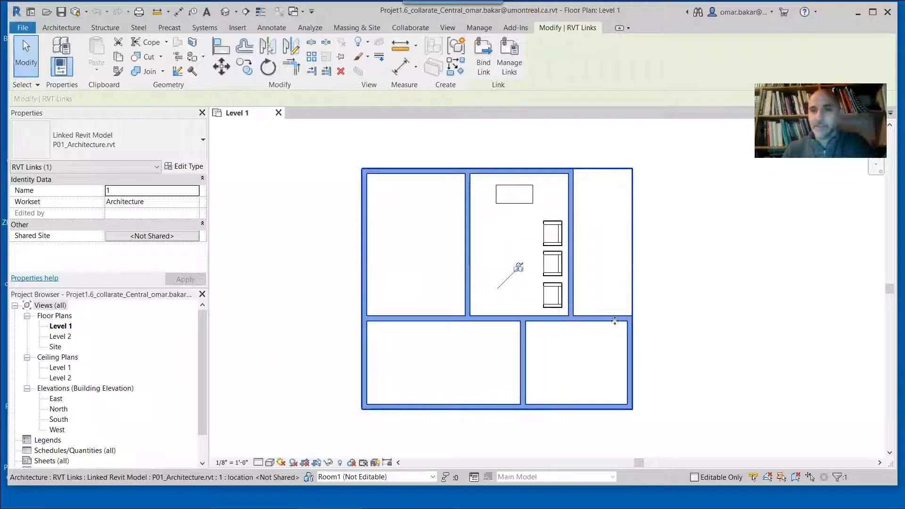
Select the linked P01_Architecture.rvt model in the Level 1 plan and view the available link and import commands.
left_click(609, 326)
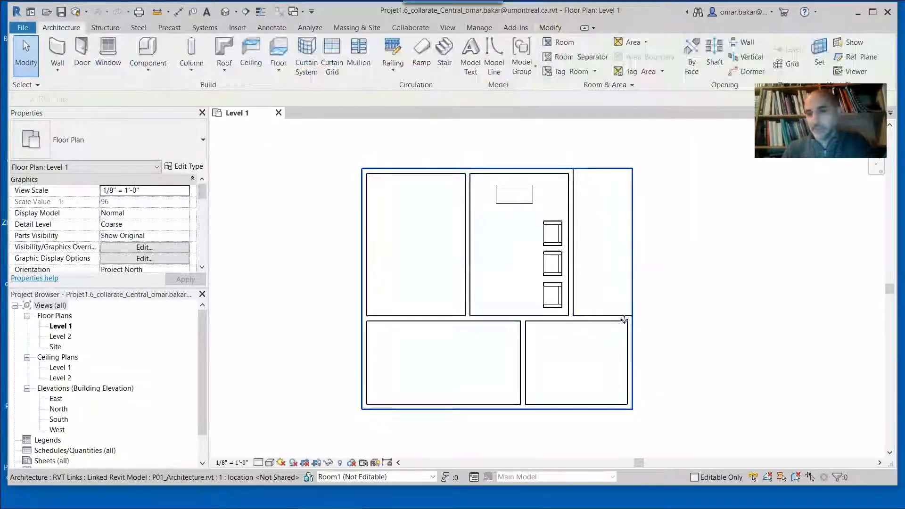
left_click(627, 329)
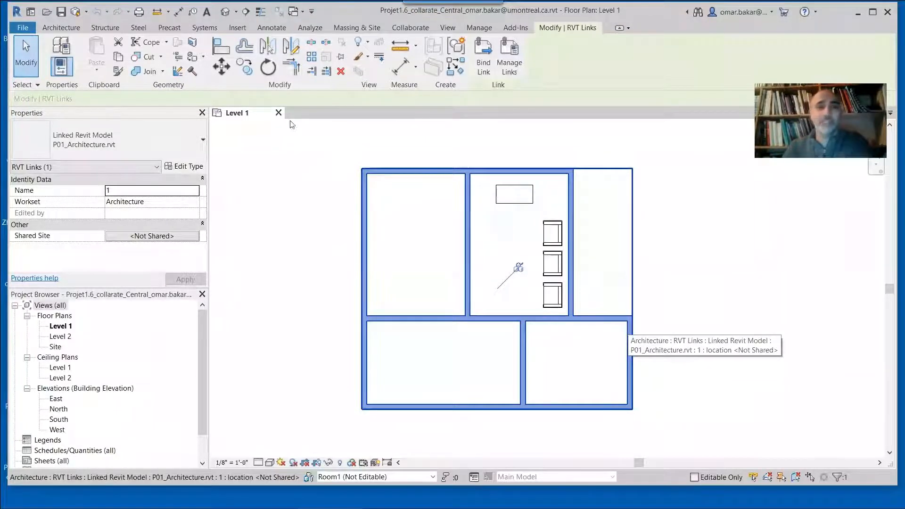
left_click(238, 27)
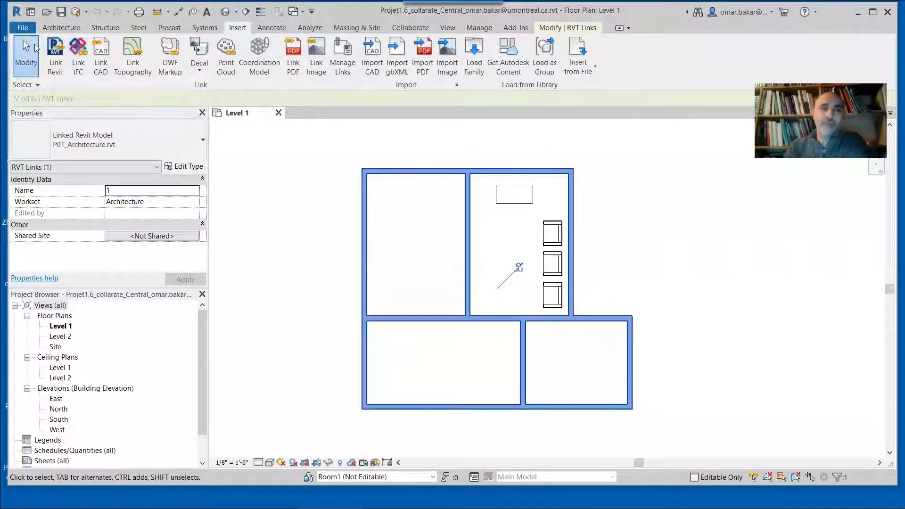
Examine the IFC options for exporting and opening files.
left_click(21, 28)
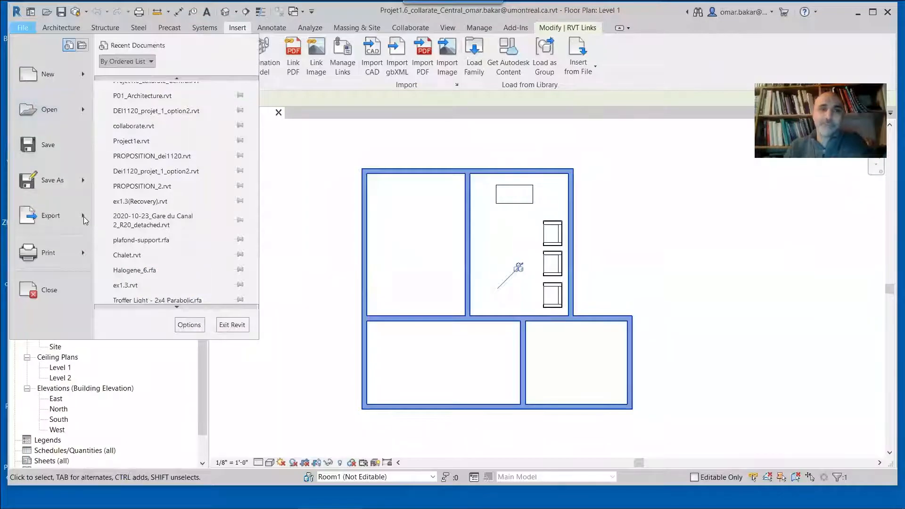
mouse_move(84, 216)
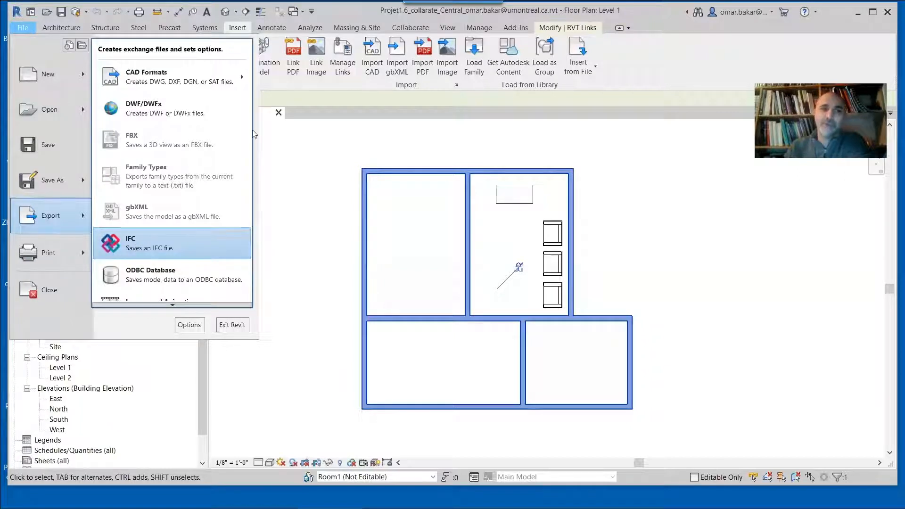
left_click(84, 111)
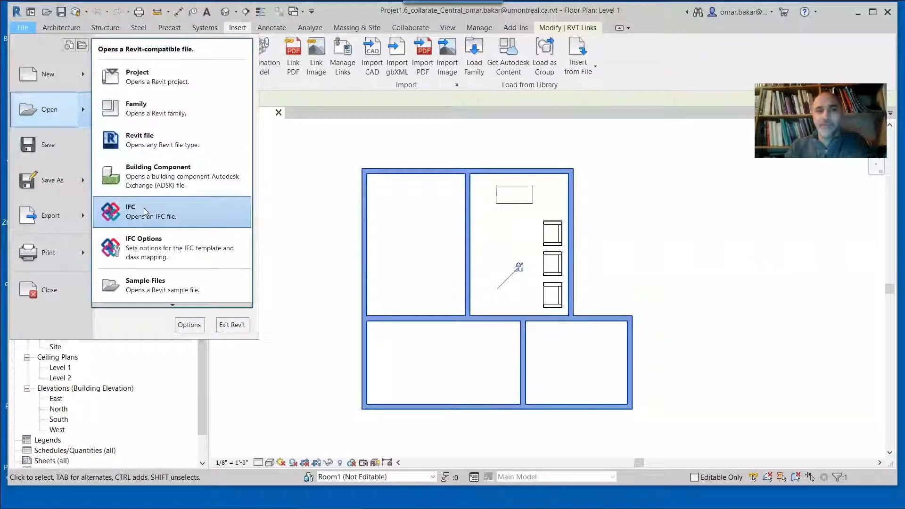
left_click(324, 201)
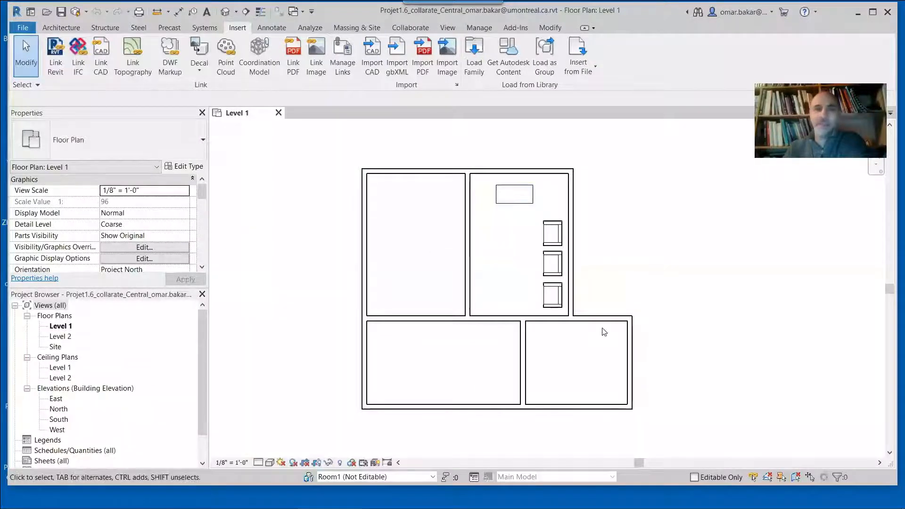
left_click(136, 61)
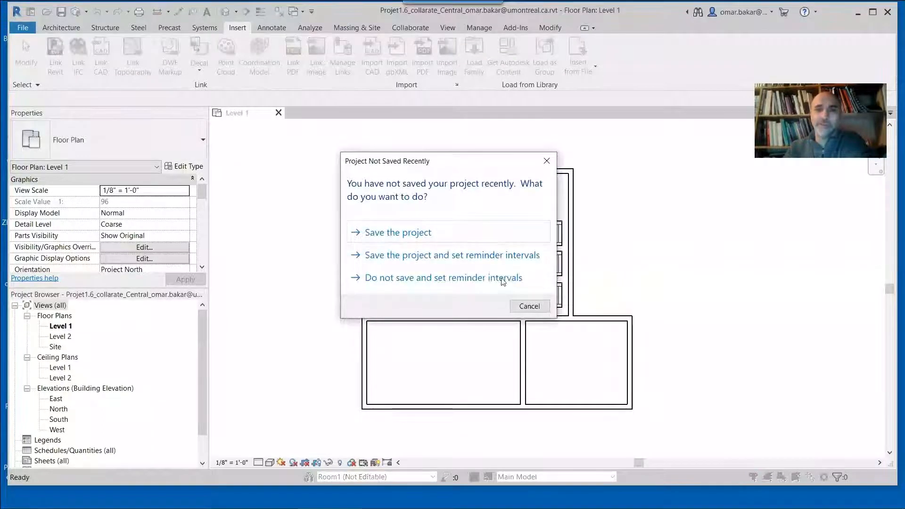
left_click(529, 306)
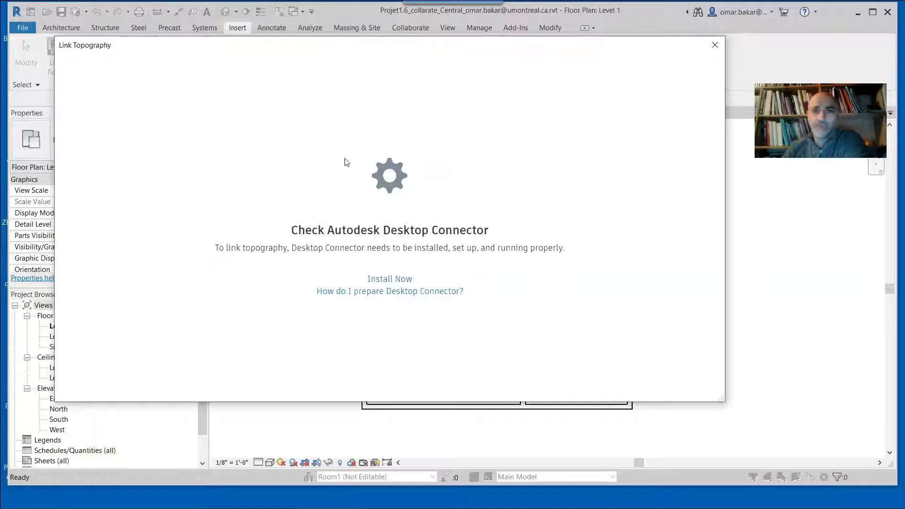
key("Escape")
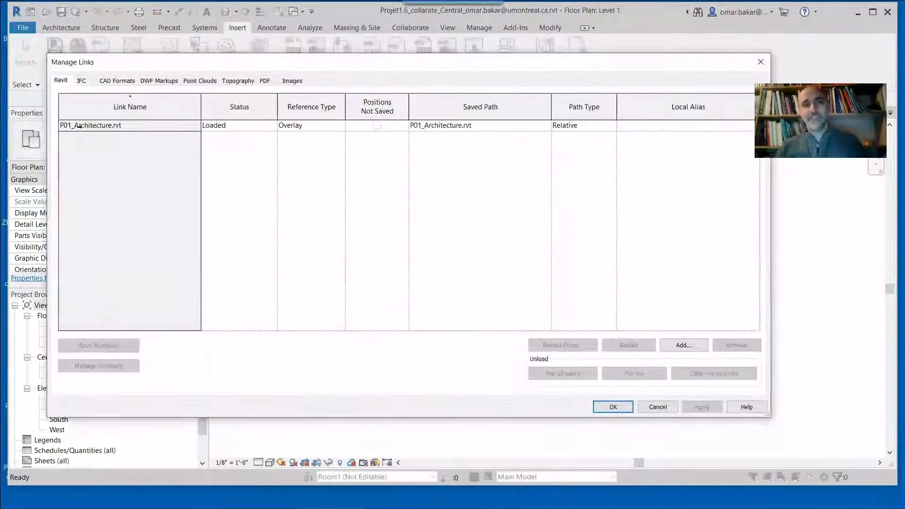
Review the P01_Architecture.rvt entry in the link manager, including its saved path and the options for reloading or adding a link.
left_click(108, 189)
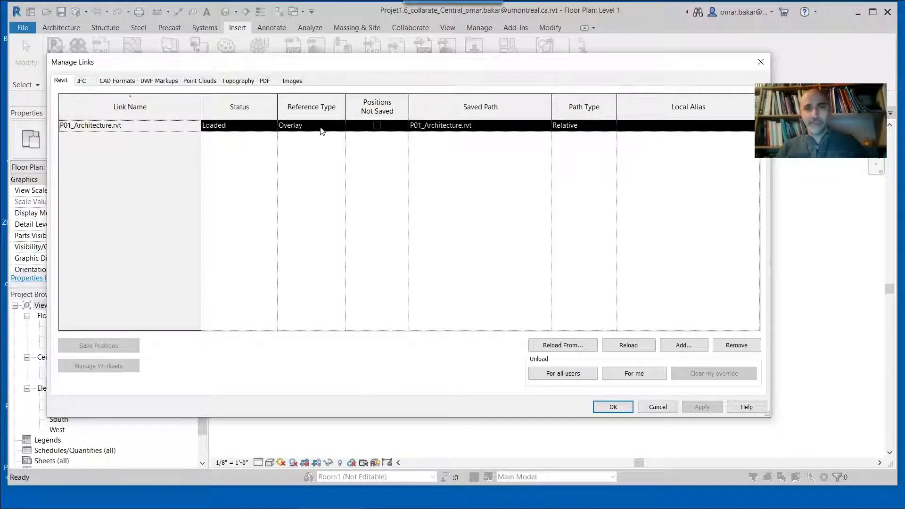
left_click(466, 126)
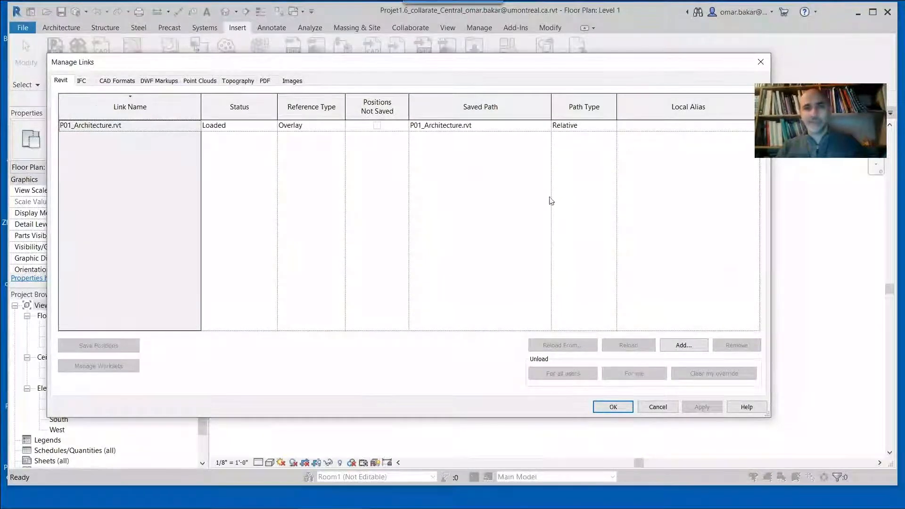
left_click(99, 125)
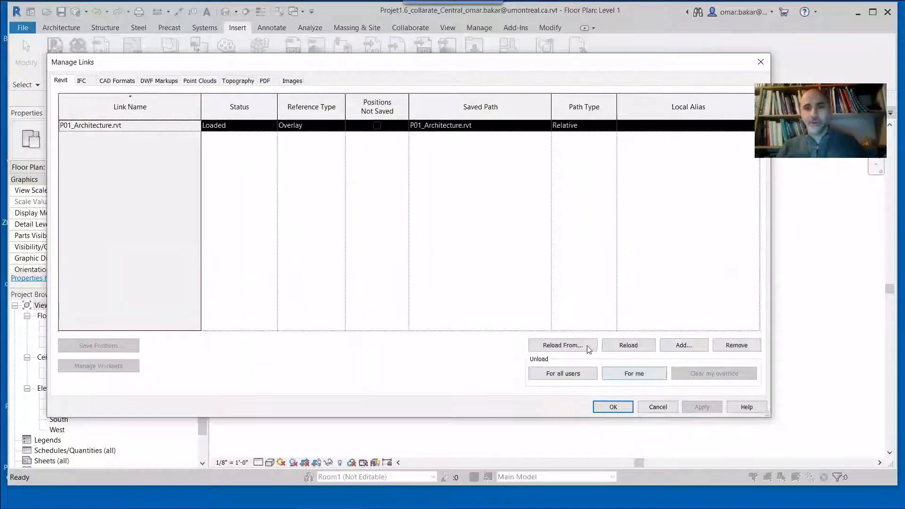
left_click(588, 350)
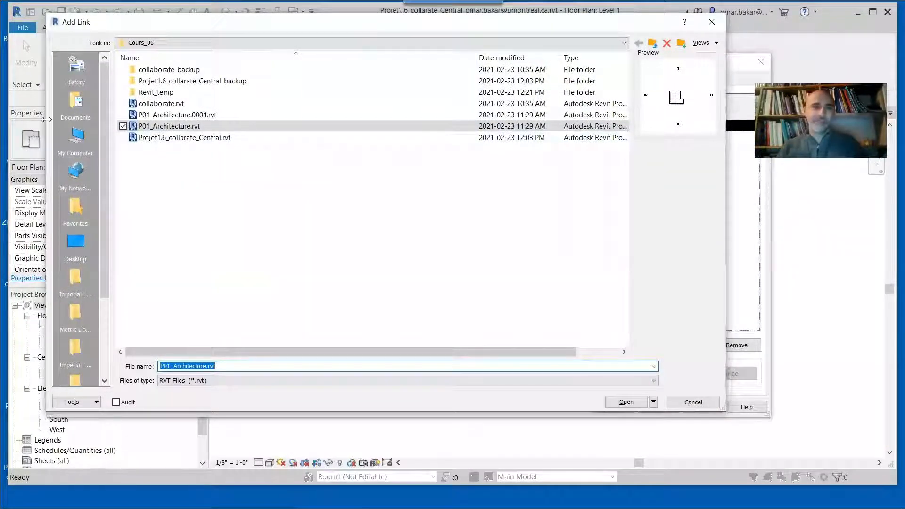
key("Return")
Remove the P01_Architecture.rvt link from the project and accept the link manager changes.
left_click(734, 350)
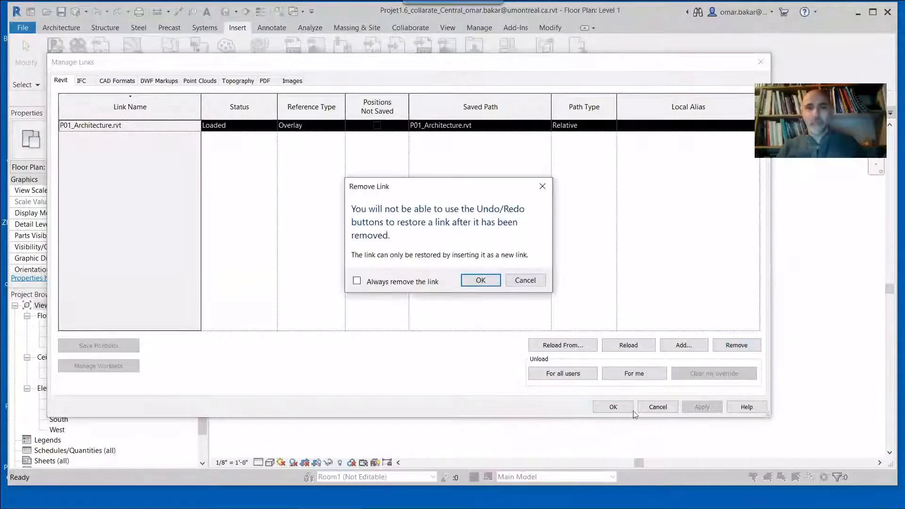
key("Return")
left_click(614, 407)
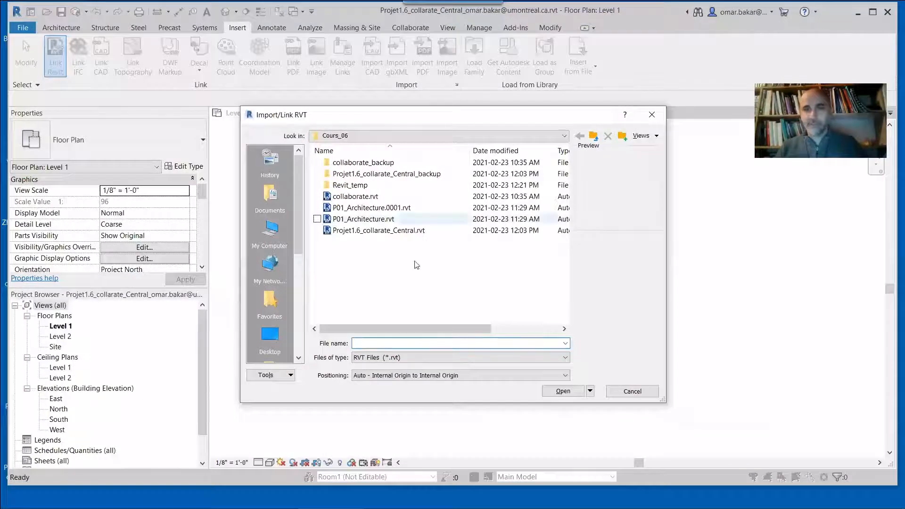
Link P01_Architecture.rvt from the Cours_06 folder with Auto - Internal Origin to Internal Origin positioning.
left_click(363, 219)
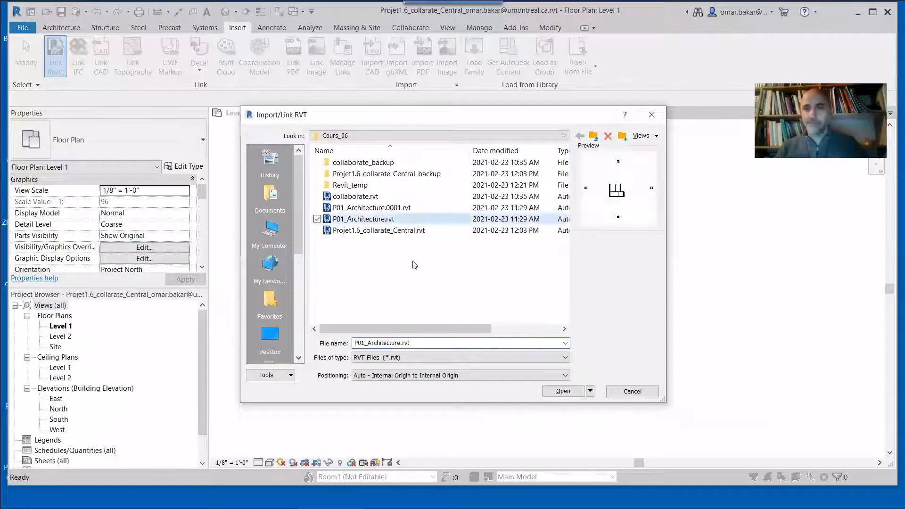
left_click(590, 392)
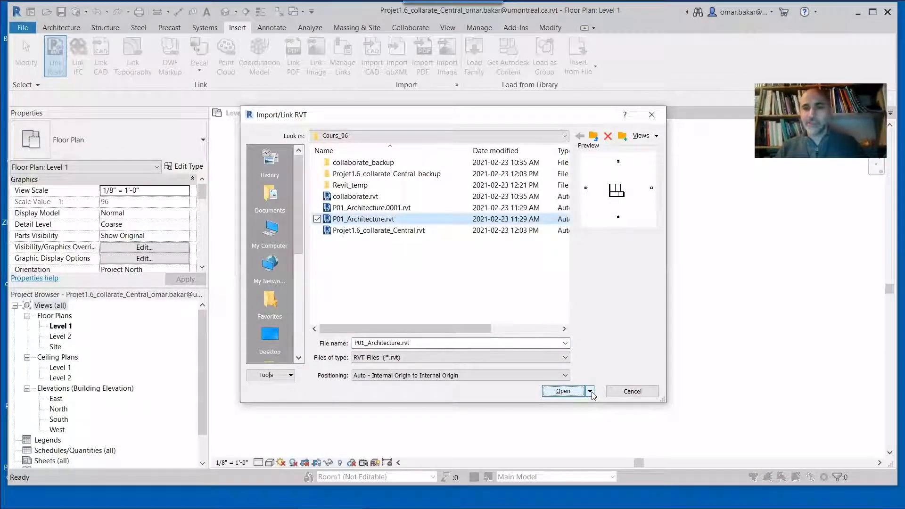
left_click(561, 394)
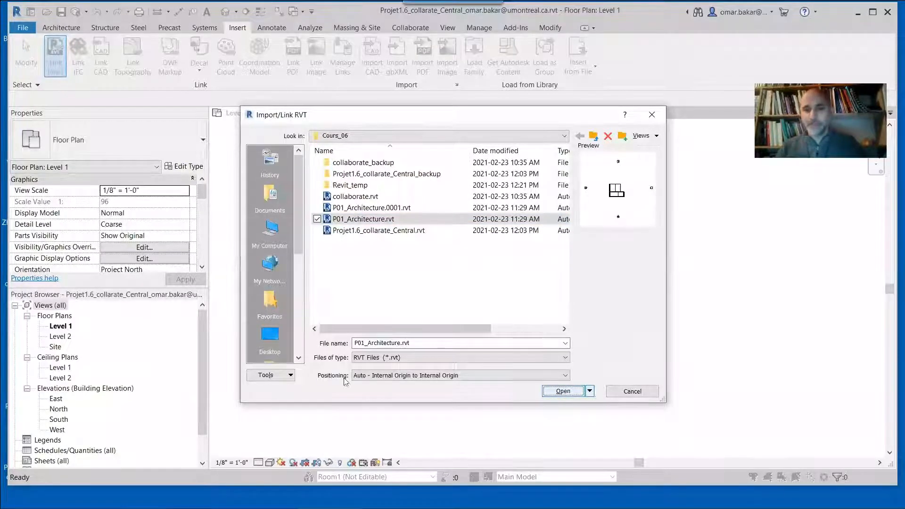
left_click(390, 376)
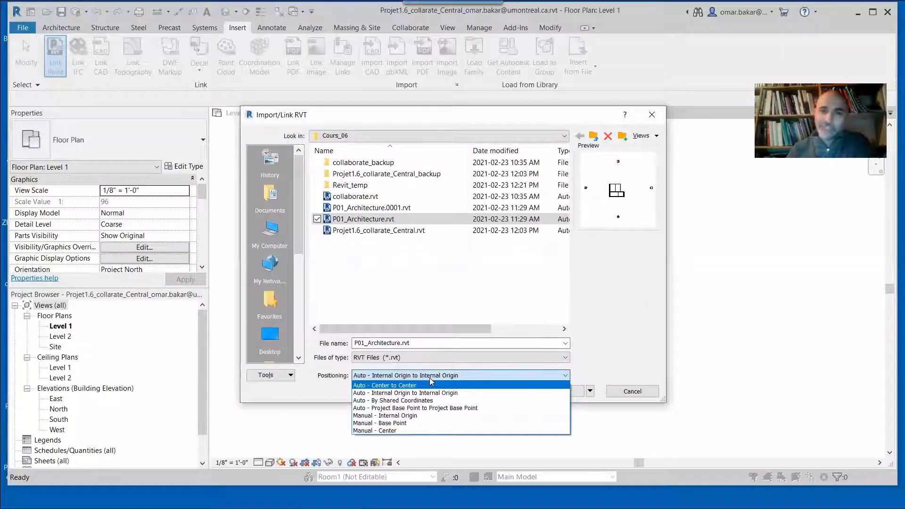
left_click(532, 315)
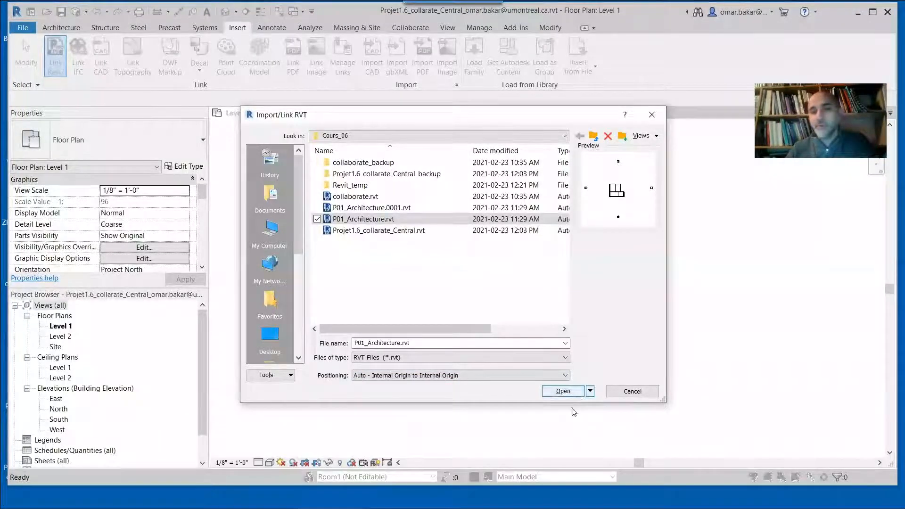
left_click(556, 394)
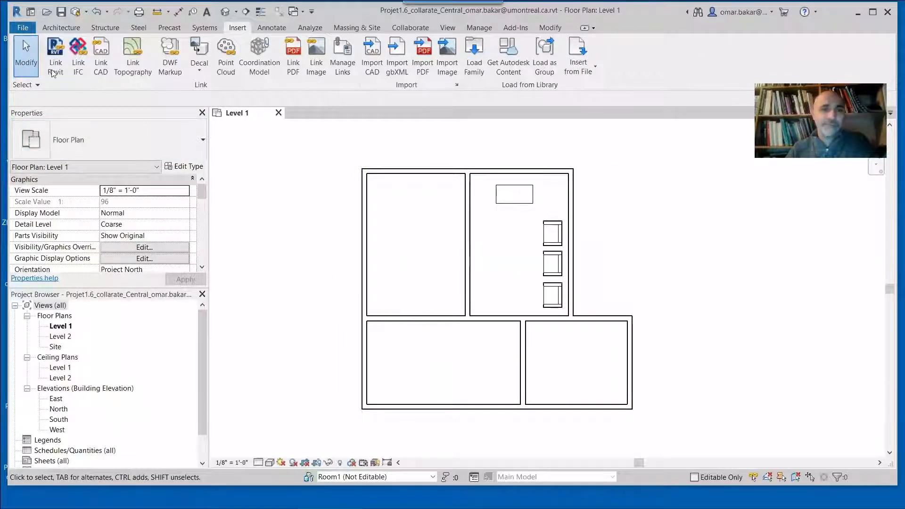
Open P01_Architecture.rvt in the current session, agreeing to unload it as a link.
left_click(22, 28)
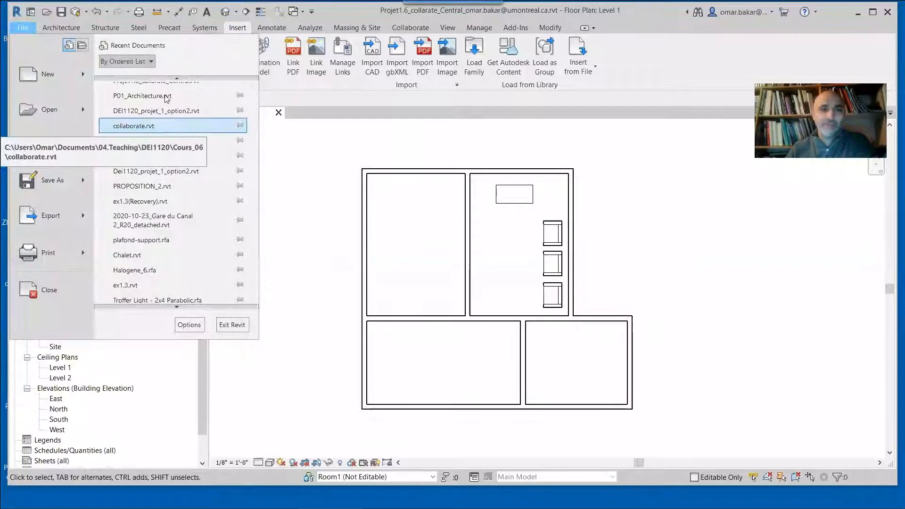
left_click(174, 114)
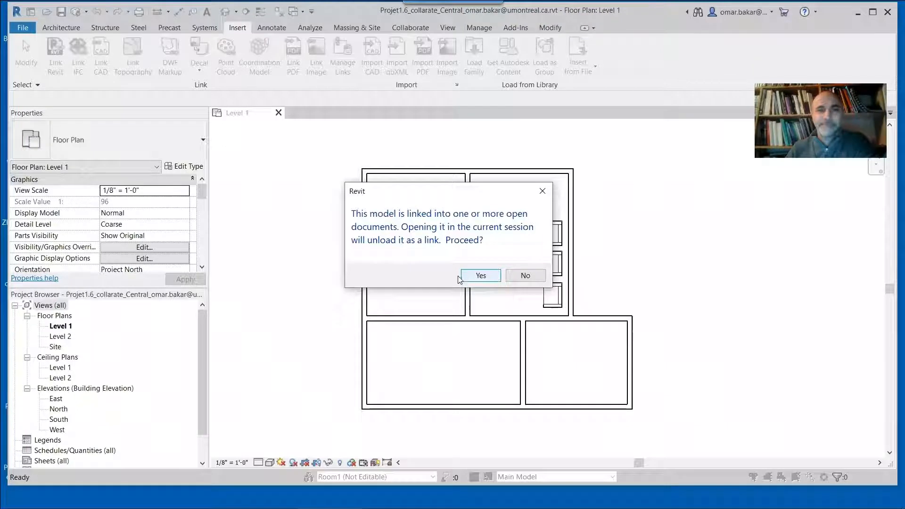
left_click(479, 277)
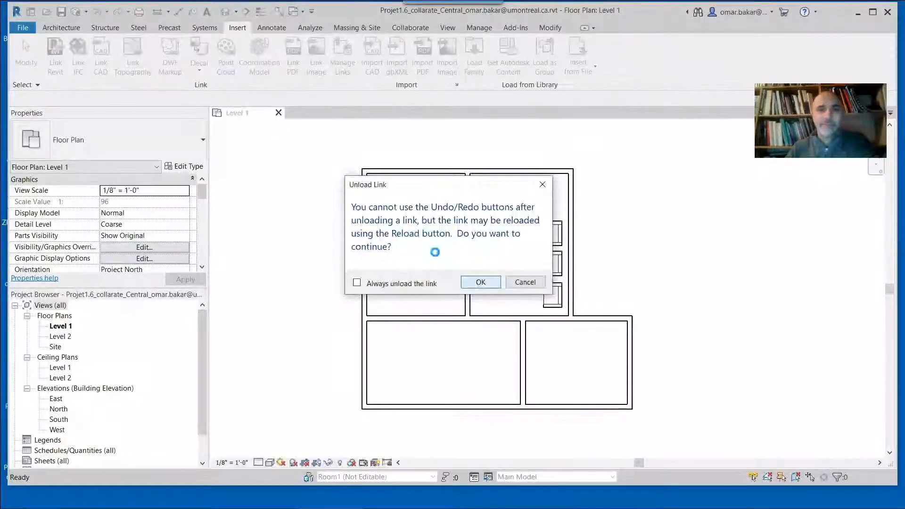
left_click(477, 283)
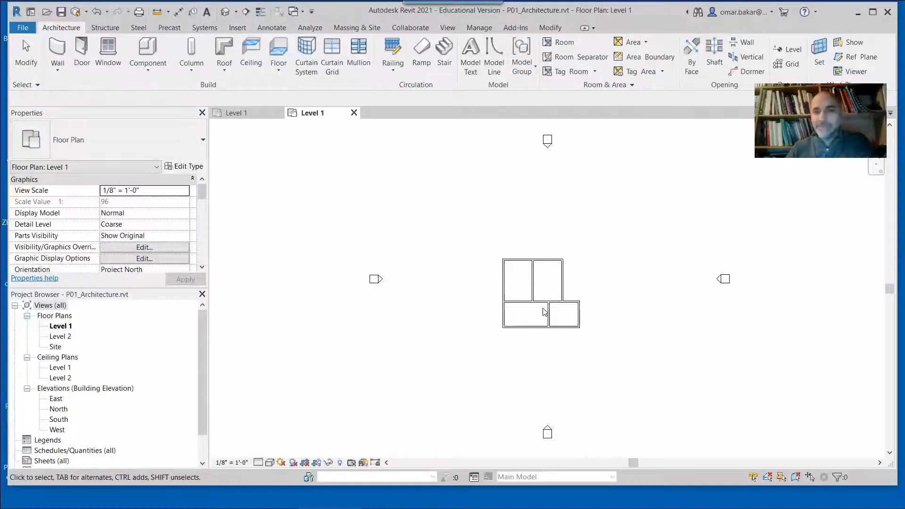
Place Single-Flush 36" x 84" doors into both upper rooms, between the two lower rooms, and in the lower-left room's bottom exterior wall.
scroll(546, 310, "up", 3)
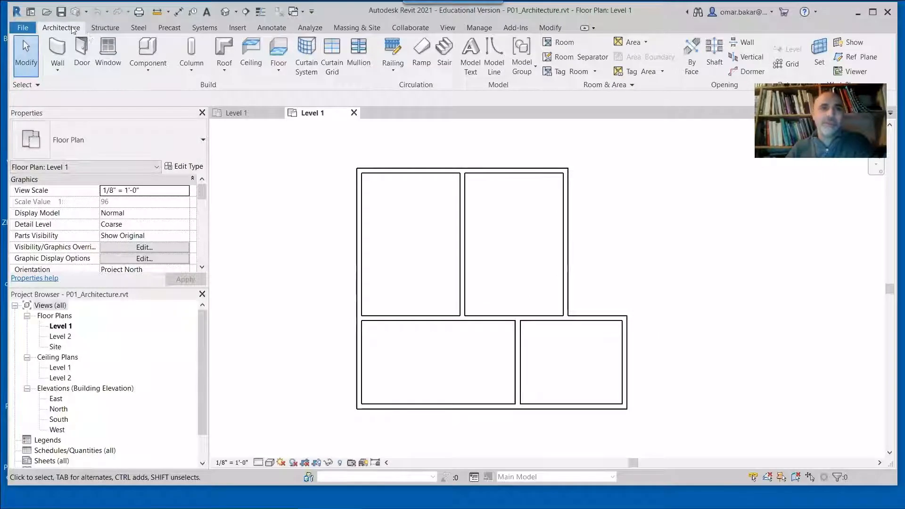
left_click(104, 28)
key("d")
key("r")
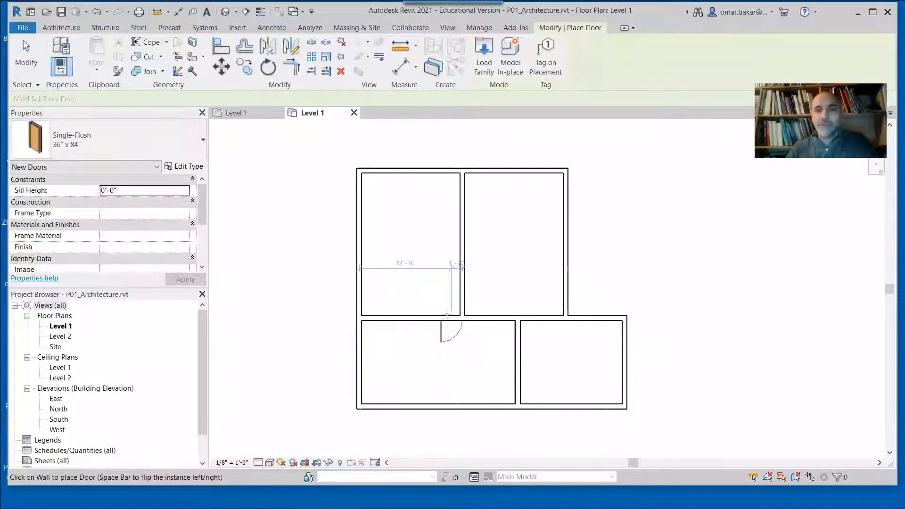
left_click(447, 314)
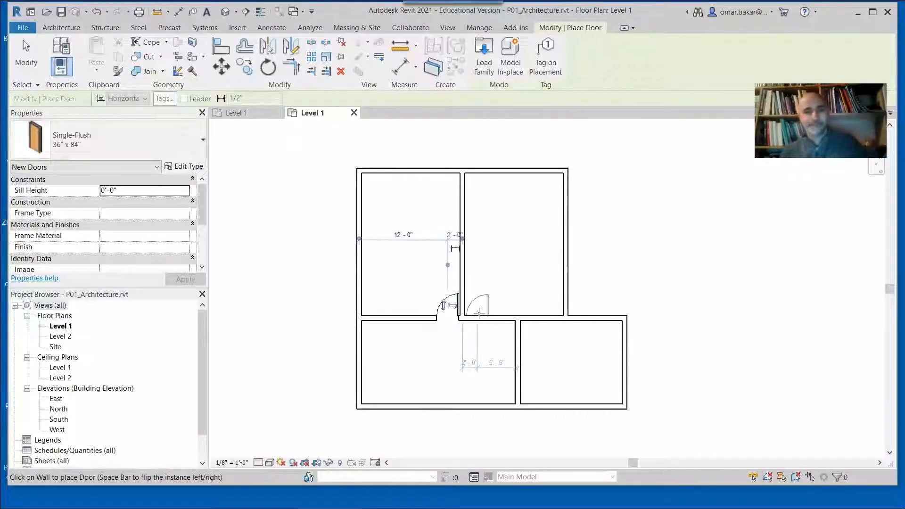
left_click(477, 314)
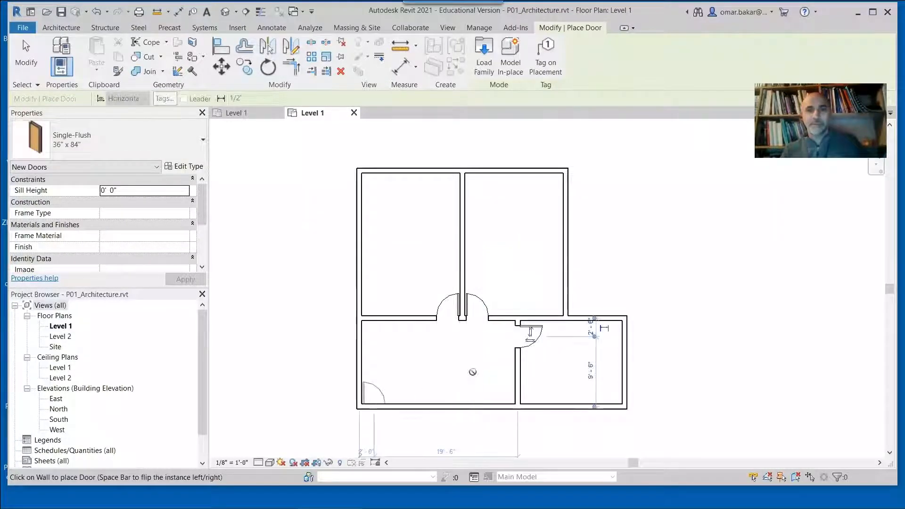
left_click(377, 406)
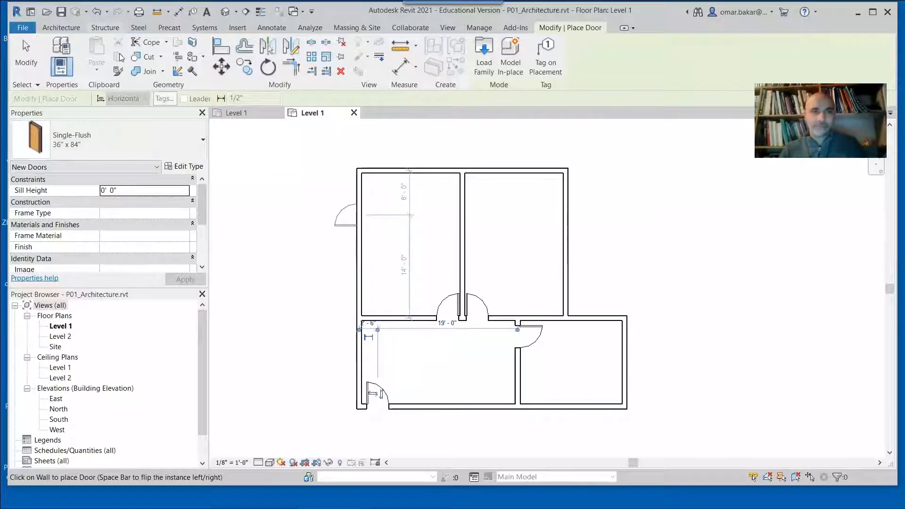
Place Window-Casement-Double 57" x 72" windows in the top exterior walls of both upper rooms and the right exterior wall of the lower-right room.
left_click(60, 29)
key("w")
key("n")
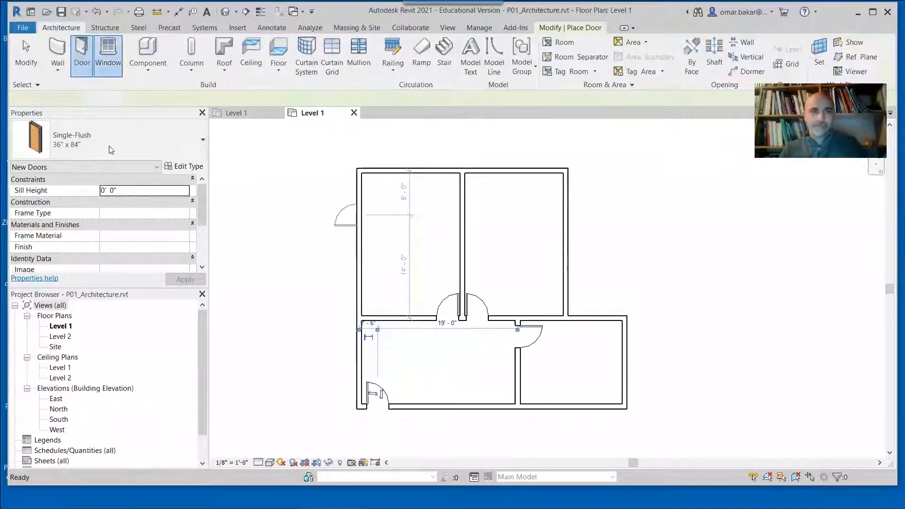
left_click(168, 152)
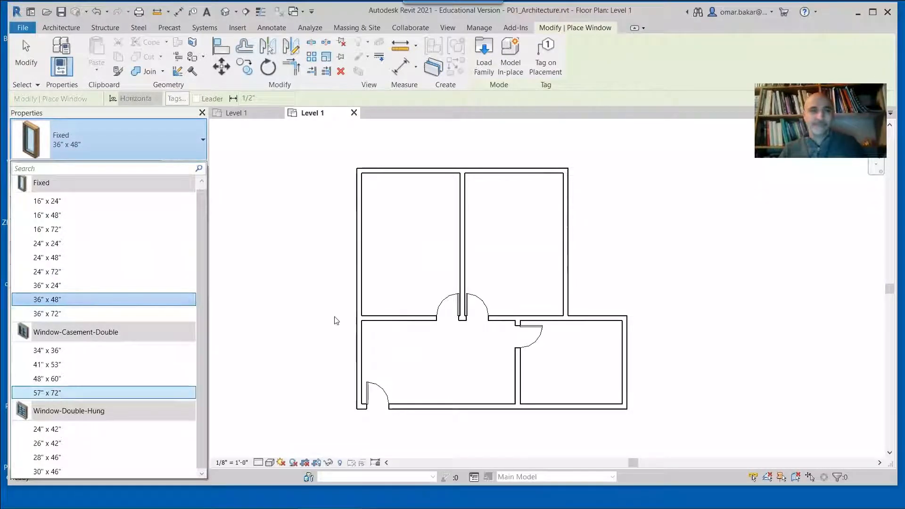
left_click(518, 178)
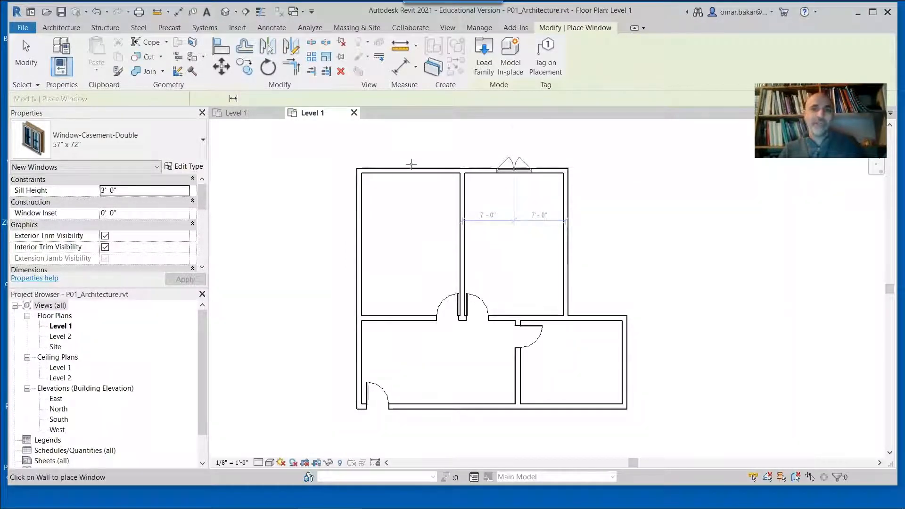
left_click(411, 164)
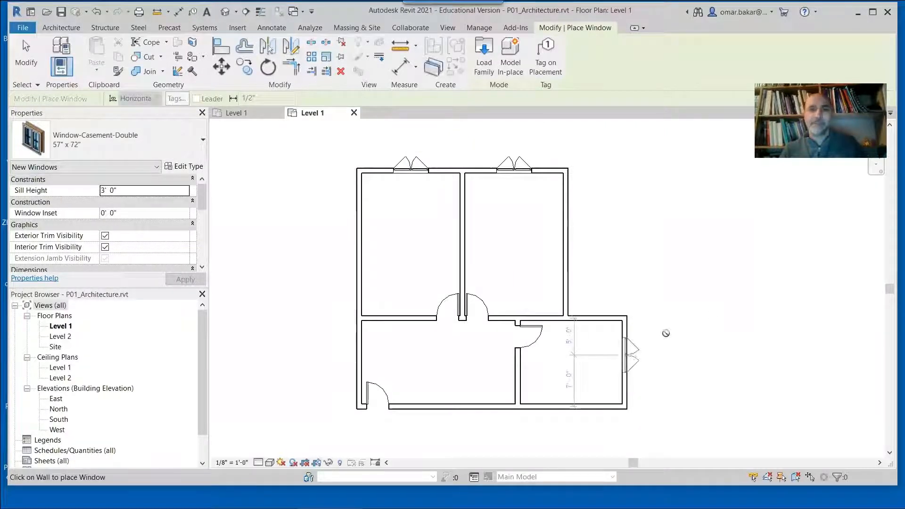
left_click(627, 360)
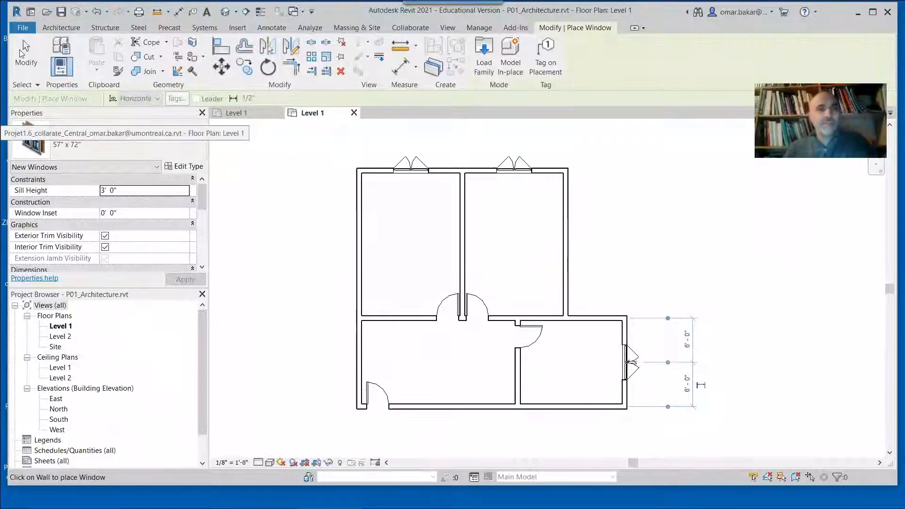
key("Escape")
key("Escape")
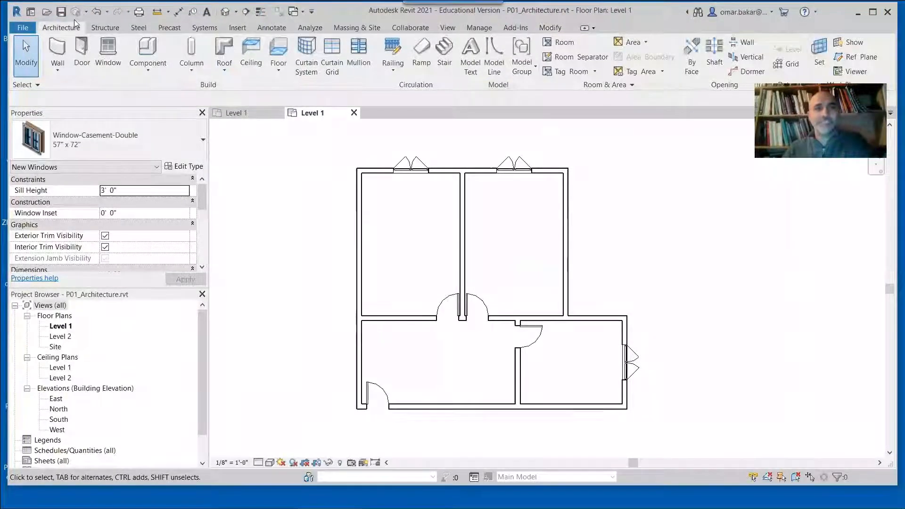
Save and close P01_Architecture.rvt, and link it into the project as a new instance with Auto - Internal Origin to Internal Origin positioning.
key("ctrl+s")
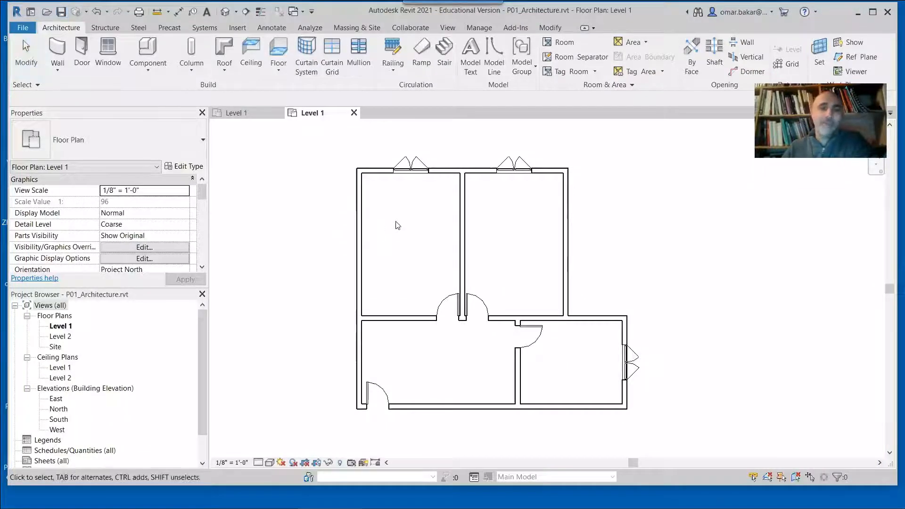
left_click(353, 113)
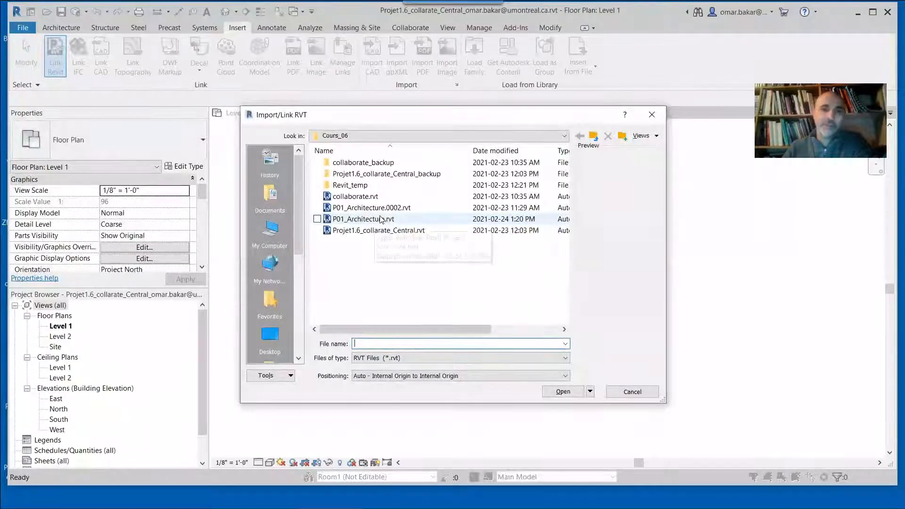
left_click(381, 219)
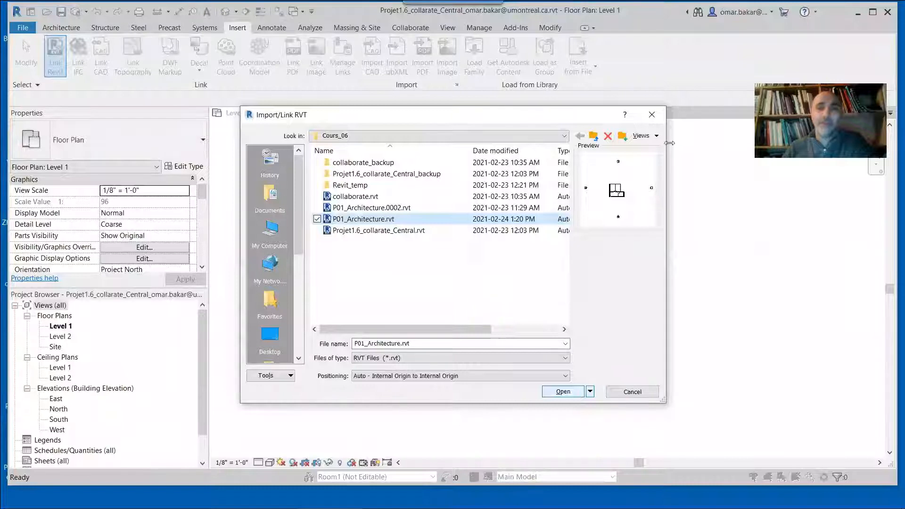
left_click(560, 395)
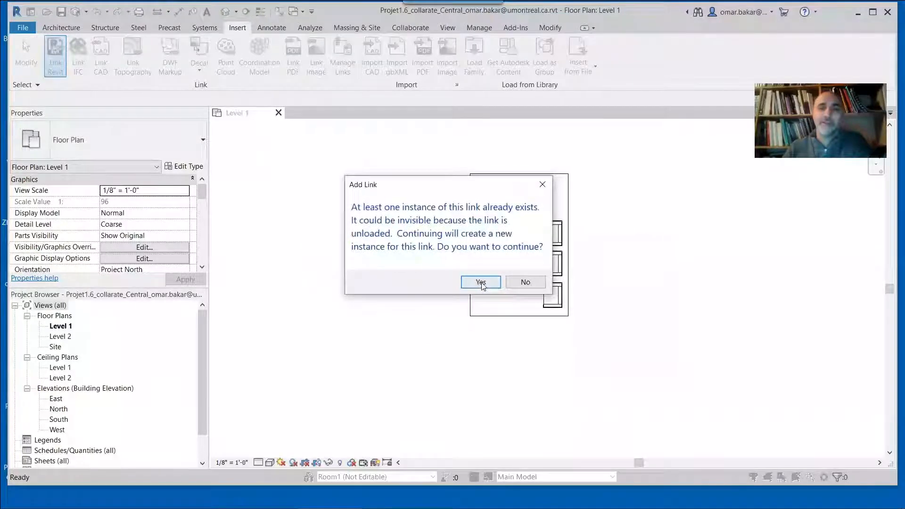
left_click(481, 283)
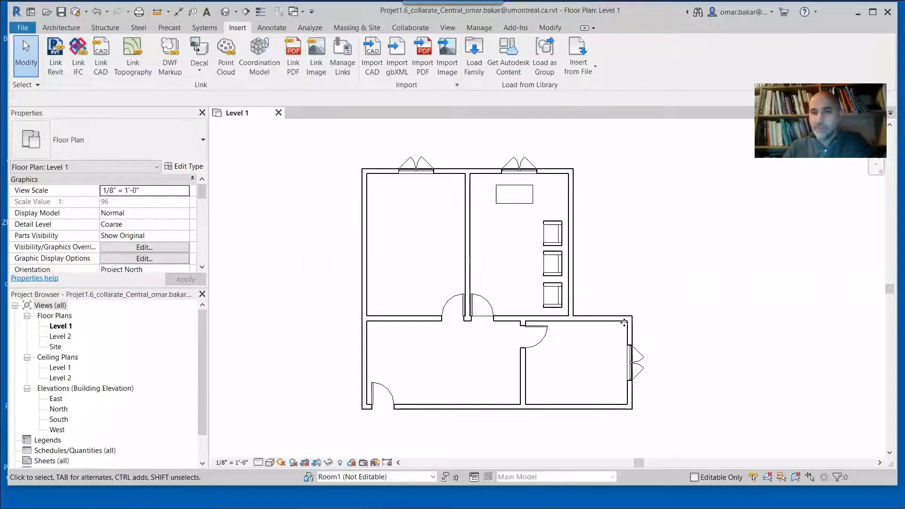
Review the Bind Link options and the link manager entry for the linked P01_Architecture.rvt model, cancelling both without changes.
left_click(629, 327)
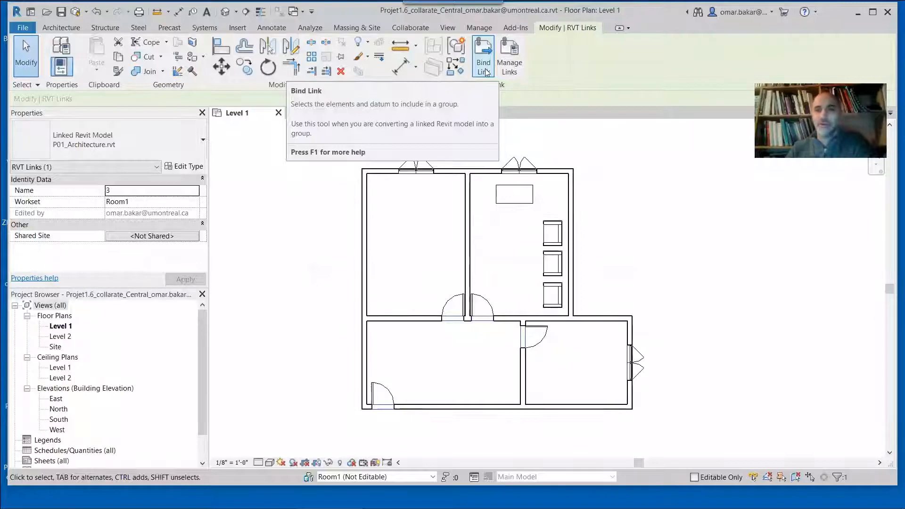
left_click(487, 72)
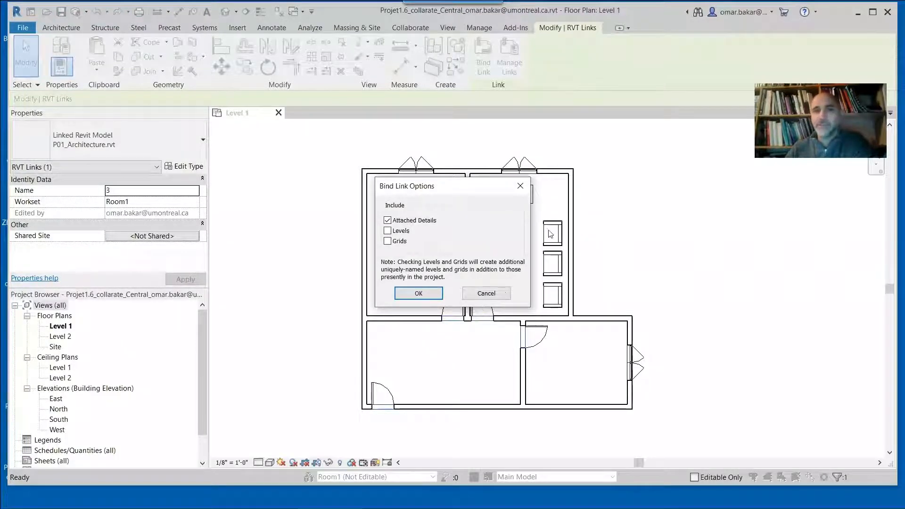
key("Escape")
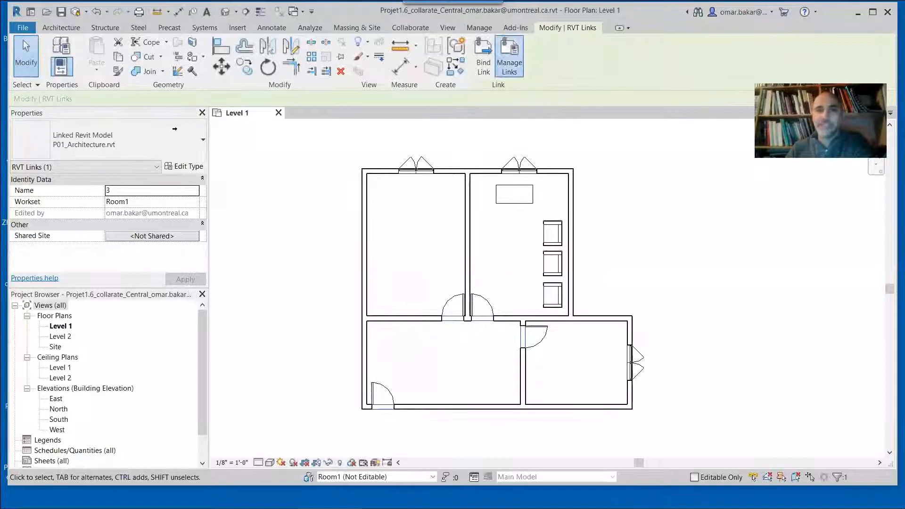
left_click(509, 61)
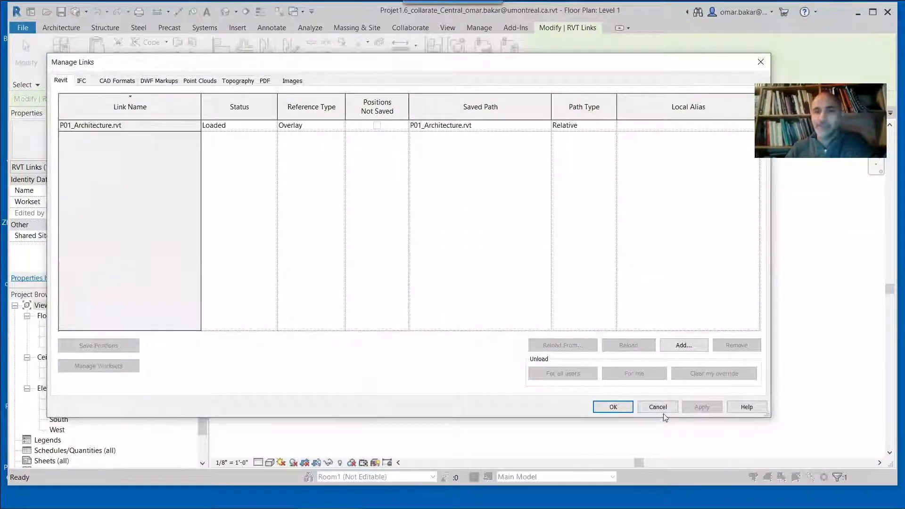
left_click(657, 406)
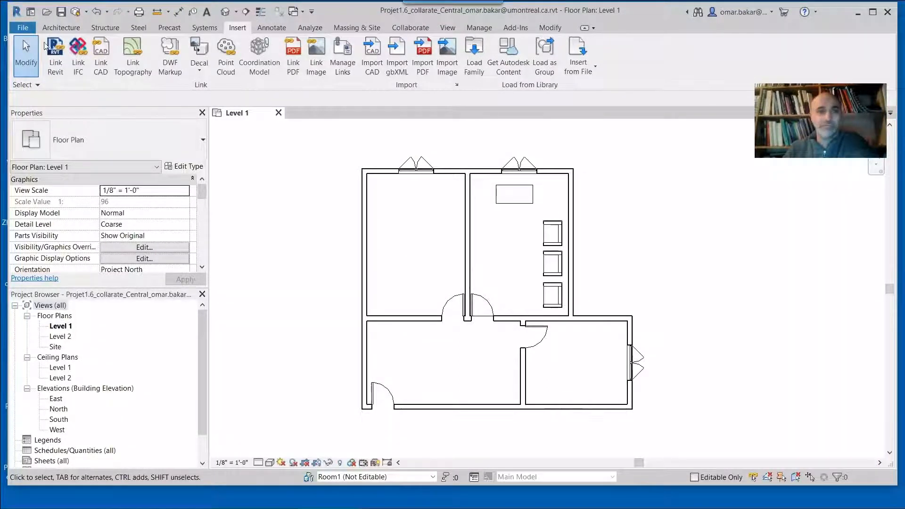
Save the host project and close its local file without synchronizing with the central model.
left_click(63, 15)
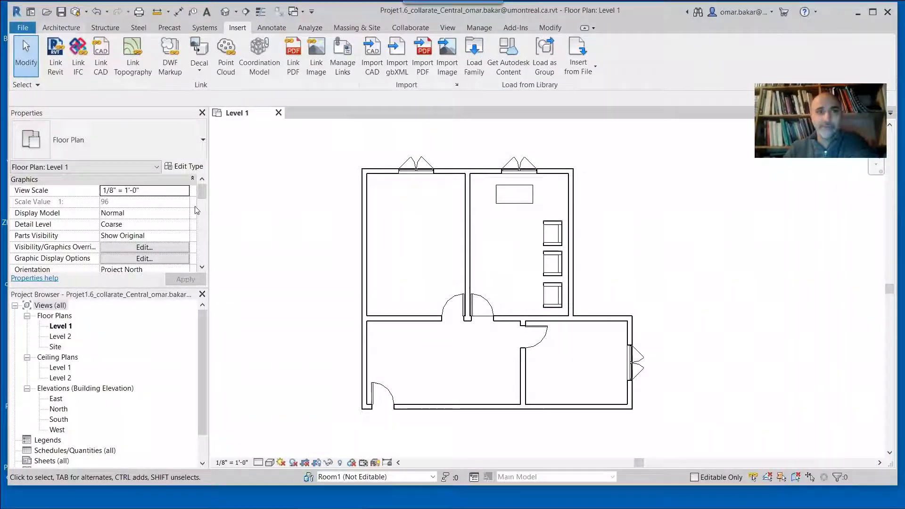
left_click(278, 112)
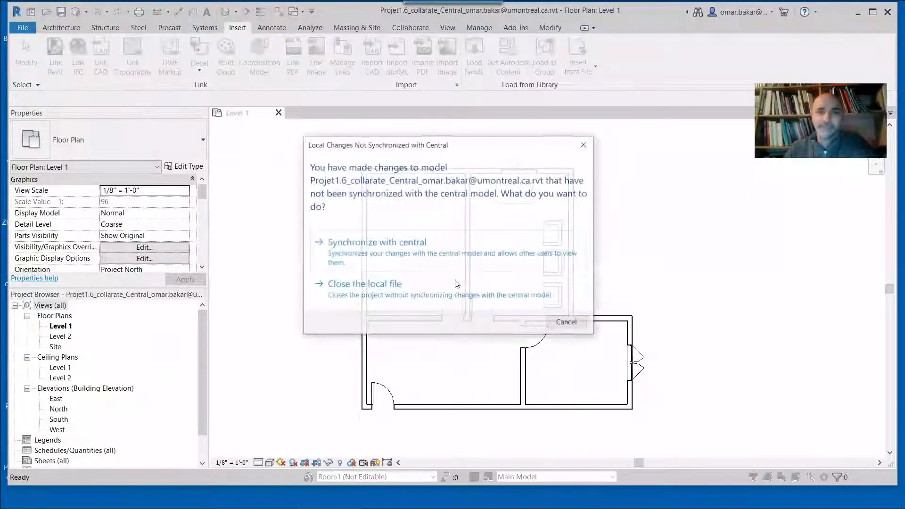
left_click(566, 323)
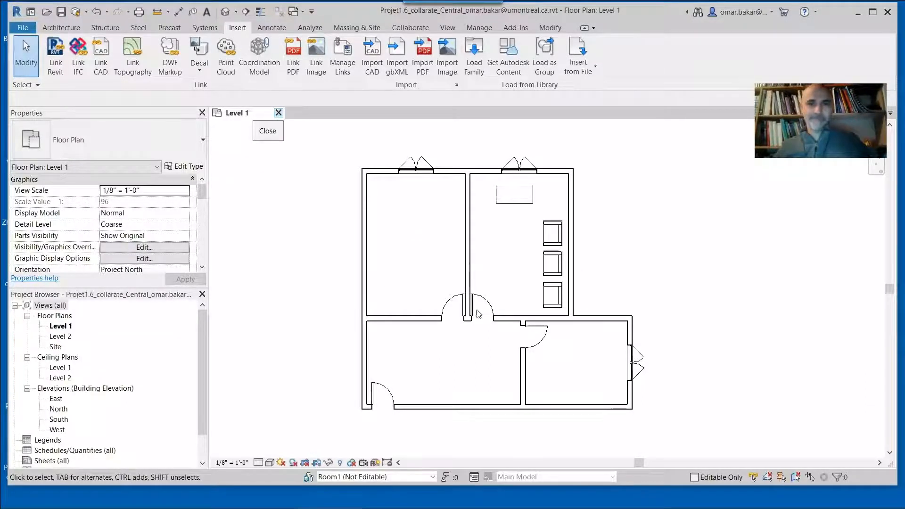
left_click(279, 113)
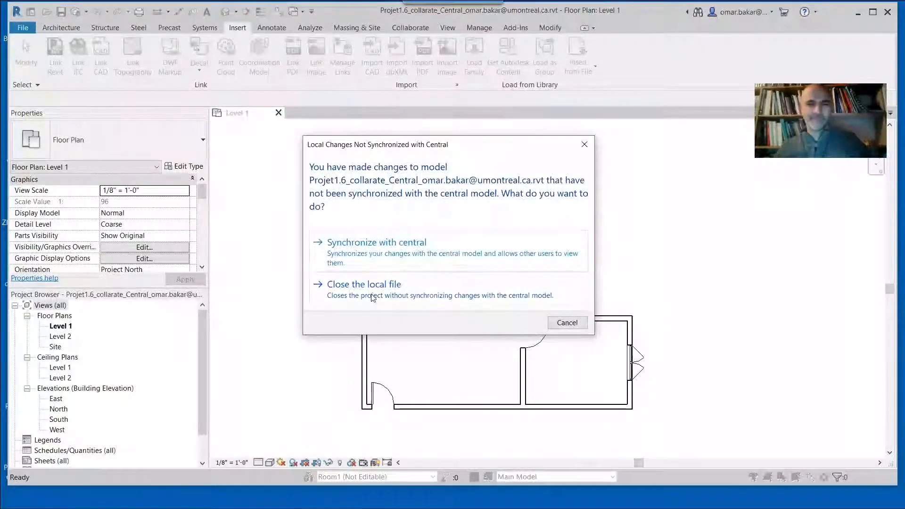
left_click(372, 290)
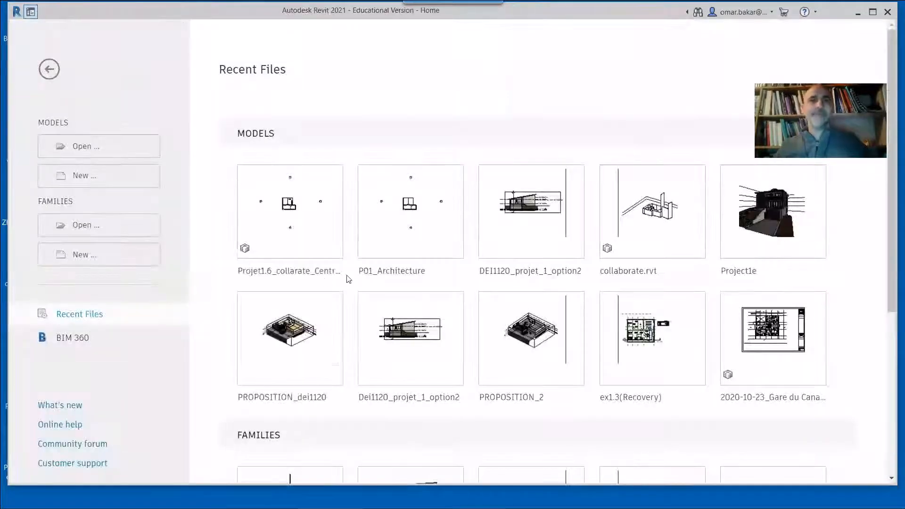
Open the P01_Architecture model from the recent files.
left_click(411, 217)
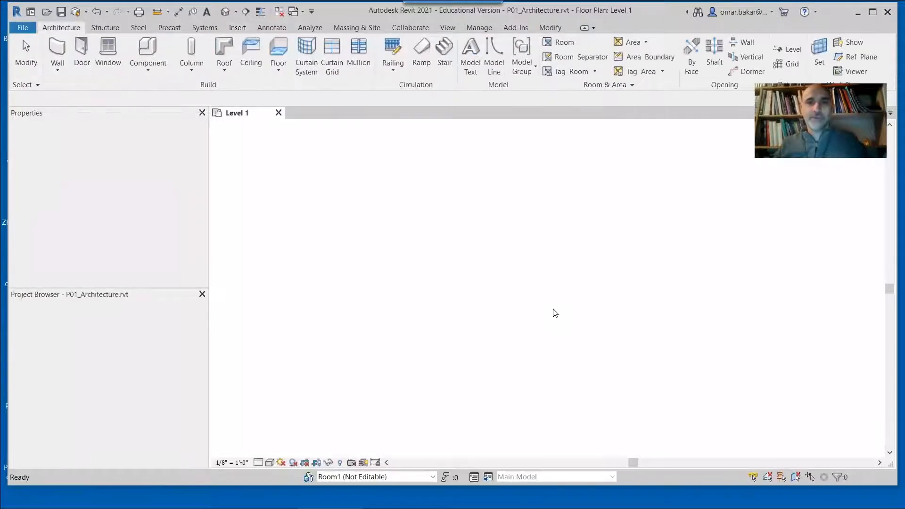
scroll(517, 278, "up", 3)
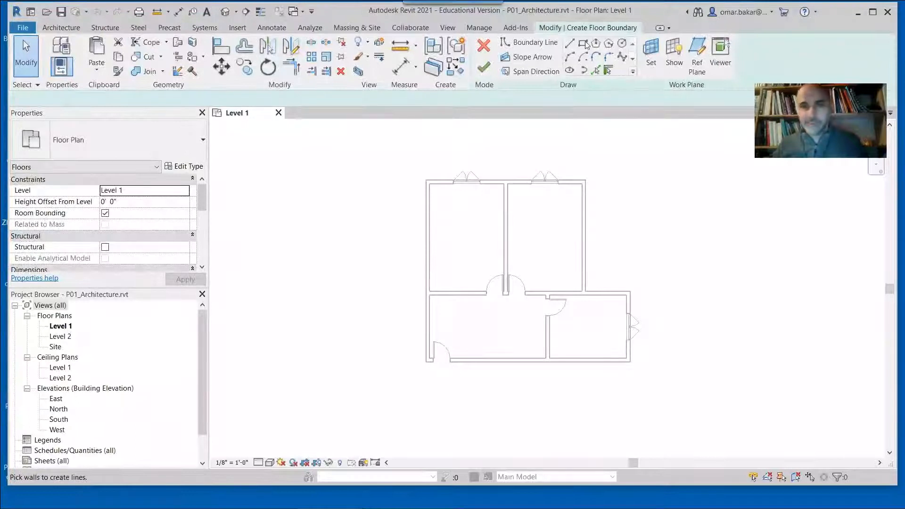
Sketch a Generic - 12" floor boundary on Level 1 by picking the inner faces of the exterior walls.
left_click(569, 44)
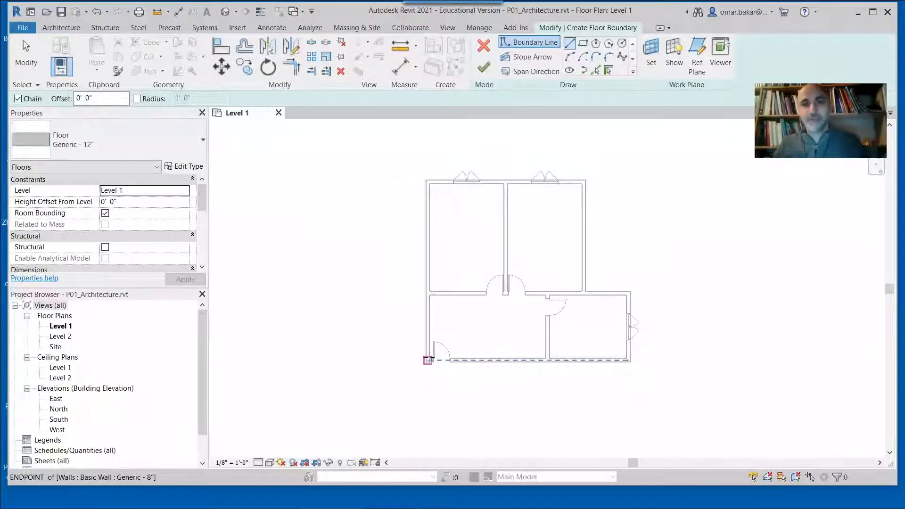
left_click(599, 69)
scroll(472, 324, "up", 3)
middle_click_drag(472, 323, 392, 395)
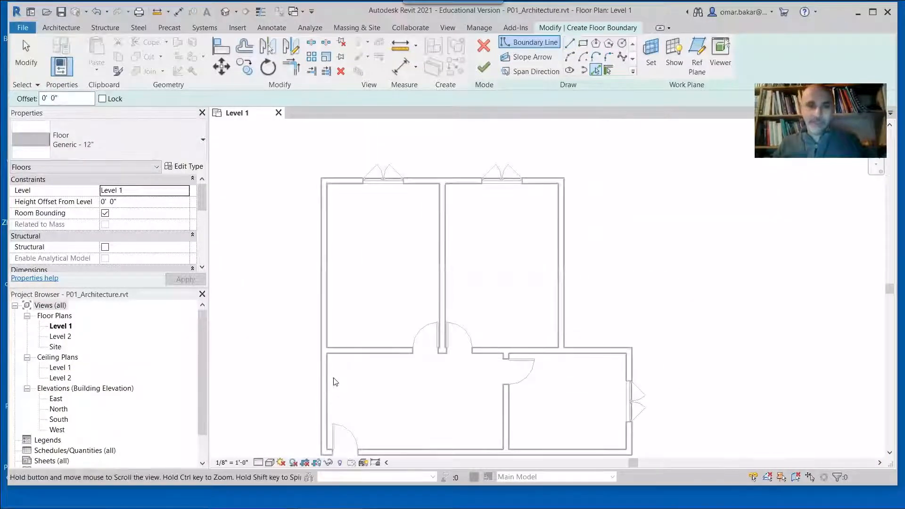
left_click(333, 382)
left_click(558, 230)
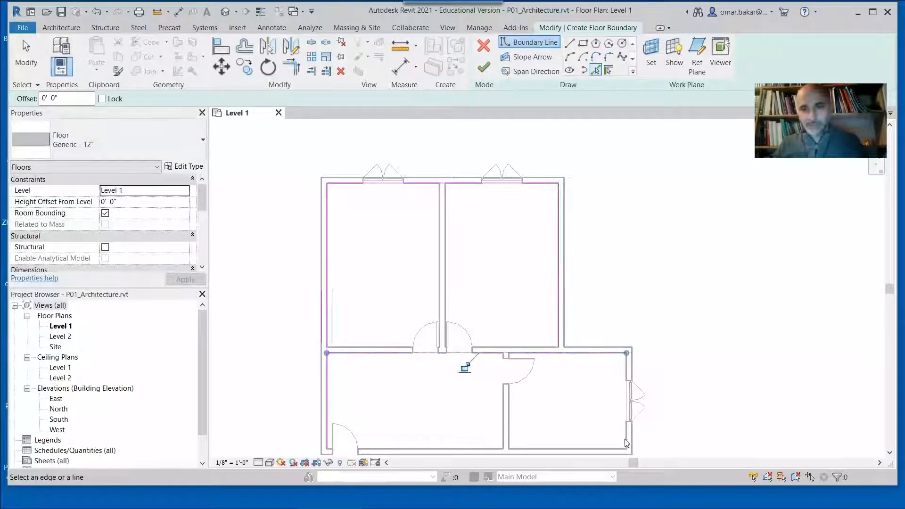
left_click(608, 445)
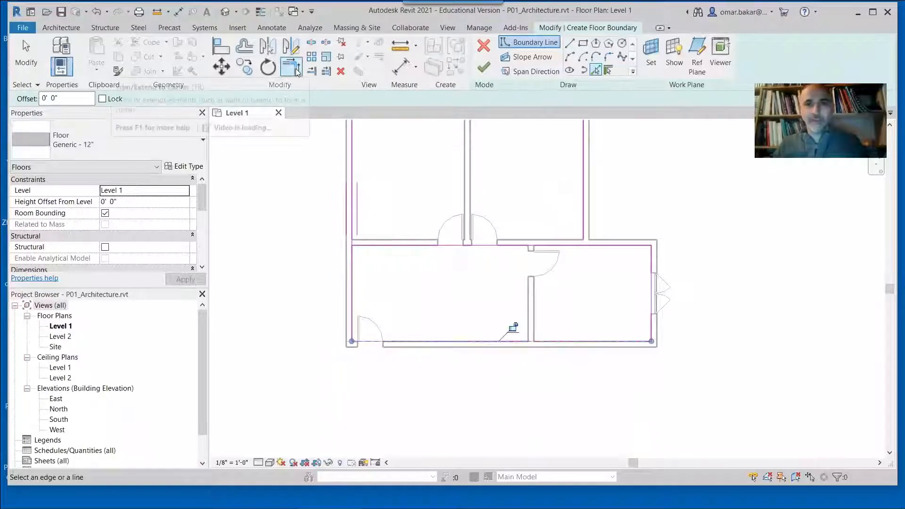
Trim the floor boundary to a corner where the upper-right room's right edge meets the lower-right room's top edge, and finish the floor.
left_click(297, 72)
left_click(626, 245)
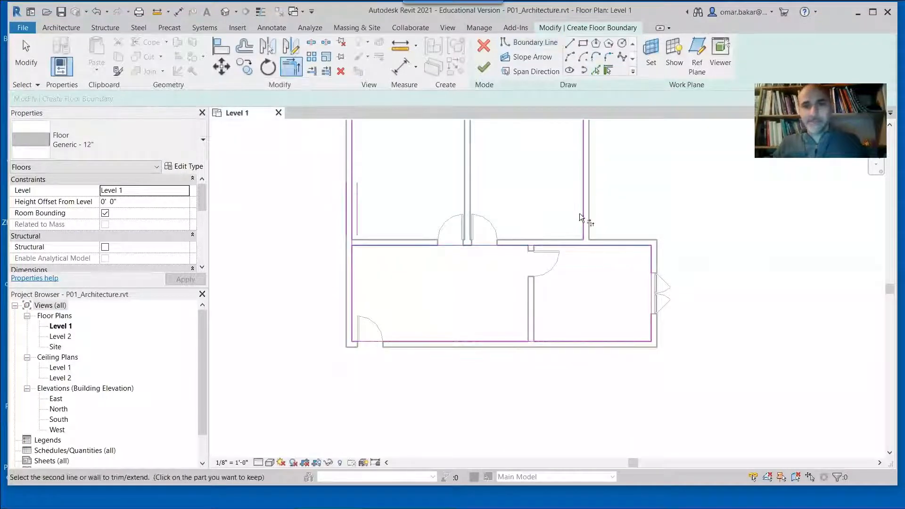
left_click(640, 272)
scroll(492, 300, "down", 1)
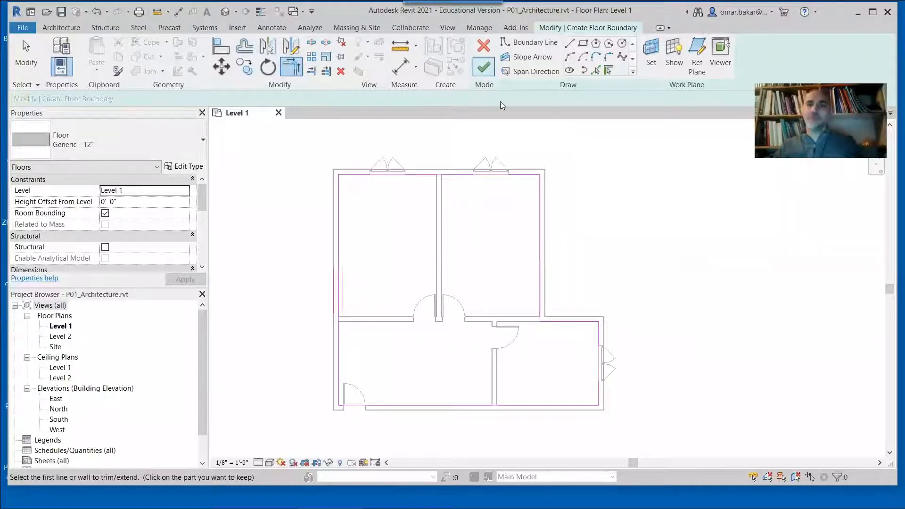
left_click(483, 67)
In the default 3D view, set the top constraint of all eight walls to Up to level: Level 2.
left_click(225, 13)
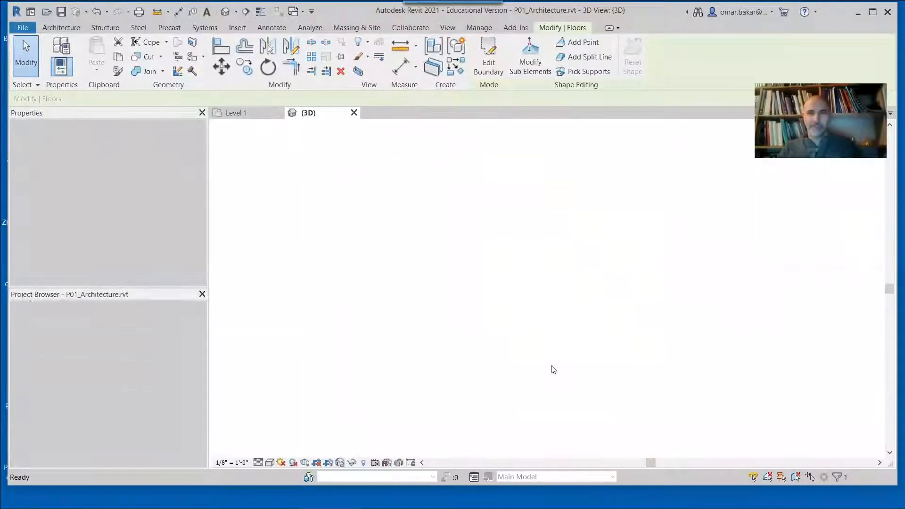
middle_click_drag(580, 234, 615, 239, "shift")
left_click_drag(616, 232, 476, 272)
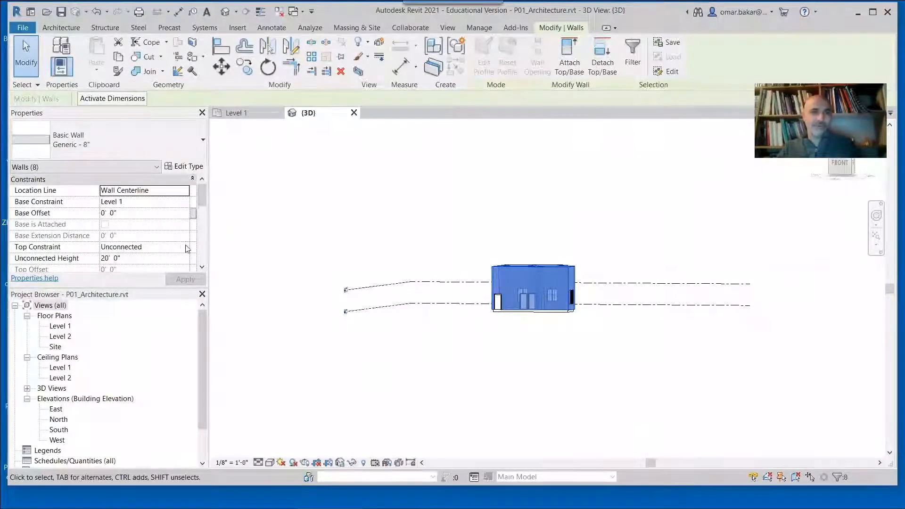
left_click(186, 248)
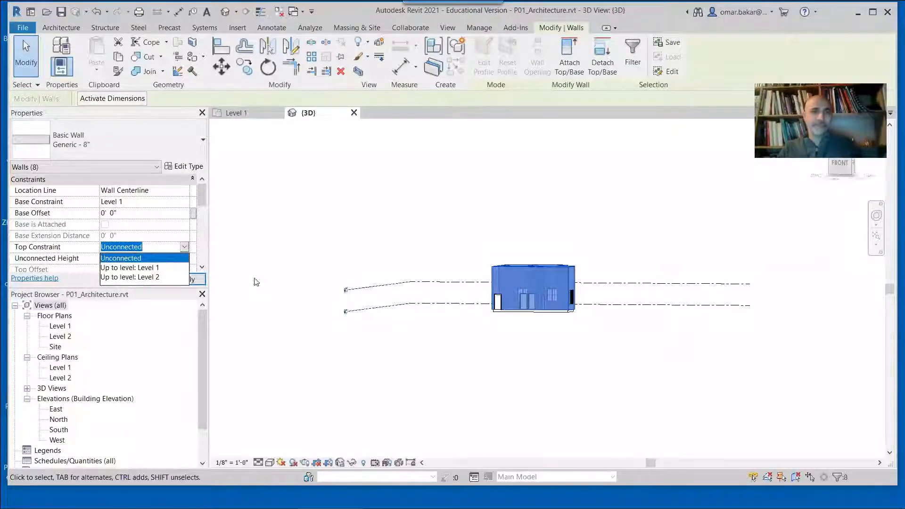
left_click(130, 276)
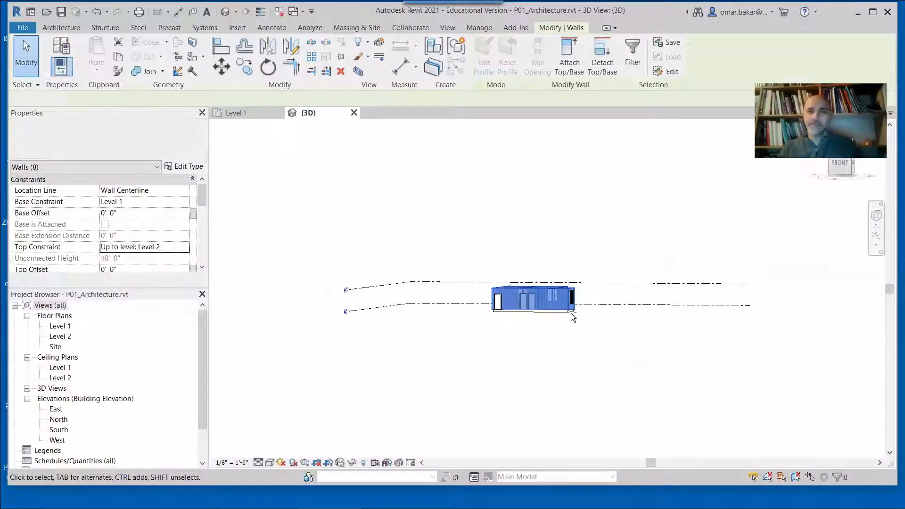
key("Escape")
middle_click_drag(571, 315, 493, 436, "shift")
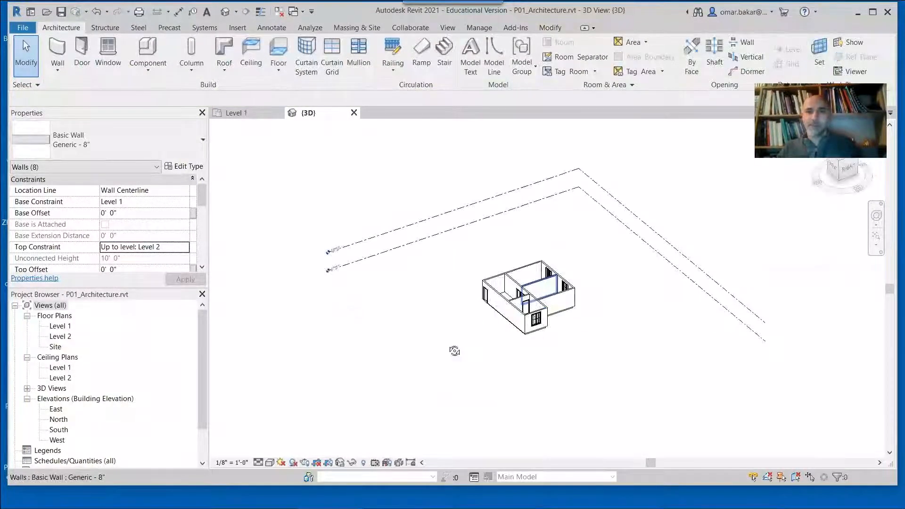
middle_click_drag(454, 350, 534, 304, "shift")
scroll(534, 304, "up", 5)
middle_click_drag(557, 394, 506, 379, "shift")
middle_click_drag(467, 346, 595, 220, "shift")
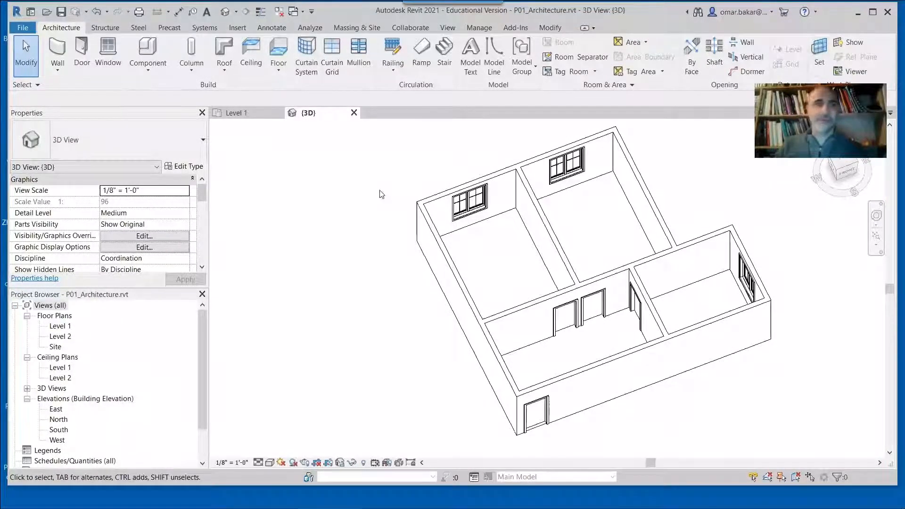
Close the P01_Architecture model and create a new project from the Imperial-Architectural Template.
left_click(354, 112)
left_click(279, 113)
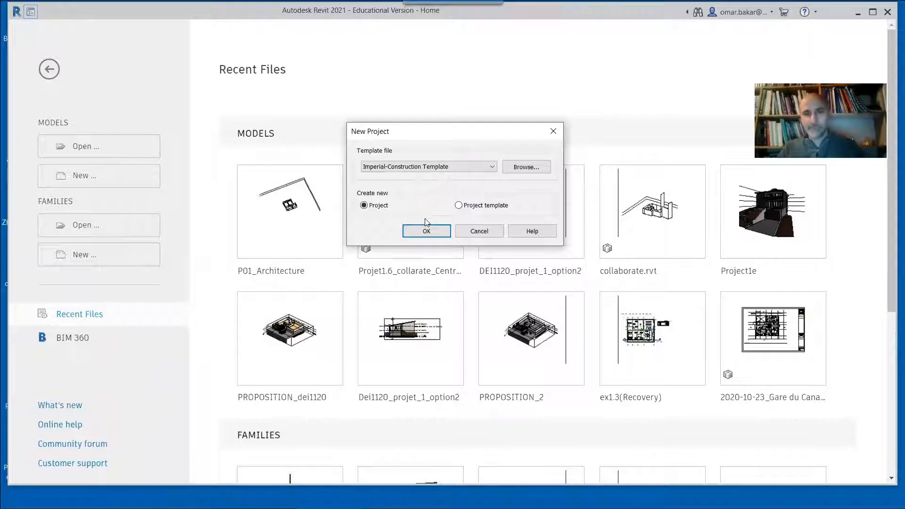
left_click(472, 171)
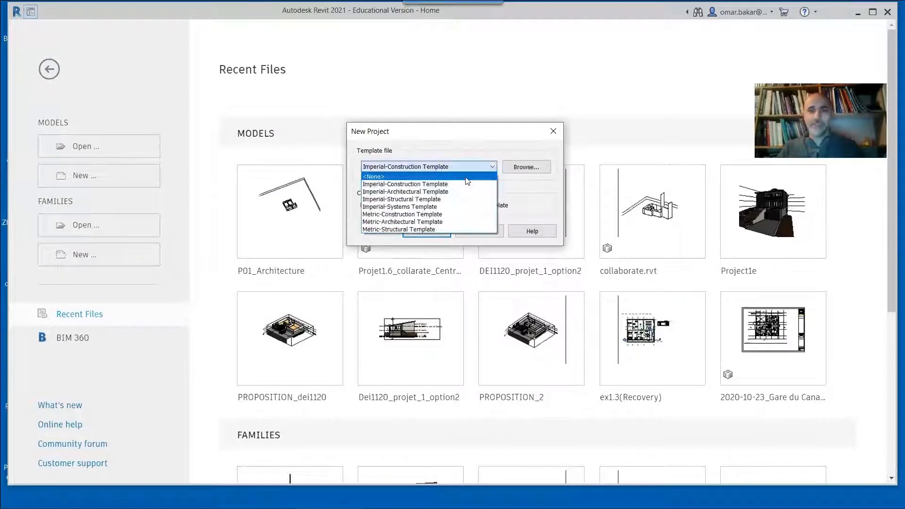
left_click(446, 191)
left_click(424, 233)
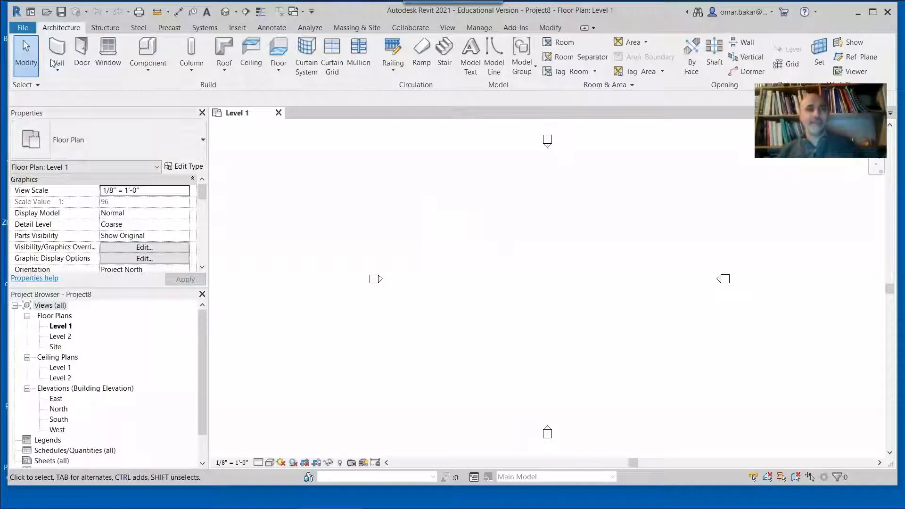
Link P01_Architecture.rvt into the new project with Auto - Internal Origin to Internal Origin positioning.
left_click(238, 29)
left_click(56, 54)
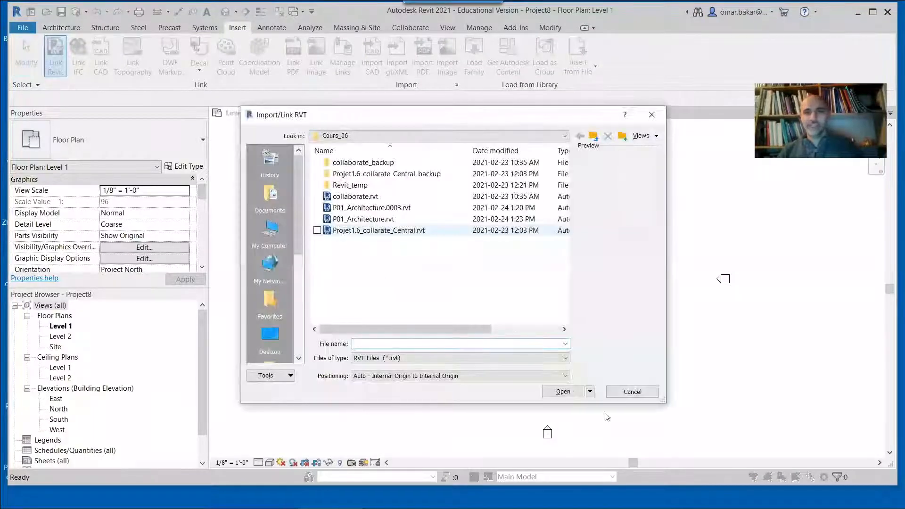
left_click(372, 219)
left_click(561, 395)
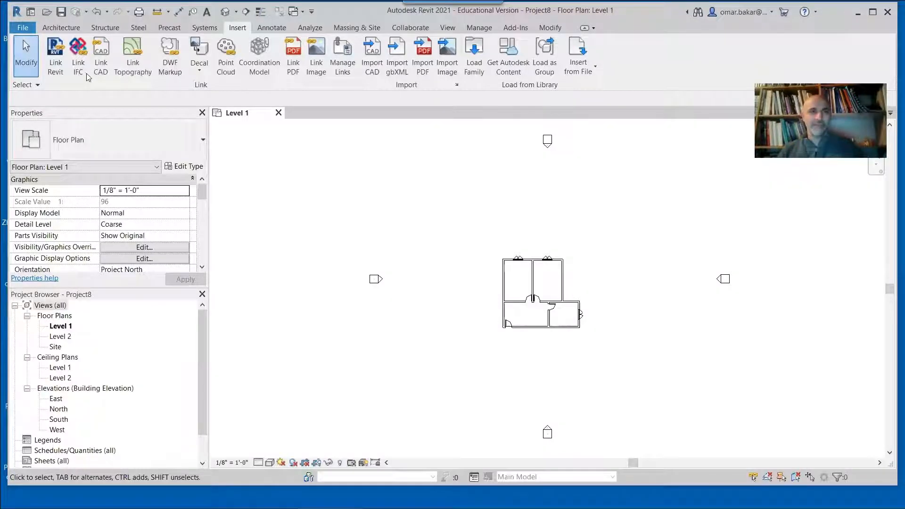
Create a second new project from the Imperial-Architectural Template while keeping the first one open.
key("alt+f")
mouse_move(86, 75)
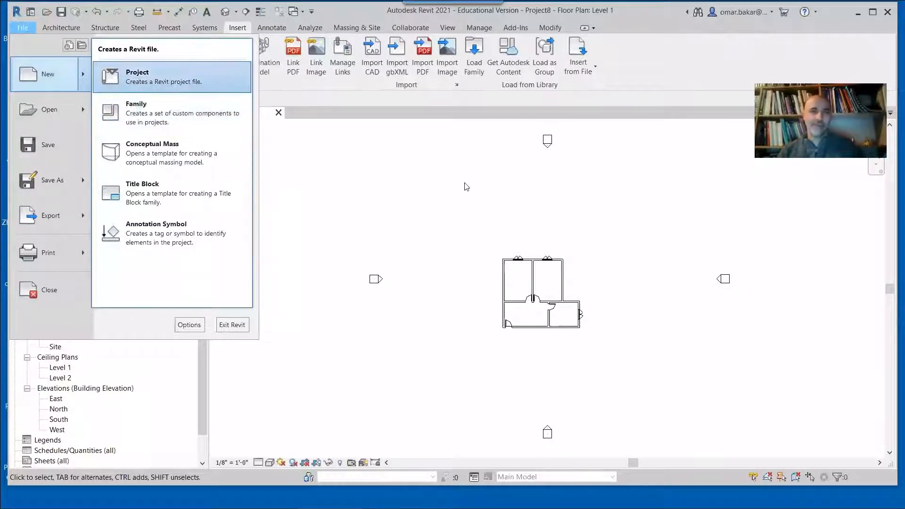
left_click(452, 169)
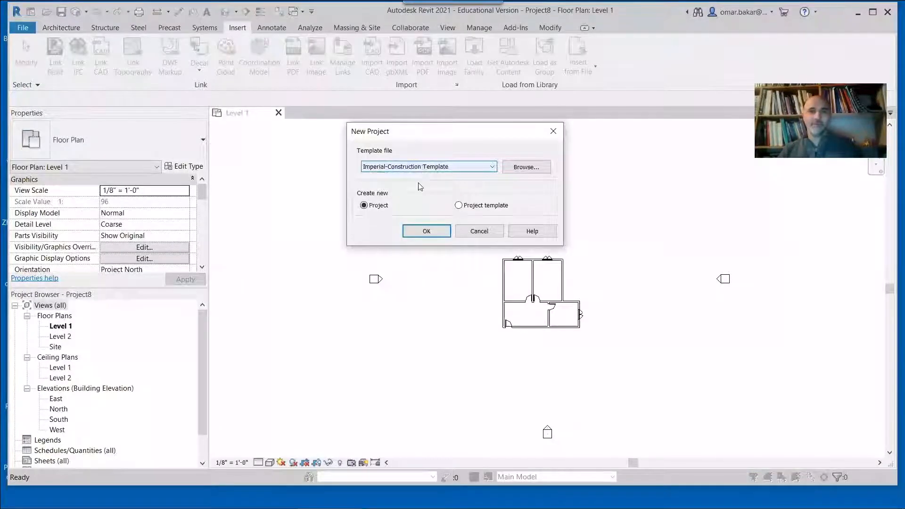
left_click(419, 168)
left_click(432, 192)
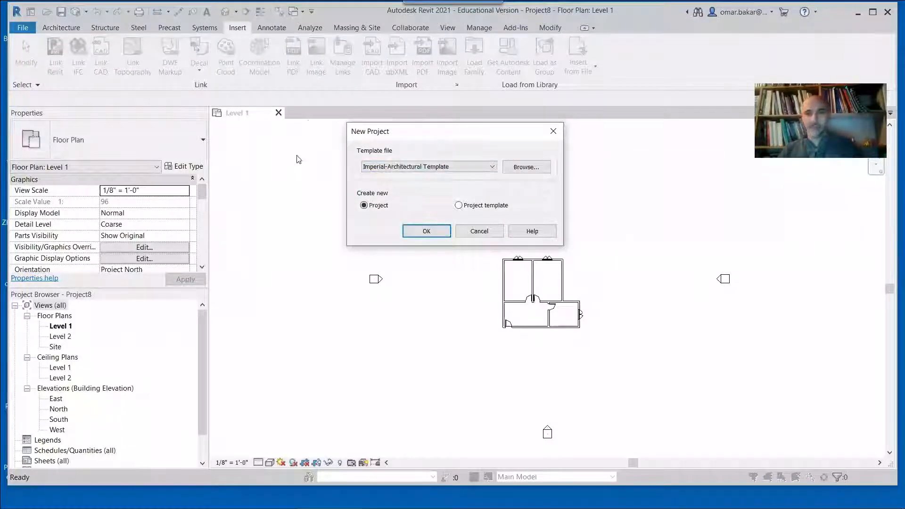
key("Return")
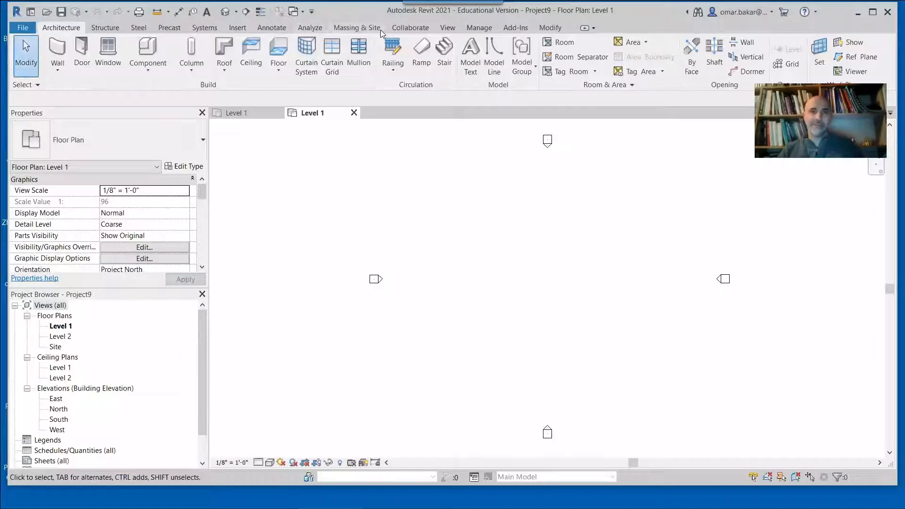
Link P01_Architecture.rvt into the second project, Project9, with Auto - Internal Origin to Internal Origin positioning.
left_click(238, 27)
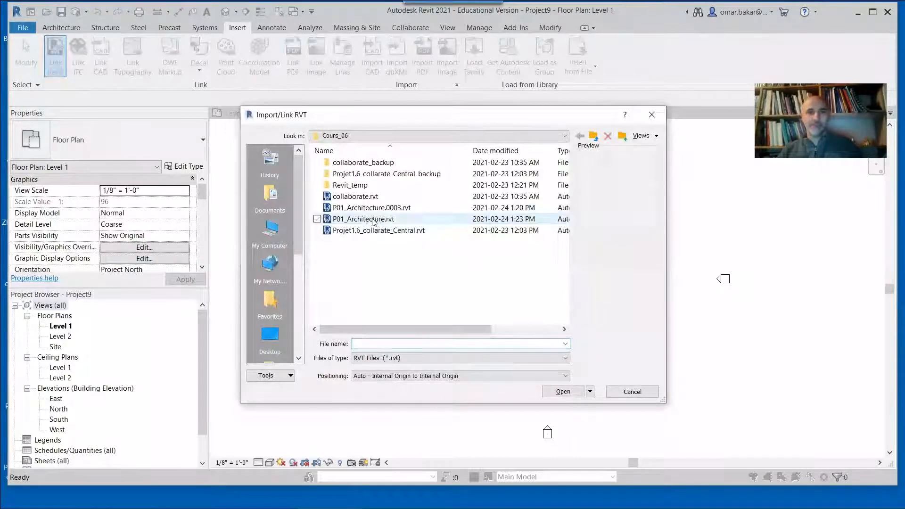
left_click(368, 219)
key("Return")
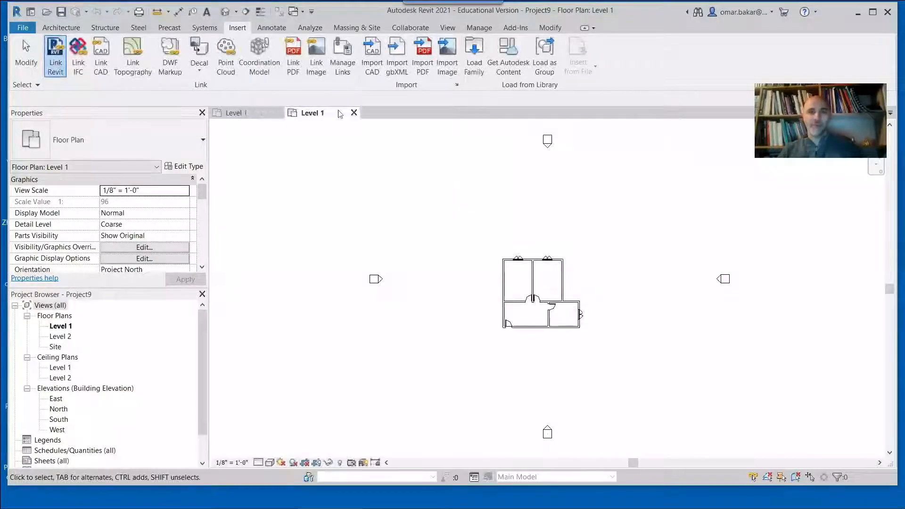
left_click(246, 113)
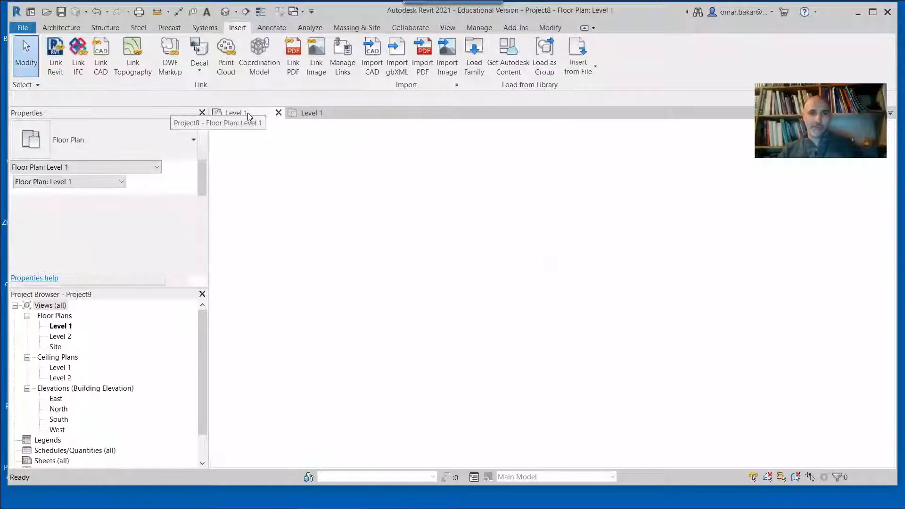
left_click(317, 114)
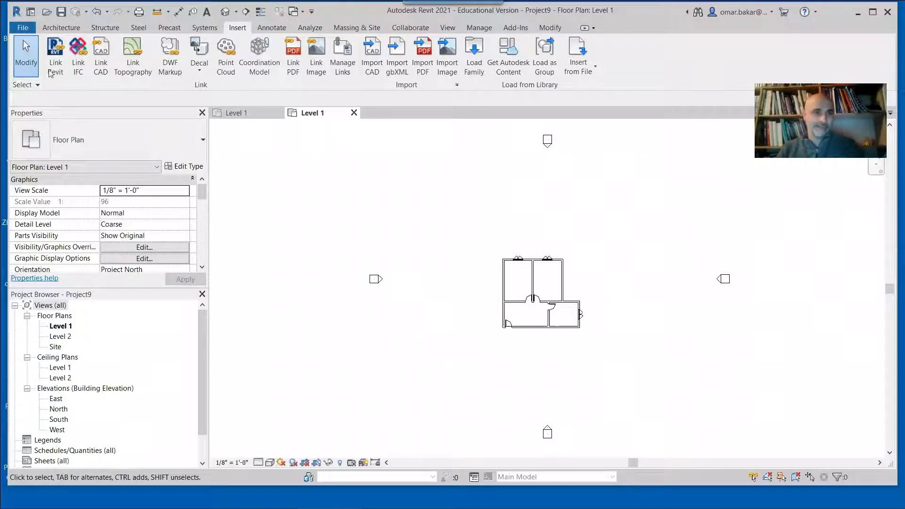
left_click(24, 26)
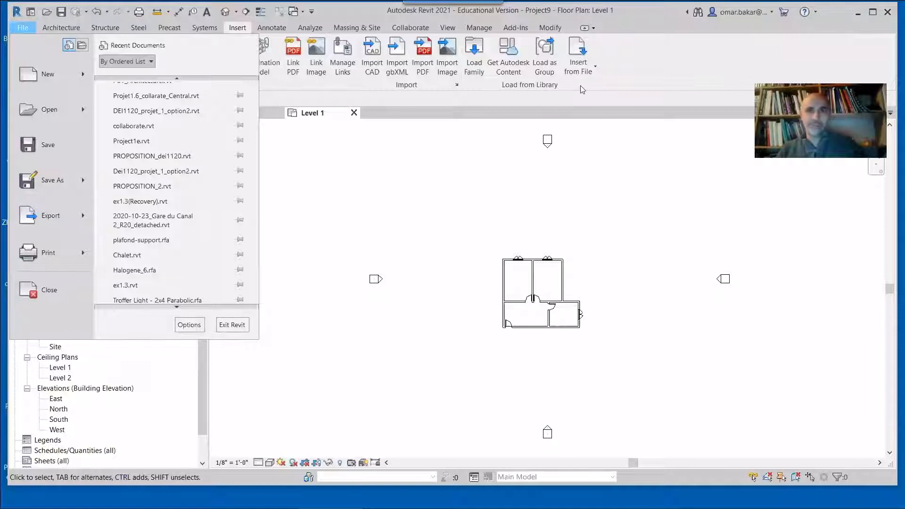
left_click(545, 156)
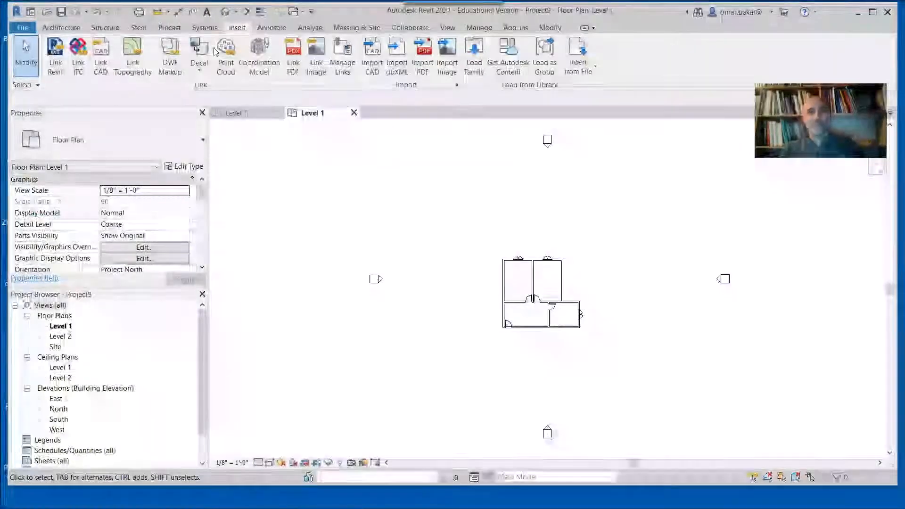
Switch to the Level 1 floor plan of Project8 and examine the upper rooms of the linked architecture model.
left_click(254, 114)
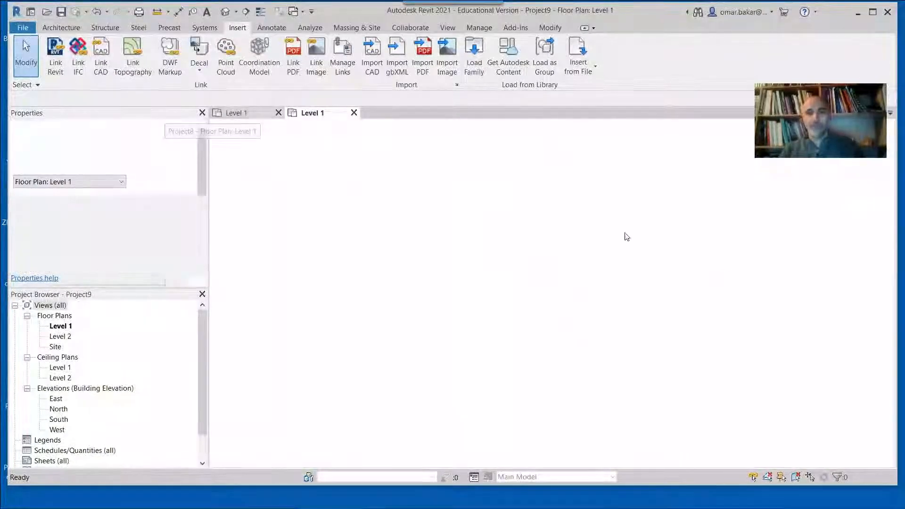
scroll(546, 287, "up", 5)
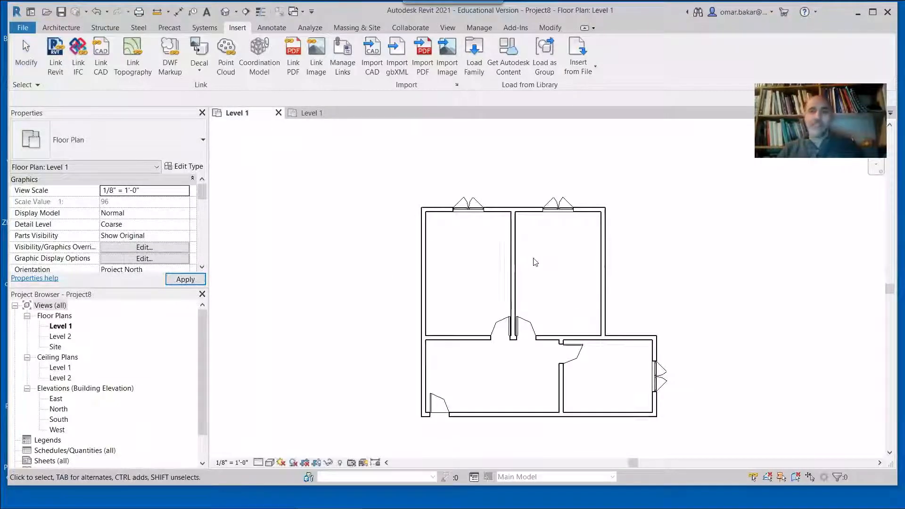
scroll(532, 260, "up", 2)
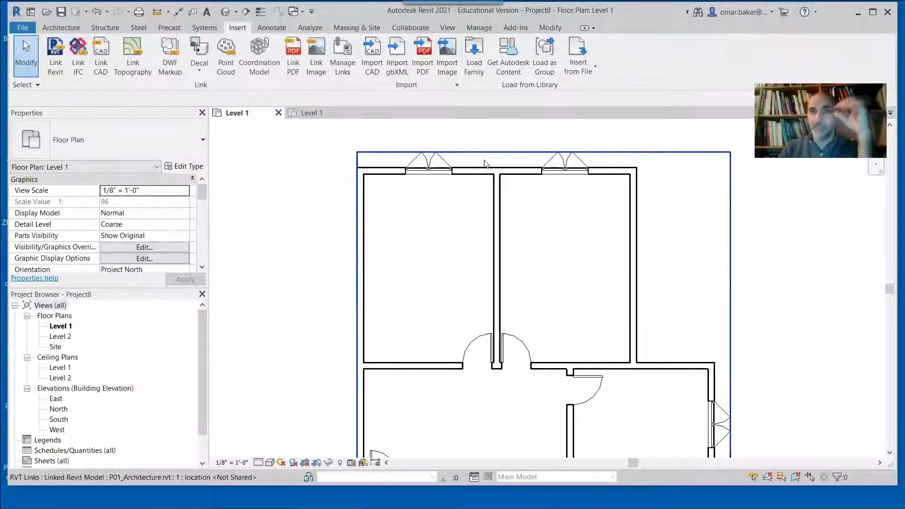
left_click(549, 31)
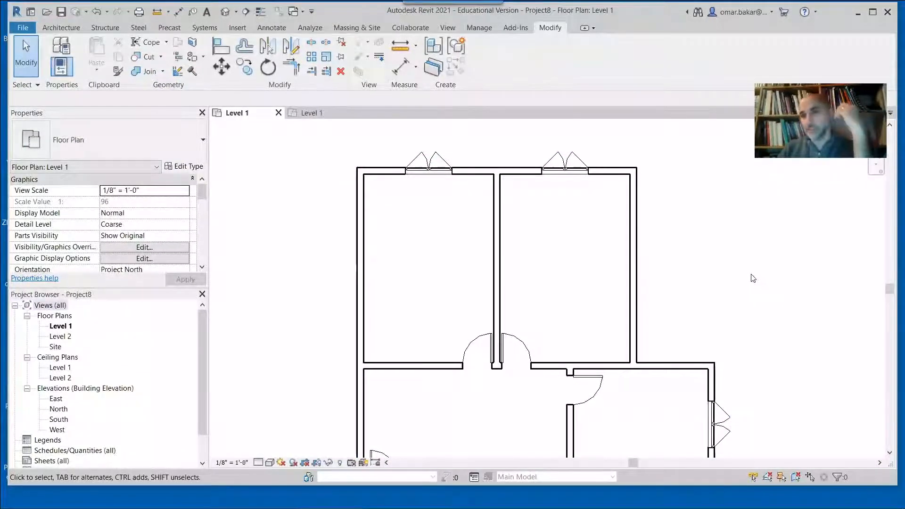
left_click(62, 27)
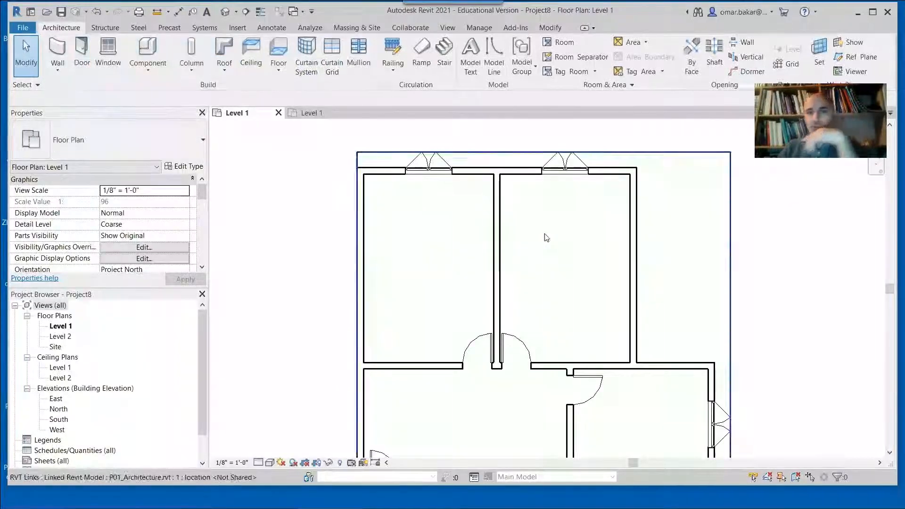
scroll(556, 293, "up", 3)
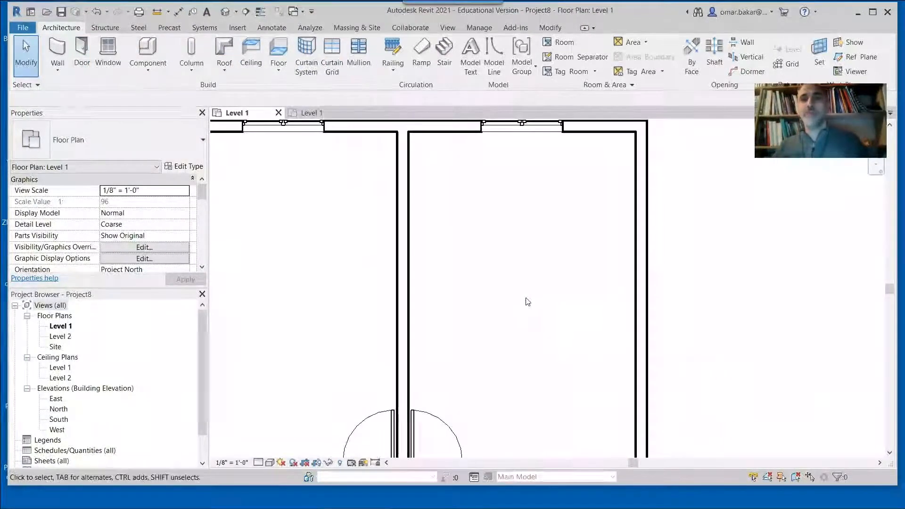
scroll(526, 299, "down", 1)
mouse_move(537, 306)
middle_mouse_down()
mouse_move(517, 281)
mouse_move(525, 295)
middle_mouse_up()
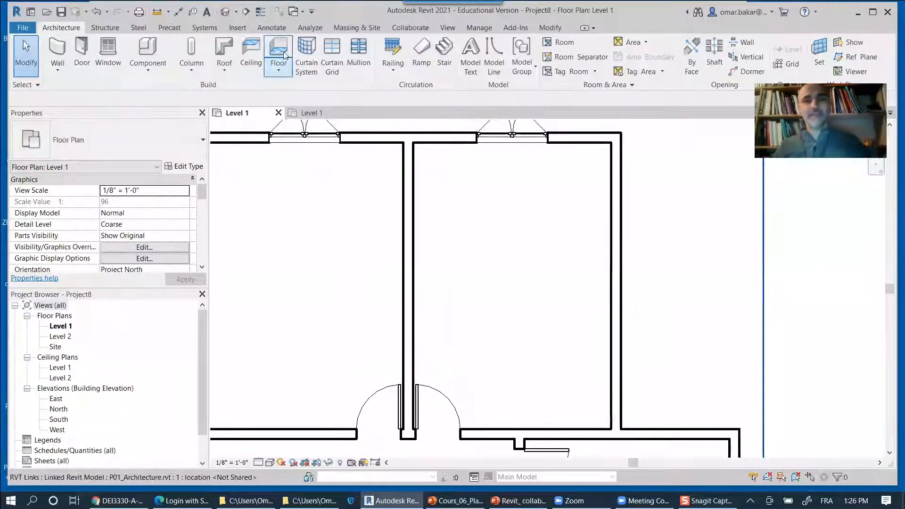
Start a floor on Level 1 and duplicate the Generic - 12" floor type as Bois-franc.
left_click(283, 54)
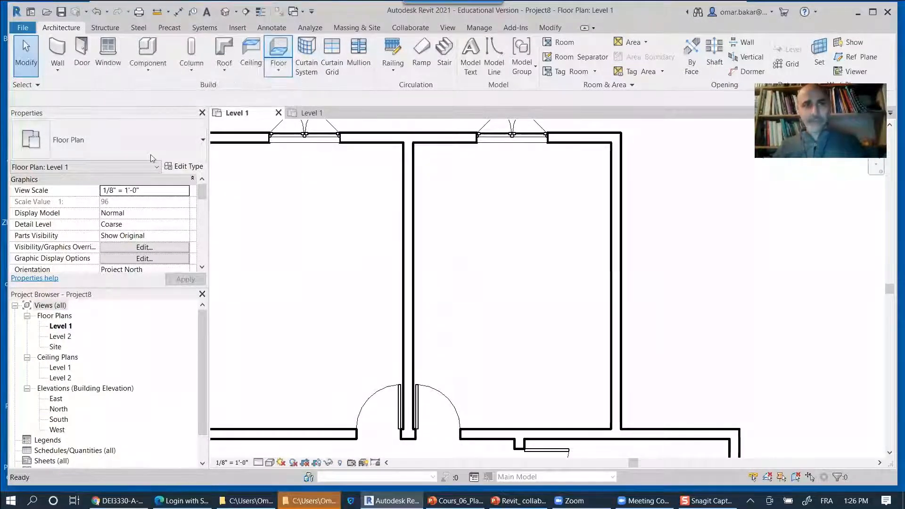
left_click(191, 166)
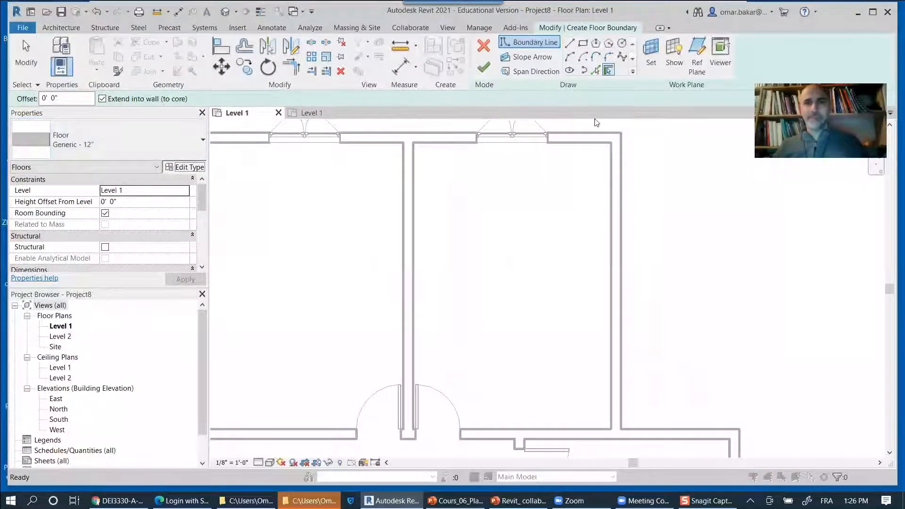
left_click(645, 88)
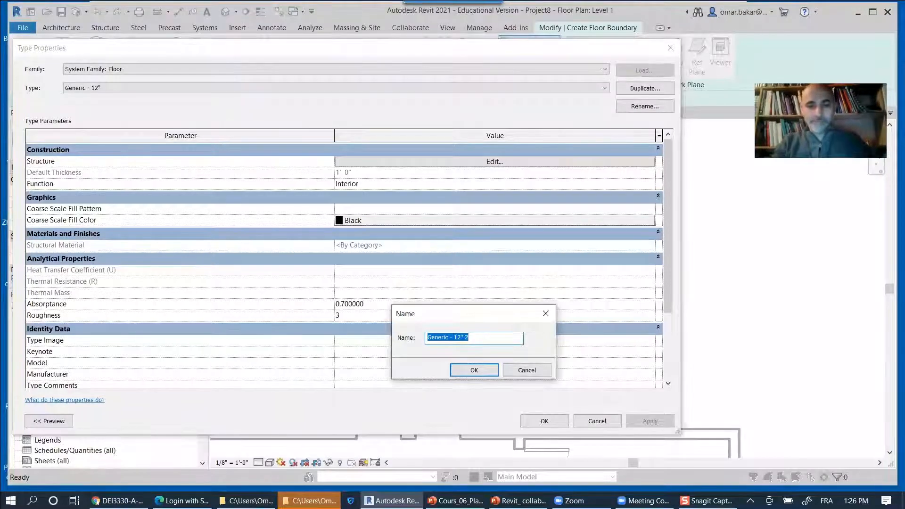
type("Bois-franc")
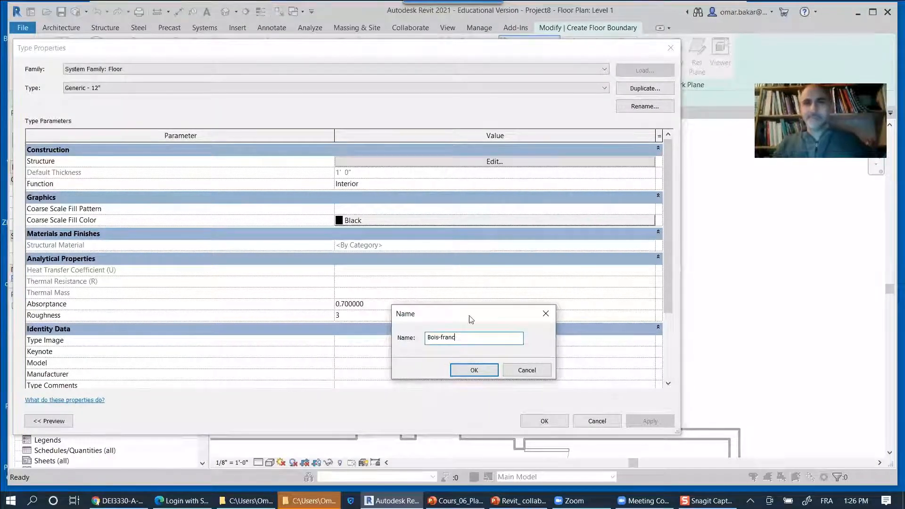
key("Return")
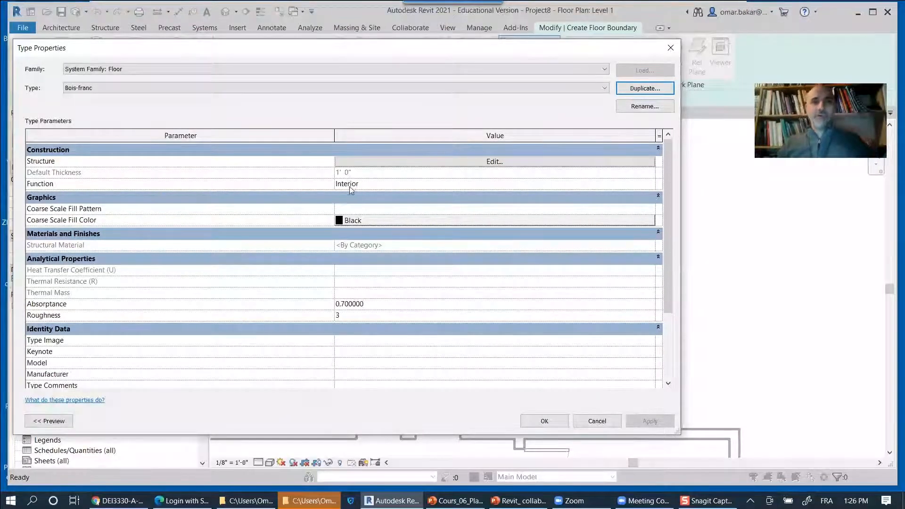
Set the thickness of the Bois-franc floor type's Structure [1] layer to 1/2".
left_click(532, 162)
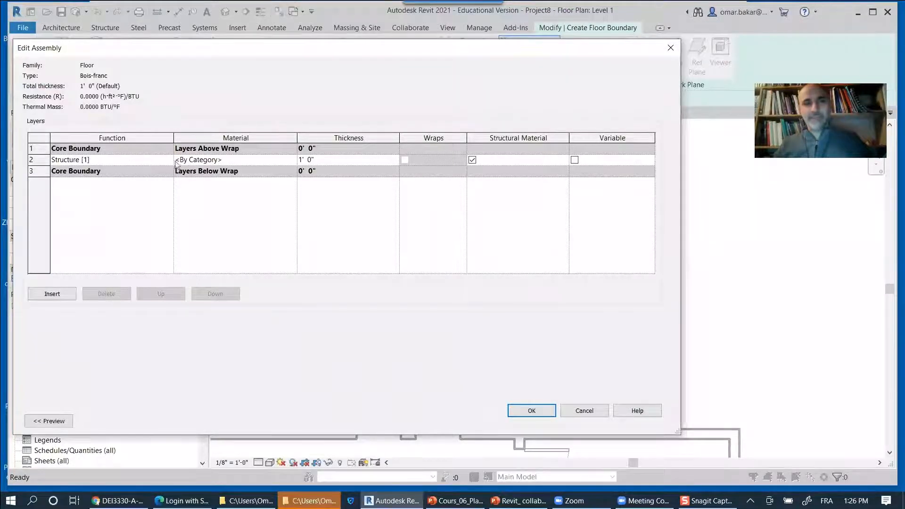
left_click(309, 161)
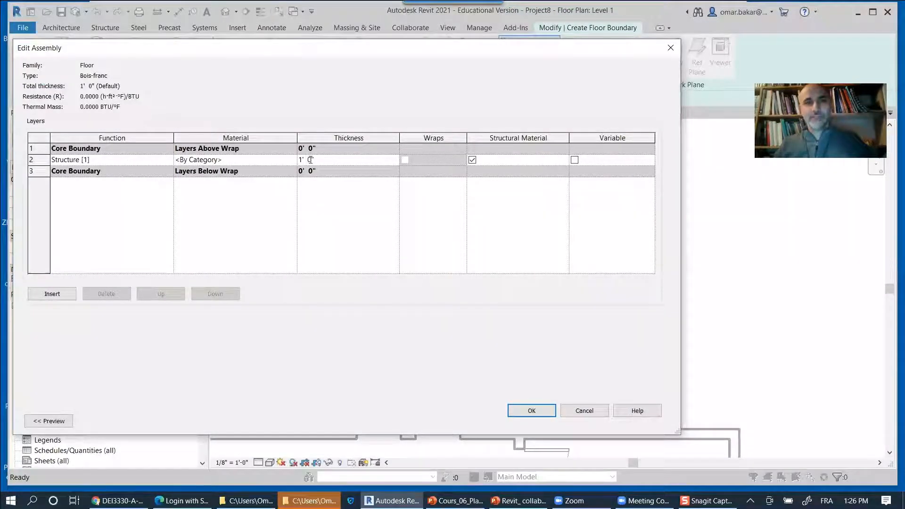
type("1\"")
key("Tab")
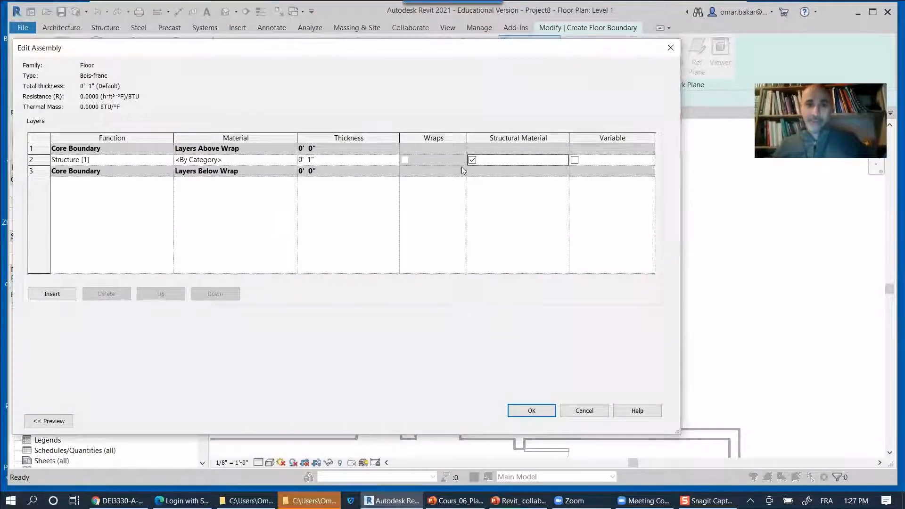
left_click(309, 161)
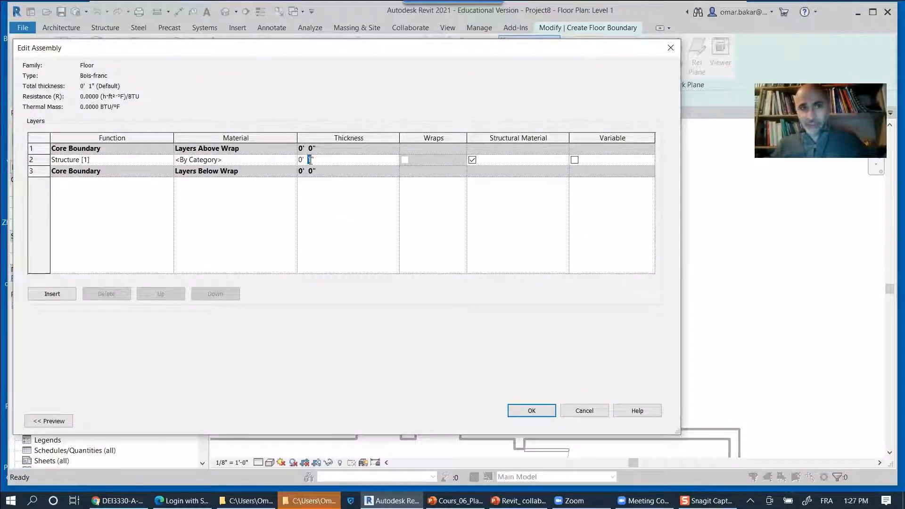
type("2")
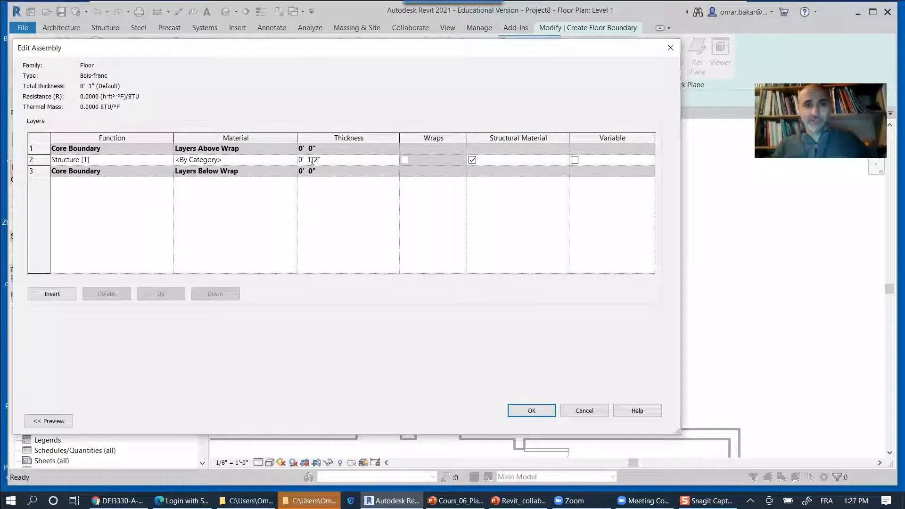
key("Tab")
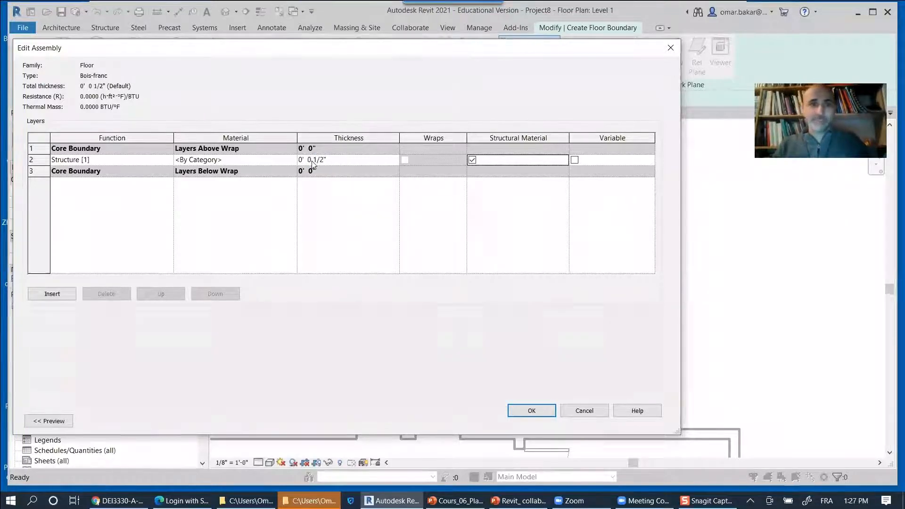
Open the material browser for the Bois-franc Structure [1] layer and start opening an existing material library.
left_click(244, 164)
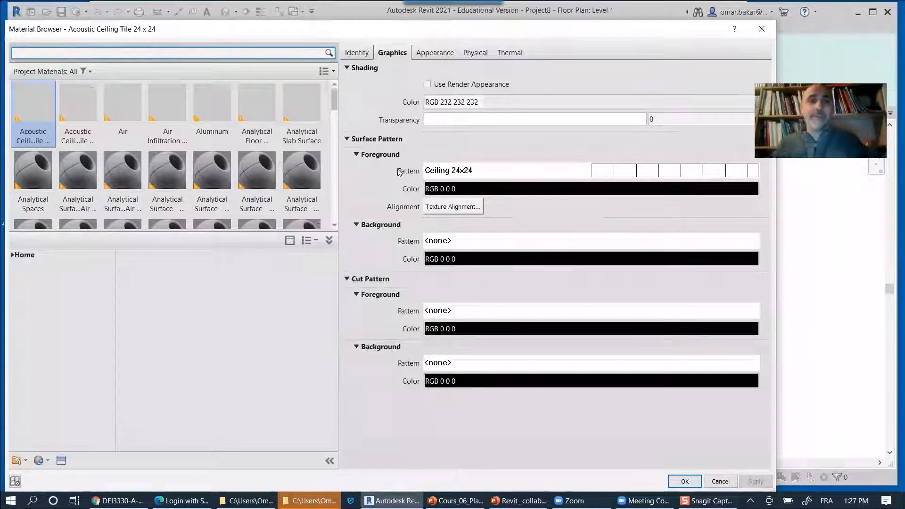
scroll(208, 210, "down", 1)
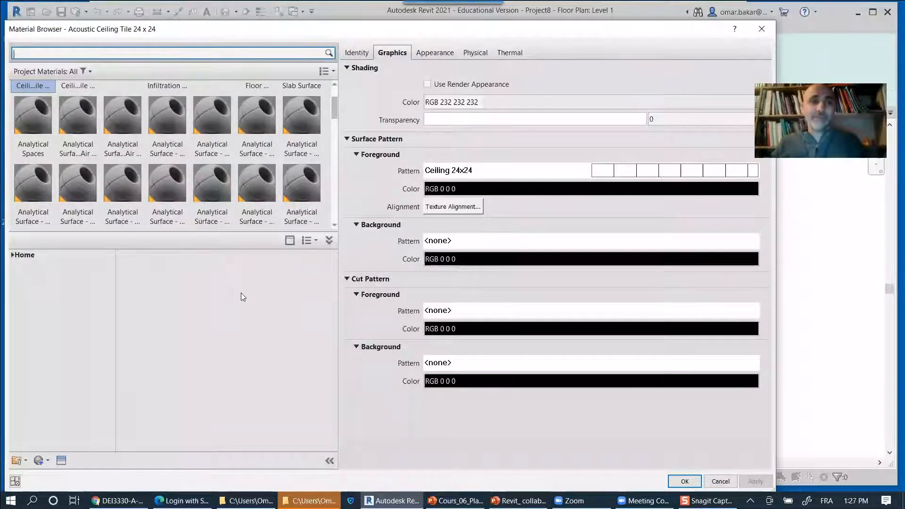
left_click(24, 461)
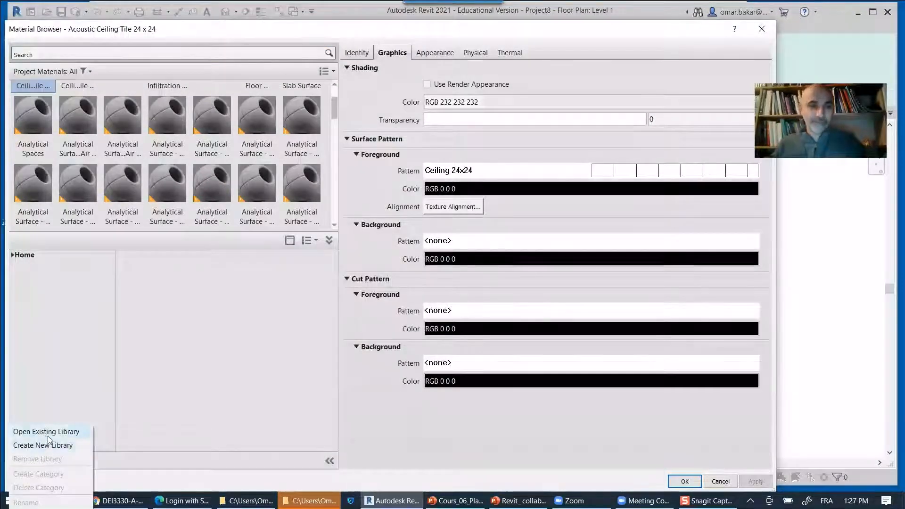
left_click(46, 432)
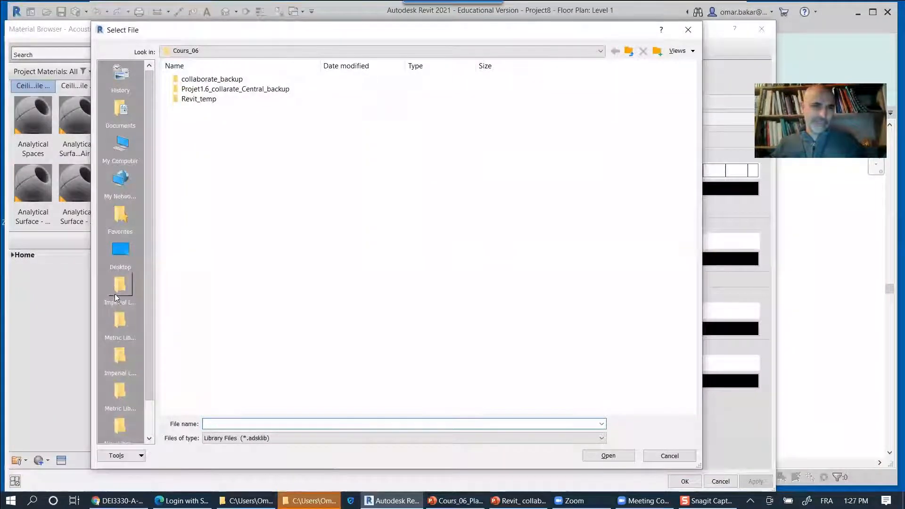
Browse the imperial and metric Revit library folders for a material library file.
left_click(121, 324)
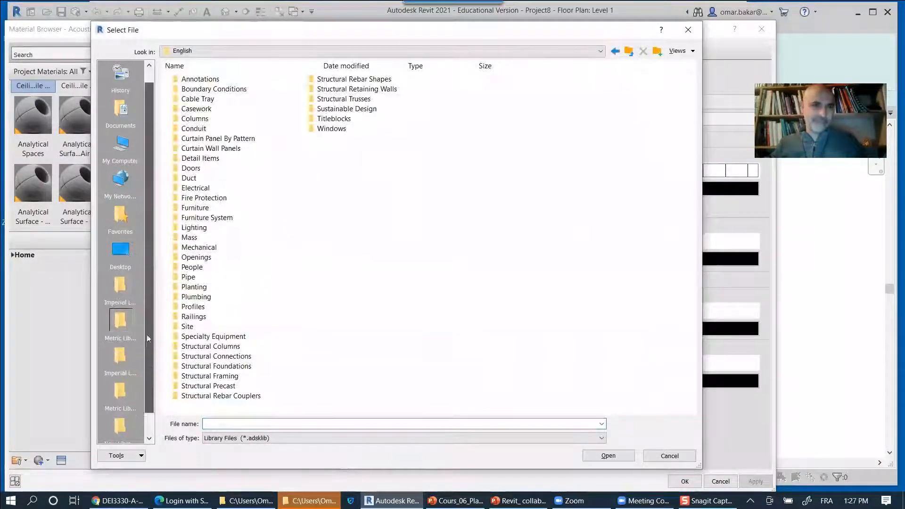
scroll(150, 323, "down", 1)
left_click(121, 391)
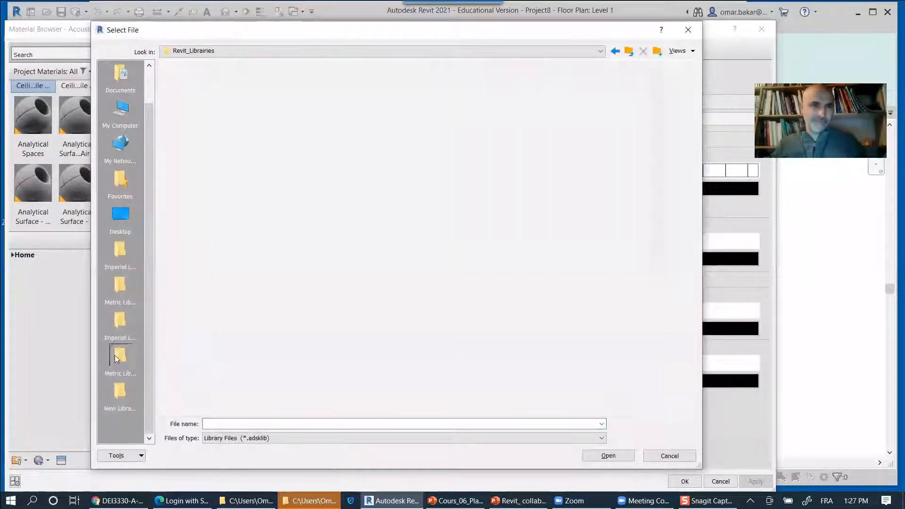
left_click(116, 355)
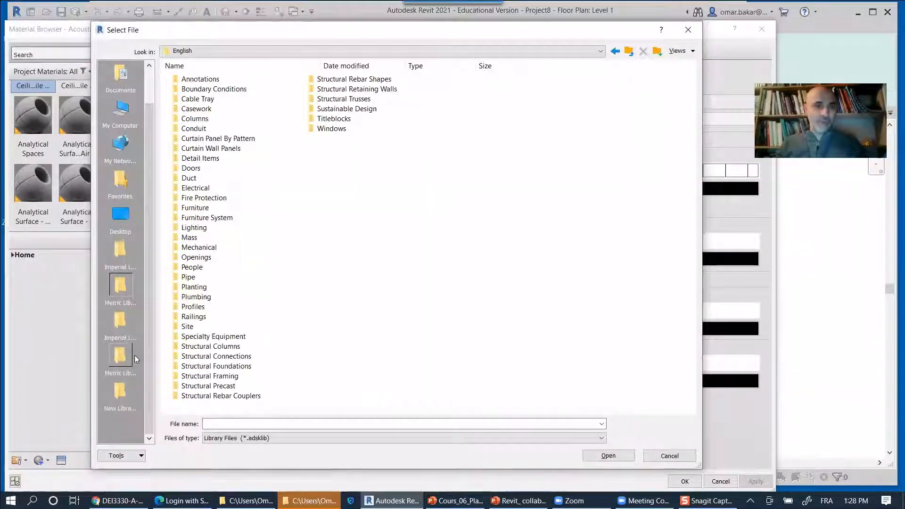
left_click(120, 321)
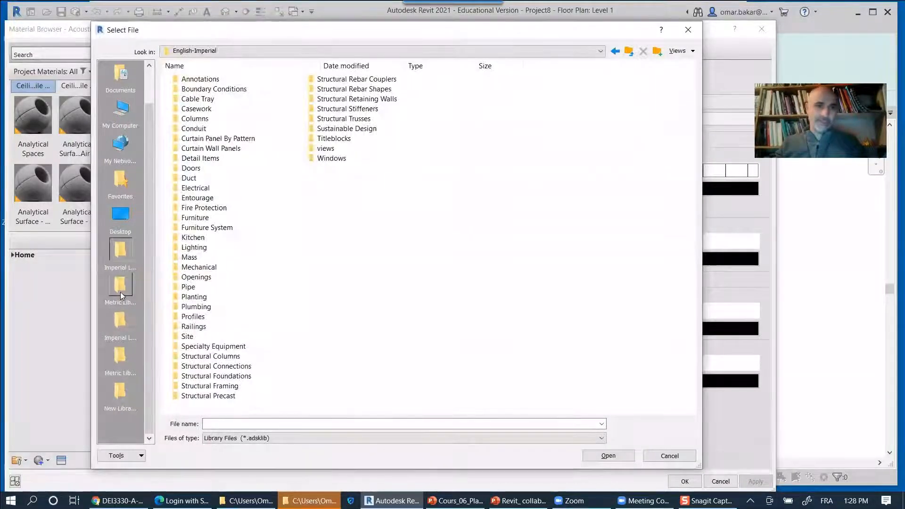
left_click(120, 292)
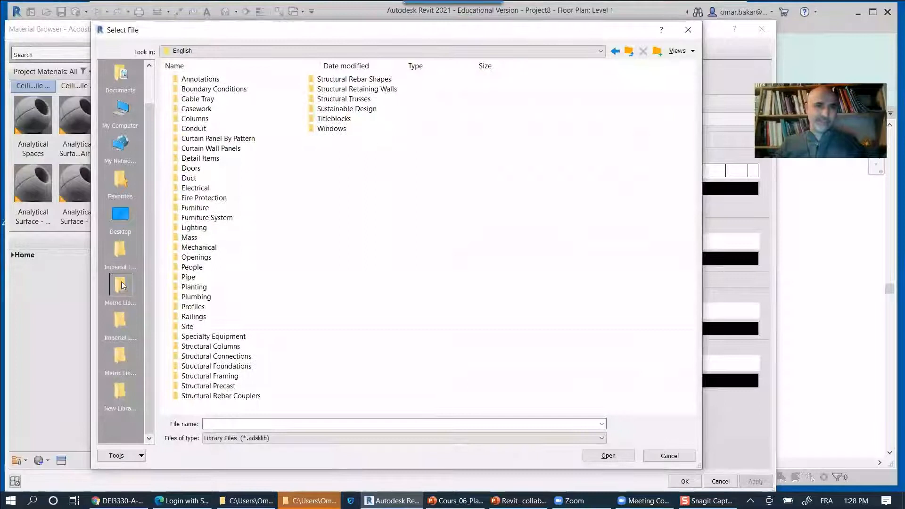
left_click(123, 253)
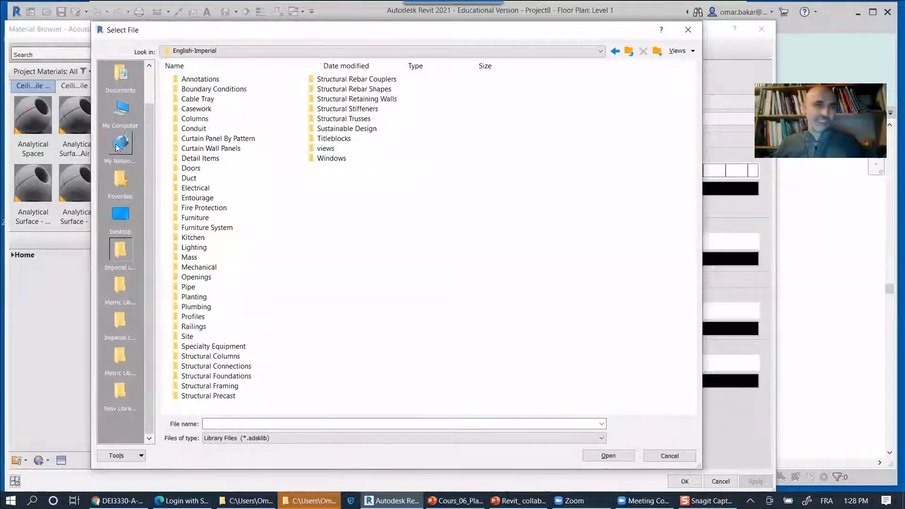
Load PhysicalMaterial.adsklib from C:\Program Files (x86)\Common Files\Autodesk Shared\Materials\2021 into the material browser.
left_click(121, 112)
double_click(192, 148)
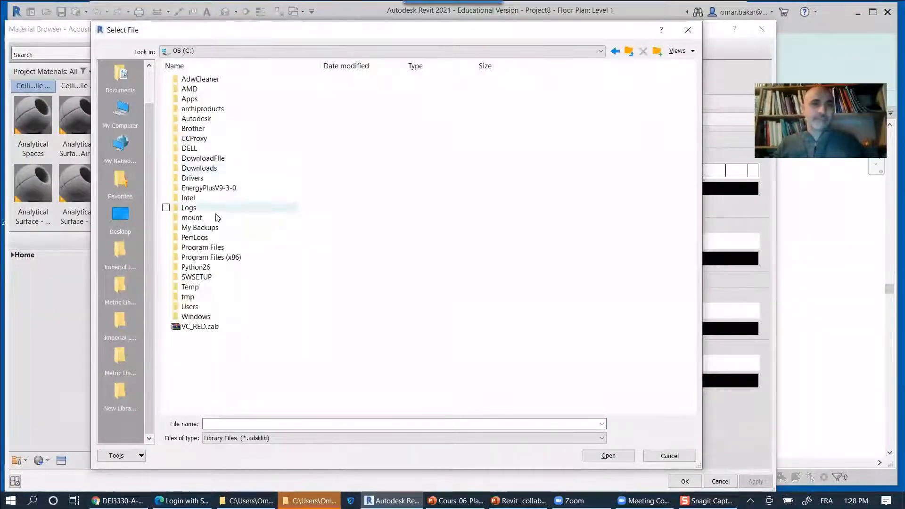
double_click(227, 257)
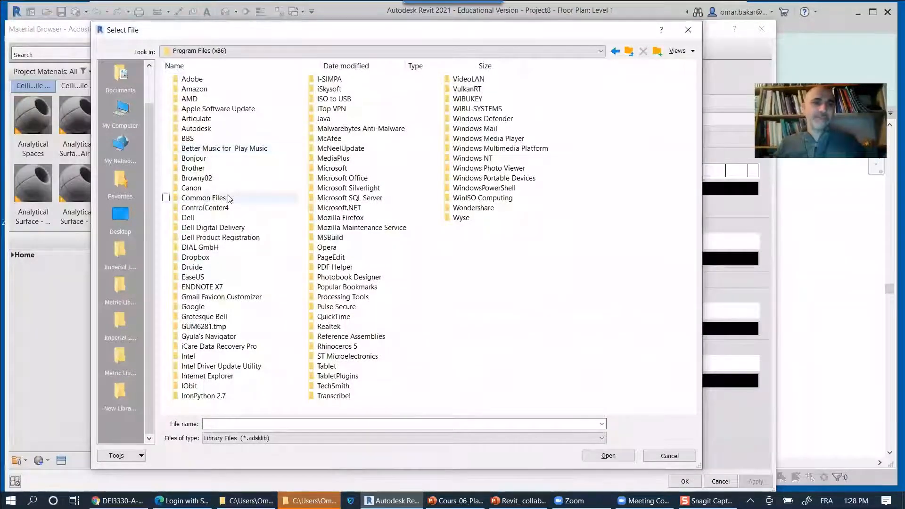
double_click(203, 198)
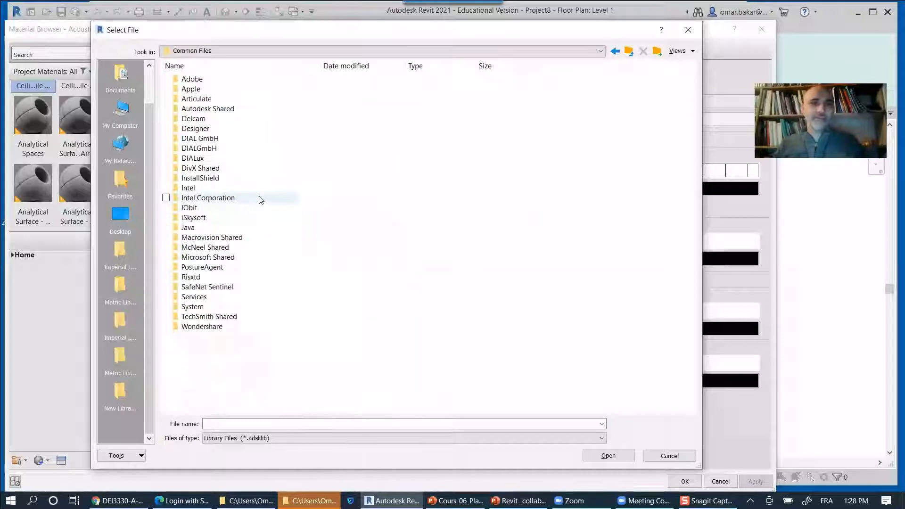
left_click(206, 109)
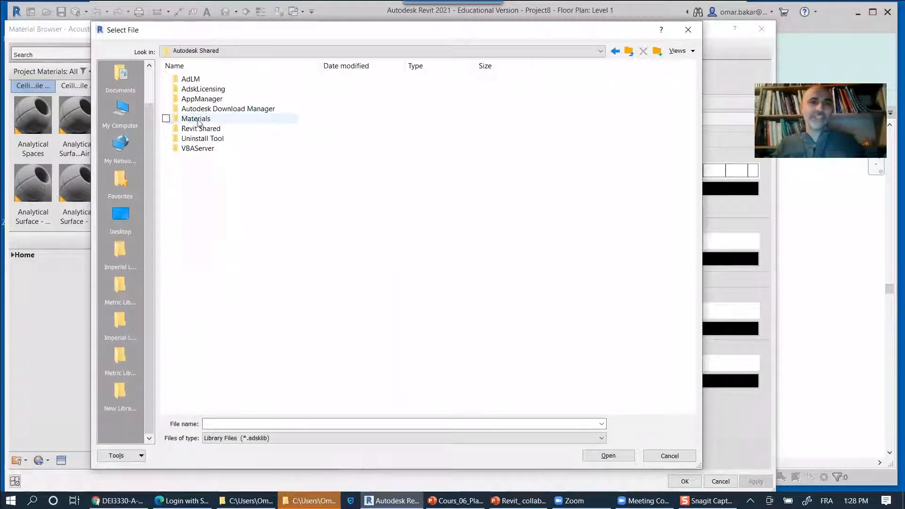
left_click(200, 120)
double_click(203, 119)
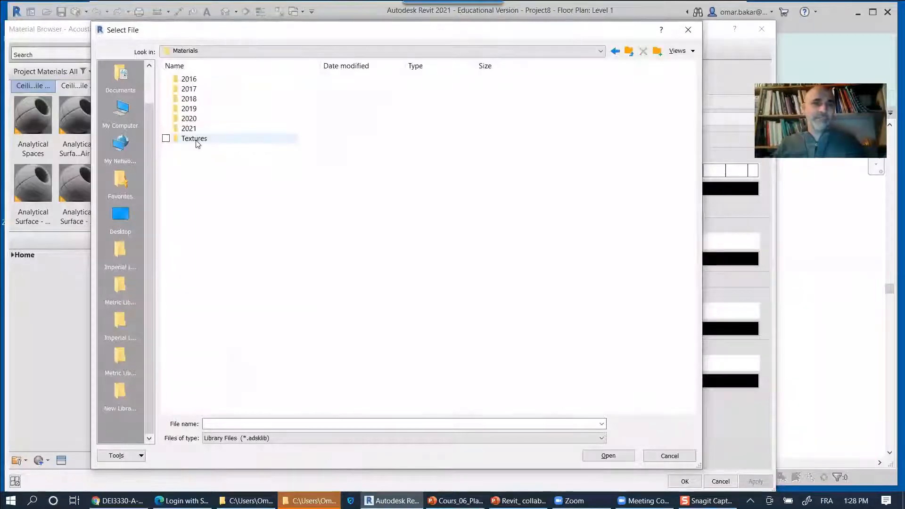
double_click(197, 138)
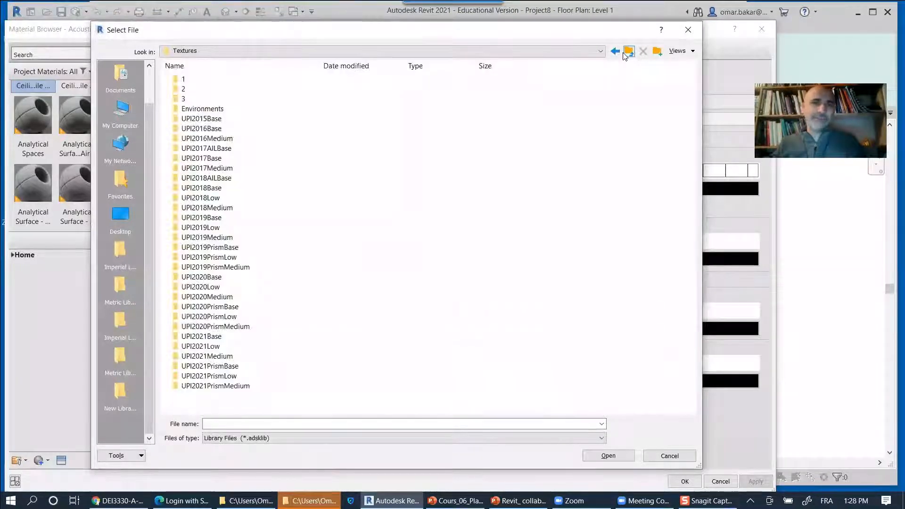
left_click(629, 50)
double_click(289, 129)
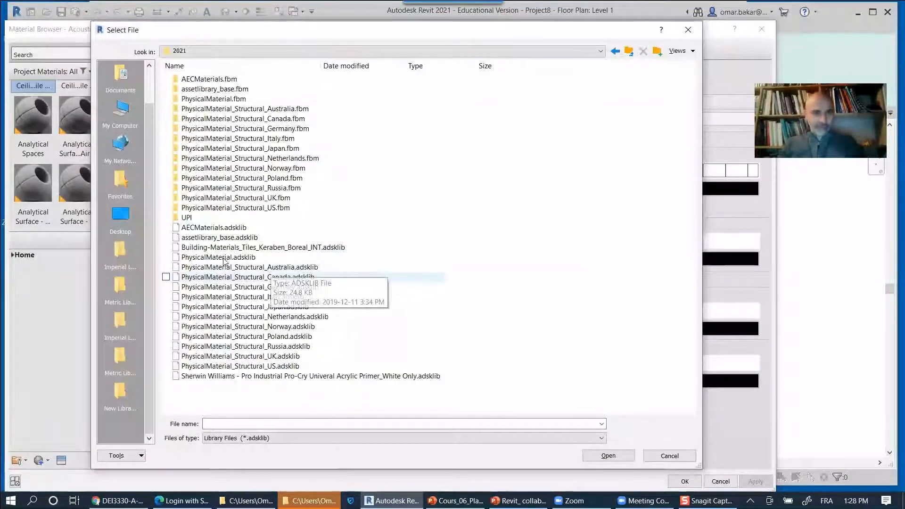
left_click(225, 258)
key("Return")
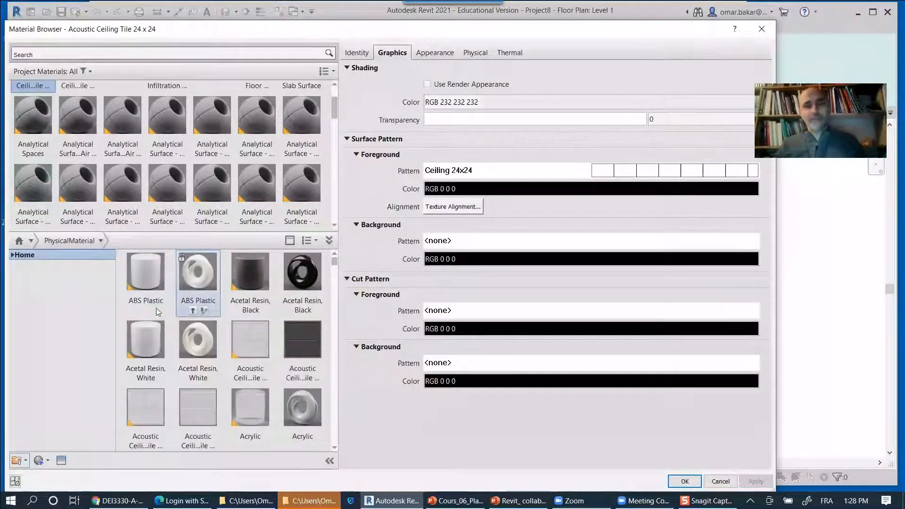
Examine the Flooring categories of the PhysicalMaterial and AEC Materials libraries for a hardwood material.
left_click(12, 255)
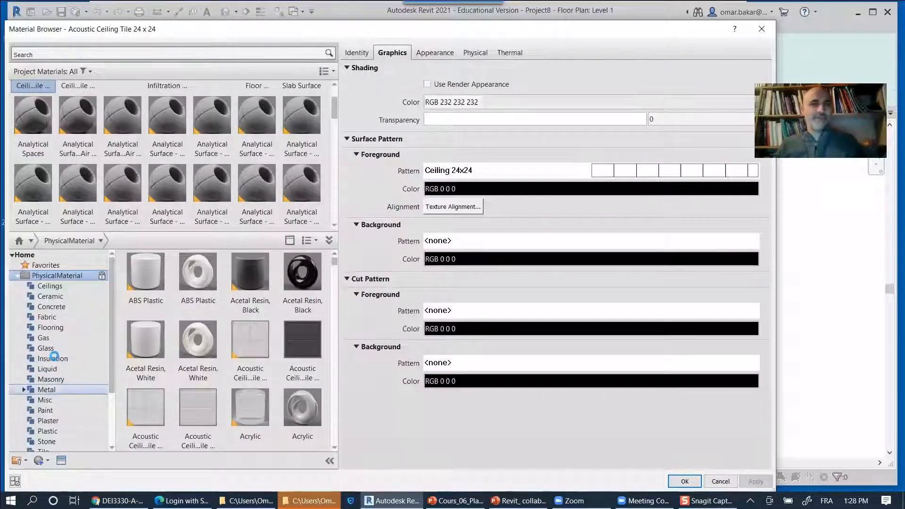
left_click(80, 327)
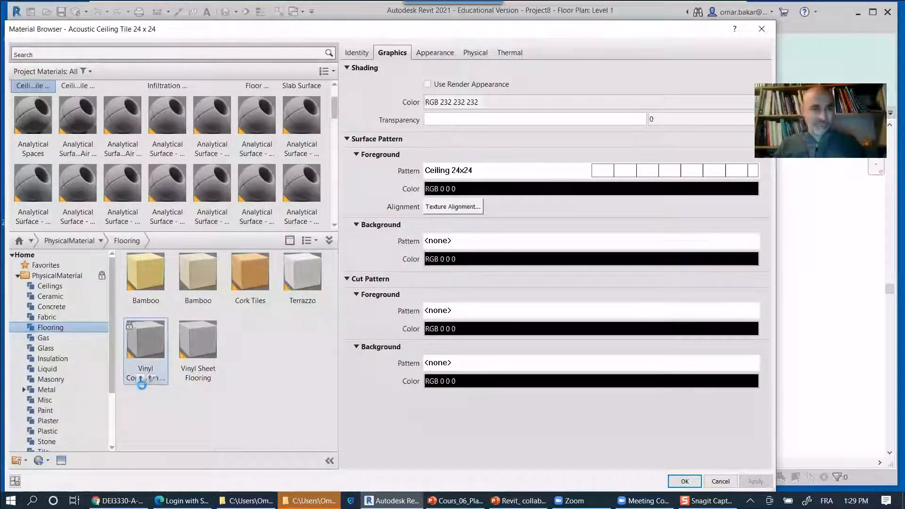
left_click(17, 275)
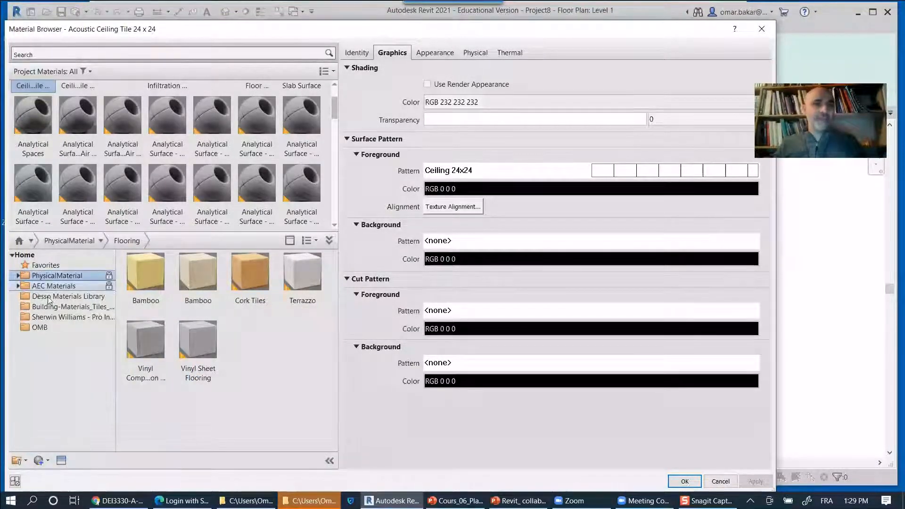
left_click(18, 286)
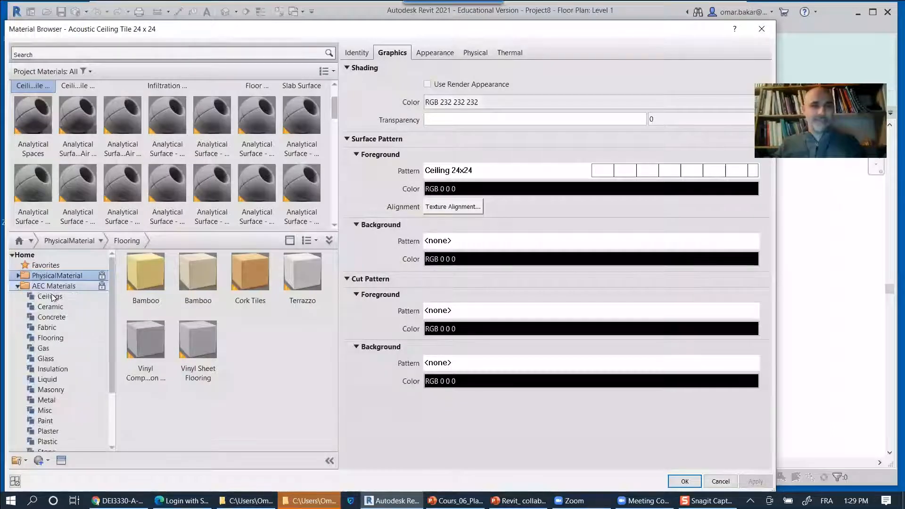
left_click(66, 368)
left_click(56, 337)
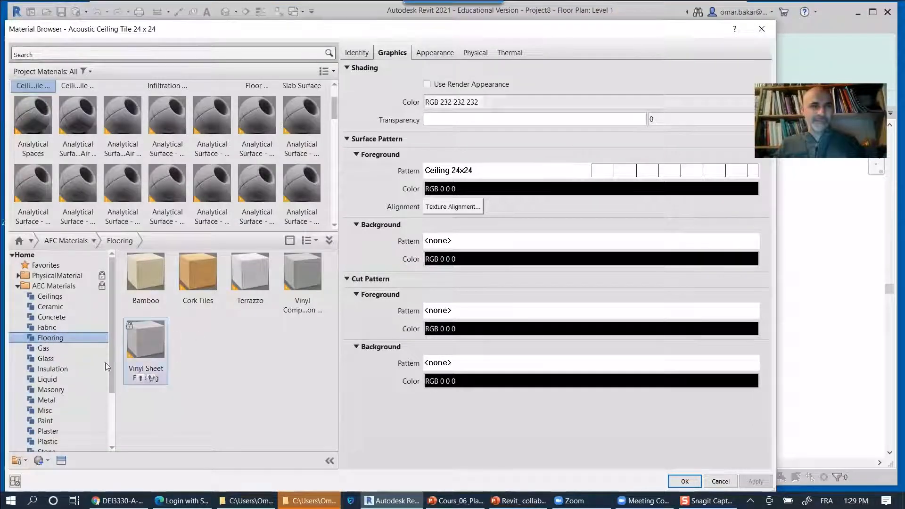
scroll(58, 362, "down", 3)
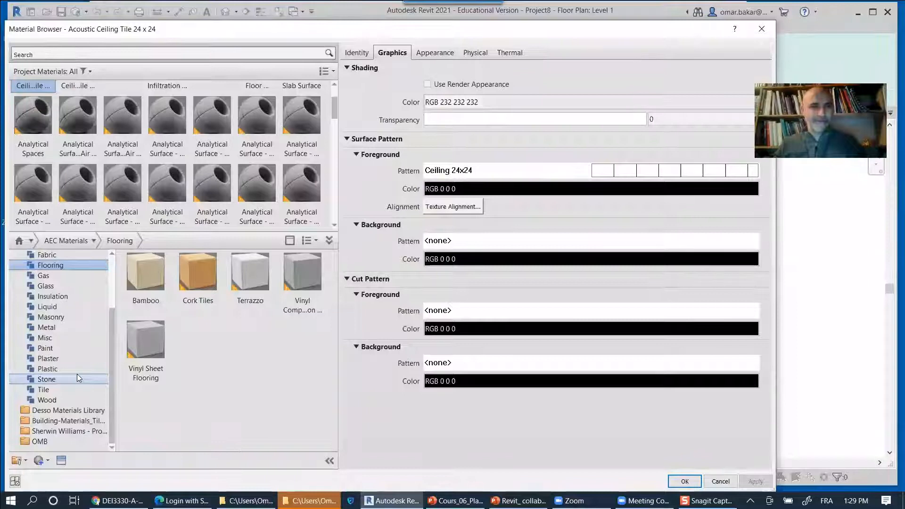
scroll(21, 281, "up", 3)
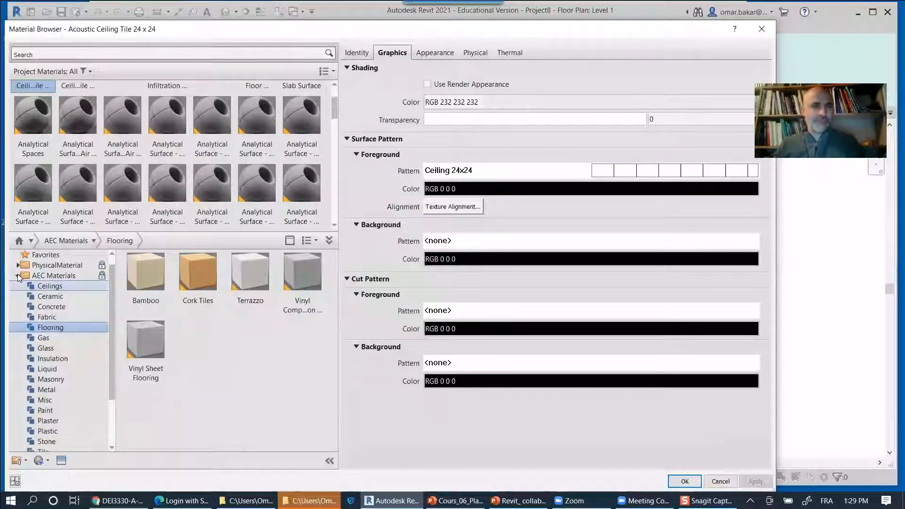
Examine the materials in the Desso Materials Library, the Keraben Boreal tiles library and the OMB library.
left_click(18, 276)
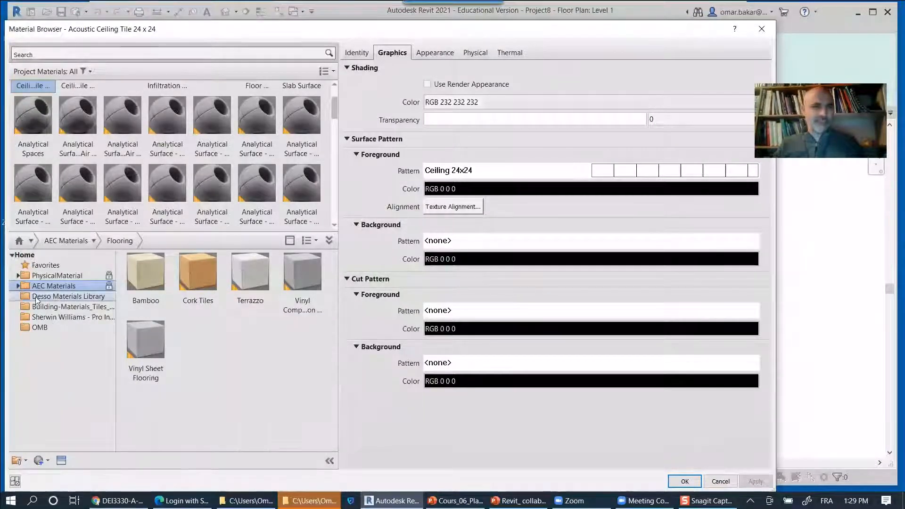
left_click(41, 299)
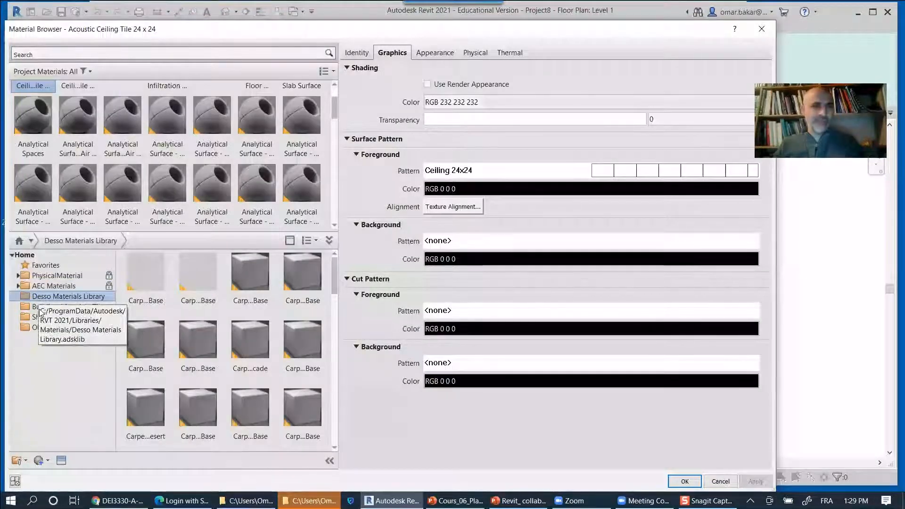
left_click(42, 307)
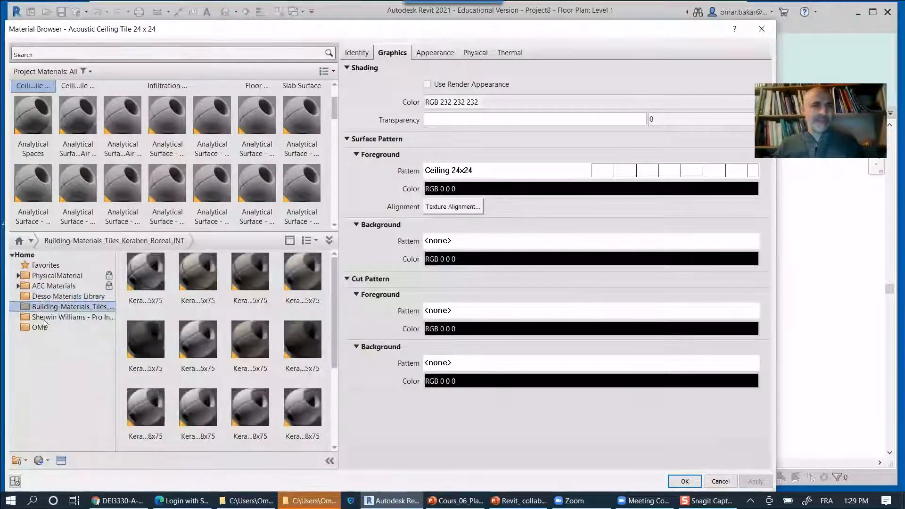
left_click(39, 327)
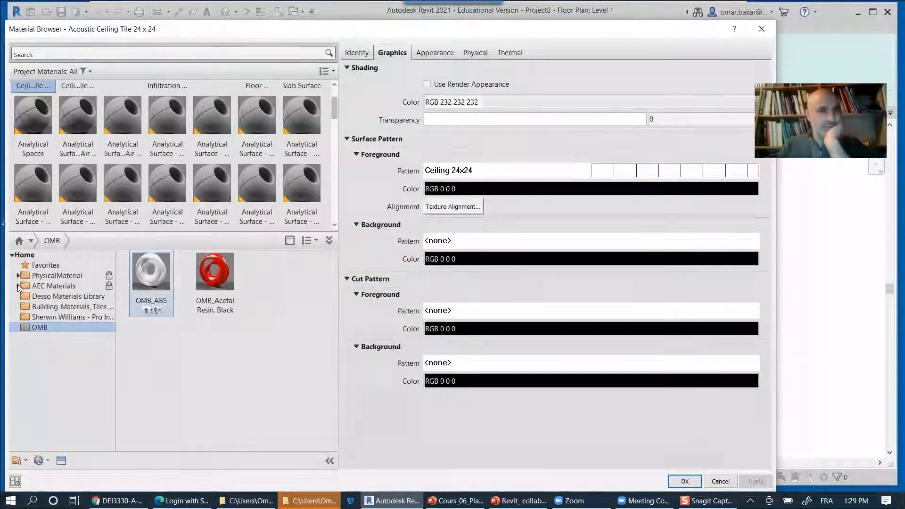
Look through the materials in the Wood category of the AEC Materials library.
left_click_drag(109, 326, 110, 370)
left_click(46, 411)
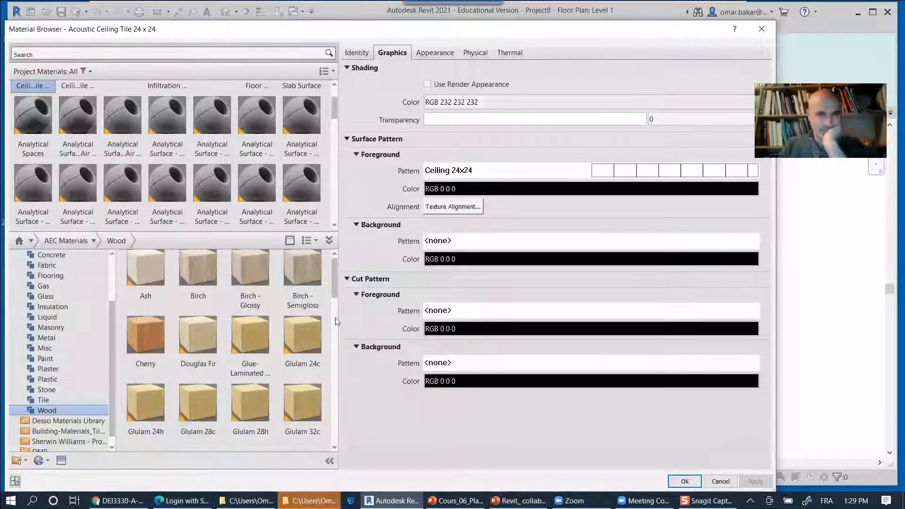
left_click(335, 321)
scroll(338, 352, "down", 2)
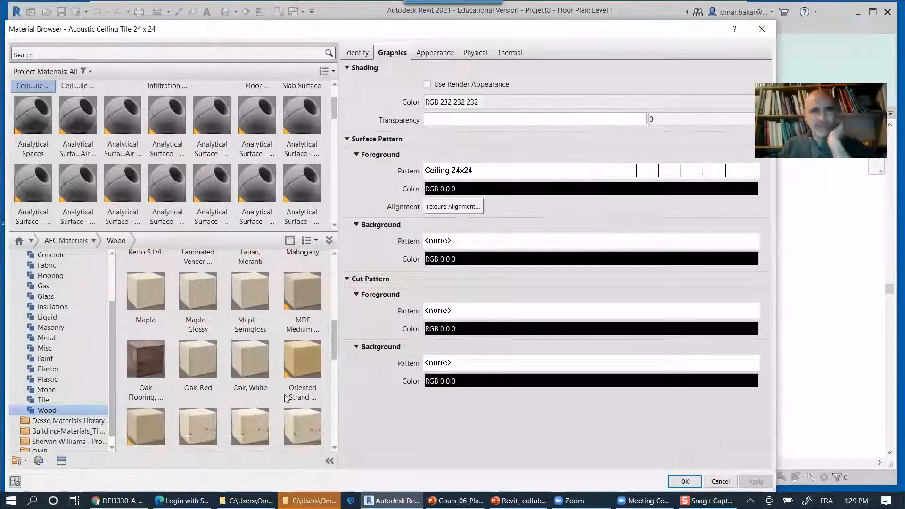
scroll(157, 352, "down", 2)
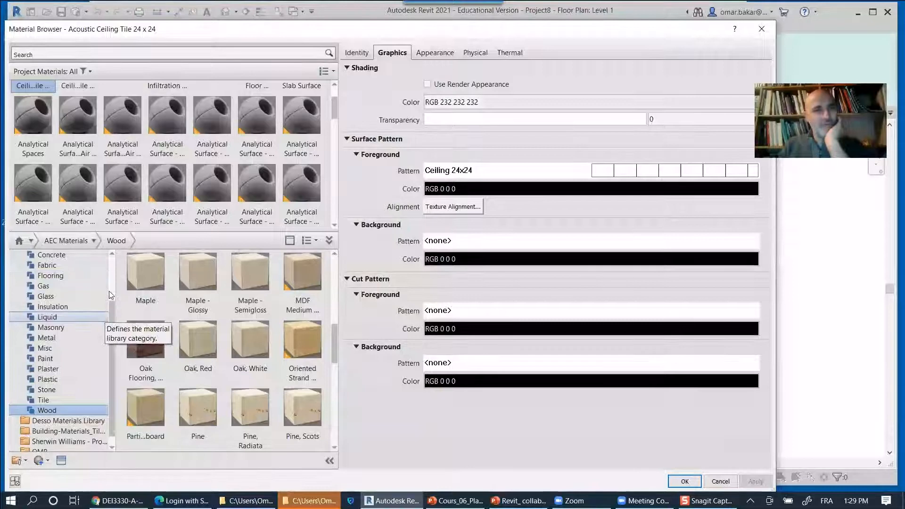
scroll(72, 313, "up", 2)
Examine the Flooring category of the AEC Materials library and its display options.
left_click(52, 317)
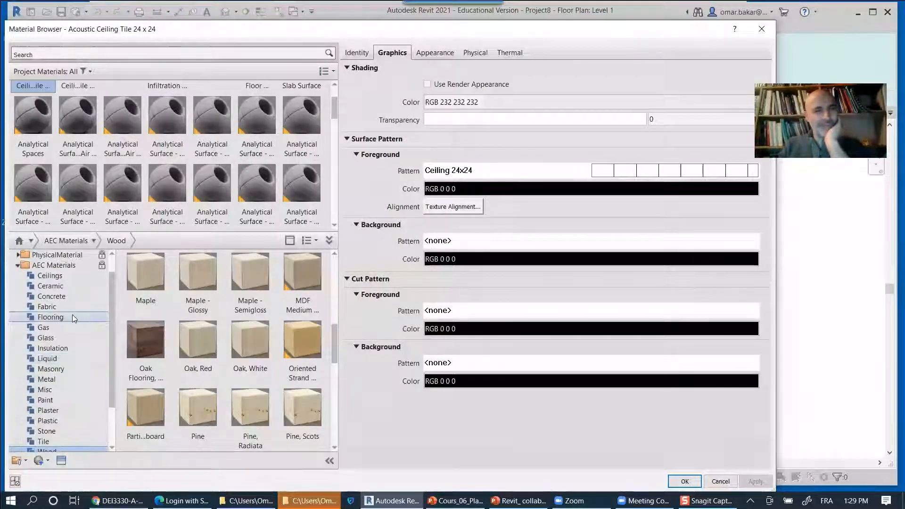
scroll(62, 320, "up", 1)
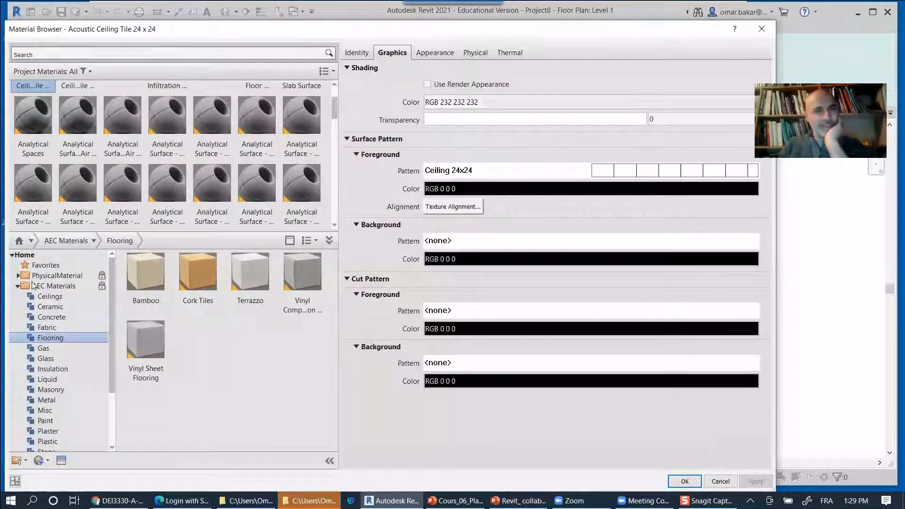
left_click(318, 242)
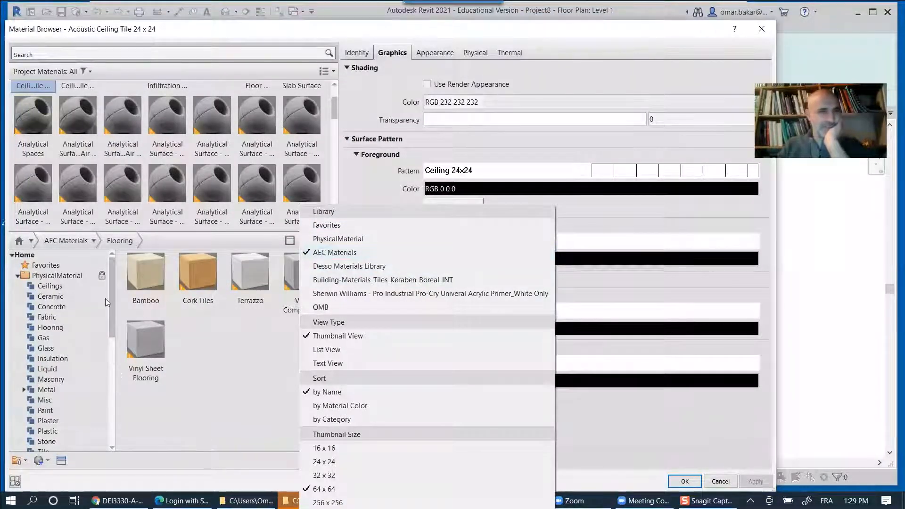
left_click(127, 373)
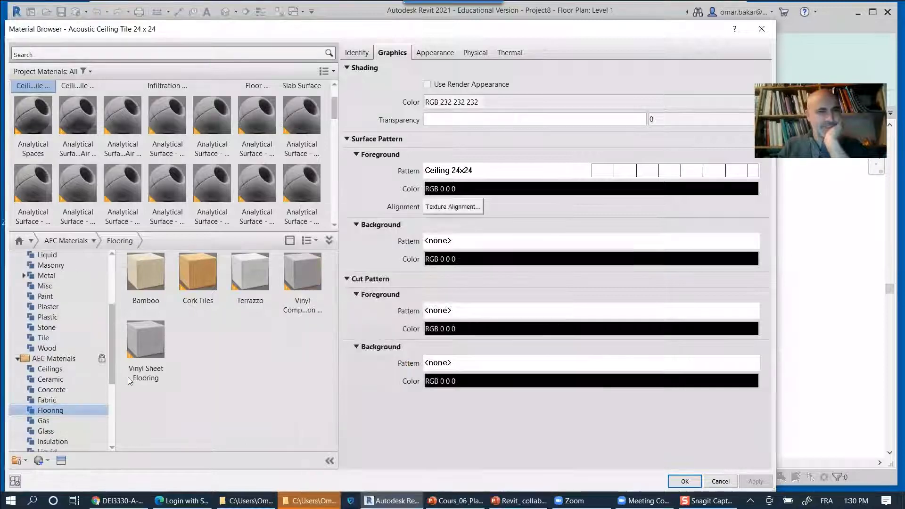
Compare the Wood category materials of the AEC Materials library, including the appearances of the oak flooring, Wood Flooring and Wood Planks.
scroll(94, 406, "down", 1)
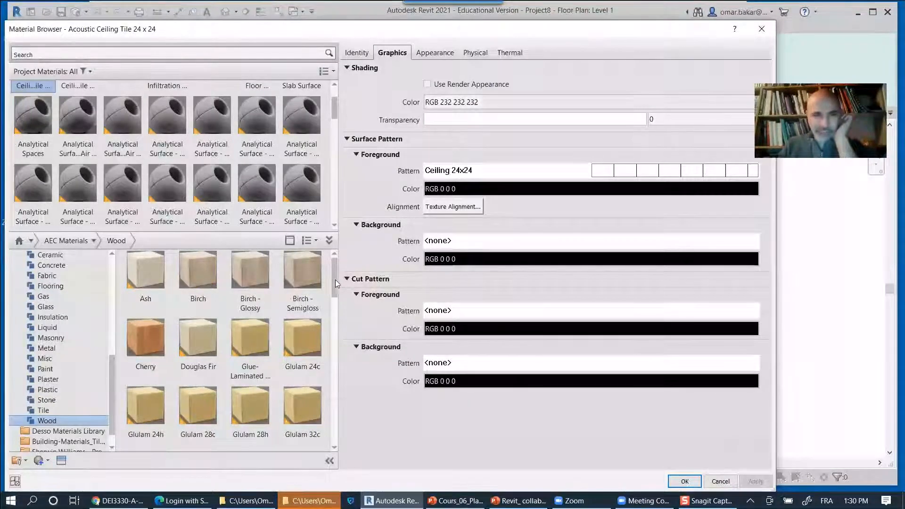
scroll(335, 283, "down", 1)
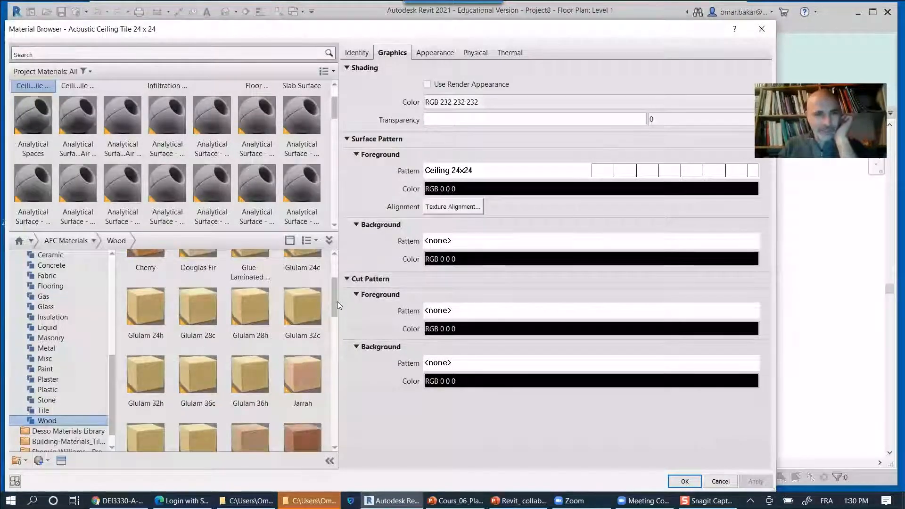
scroll(338, 307, "down", 2)
scroll(340, 323, "down", 1)
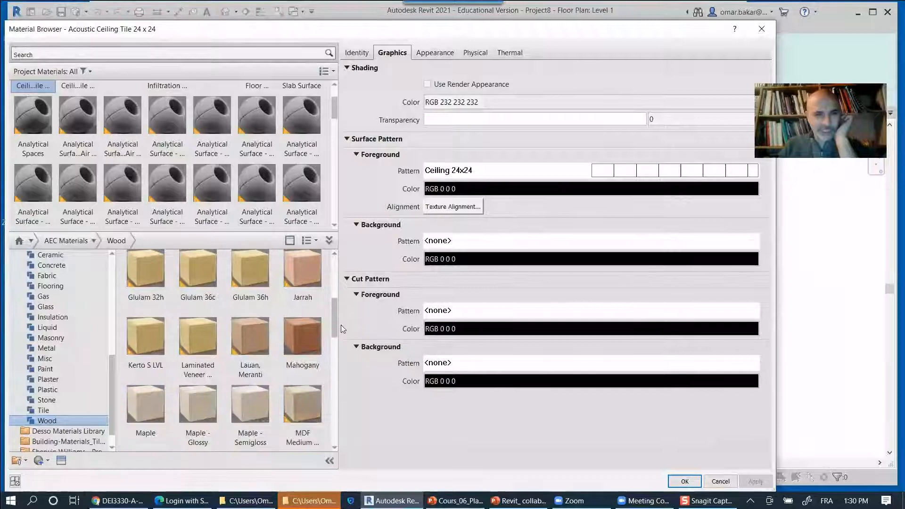
scroll(343, 332, "down", 1)
scroll(344, 338, "down", 1)
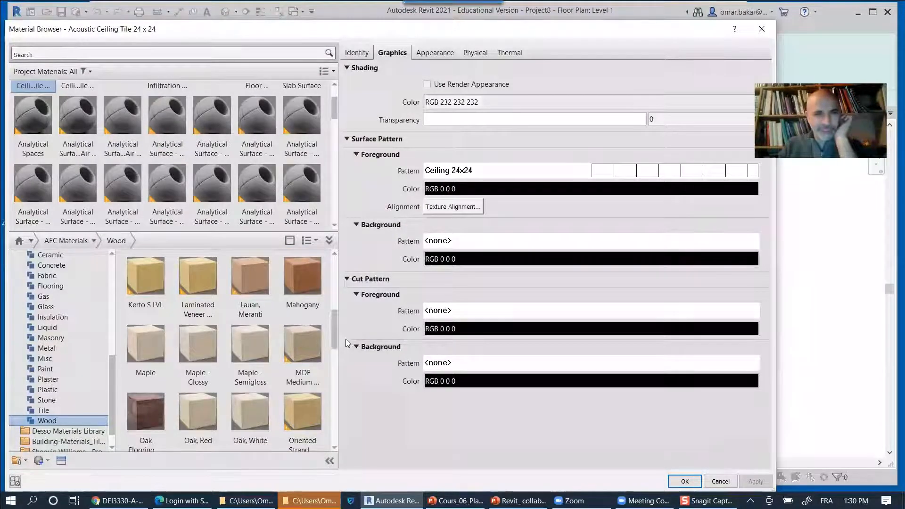
scroll(346, 343, "down", 1)
scroll(137, 314, "down", 2)
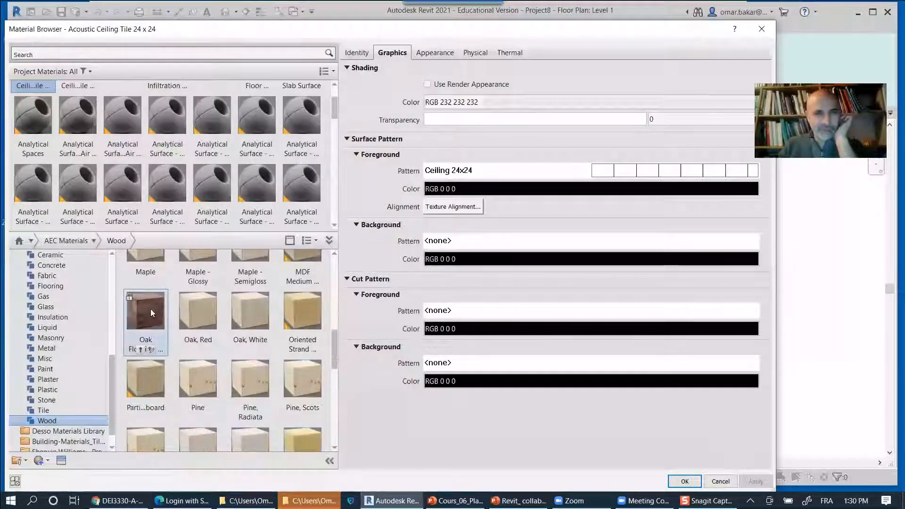
left_click_drag(334, 353, 333, 363)
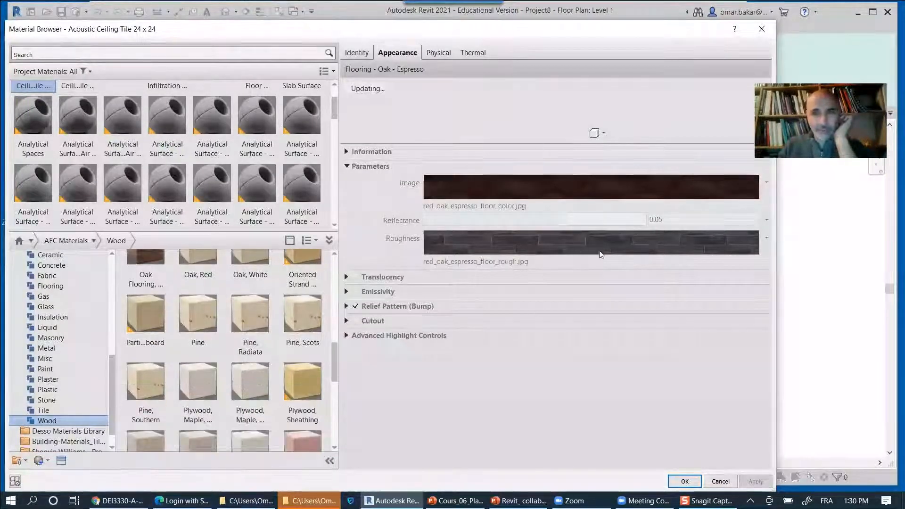
left_click_drag(331, 366, 343, 403)
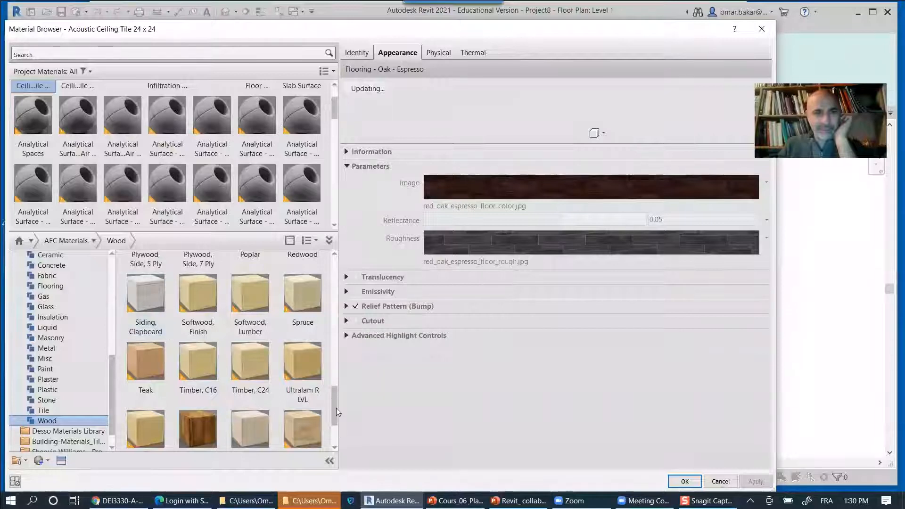
left_click_drag(339, 416, 338, 431)
scroll(324, 377, "down", 3)
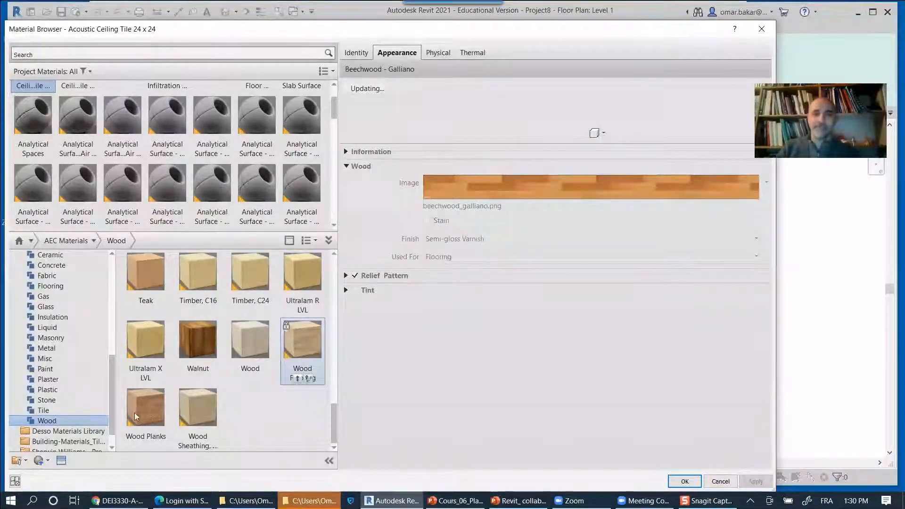
left_click(148, 411)
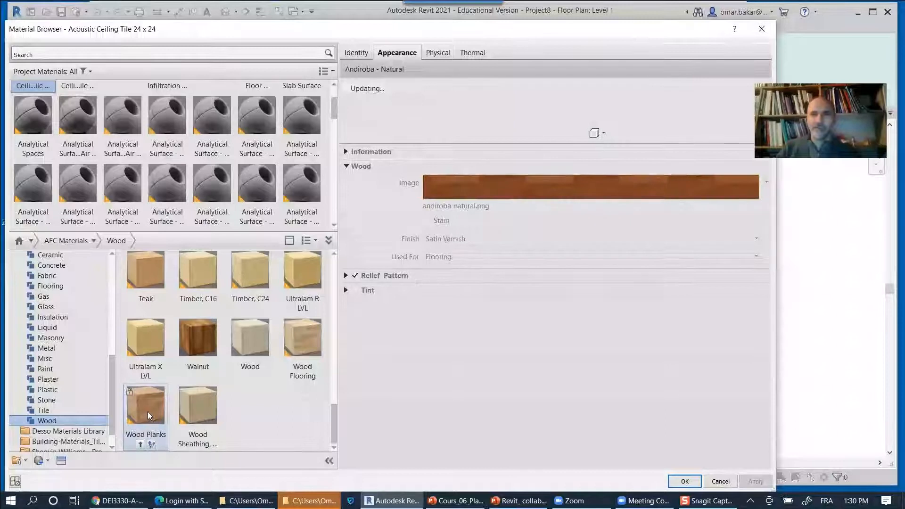
Add Wood Flooring from the AEC Materials library to the project materials and duplicate it as Wood Flooring-office.
left_click(297, 376)
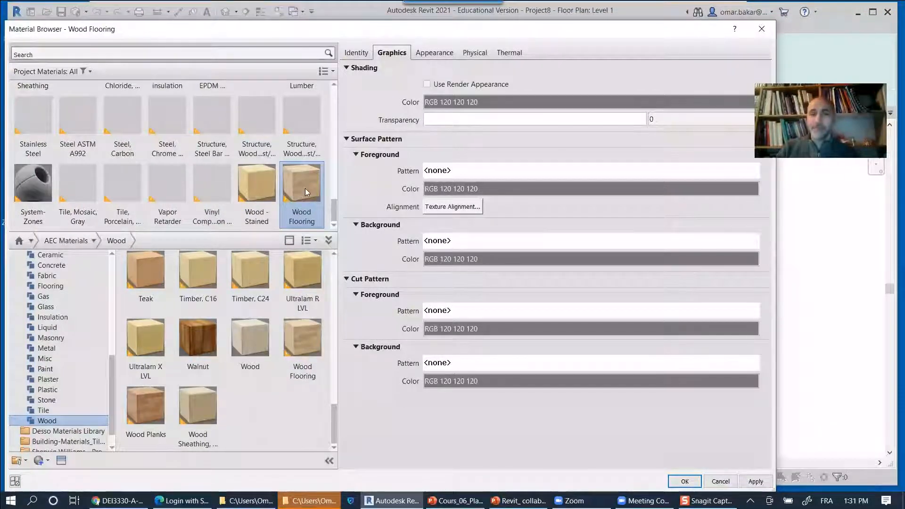
right_click(305, 190)
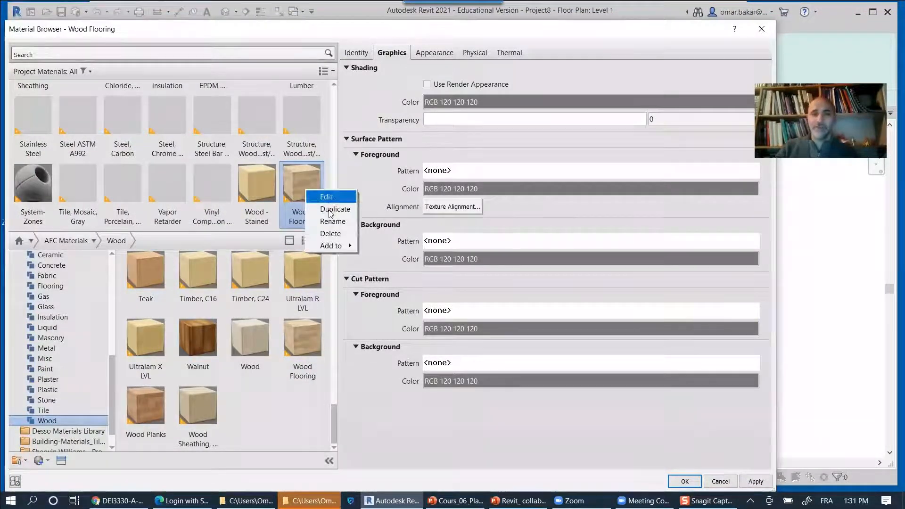
left_click(330, 209)
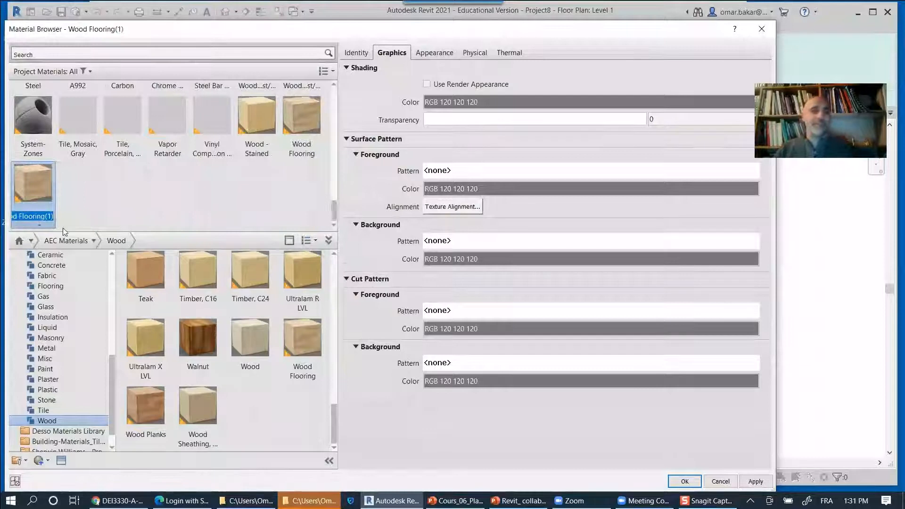
left_click(53, 217)
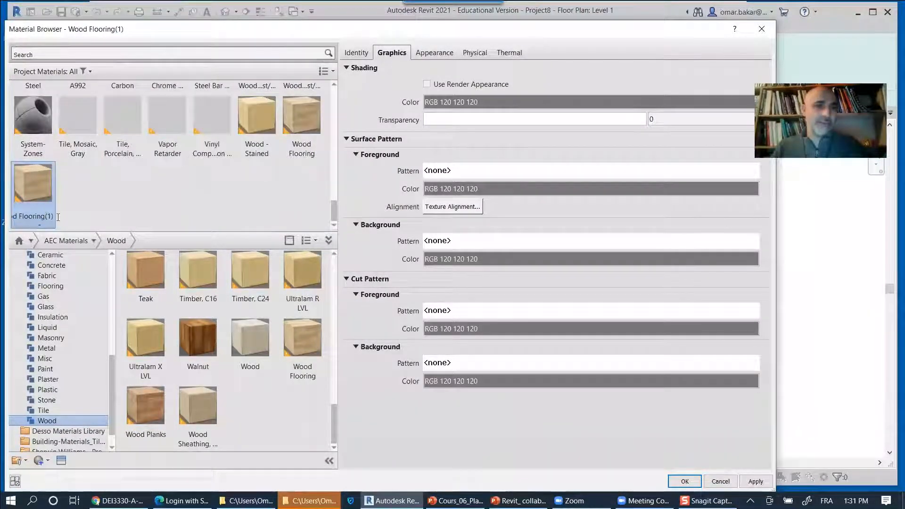
key("shift+Left")
key("shift+Left")
key("shift+Left")
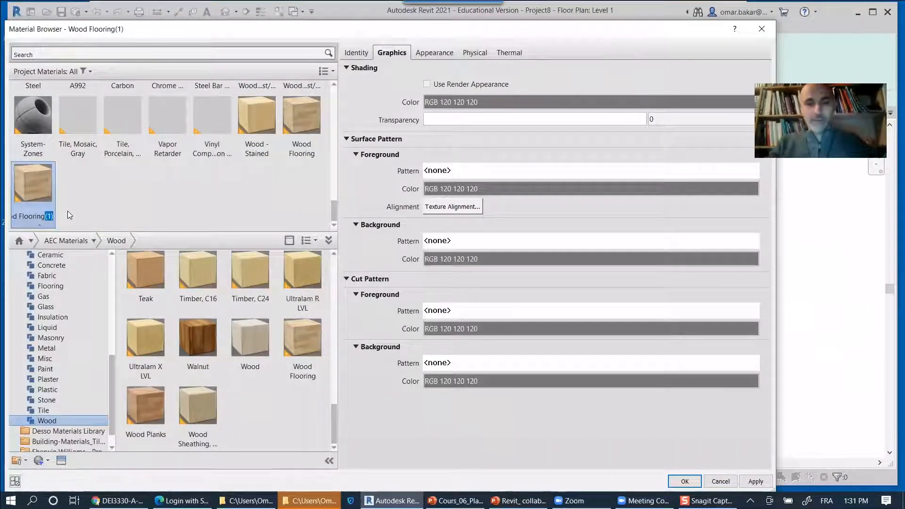
type("-office")
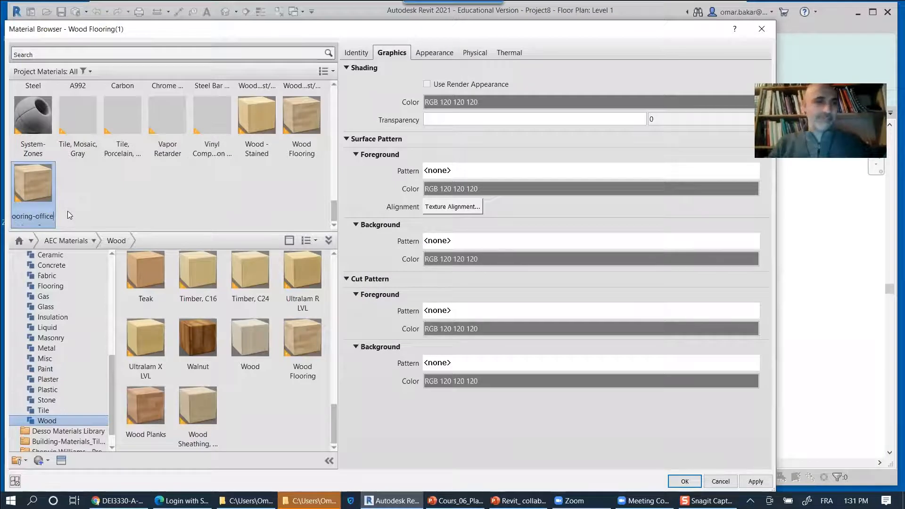
key("Return")
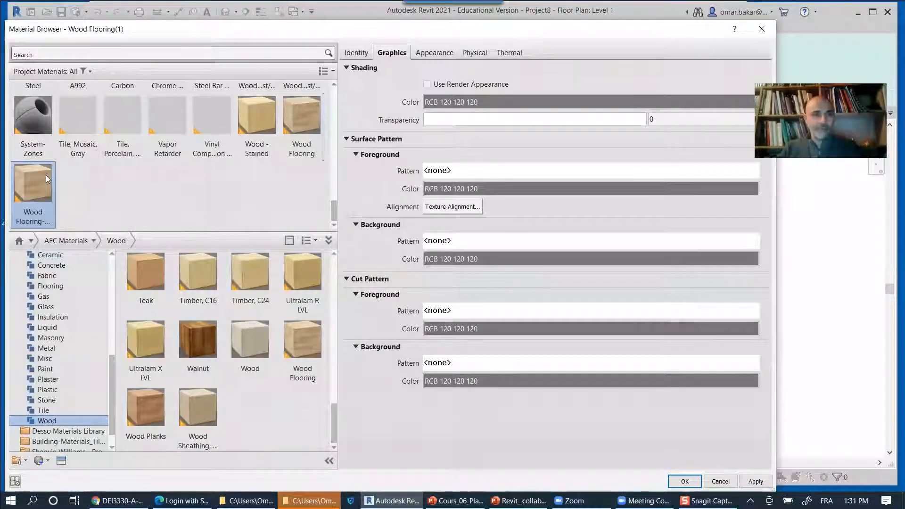
Browse replacement appearance assets for the duplicated material in the Flooring: Wood category of Autodesk Physical Assets.
left_click(434, 53)
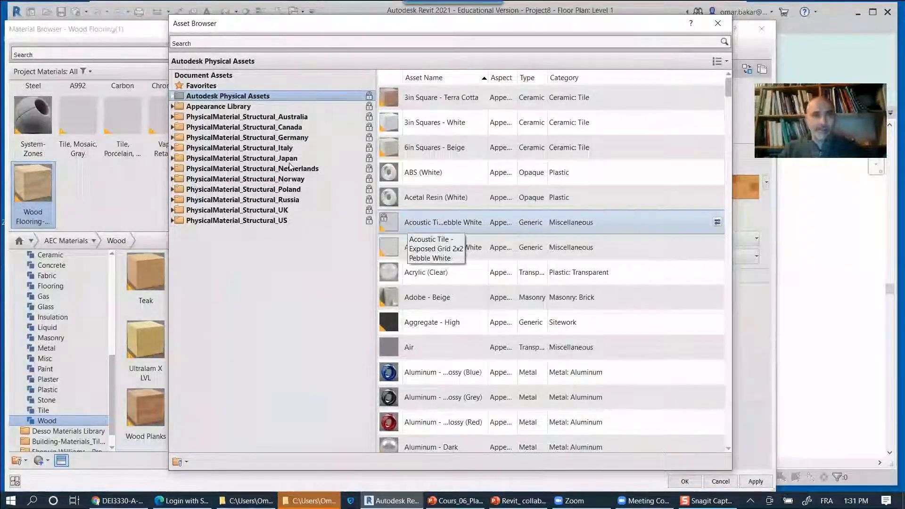
left_click(172, 96)
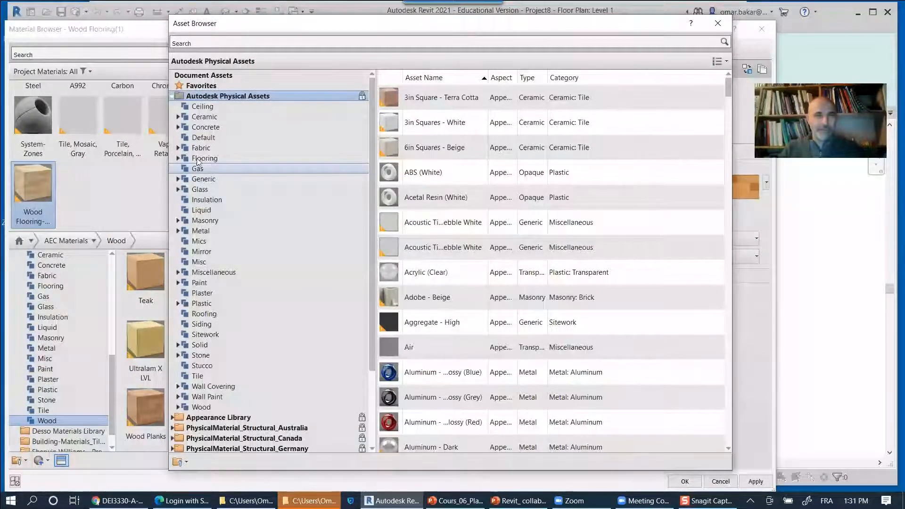
left_click(177, 159)
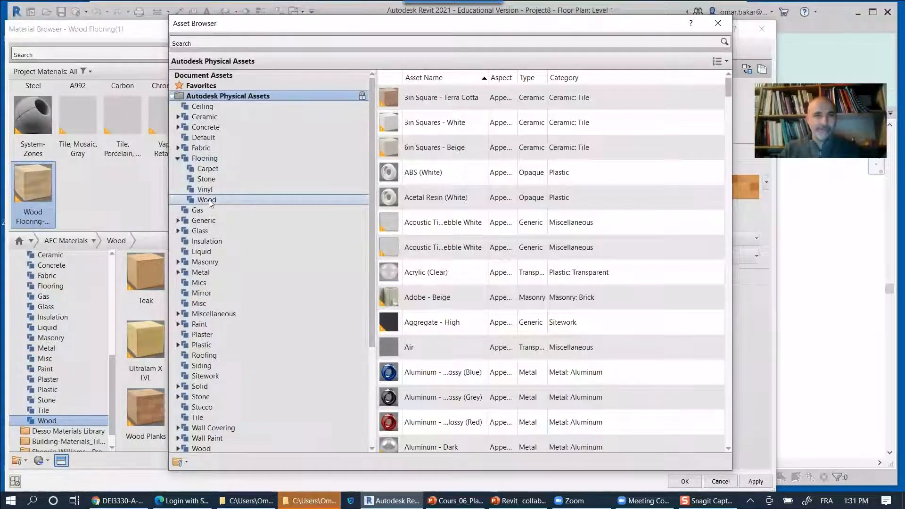
left_click(217, 200)
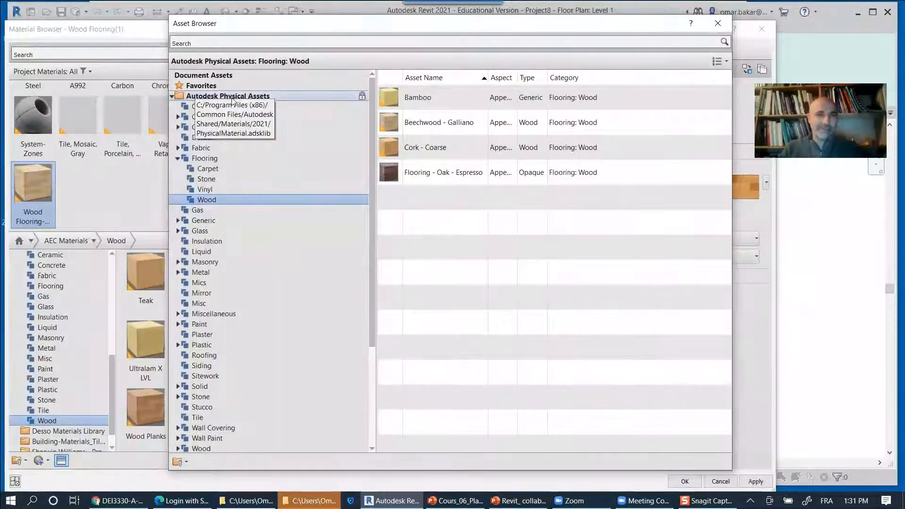
double_click(197, 97)
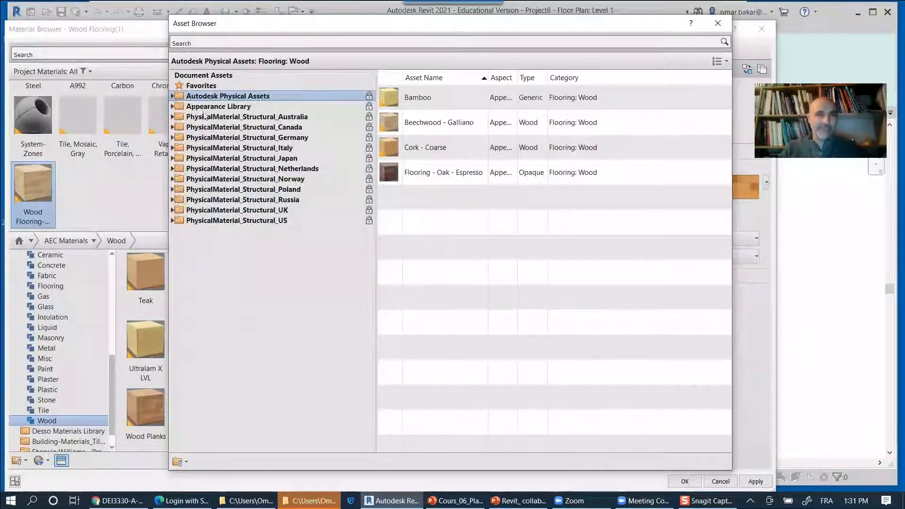
List the Flooring: Wood assets of the Appearance Library with 256 x 256 thumbnails.
left_click(171, 106)
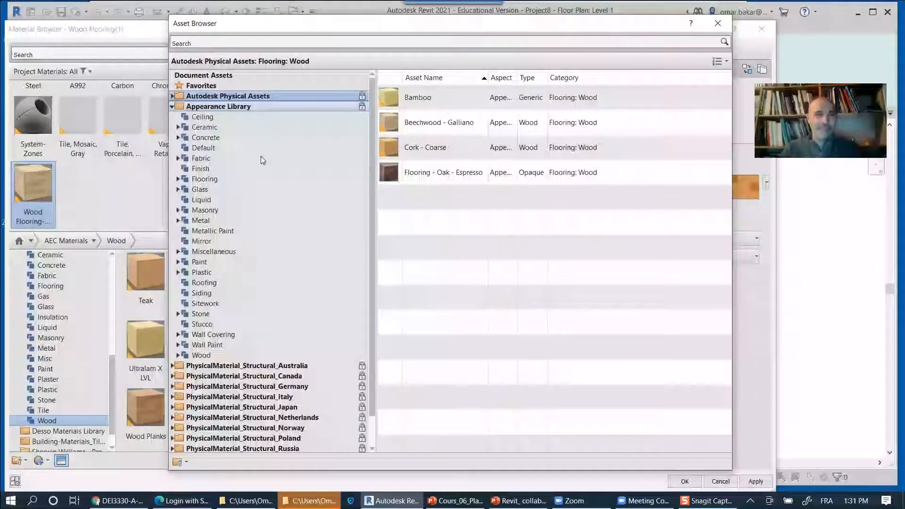
left_click(178, 179)
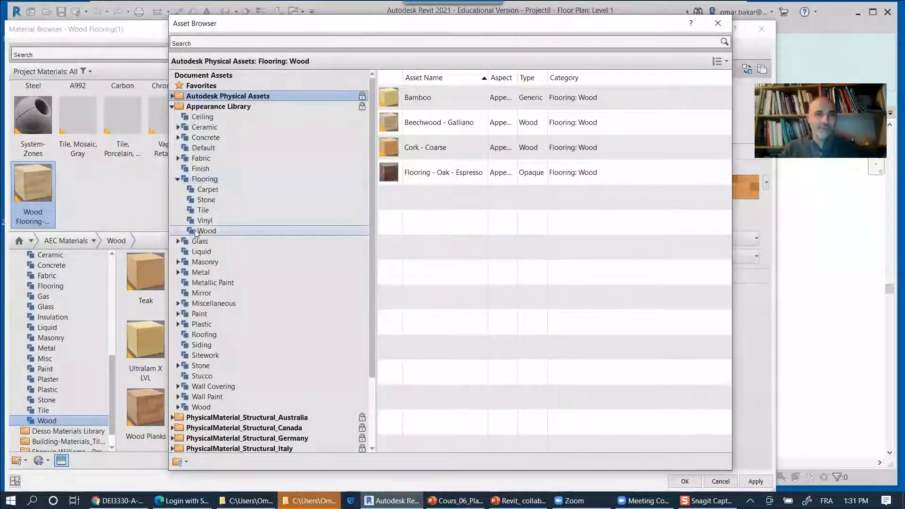
left_click(192, 231)
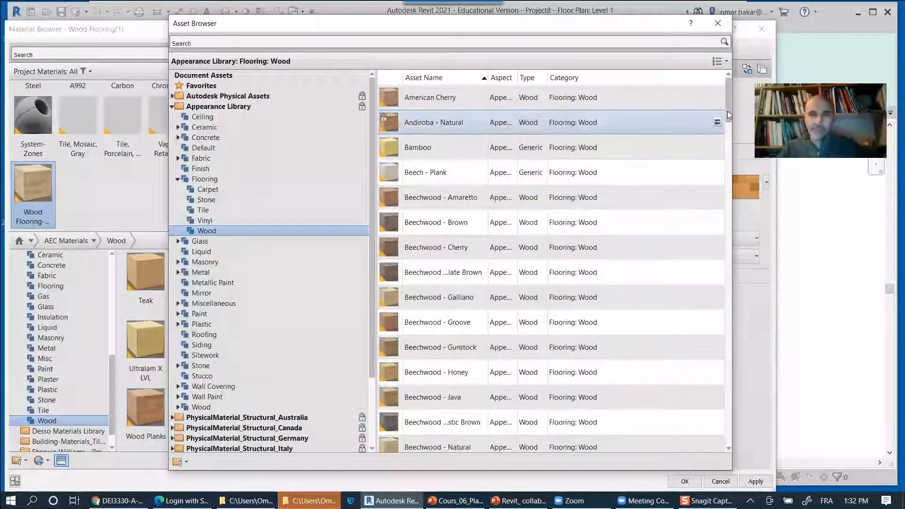
scroll(731, 140, "down", 3)
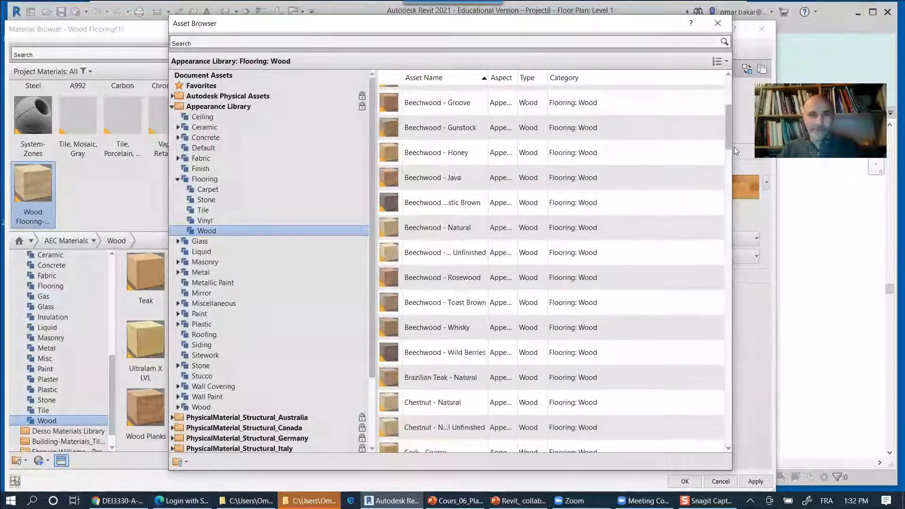
left_click(717, 62)
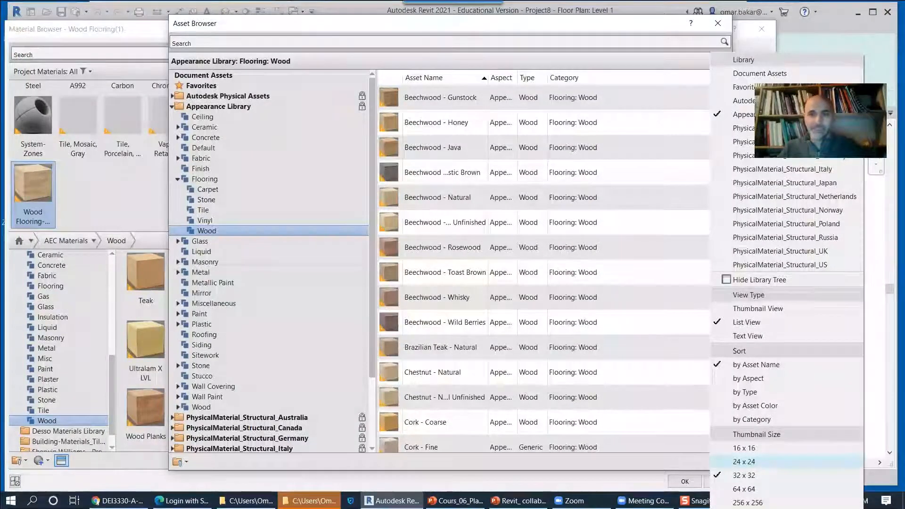
left_click(747, 502)
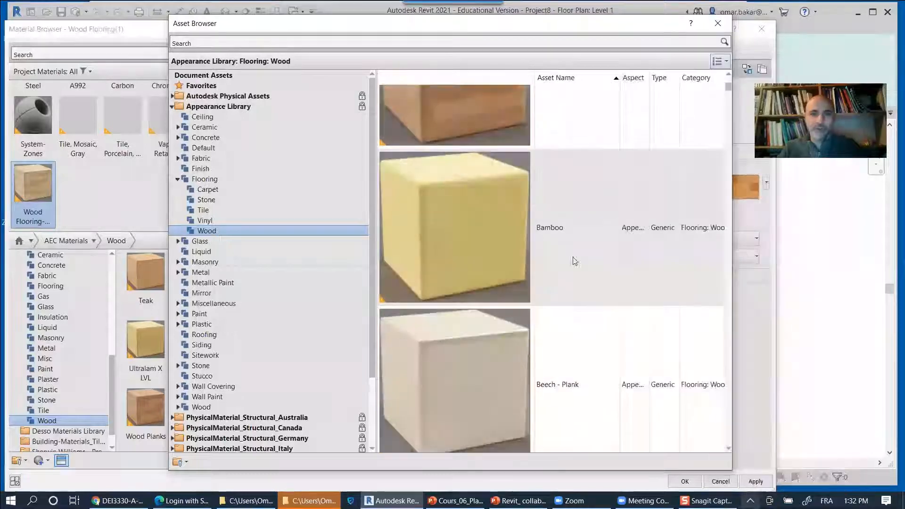
Replace the duplicated wood flooring material's appearance with the Flooring - Maple Hand Scraped asset and close the asset browser.
left_click_drag(728, 83, 751, 185)
scroll(518, 288, "up", 1)
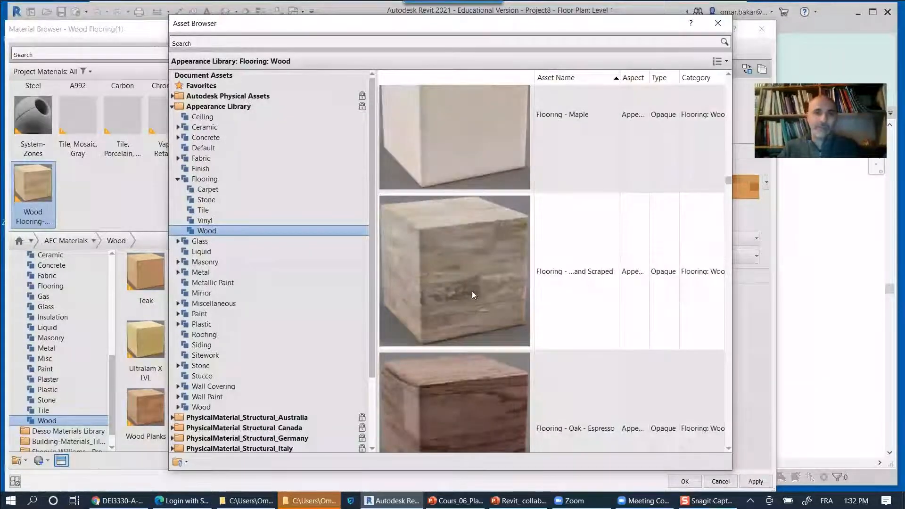
left_click(475, 267)
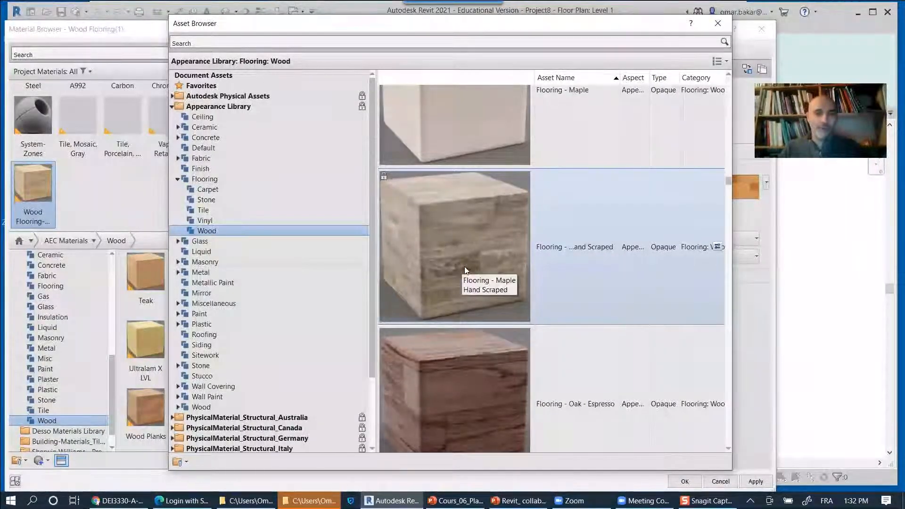
double_click(468, 266)
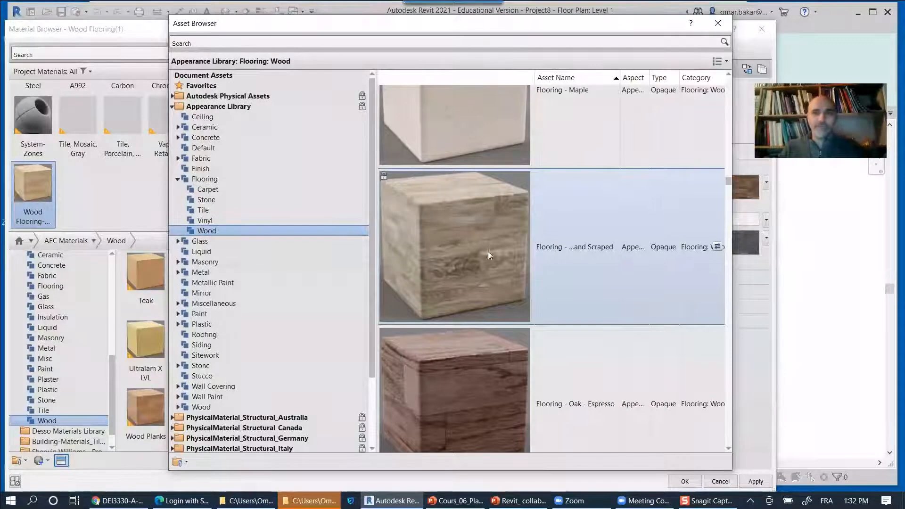
left_click(717, 23)
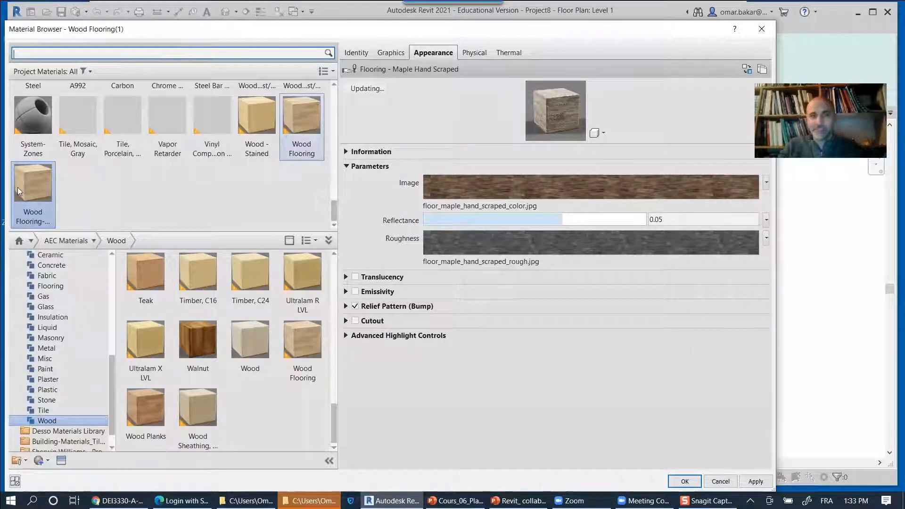
Apply the Wood Flooring-office material and assign it to the structure layer of the Bois-franc floor type.
left_click(755, 481)
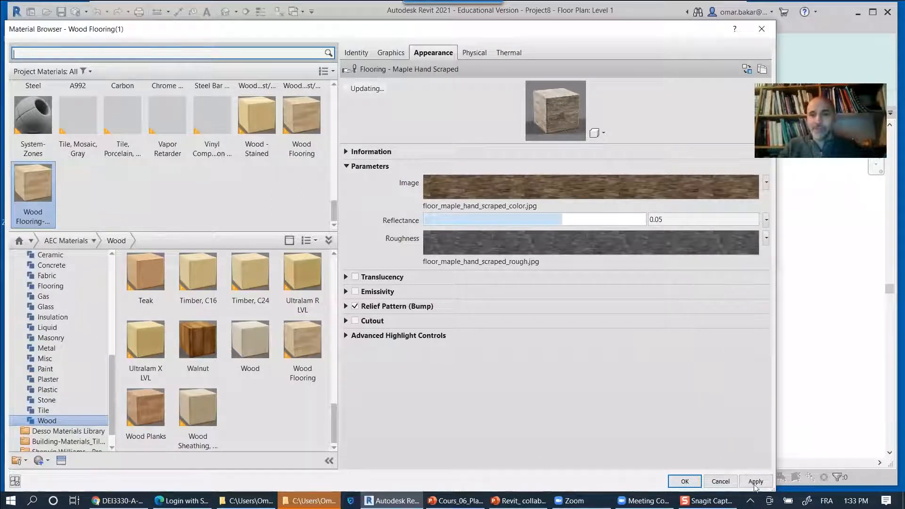
left_click(685, 481)
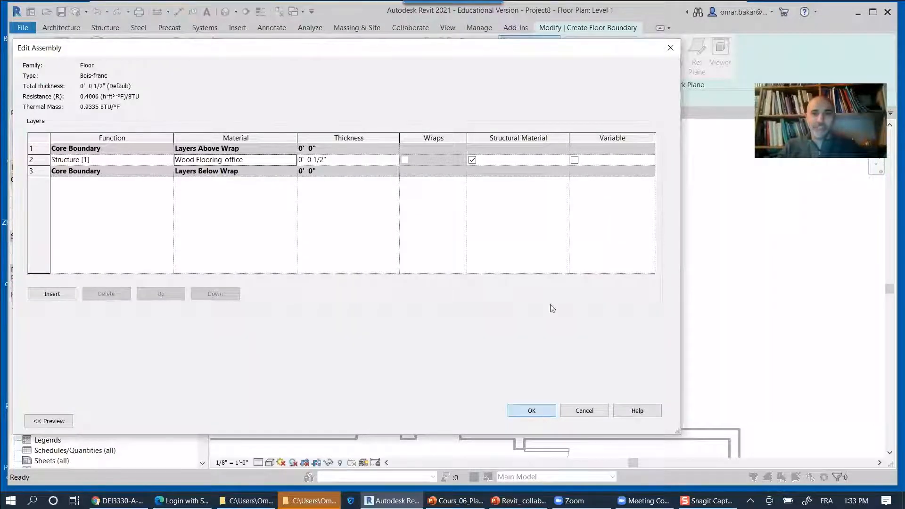
left_click(541, 410)
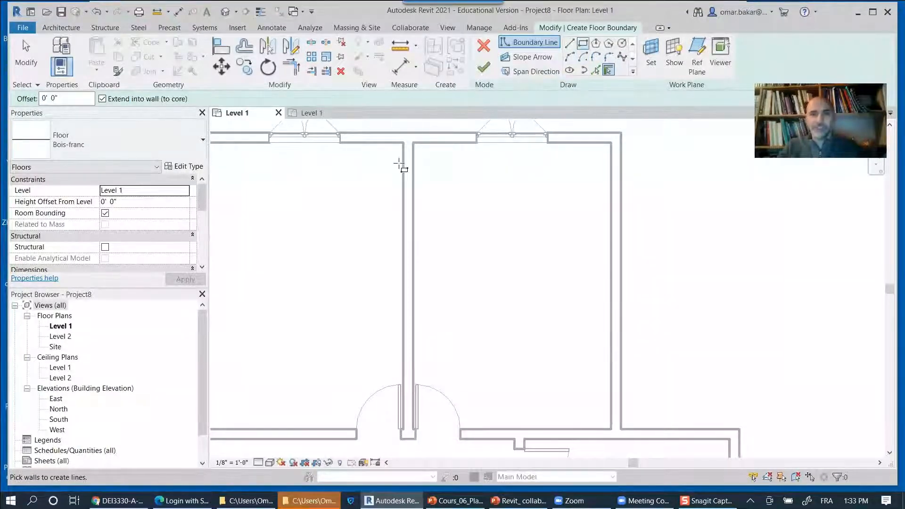
Sketch a rectangular floor boundary about 13'-4" by 19'-4" along the inner walls of the upper-right room and finish the Bois-franc floor.
left_click(414, 150)
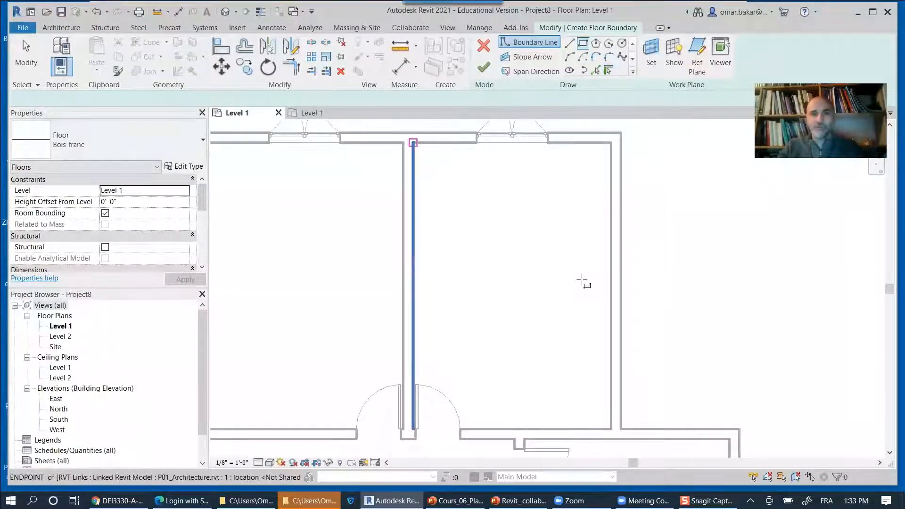
left_click(610, 430)
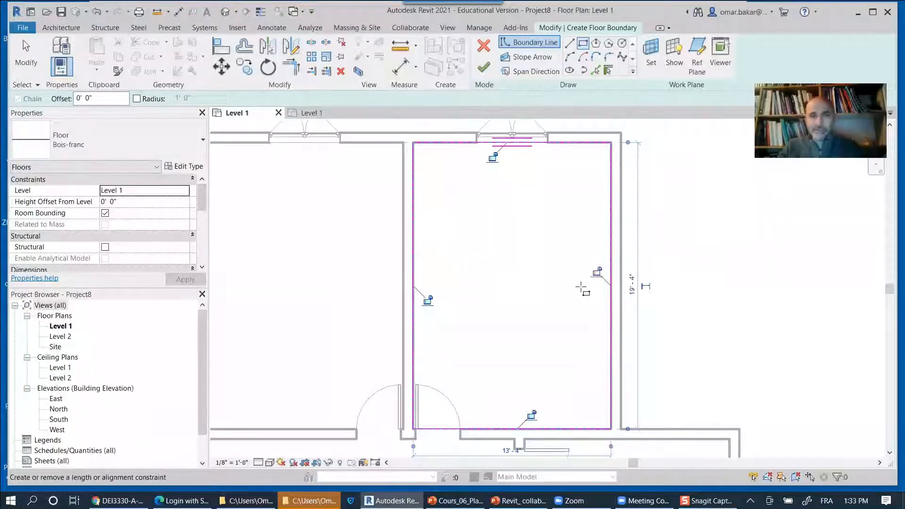
left_click(482, 70)
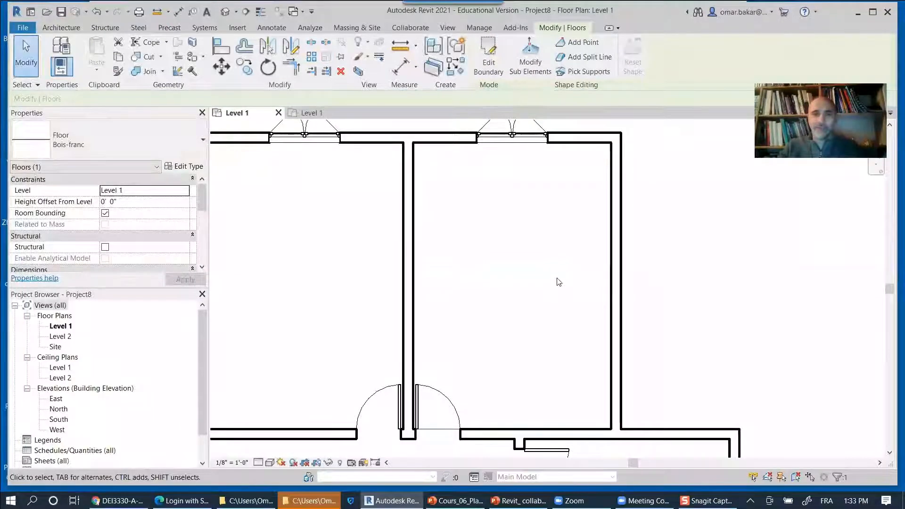
Draw a horizontal building section from the upper-left room past the upper-right room's outer wall and open its view.
scroll(557, 281, "down", 2)
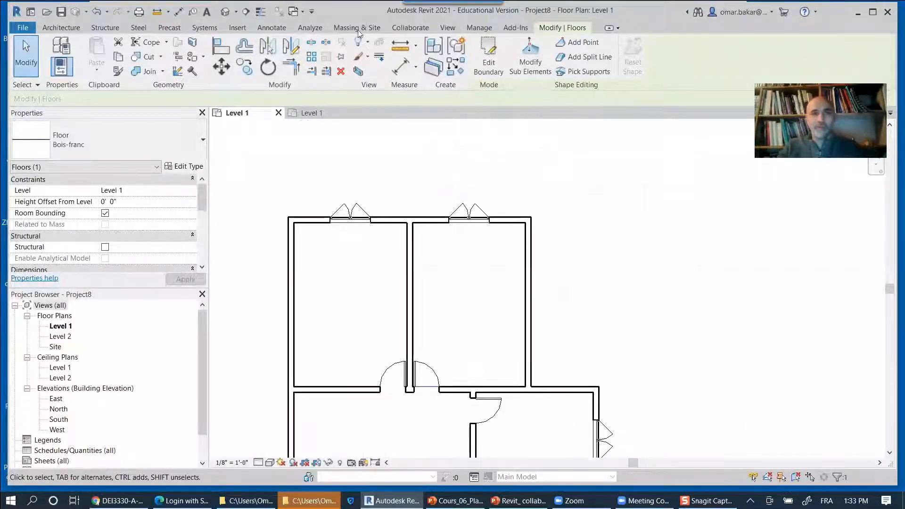
left_click(448, 28)
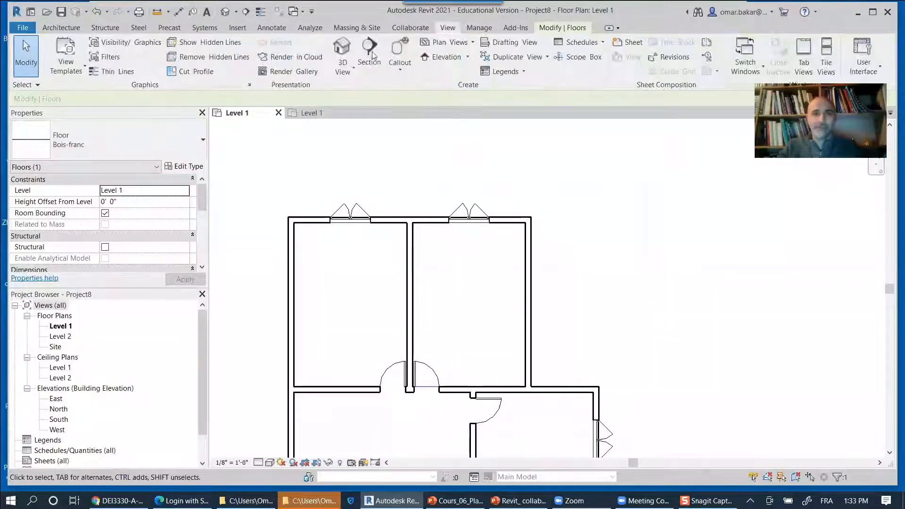
left_click(378, 299)
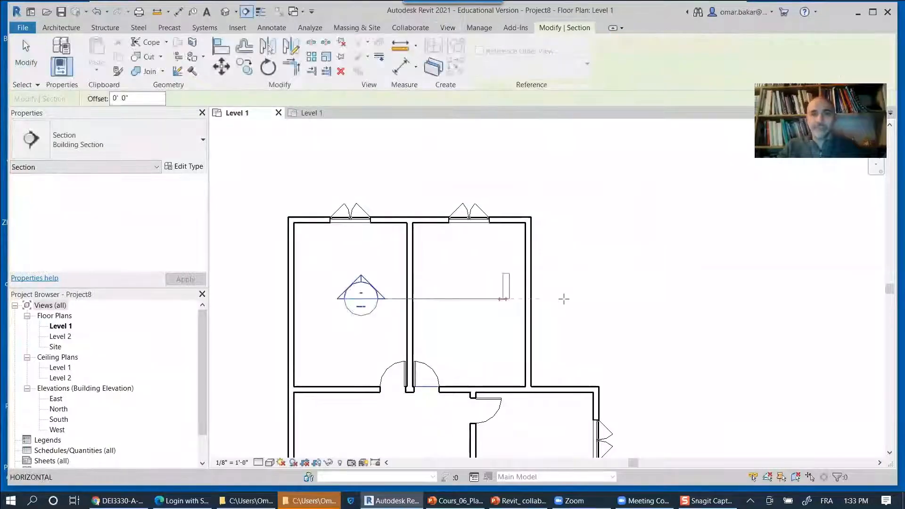
left_click(559, 300)
key("Escape")
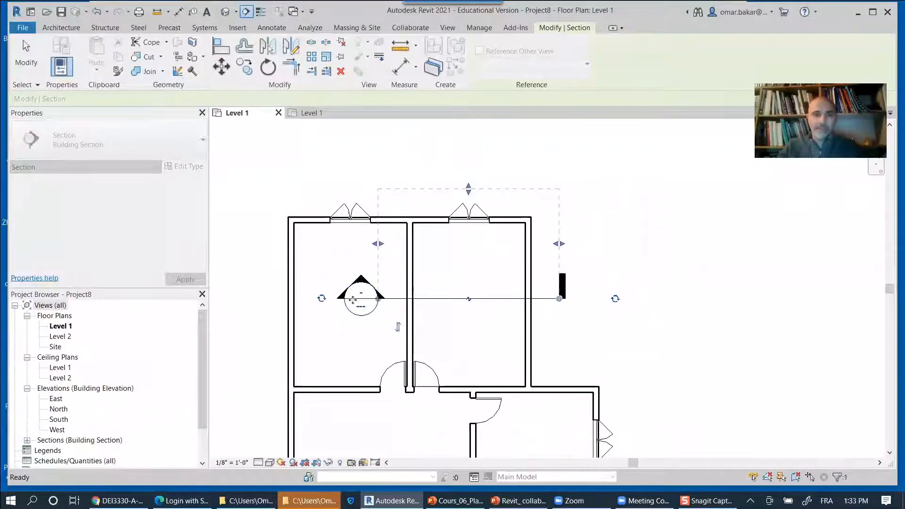
right_click(360, 299)
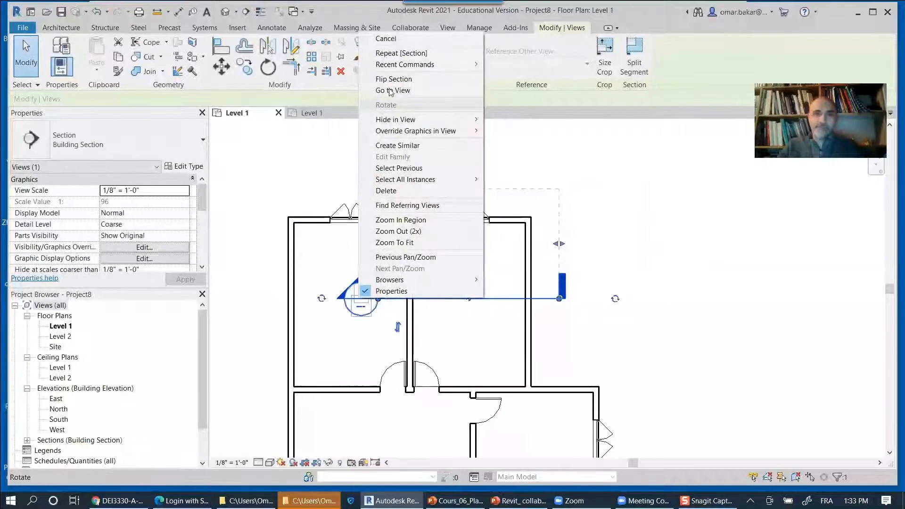
left_click(392, 90)
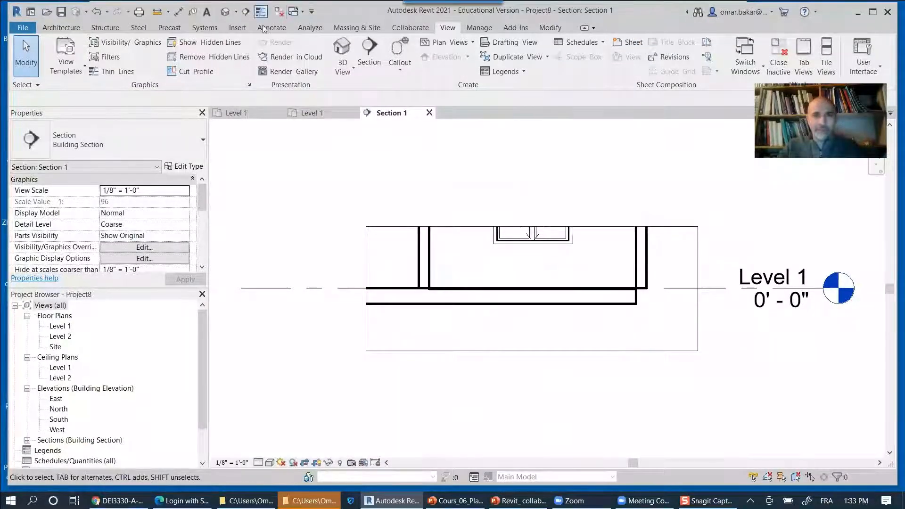
Turn on Thin Lines in the section view to show the thin floor finish at Level 1.
key("t")
key("l")
scroll(430, 285, "up", 3)
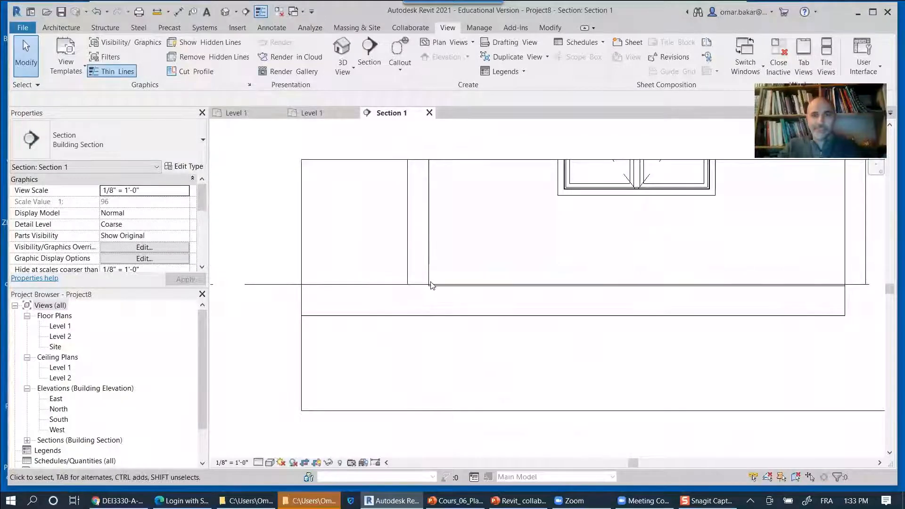
scroll(430, 287, "up", 3)
scroll(427, 299, "up", 1)
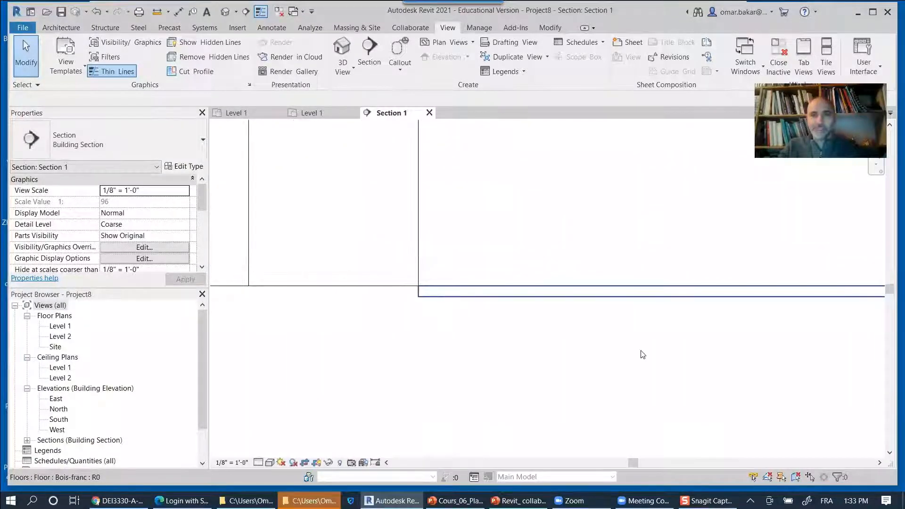
Set the Bois-franc floor's Height Offset From Level to 0' 0 1/2".
left_click(658, 296)
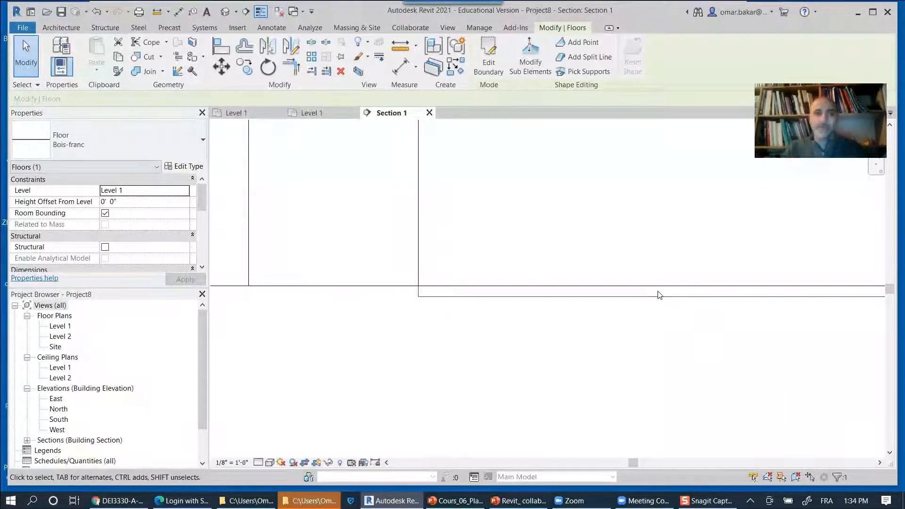
double_click(113, 201)
type("0 1/2")
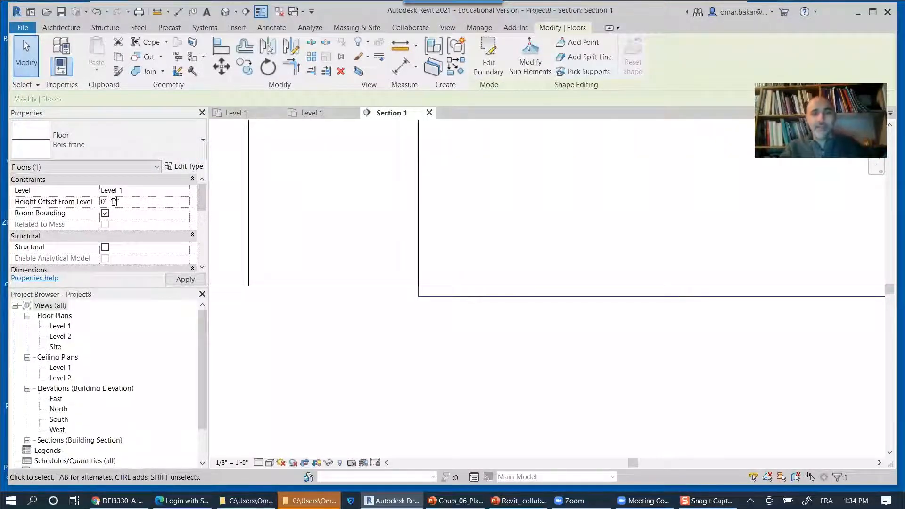
left_click(185, 280)
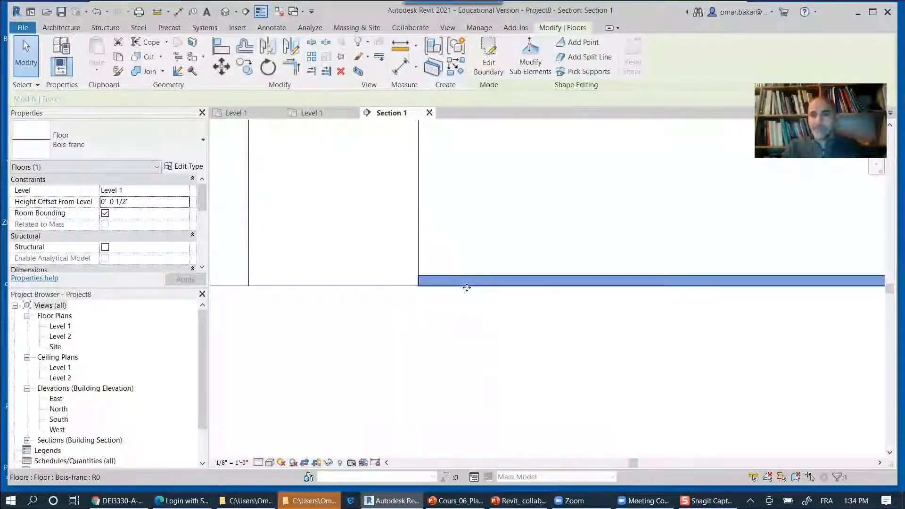
Return to the Level 1 floor plan and display it in the Realistic visual style to check the wood floor texture.
scroll(454, 246, "down", 2)
scroll(456, 249, "down", 5)
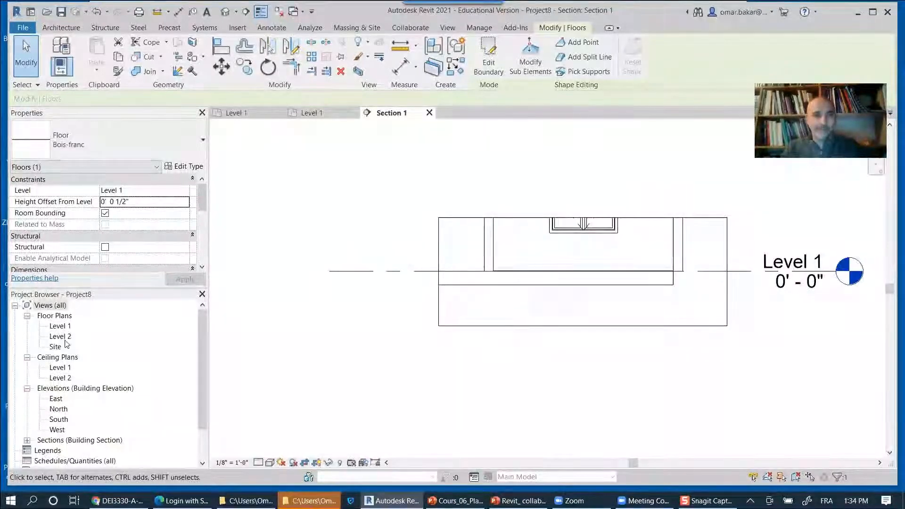
double_click(60, 326)
left_click(466, 380)
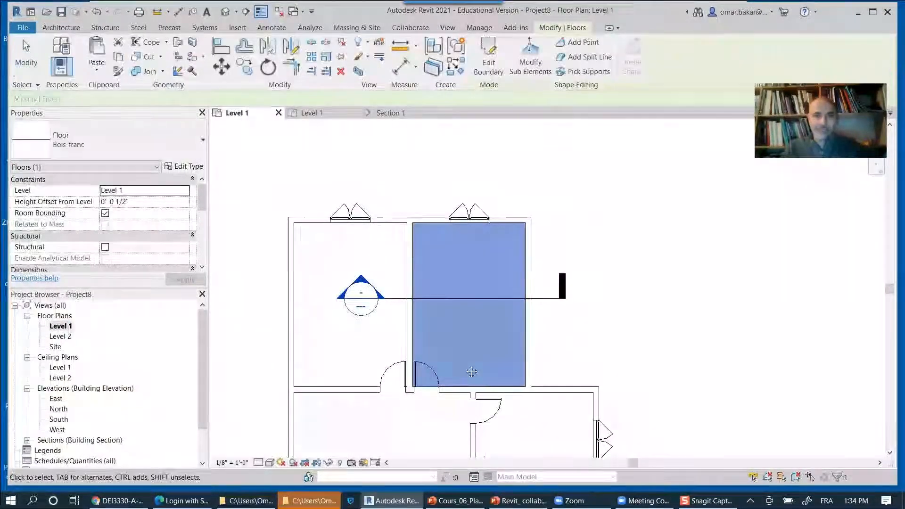
middle_click_drag(633, 357, 643, 301)
left_click(621, 307)
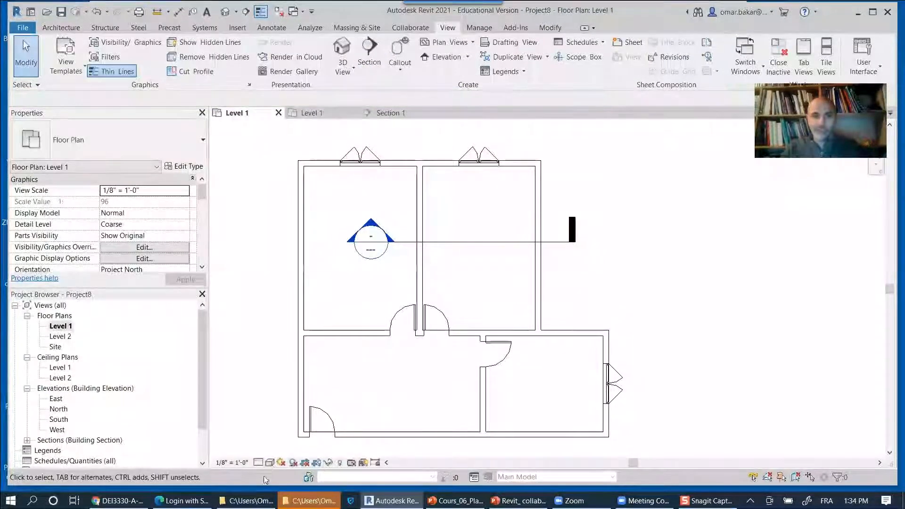
left_click(270, 462)
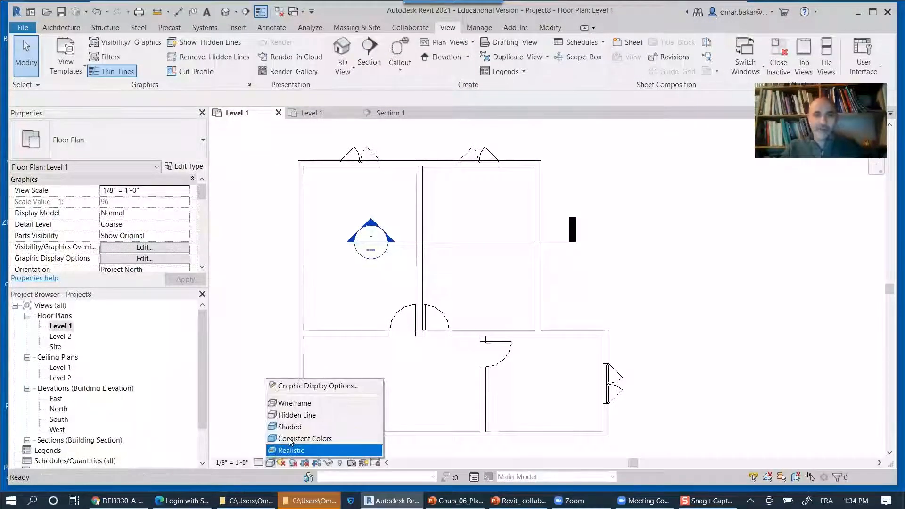
left_click(290, 439)
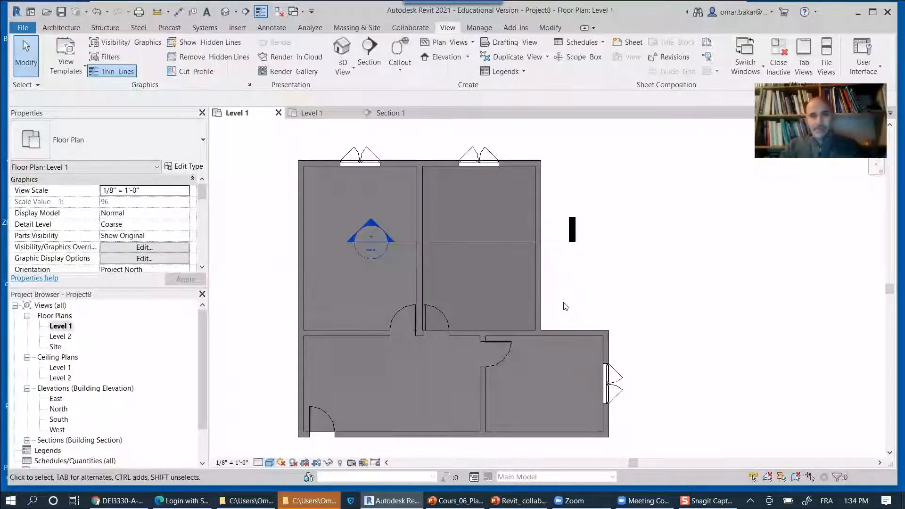
scroll(485, 286, "up", 5)
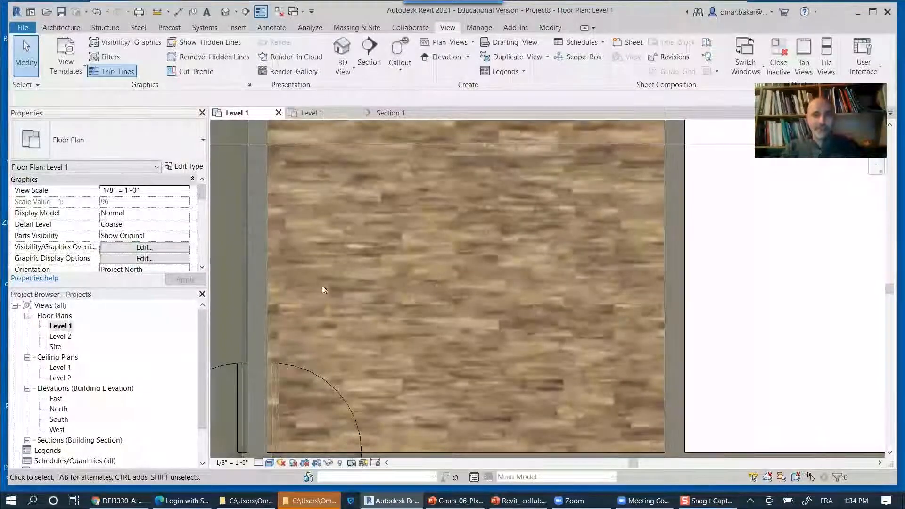
scroll(510, 300, "down", 2)
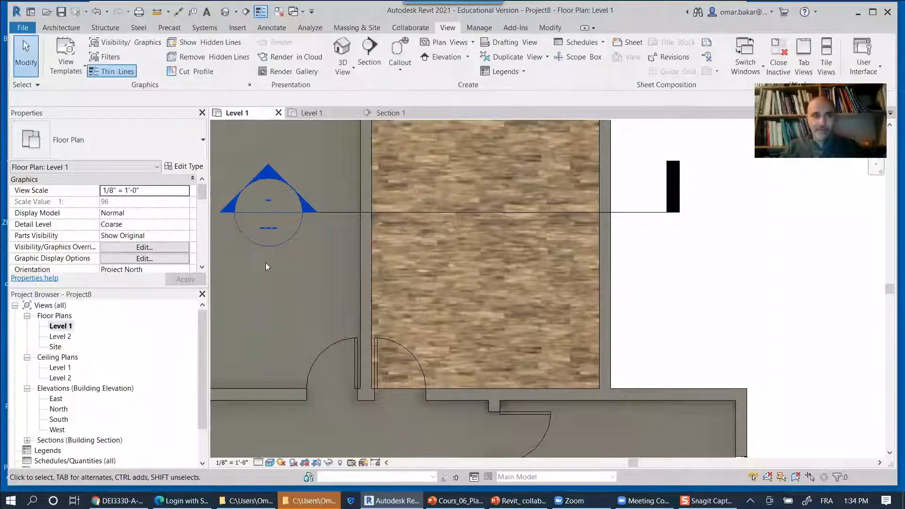
Open the Wood Flooring-office material from the Bois-franc floor's structure layer and enable Use Render Appearance for its shading.
left_click(392, 386)
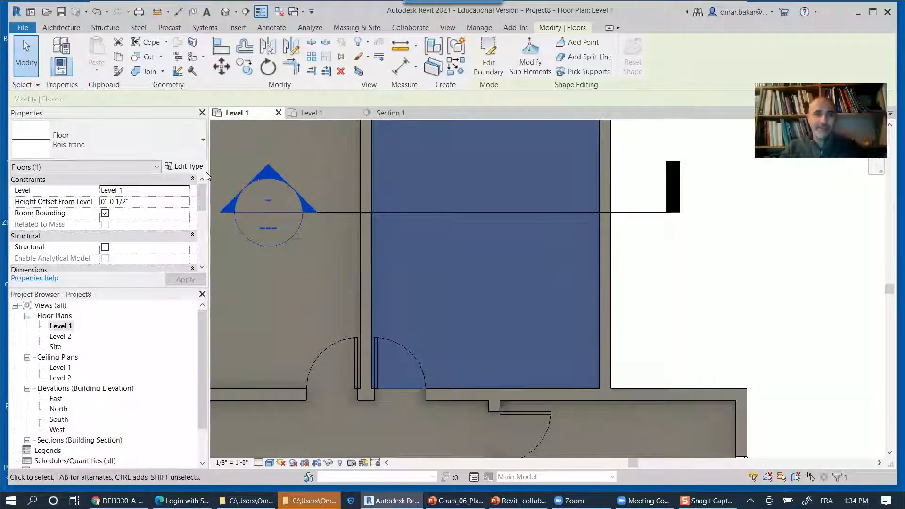
left_click(188, 167)
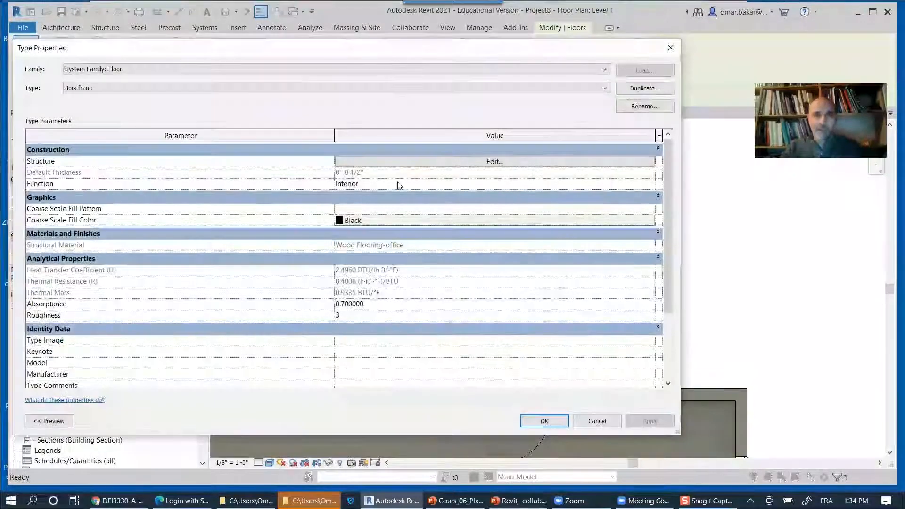
left_click(481, 162)
left_click(229, 161)
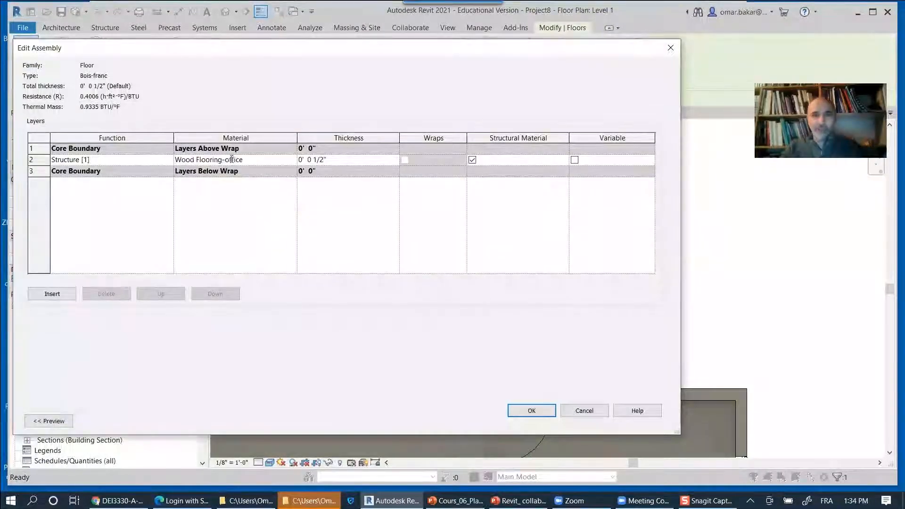
left_click(292, 161)
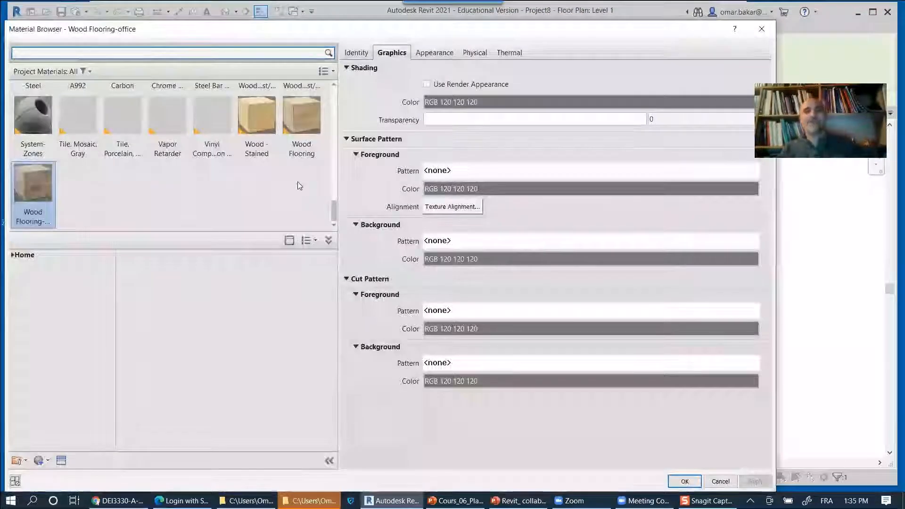
left_click(37, 188)
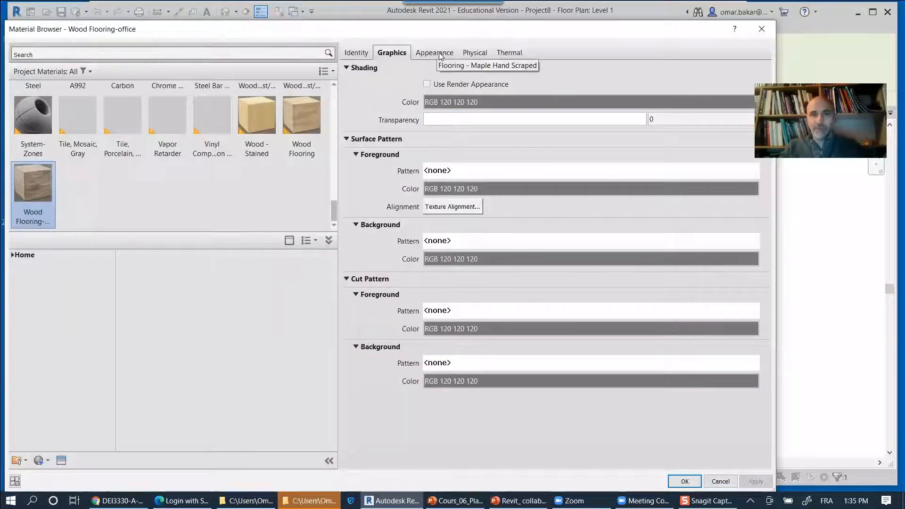
left_click(427, 84)
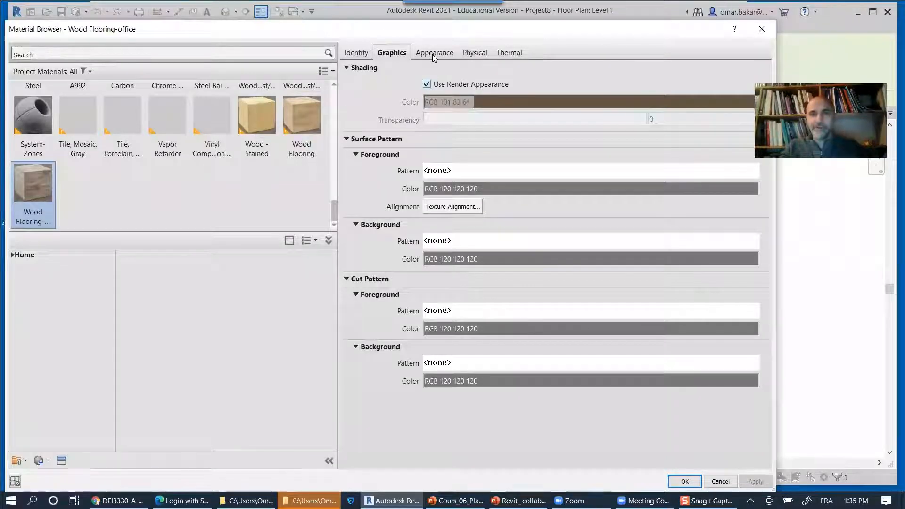
Open the material's floor_maple_hand_scraped_color.jpg appearance image in the Texture Editor and enlarge its preview.
left_click(433, 53)
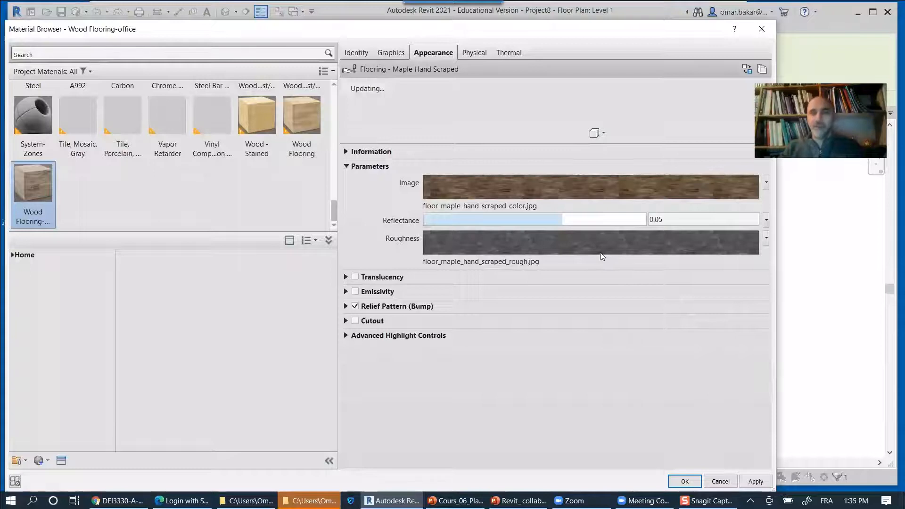
mouse_move(602, 256)
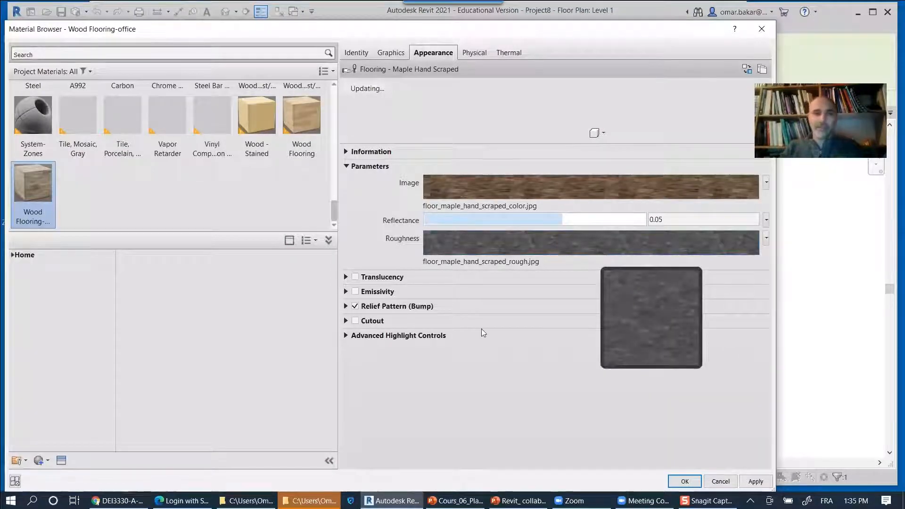
left_click(346, 154)
left_click(346, 152)
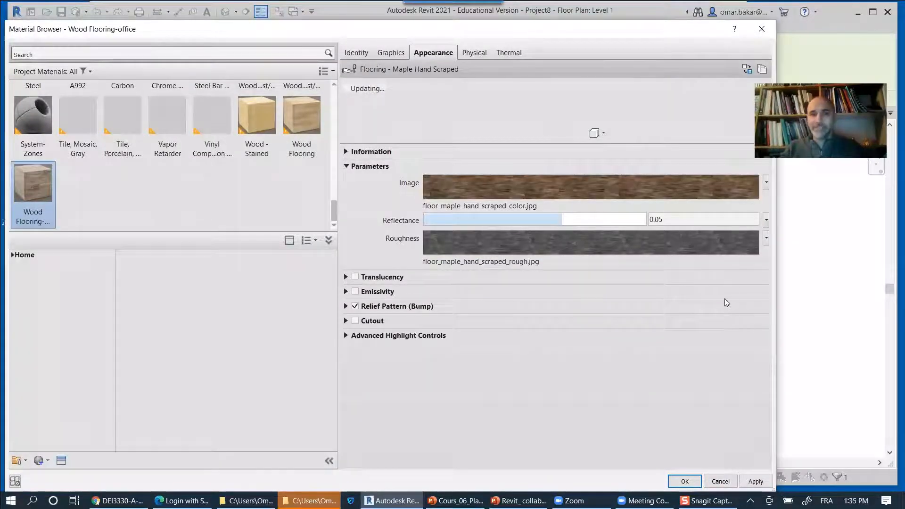
left_click(558, 191)
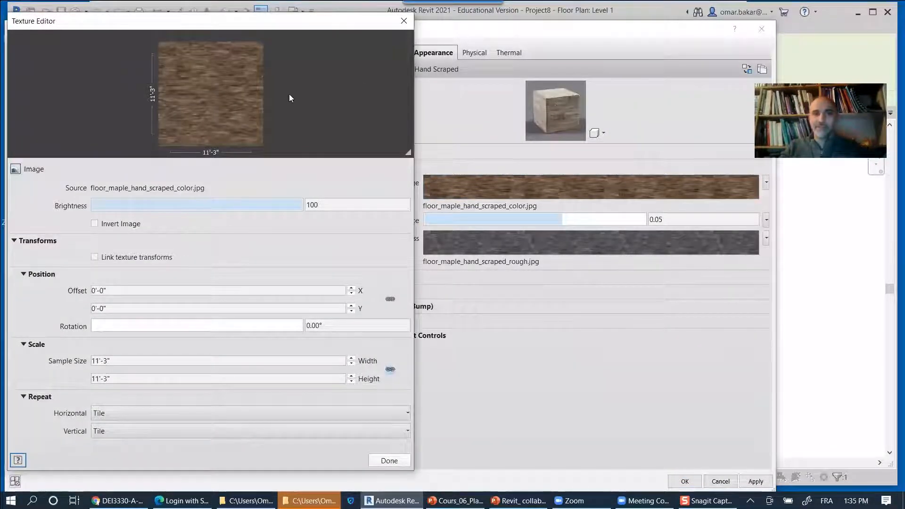
left_click_drag(490, 152, 525, 242)
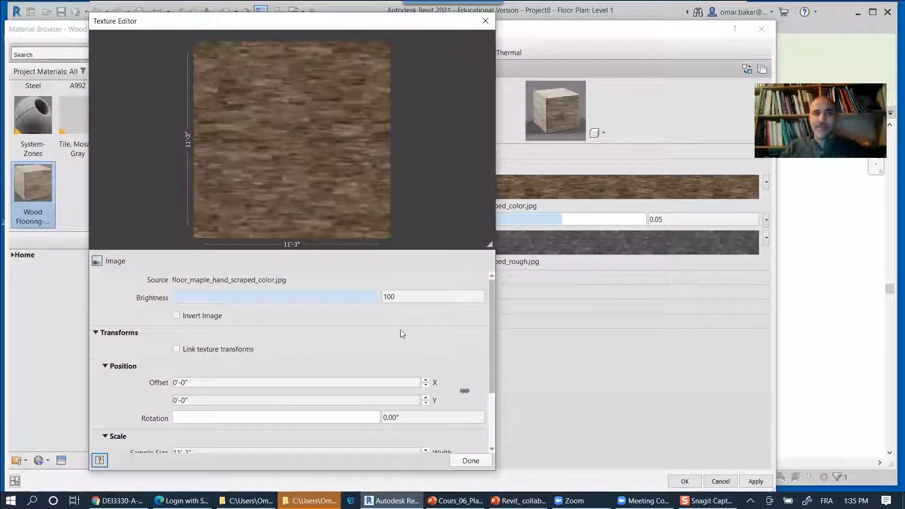
Rotate the floor_maple_hand_scraped_color.jpg appearance image by 90° and accept the texture change.
double_click(414, 417)
type("9")
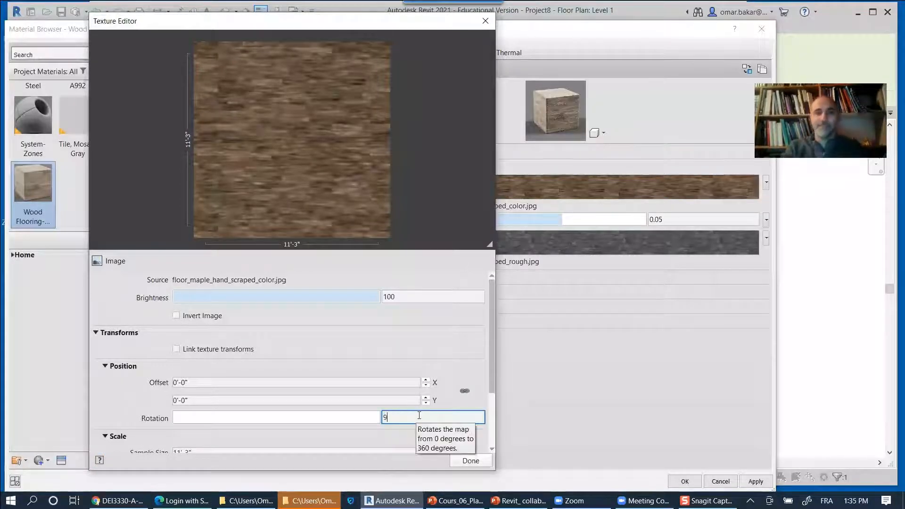
type("0")
key("Return")
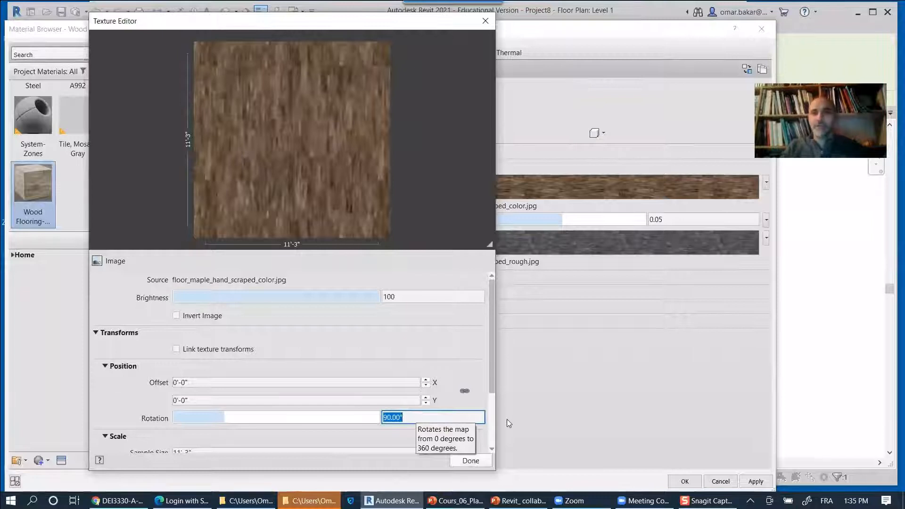
left_click(470, 460)
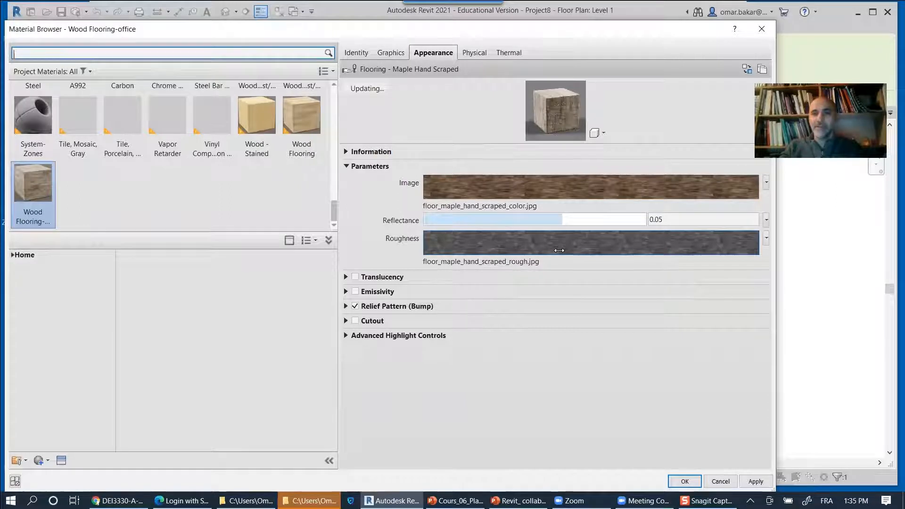
Rotate the material's roughness image, floor_maple_hand_scraped_rough.jpg, by 90° to match the color image.
left_click(559, 251)
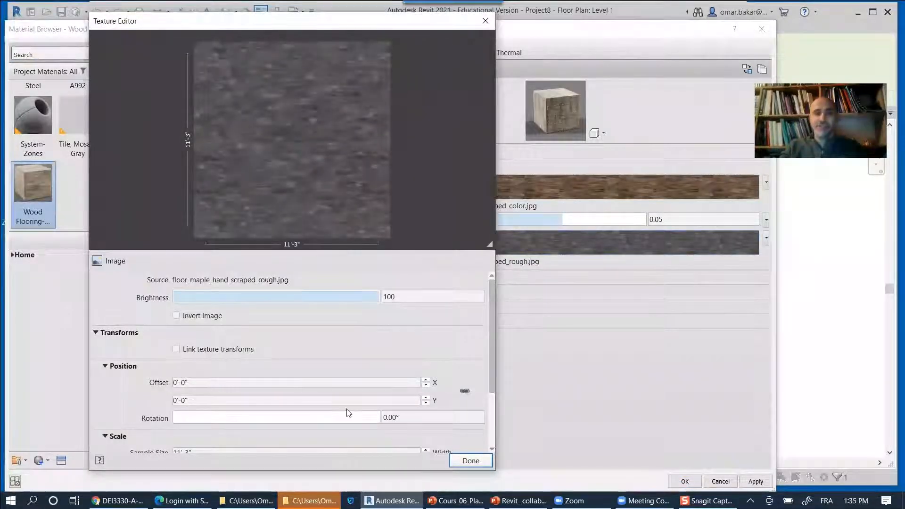
left_click(407, 417)
key("ctrl+a")
type("90")
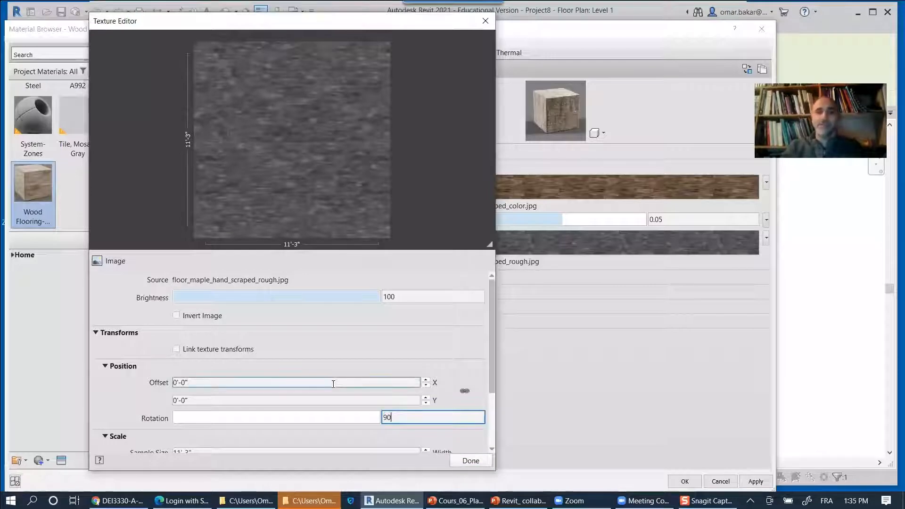
key("Return")
left_click(470, 461)
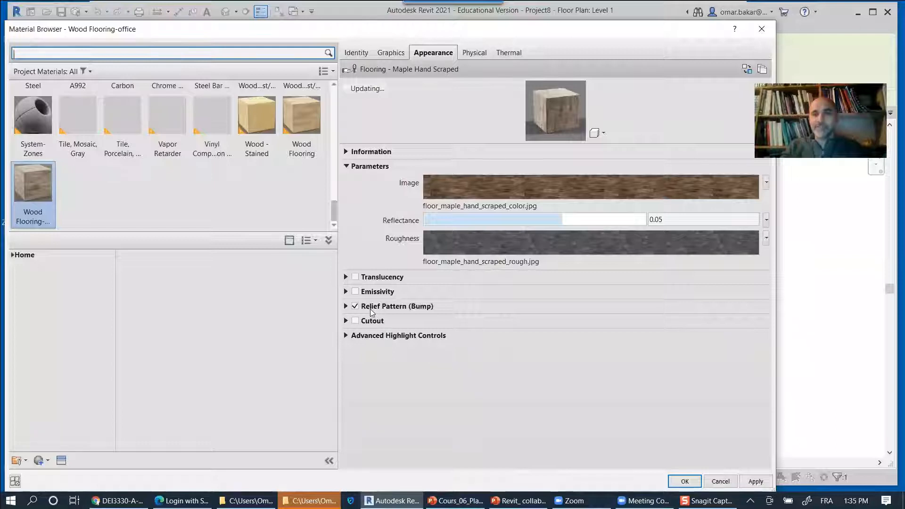
Expand the Relief Pattern (Bump) settings and rotate floor_maple_hand_scraped_bump.jpg by 90°.
left_click(346, 307)
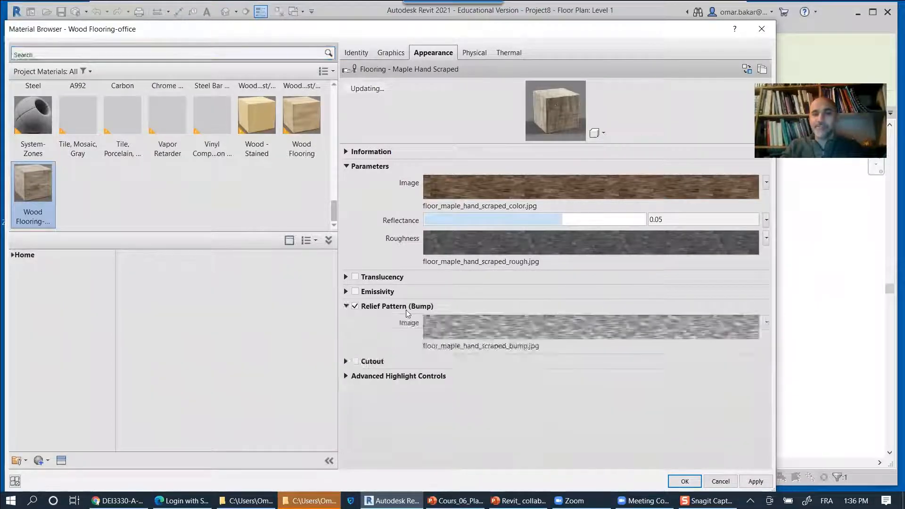
left_click(552, 326)
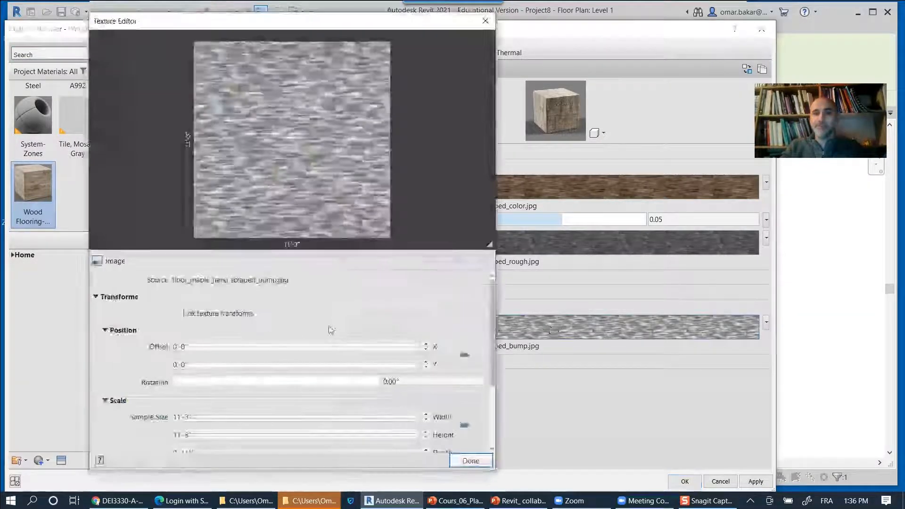
left_click(408, 382)
type("9")
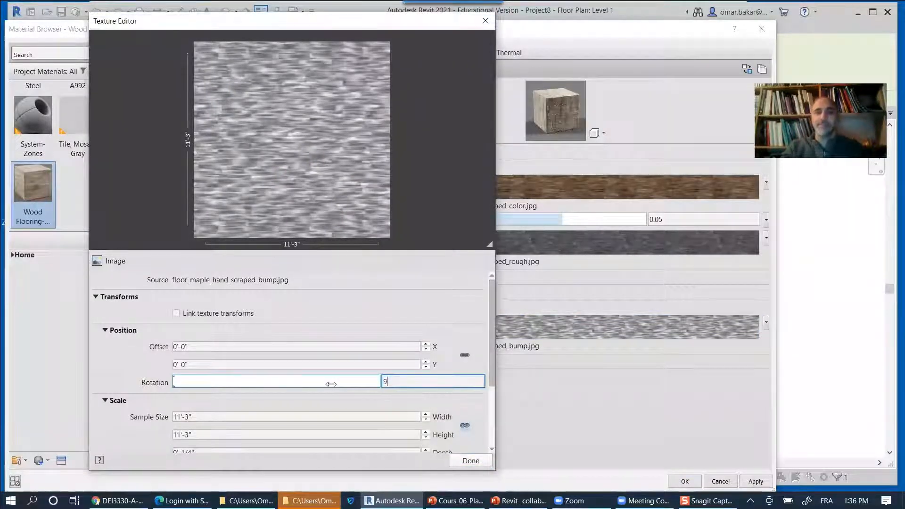
type("0")
key("Return")
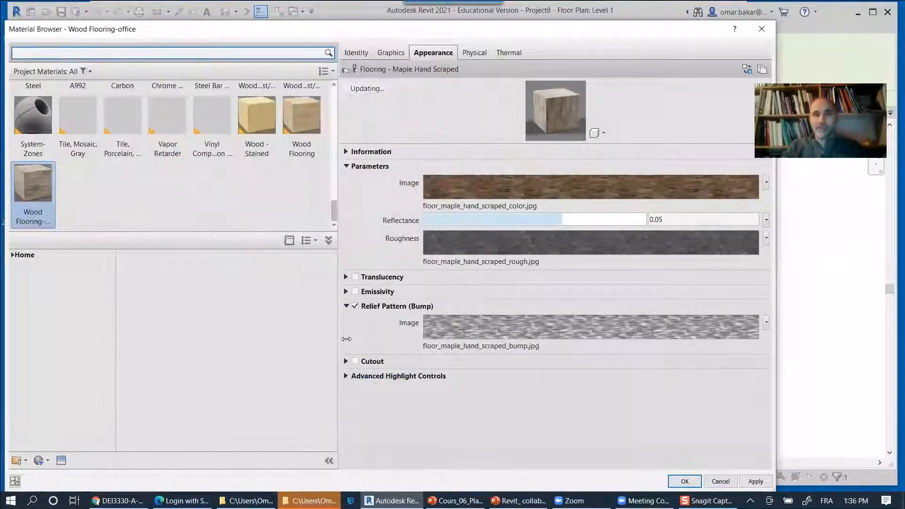
Expand the Advanced Highlight Controls and rotate the floor_maple_hand_scraped_refl.jpg image by 90°.
left_click(345, 376)
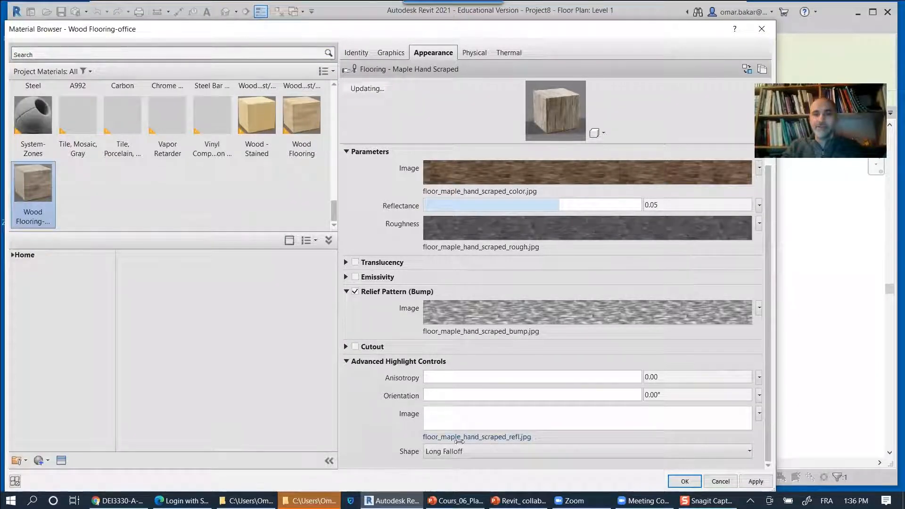
left_click(518, 416)
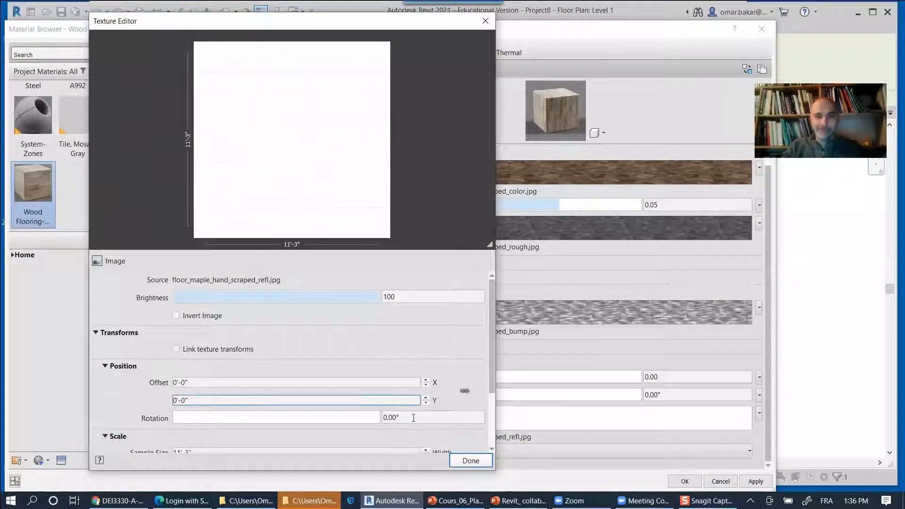
left_click(336, 419)
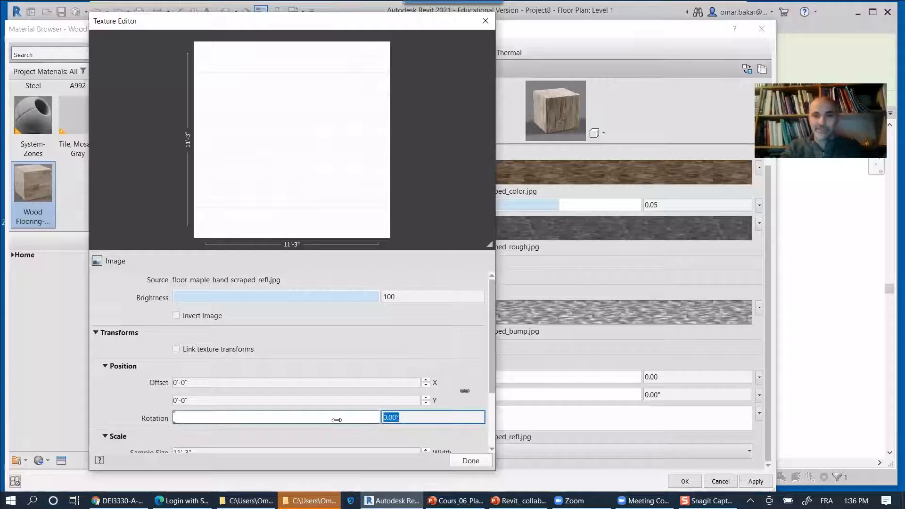
type("90")
key("Return")
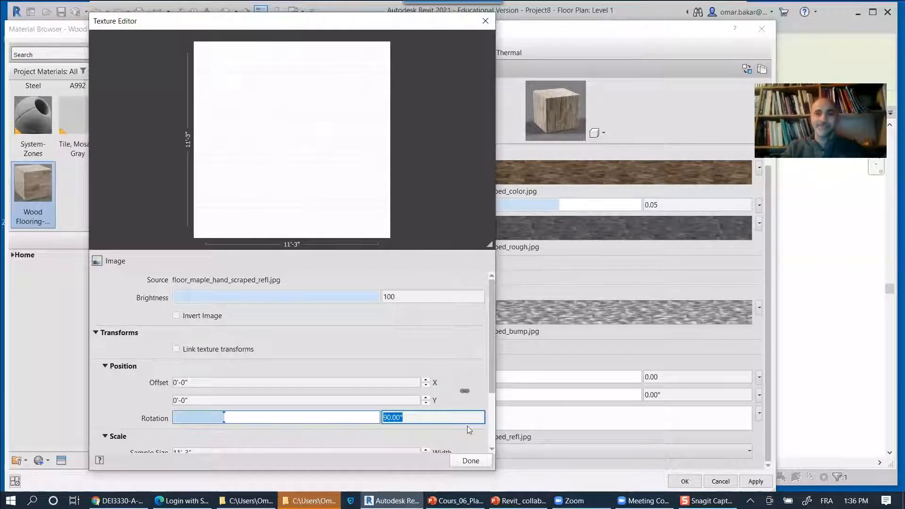
left_click(483, 460)
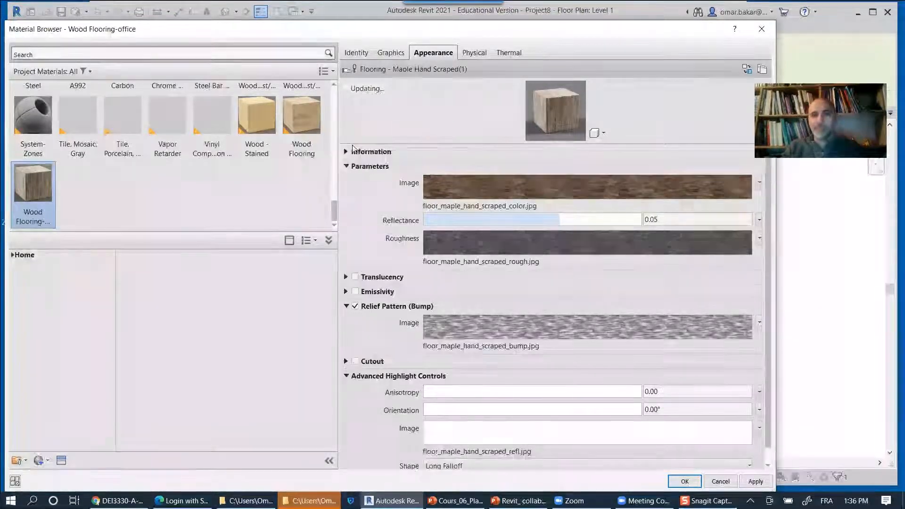
Rename the appearance asset as Flooring - Maple Hand Scraped_vertical and apply the change to the Wood Flooring-office material.
left_click(345, 154)
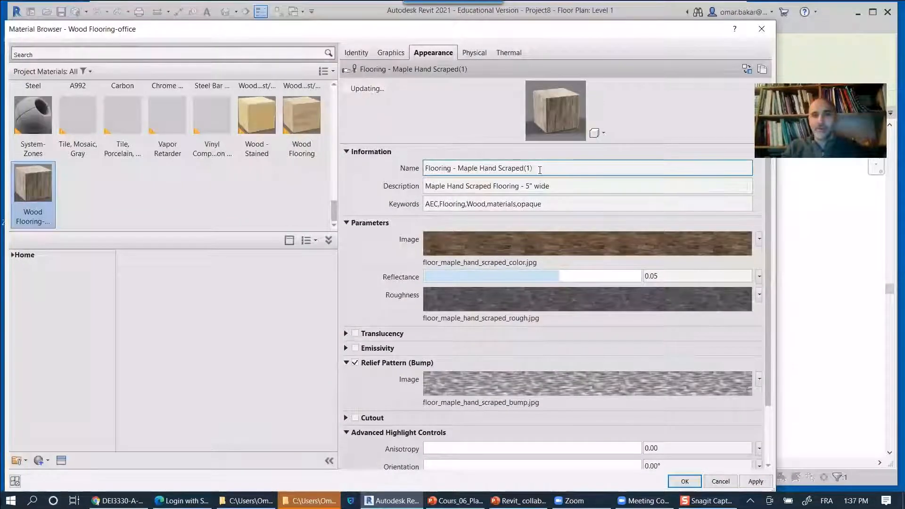
left_click_drag(523, 166, 532, 176)
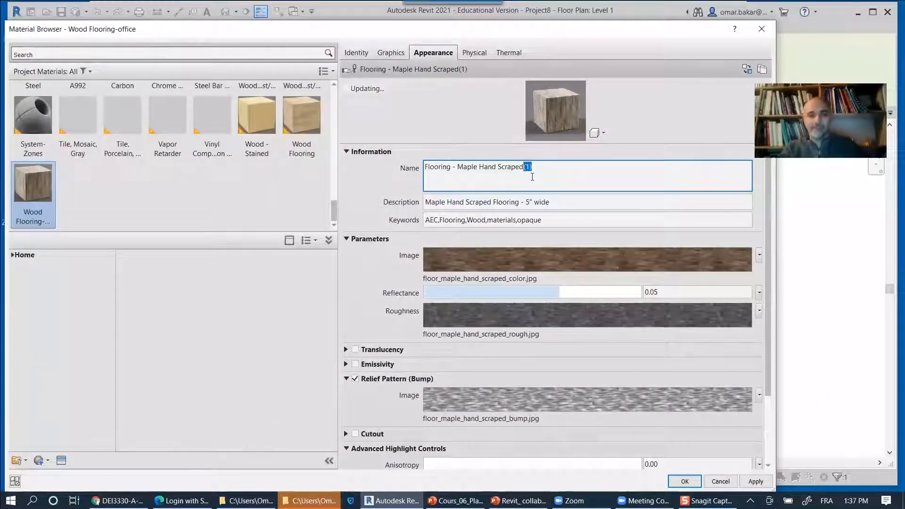
type("_vertical")
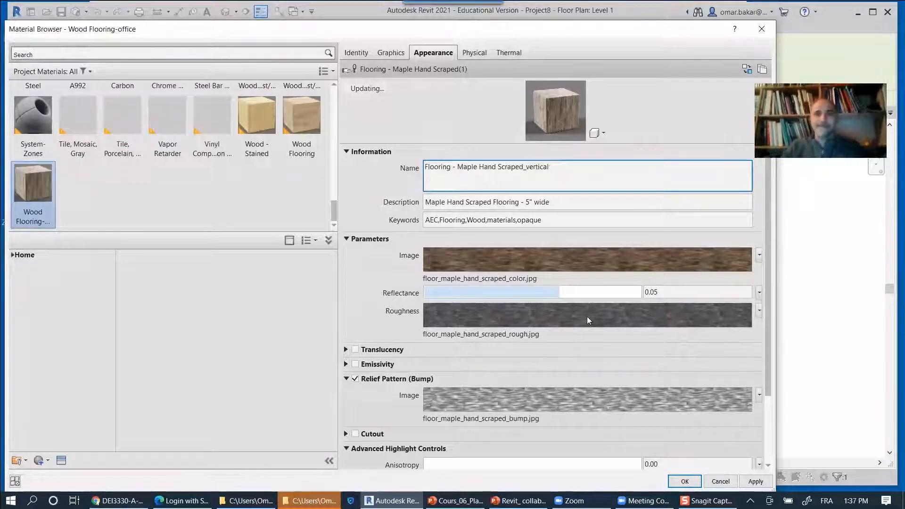
left_click(761, 485)
left_click(758, 485)
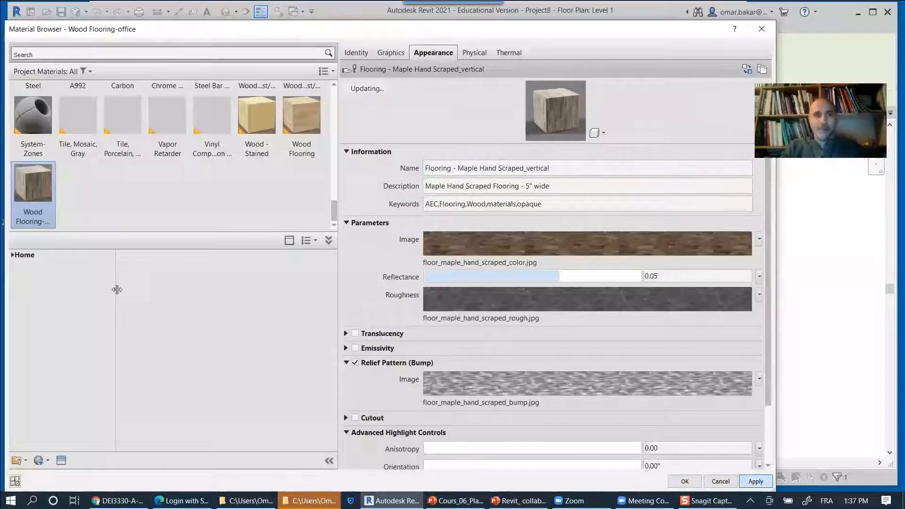
Confirm the material, assembly and type properties of the Bois-franc floor, and deselect the floor in the plan.
left_click(684, 481)
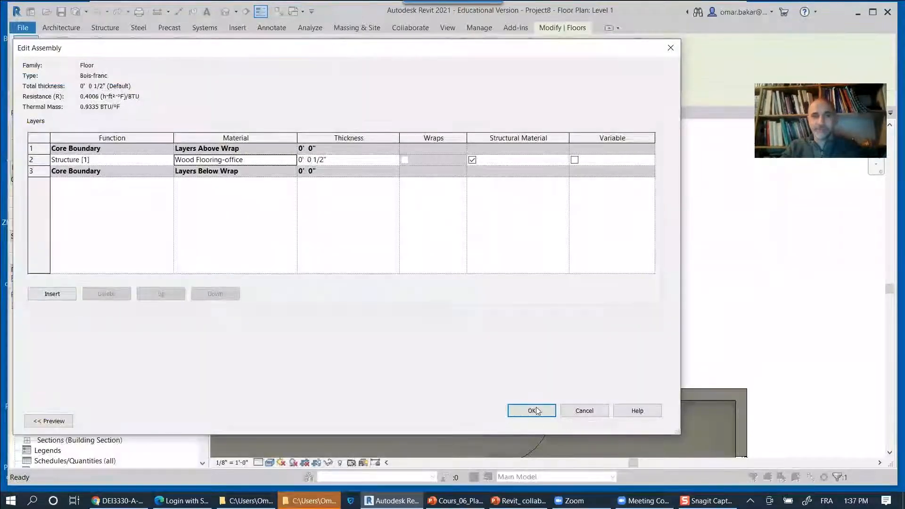
left_click(532, 411)
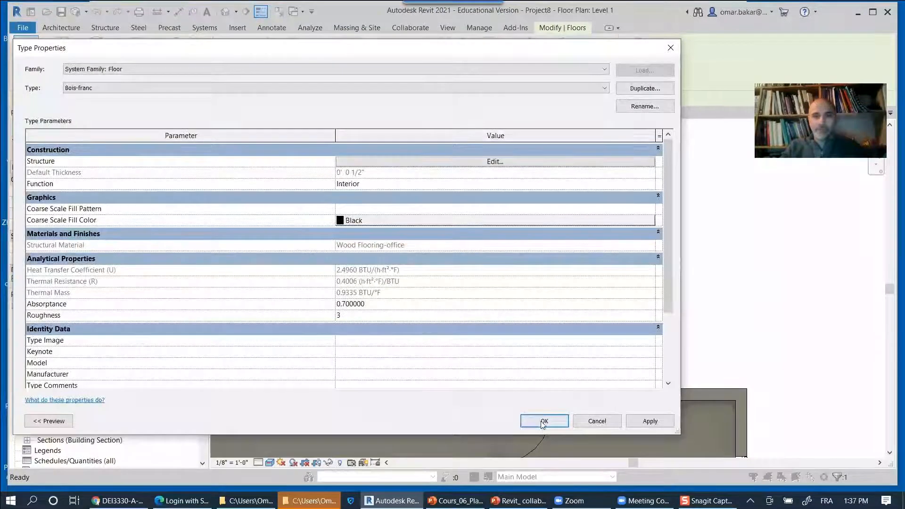
left_click(542, 421)
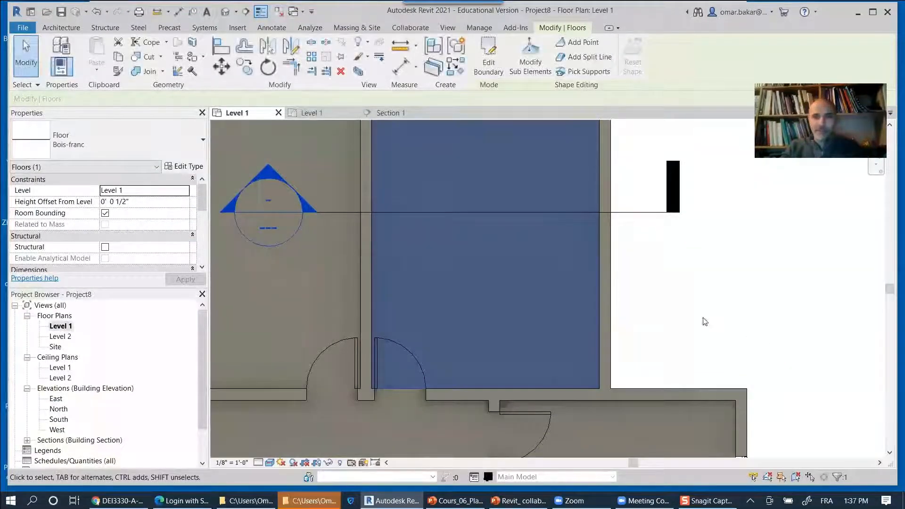
left_click(703, 320)
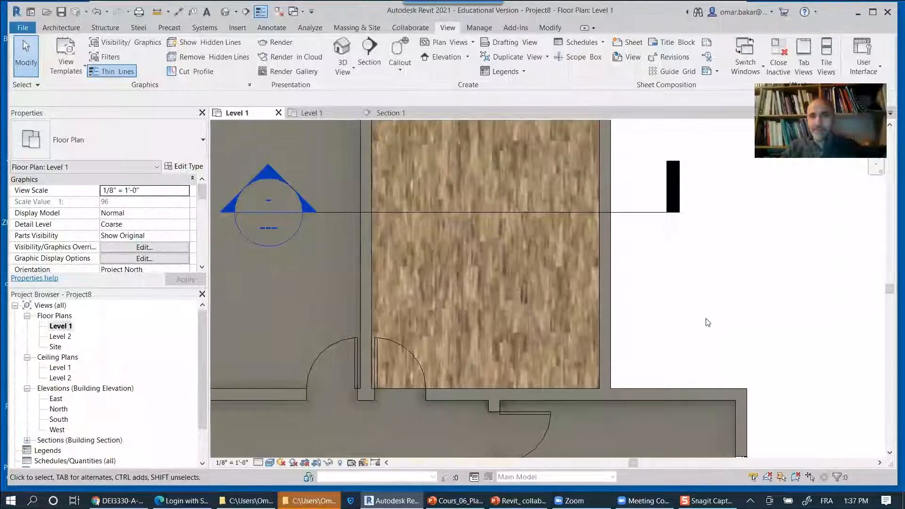
Display the Level 1 floor plan in the Shaded visual style around the two upper rooms.
scroll(708, 324, "down", 2)
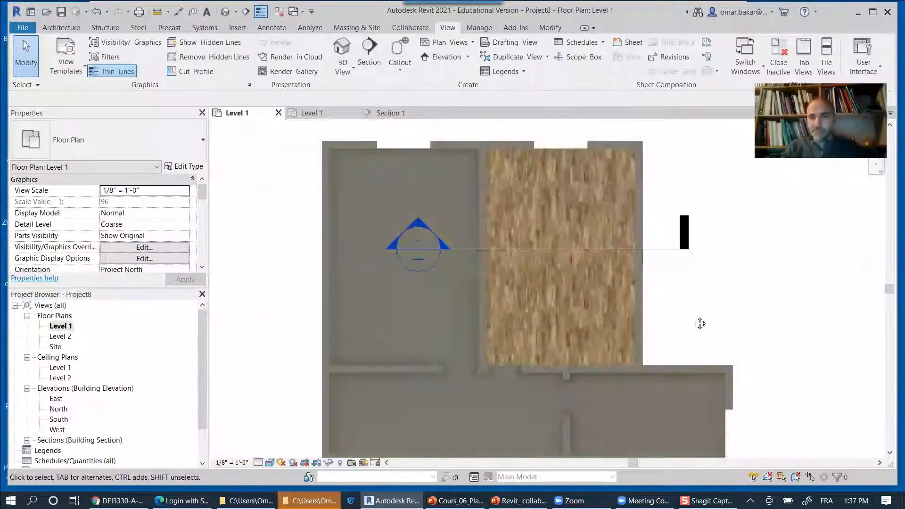
middle_click_drag(700, 324, 662, 325)
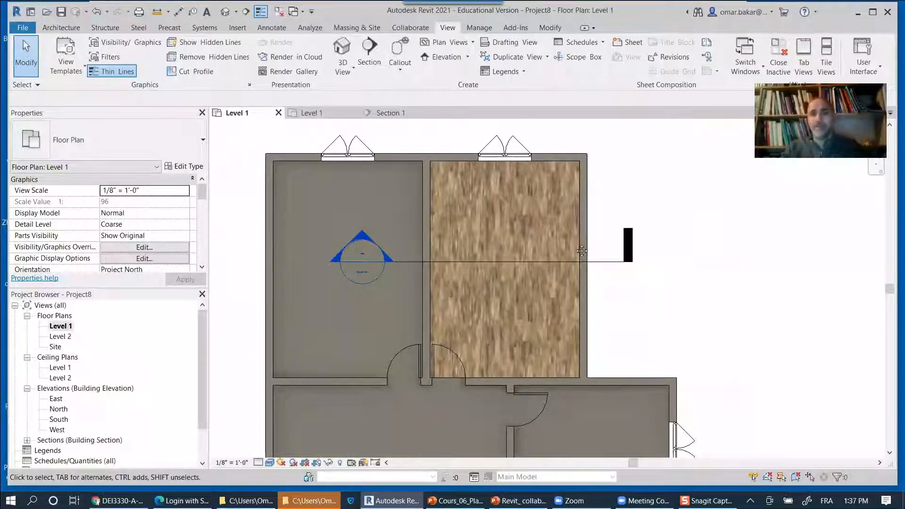
middle_click_drag(582, 250, 581, 312)
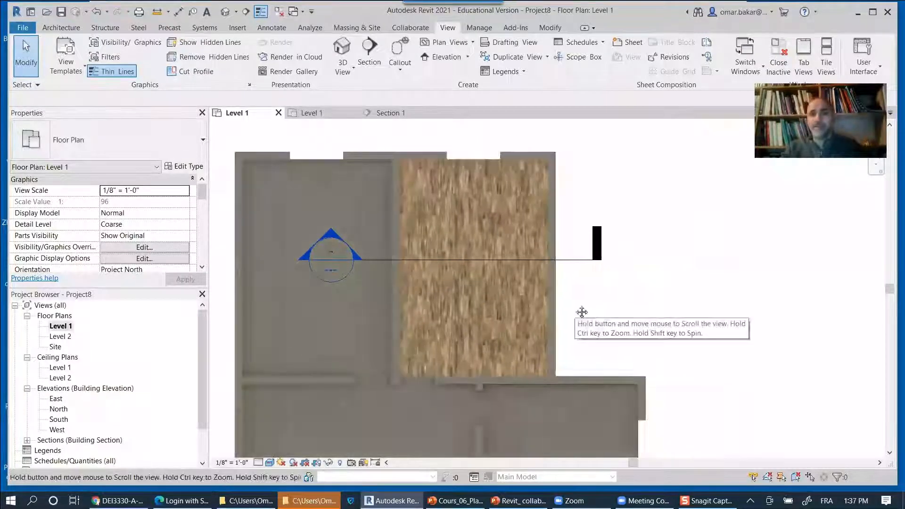
left_click(270, 462)
left_click(290, 426)
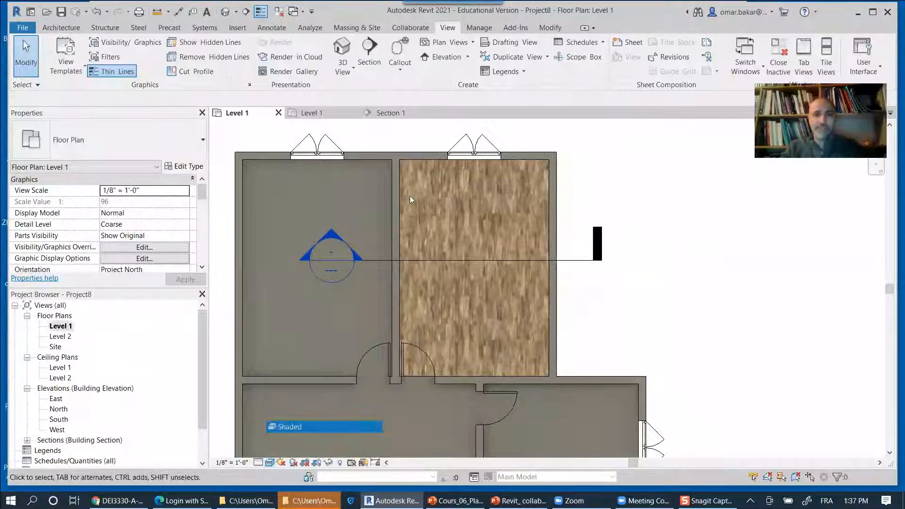
scroll(454, 214, "up", 2)
middle_click_drag(455, 213, 500, 252)
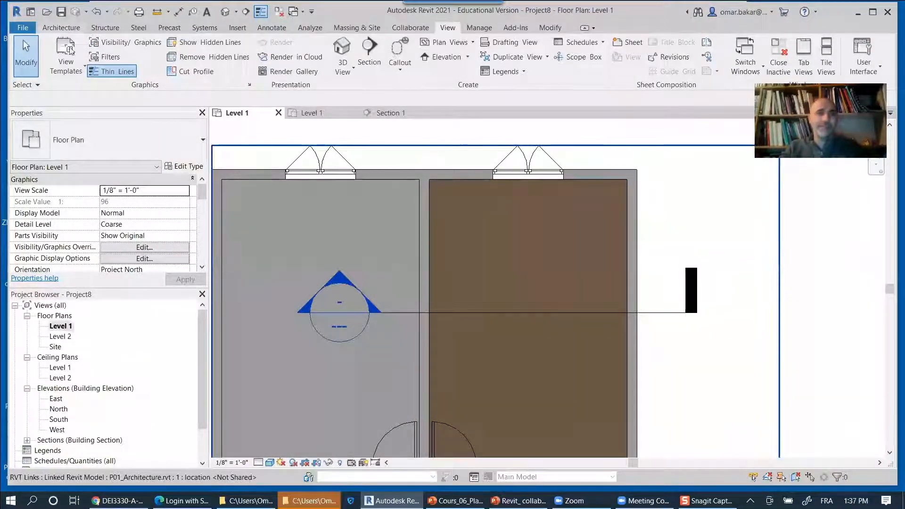
Place a 72" x 36" Desk component on Level 1 in the wood-floored room, below its window.
left_click(61, 27)
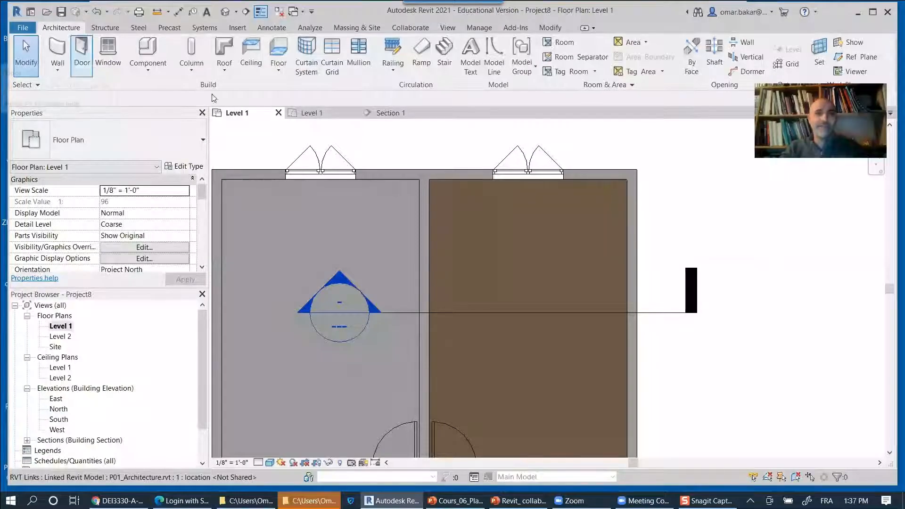
key("c")
key("m")
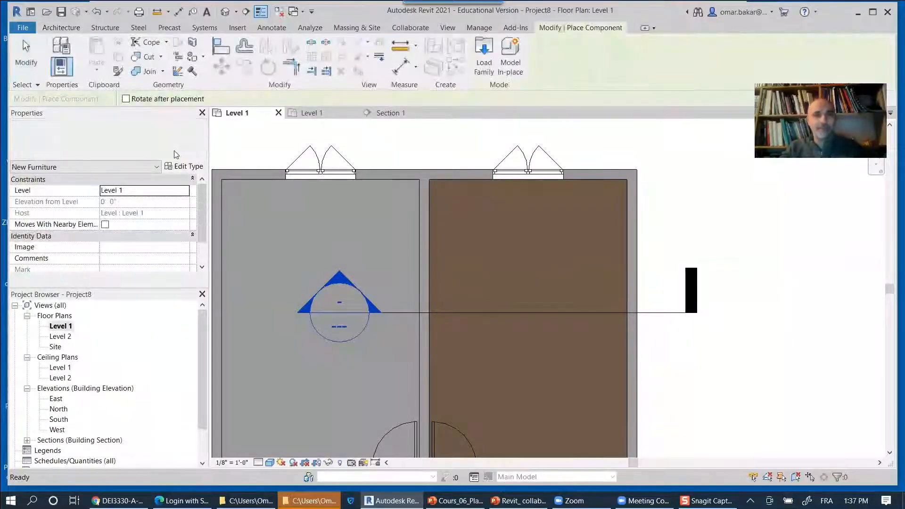
left_click(176, 155)
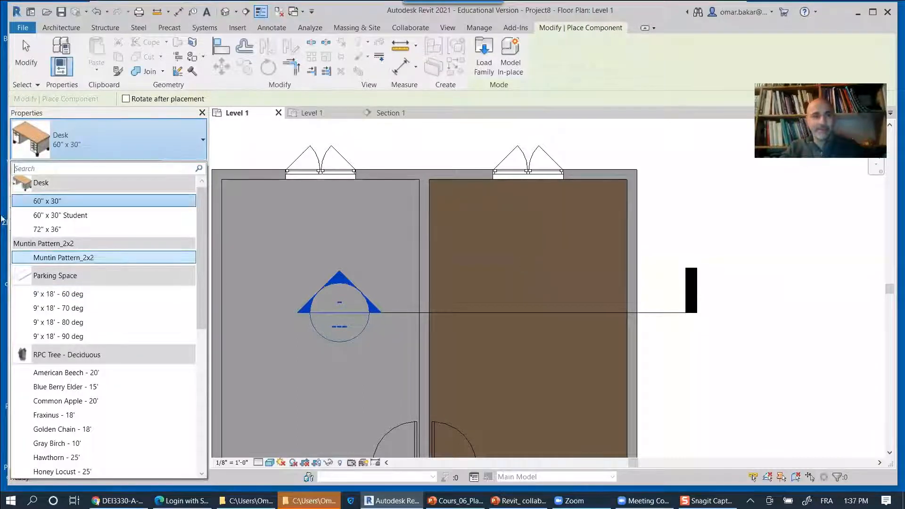
left_click(521, 255)
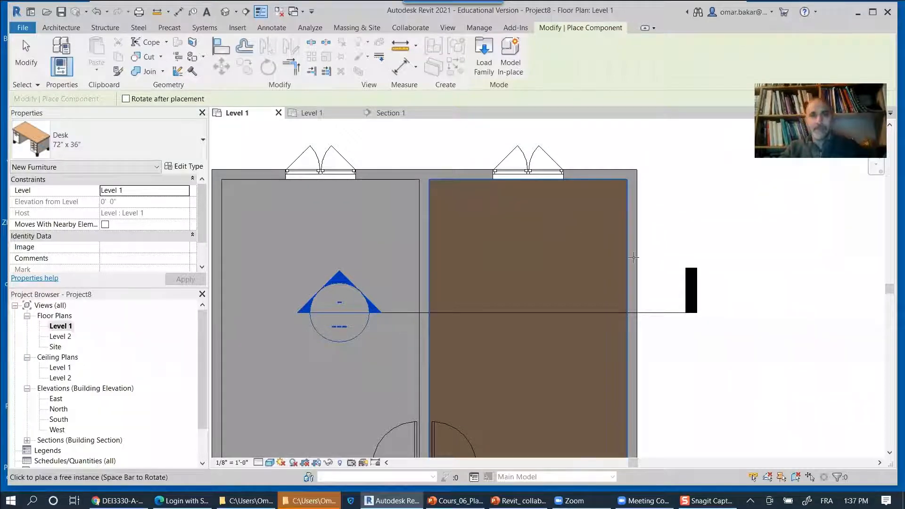
left_click(575, 233)
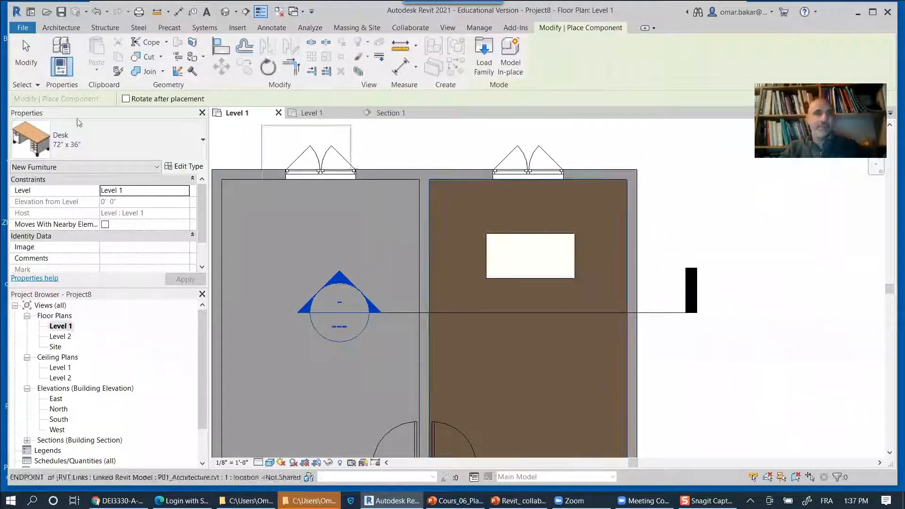
Display the Level 1 floor plan in the Wireframe visual style.
left_click(270, 463)
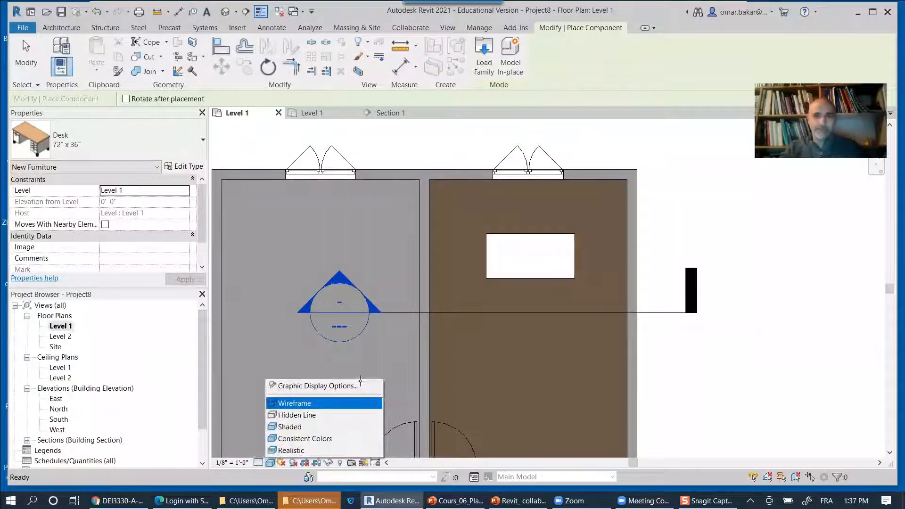
left_click(295, 403)
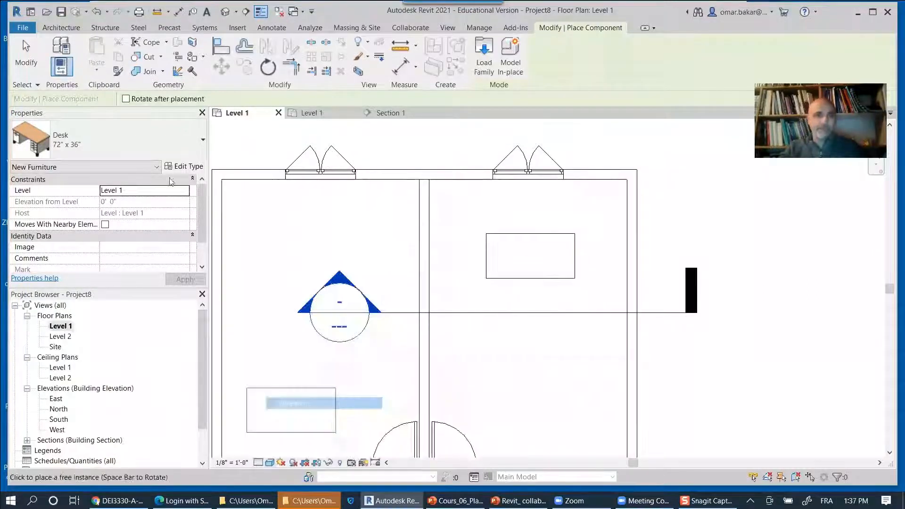
Look for a chair among the available component types, and load the Chair-Breuer family from the Seating folder.
left_click(125, 151)
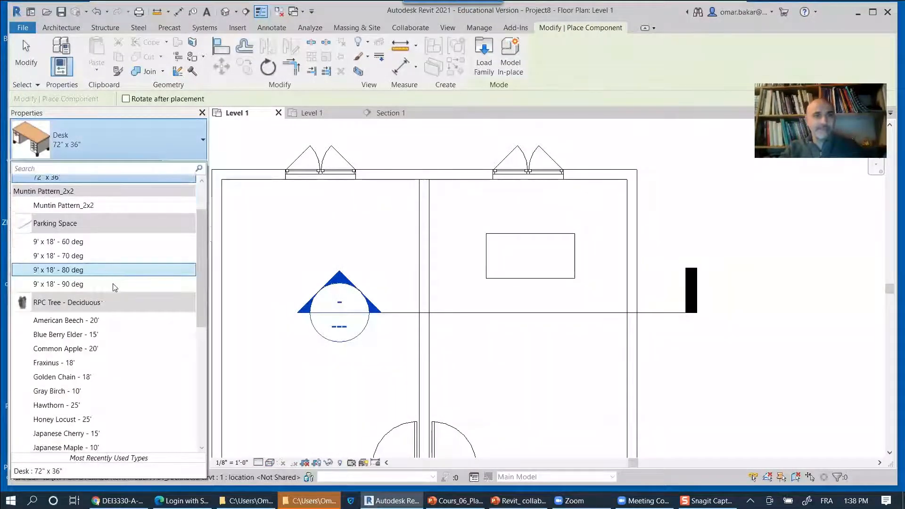
scroll(115, 287, "down", 6)
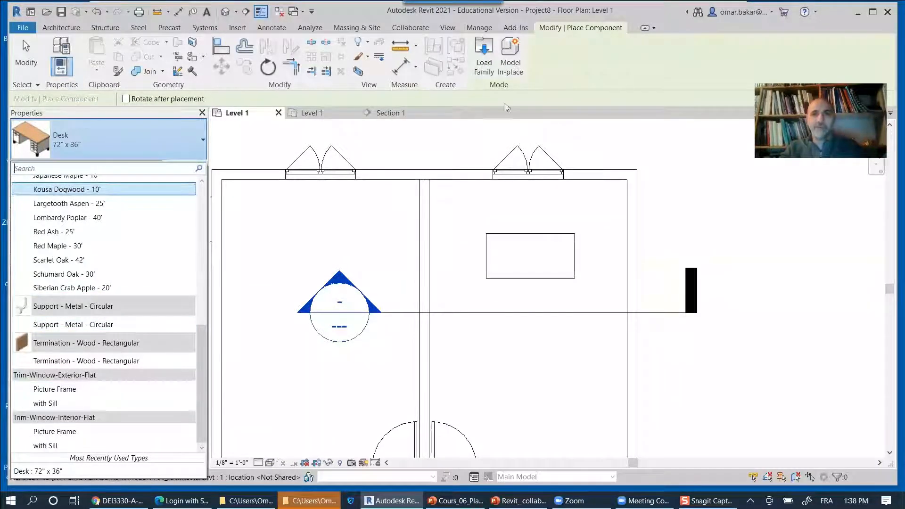
left_click(483, 52)
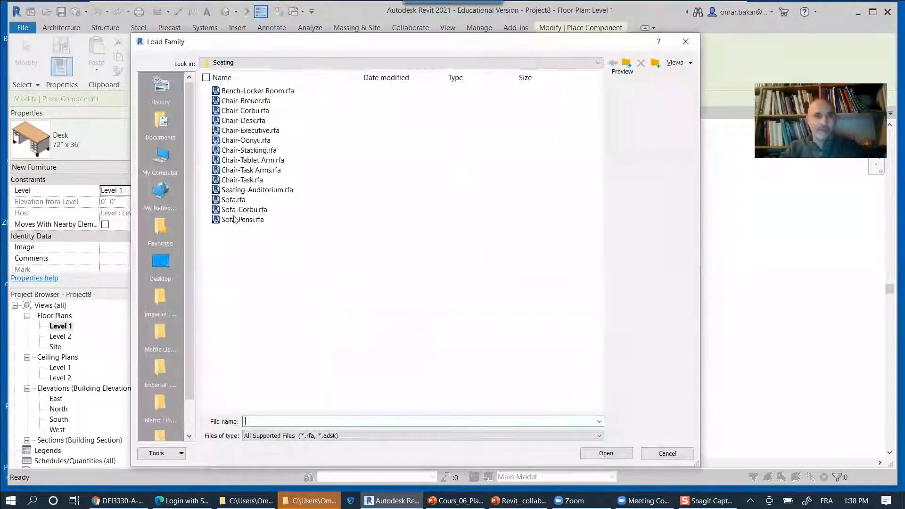
left_click(249, 93)
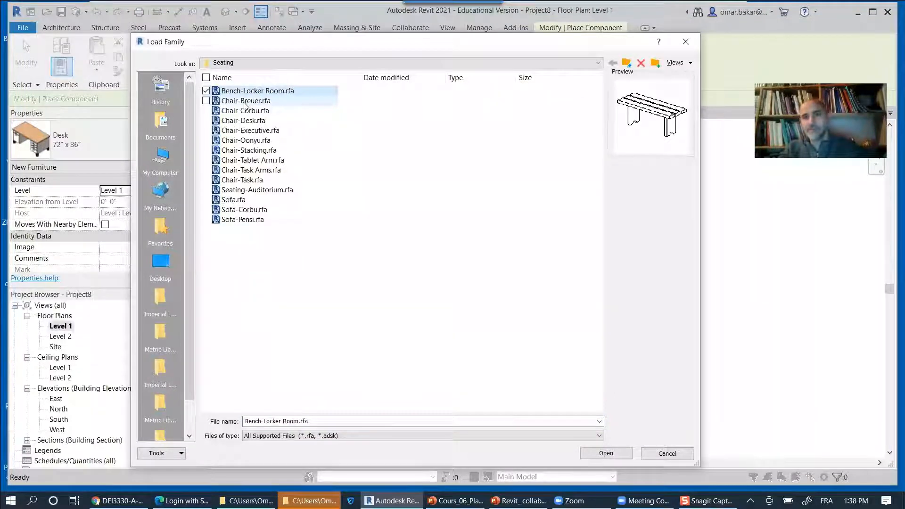
key("Down")
key("Down")
key("Up")
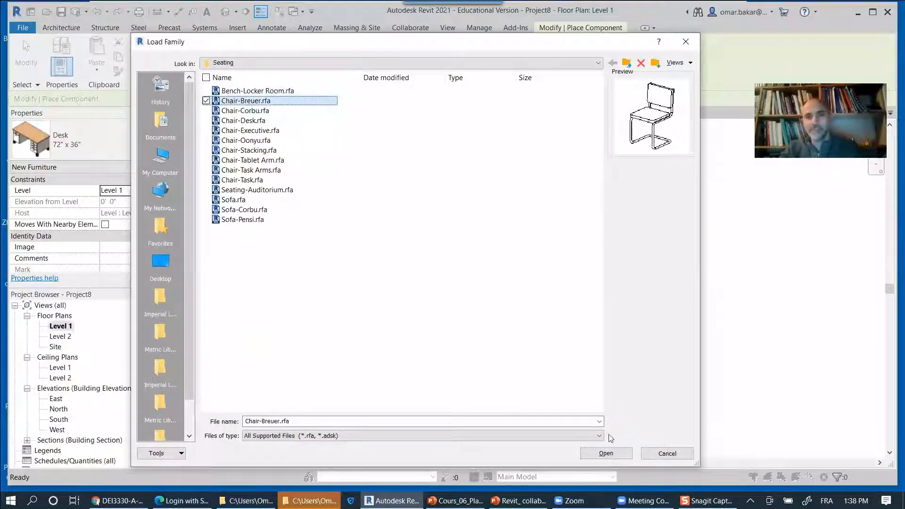
left_click(605, 453)
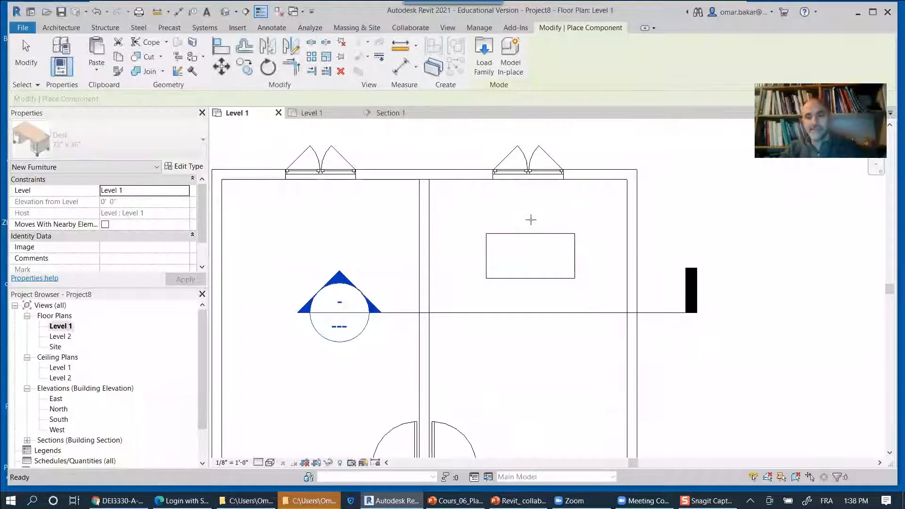
Rotate the Chair-Breuer to face the desk and place it at the midpoint of the desk edge nearest the window.
key("space")
key("space")
key("space")
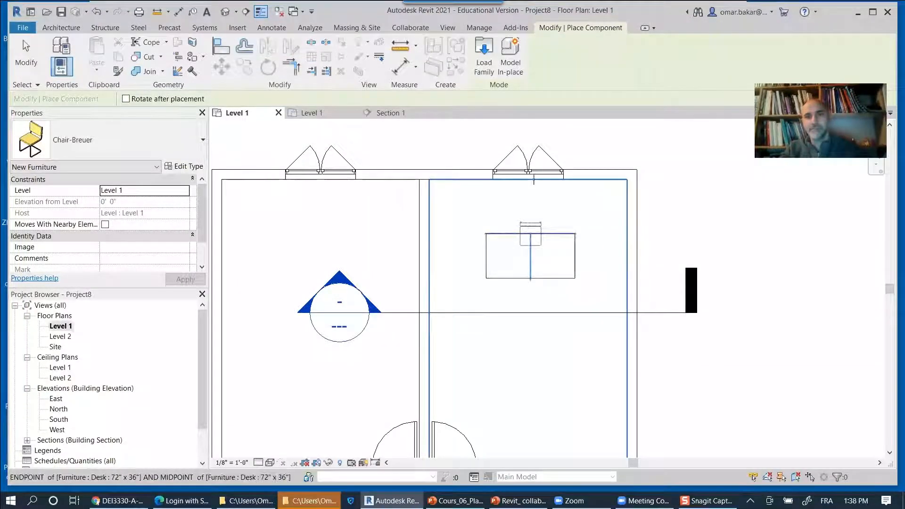
left_click(530, 233)
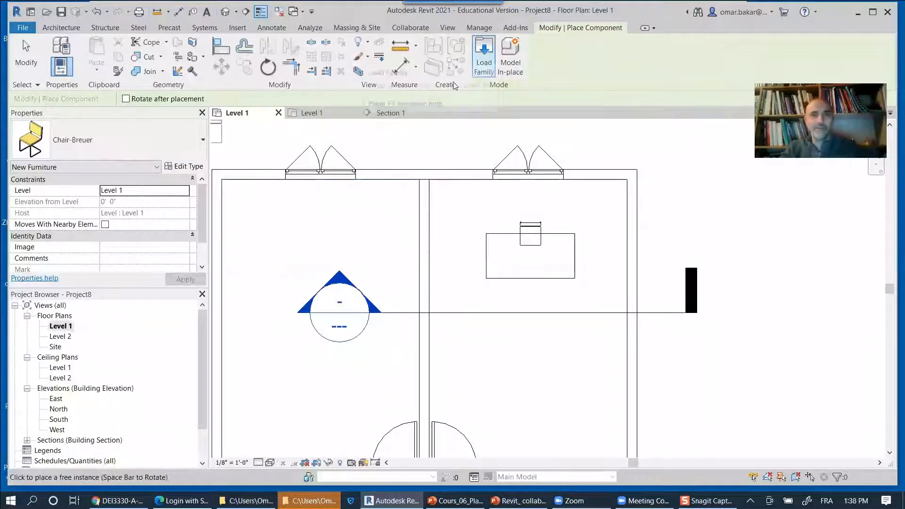
Load the Chair-Corbu family from the Seating folder for placement on Level 1.
left_click(483, 55)
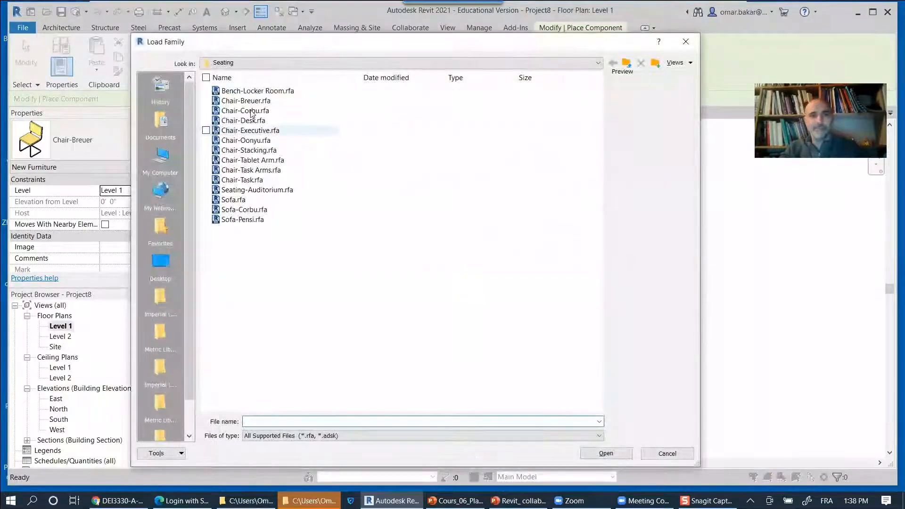
left_click(251, 113)
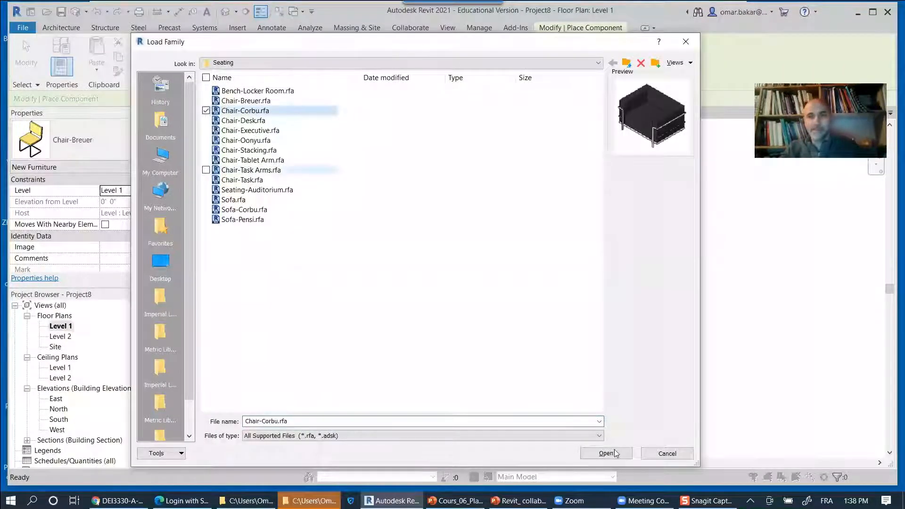
key("Return")
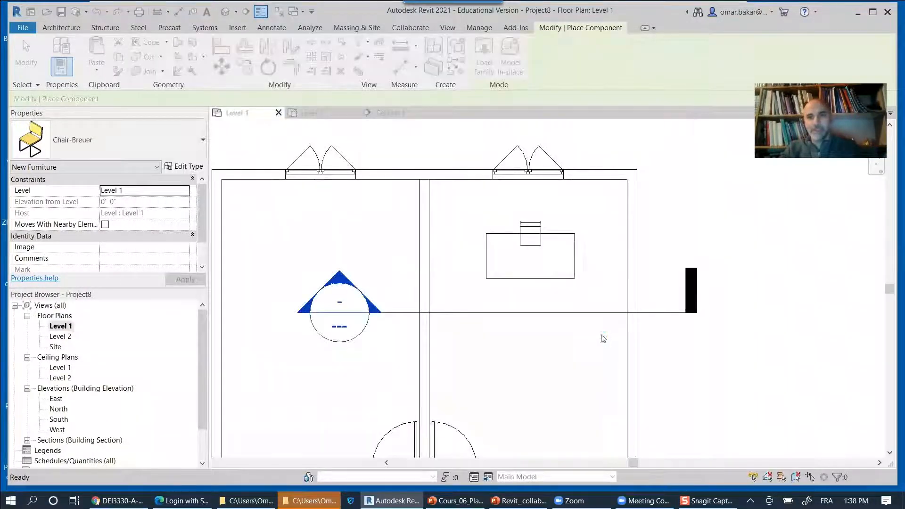
Place two Chair-Corbu chairs one above the other along the furnished room's right wall, rotated with their backs to it.
key("space")
key("space")
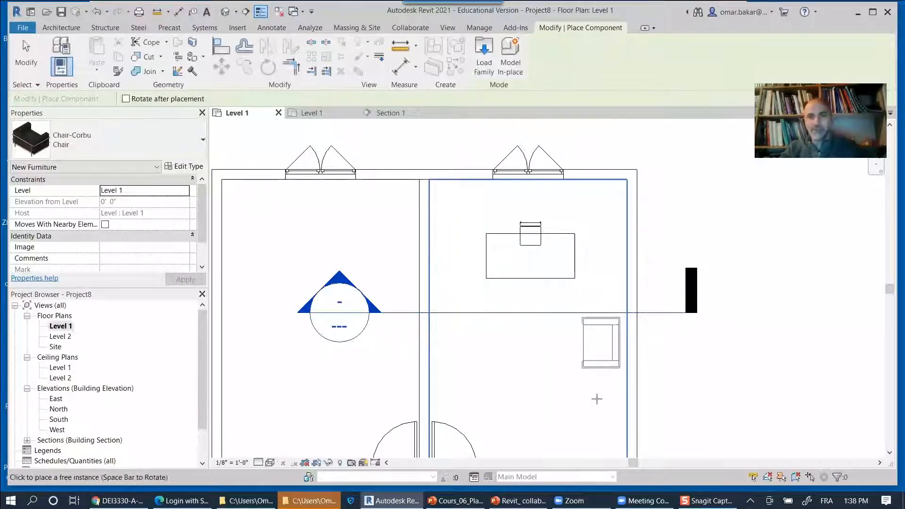
left_click(591, 393)
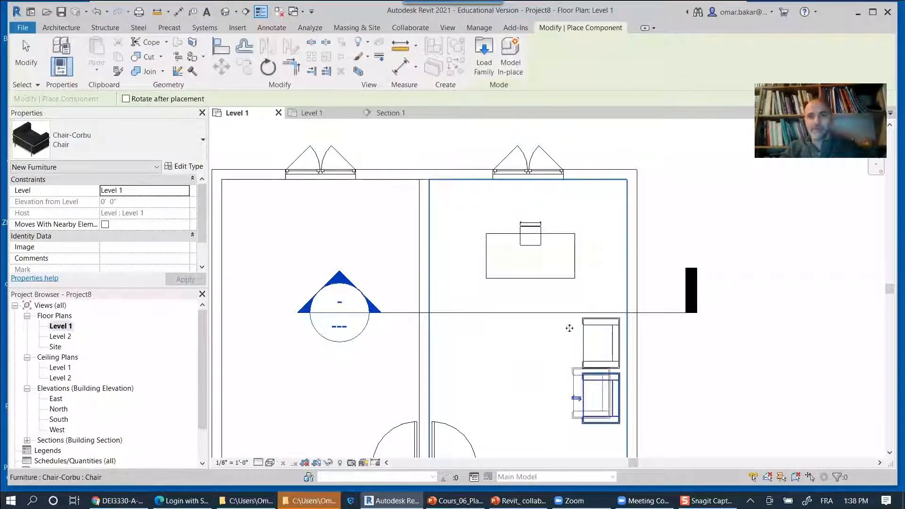
scroll(570, 328, "down", 2)
left_click(538, 362)
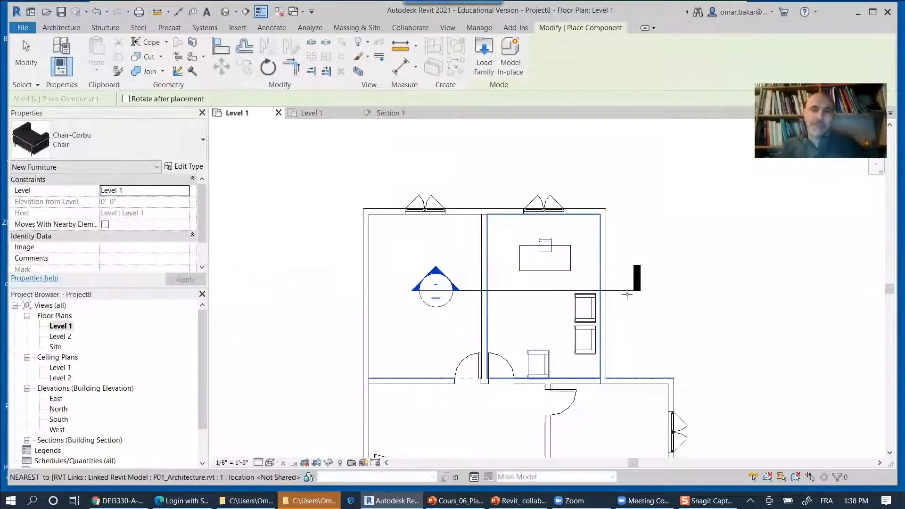
key("Escape")
key("Escape")
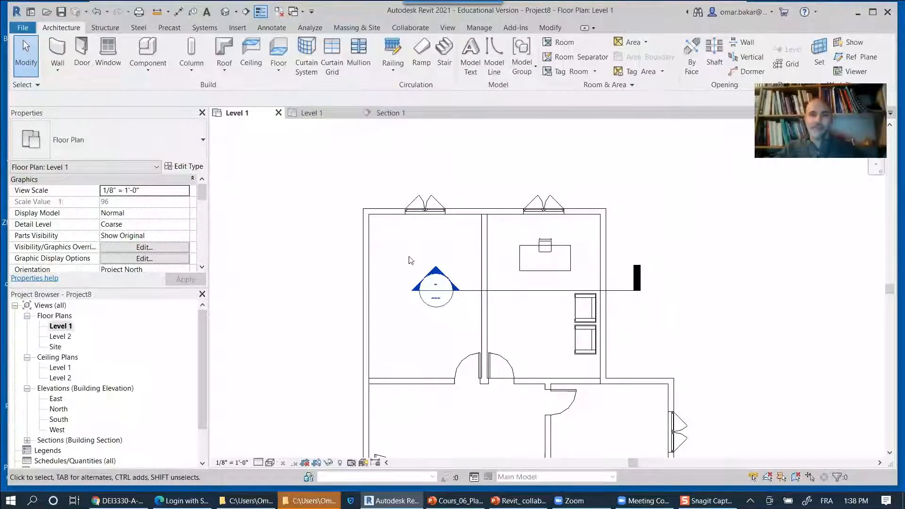
Start saving the model as a new project file and browse to the 04.Teaching > DEI3330_Simulation folder.
left_click(22, 29)
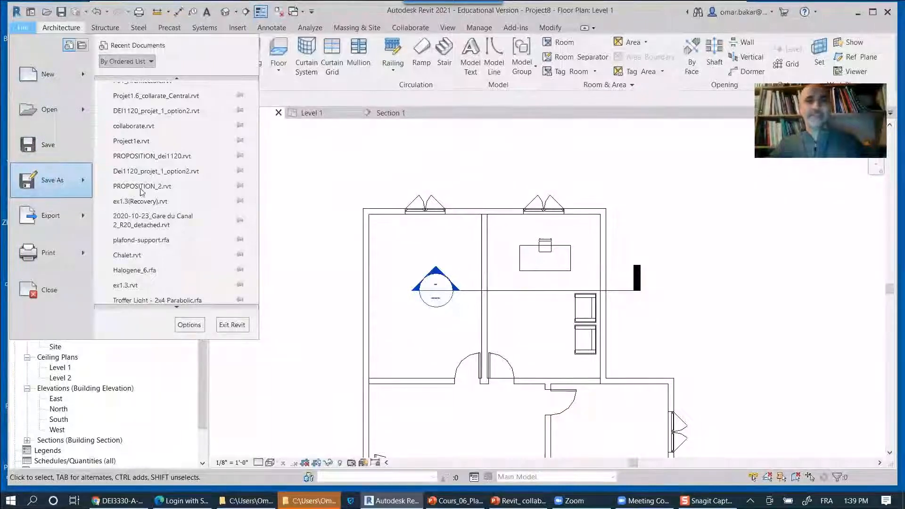
mouse_move(55, 179)
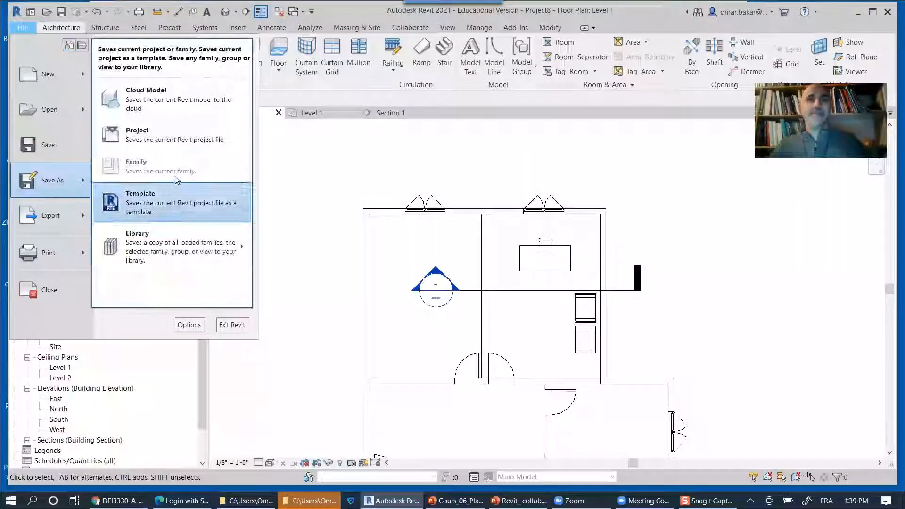
left_click(150, 131)
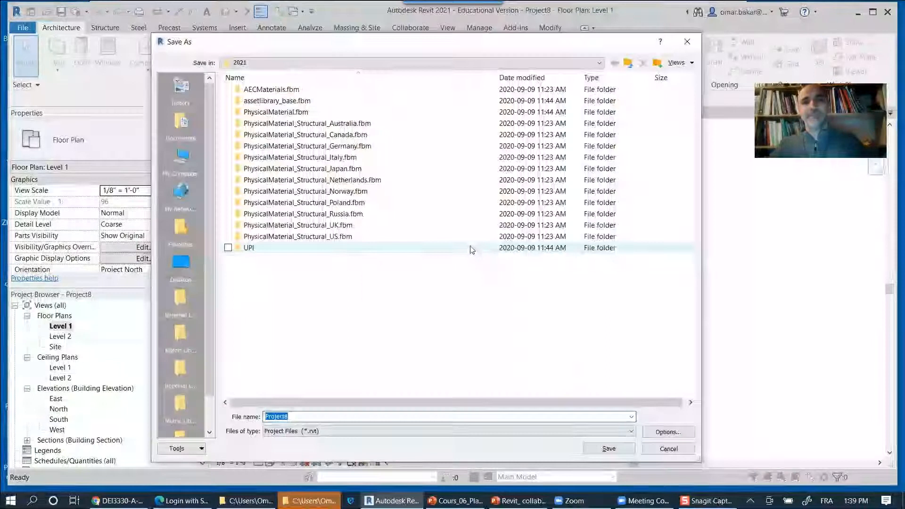
left_click(191, 120)
double_click(262, 124)
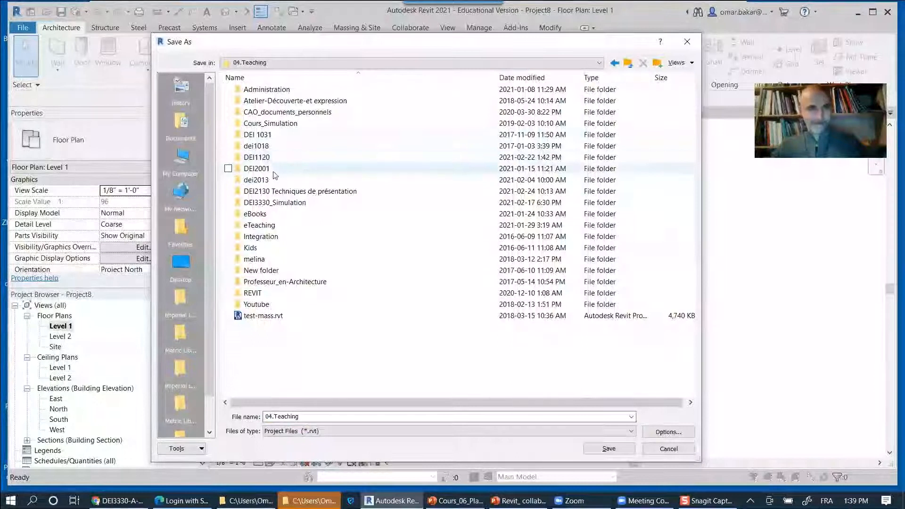
double_click(275, 202)
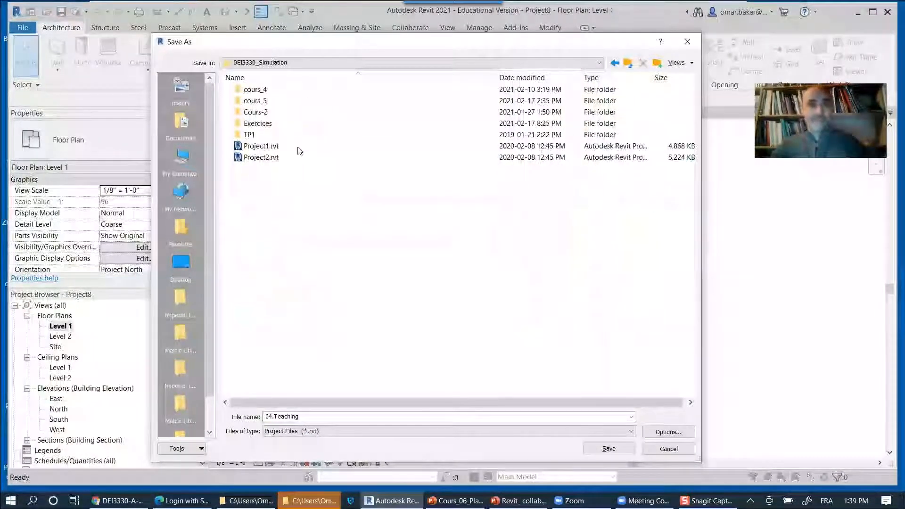
Create a new folder named cours_6 inside DEI3330_Simulation.
right_click(260, 207)
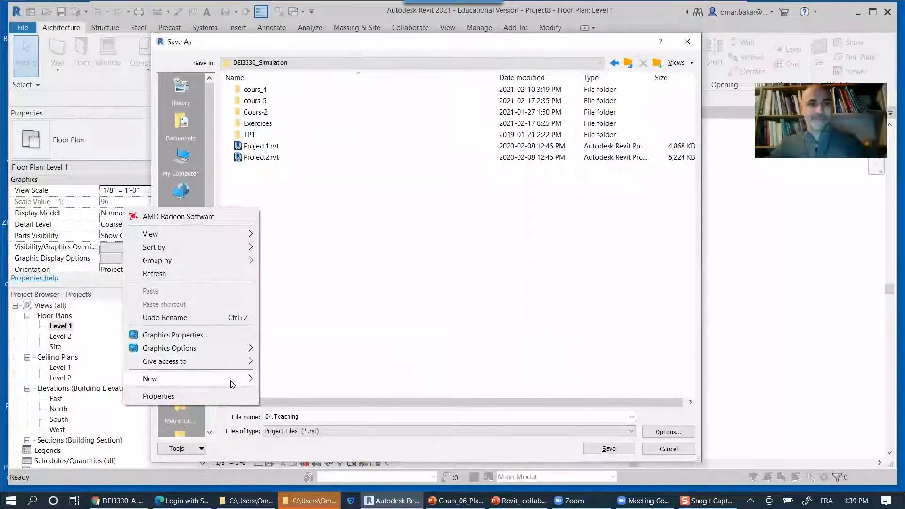
mouse_move(232, 379)
left_click(292, 202)
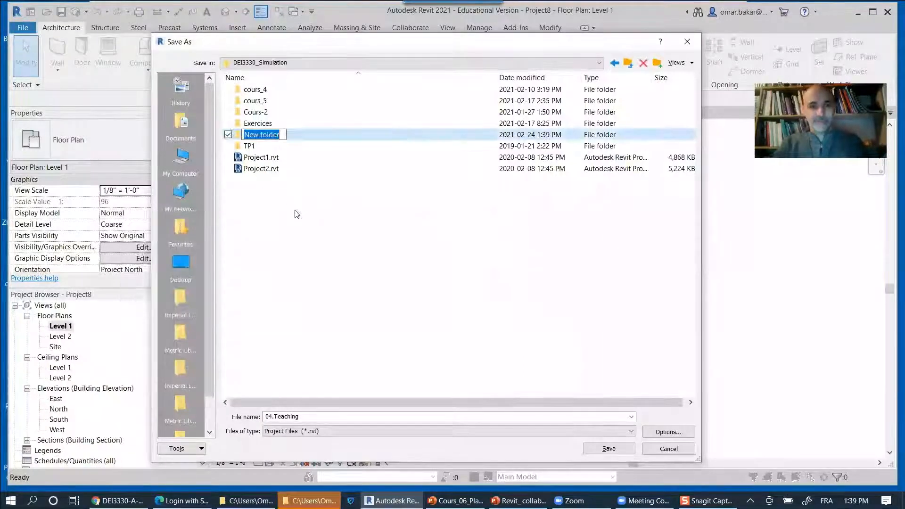
type("cours_6")
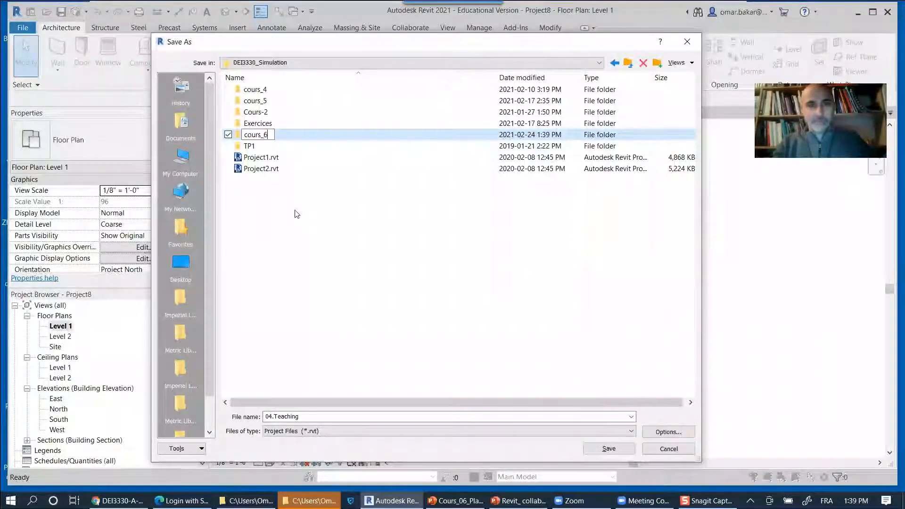
key("Return")
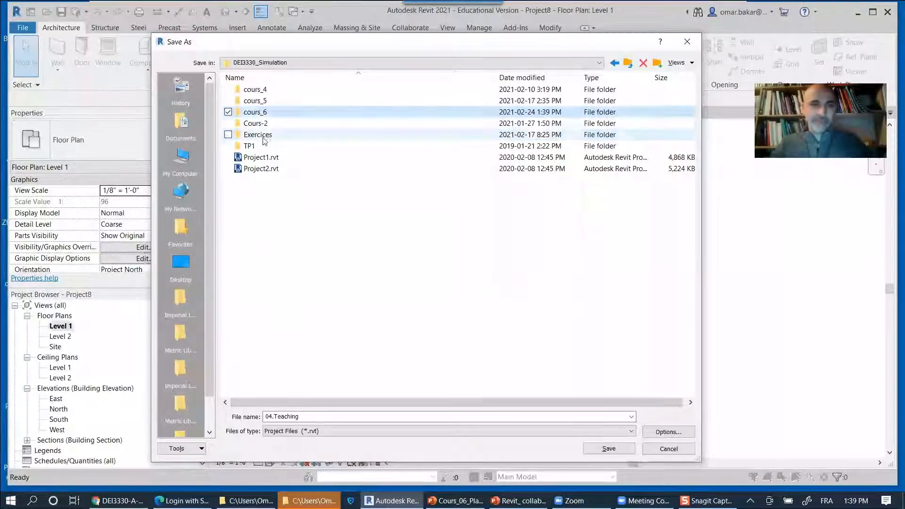
Save the project in the cours_6 folder, using the author's first name followed by _01 as the file name.
double_click(259, 112)
double_click(306, 416)
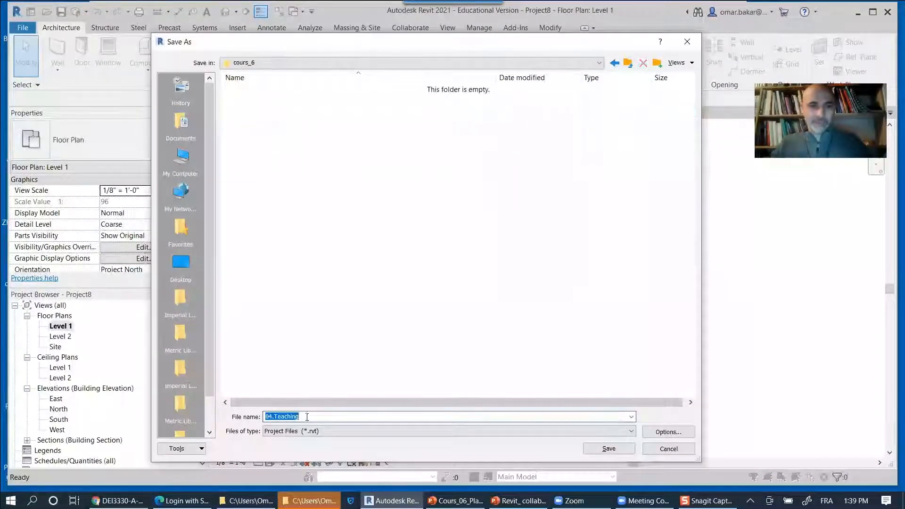
type("omar")
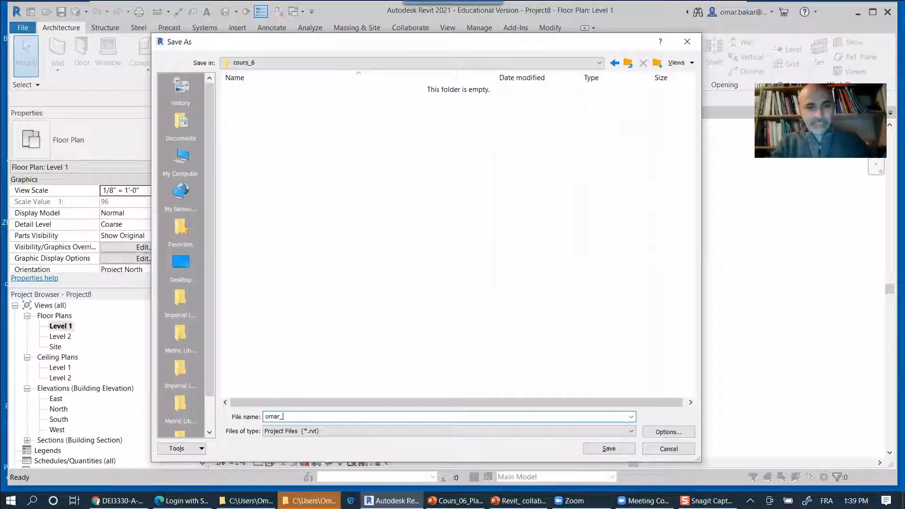
type("_01")
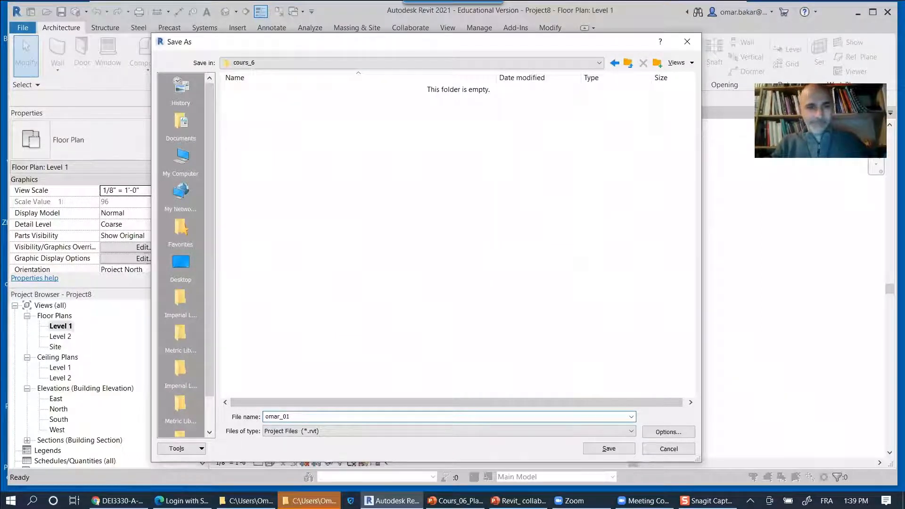
key("Return")
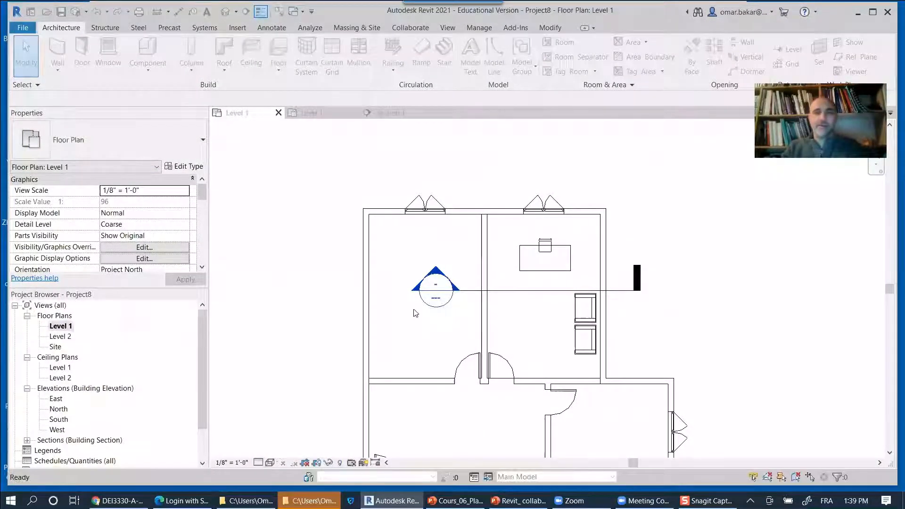
In Project9's Level 1 plan, sketch a rectangular floor boundary about 13'-4" by 19'-4" along the inner walls of the upper-left room.
left_click(322, 113)
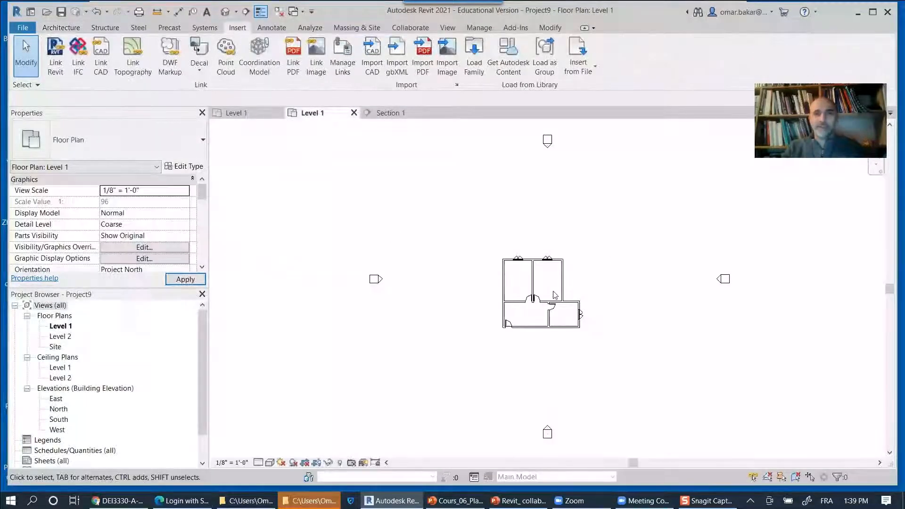
scroll(548, 303, "up", 5)
middle_click_drag(544, 306, 491, 330)
scroll(414, 314, "up", 1)
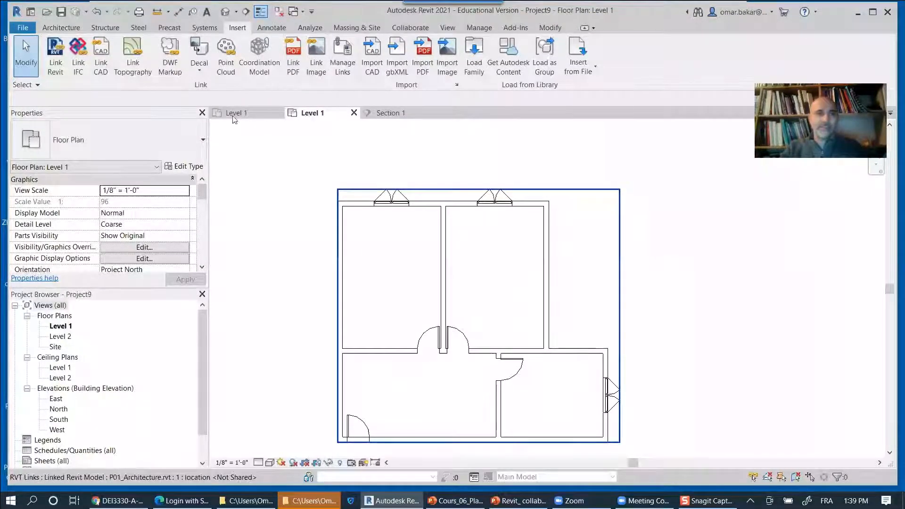
left_click(62, 28)
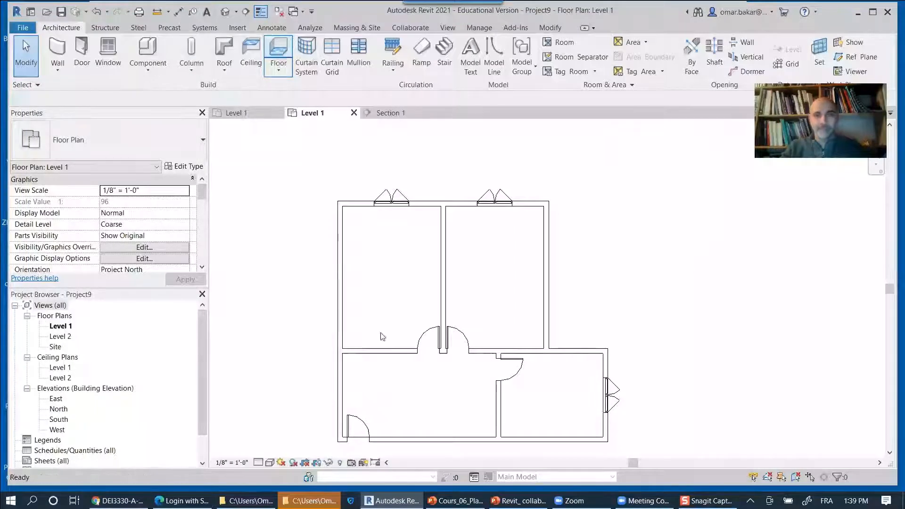
left_click(584, 45)
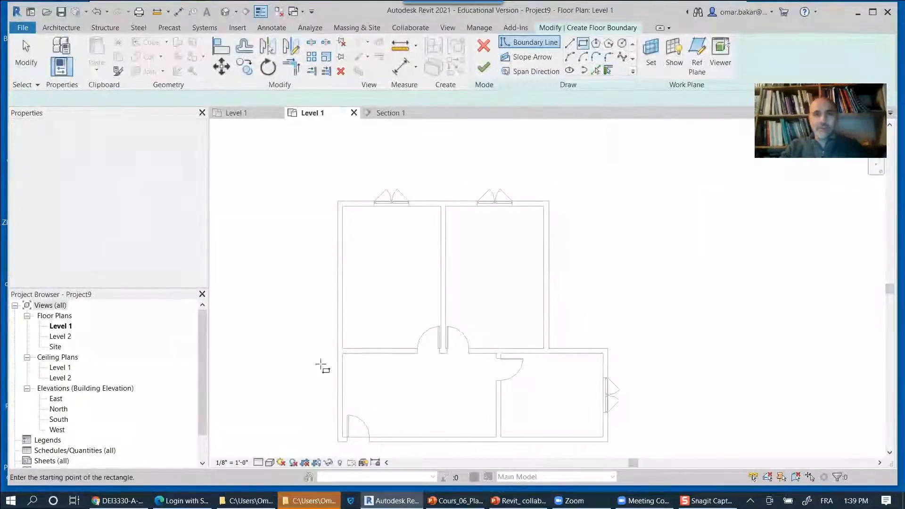
left_click(440, 206)
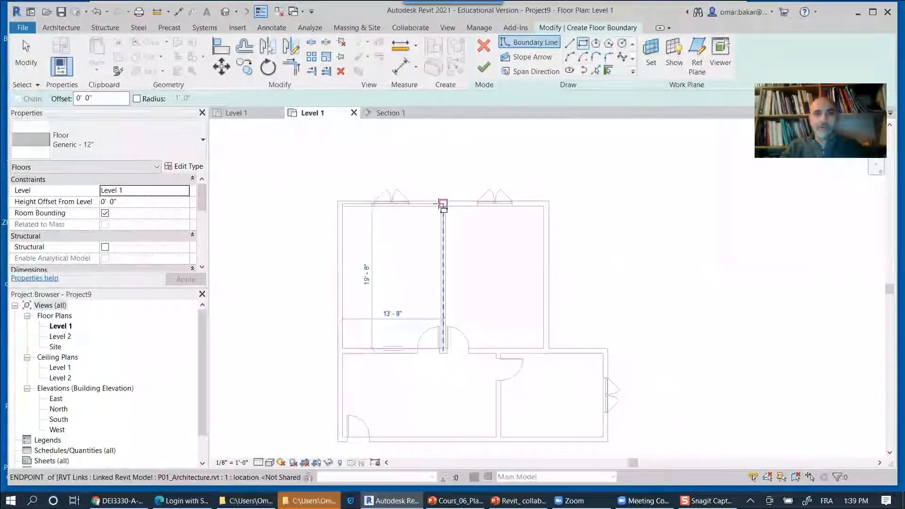
left_click(584, 314)
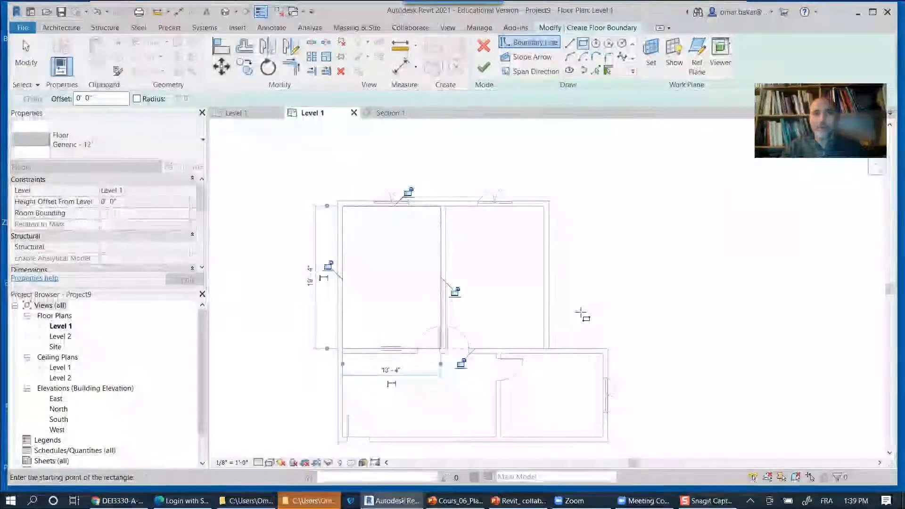
Duplicate the Generic - 12" floor type under the name bois-oak.
left_click(179, 154)
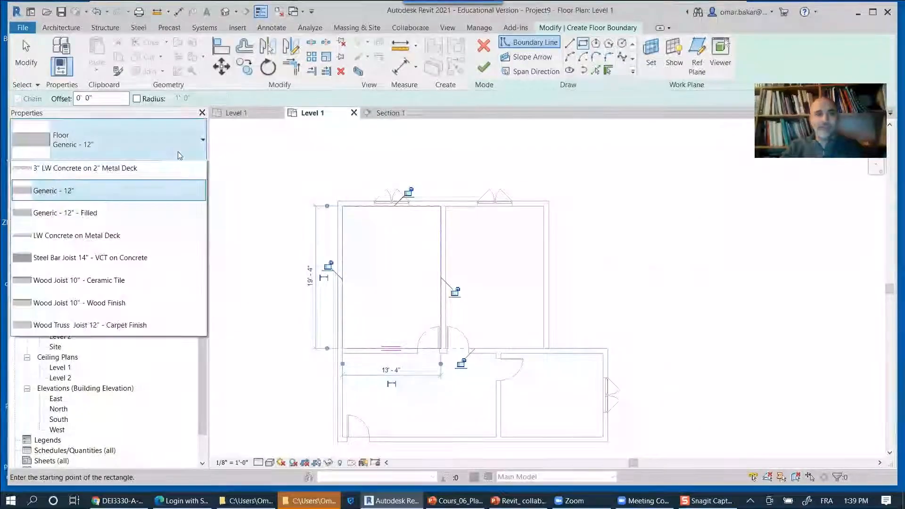
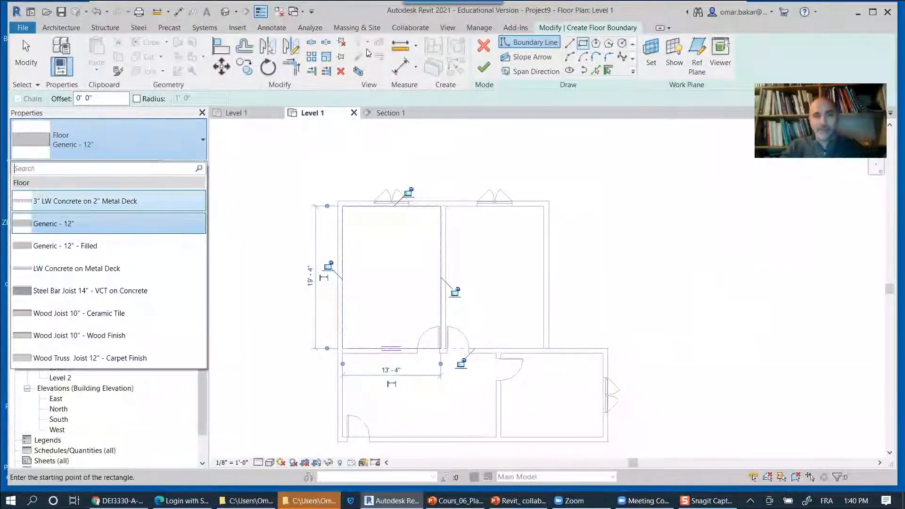
left_click(231, 162)
left_click(195, 167)
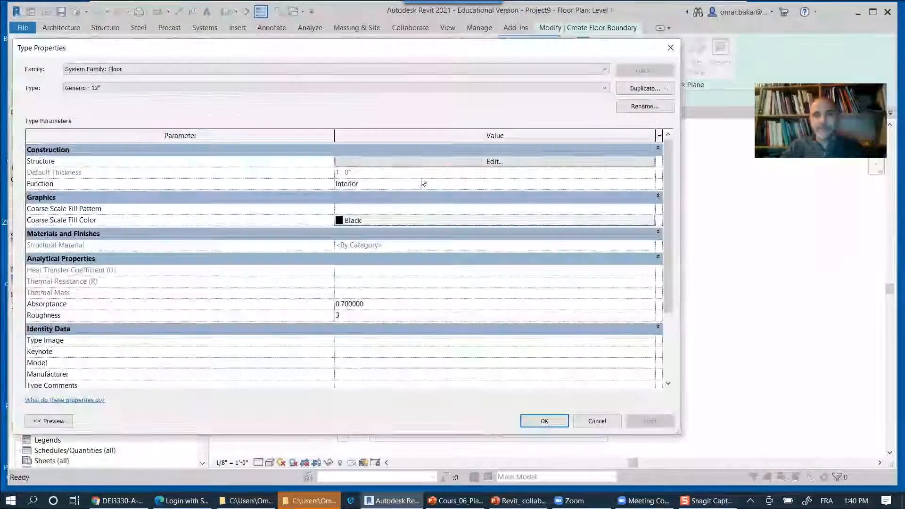
left_click(665, 91)
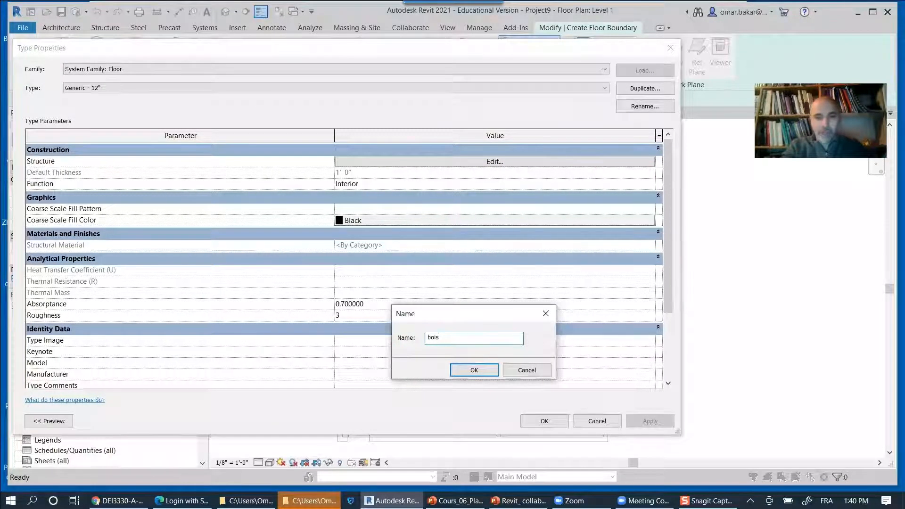
type("k")
key("Return")
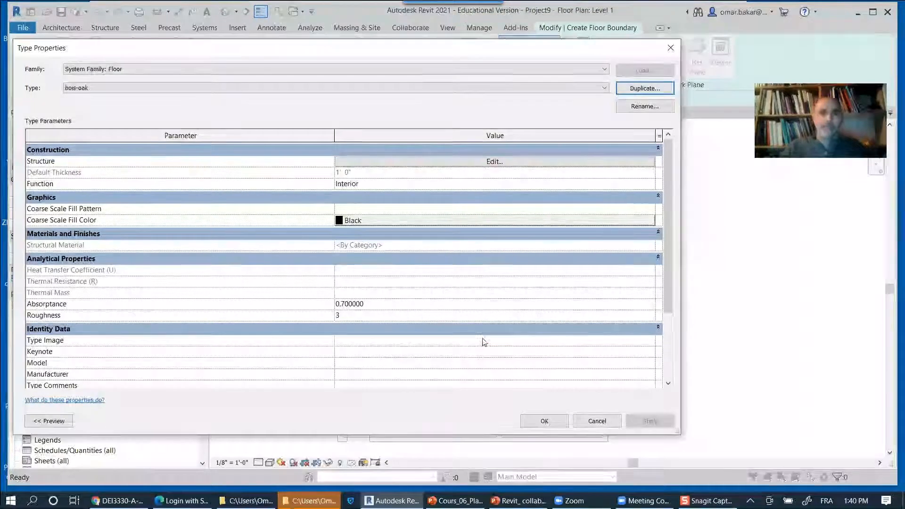
Edit the bois-oak floor's structure and set its structural layer thickness to 1/2 inch.
left_click(468, 163)
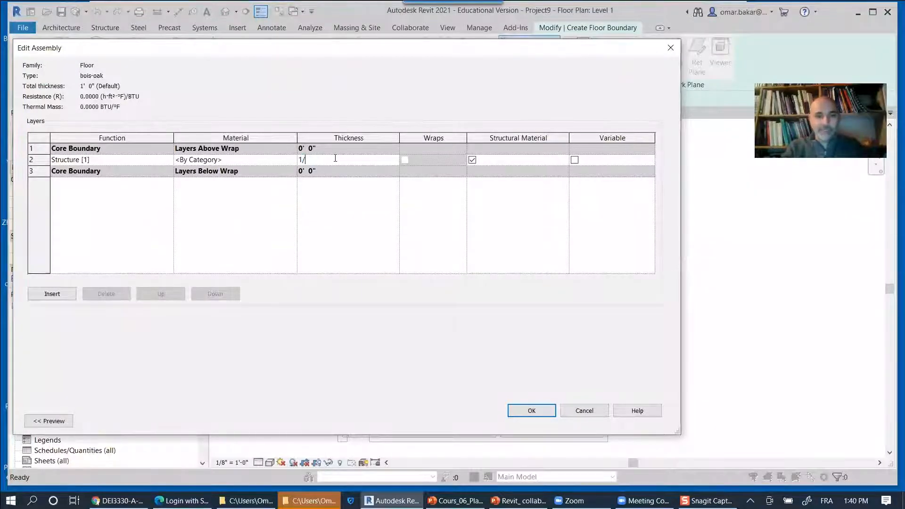
key("Return")
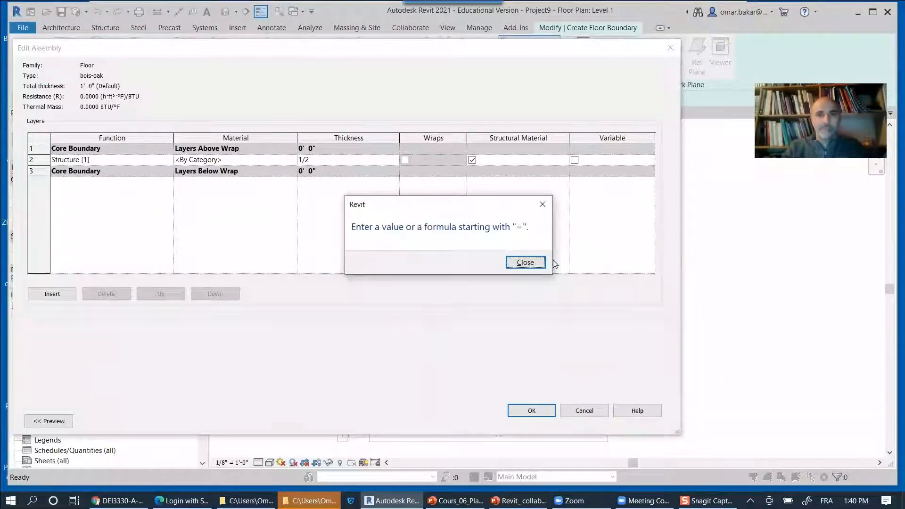
key("Return")
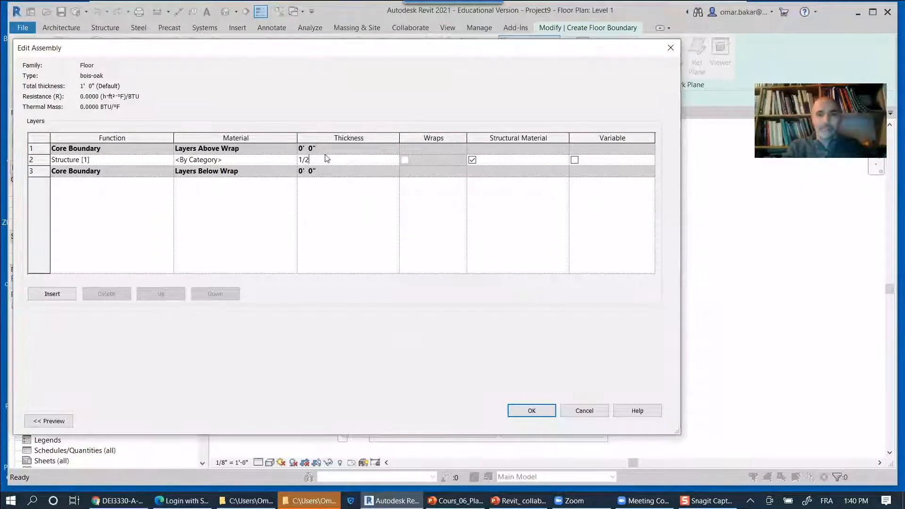
Try to assign an oak flooring material from the AEC Materials Wood category to the floor's structural layer.
left_click(248, 162)
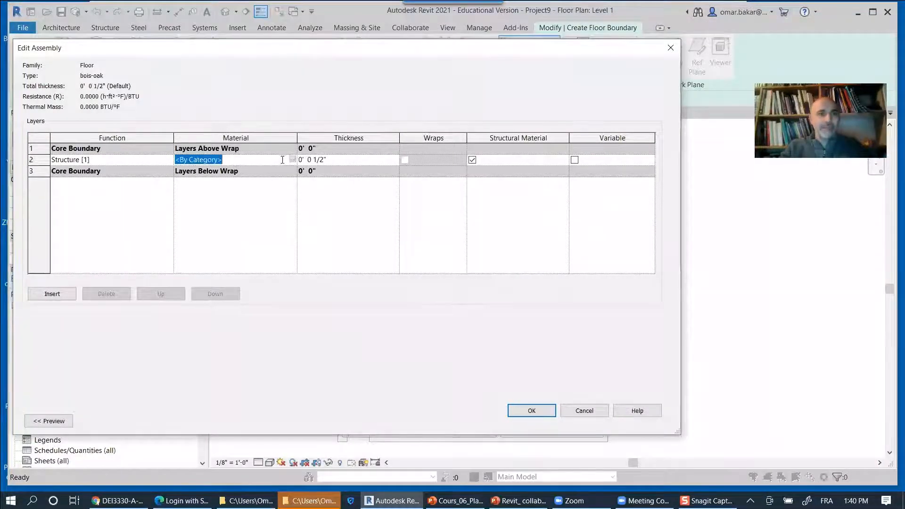
left_click(292, 160)
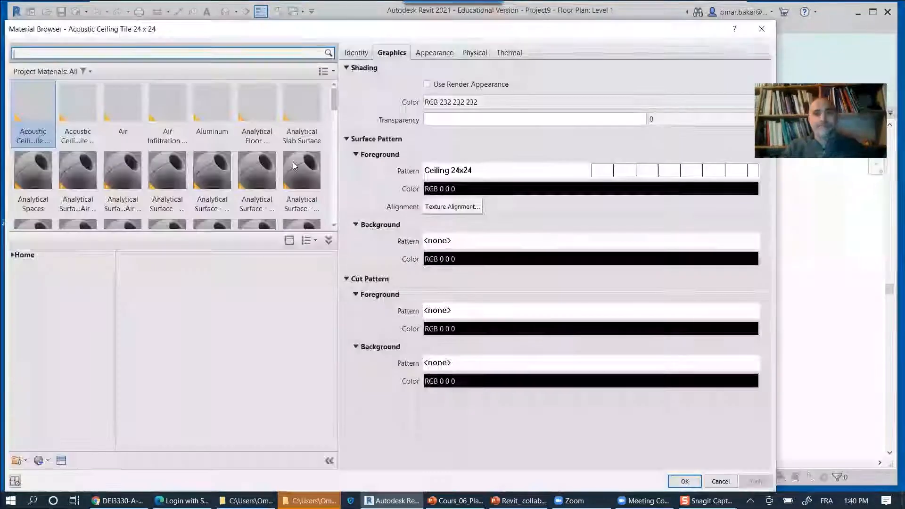
scroll(250, 155, "down", 1)
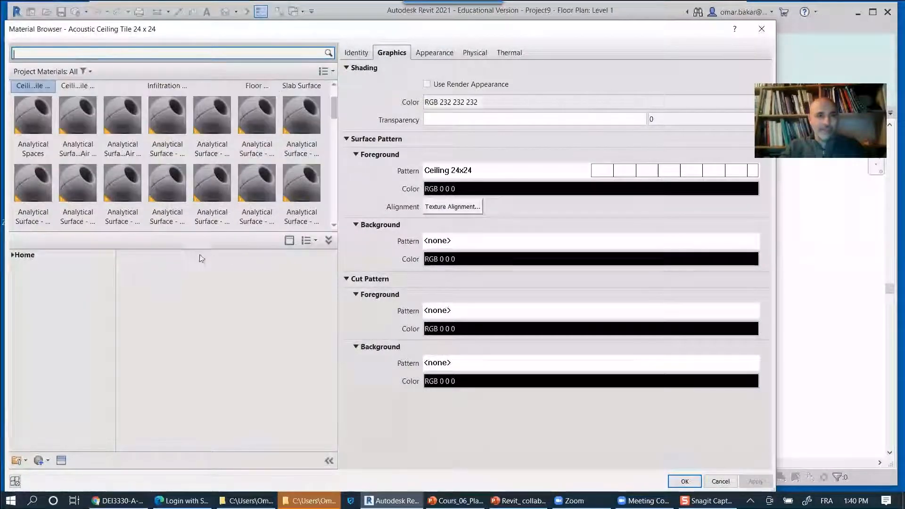
left_click(17, 255)
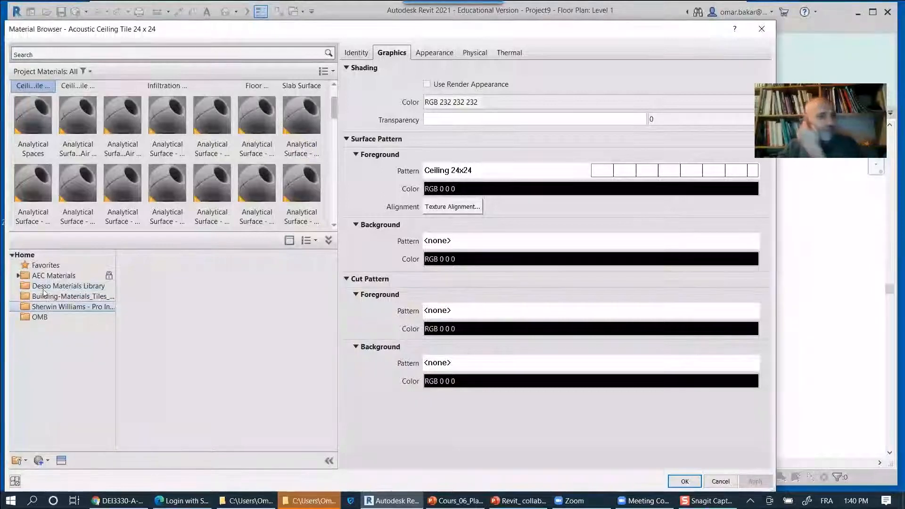
left_click(18, 276)
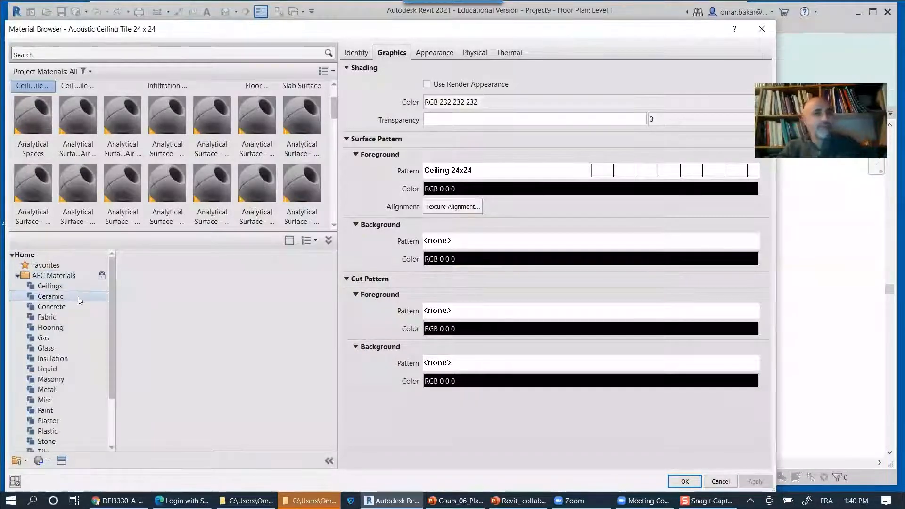
scroll(112, 344, "down", 1)
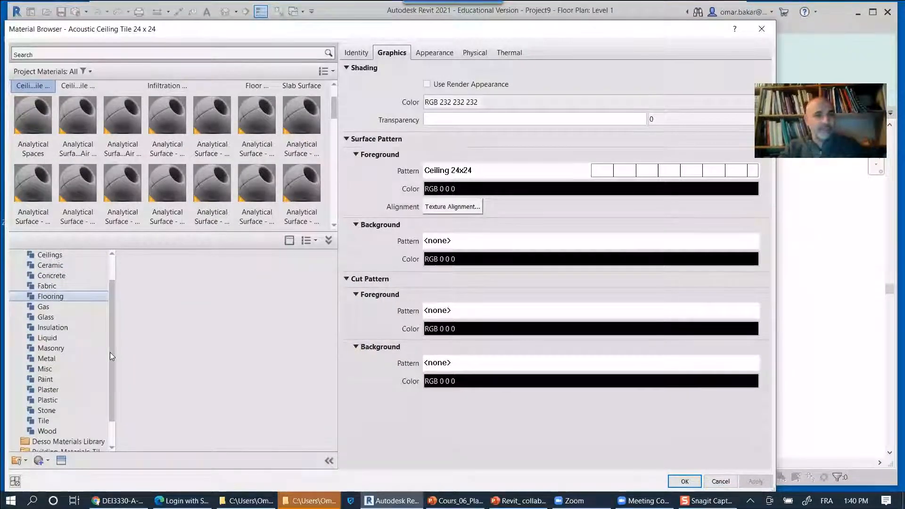
left_click(52, 430)
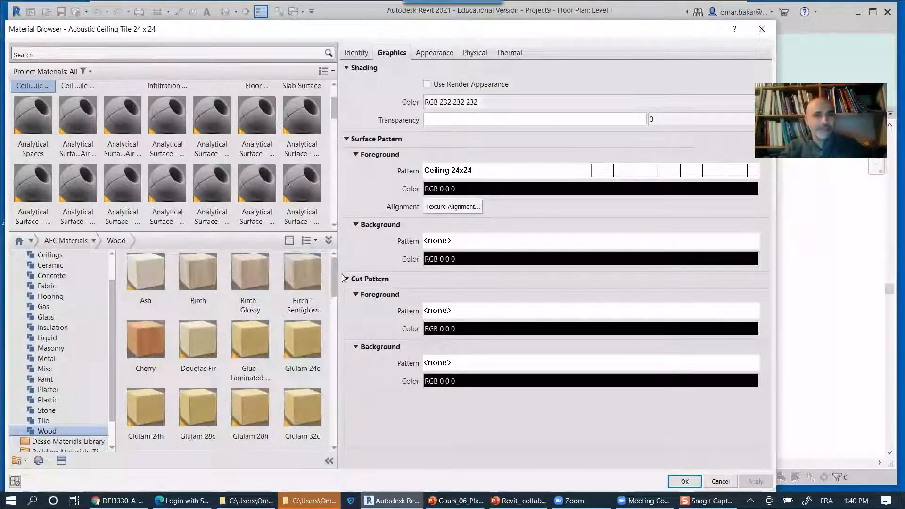
left_click_drag(335, 274, 331, 336)
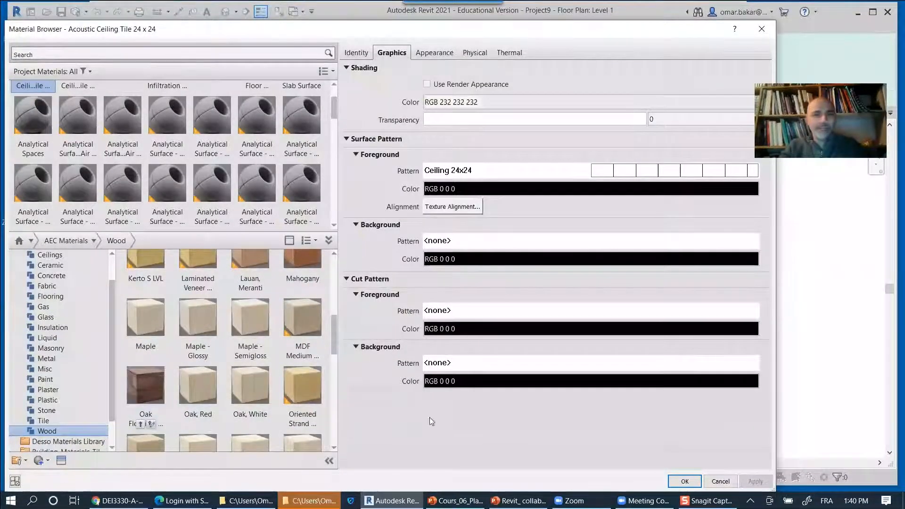
left_click(686, 481)
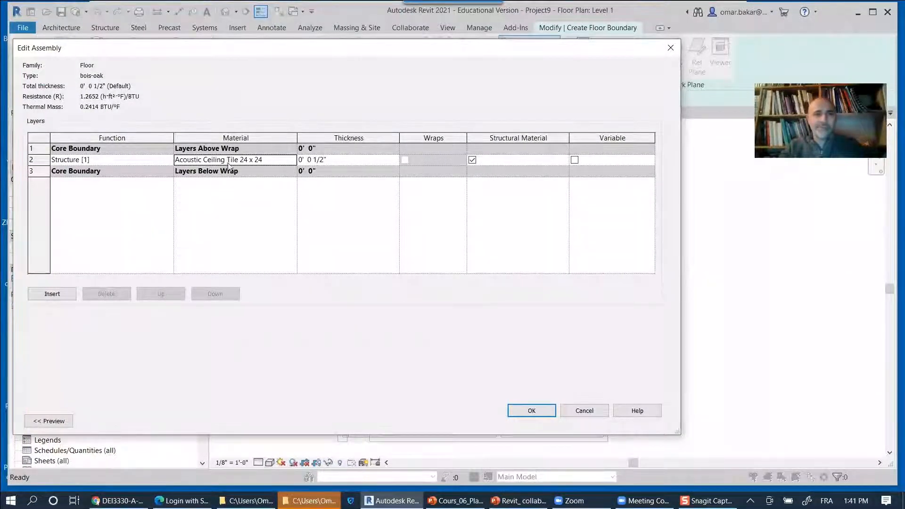
Add Oak Flooring, Espresso from the AEC Materials Wood category to the project and assign it to the structural layer.
left_click(292, 162)
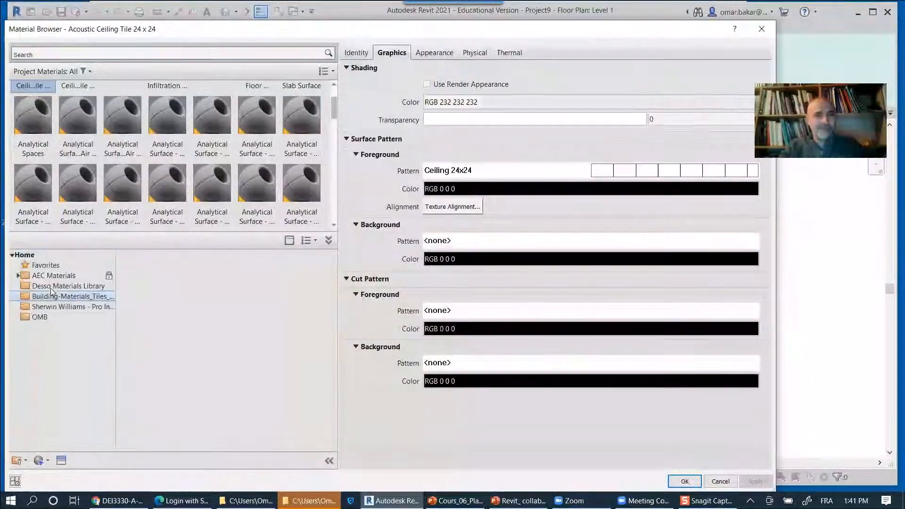
left_click(18, 276)
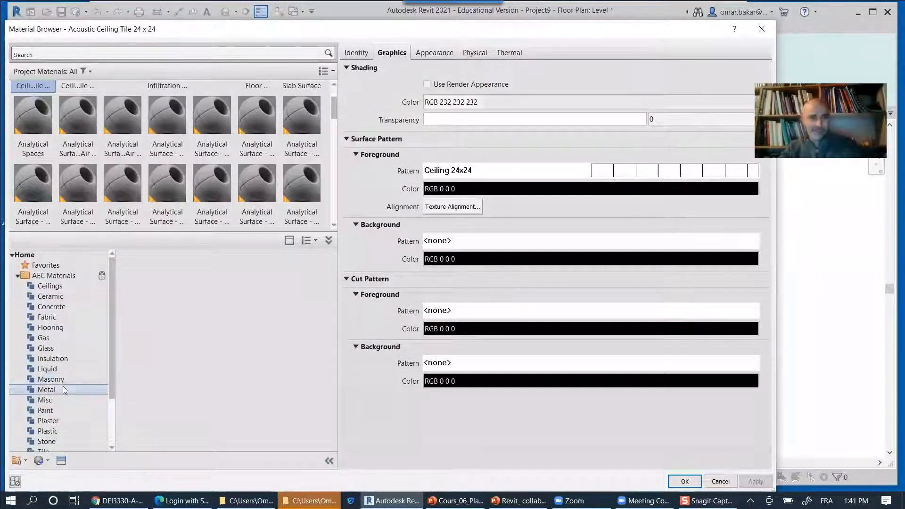
scroll(57, 400, "down", 2)
left_click(46, 400)
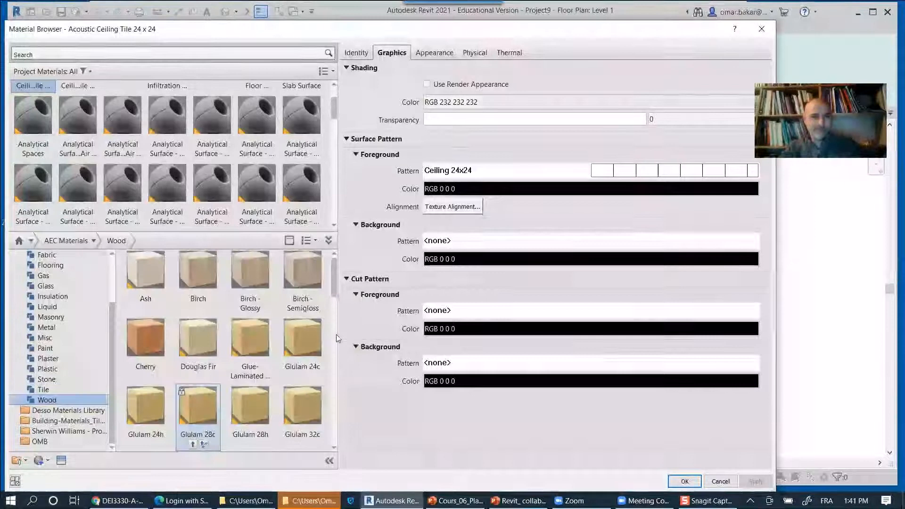
scroll(335, 297, "down", 1)
scroll(283, 354, "down", 3)
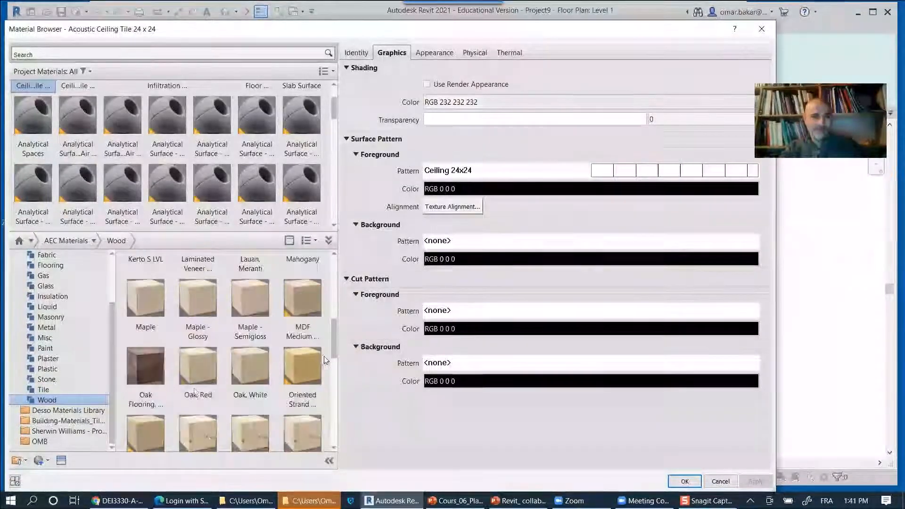
scroll(142, 368, "down", 1)
left_click(143, 369)
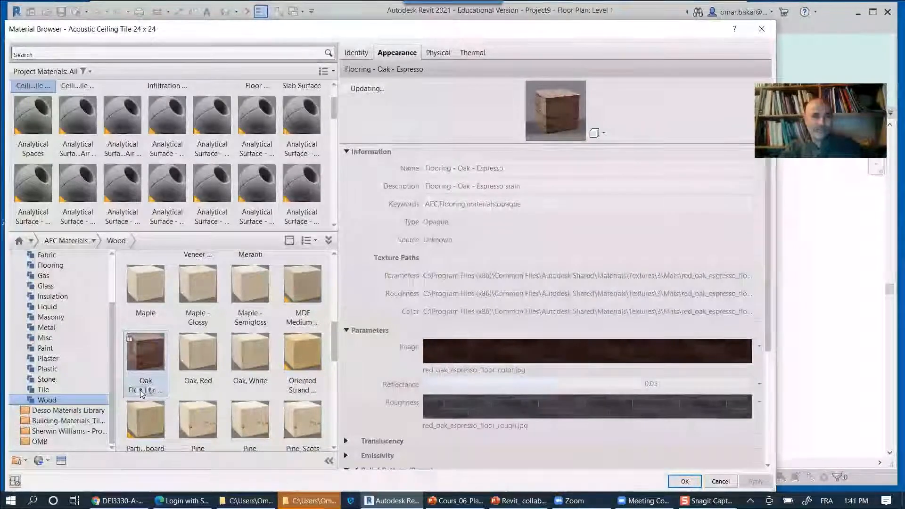
left_click(140, 389)
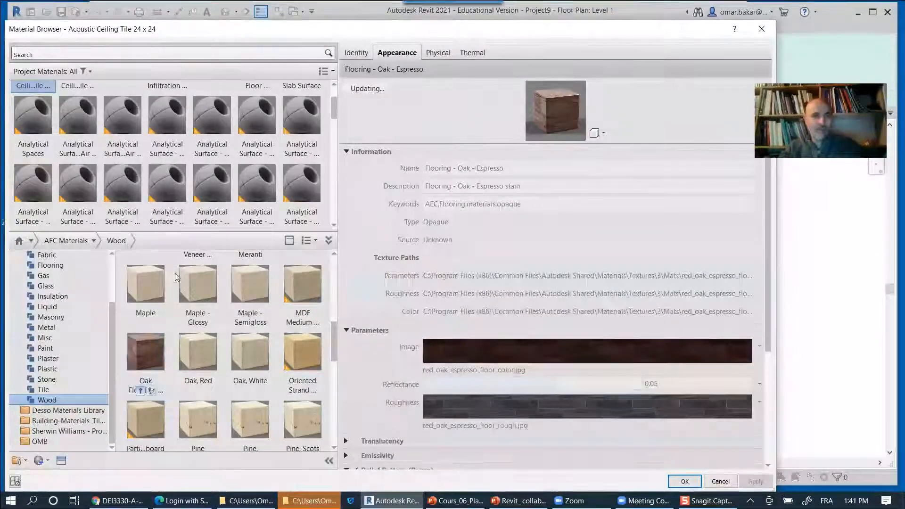
scroll(302, 128, "down", 1)
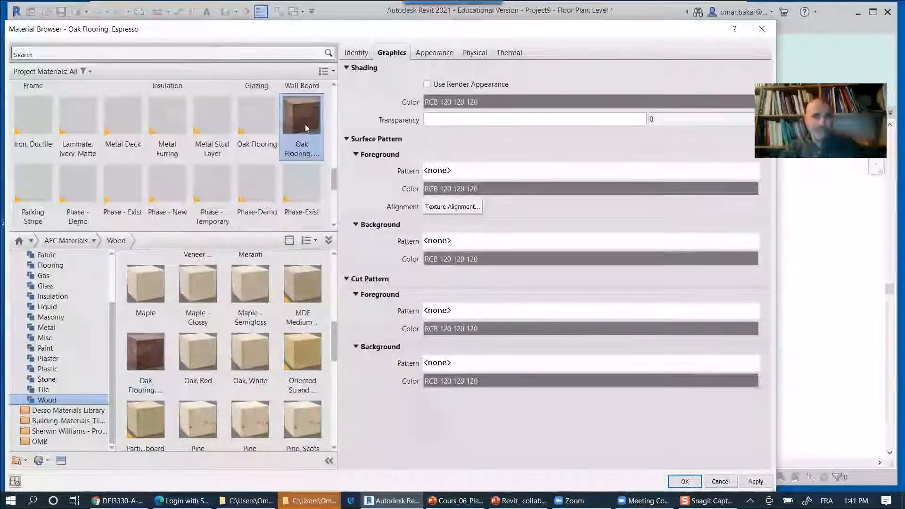
left_click(685, 480)
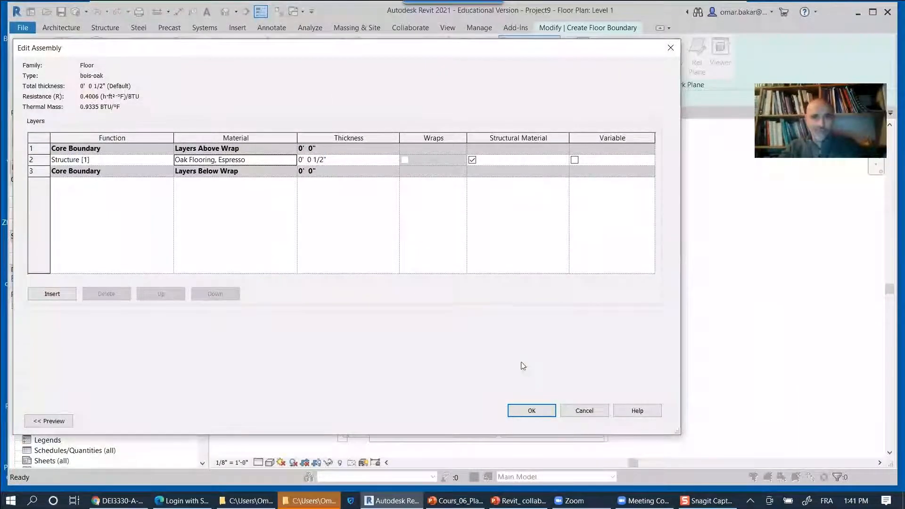
Accept the bois-oak type settings and finish the floor boundary sketch.
left_click(544, 415)
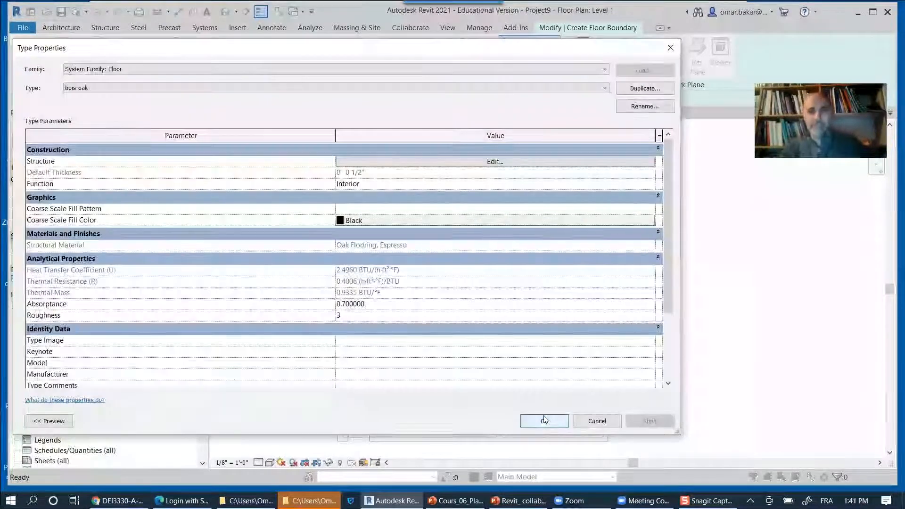
left_click(546, 421)
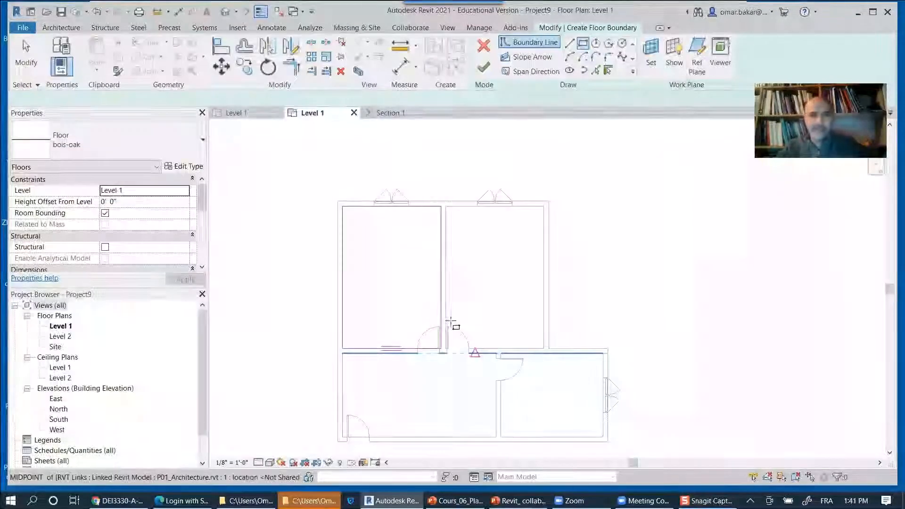
left_click(483, 67)
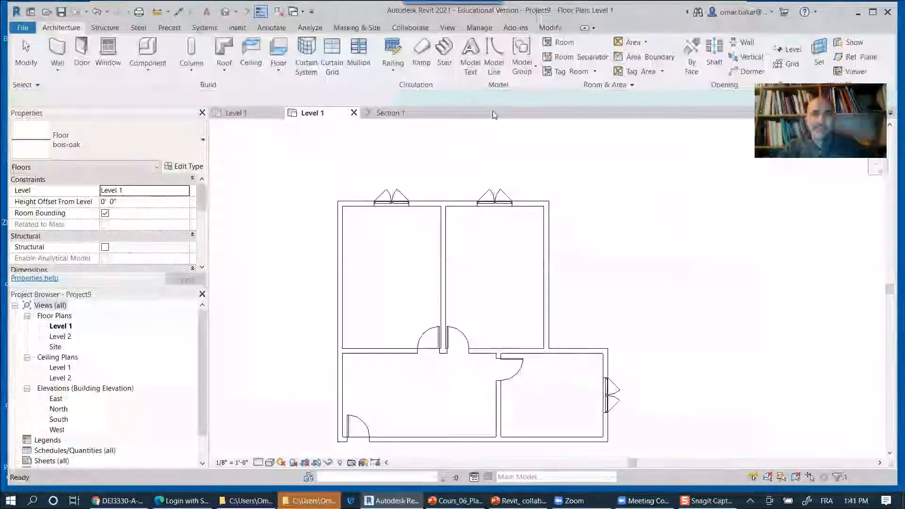
Set the new bois-oak floor's height offset from Level 1 to 0' 0 1/2".
left_click(28, 60)
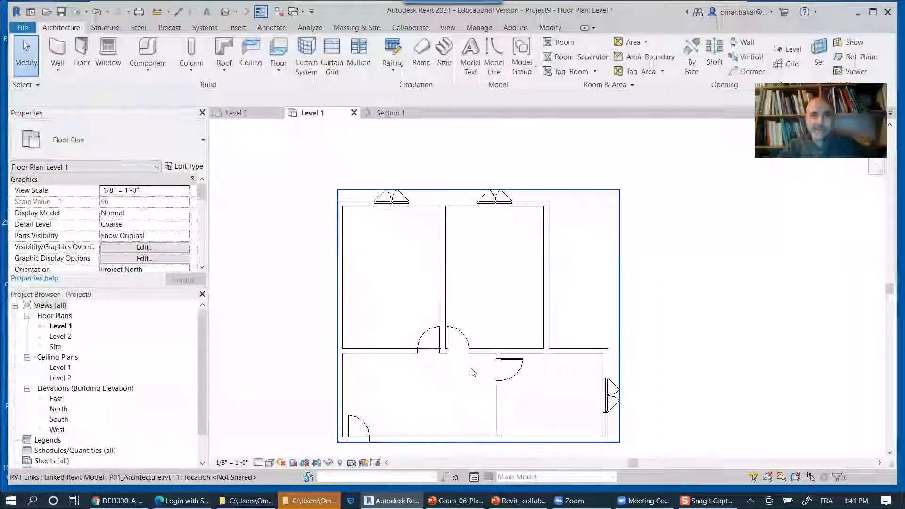
left_click(436, 344)
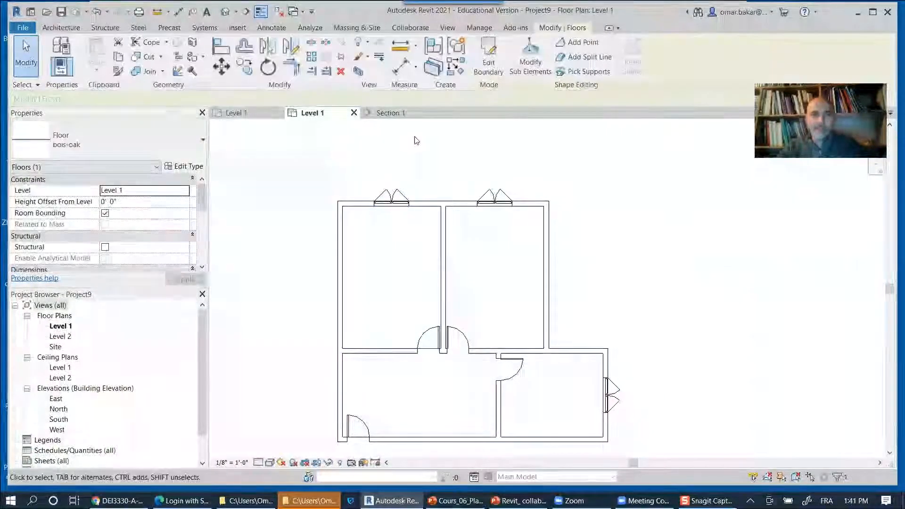
left_click(113, 201)
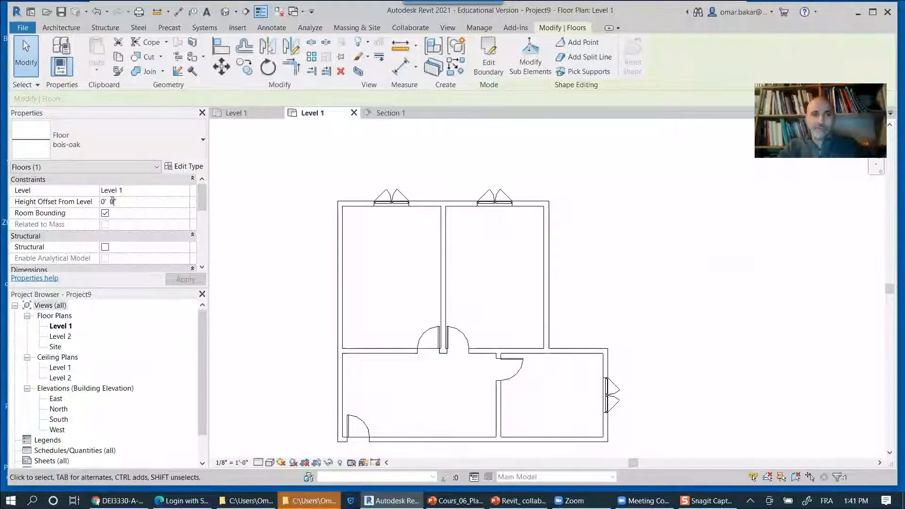
type("1/2")
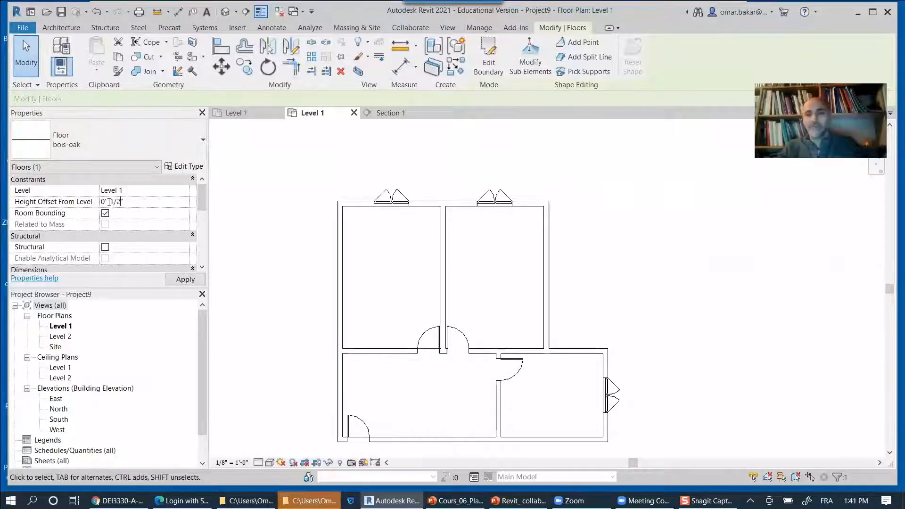
key("Return")
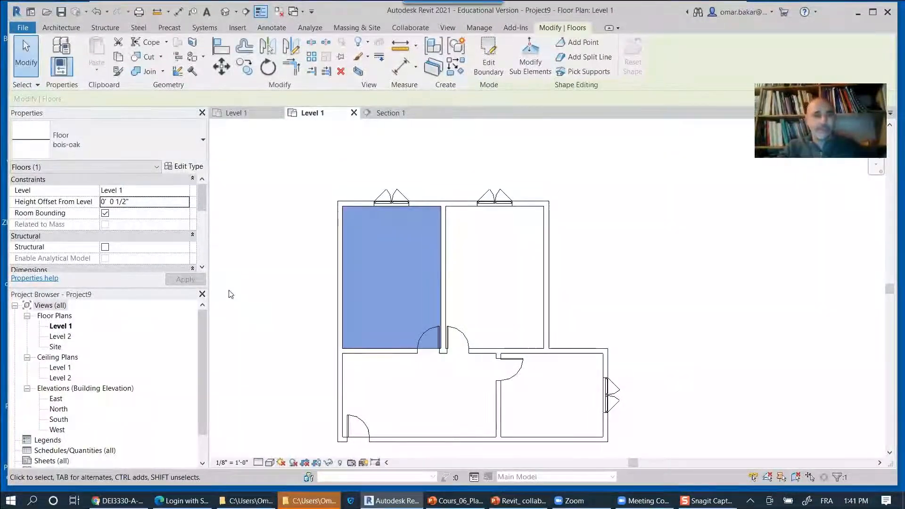
left_click(250, 325)
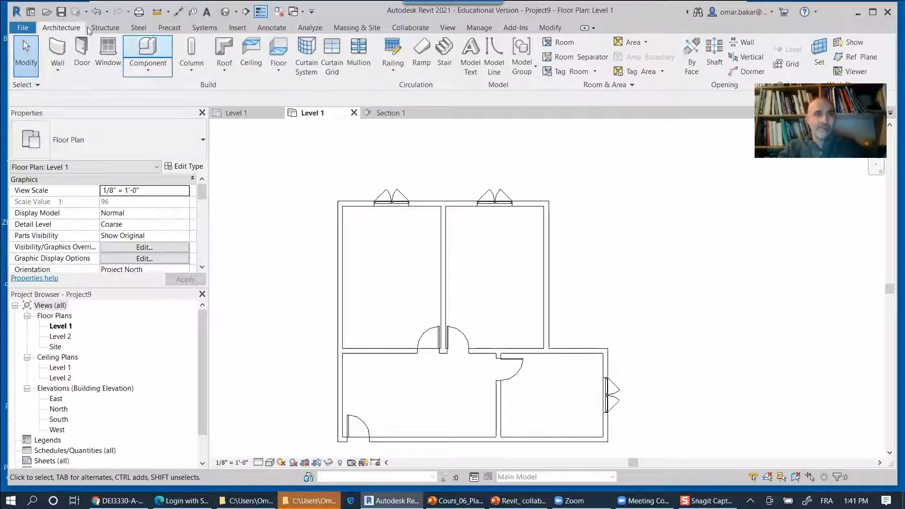
Place a 60" x 30" Desk on Level 1 inside the plan's upper-left room, with its long side vertical.
left_click(147, 54)
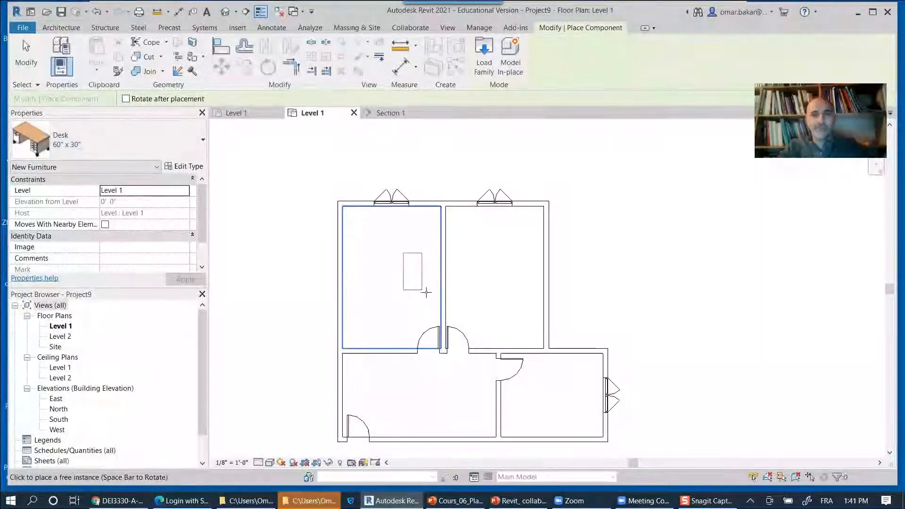
key("space")
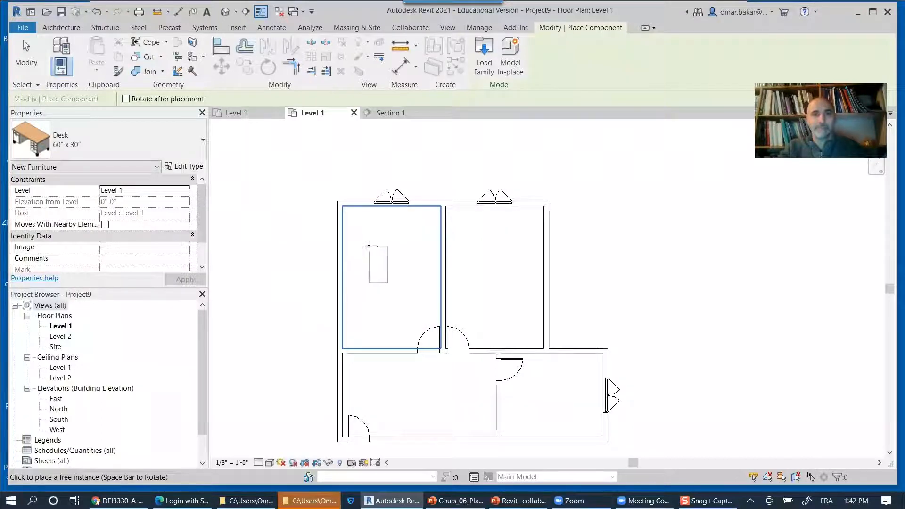
left_click(377, 264)
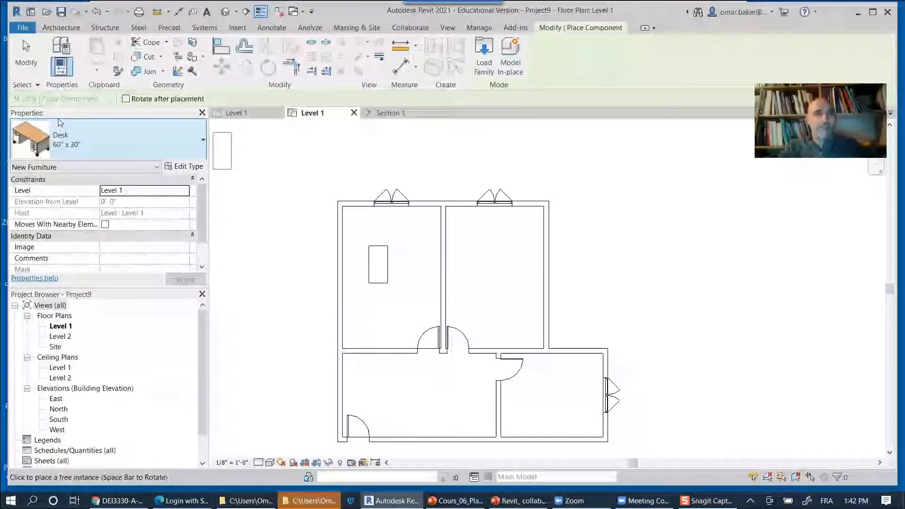
left_click(173, 149)
scroll(124, 311, "down", 5)
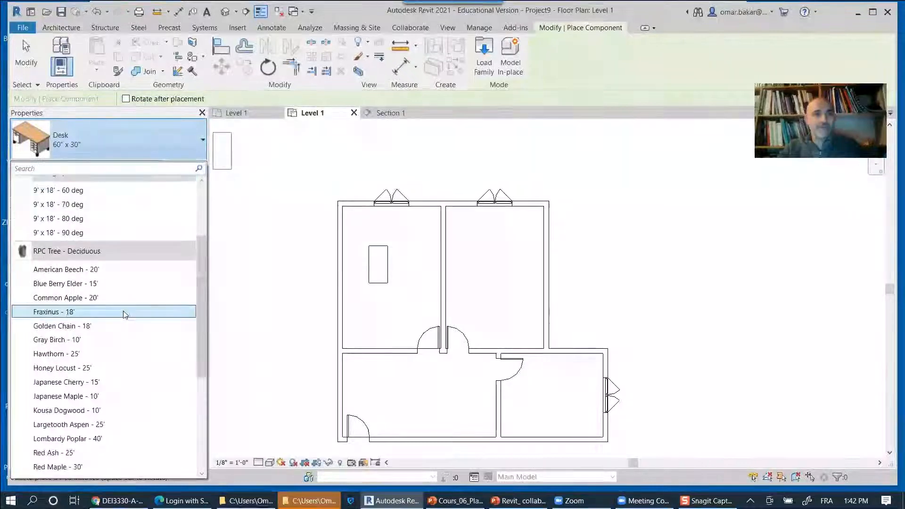
scroll(123, 310, "down", 2)
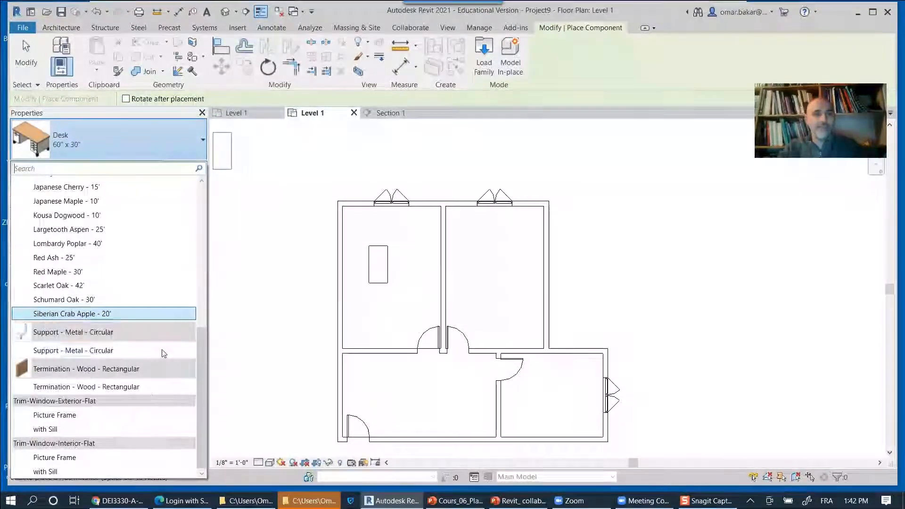
scroll(157, 366, "up", 4)
scroll(157, 366, "up", 3)
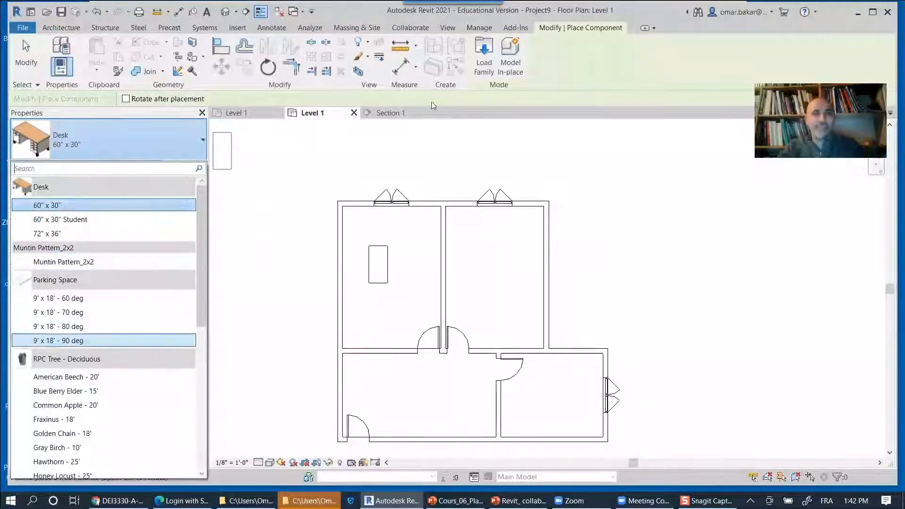
Load the Chair-Task Arms family from the Seating folder and place one chair beside the desk's left edge in the upper-left room.
left_click(483, 60)
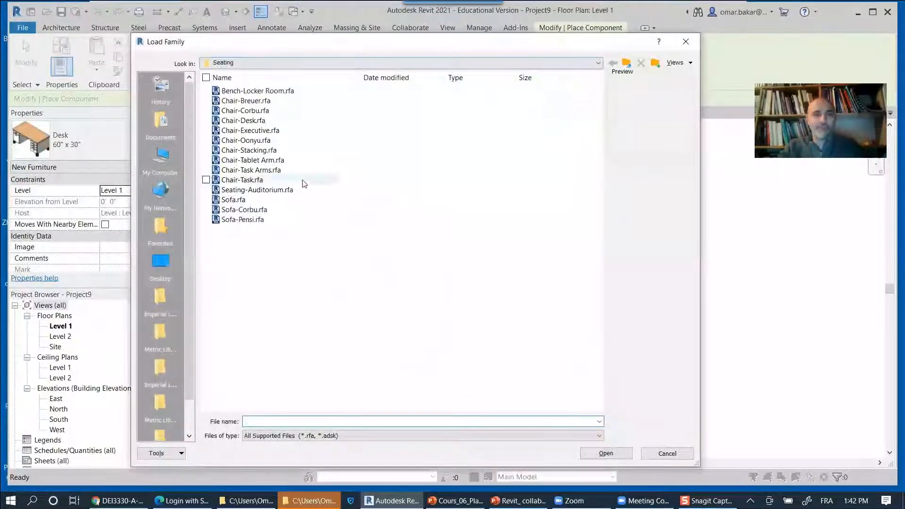
left_click(269, 143)
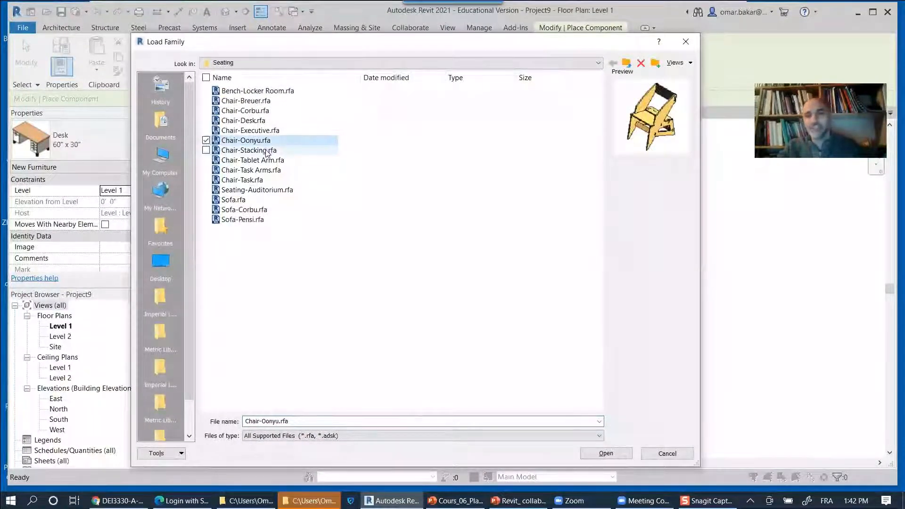
key("Down")
key("Down")
key("Down")
key("Down")
key("Up")
left_click(613, 450)
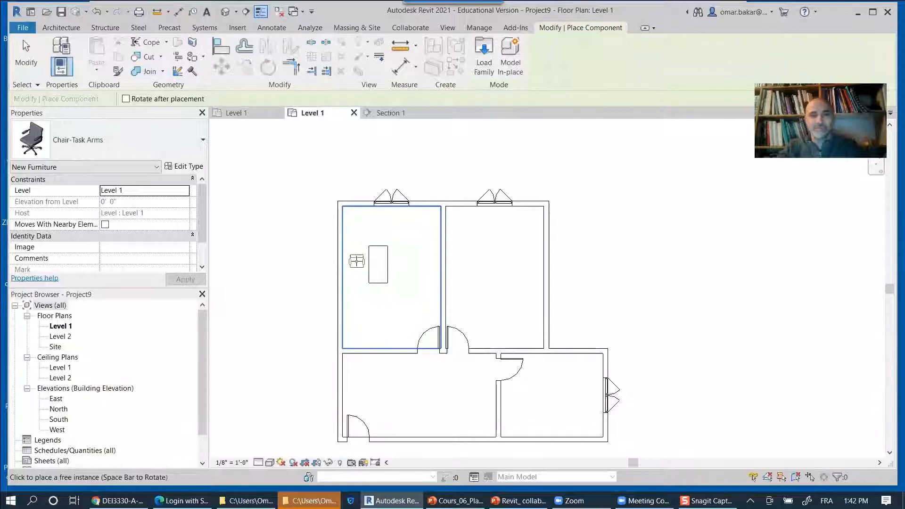
left_click(355, 265)
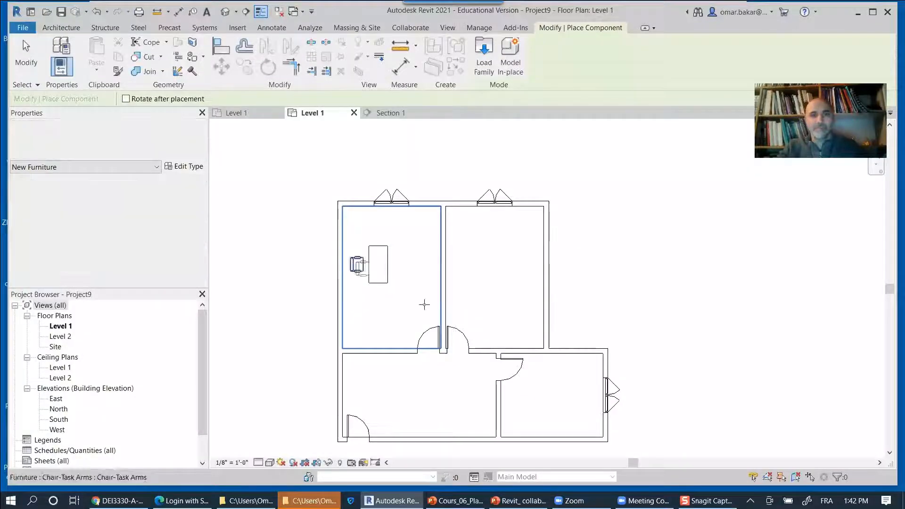
left_click(26, 52)
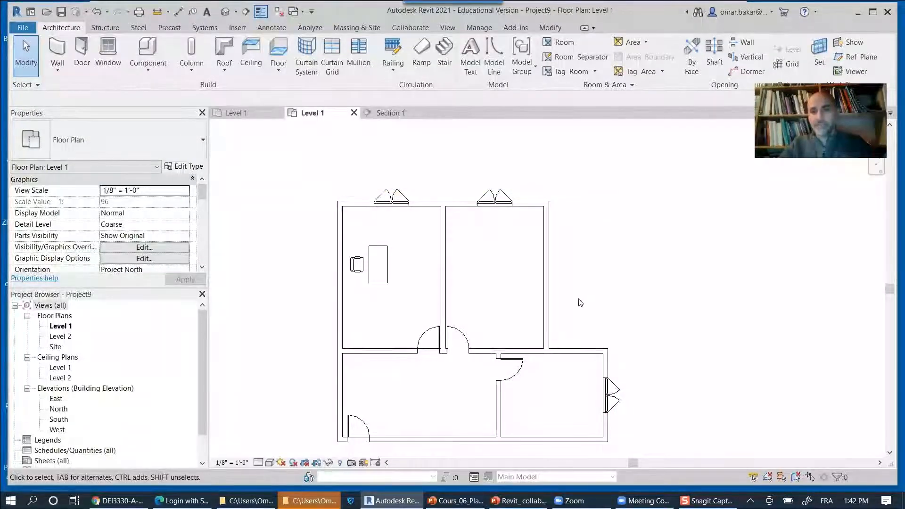
Save the project in the cours_6 folder under the existing project file's name, with its number changed to 02.
left_click(23, 27)
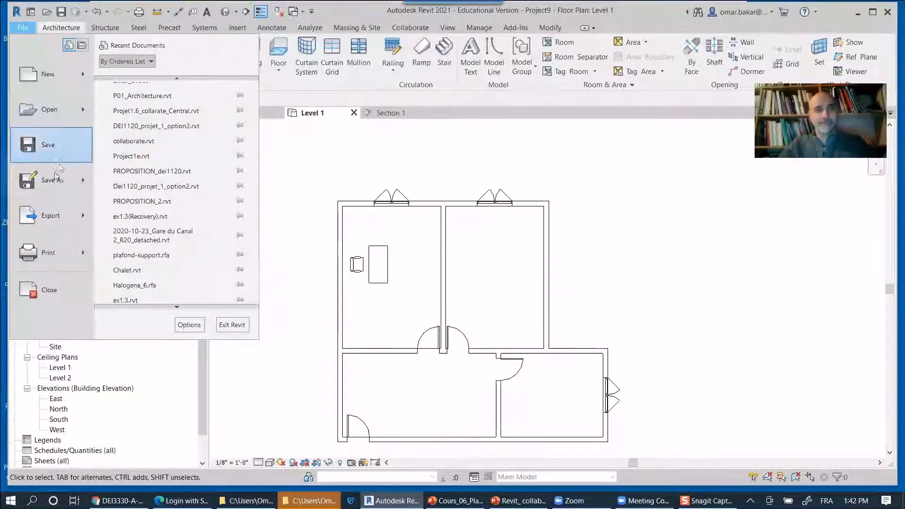
mouse_move(52, 183)
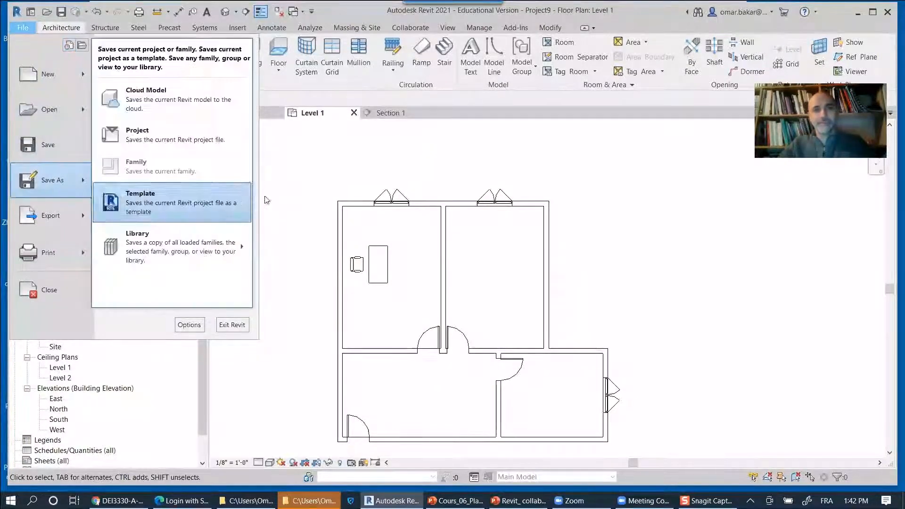
left_click(151, 129)
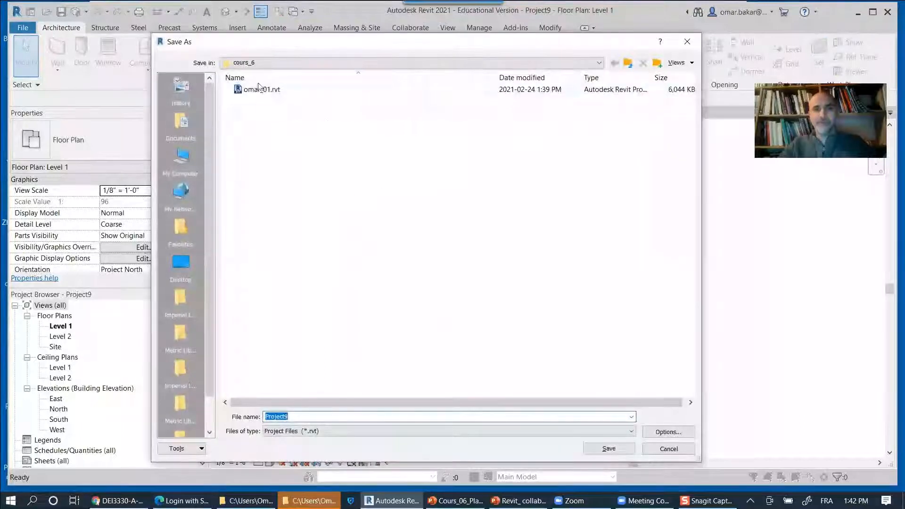
left_click(265, 90)
left_click(289, 417)
left_click(290, 416)
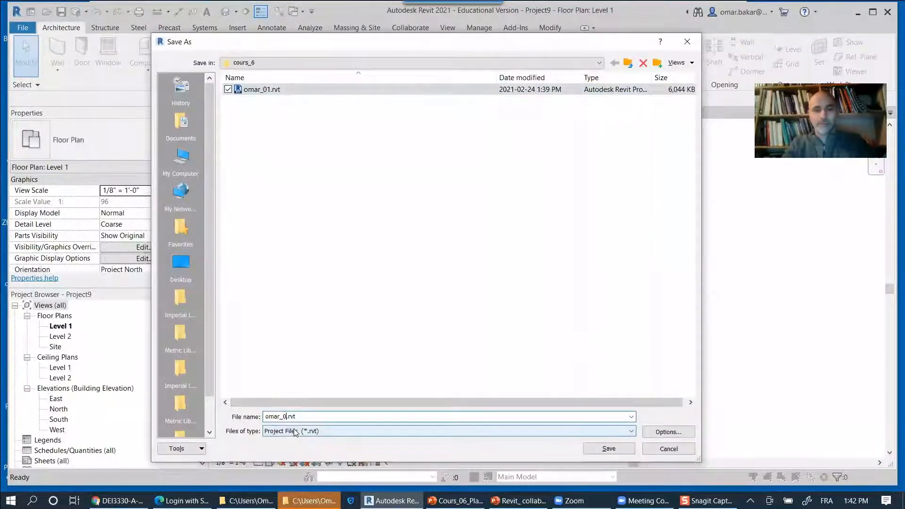
key("Return")
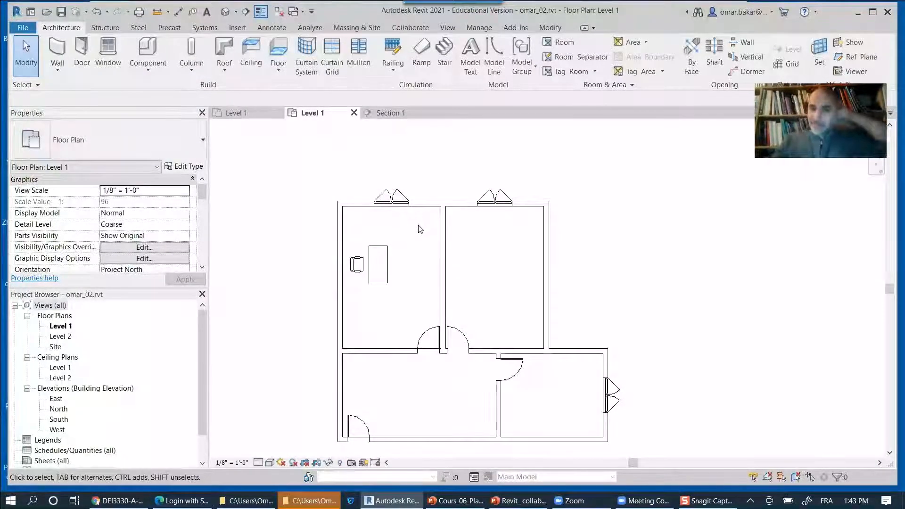
Try to link the 01 project file from cours_6 using Auto - Internal Origin to Internal Origin positioning.
left_click(238, 29)
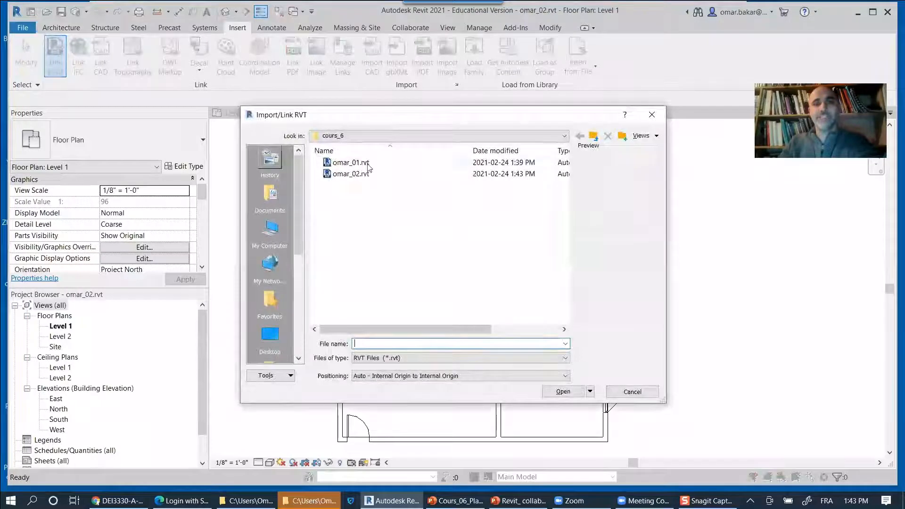
left_click(405, 162)
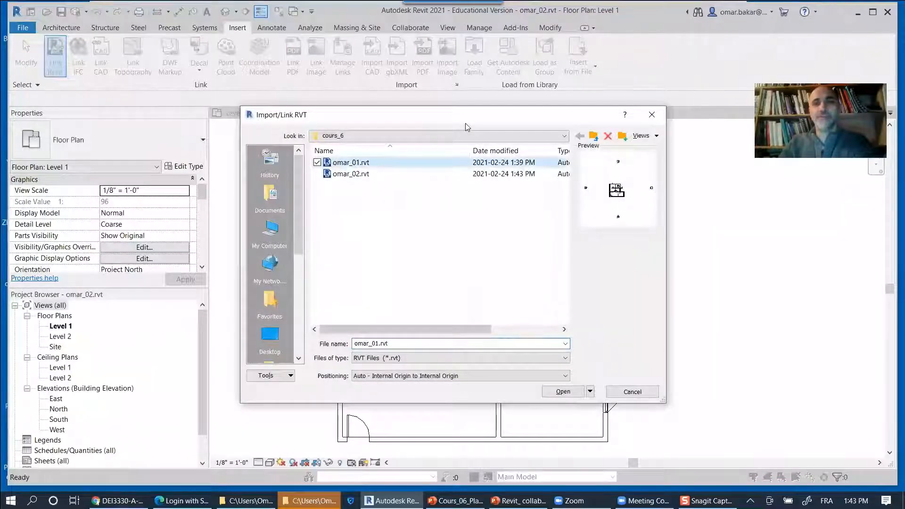
left_click_drag(465, 122, 324, 270)
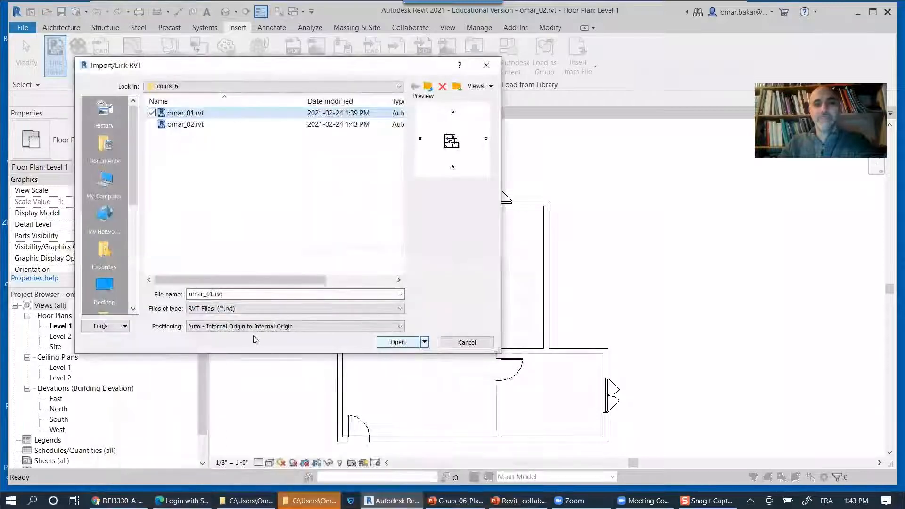
left_click(399, 342)
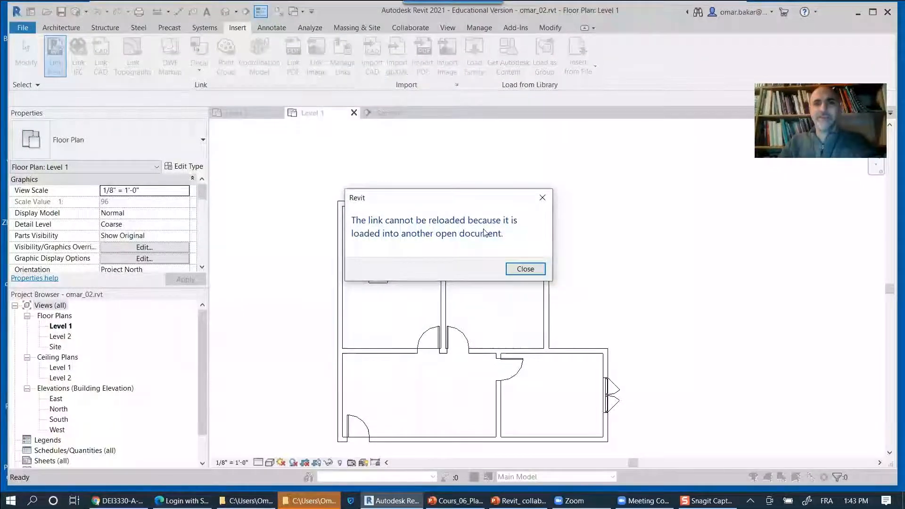
left_click(523, 269)
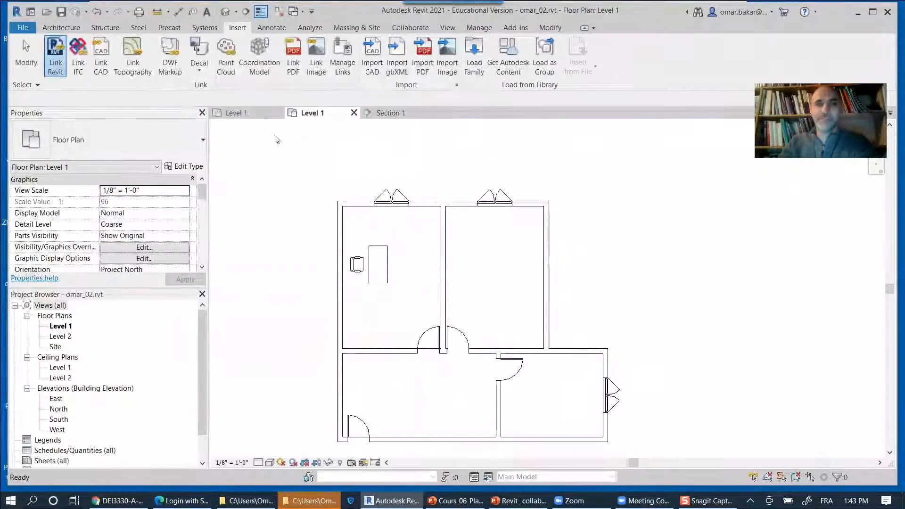
Close the 01 project by closing its Level 1 plan and Section 1 views.
left_click(255, 113)
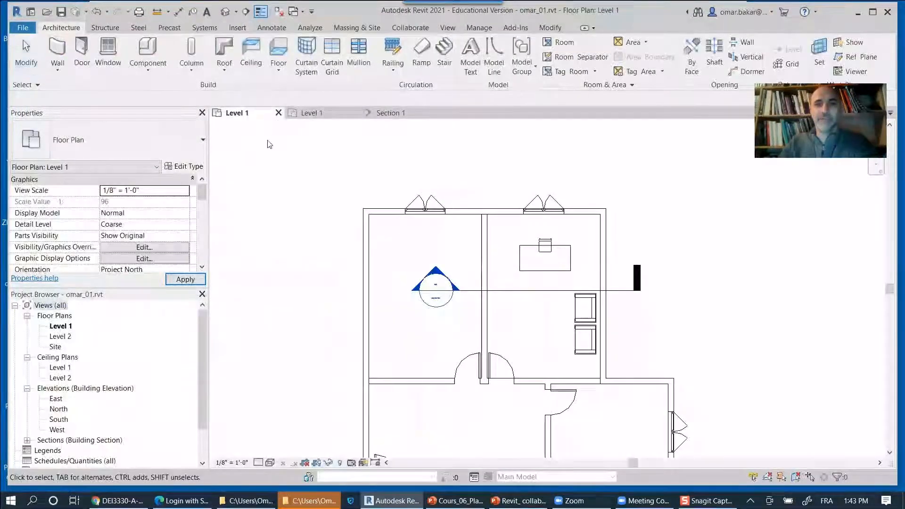
left_click(278, 114)
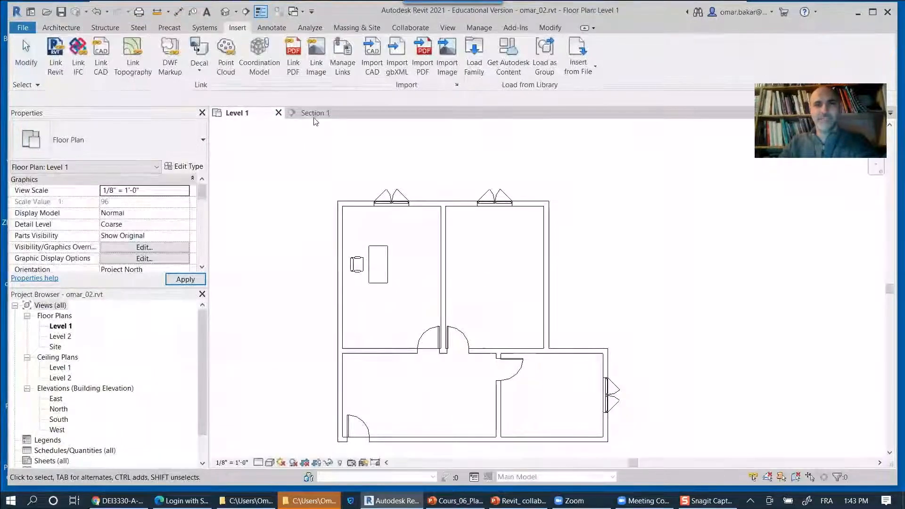
left_click(342, 116)
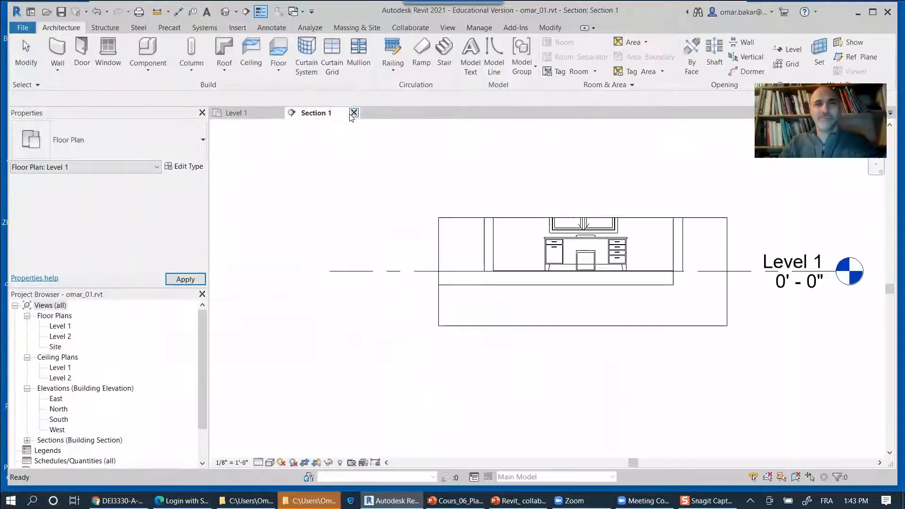
left_click(354, 113)
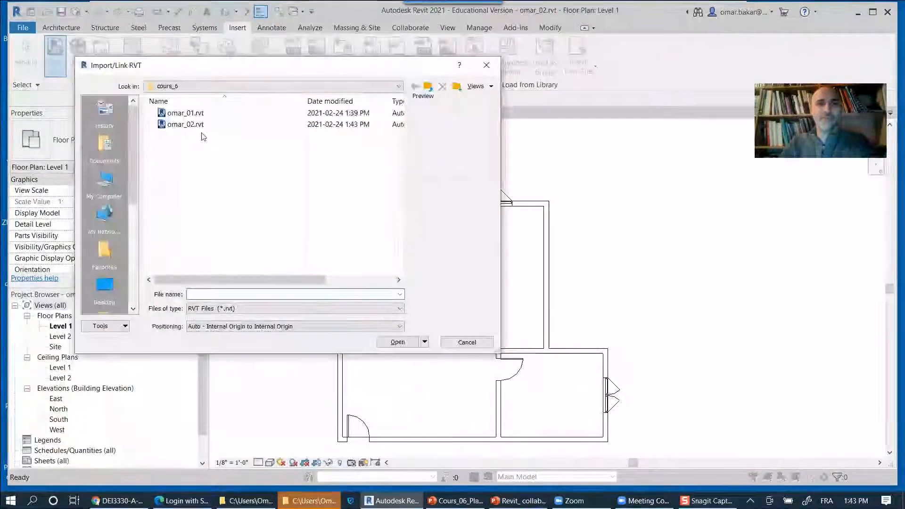
Link the 01 project file from cours_6 into the 02 project with Auto - Internal Origin to Internal Origin positioning.
left_click(185, 112)
left_click(397, 342)
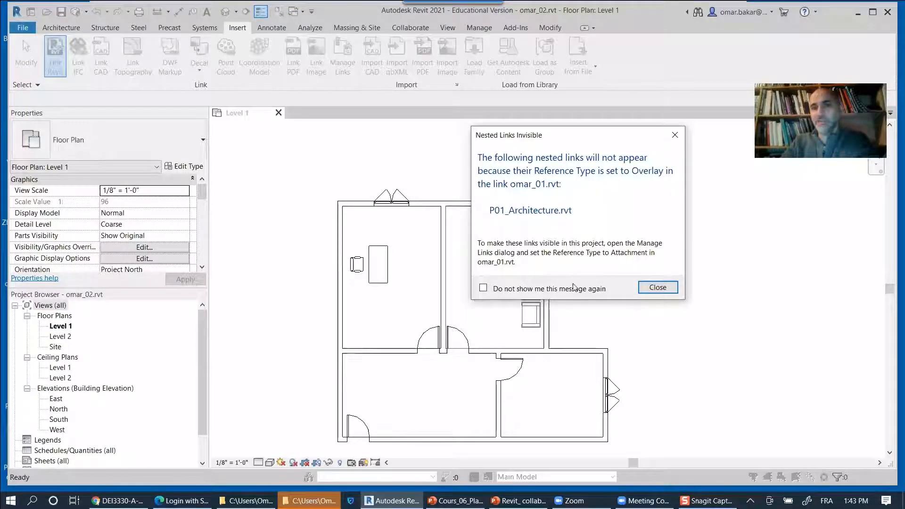
left_click(658, 288)
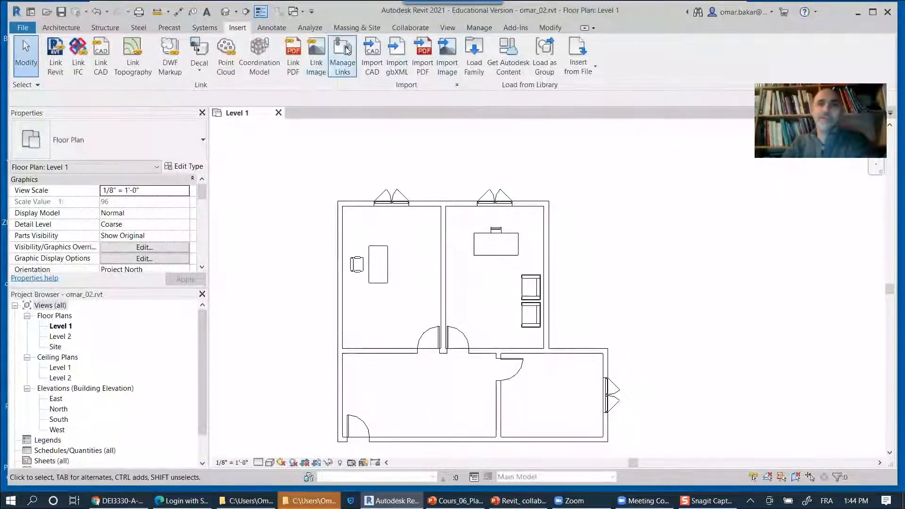
Set the reference type of the P01_Architecture.rvt link to Attachment and apply the link settings.
left_click(349, 62)
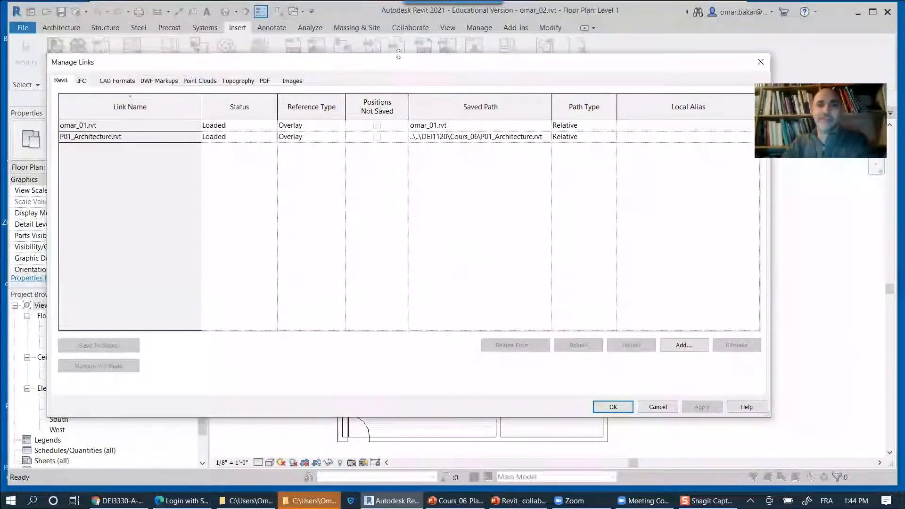
left_click(87, 125)
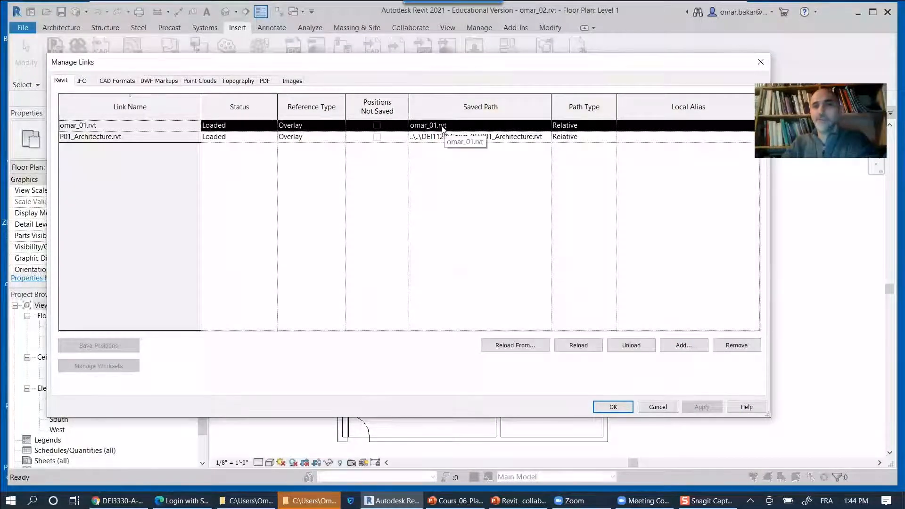
left_click(80, 137)
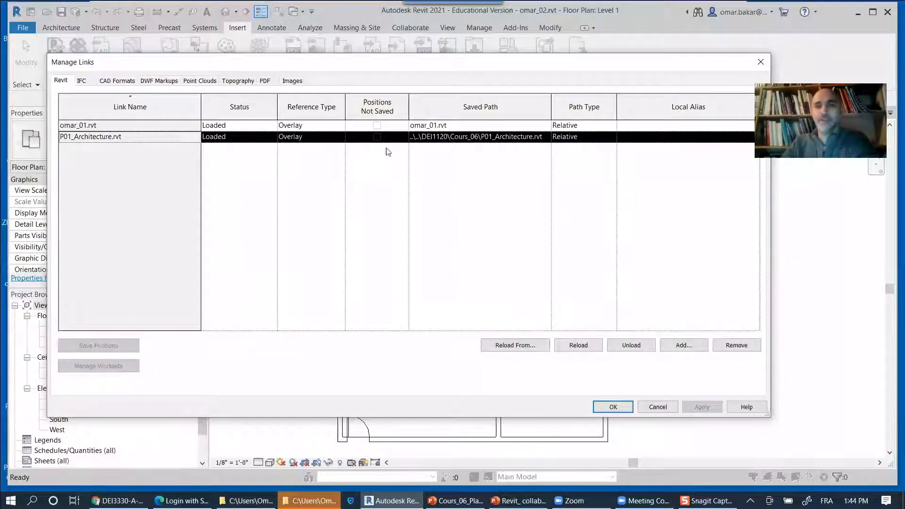
left_click(291, 137)
left_click(338, 137)
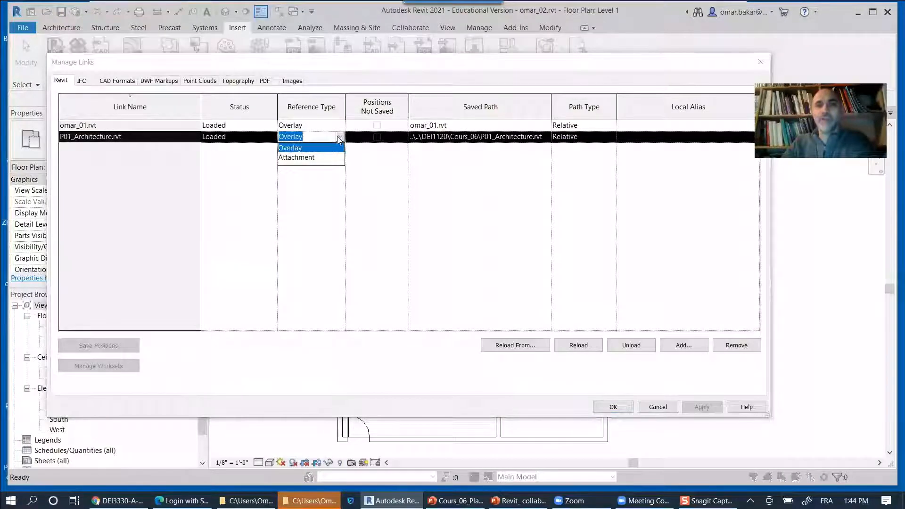
left_click(302, 158)
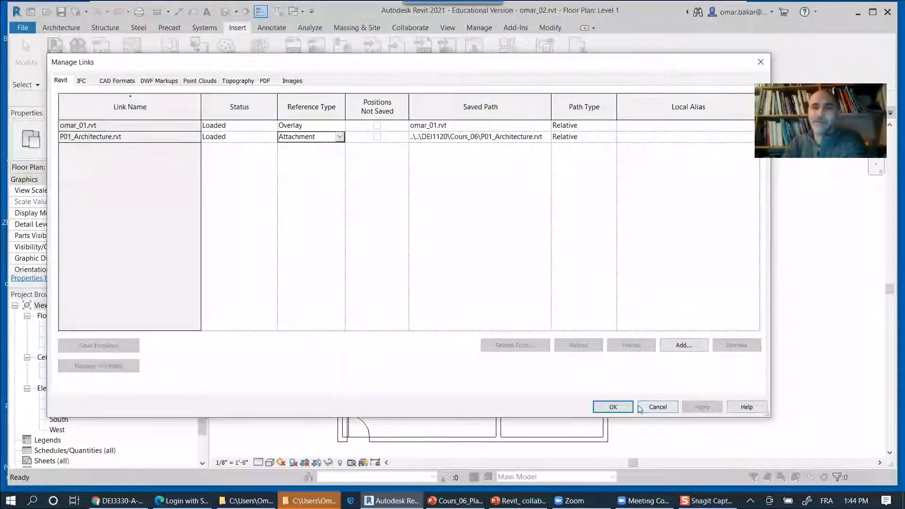
left_click(613, 406)
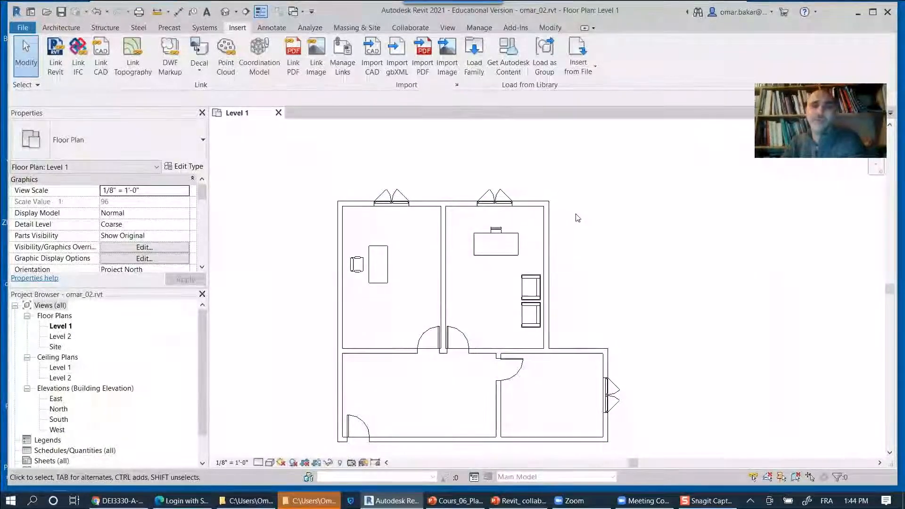
Select the linked 01 model in the upper-right room and the project's own floor in the upper-left room to compare them.
left_click(486, 252)
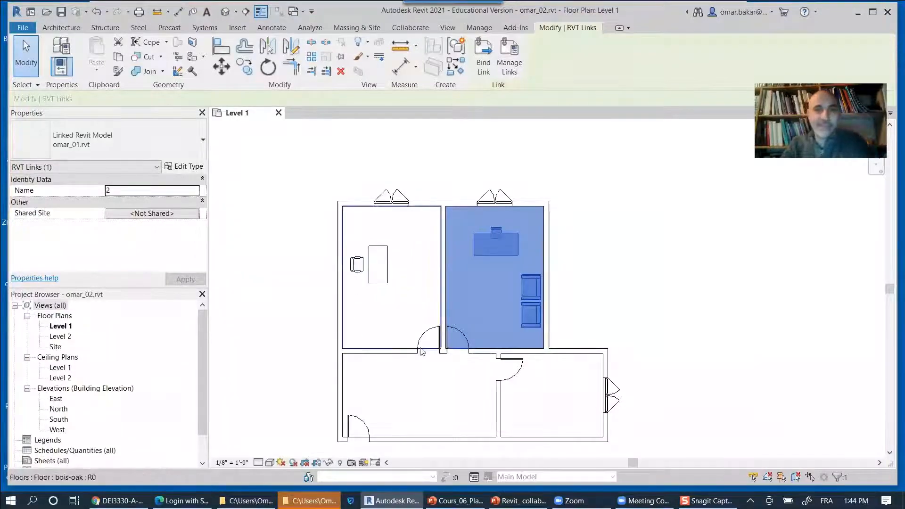
left_click(425, 351)
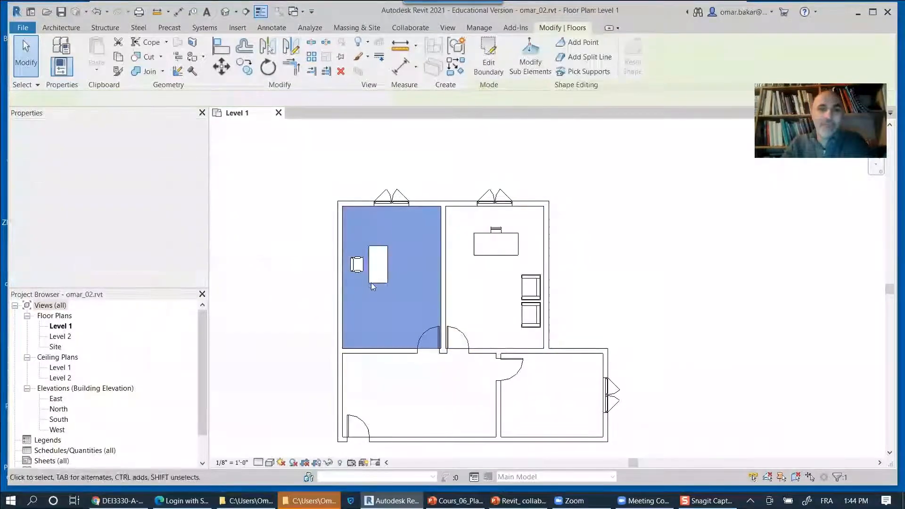
Clear the floor selection, check the Cours_06 and zoom folders in File Explorer, and minimize both folder windows.
left_click(645, 249)
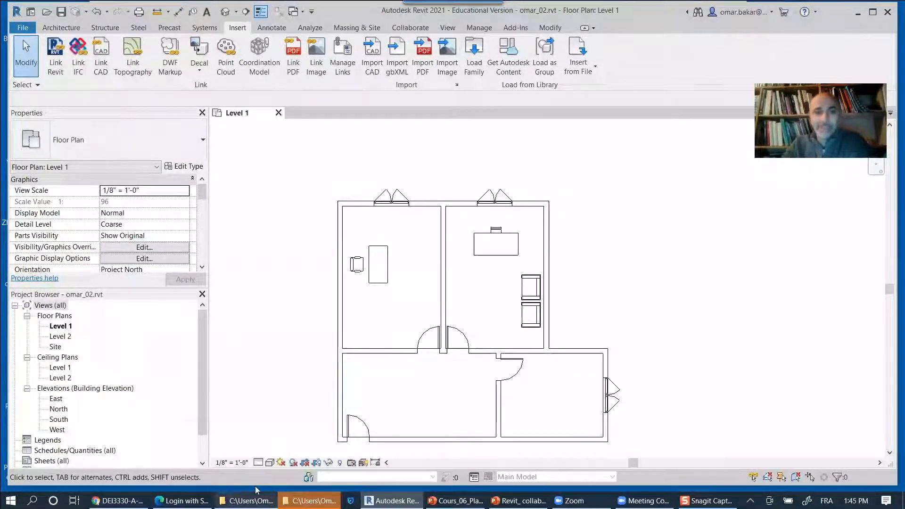
mouse_move(248, 501)
left_click(328, 459)
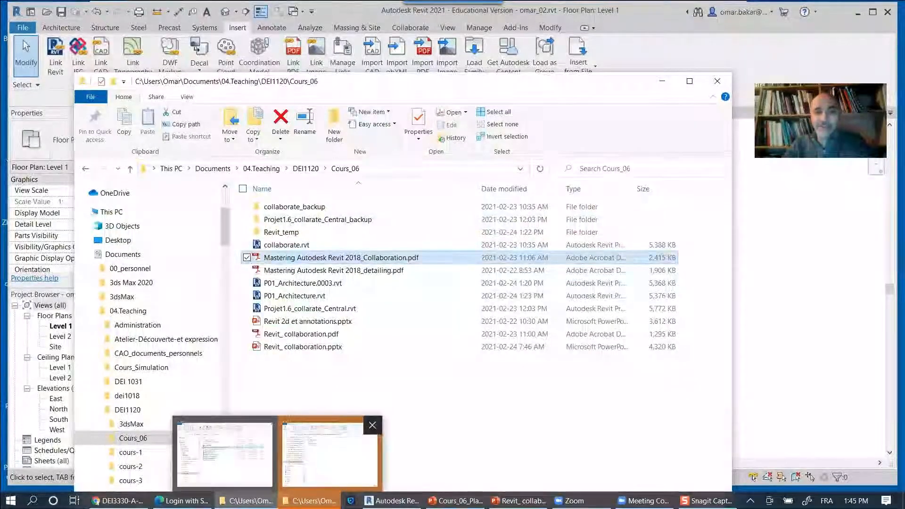
left_click(309, 500)
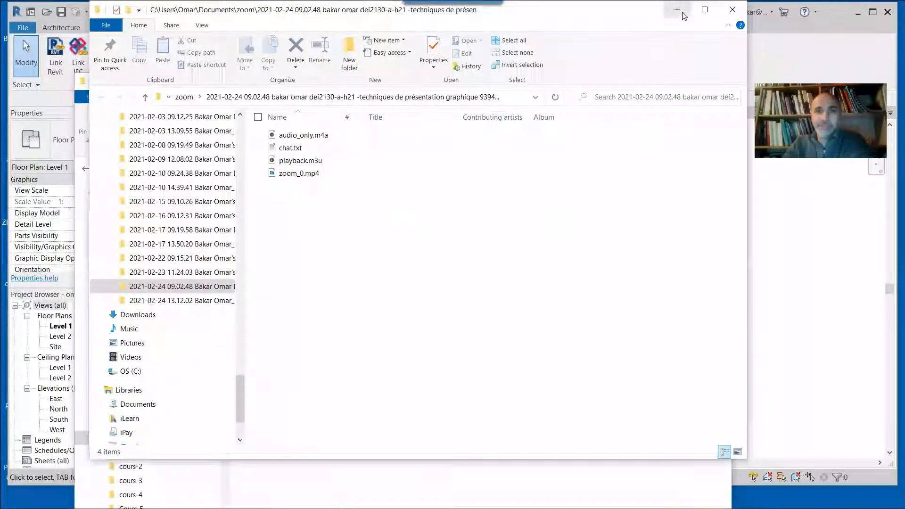
left_click(678, 9)
left_click(669, 88)
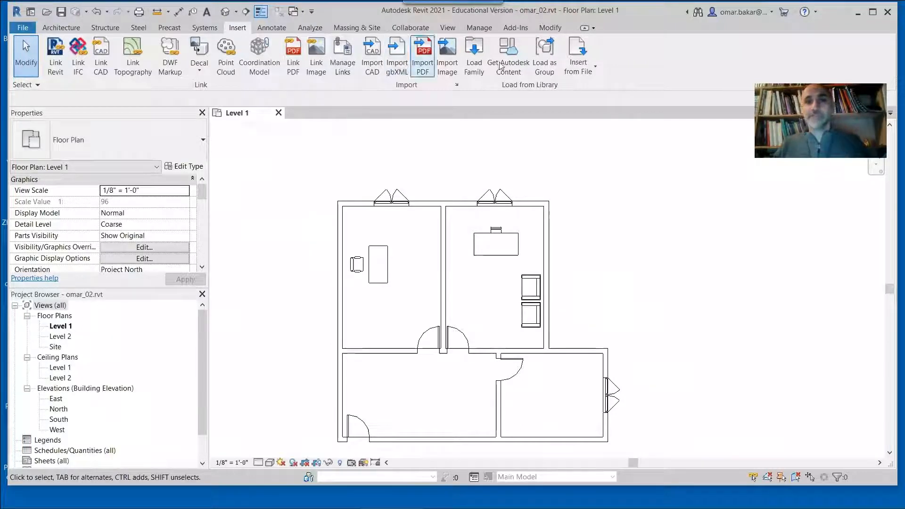
Reload the linked 01 project in the 02 project's link manager and accept the link settings.
left_click(337, 60)
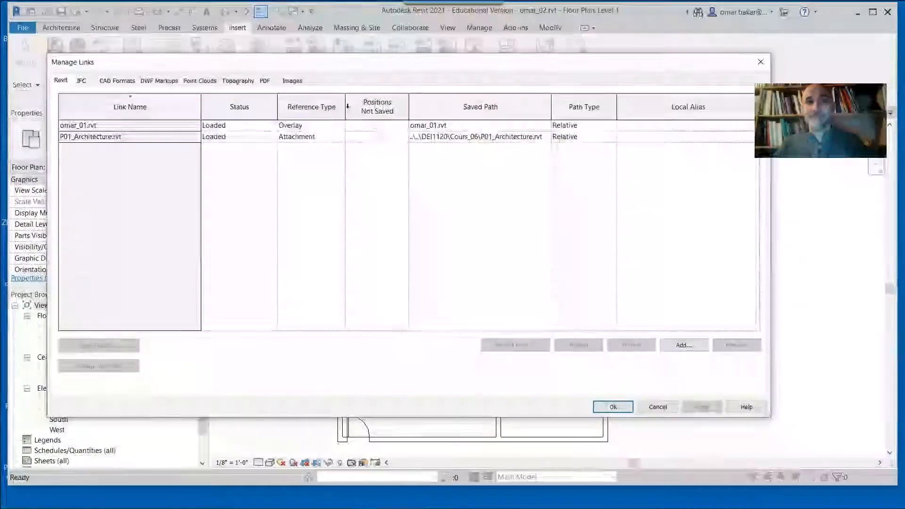
left_click(83, 125)
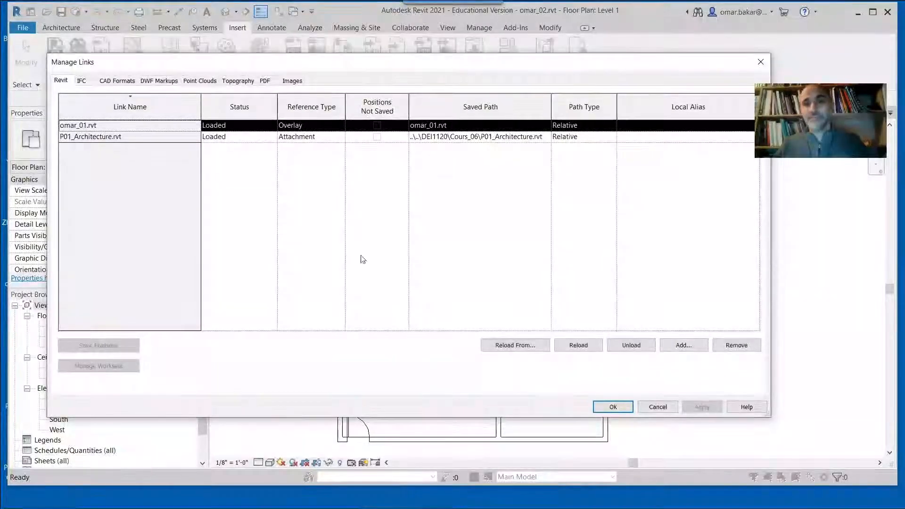
left_click(574, 351)
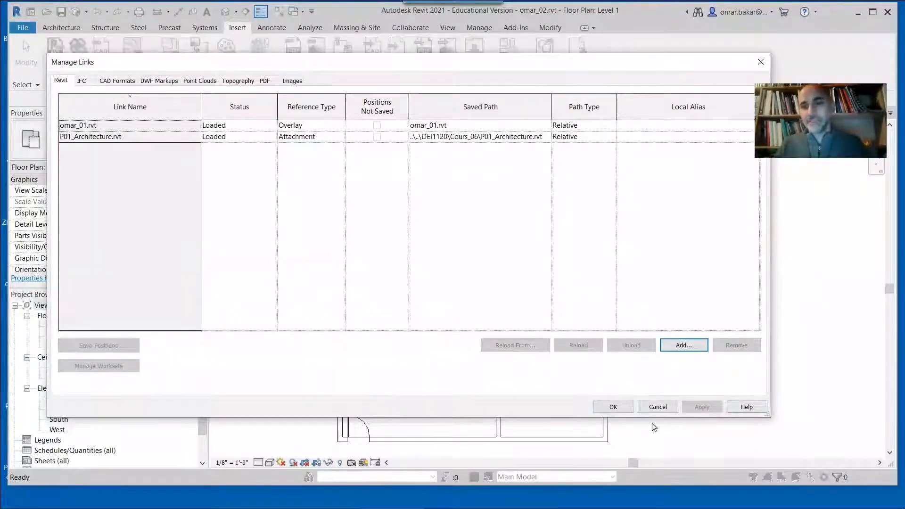
left_click(624, 409)
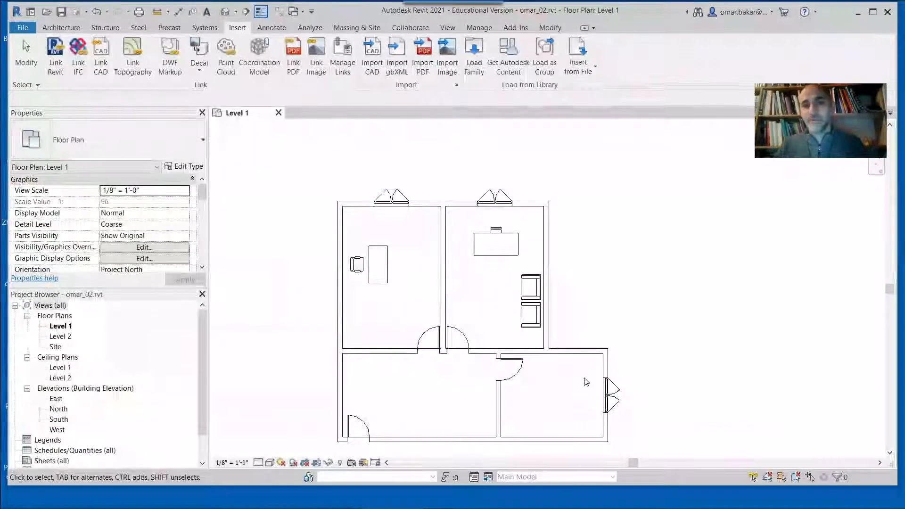
Close the 01 project's Level 1 plan and the 02 project's bureau-04 view, discarding the changes to both projects.
left_click(225, 11)
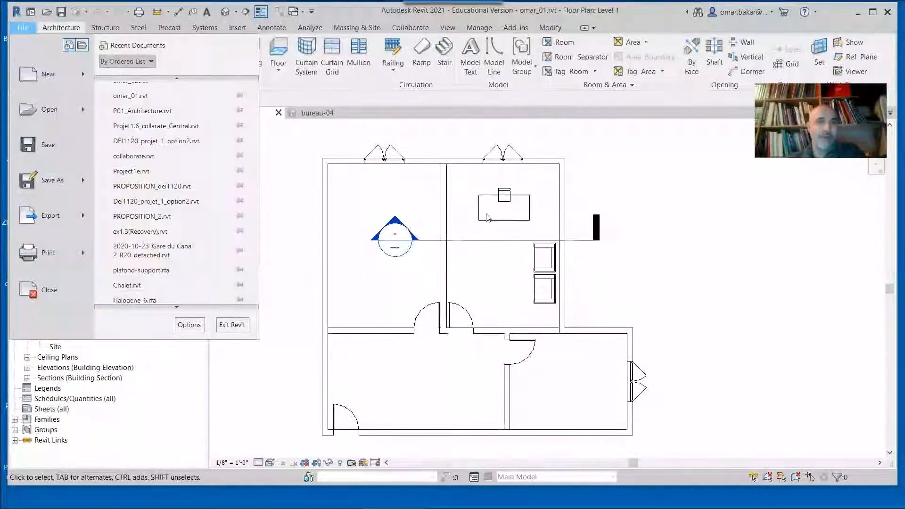
left_click(625, 256)
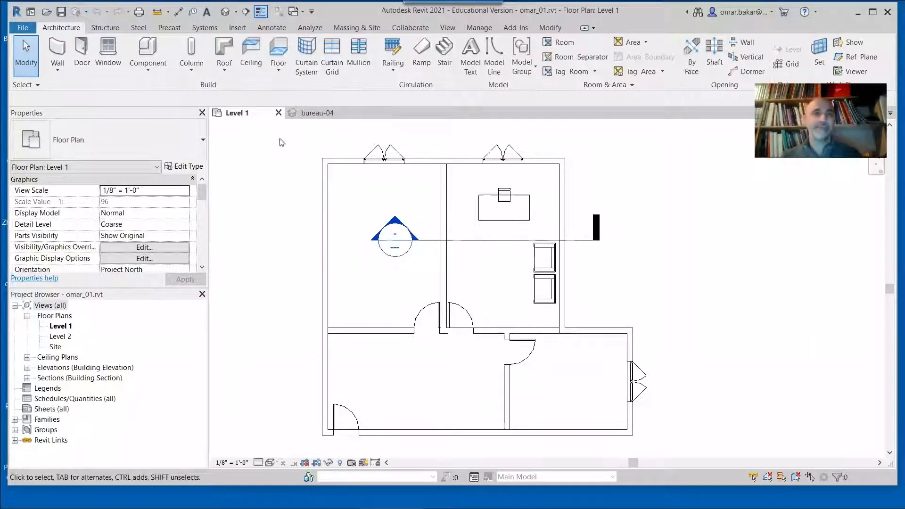
left_click(279, 112)
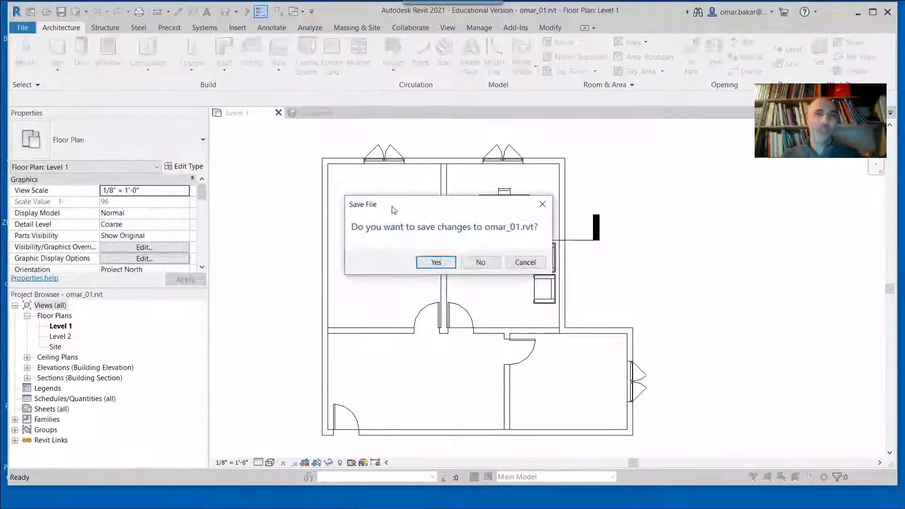
left_click(481, 263)
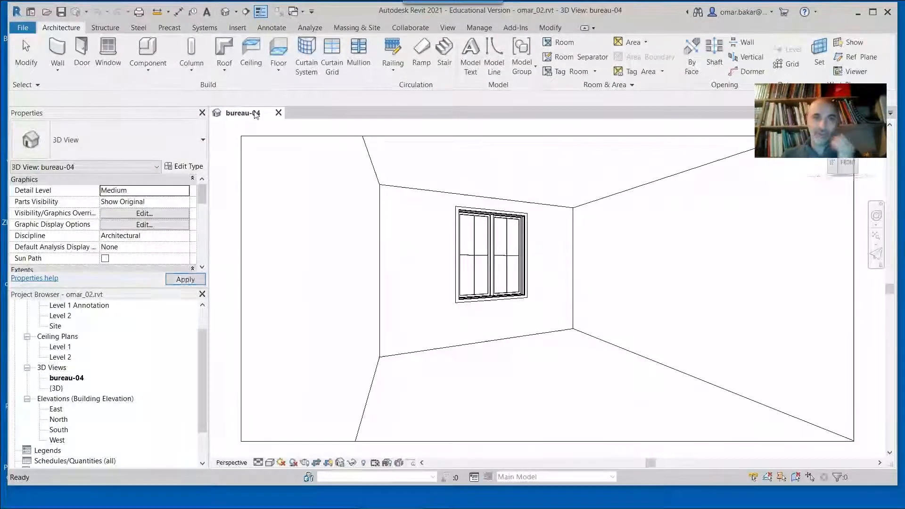
left_click(278, 113)
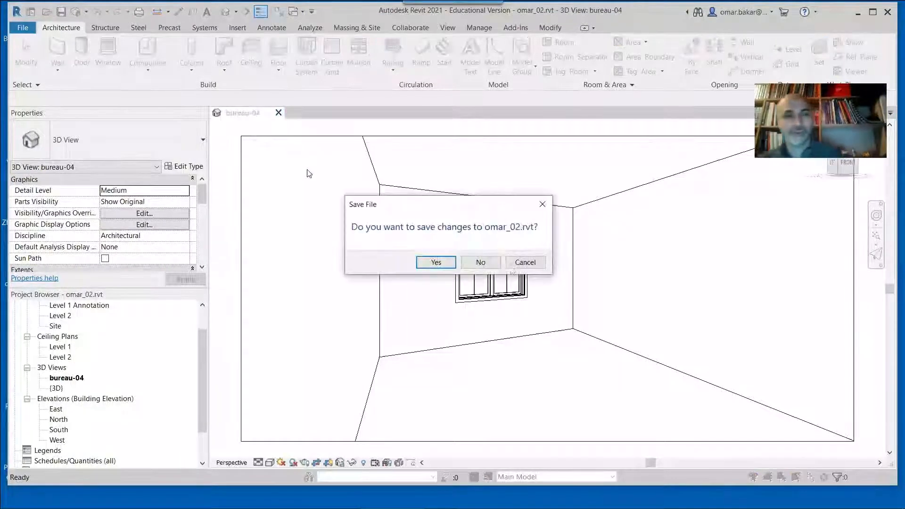
left_click(493, 263)
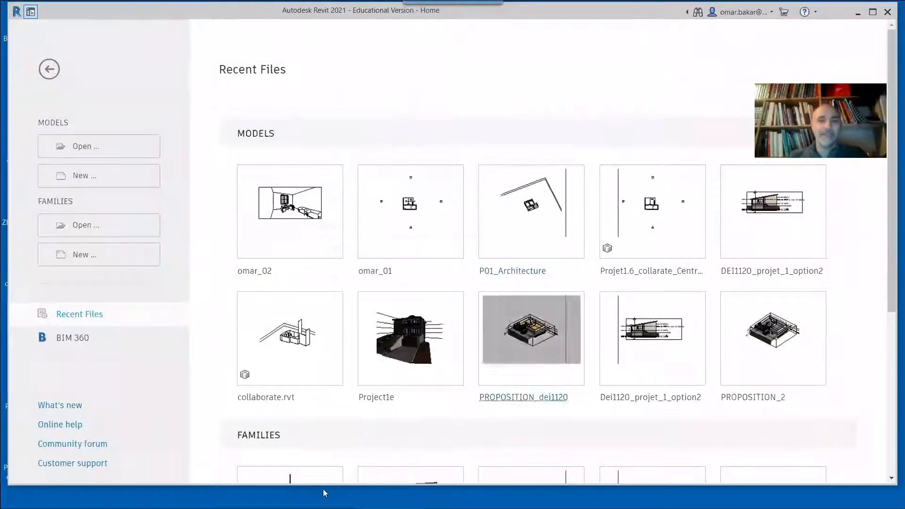
Open the P01_Architecture model from the recent files.
mouse_move(365, 508)
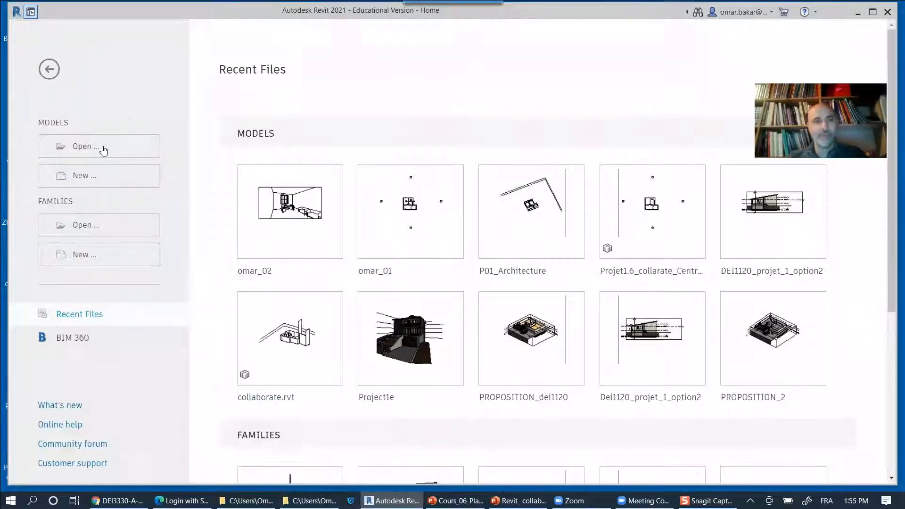
left_click(138, 156)
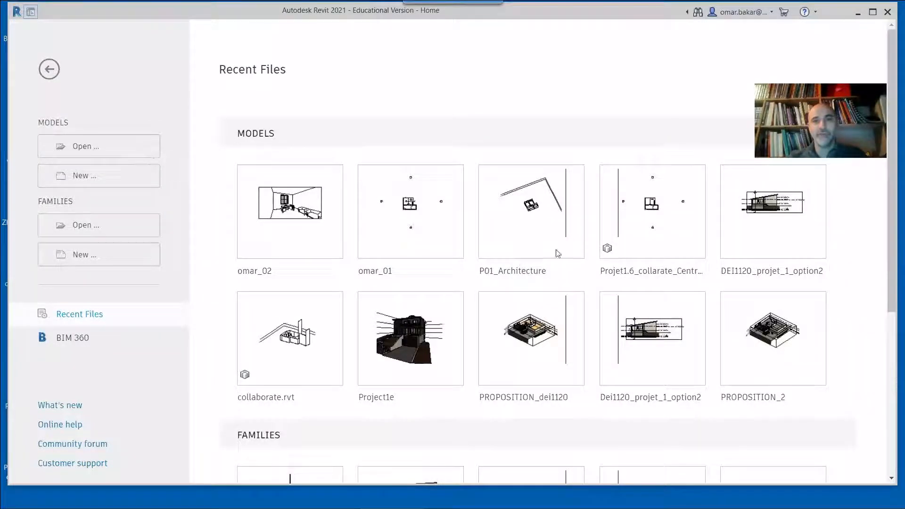
left_click(693, 402)
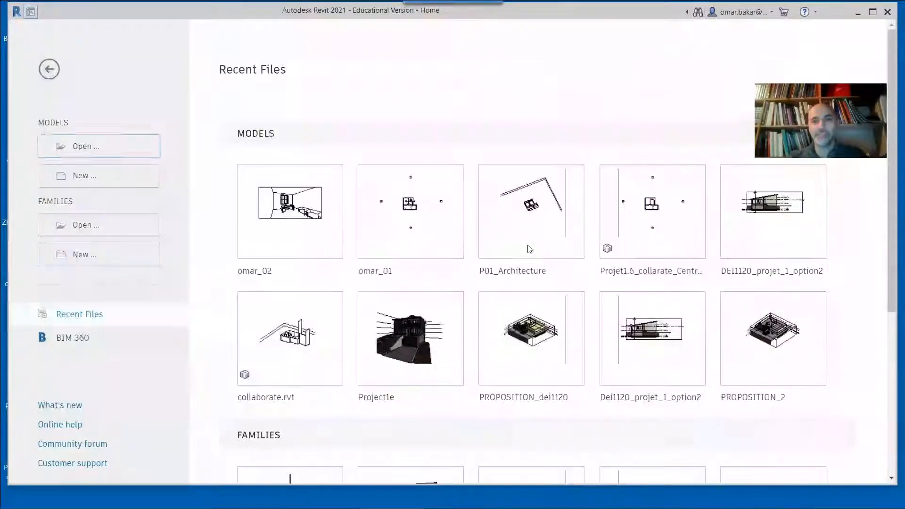
left_click(521, 221)
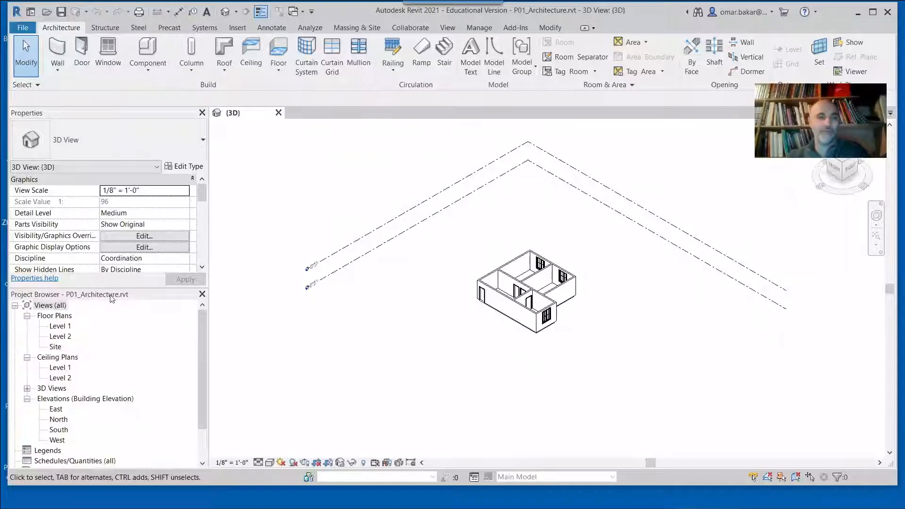
Open the Level 1 floor plan of P01_Architecture.rvt.
left_click(60, 326)
left_click(61, 325)
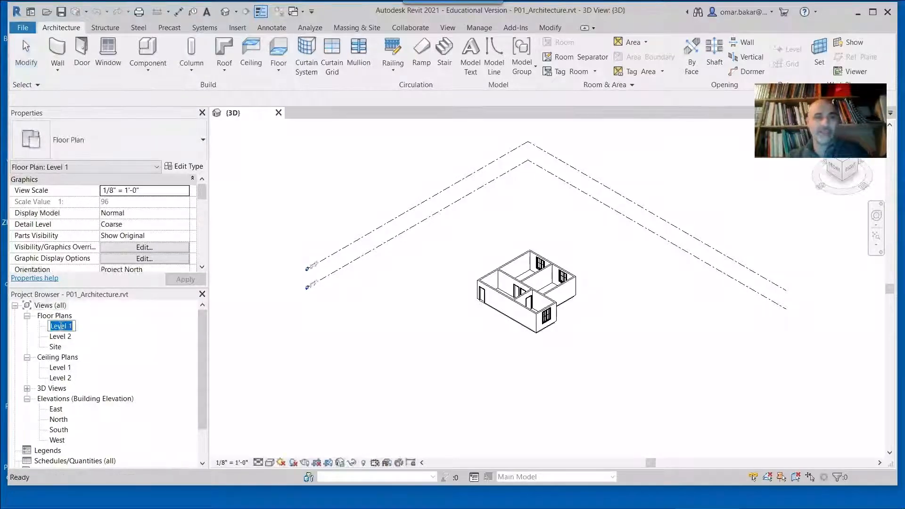
double_click(60, 326)
scroll(542, 292, "up", 5)
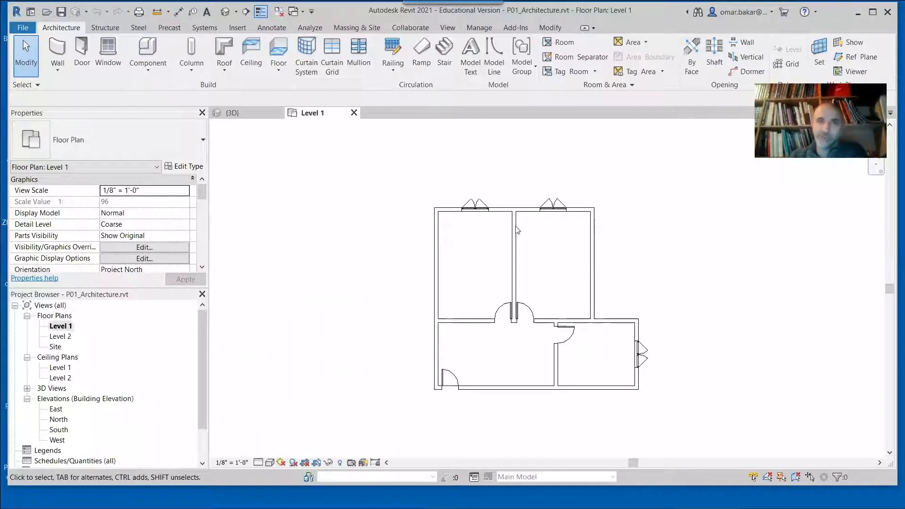
Enable collaboration on P01_Architecture.rvt using the Within your network option.
left_click(410, 27)
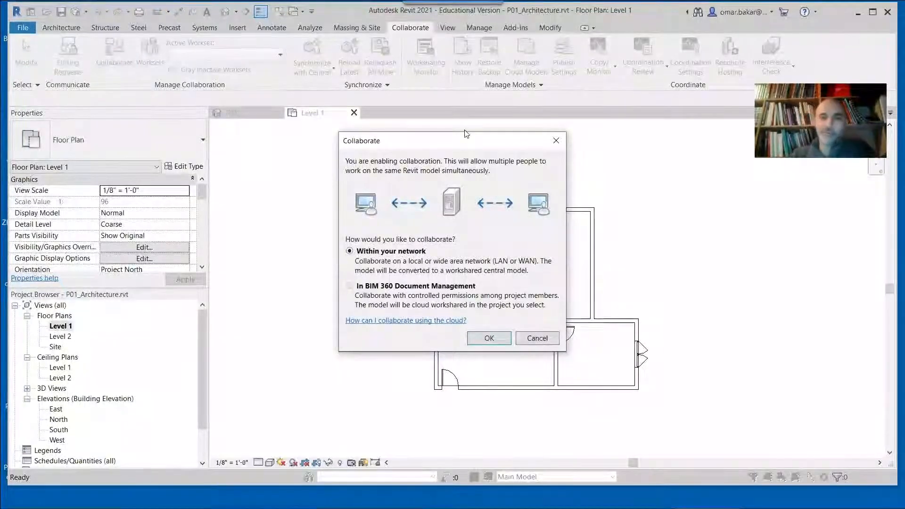
left_click_drag(465, 133, 506, 78)
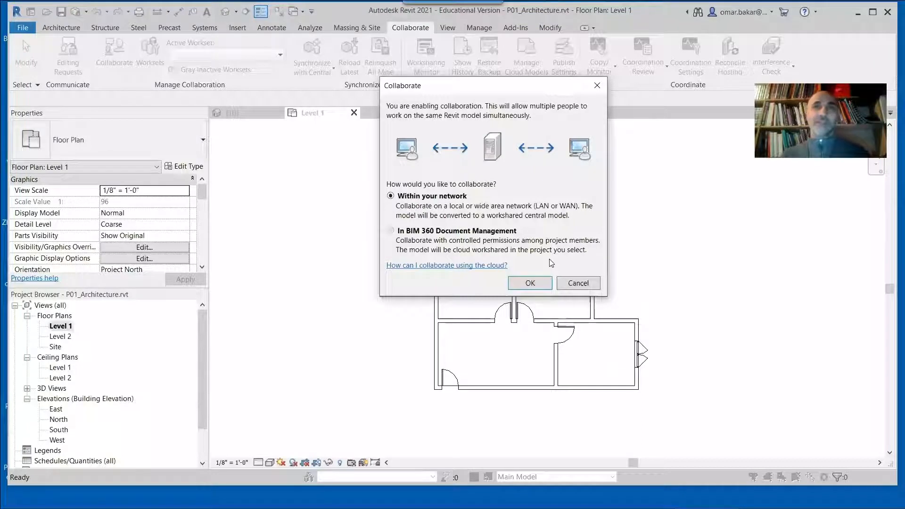
left_click(540, 283)
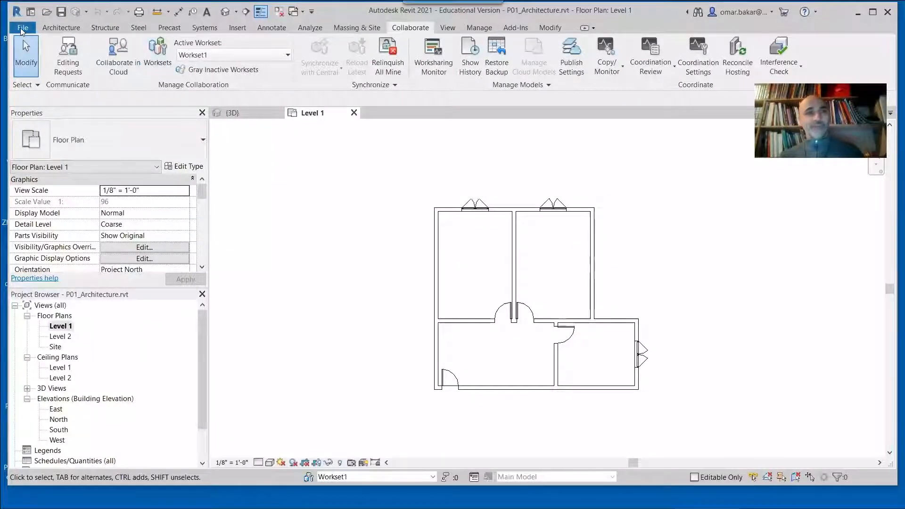
Start saving the workshared model as a project and choose the cours_6 folder inside 04.Teaching > DEI3330_Simulation as its location.
left_click(21, 29)
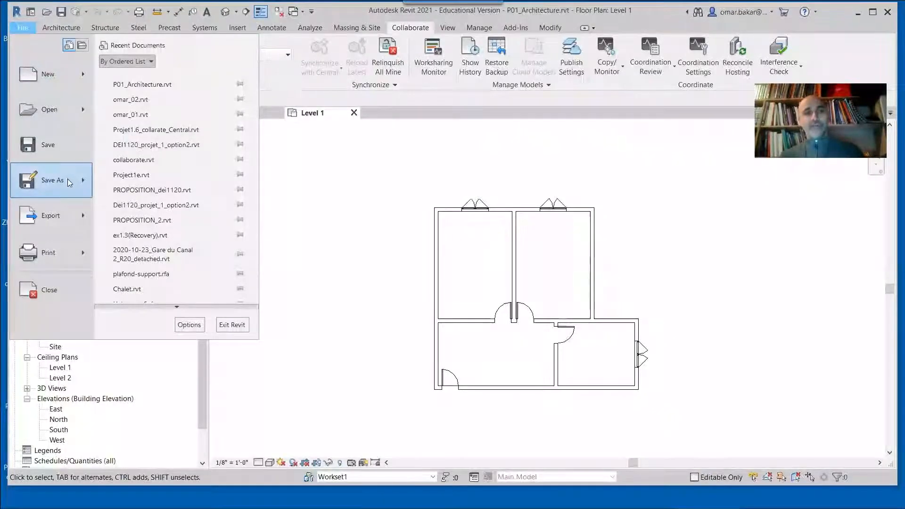
mouse_move(69, 183)
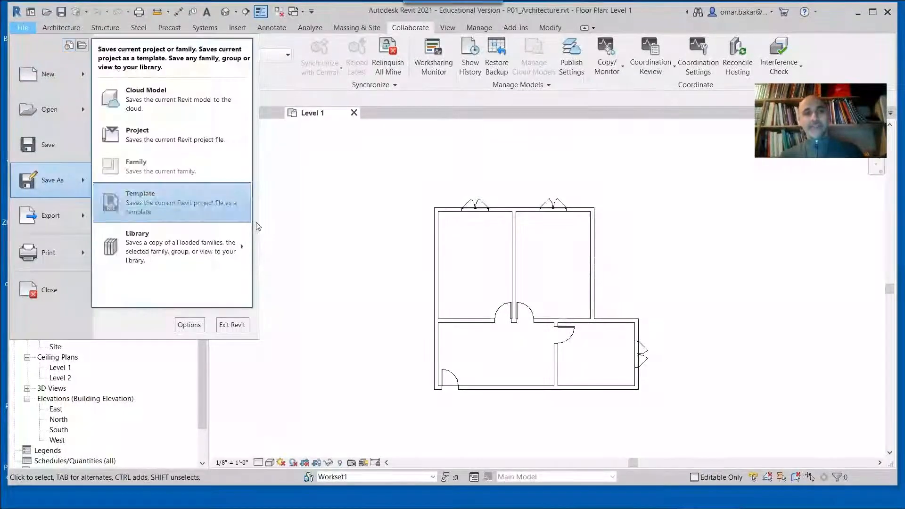
left_click(152, 127)
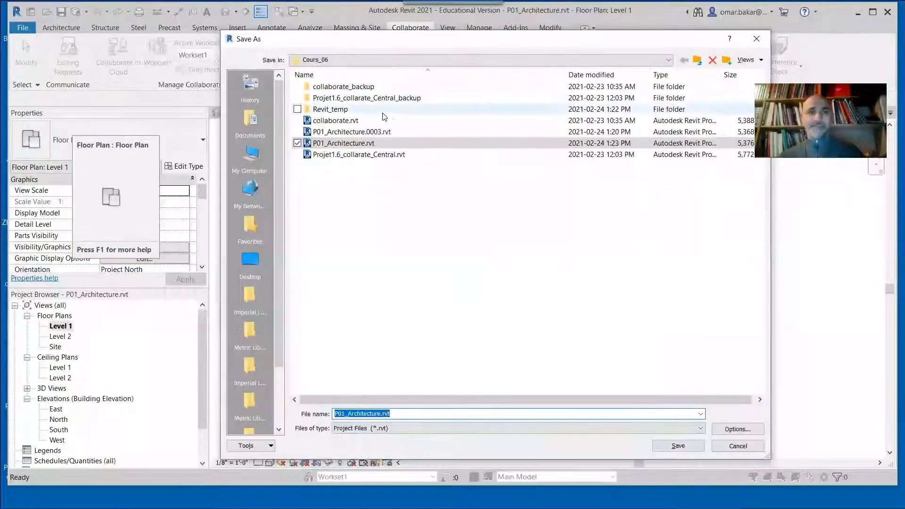
left_click(330, 59)
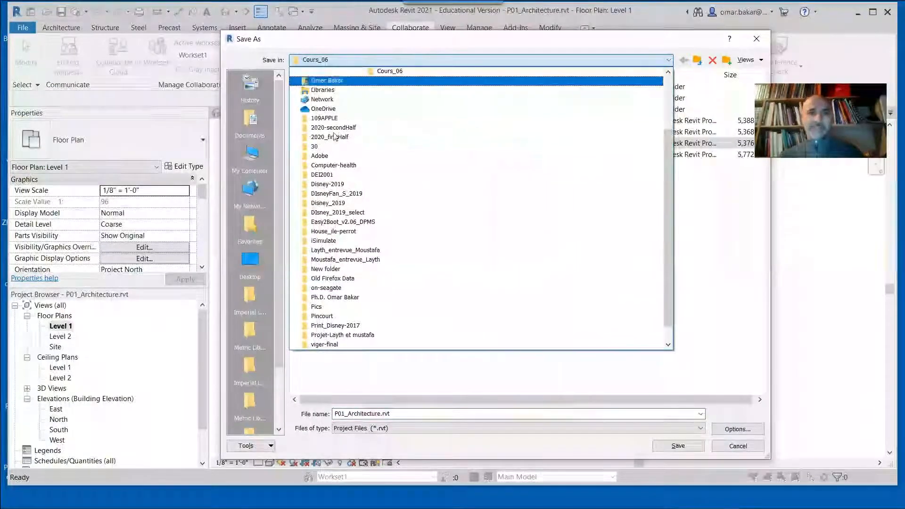
scroll(358, 155, "up", 3)
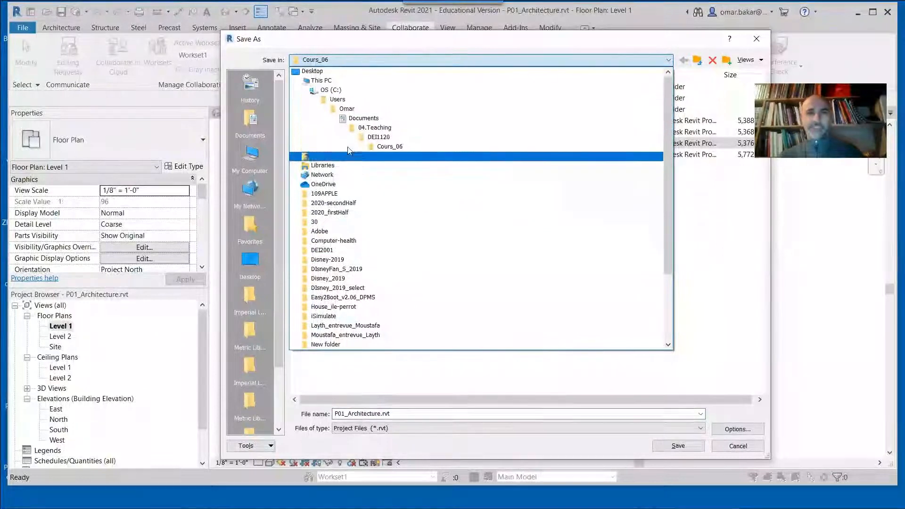
left_click(369, 128)
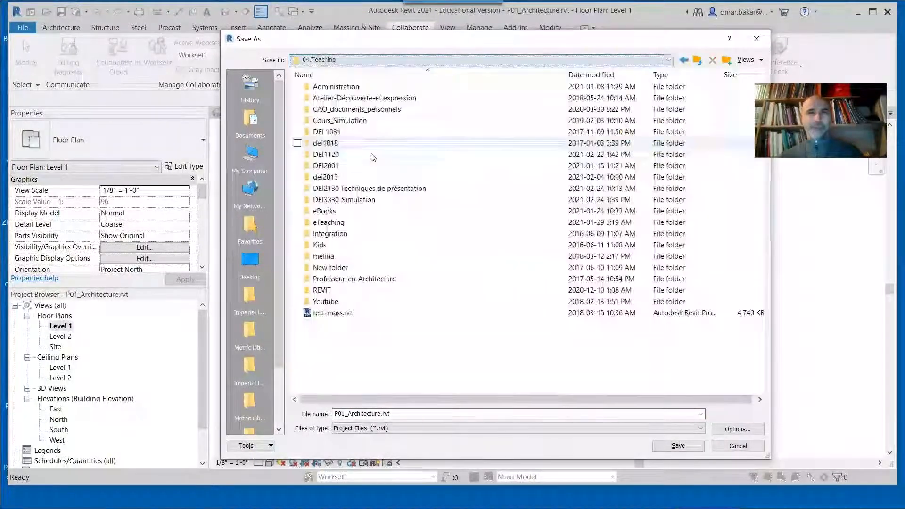
double_click(340, 200)
left_click(328, 110)
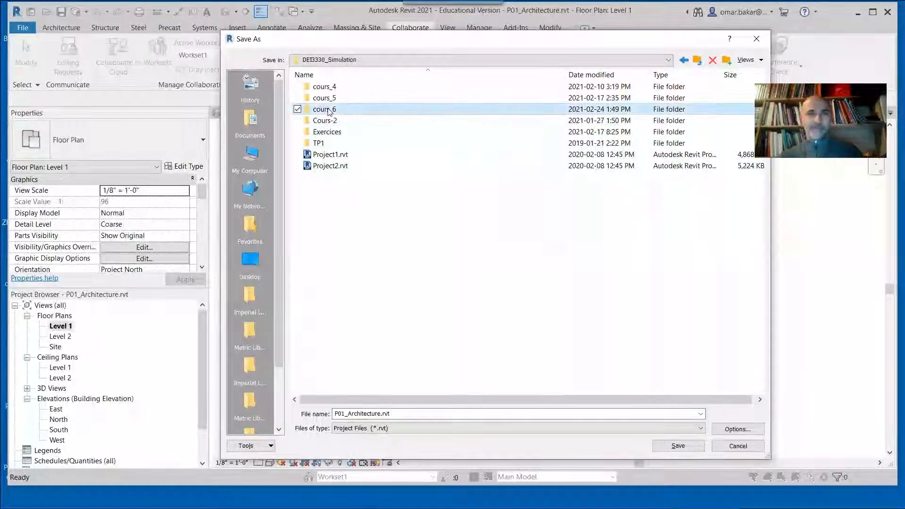
double_click(329, 110)
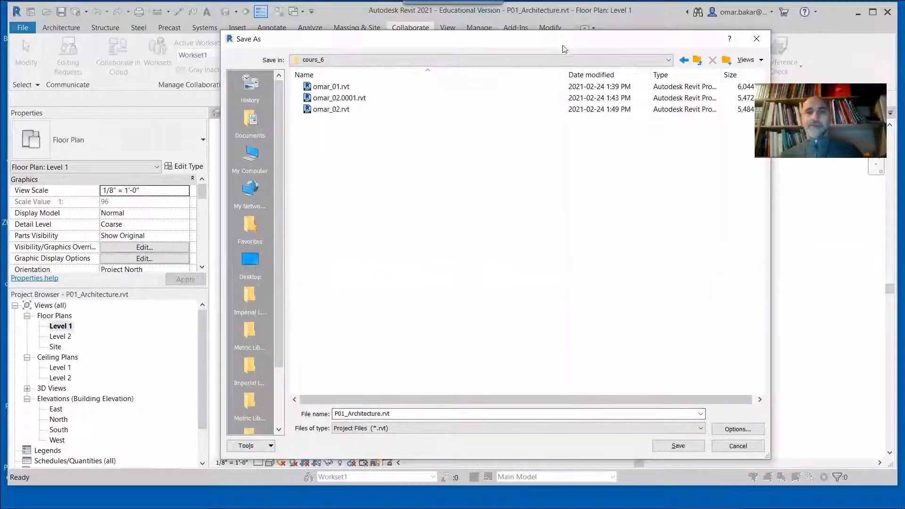
left_click_drag(564, 48, 472, 43)
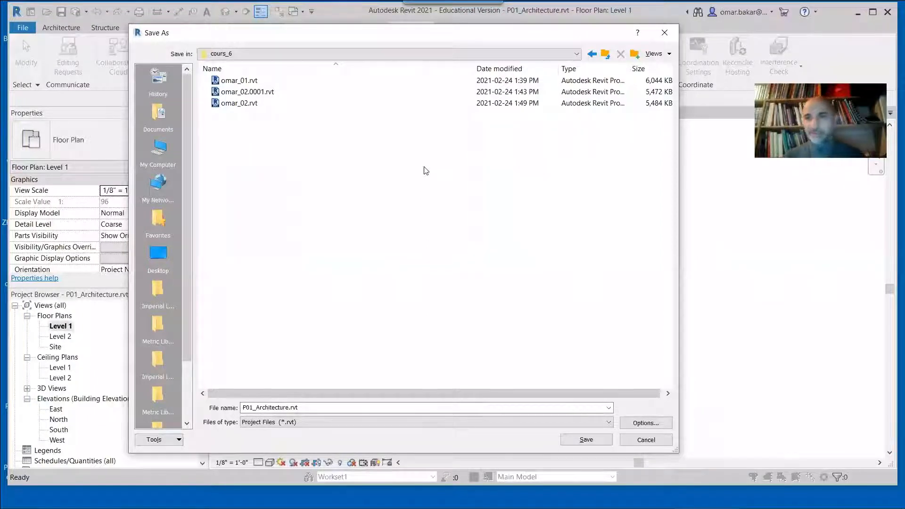
Review the file save options and save P01_Architecture.rvt in cours_6 as the central model.
left_click(645, 423)
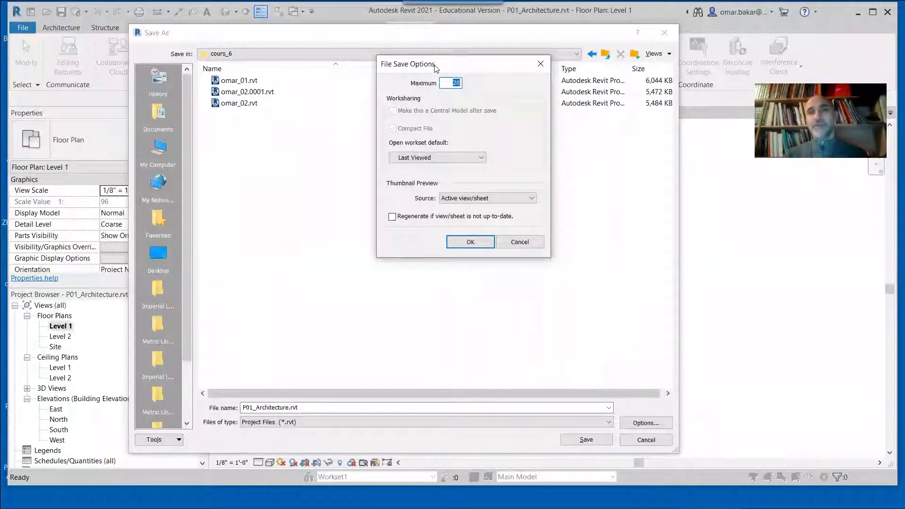
left_click_drag(434, 66, 411, 63)
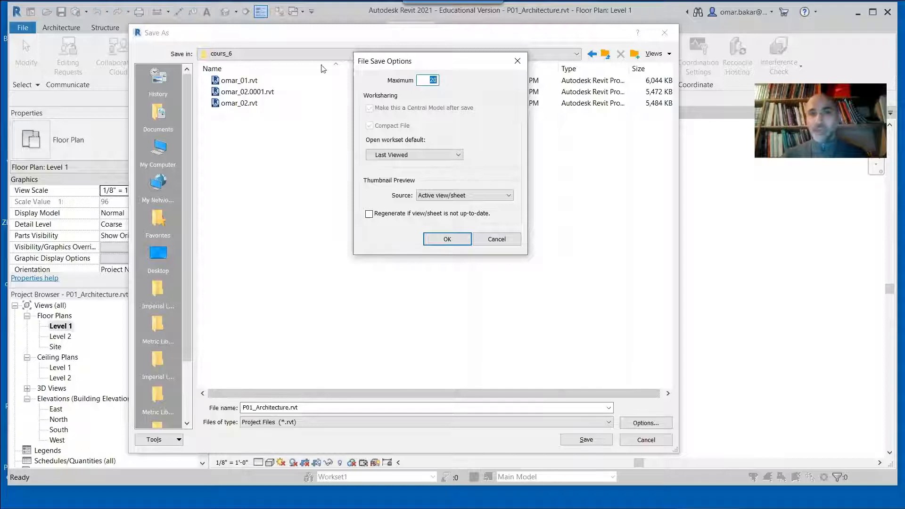
double_click(426, 81)
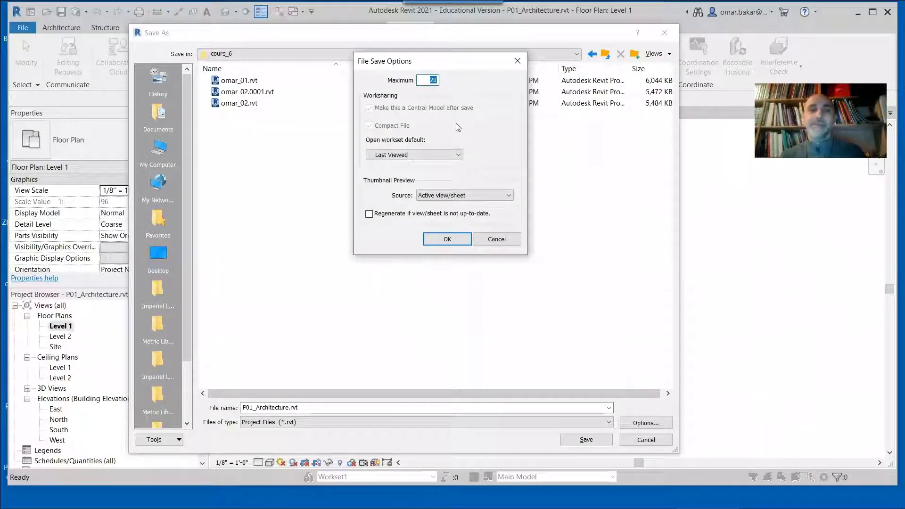
left_click(449, 240)
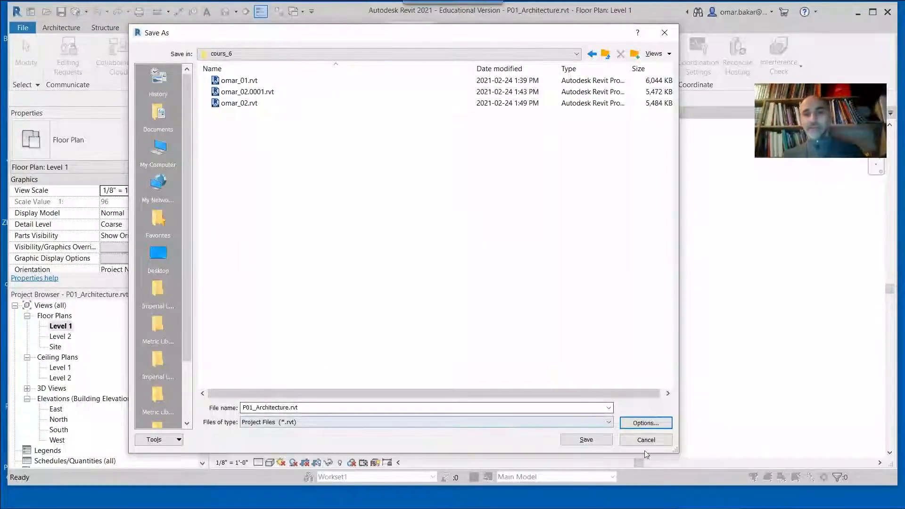
left_click(595, 440)
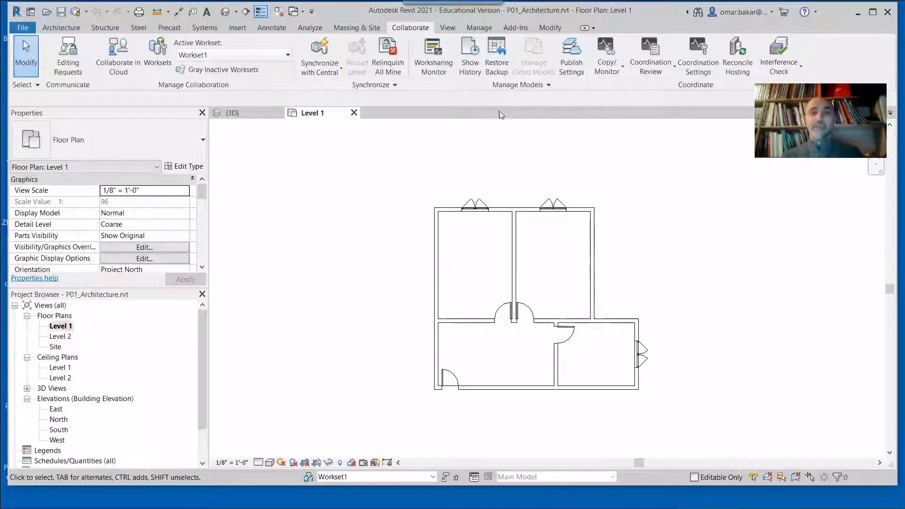
Close the central model's views and, while choosing a file to open, examine the P01_Architecture_backup folder in cours_6.
left_click(354, 112)
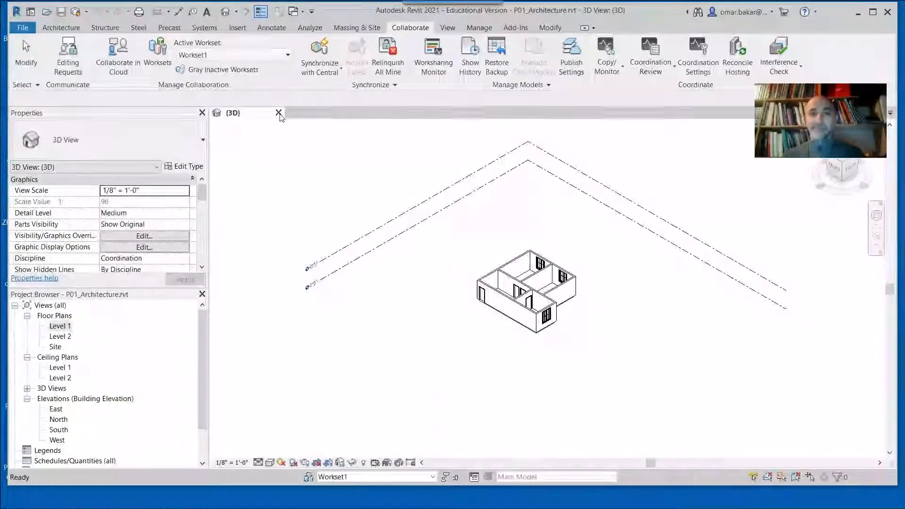
left_click(279, 112)
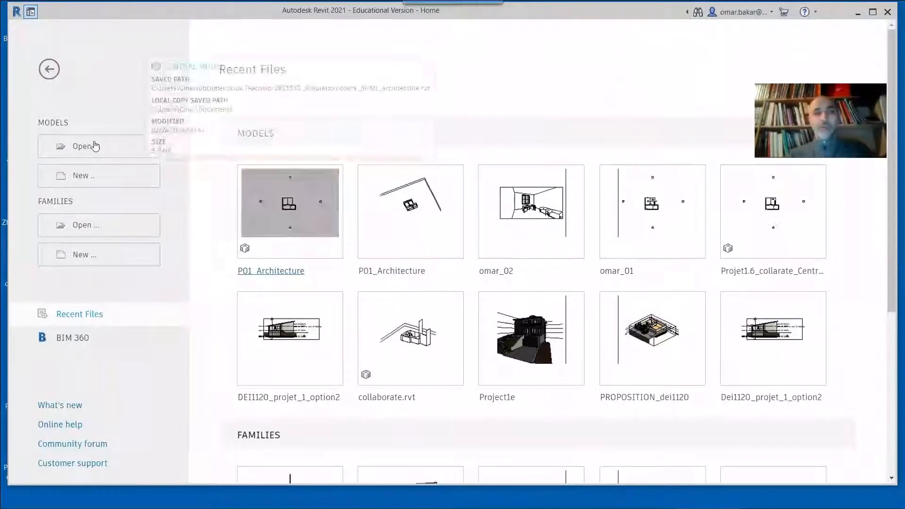
left_click(139, 153)
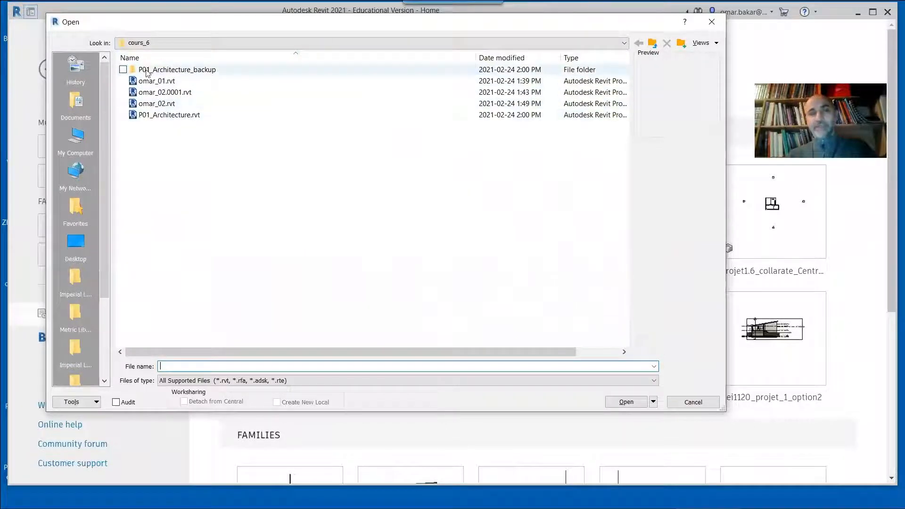
double_click(208, 75)
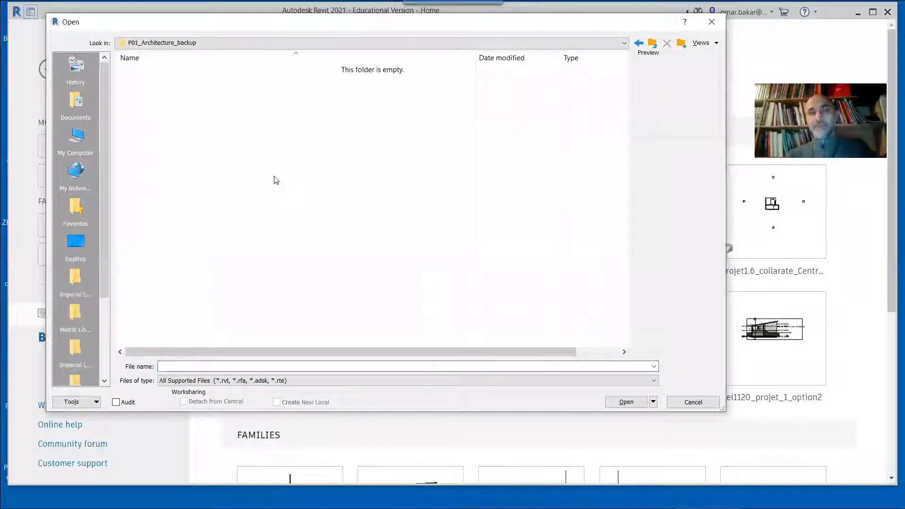
left_click(653, 45)
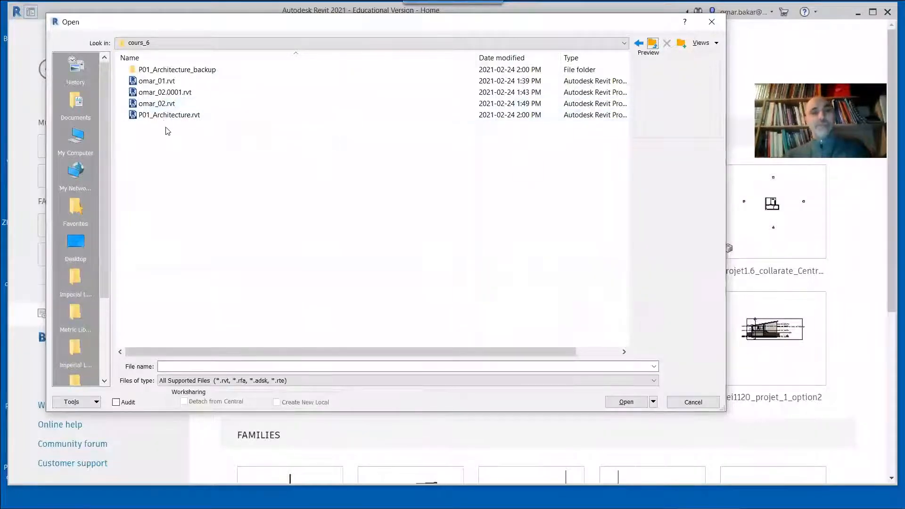
Open the central model P01_Architecture.rvt from cours_6 with Create New Local enabled and the Last Viewed workset setting.
left_click(170, 115)
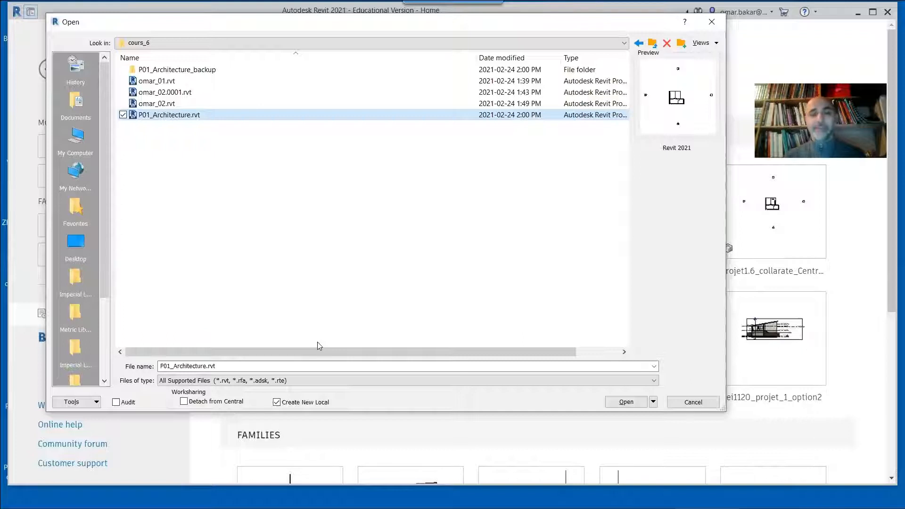
left_click(278, 402)
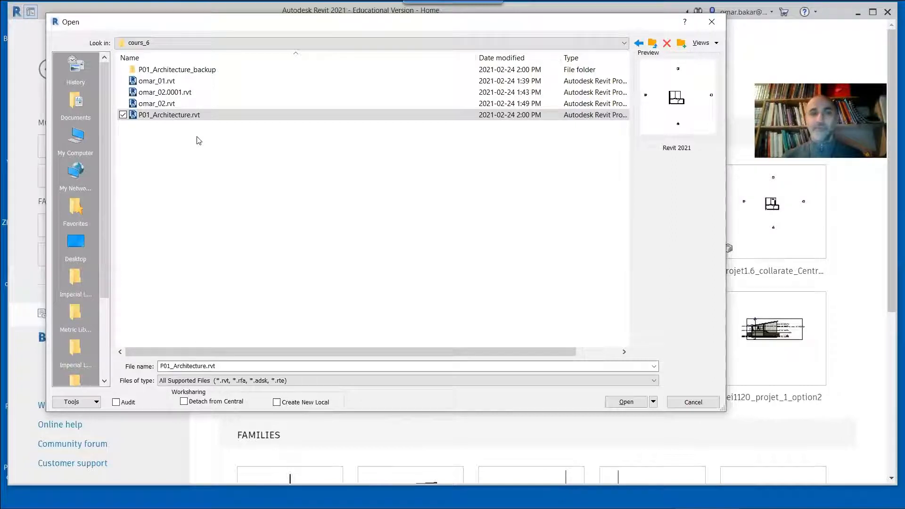
left_click(276, 402)
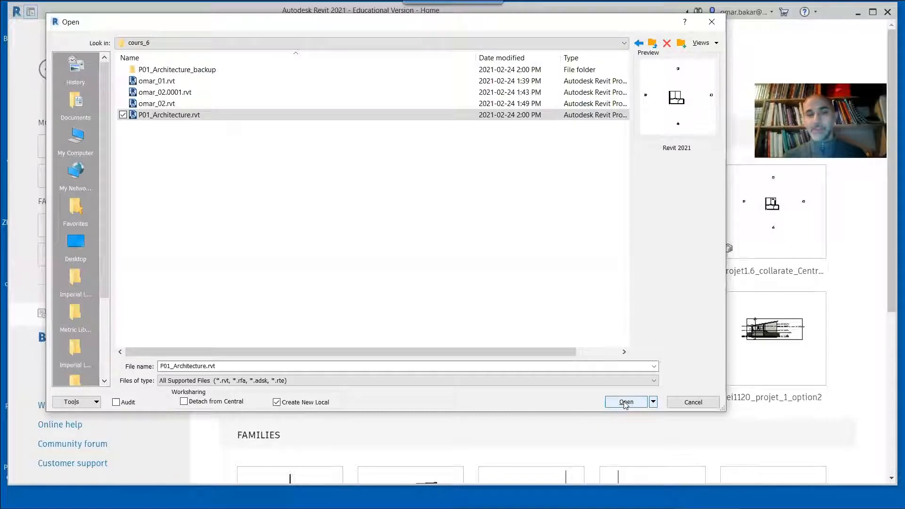
left_click(653, 402)
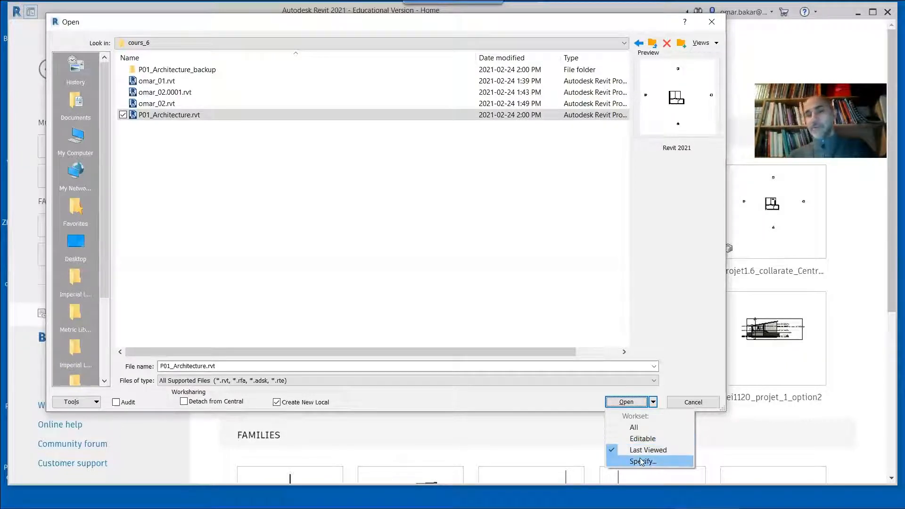
left_click(661, 402)
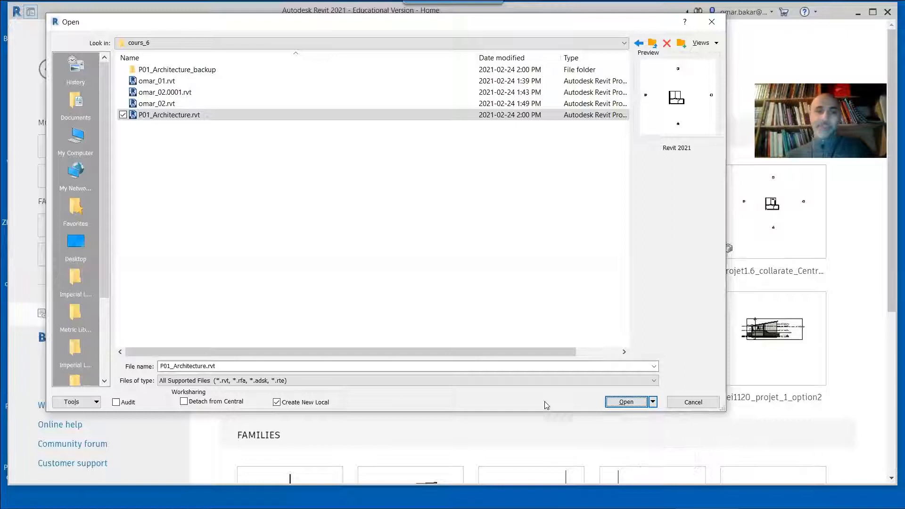
left_click(626, 401)
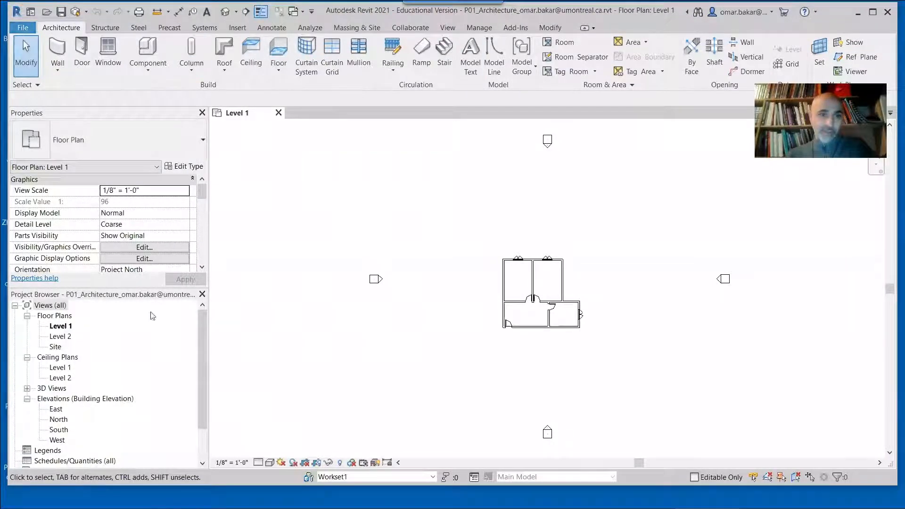
Check the username setting in the general program options.
left_click(22, 27)
left_click(188, 325)
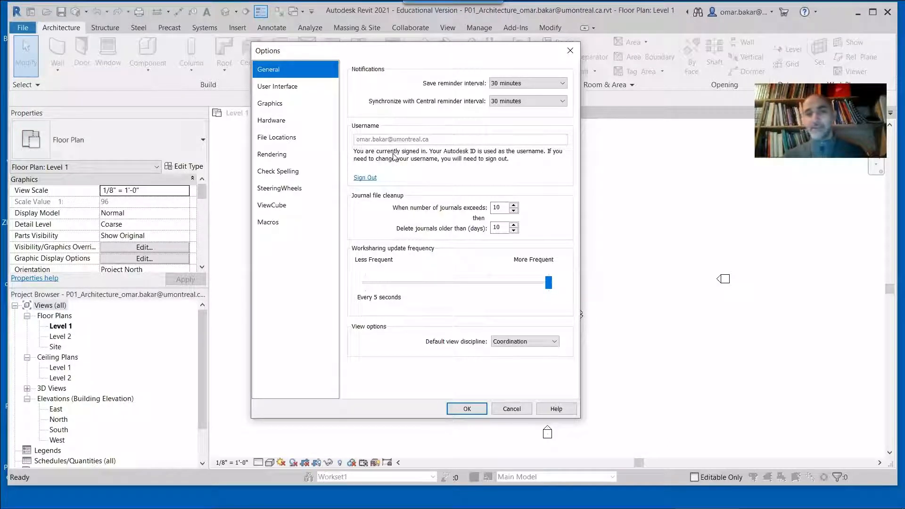
left_click(466, 409)
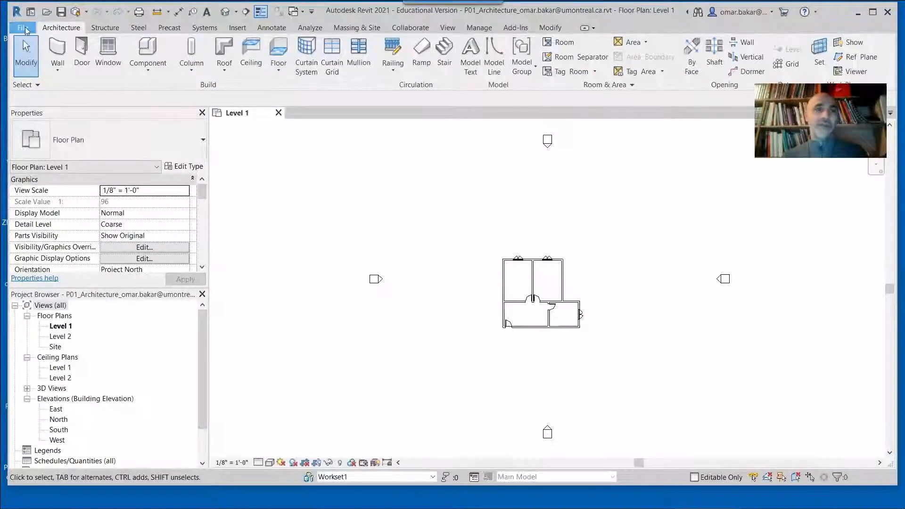
Start saving the local copy as a project and browse to the cours_5 folder inside 04.Teaching > DEI3330_Simulation.
left_click(22, 27)
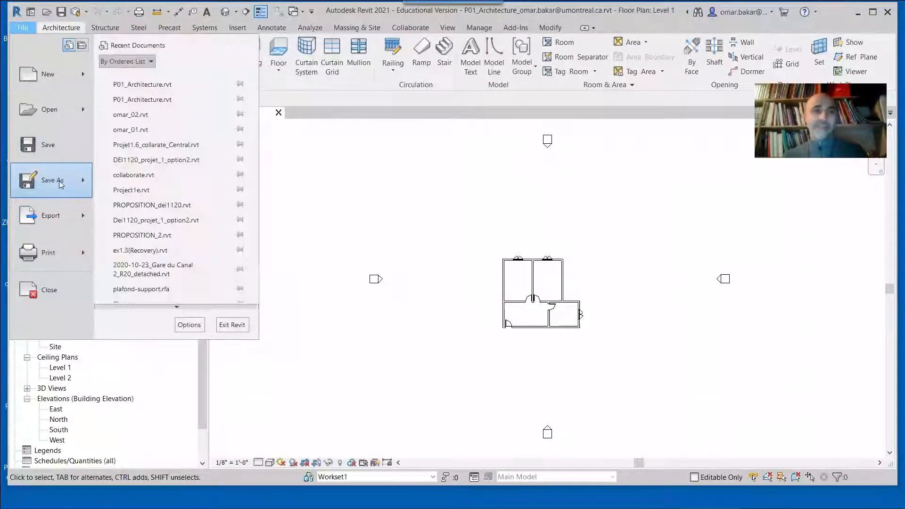
mouse_move(58, 180)
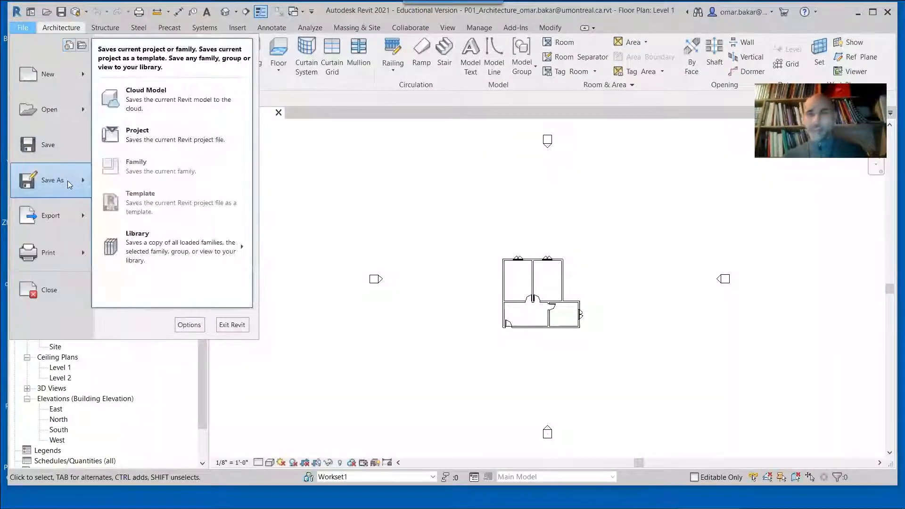
left_click(139, 135)
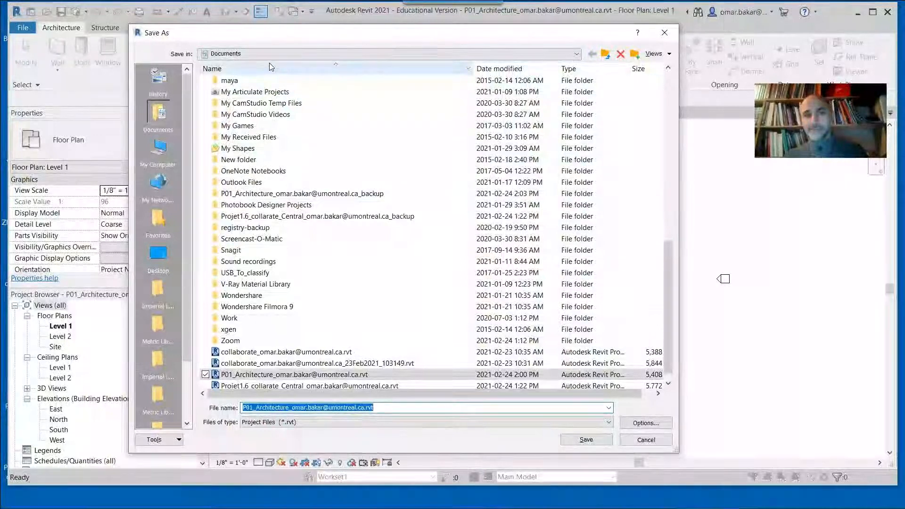
left_click_drag(666, 307, 666, 137)
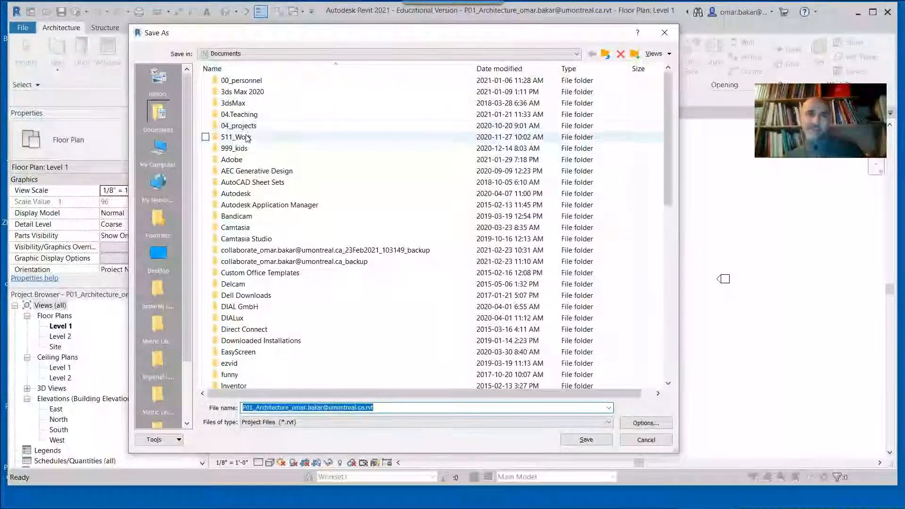
double_click(245, 115)
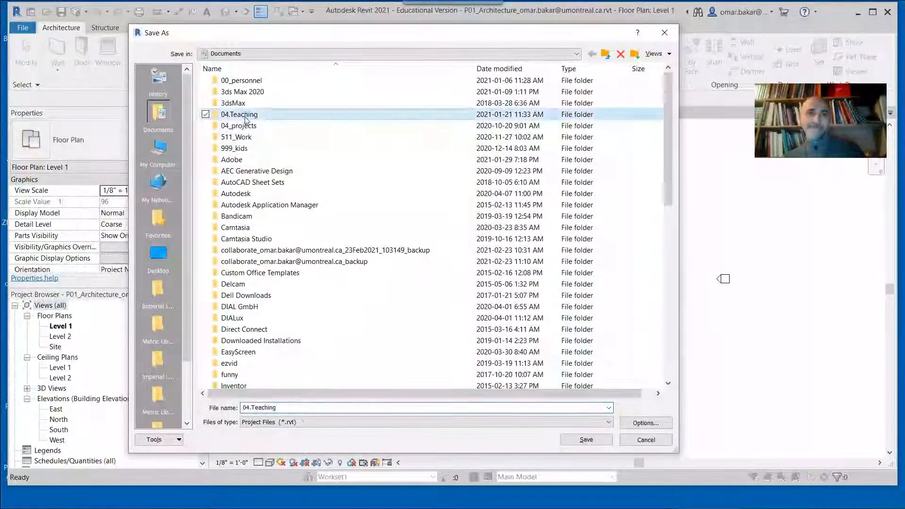
left_click(250, 195)
double_click(251, 198)
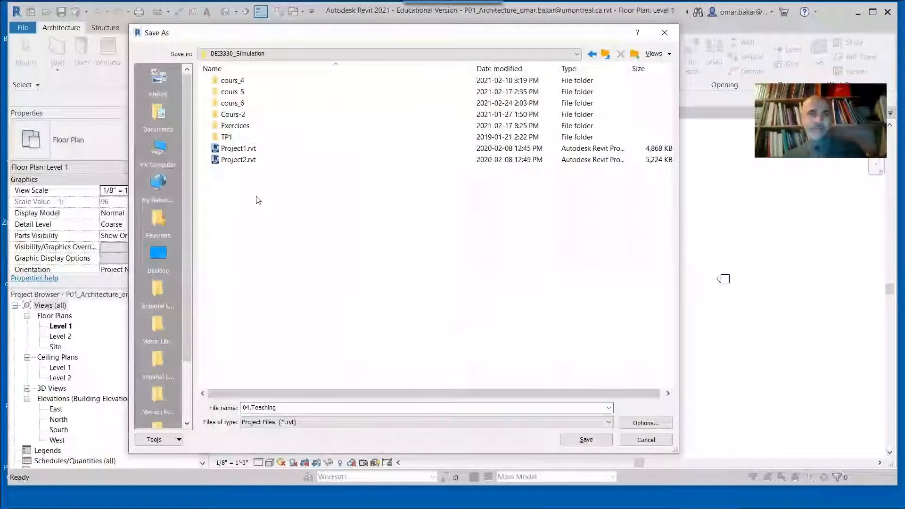
double_click(231, 92)
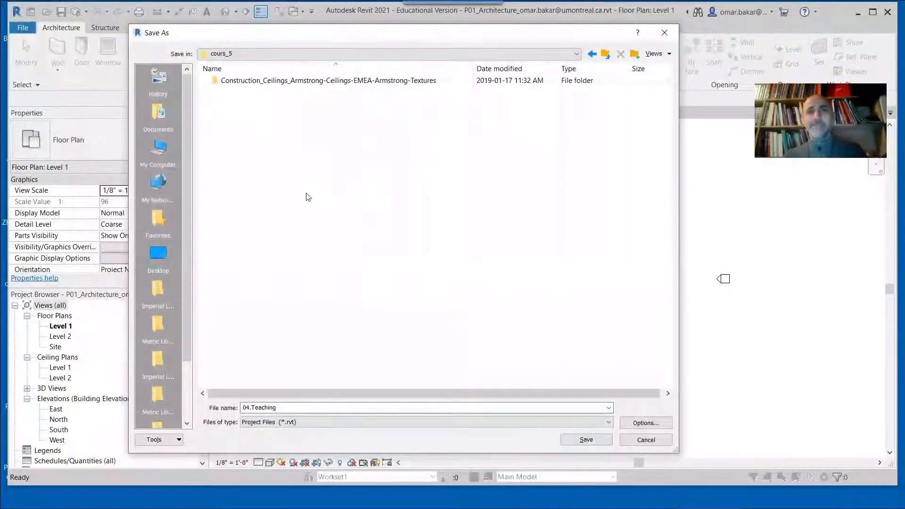
Set the save location to the cours_6 folder inside DEI3330_Simulation and check the file save options without changing them.
left_click(605, 54)
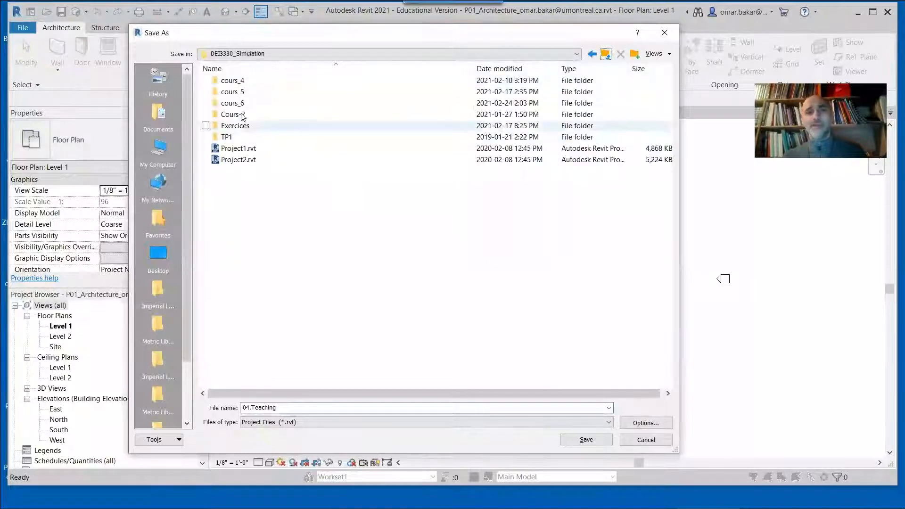
double_click(238, 103)
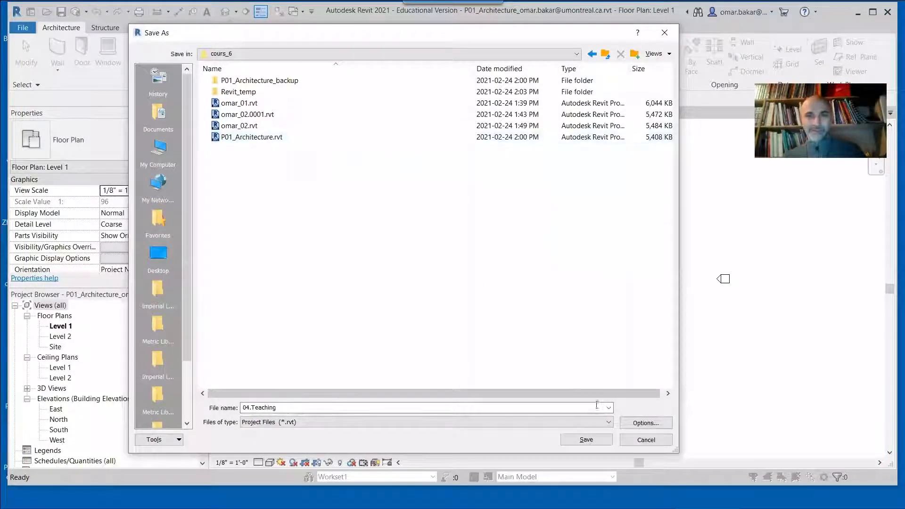
left_click(635, 424)
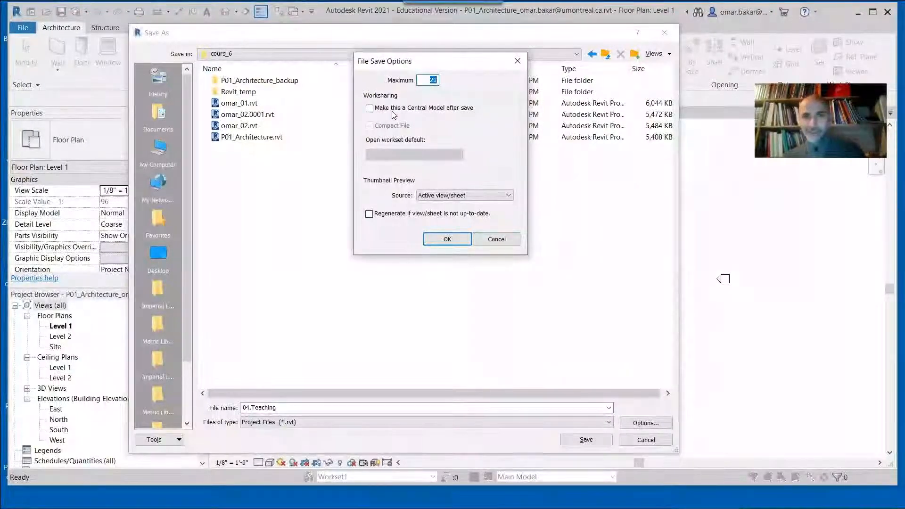
left_click(507, 241)
Save the project in cours_6 as P01_Architecture, adding an underscore and the author's name before the .rvt extension.
double_click(288, 408)
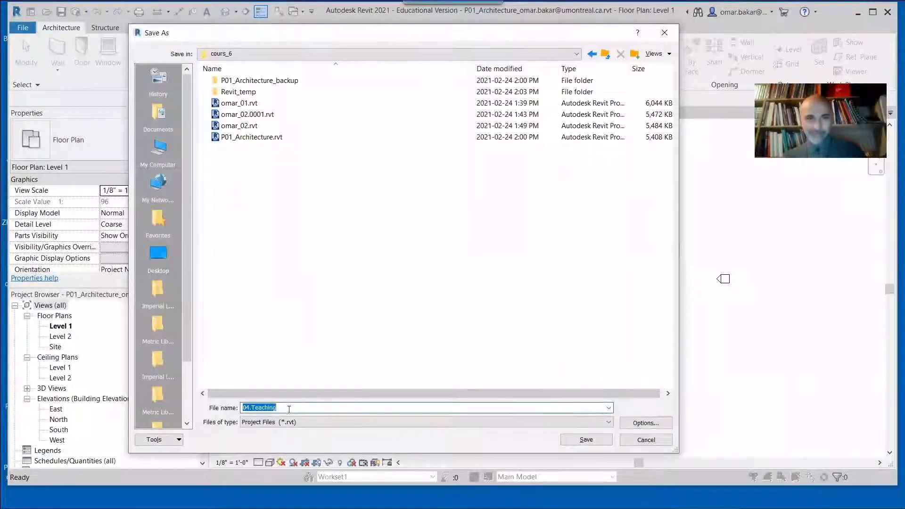
left_click(259, 138)
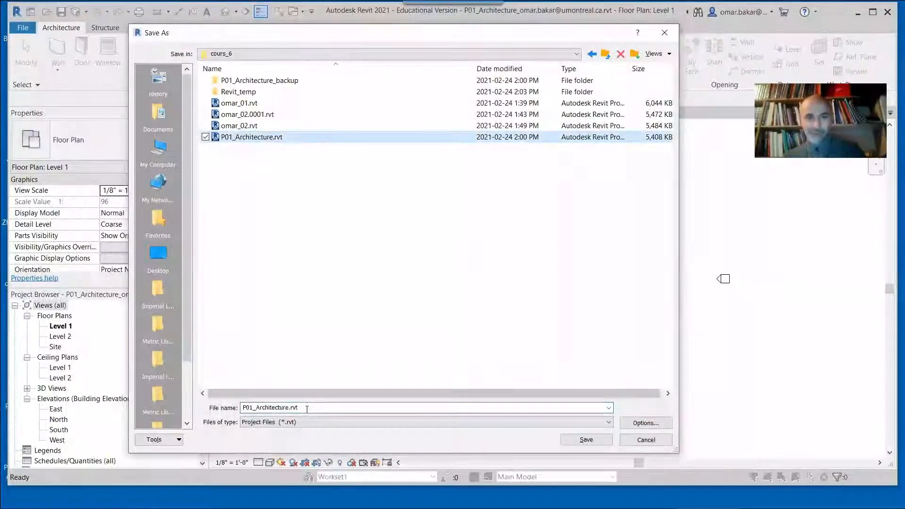
left_click(289, 408)
left_click(289, 408)
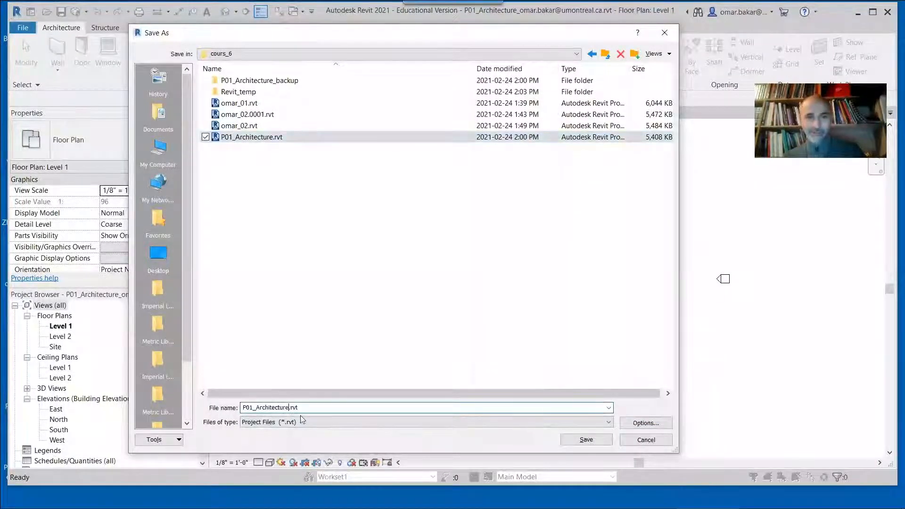
type("_omar")
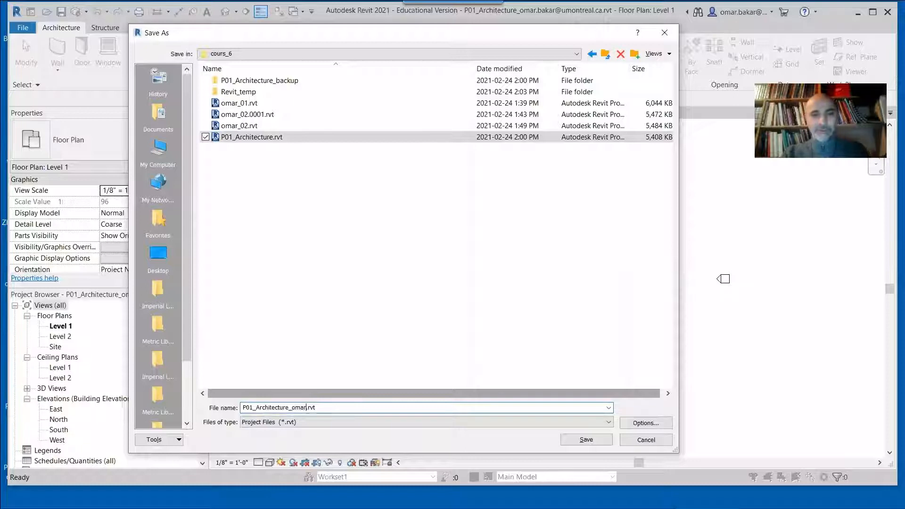
type(".bakar.")
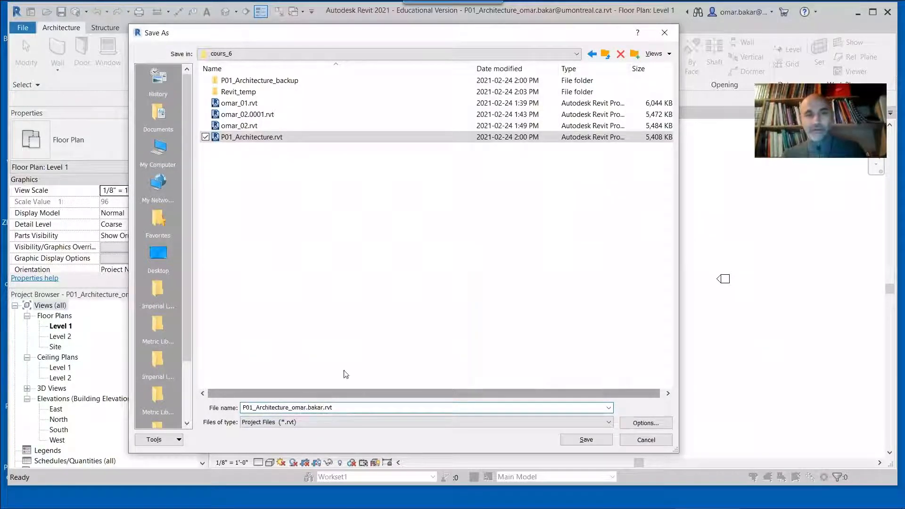
left_click(586, 439)
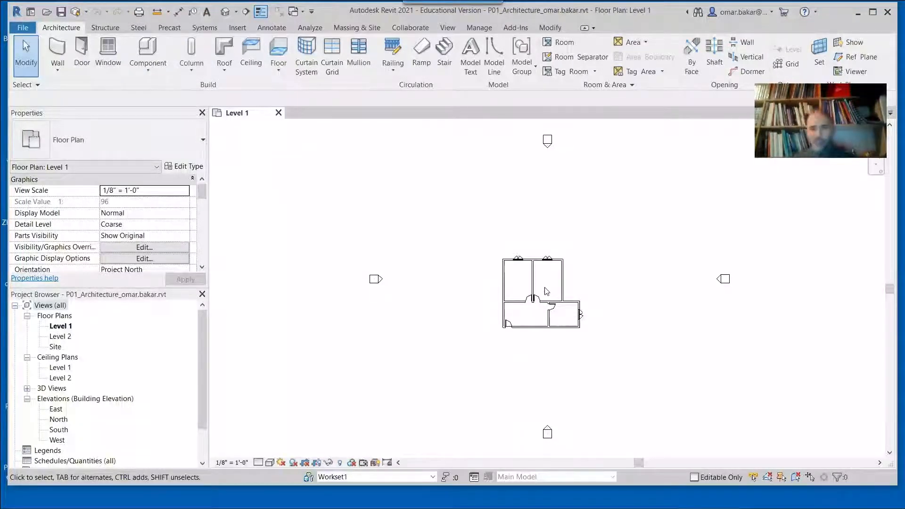
Open the author's project file ending in _01.rvt from the cours_6 folder.
scroll(551, 286, "up", 3)
scroll(553, 283, "up", 2)
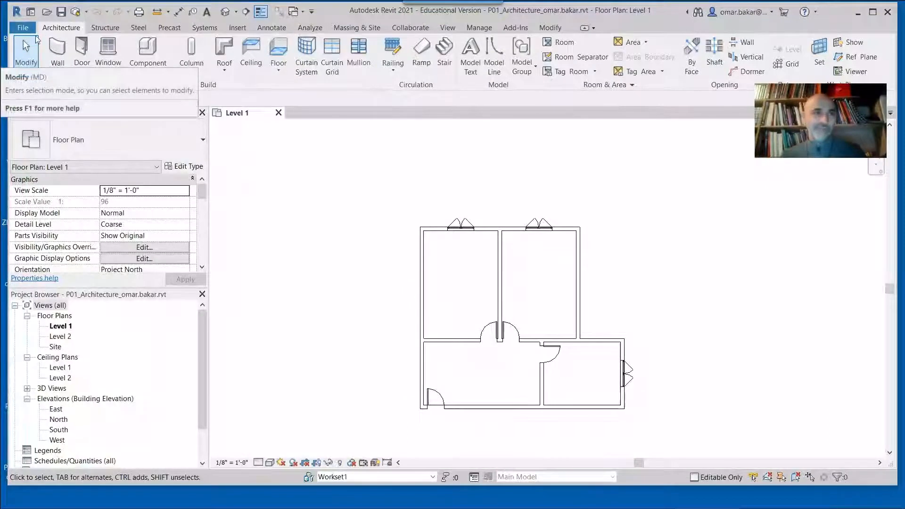
left_click(47, 12)
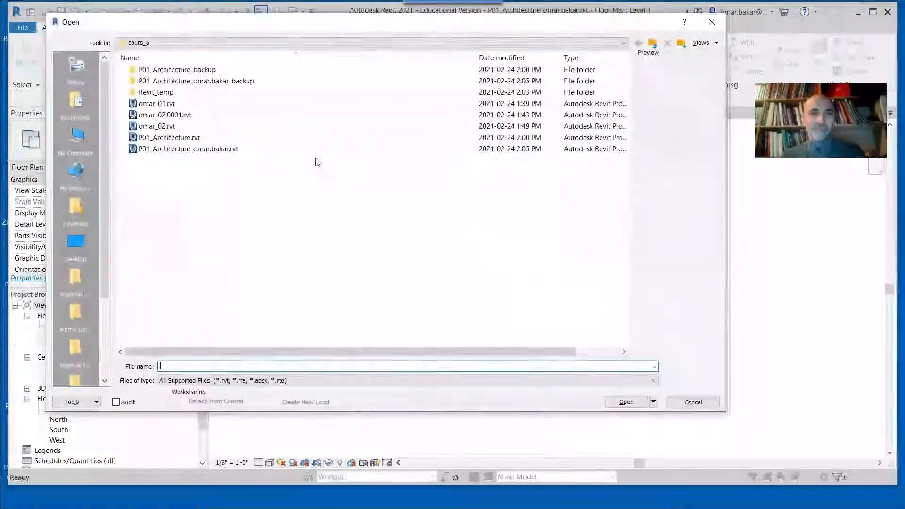
double_click(159, 103)
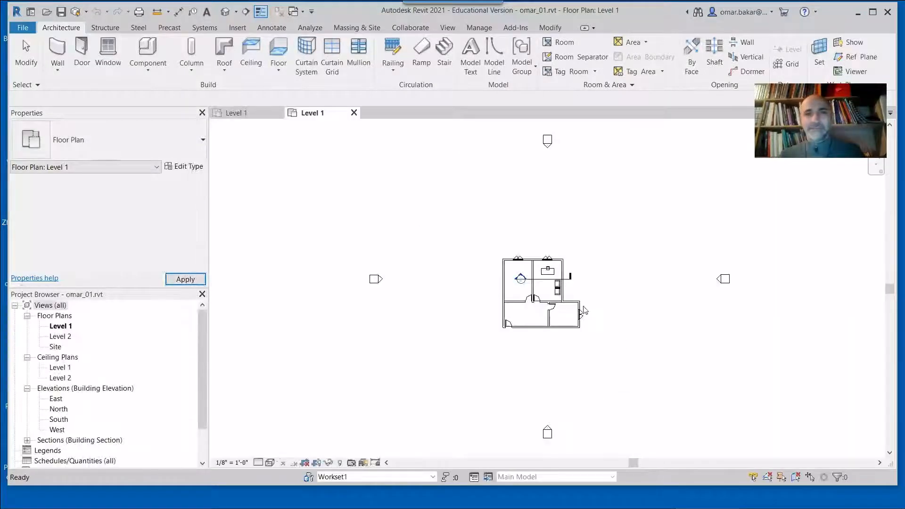
Remove the linked P01_Architecture.rvt model and its link from the project, and save and close the file.
scroll(519, 309, "up", 3)
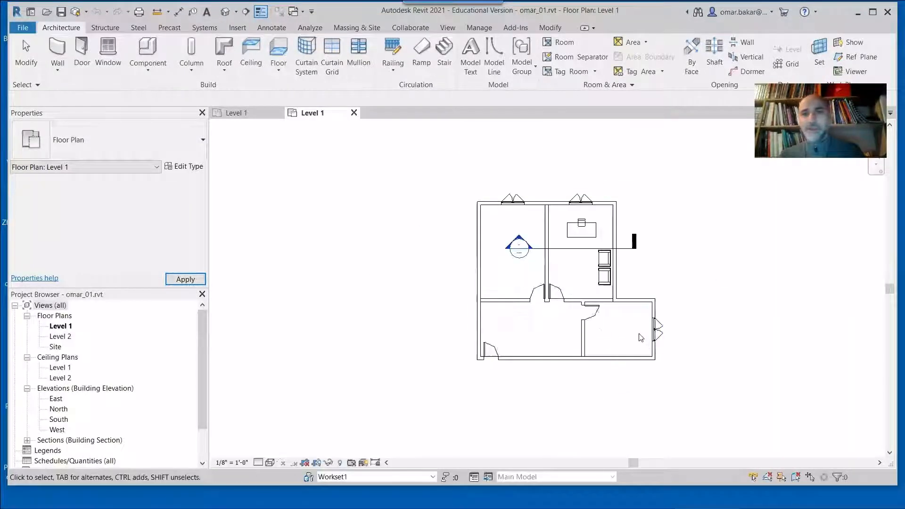
left_click(653, 359)
key("Delete")
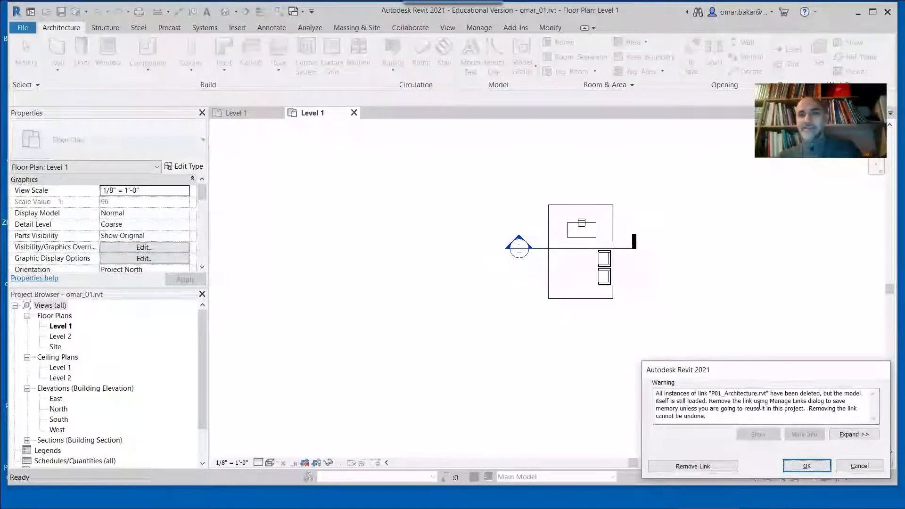
left_click(690, 466)
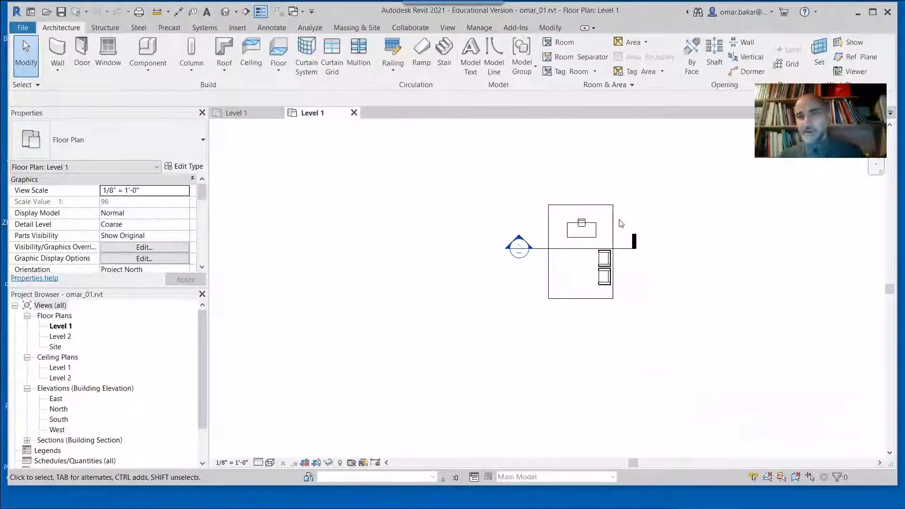
key("ctrl+s")
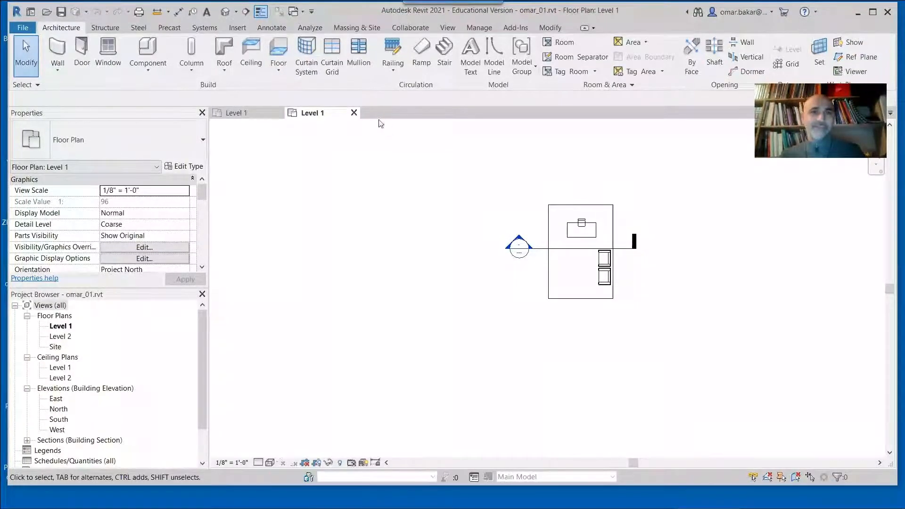
left_click(354, 112)
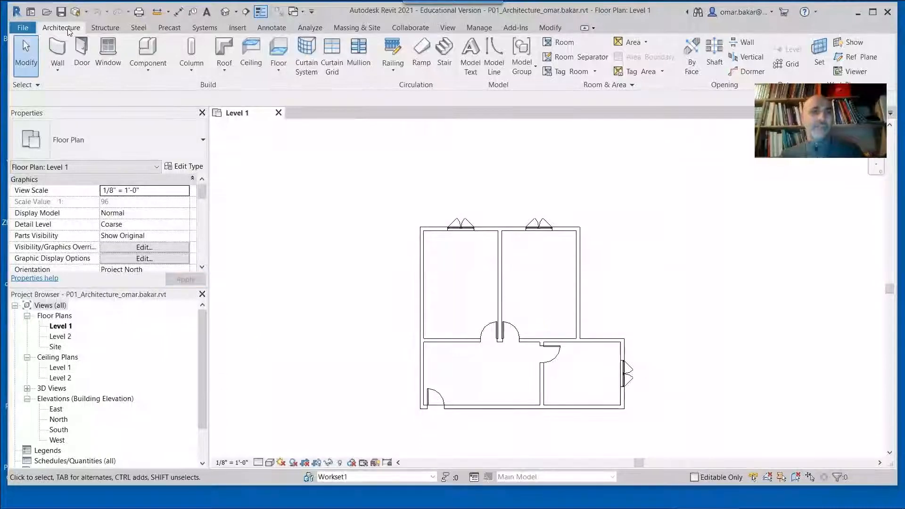
Open the author's project file ending in _02.rvt from cours_6 and show its Level 1 floor plan.
left_click(47, 12)
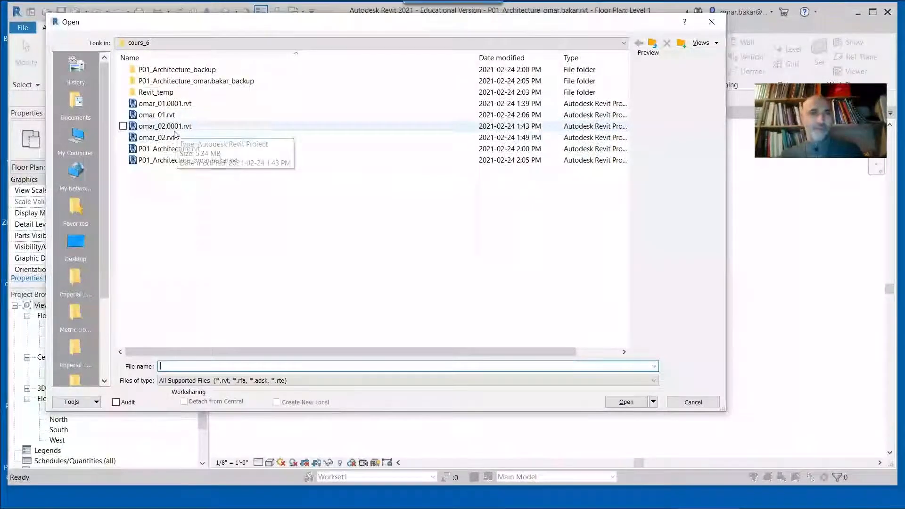
double_click(160, 138)
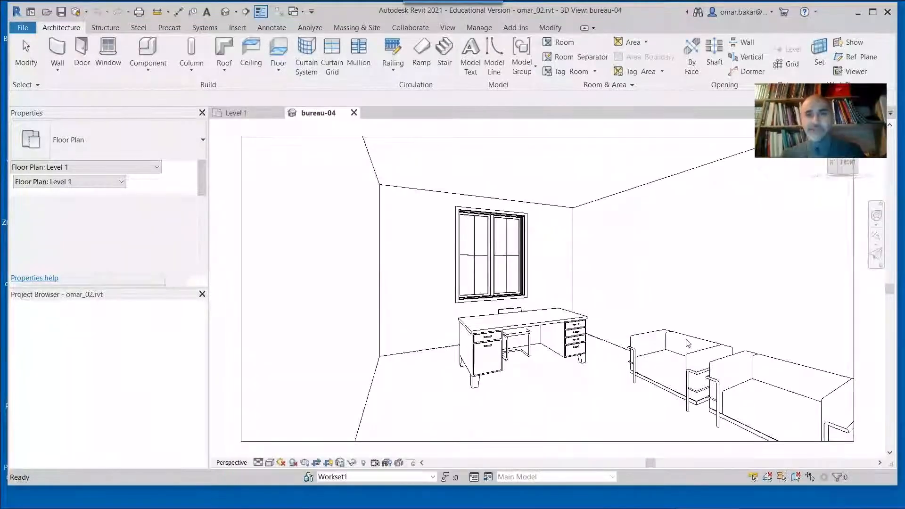
double_click(60, 326)
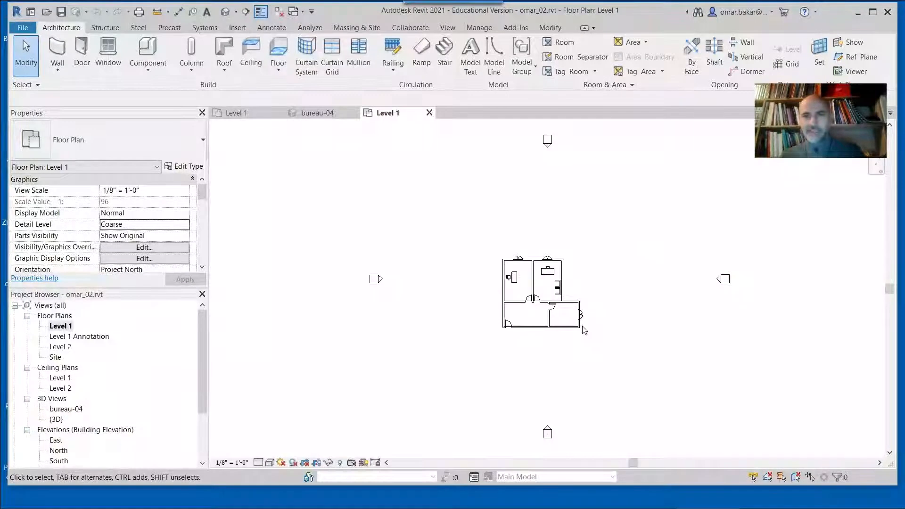
Delete the linked P01_Architecture.rvt model from the Level 1 plan and remove its link from the project.
scroll(556, 306, "up", 3)
left_click(596, 339)
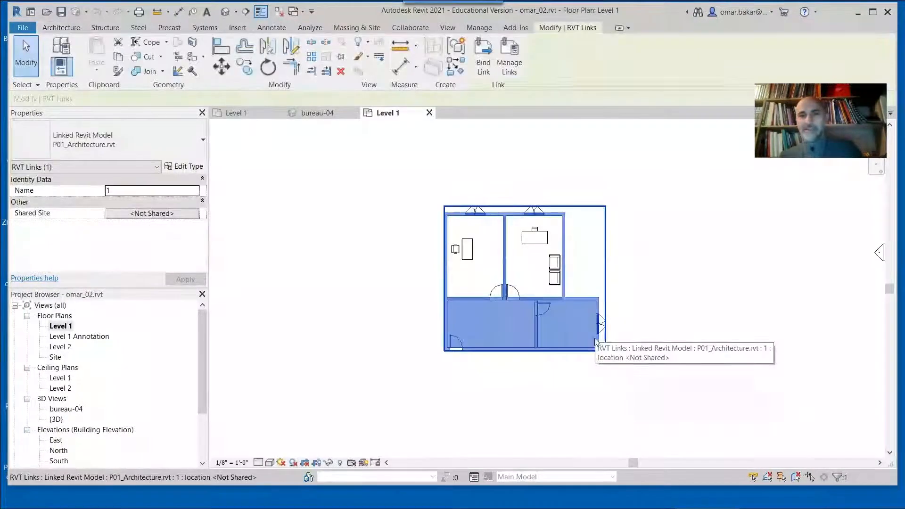
key("Delete")
left_click(718, 467)
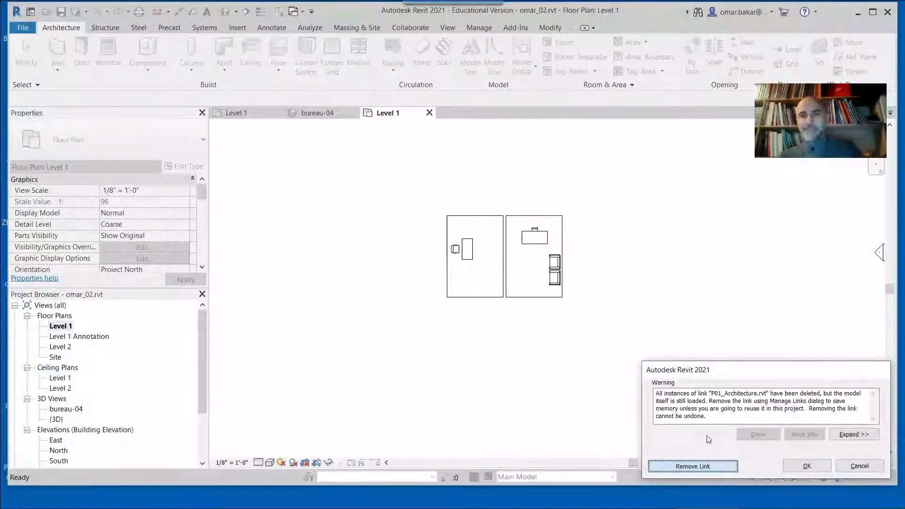
Delete the linked model containing the office with the desk and two armchairs from the Level 1 plan.
left_click(604, 330)
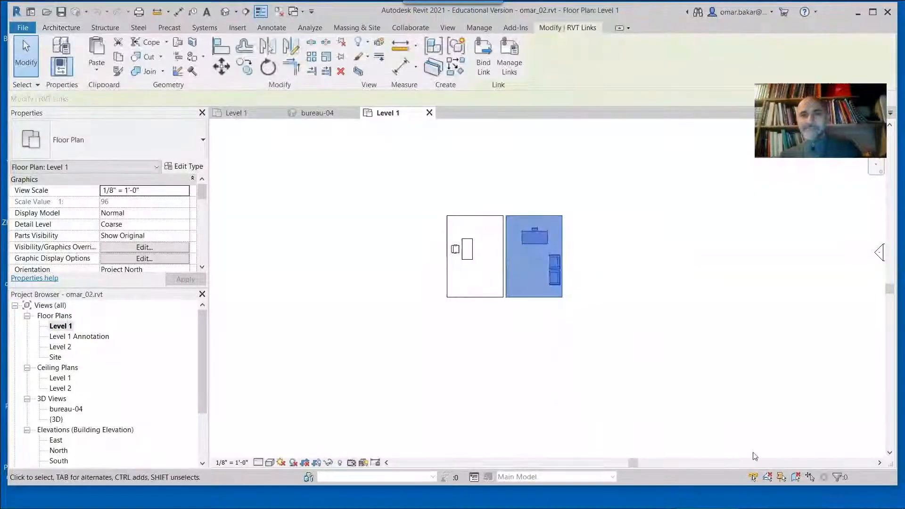
key("Delete")
key("Return")
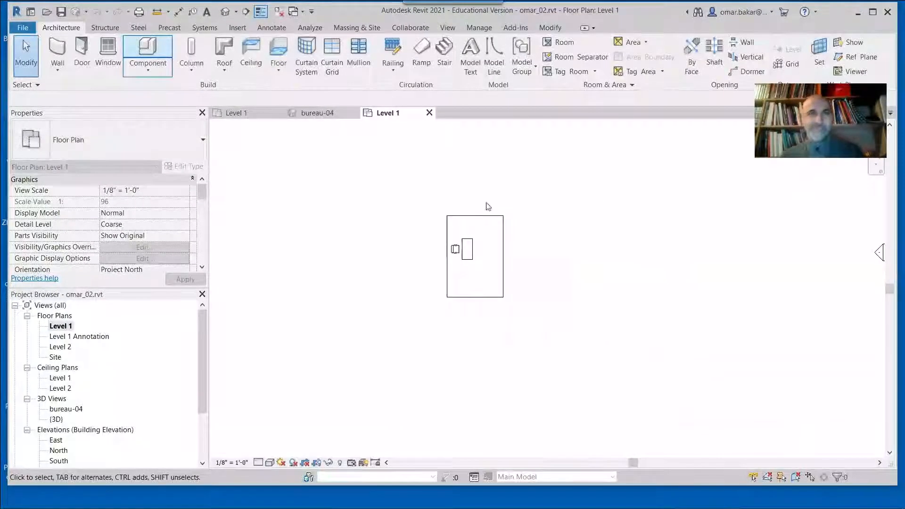
Save the _02 project and close it along with its Level 1 and bureau-04 views.
left_click(61, 12)
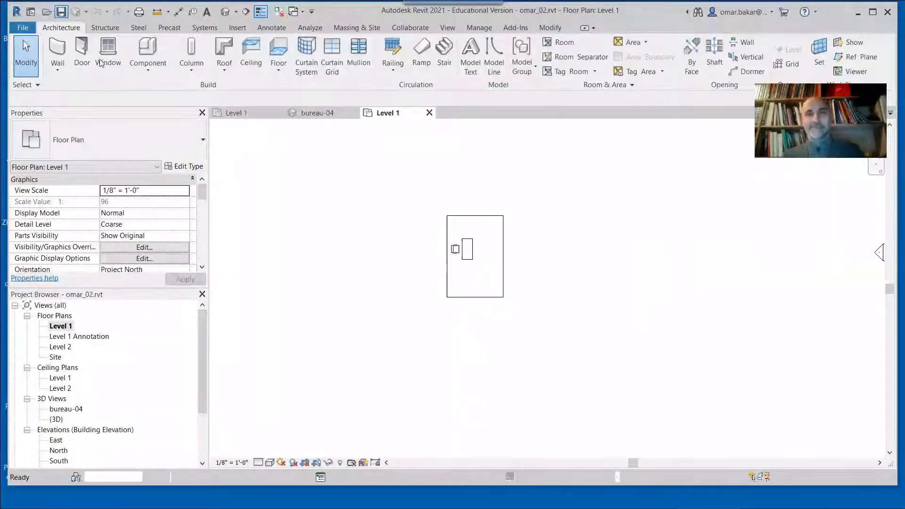
left_click(429, 112)
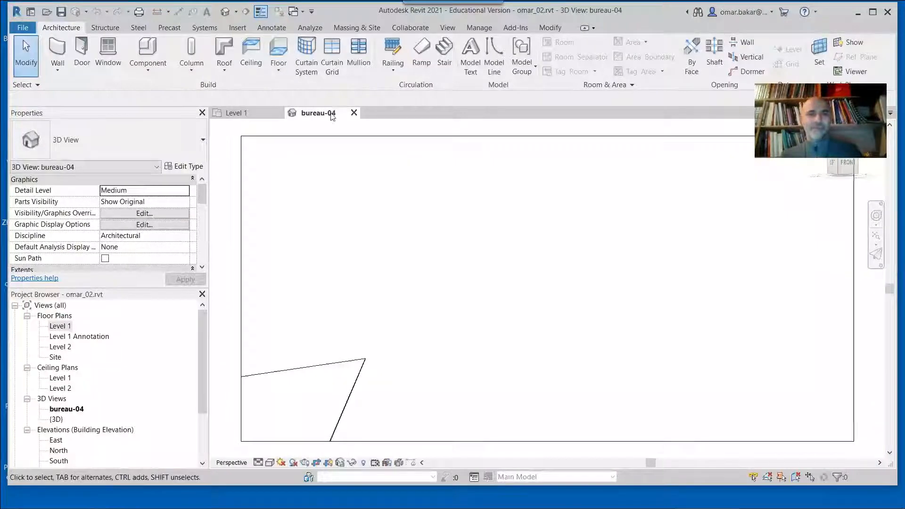
left_click(354, 114)
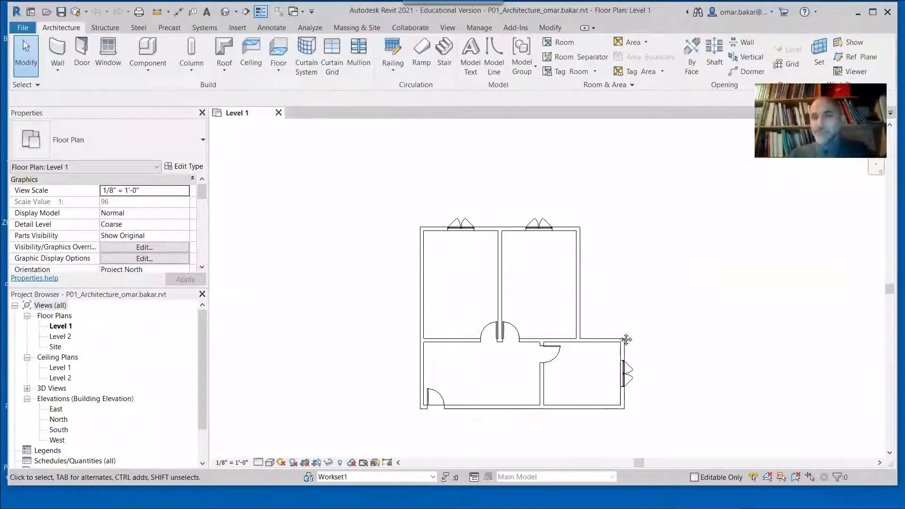
Link the cleaned _01 and _02 office projects into the architecture model with Auto - Internal Origin to Internal Origin positioning.
middle_click_drag(627, 336, 617, 338)
scroll(542, 263, "up", 2)
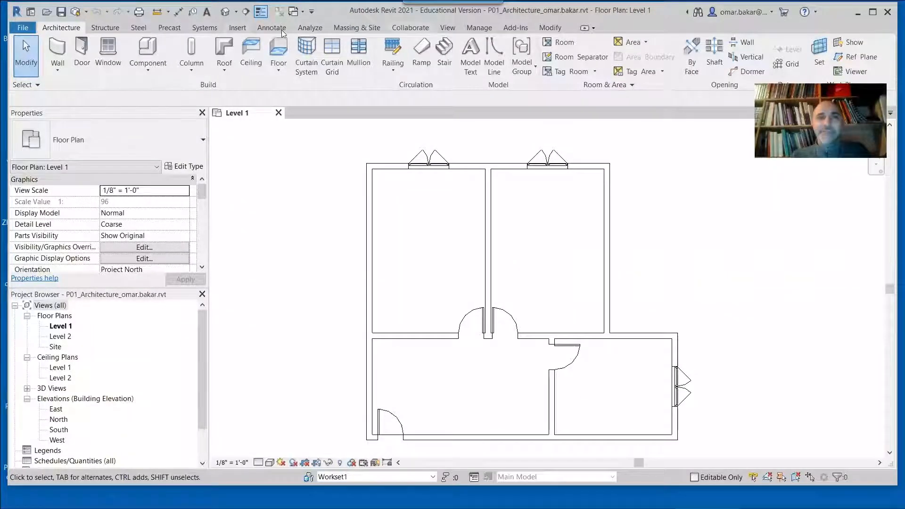
left_click(247, 32)
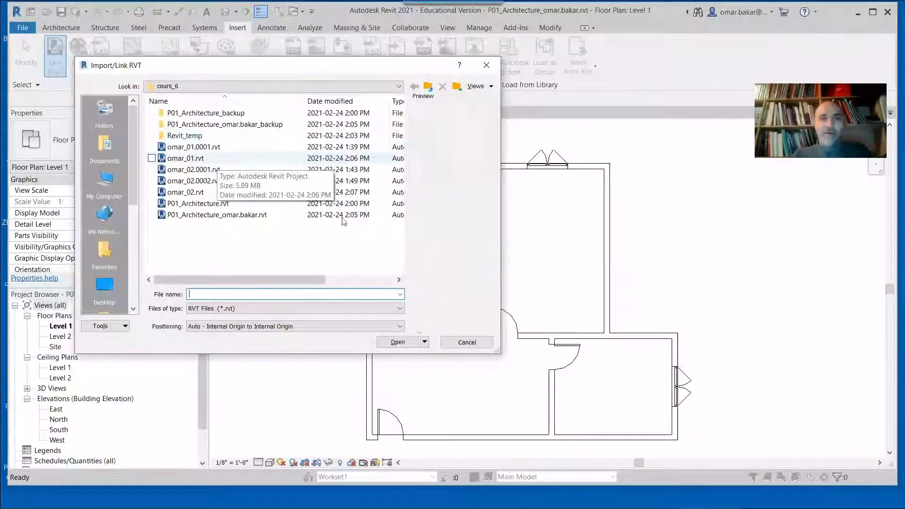
left_click(399, 344)
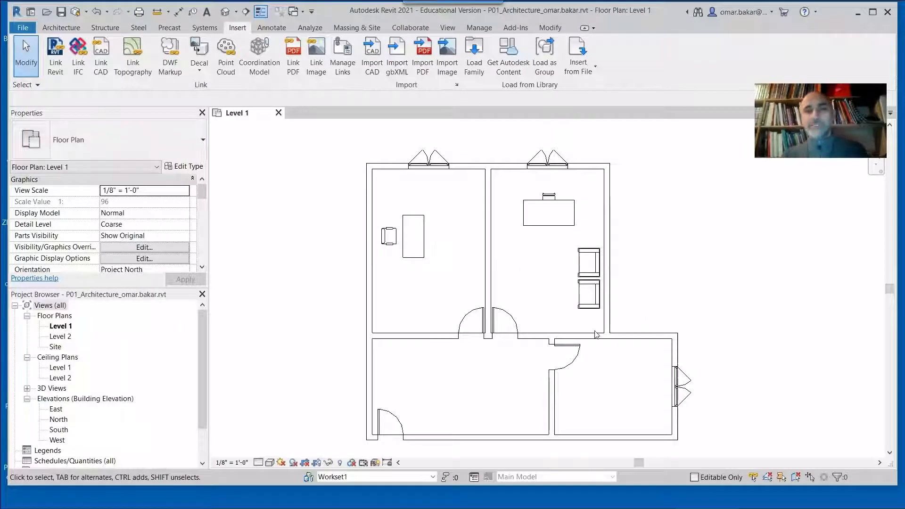
Create a horizontal building section across both furnished offices in the Level 1 plan, looking toward the wall with the two windows.
scroll(528, 364, "down", 1)
scroll(493, 309, "down", 1)
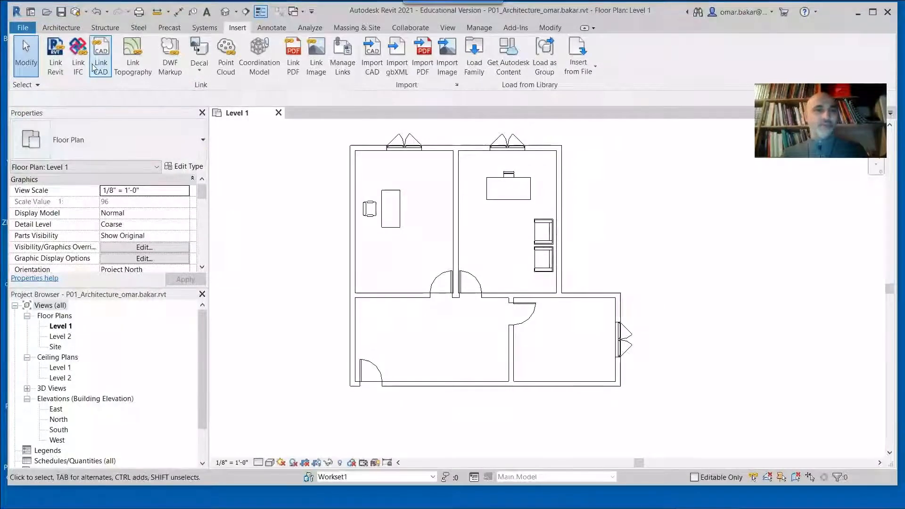
left_click(446, 28)
left_click(369, 52)
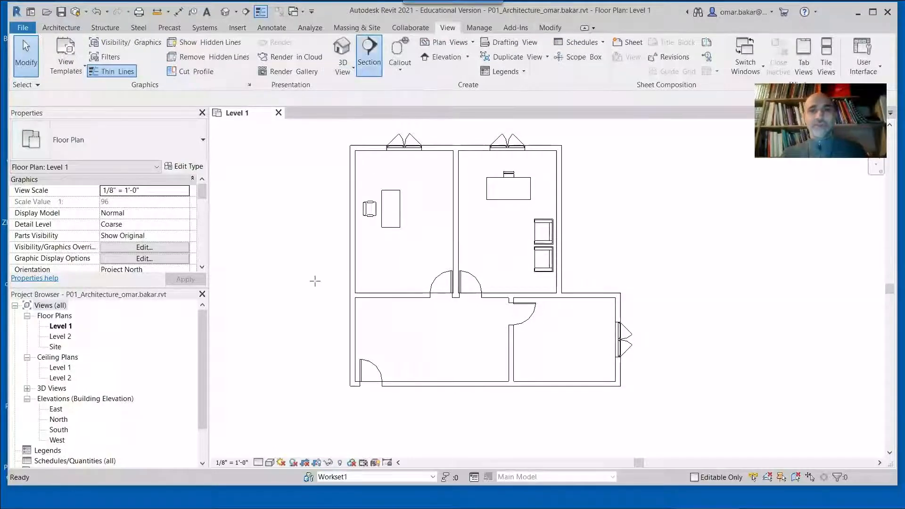
left_click(312, 253)
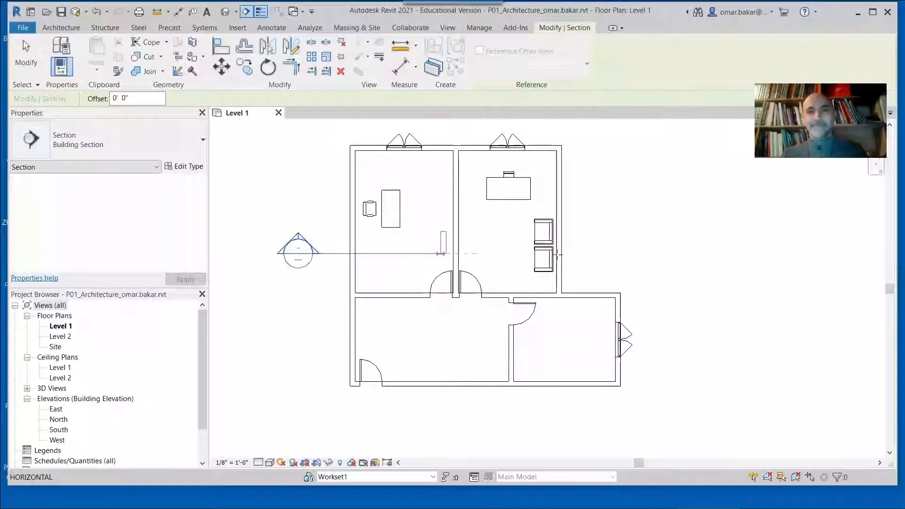
left_click(612, 253)
key("Escape")
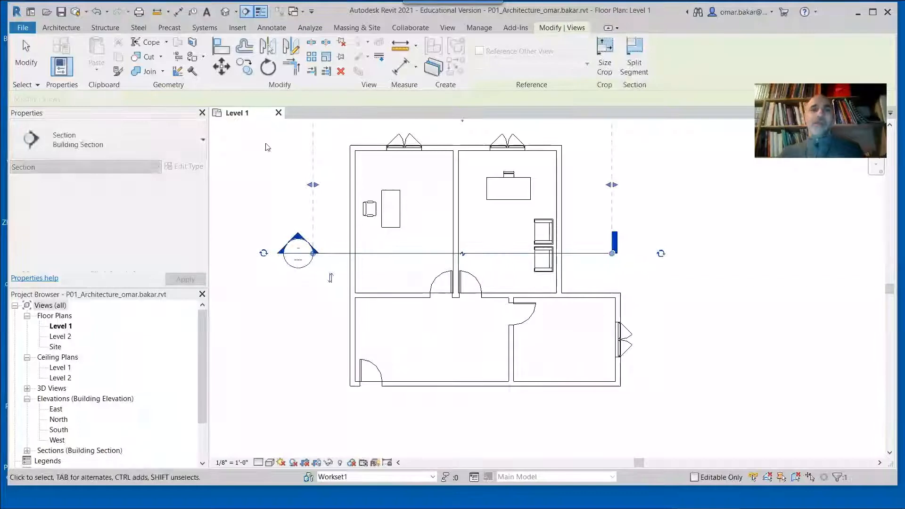
Create a camera view in Level 1 from the door of the office with two armchairs, aimed across the desk.
left_click(441, 28)
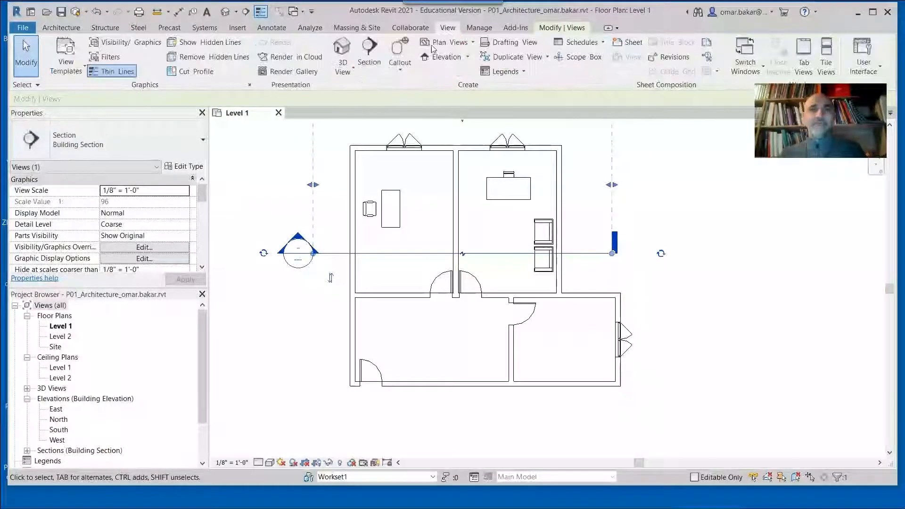
left_click(348, 71)
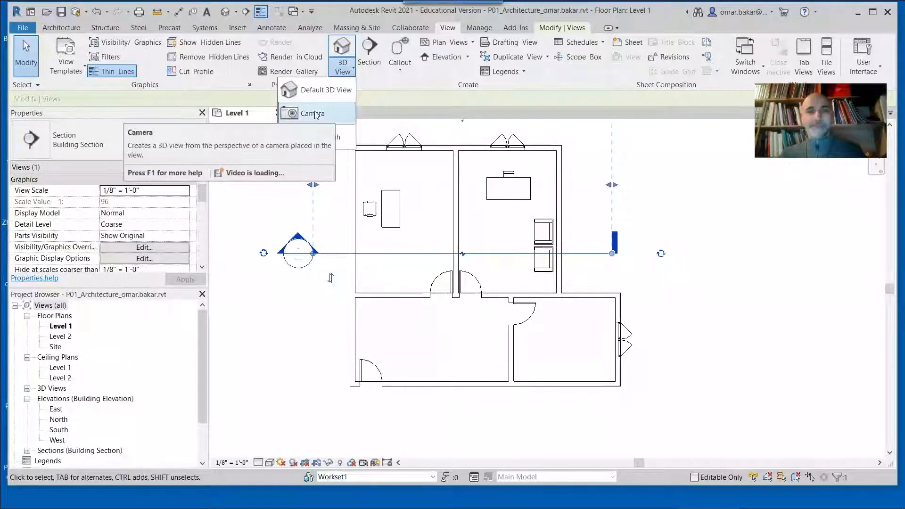
left_click(312, 113)
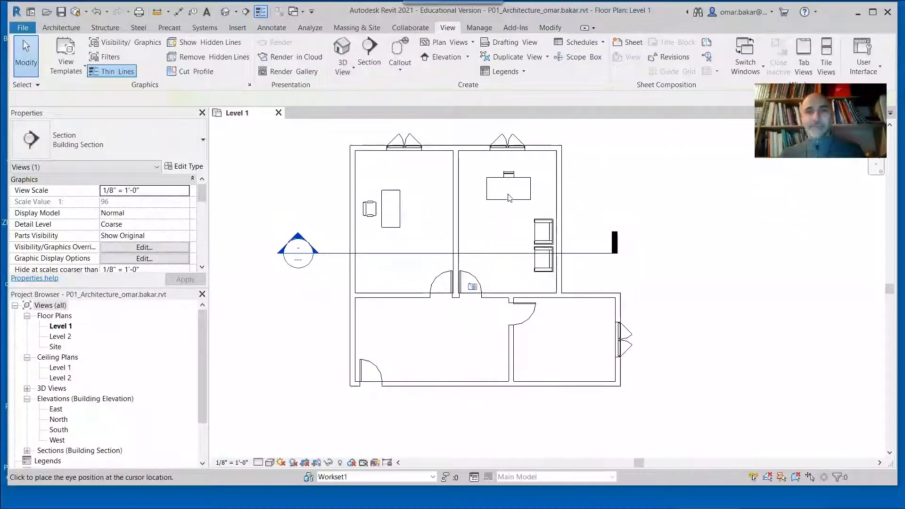
left_click(477, 285)
left_click(563, 226)
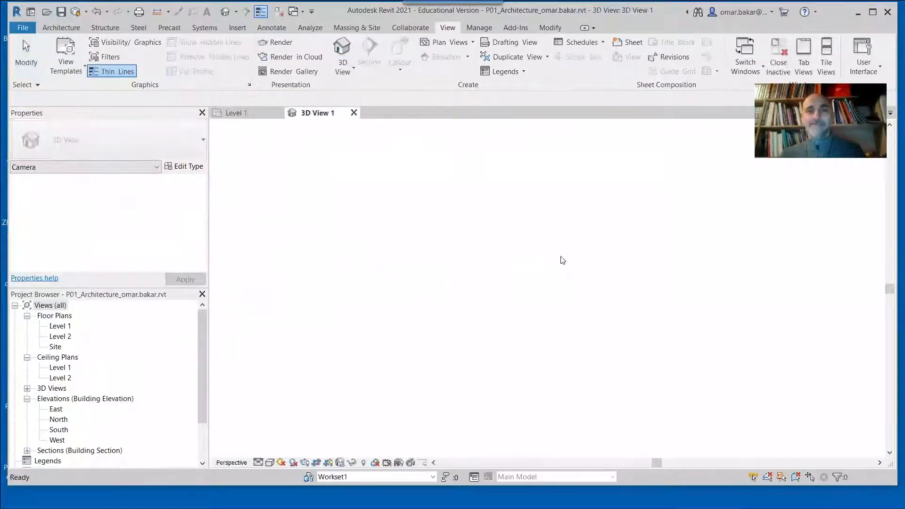
Enlarge the camera view's crop region on its sides and bottom to include the whole desk, the armchairs and the floor.
left_click_drag(637, 268, 692, 264)
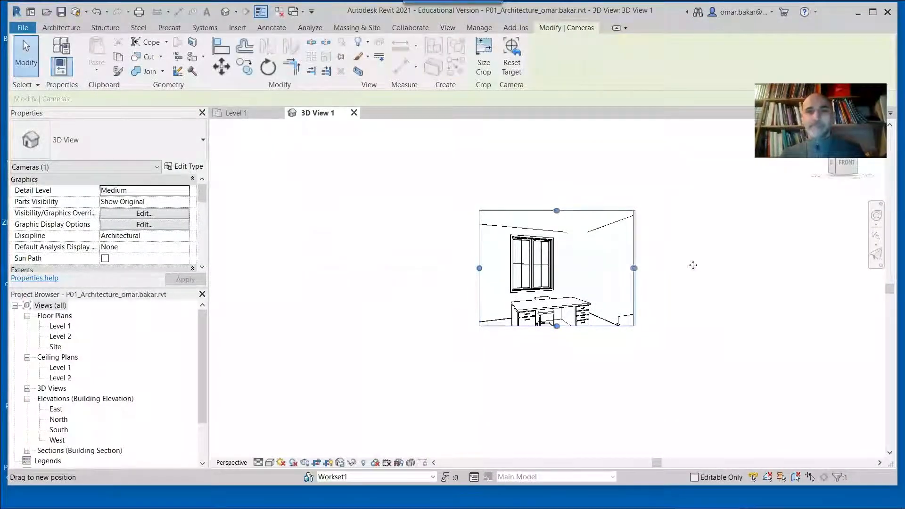
left_click_drag(476, 267, 358, 268)
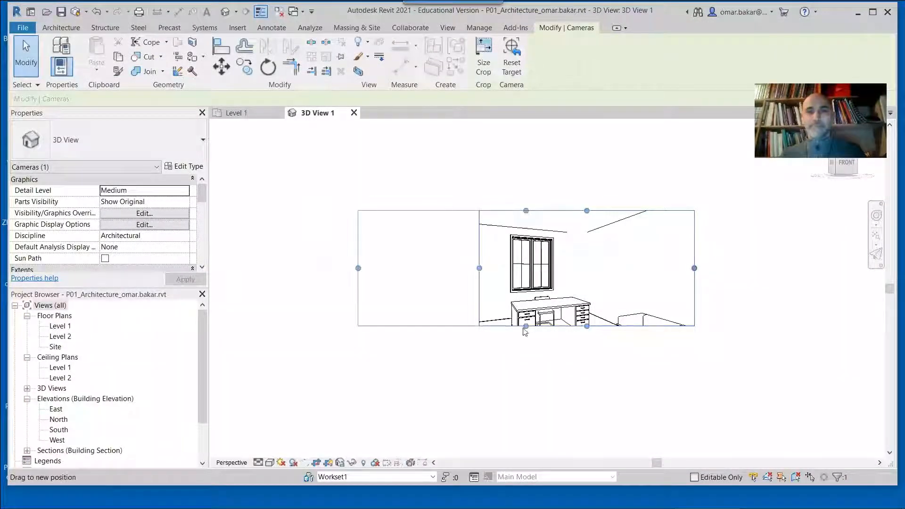
left_click_drag(525, 211, 539, 160)
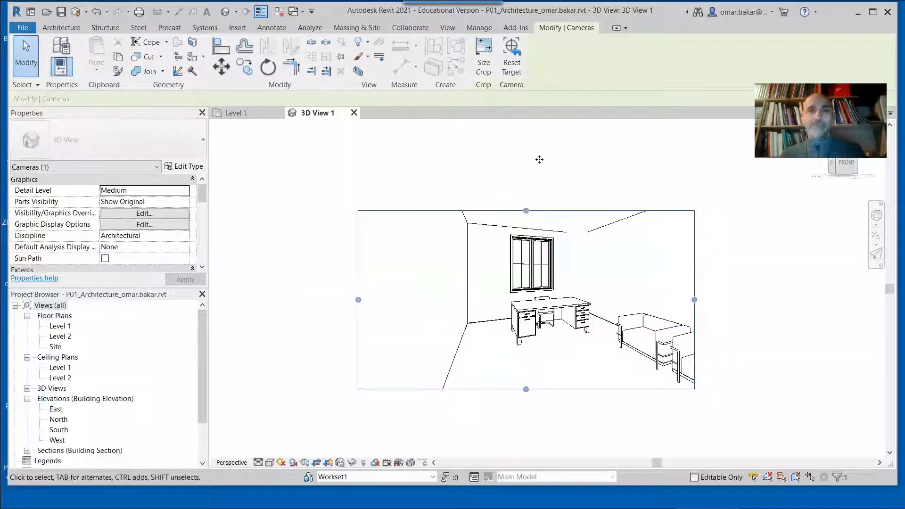
Move the camera's target in the Level 1 plan beyond the window wall, near the office's outer corner.
double_click(60, 326)
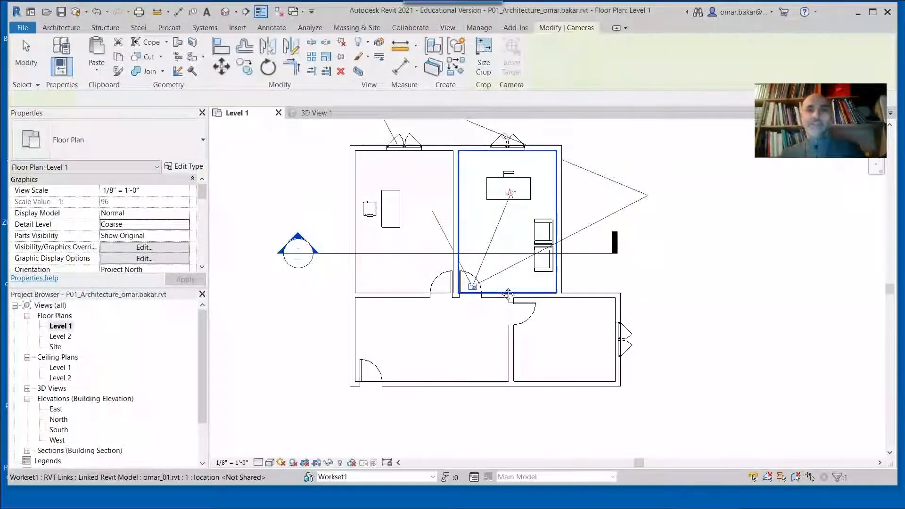
middle_click_drag(599, 214, 655, 226)
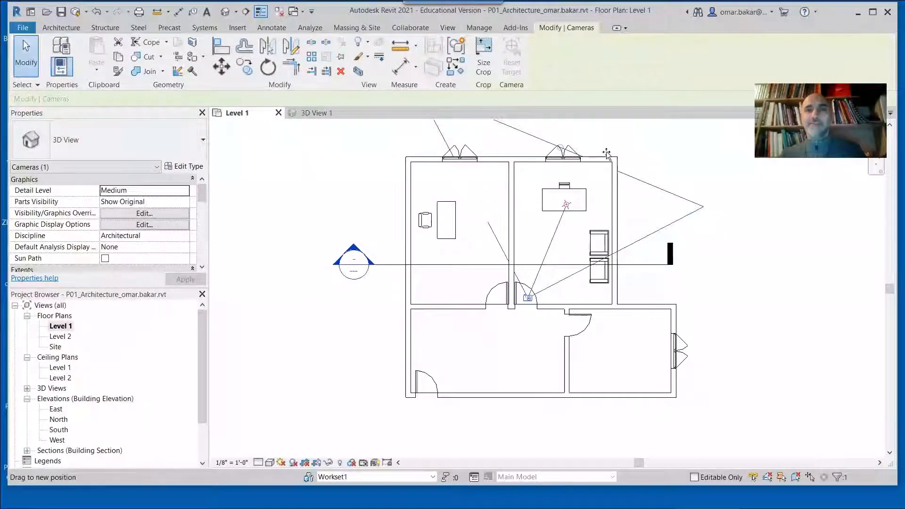
left_click_drag(606, 149, 607, 147)
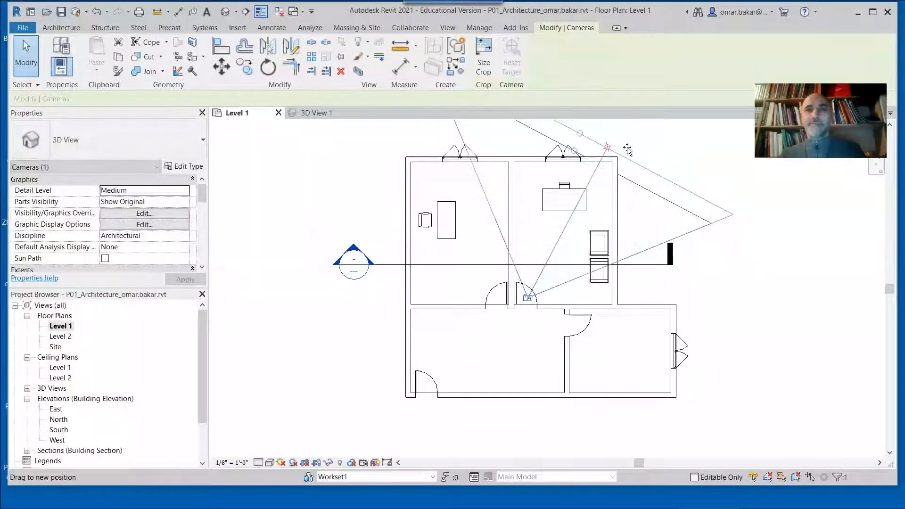
Save and synchronize the architecture model with its central file, and close it while relinquishing its elements and worksets.
left_click(447, 27)
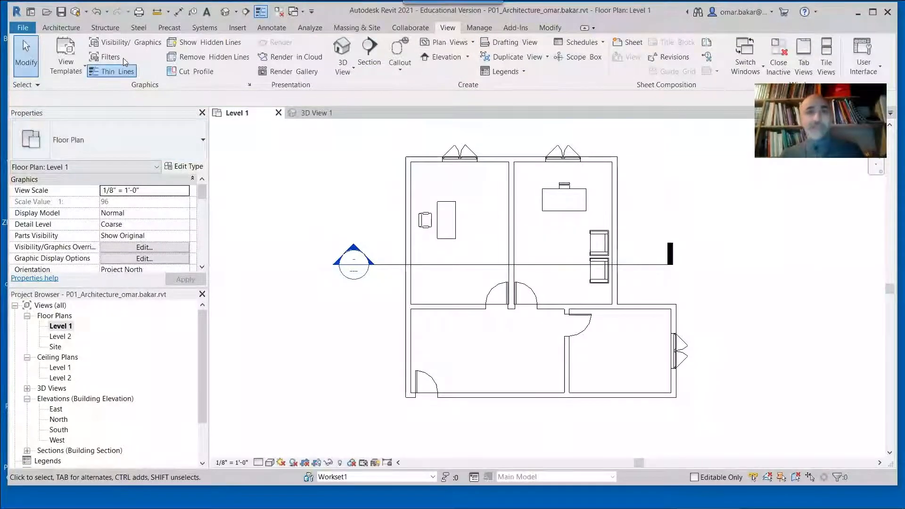
left_click(62, 12)
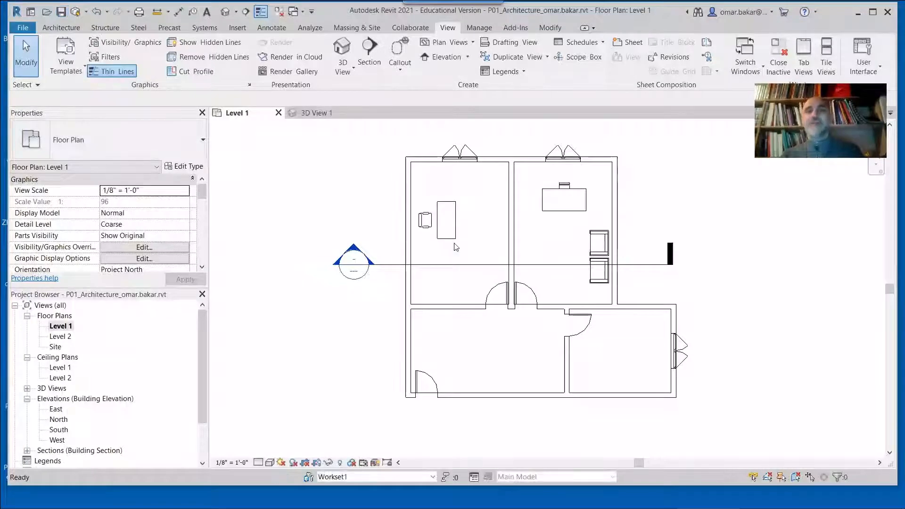
left_click(74, 13)
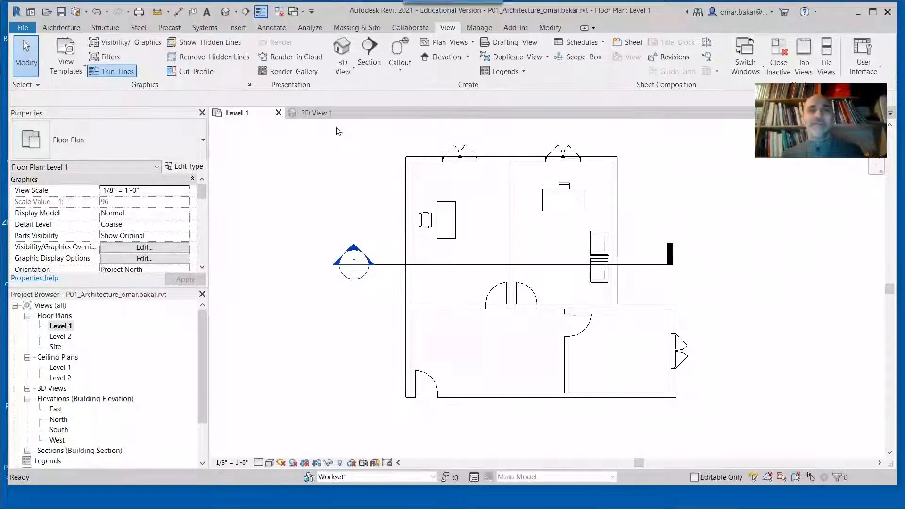
left_click(279, 114)
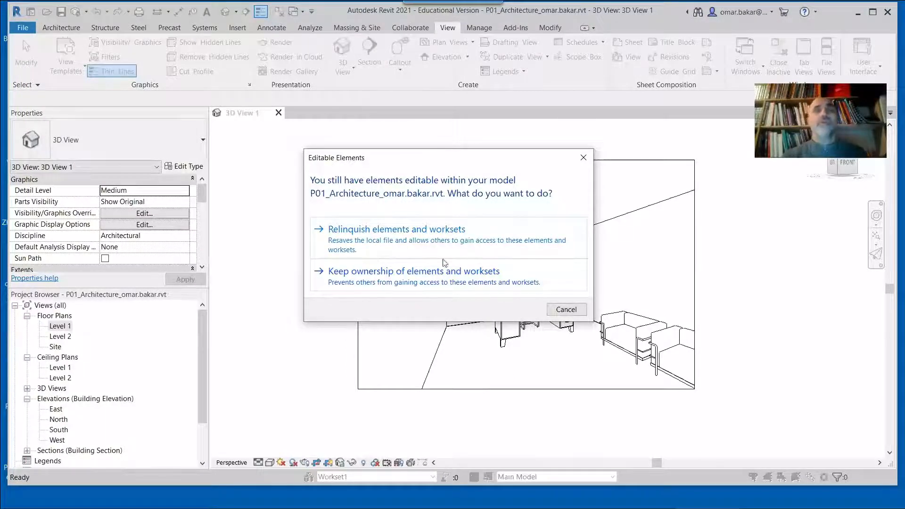
left_click(387, 242)
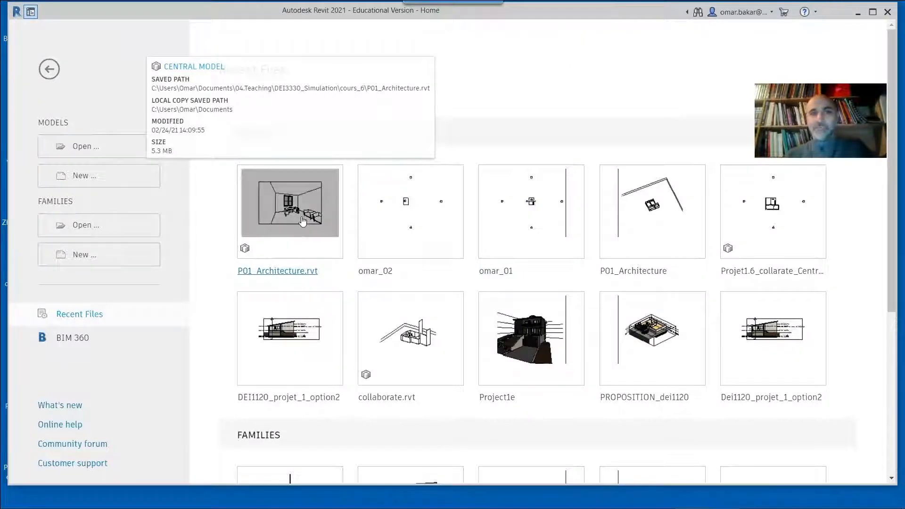
Open the central model P01_Architecture.rvt from the cours_6 folder with Create New Local, overwriting the existing local copy.
left_click(312, 244)
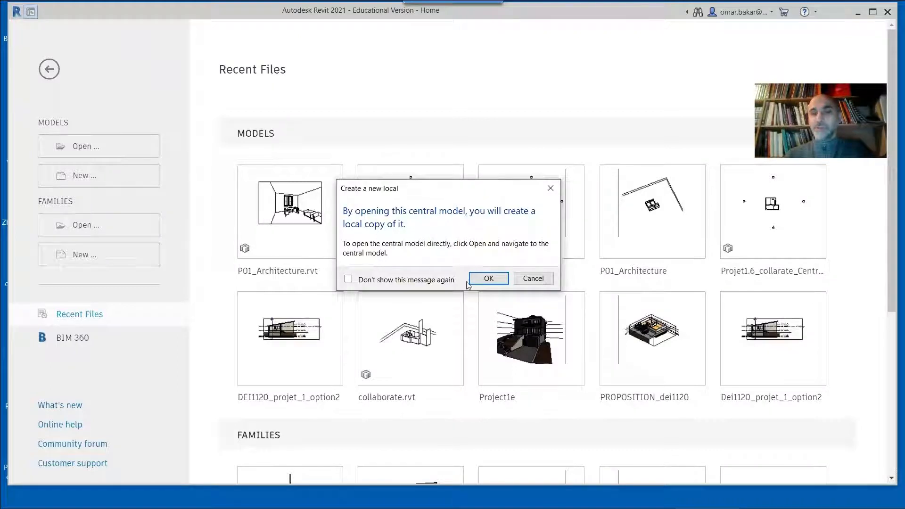
left_click(533, 278)
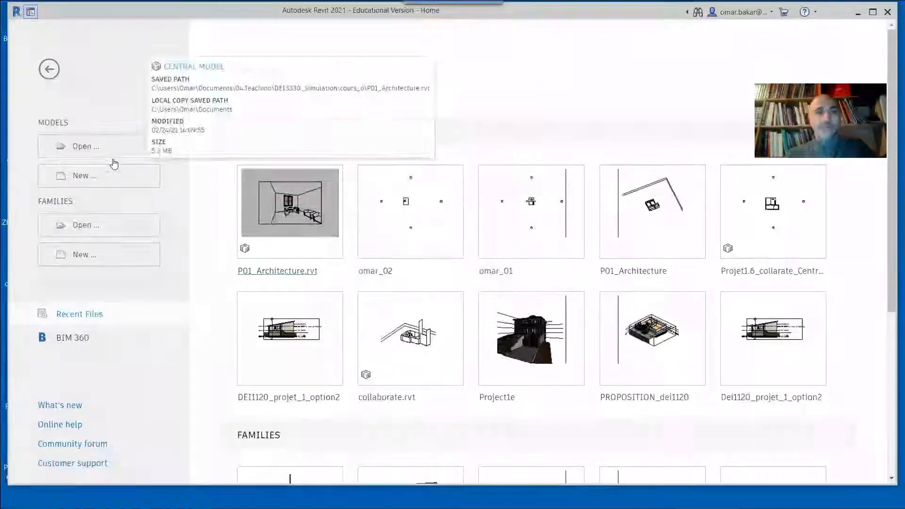
left_click(102, 152)
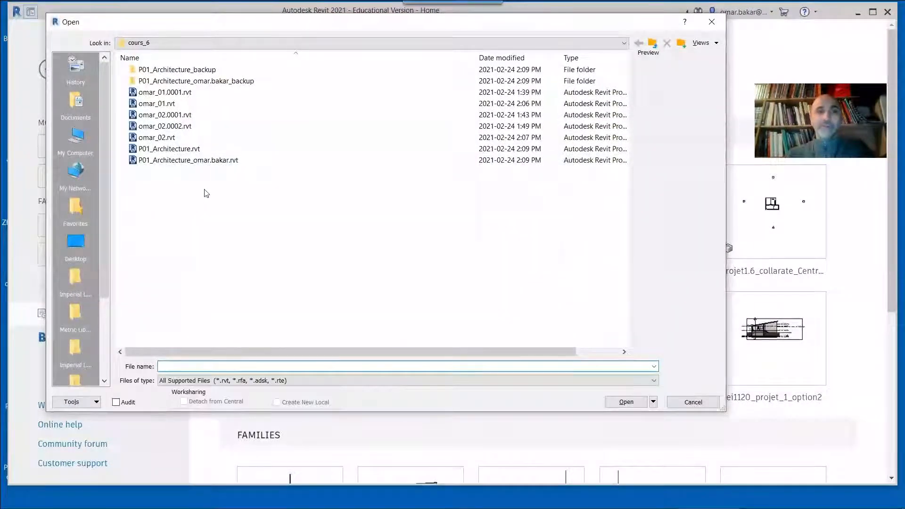
left_click(168, 150)
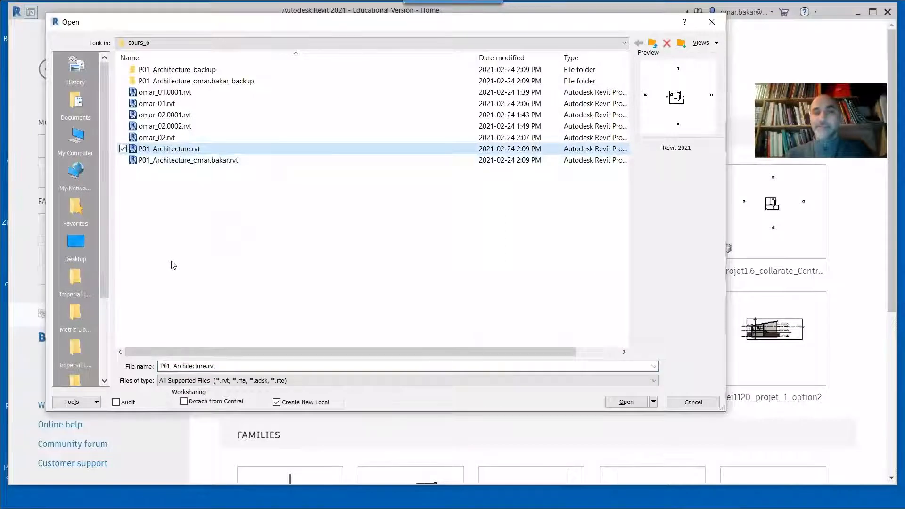
left_click(158, 162)
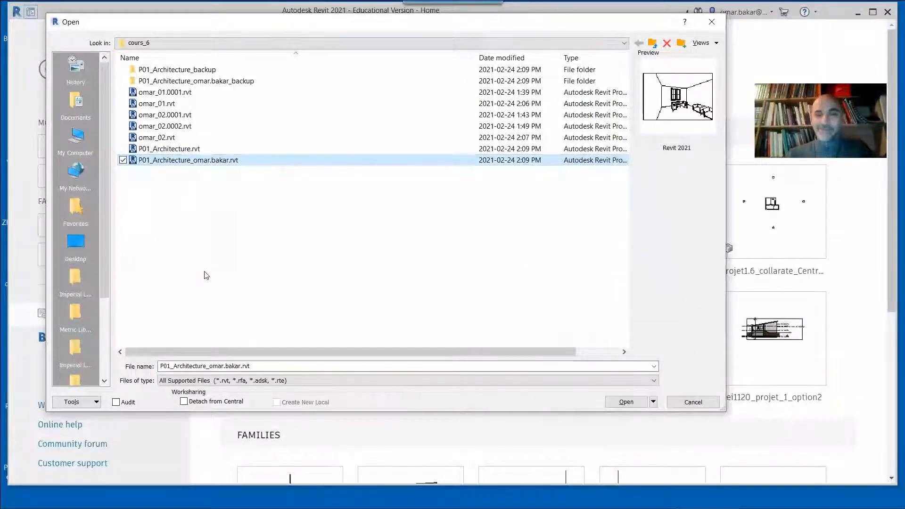
left_click(190, 150)
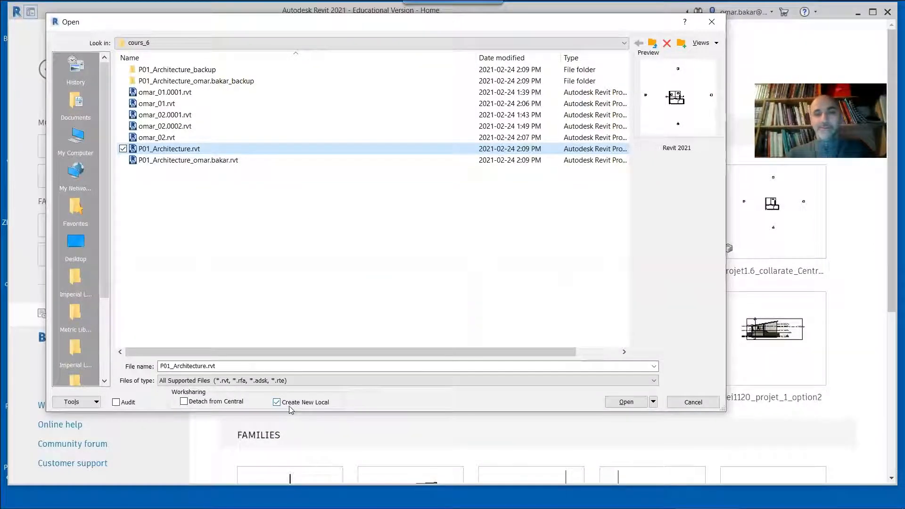
left_click(626, 402)
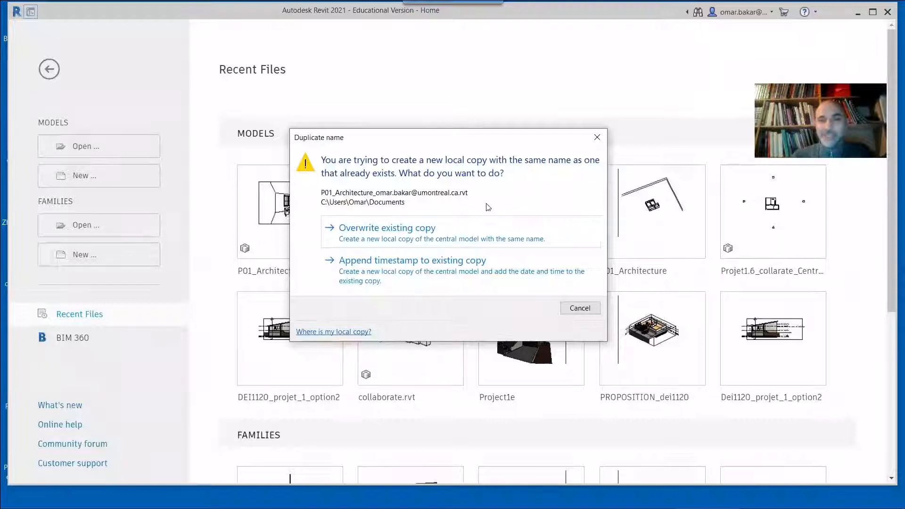
left_click(397, 231)
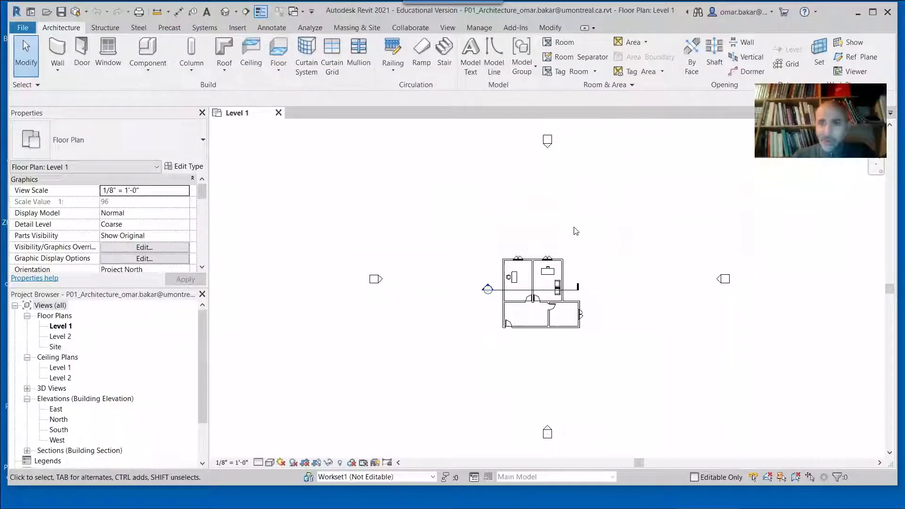
scroll(570, 277, "up", 6)
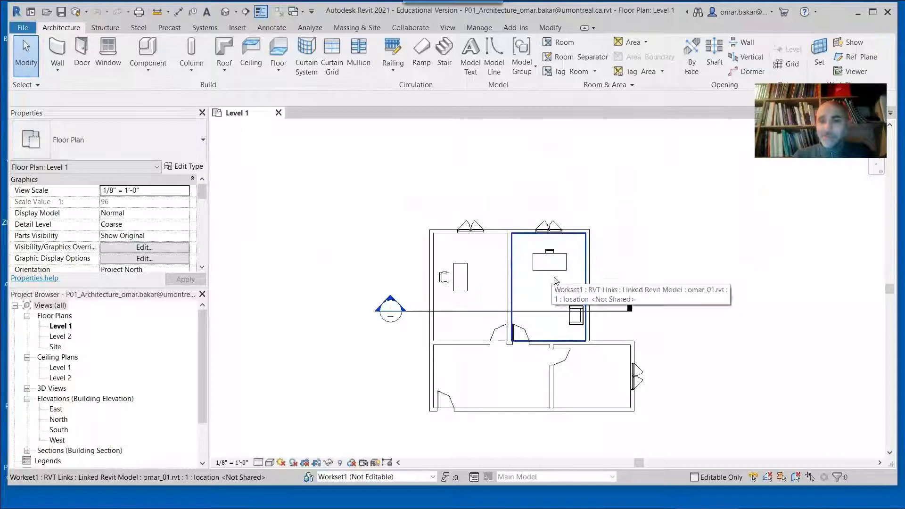
middle_click_drag(536, 276, 470, 226)
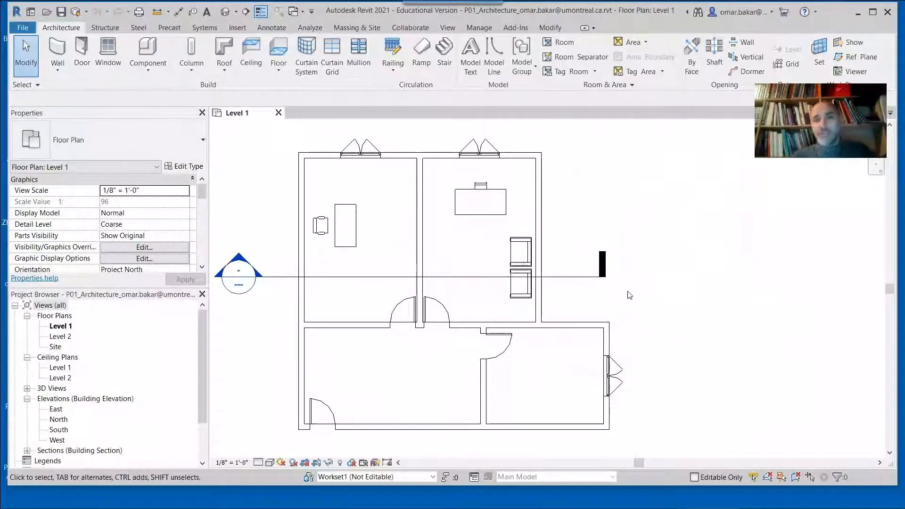
scroll(608, 277, "down", 2)
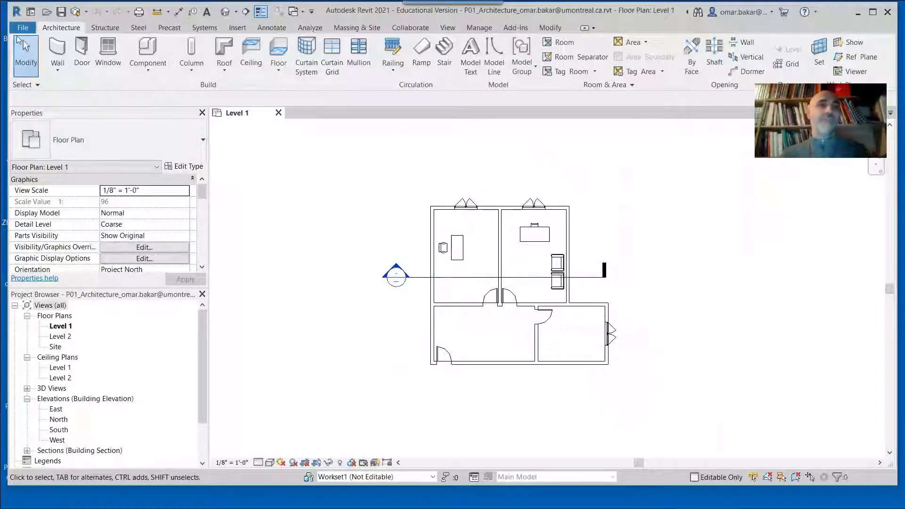
Start saving the new local model as a project and browse to the cours_6 folder within 04.Teaching and DEI3330_Simulation.
left_click(22, 27)
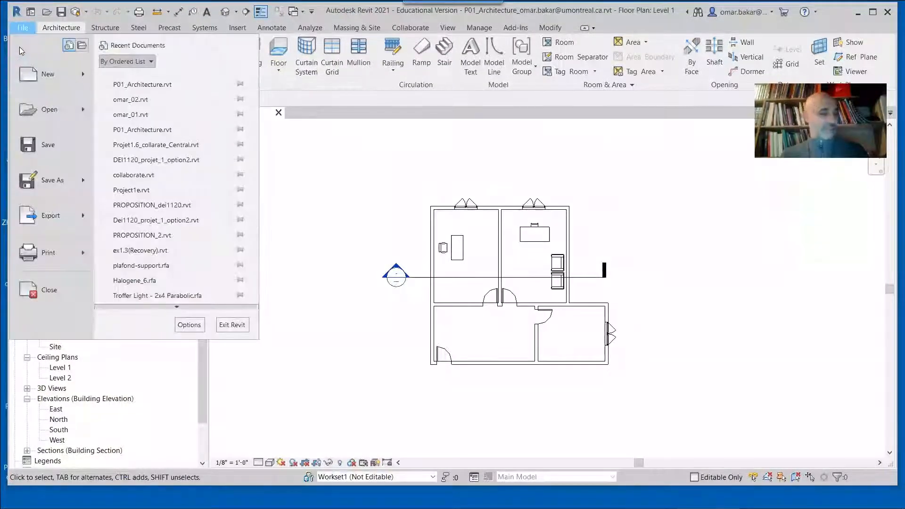
mouse_move(56, 183)
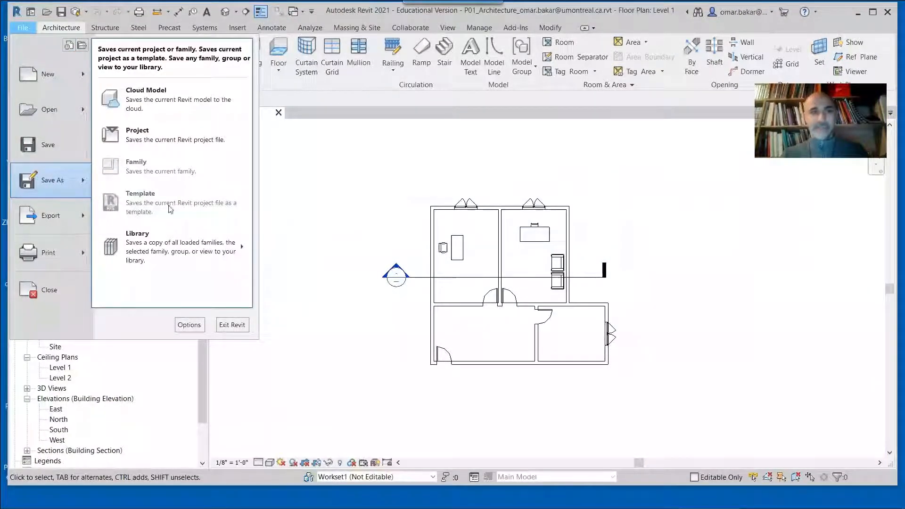
left_click(131, 134)
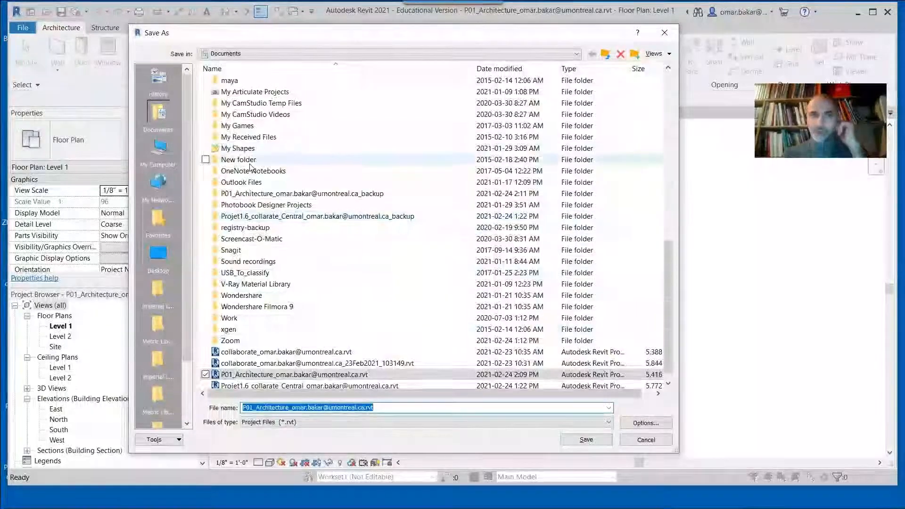
scroll(251, 167, "up", 10)
left_click(245, 126)
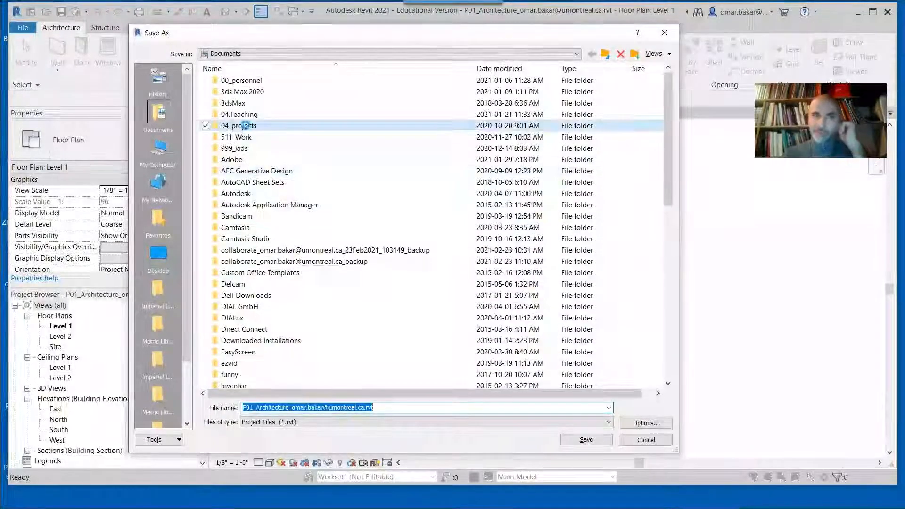
double_click(245, 125)
left_click(605, 54)
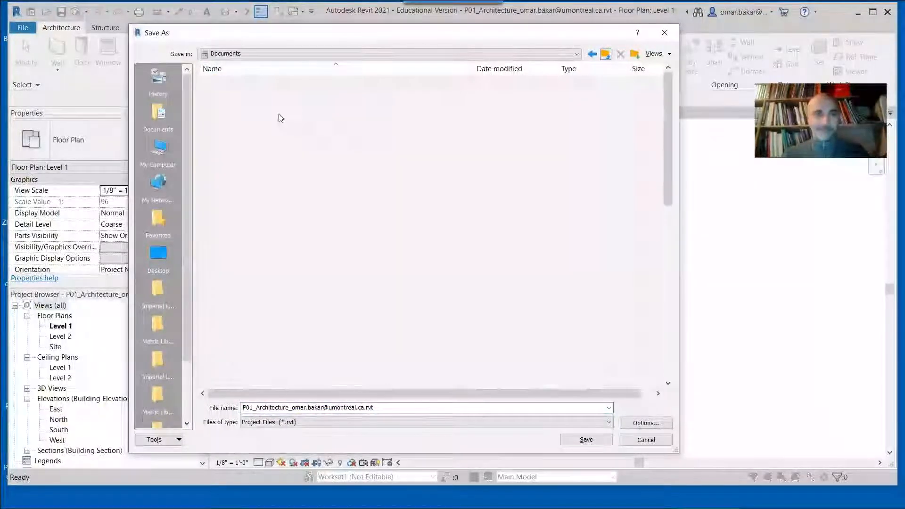
double_click(248, 116)
double_click(241, 195)
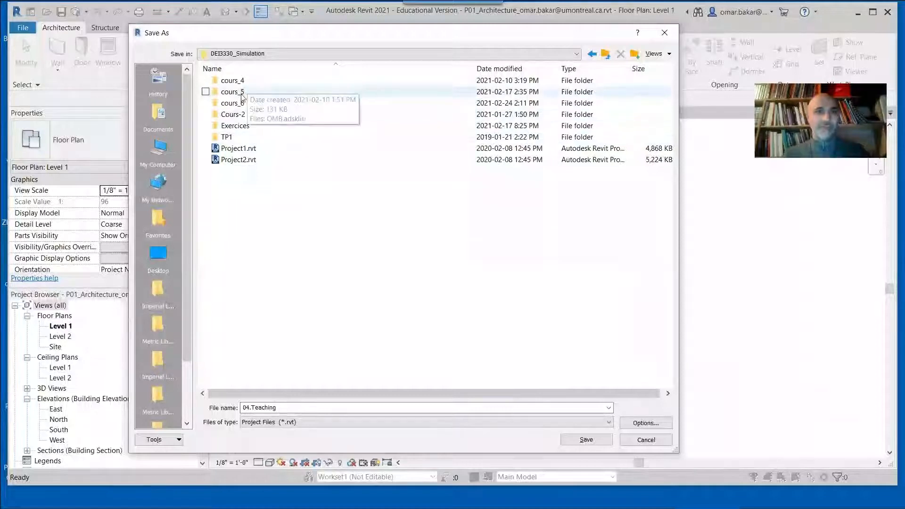
double_click(236, 103)
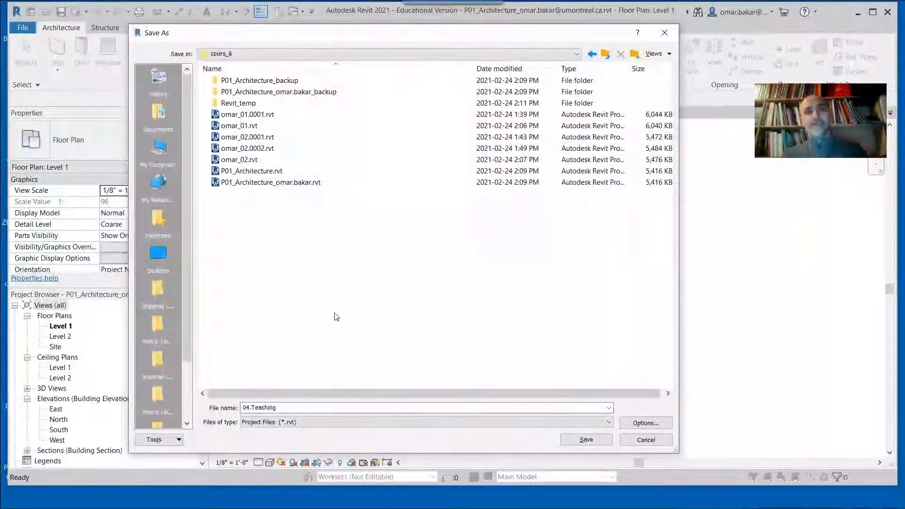
Save the new local model as P01_Architecture_pink-floyd.rvt in the cours_6 folder.
left_click(330, 182)
double_click(318, 409)
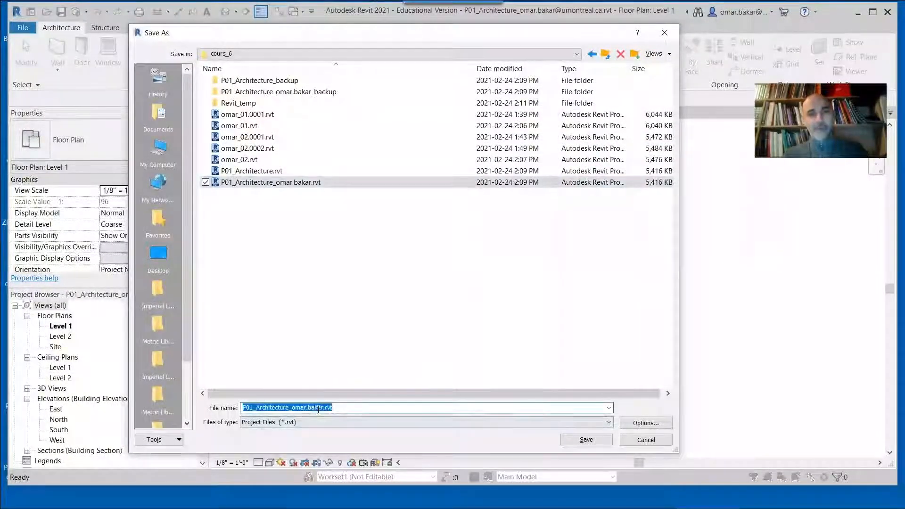
left_click_drag(320, 408, 292, 408)
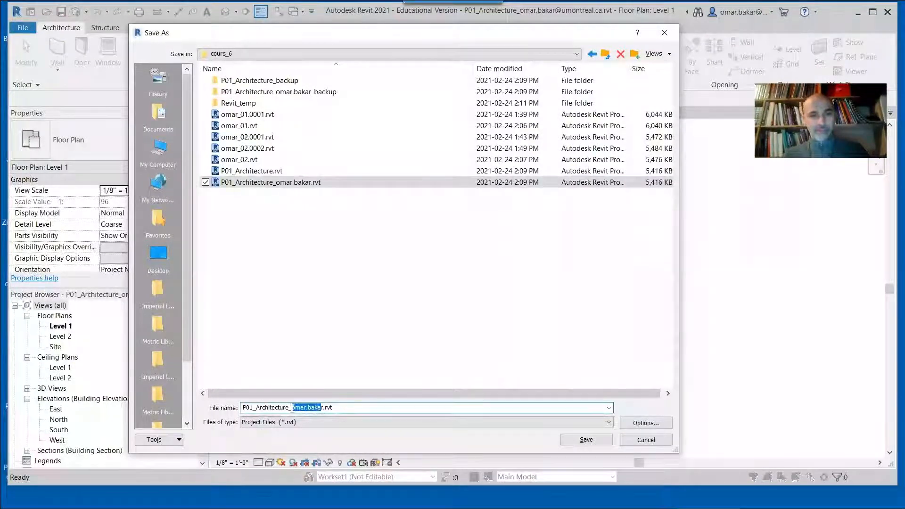
key("BackSpace")
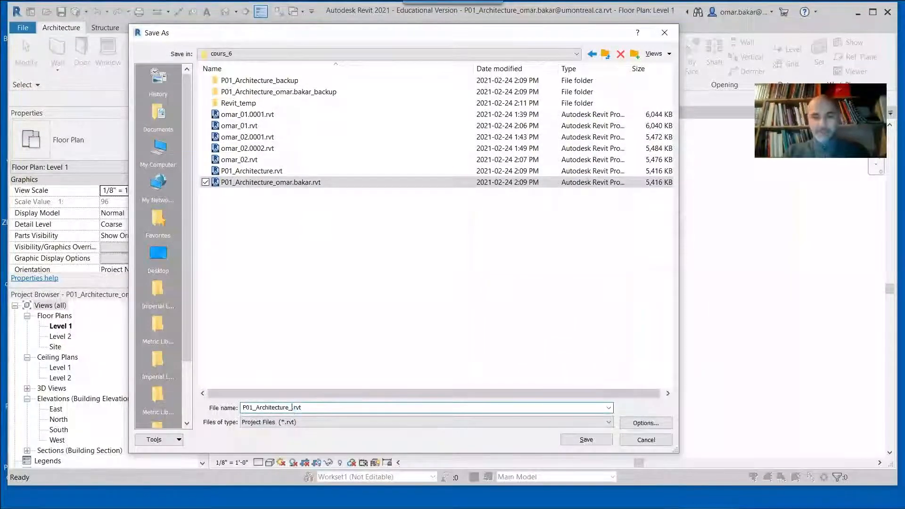
type("pink-floyd")
key("Return")
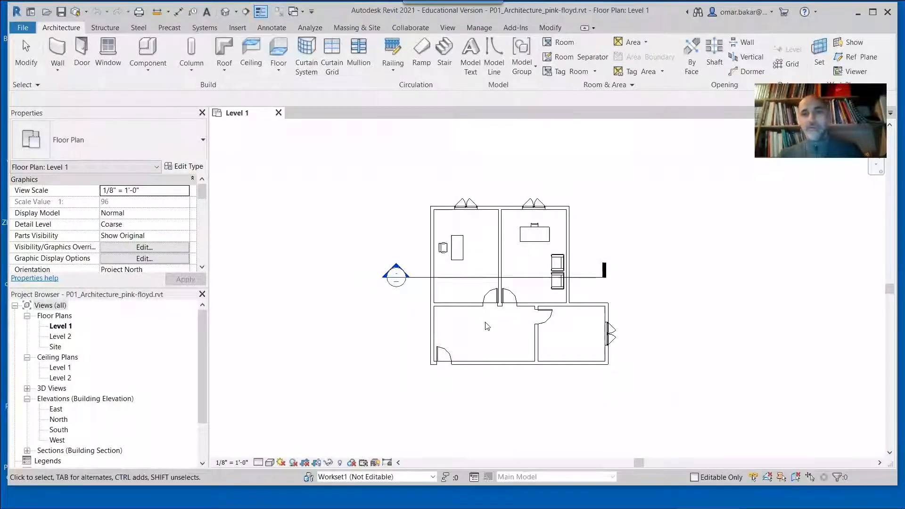
Place a 60" x 30" Desk on Level 1 in the small room with the side window, rotated so its long side runs parallel to the window wall.
scroll(484, 323, "up", 4)
middle_click_drag(552, 330, 500, 321)
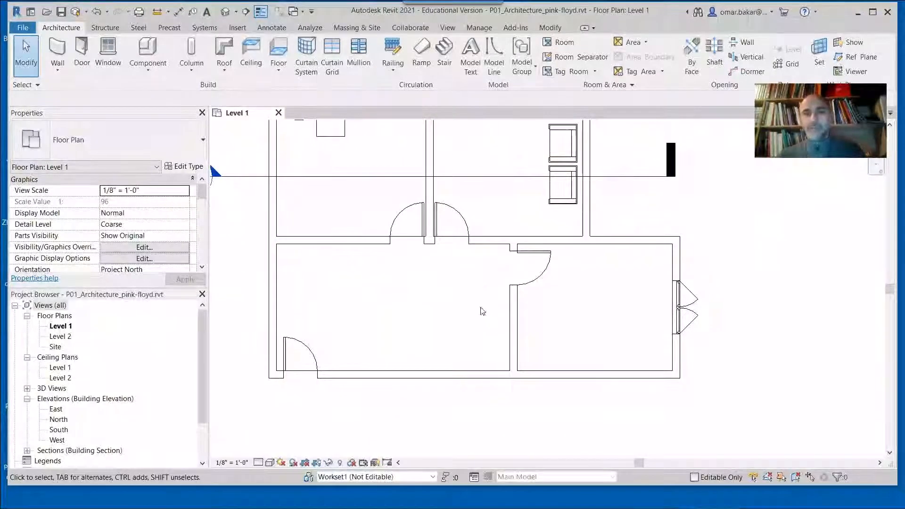
left_click(150, 65)
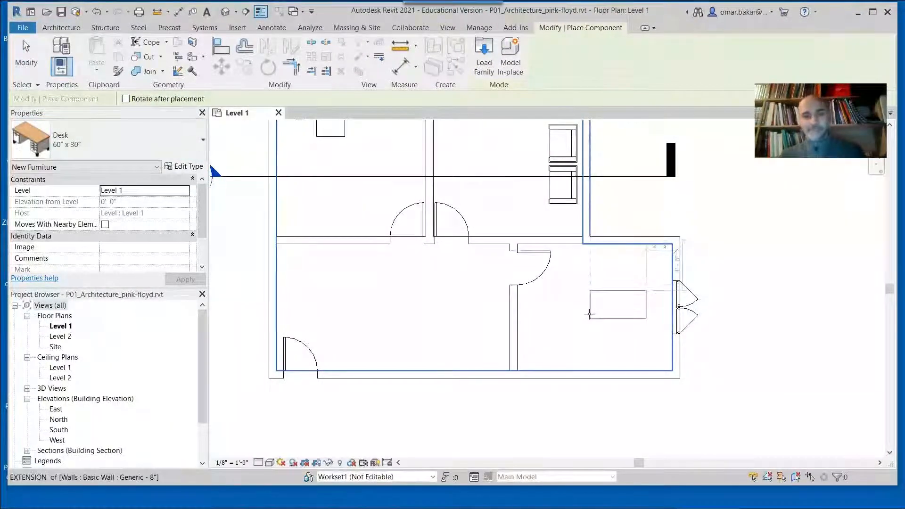
key("space")
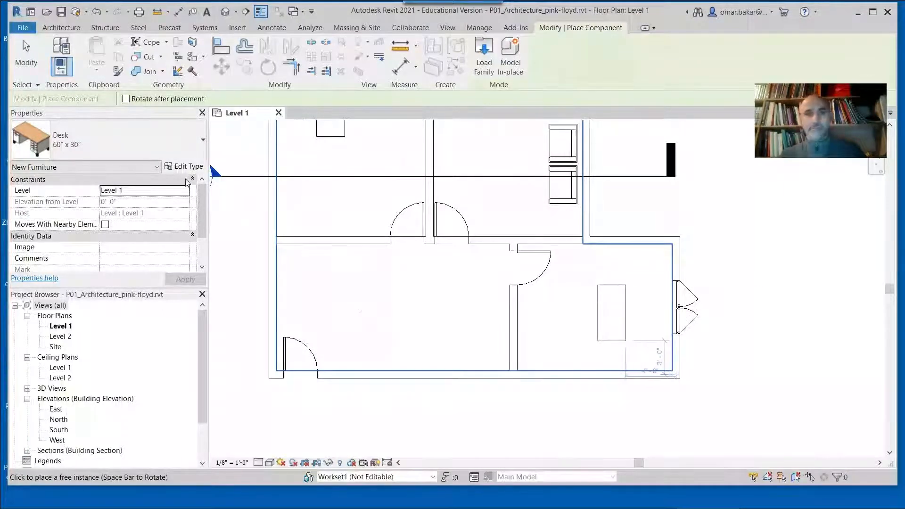
Load the Sofa-Corbu.rfa family from the Seating folder into the model for placement.
left_click(484, 56)
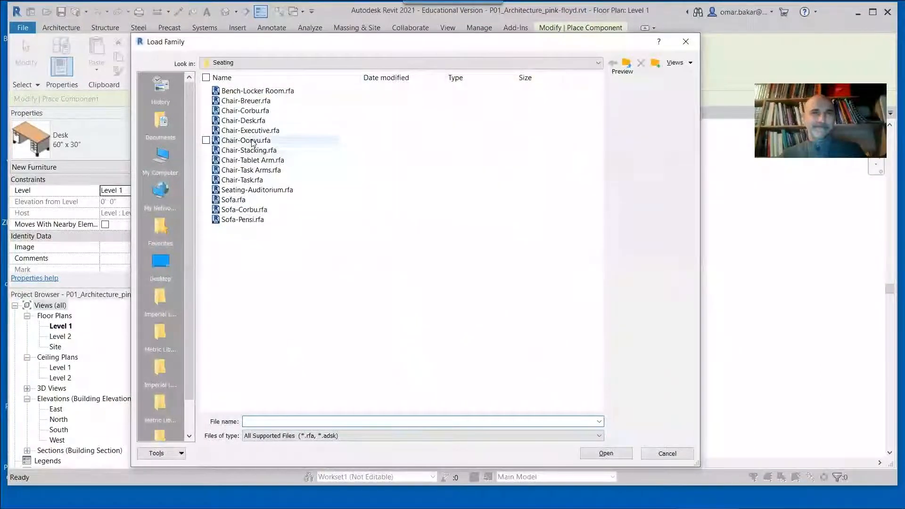
left_click(246, 140)
left_click(251, 160)
left_click(253, 169)
left_click(255, 181)
left_click(255, 190)
left_click(257, 200)
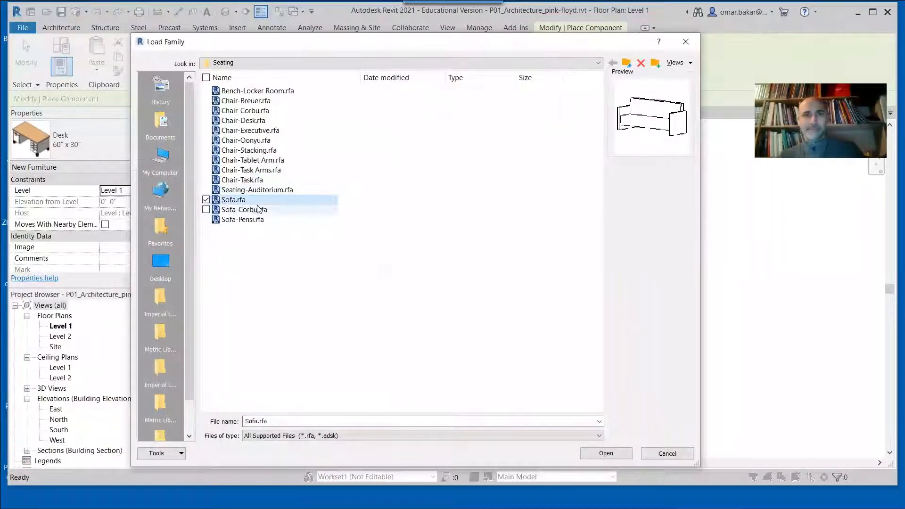
left_click(259, 209)
left_click(607, 453)
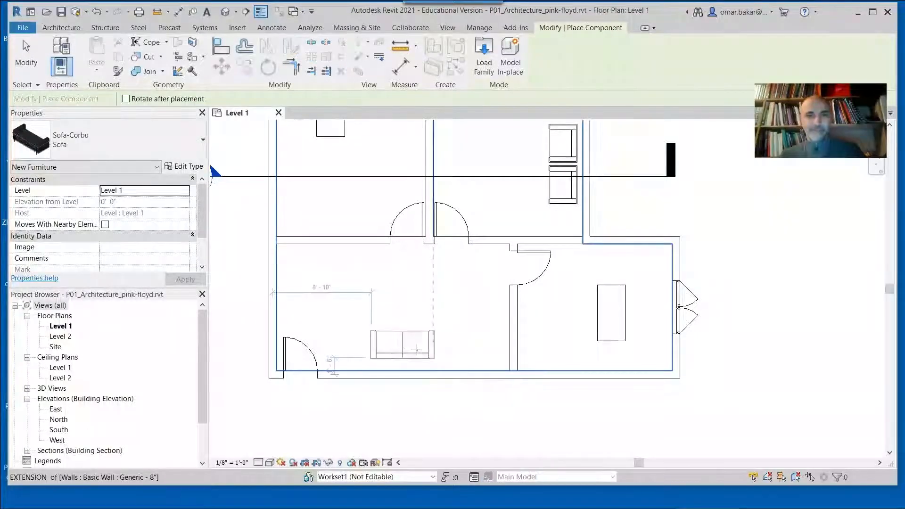
Place three Sofa-Corbu sofas, one each in the entrance room, the small room with the desk, and the upper-left office, rotating them to suit.
key("space")
key("space")
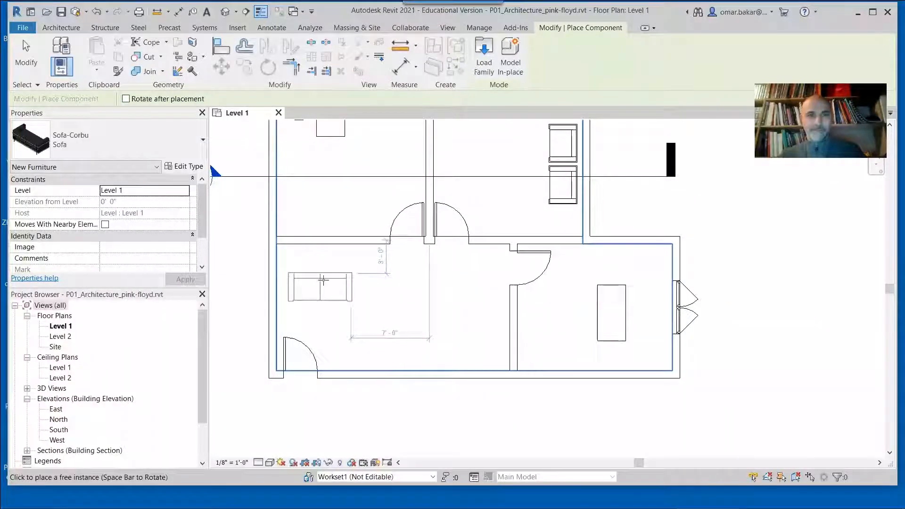
left_click(349, 262)
key("space")
key("space")
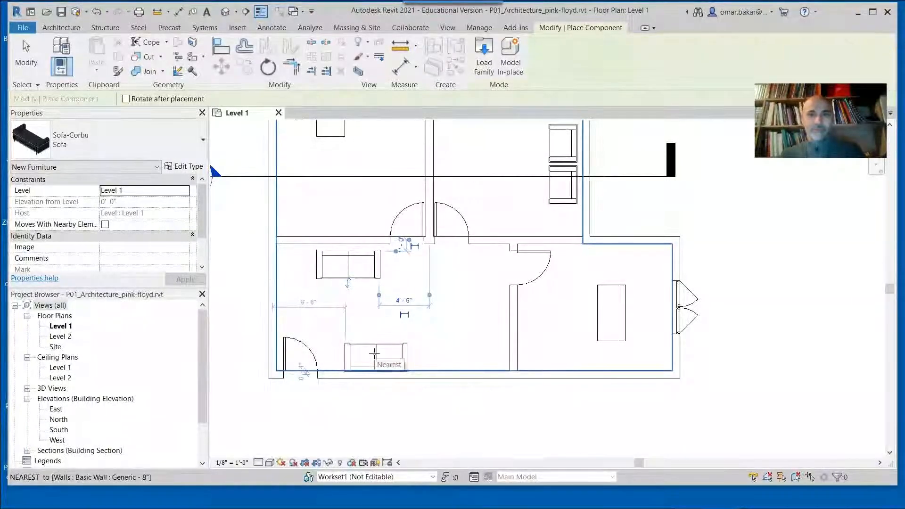
key("space")
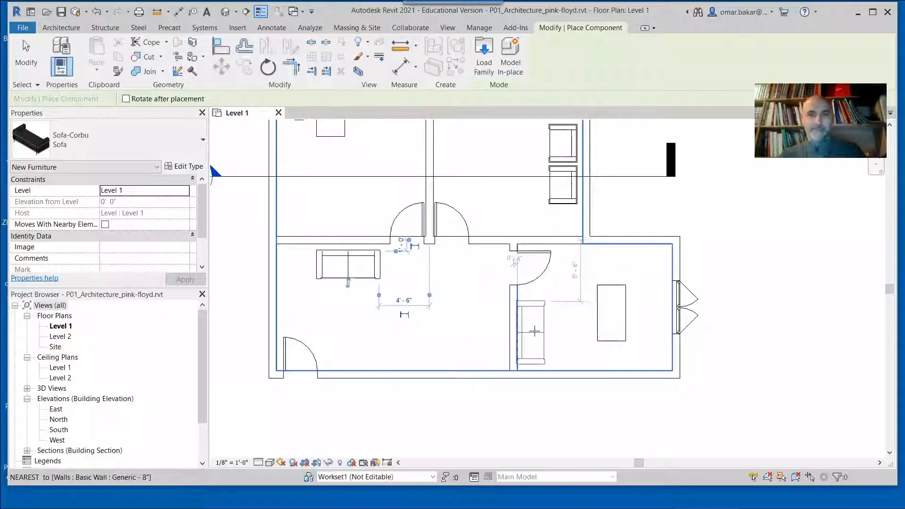
left_click(538, 332)
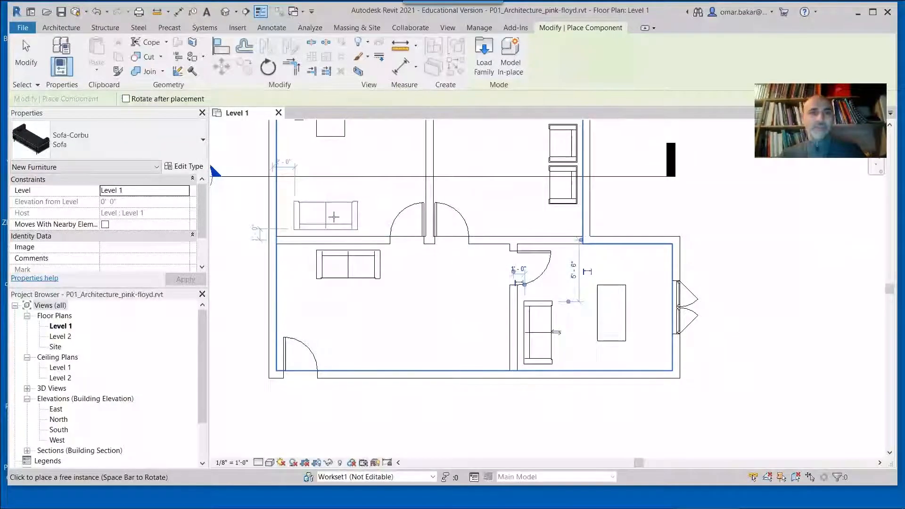
left_click(336, 216)
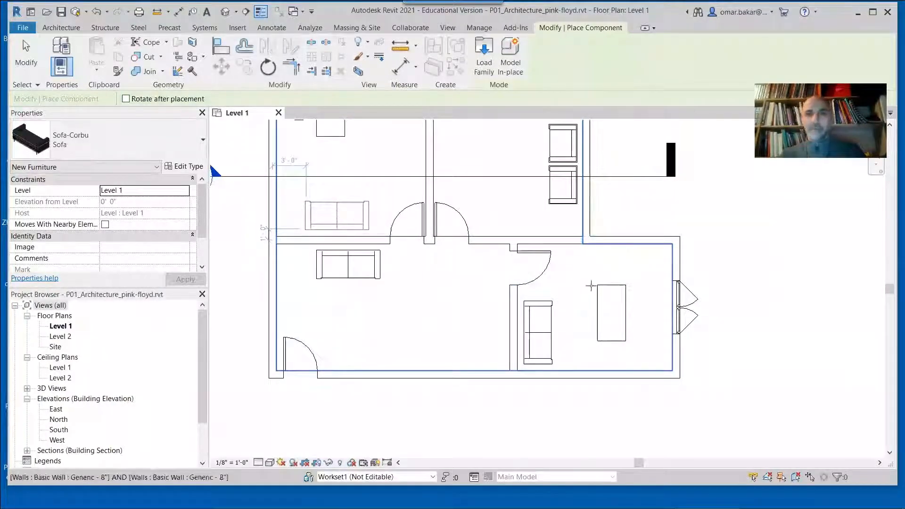
left_click(21, 52)
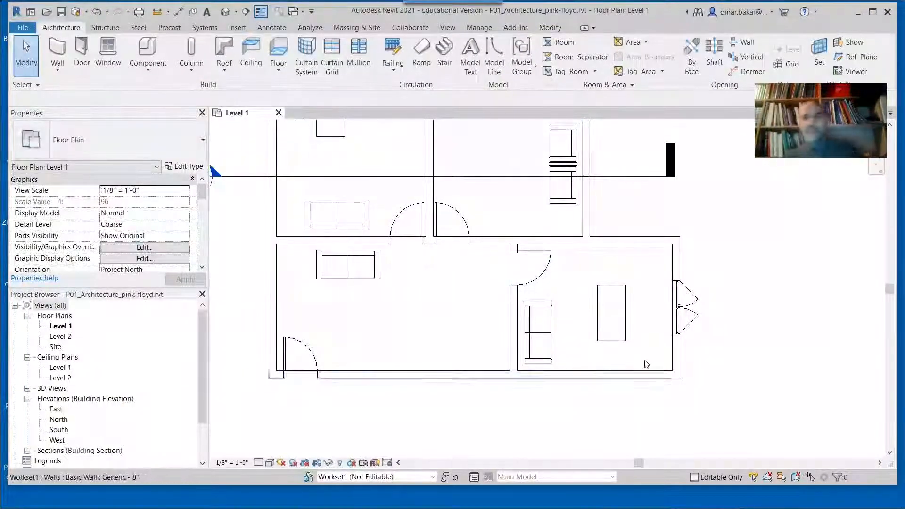
Synchronize the pink-floyd local model with its central file and close it.
scroll(659, 343, "down", 1)
scroll(659, 343, "down", 1)
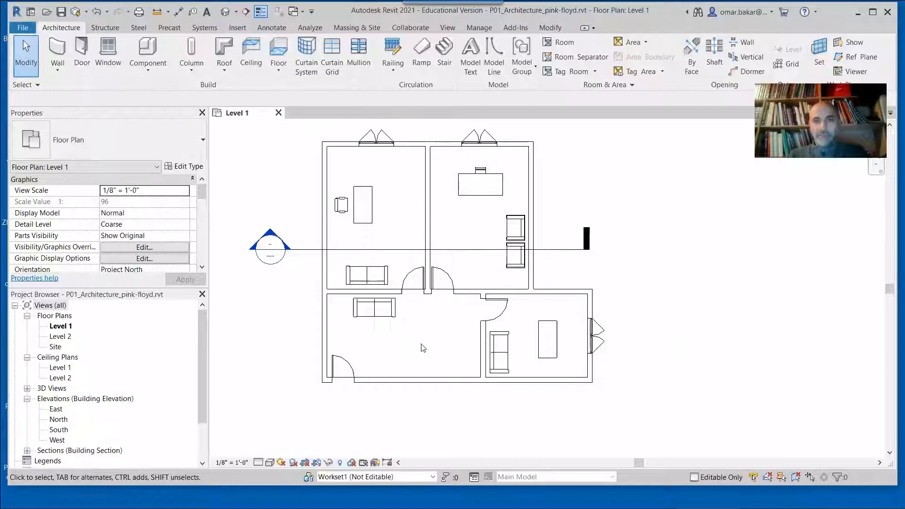
middle_click_drag(475, 340, 528, 330)
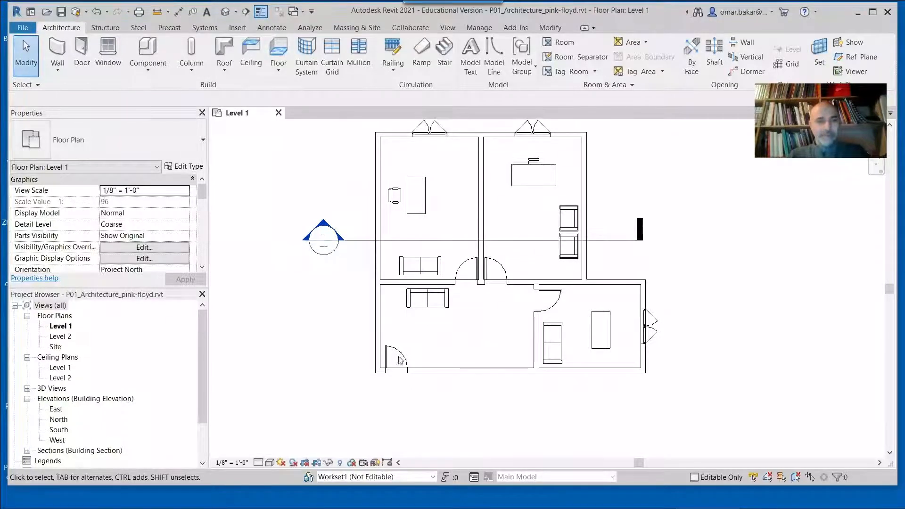
left_click(27, 389)
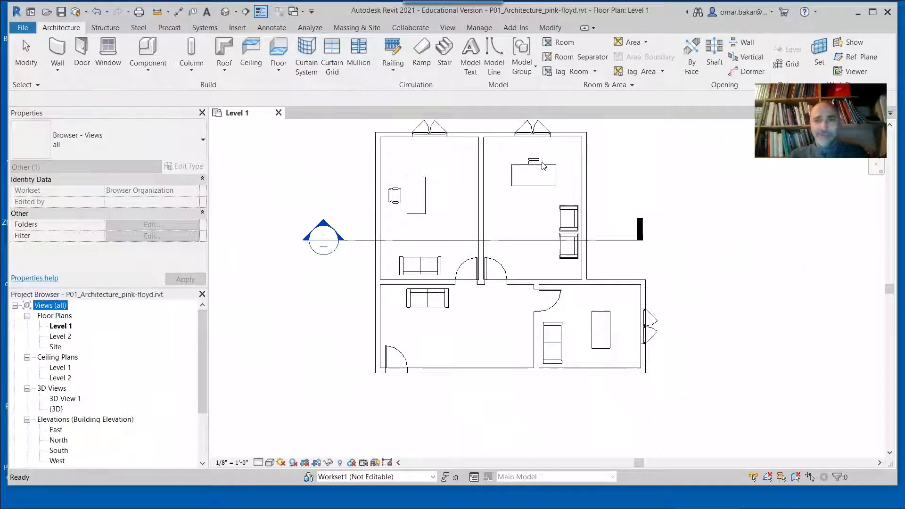
left_click(534, 207)
middle_click_drag(647, 219, 634, 275)
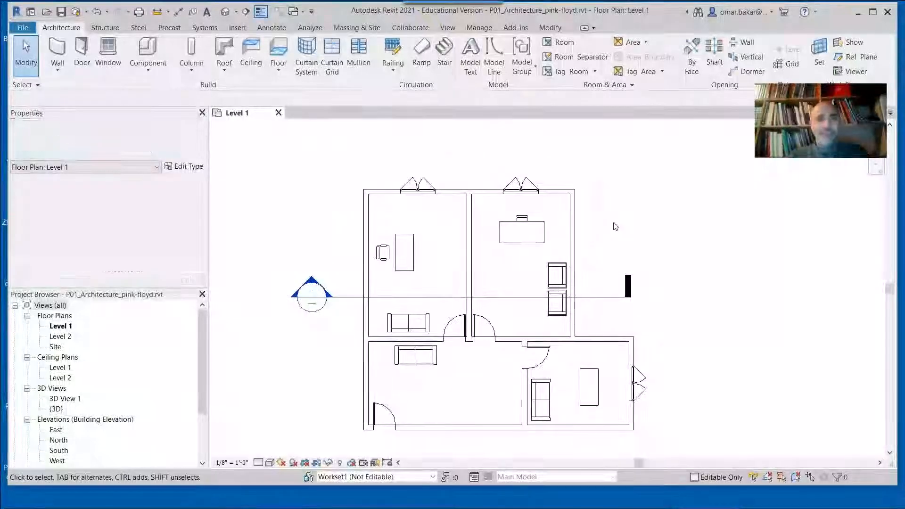
left_click(76, 13)
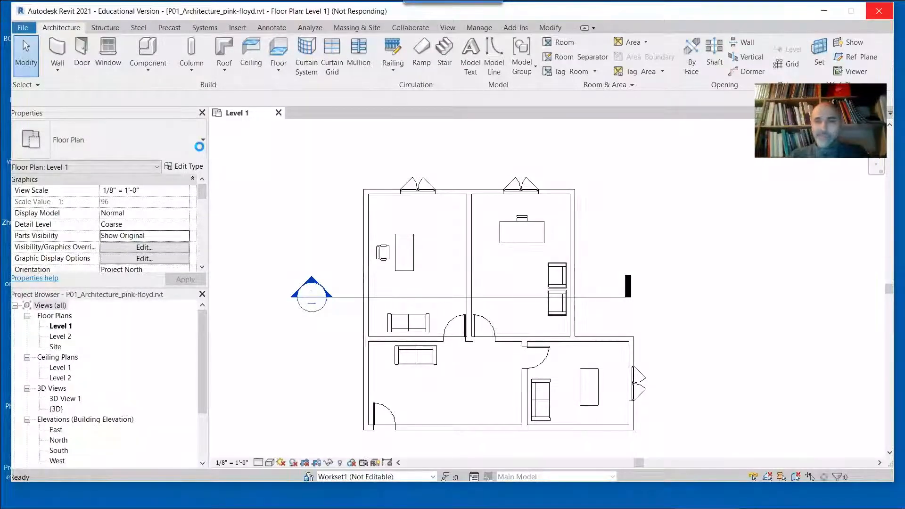
left_click(279, 113)
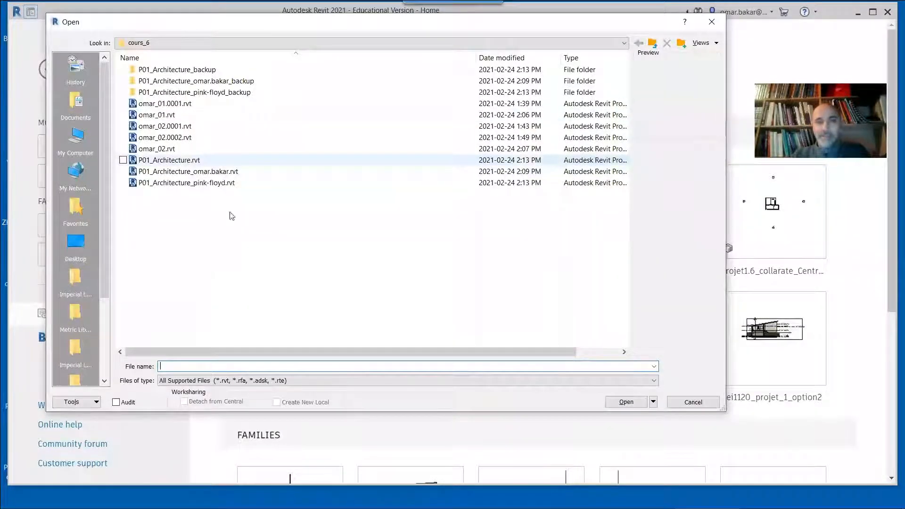
Open the local copy of P01_Architecture named after the user account from cours_6 and display its Level 1 floor plan.
left_click(217, 160)
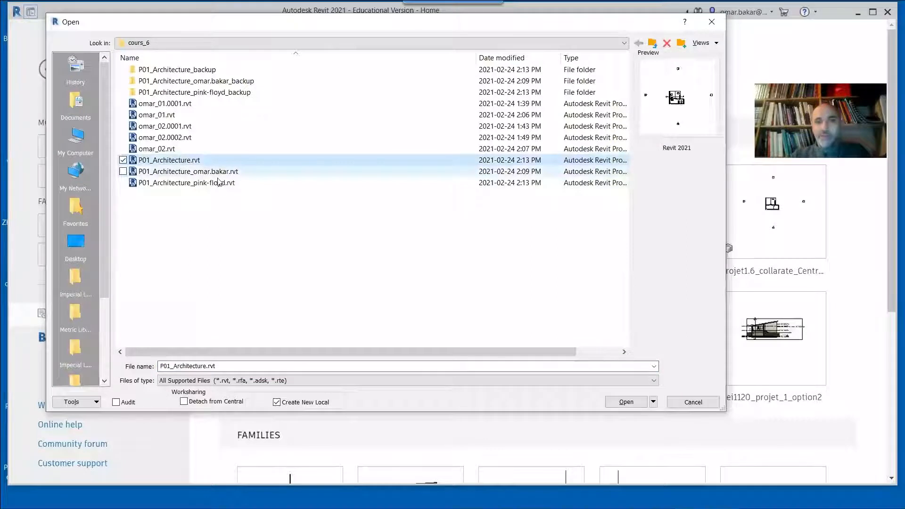
key("Down")
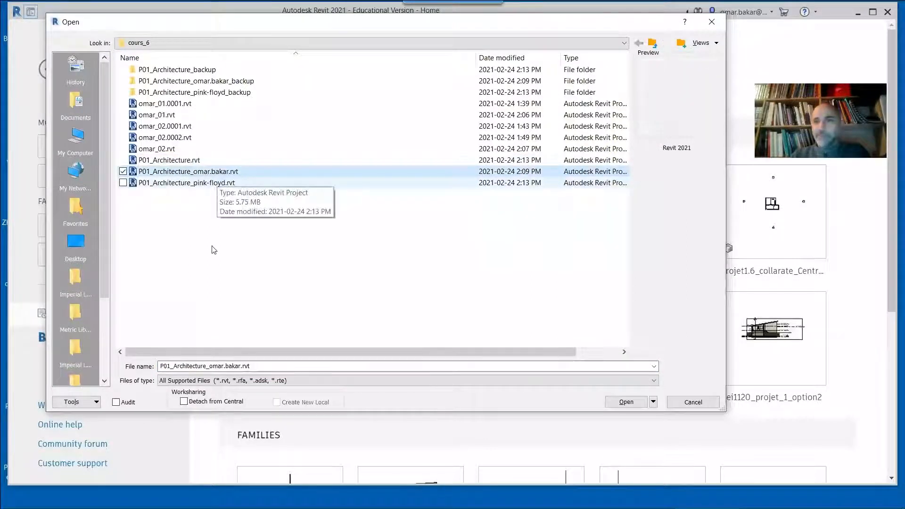
key("Down")
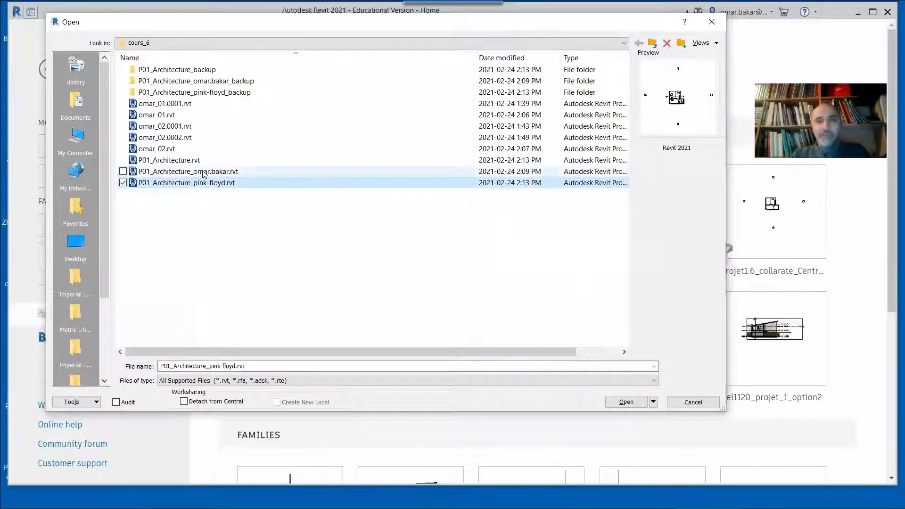
key("Return")
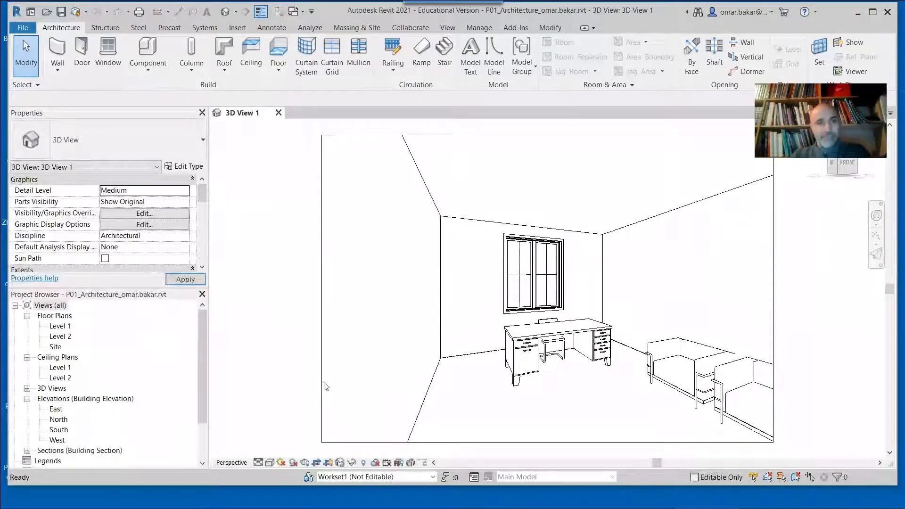
left_click(59, 326)
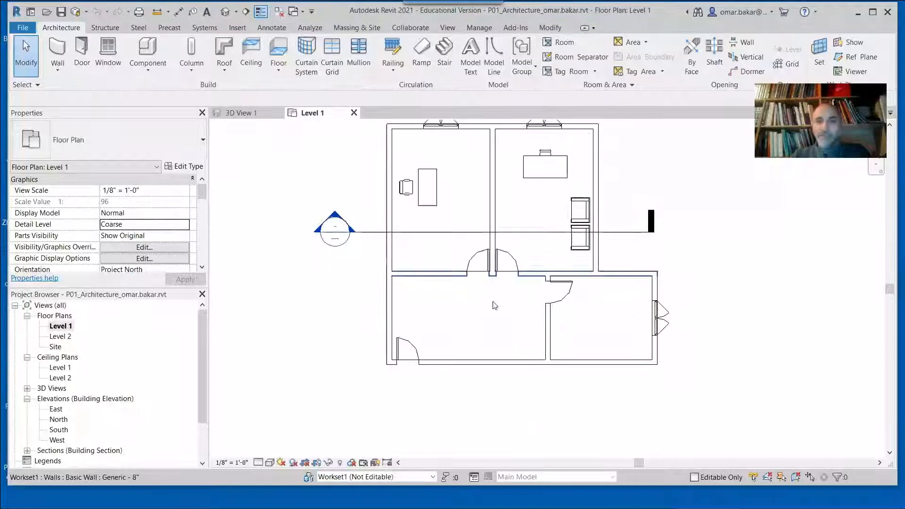
middle_click_drag(466, 347, 433, 385)
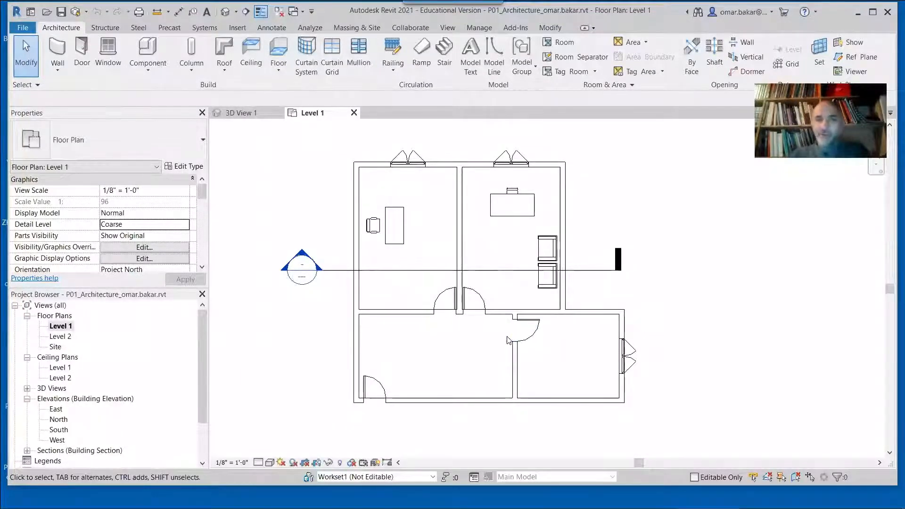
left_click(87, 12)
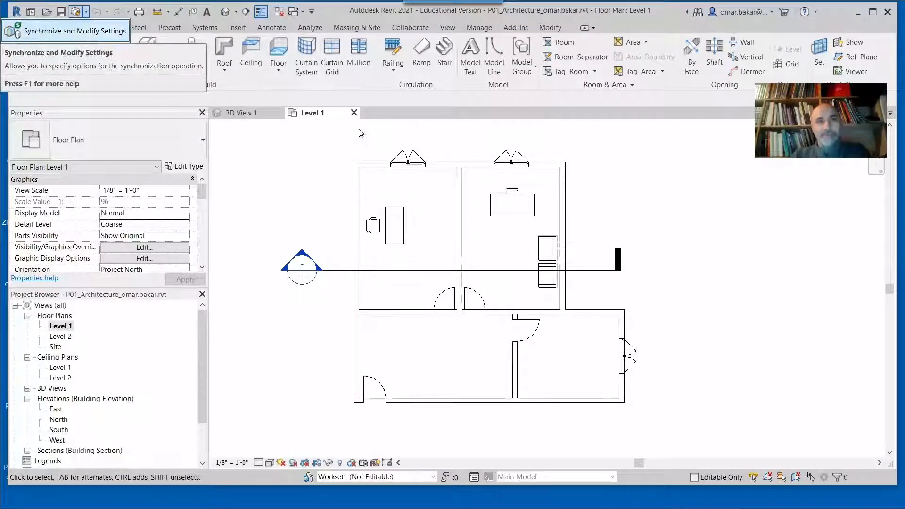
left_click(71, 32)
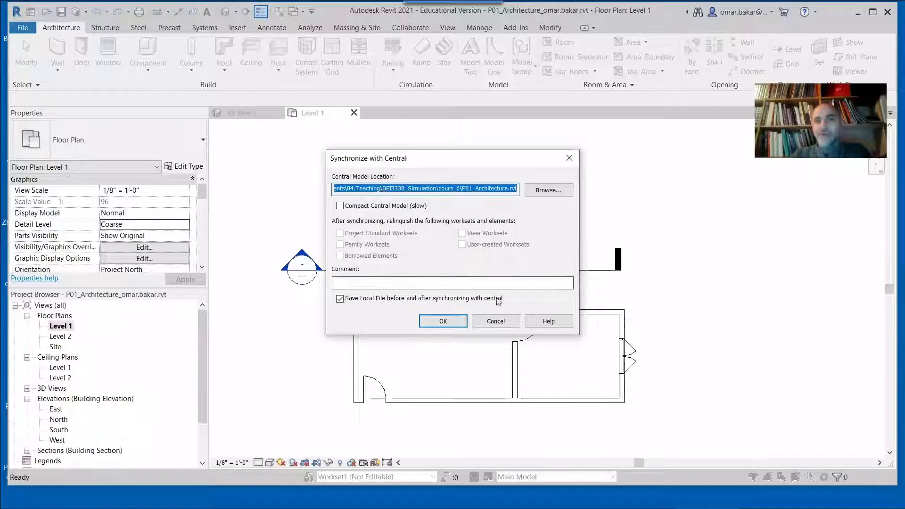
left_click(508, 320)
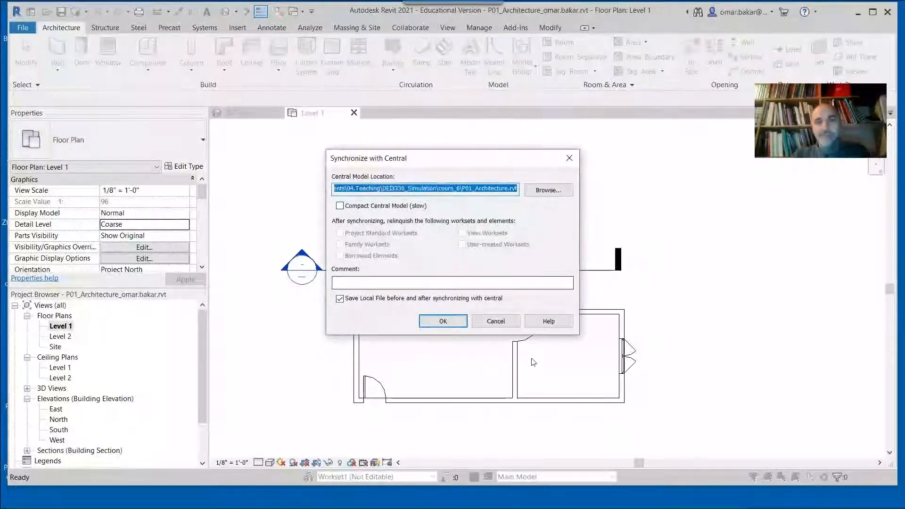
left_click(506, 320)
Synchronize the open local copy with the central model immediately, without modifying the synchronization settings.
left_click(86, 11)
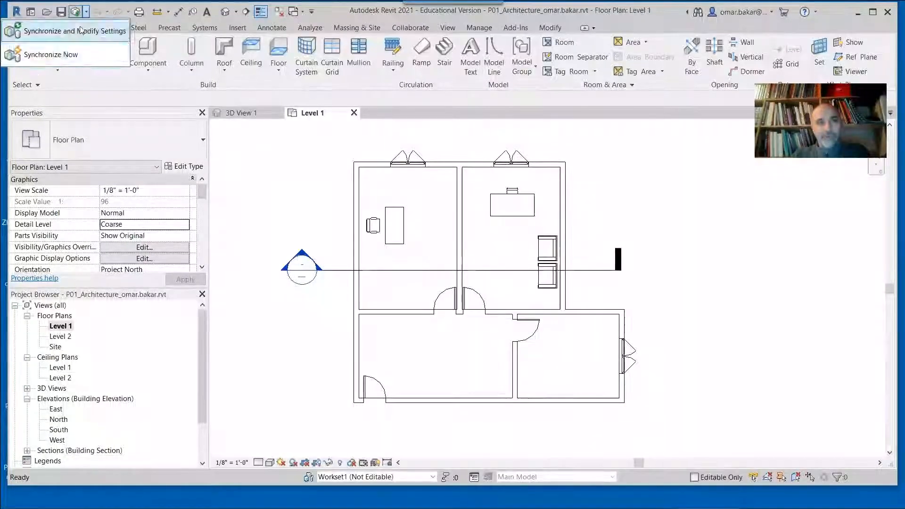
left_click(43, 55)
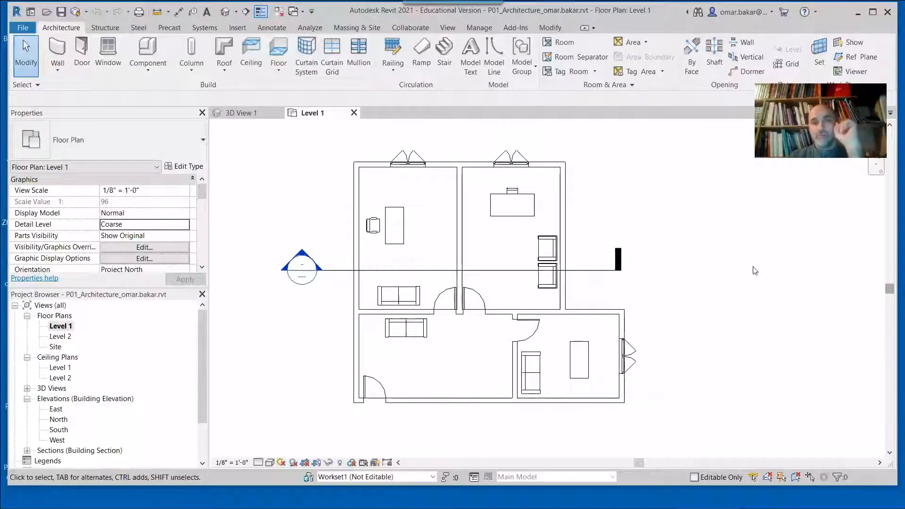
Switch to the Revit_collaboration.pptx presentation in PowerPoint and browse its slides on project sharing.
mouse_move(524, 501)
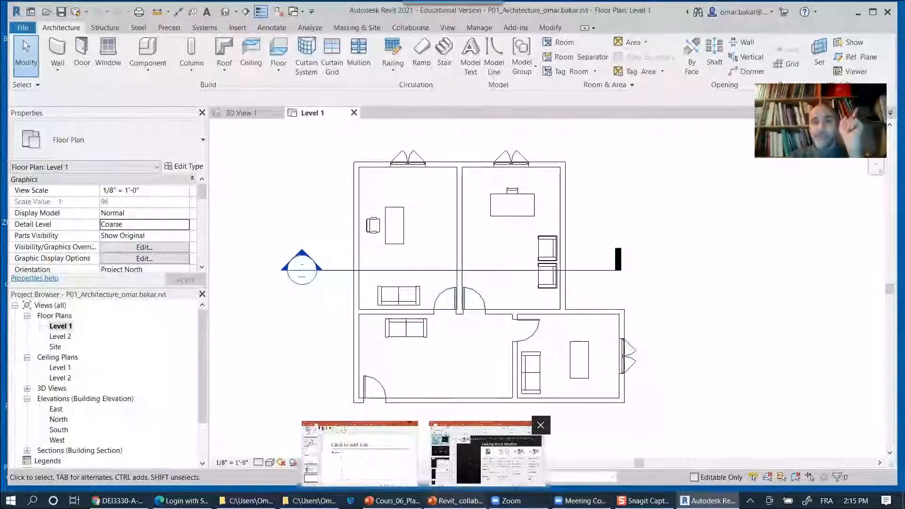
left_click(455, 490)
scroll(395, 276, "down", 4)
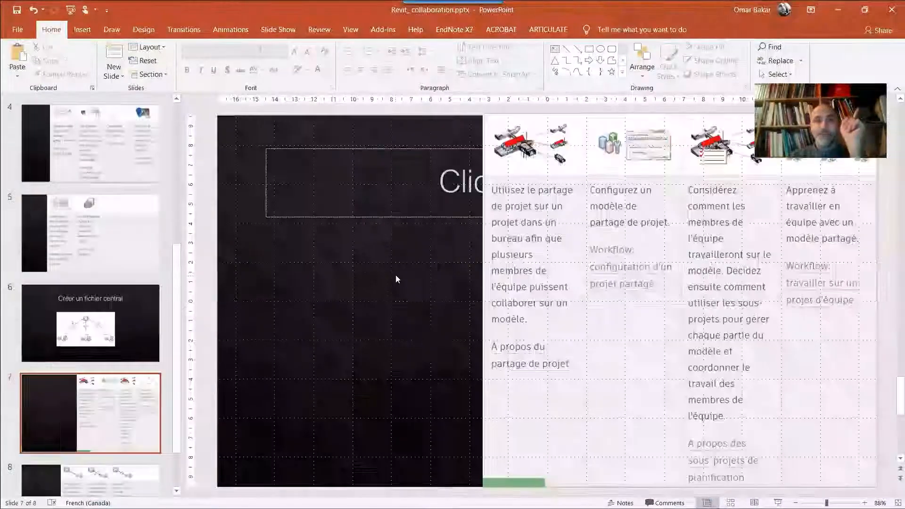
Review the slides on creating a central file, local copies and collaboration, and switch back to the Revit floor plan.
left_click(89, 324)
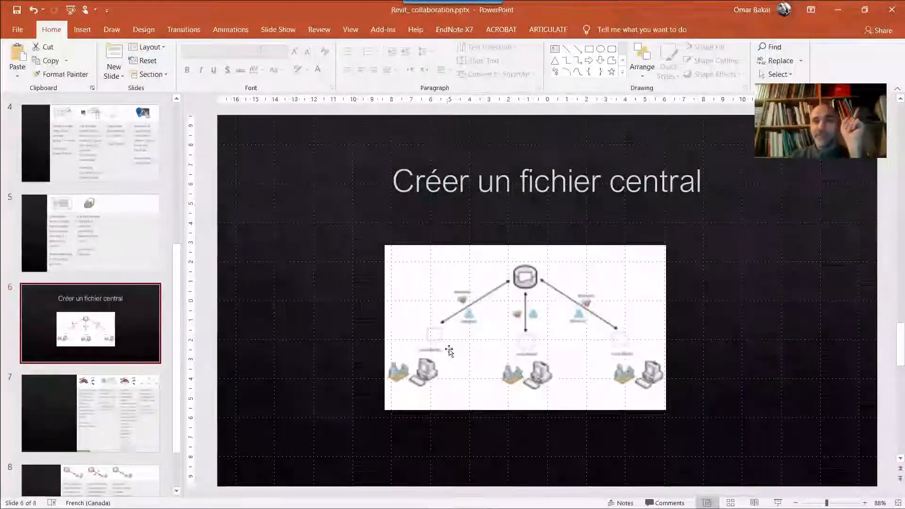
scroll(535, 311, "down", 2)
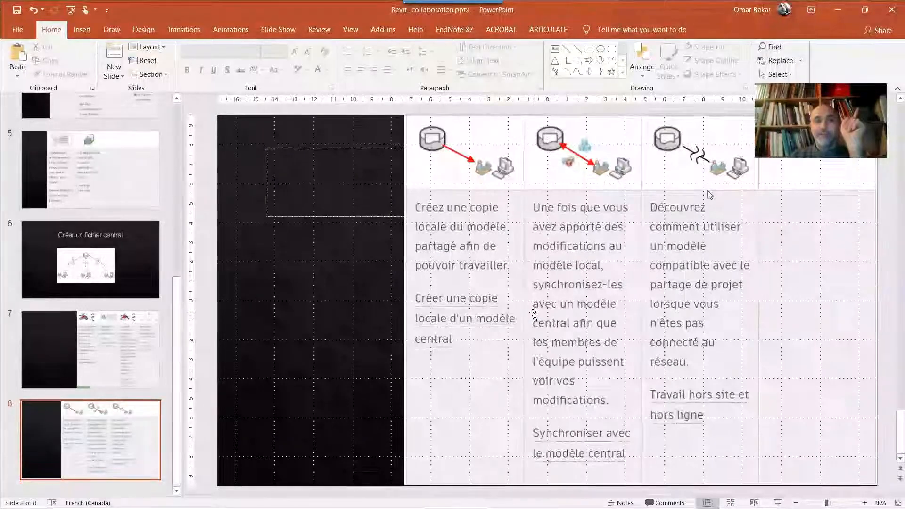
scroll(537, 330, "up", 6)
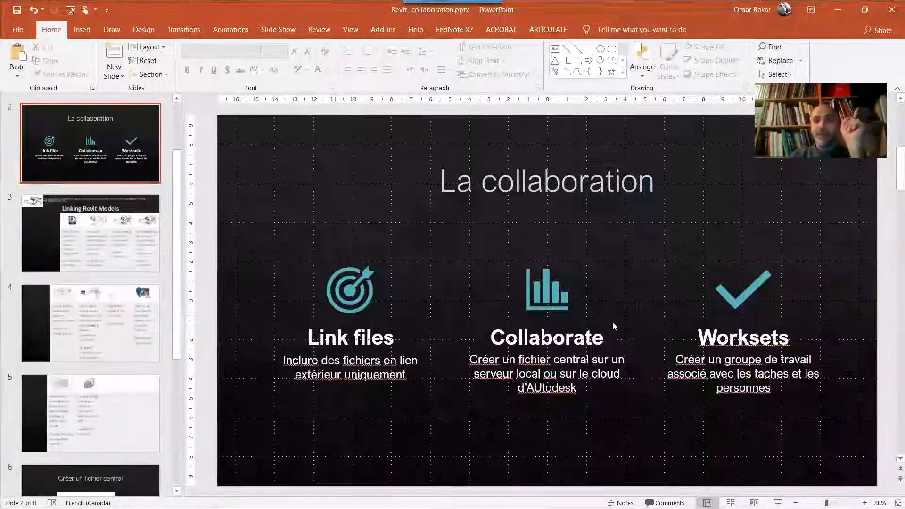
left_click(837, 10)
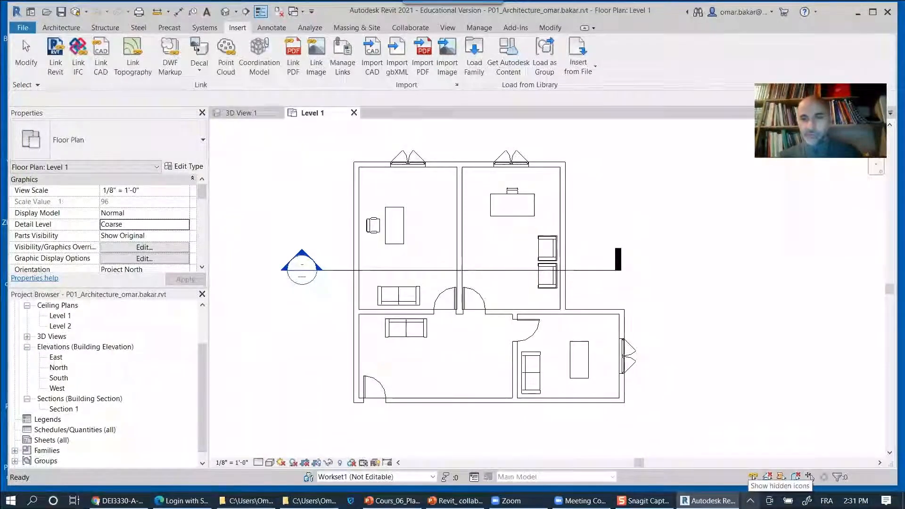
left_click(750, 500)
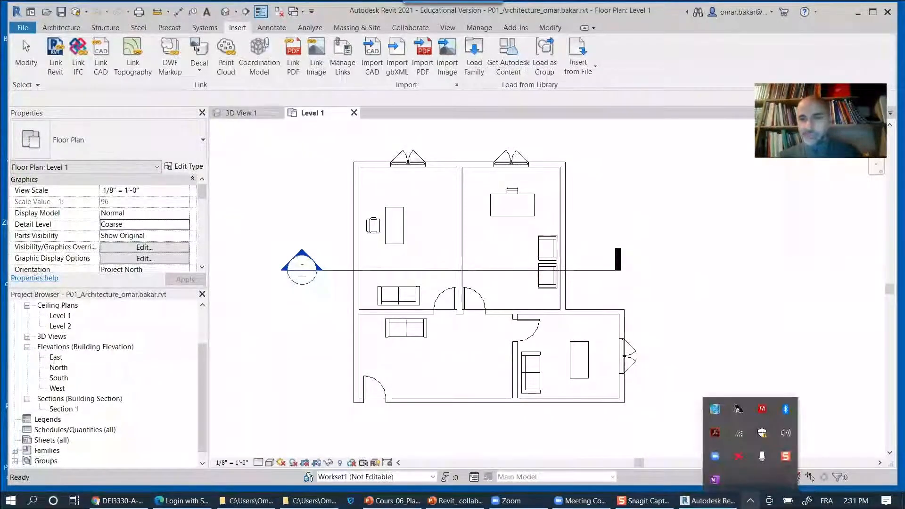
left_click(790, 437)
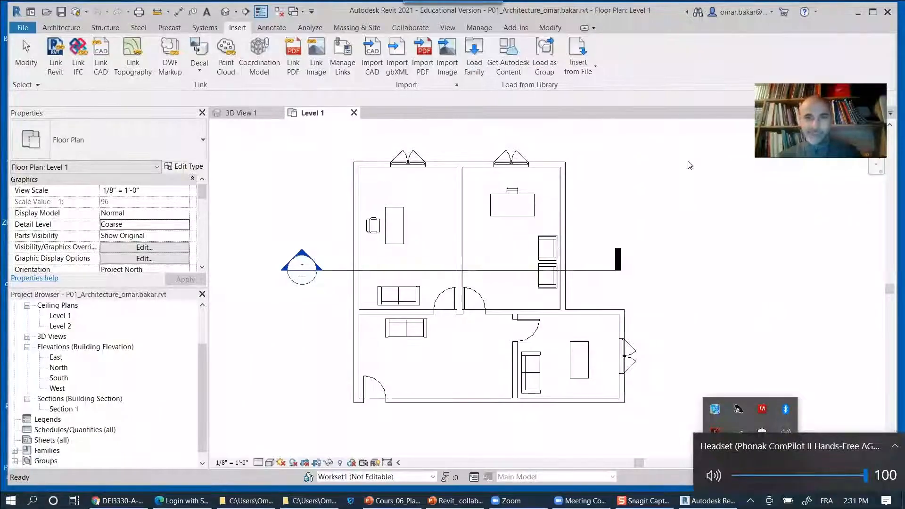
left_click(647, 63)
left_click(648, 62)
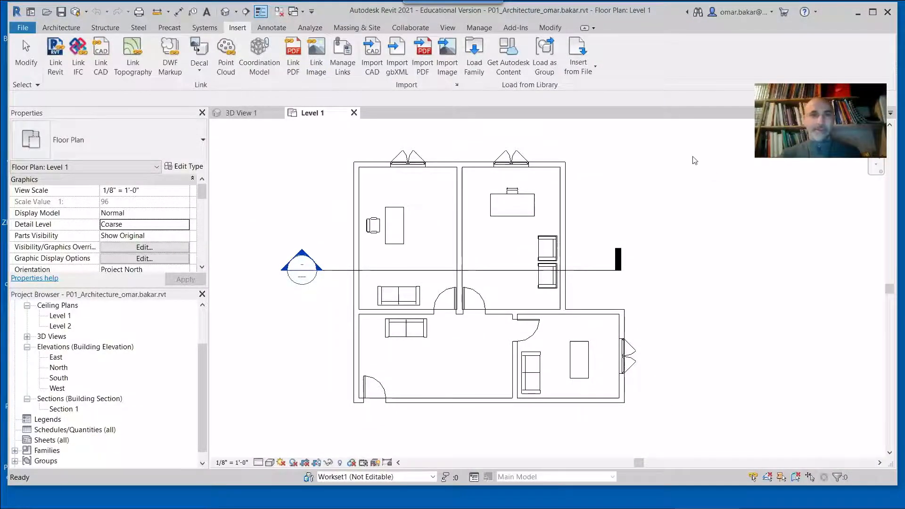
Display the project's worksets and examine the Shared Levels and Grids and Workset1 entries.
left_click(410, 27)
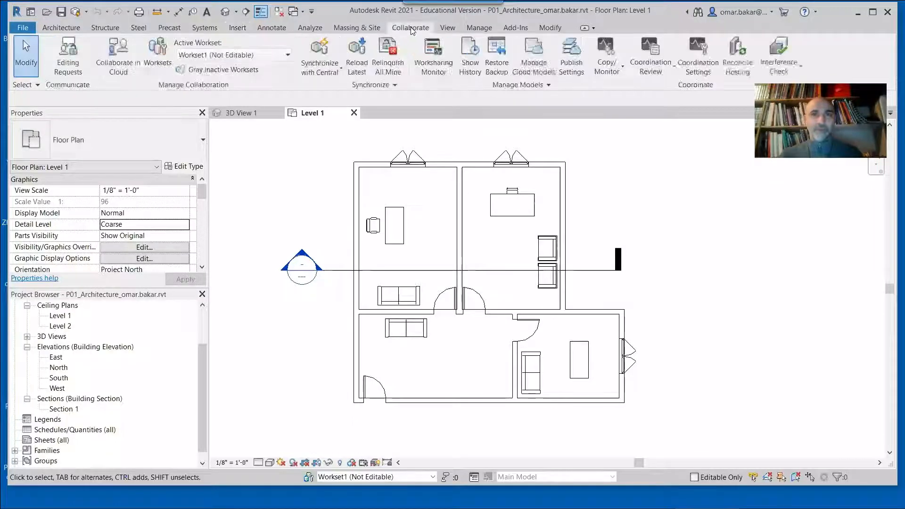
left_click(158, 59)
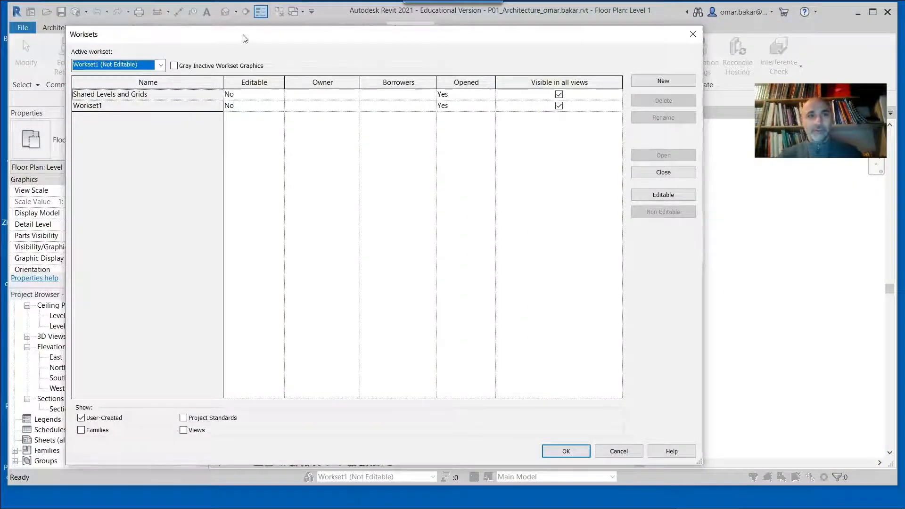
left_click_drag(245, 38, 272, 36)
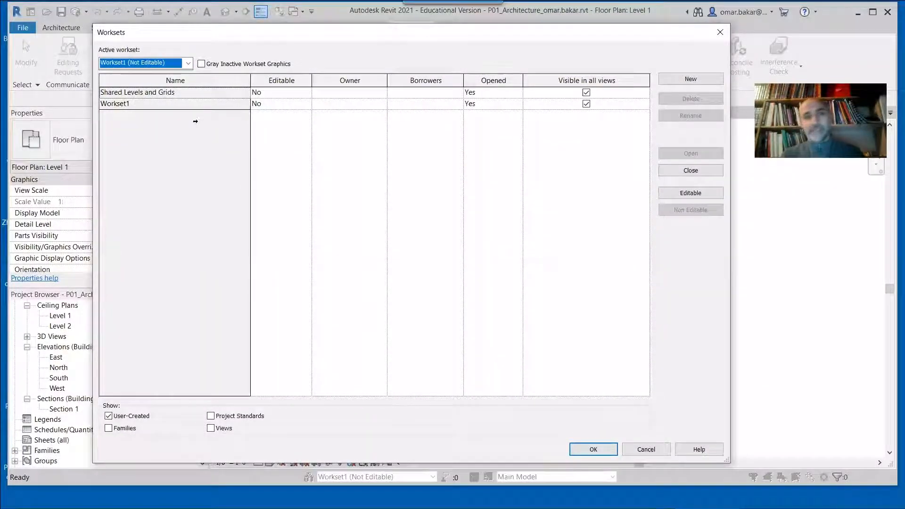
left_click(157, 93)
left_click(158, 105)
left_click(162, 93)
left_click(162, 105)
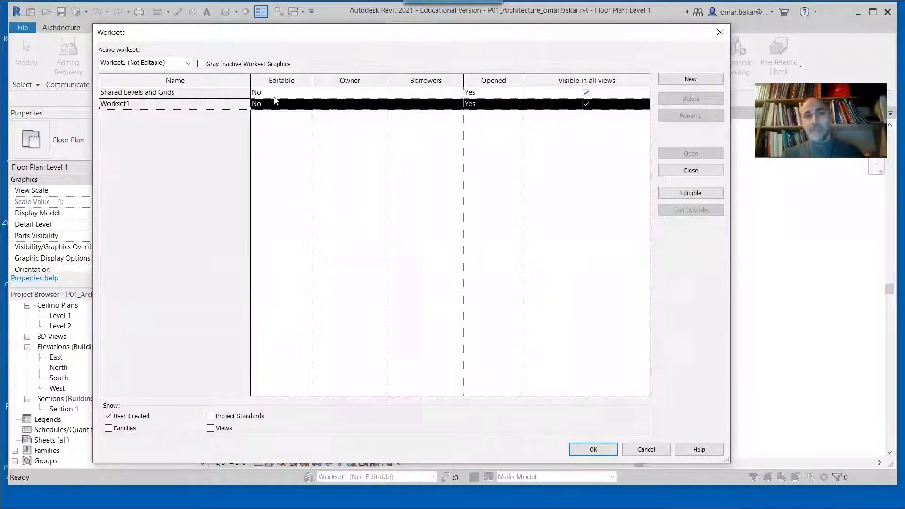
Make the Shared Levels and Grids workset editable and sort the workset list by owner.
left_click(279, 92)
left_click(289, 92)
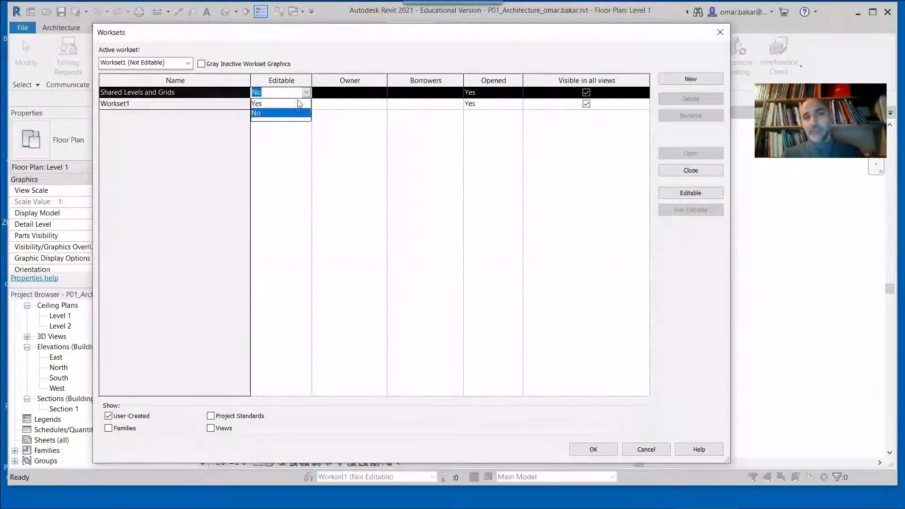
left_click(302, 62)
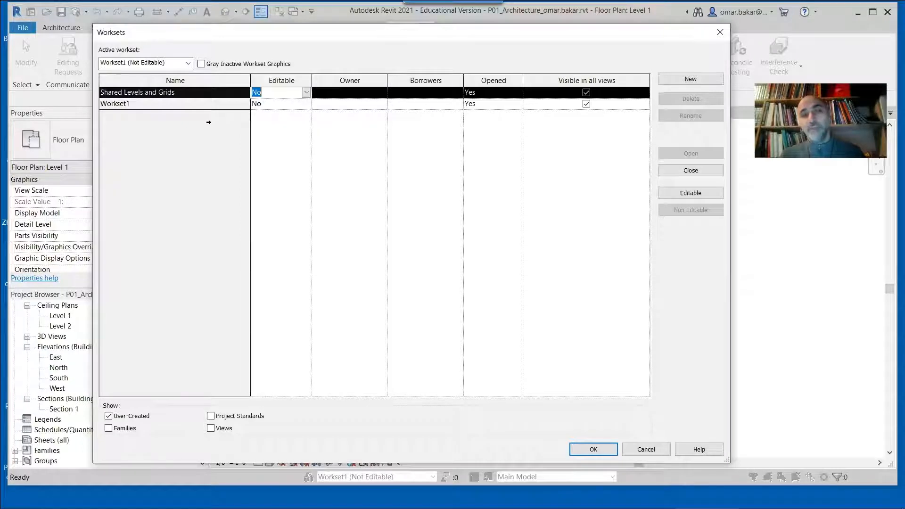
left_click(307, 93)
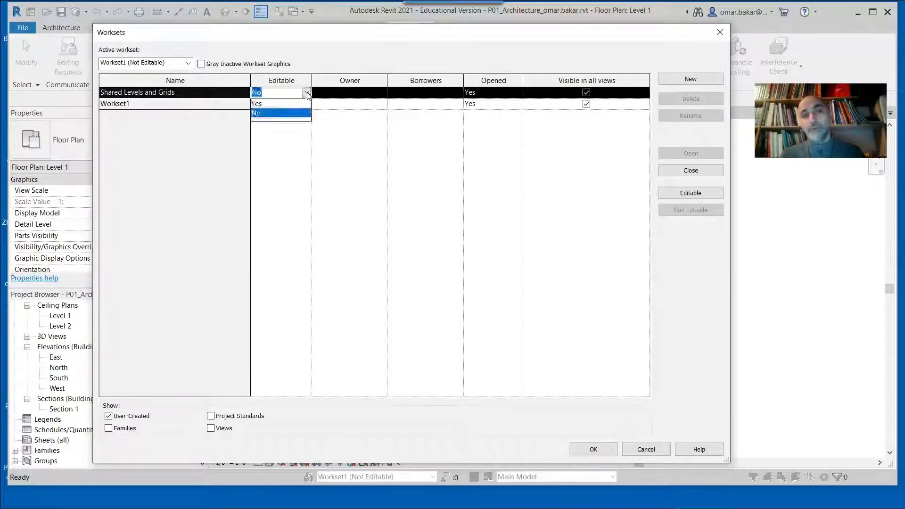
left_click(283, 103)
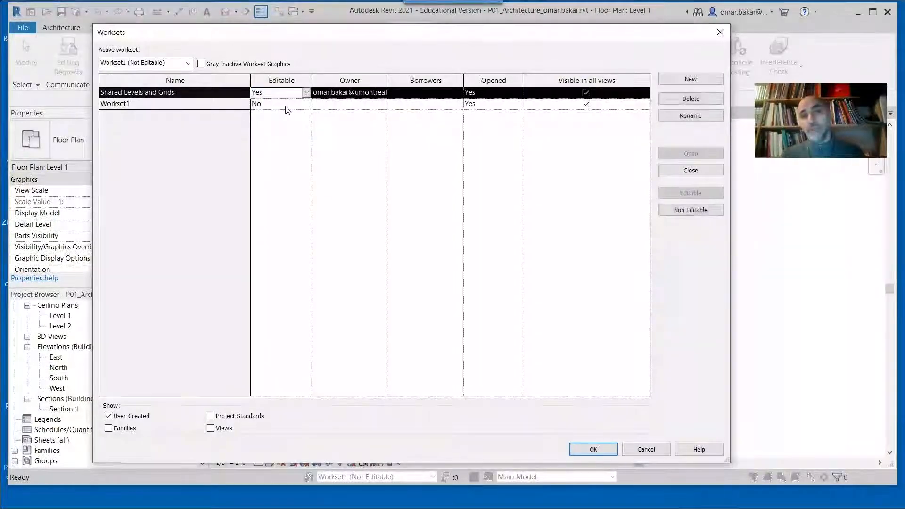
left_click(345, 84)
left_click(345, 82)
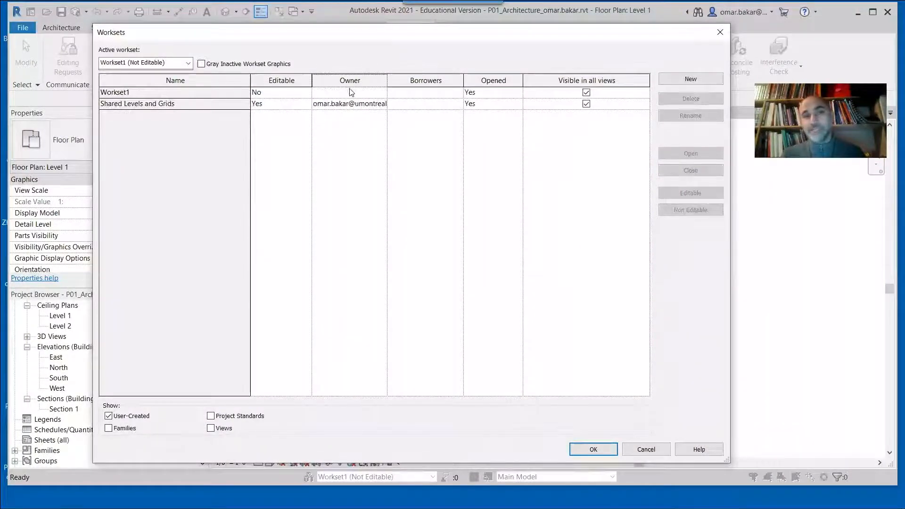
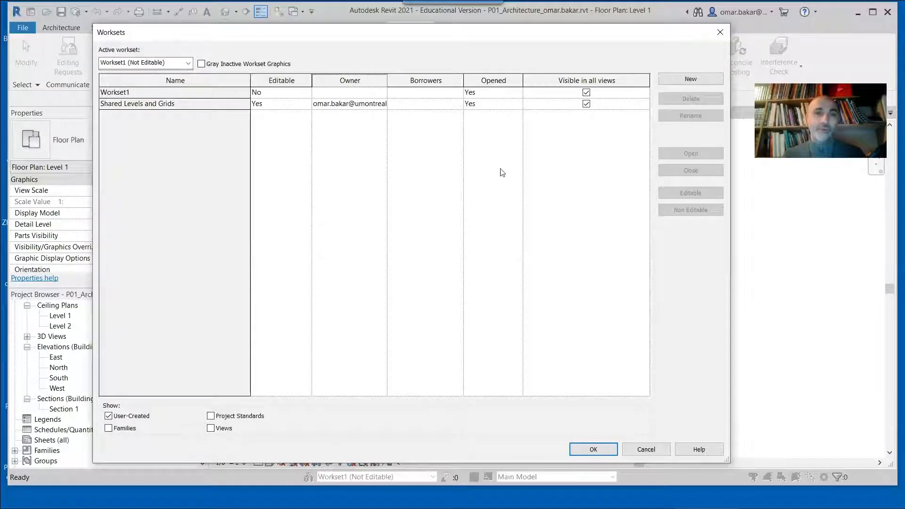
Create a new workset named Bureau_04 that is visible in all views.
left_click(702, 80)
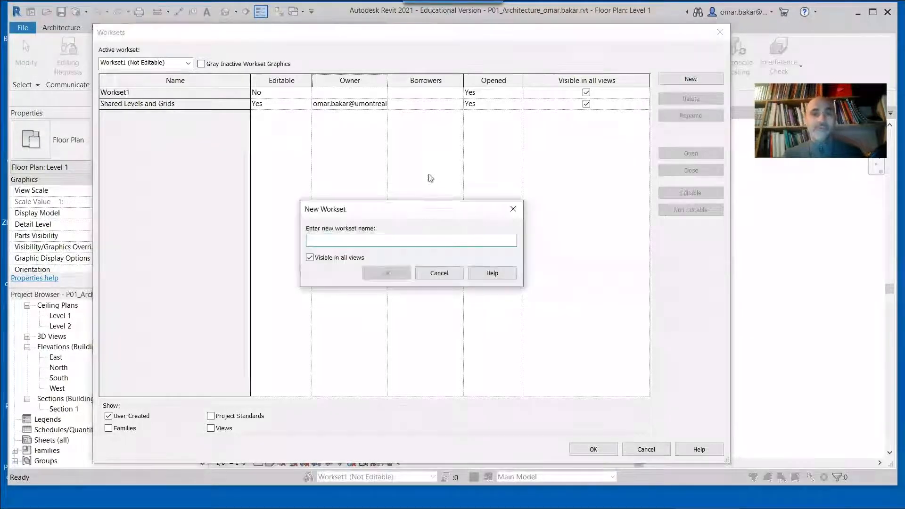
type("Bureau4")
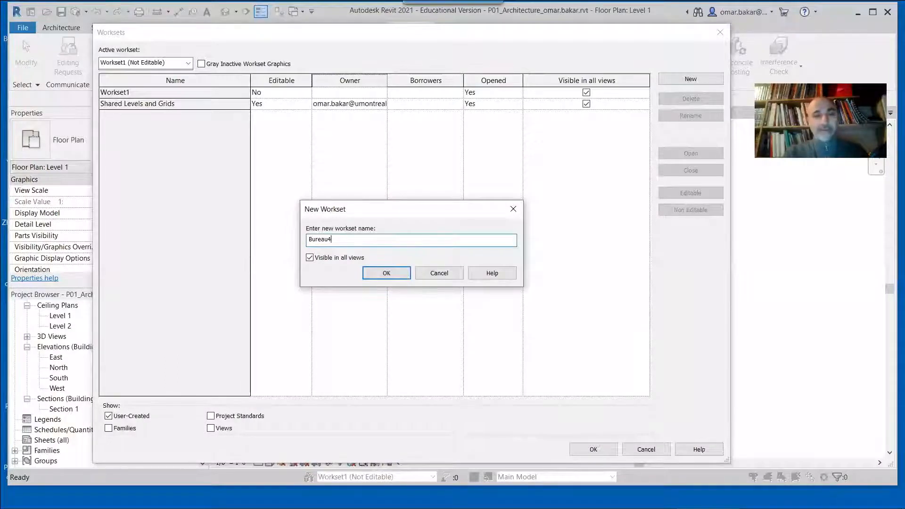
key("BackSpace")
type("_04")
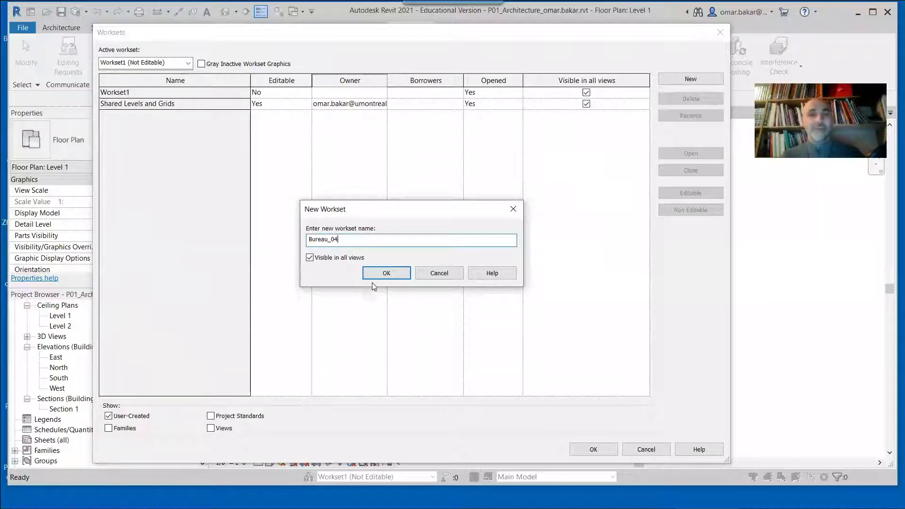
left_click(383, 273)
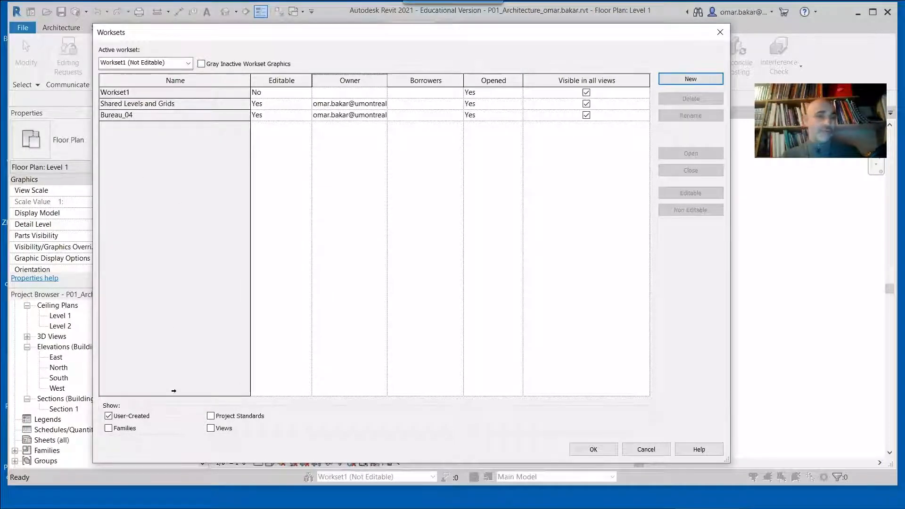
Examine the family, project standards and view worksets one category at a time, leaving only user-created worksets listed.
left_click(109, 429)
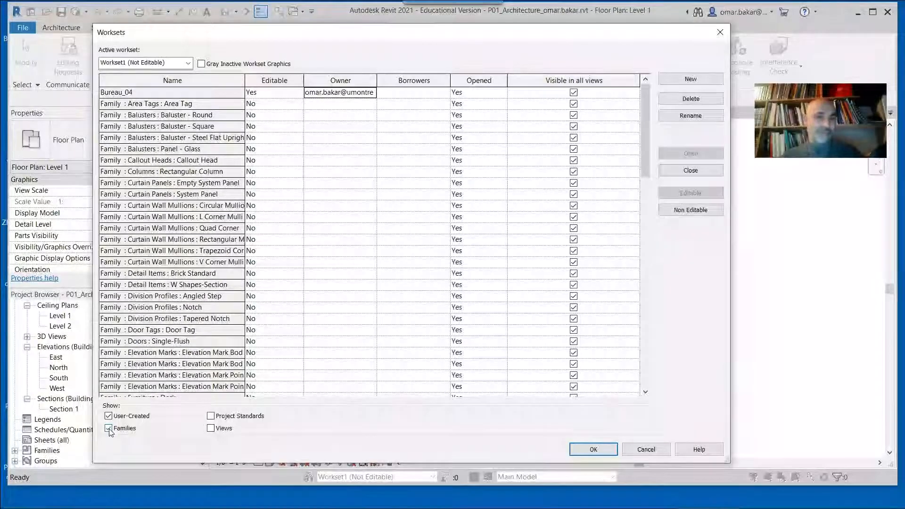
left_click(109, 428)
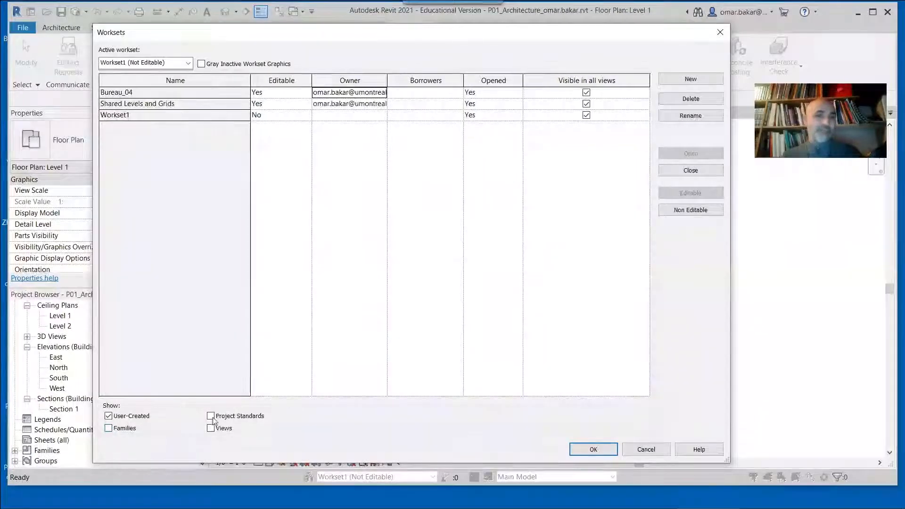
left_click(211, 416)
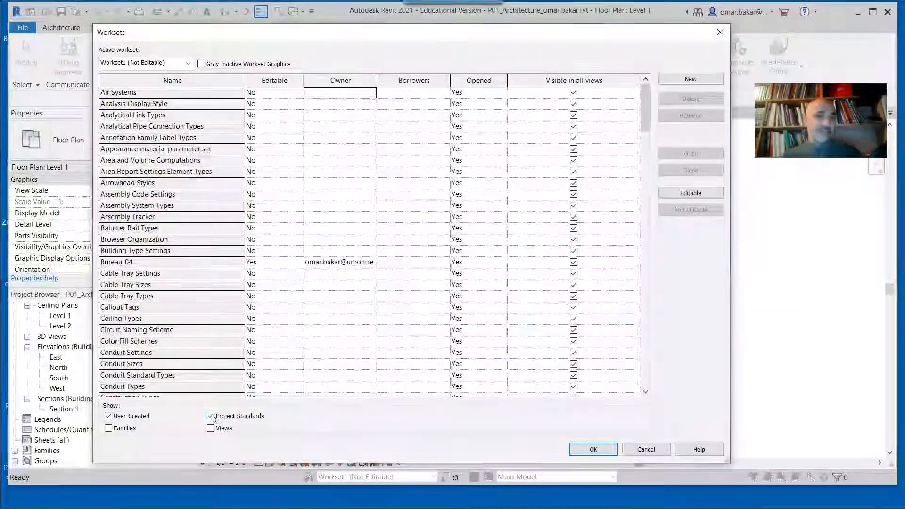
left_click(210, 416)
left_click(211, 428)
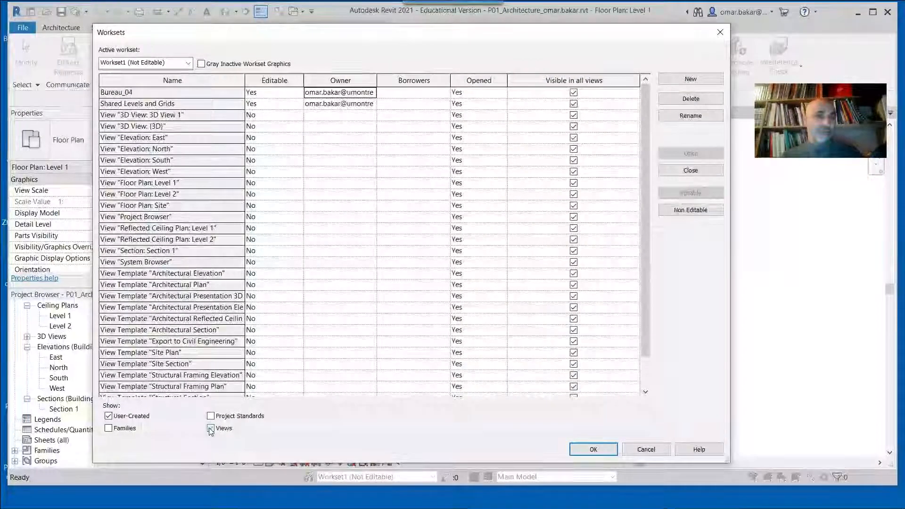
left_click(211, 428)
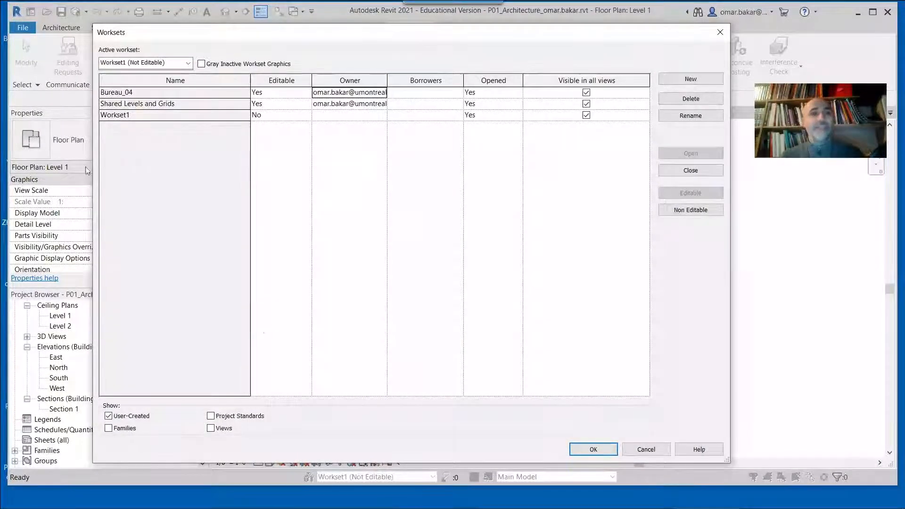
Try to make the Bureau_04 workset non-editable.
left_click(117, 92)
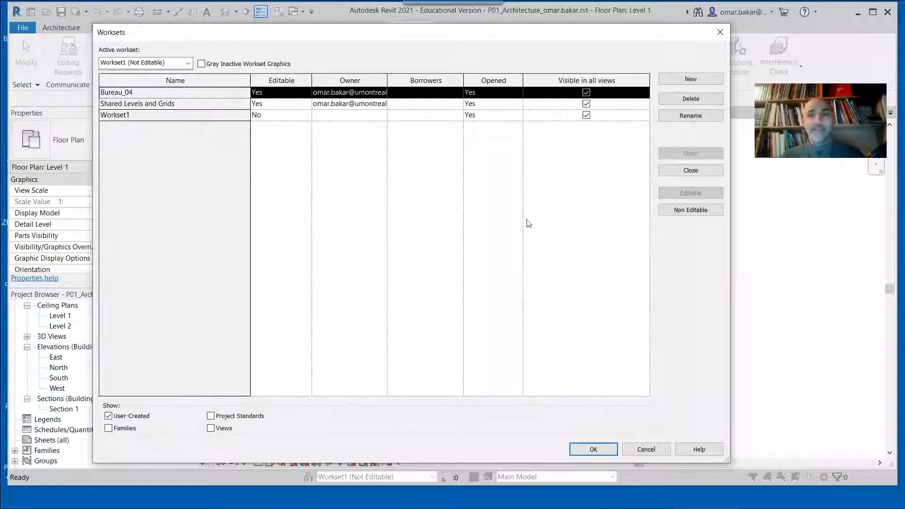
left_click(706, 212)
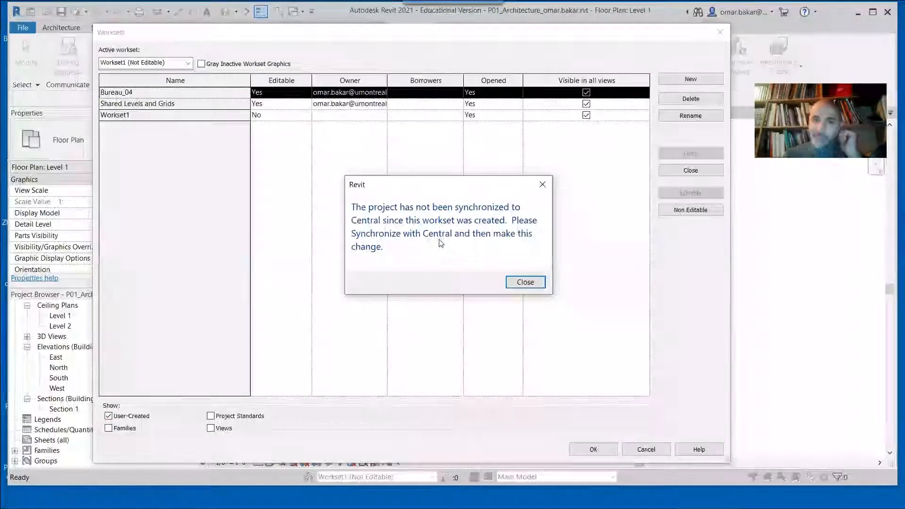
left_click(542, 281)
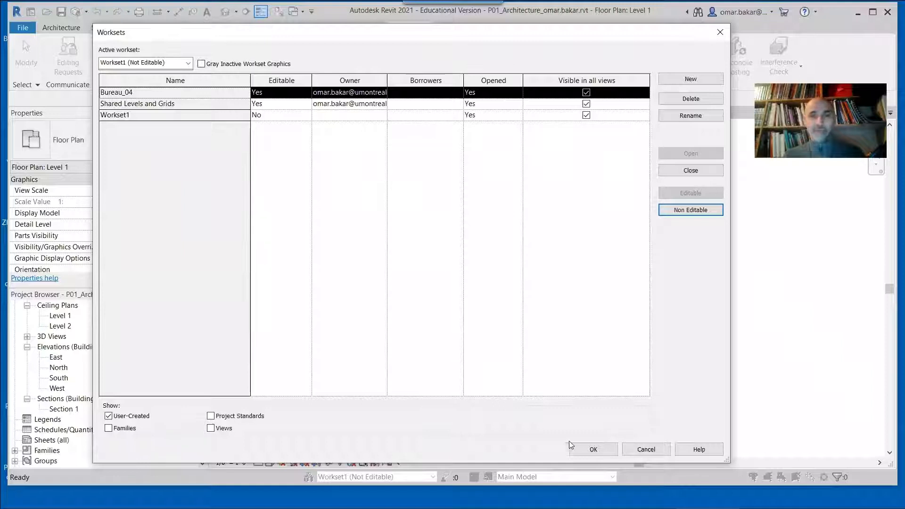
Accept the workset changes and make Bureau_04 the active workset.
left_click(584, 450)
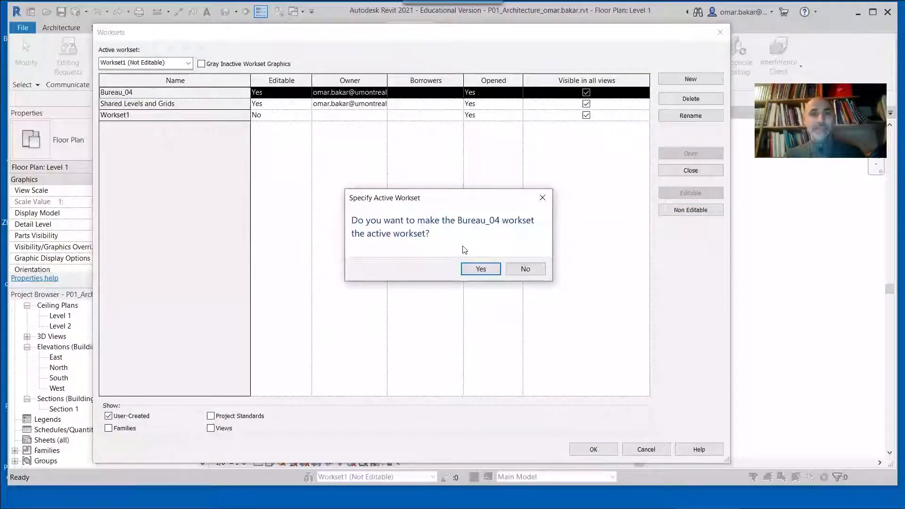
left_click(479, 269)
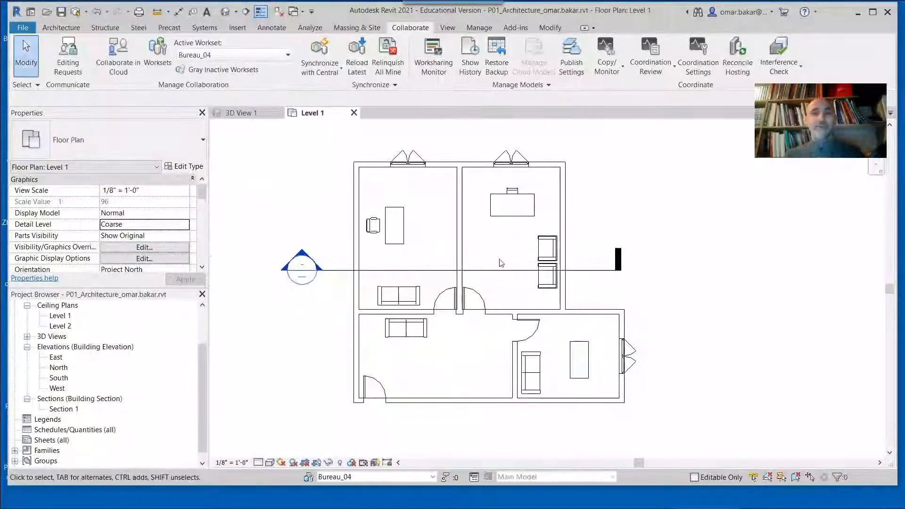
Bind the linked model in the upper-right room with attached details only, decline treating it as an insert group, and remove its link.
scroll(497, 259, "up", 2)
middle_click_drag(513, 257, 507, 295)
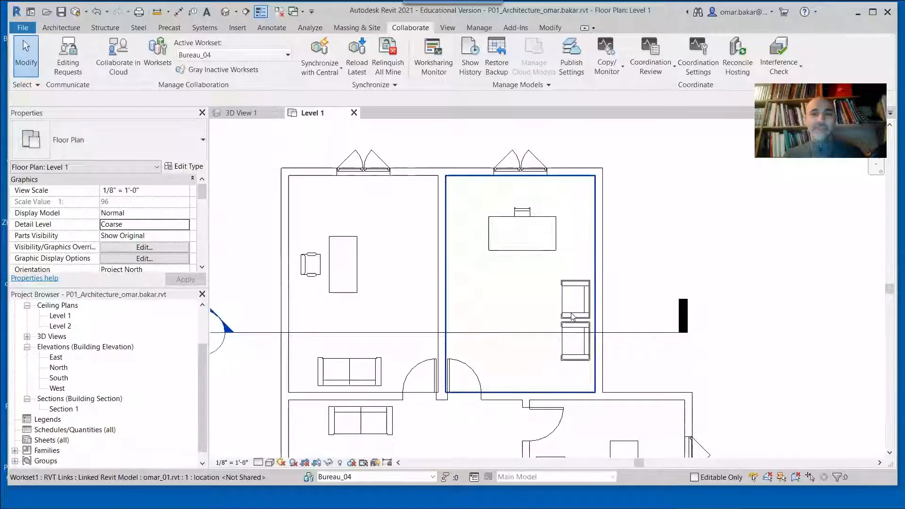
left_click(547, 283)
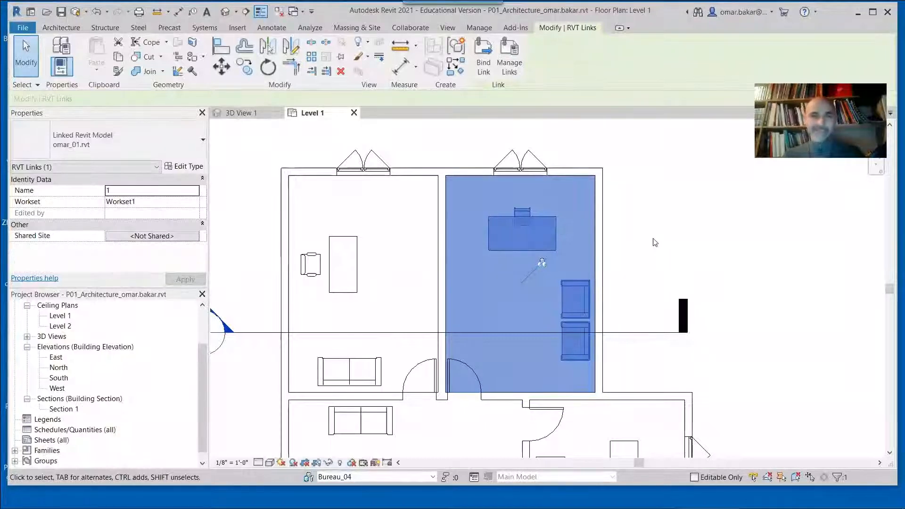
left_click(631, 241)
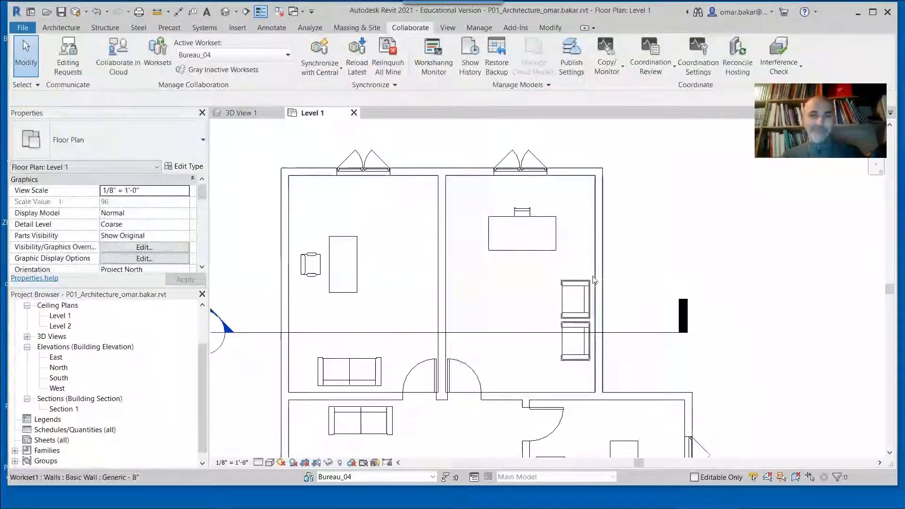
scroll(595, 280, "down", 2)
middle_click_drag(594, 289, 565, 185)
middle_click_drag(609, 244, 606, 307)
left_click(547, 234)
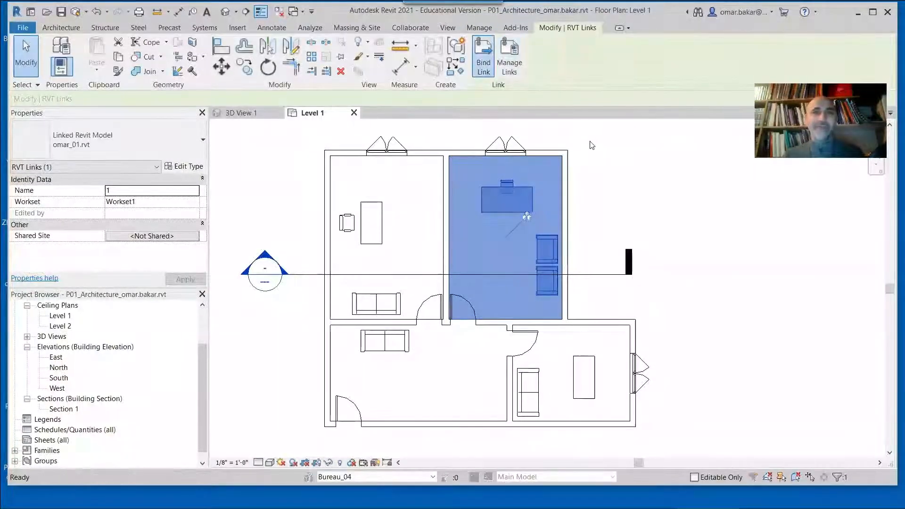
left_click(484, 59)
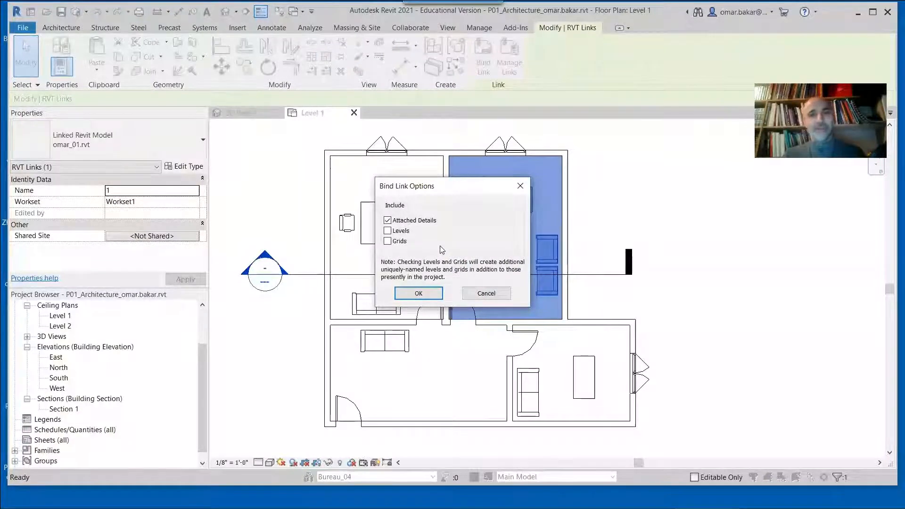
left_click(431, 296)
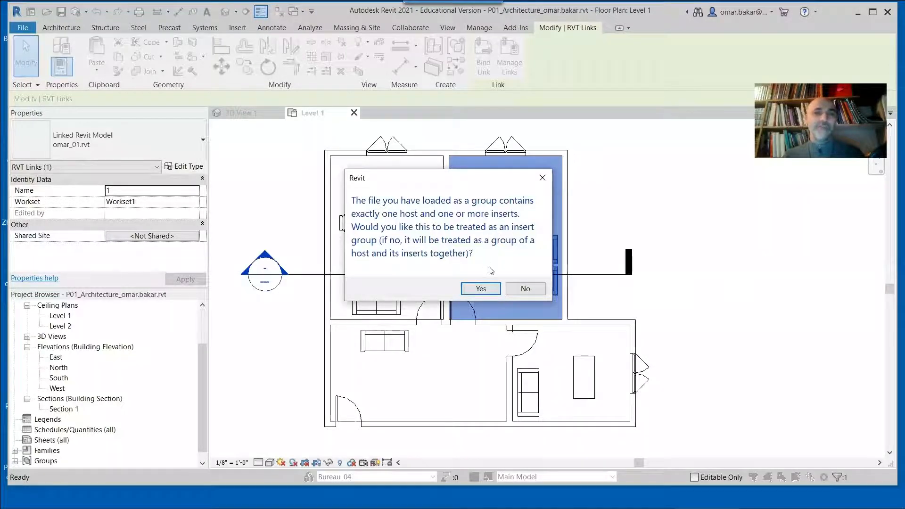
left_click(525, 289)
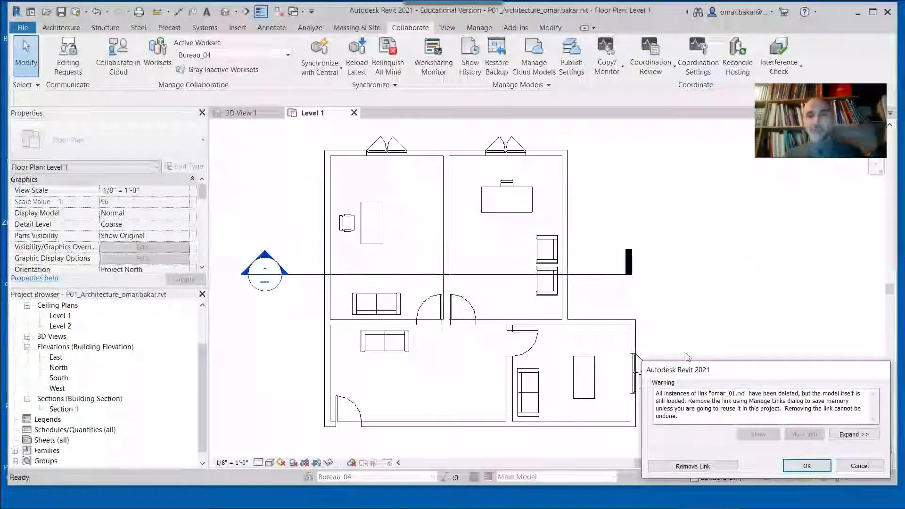
left_click(723, 464)
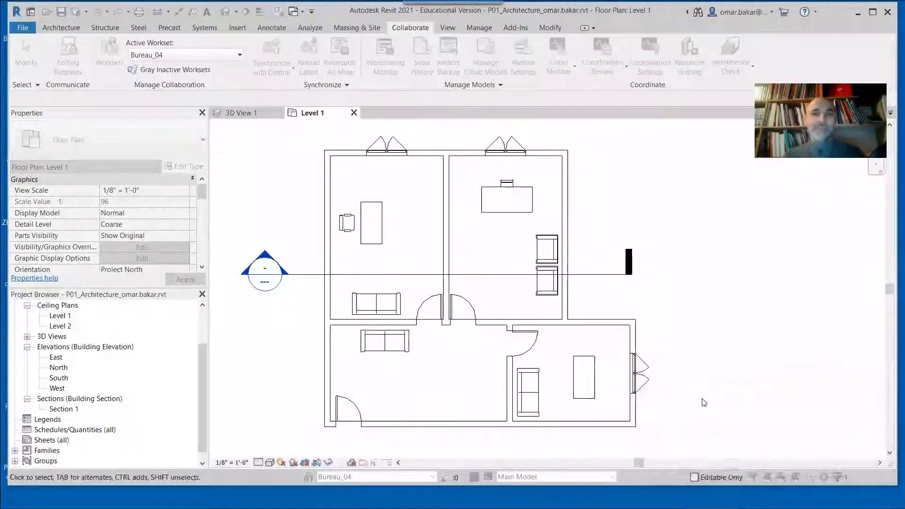
Ungroup the bound model group in the upper-right room into individual furniture and floor elements.
left_click(549, 241)
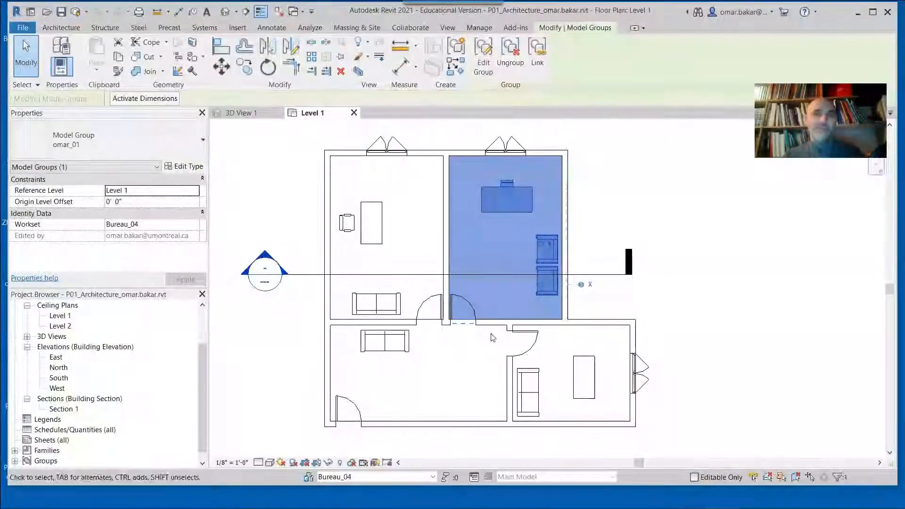
left_click(510, 52)
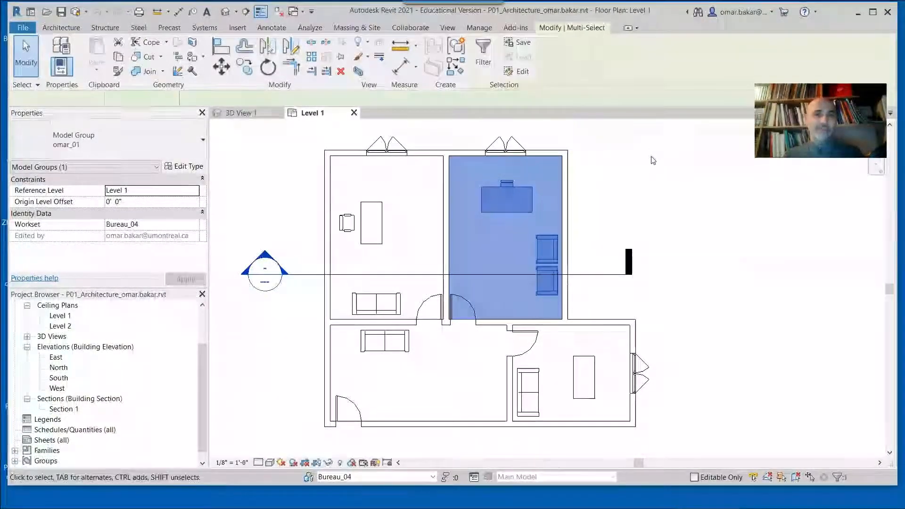
left_click(643, 163)
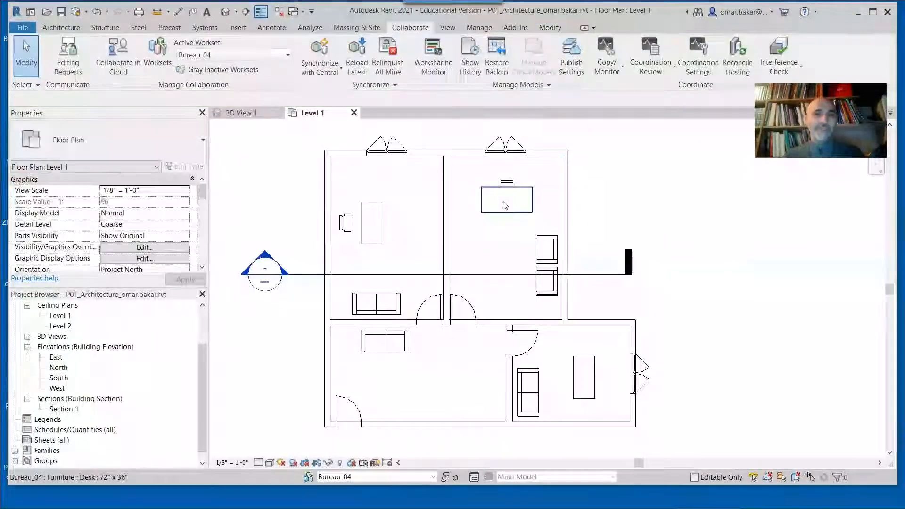
left_click(513, 217)
left_click(547, 248)
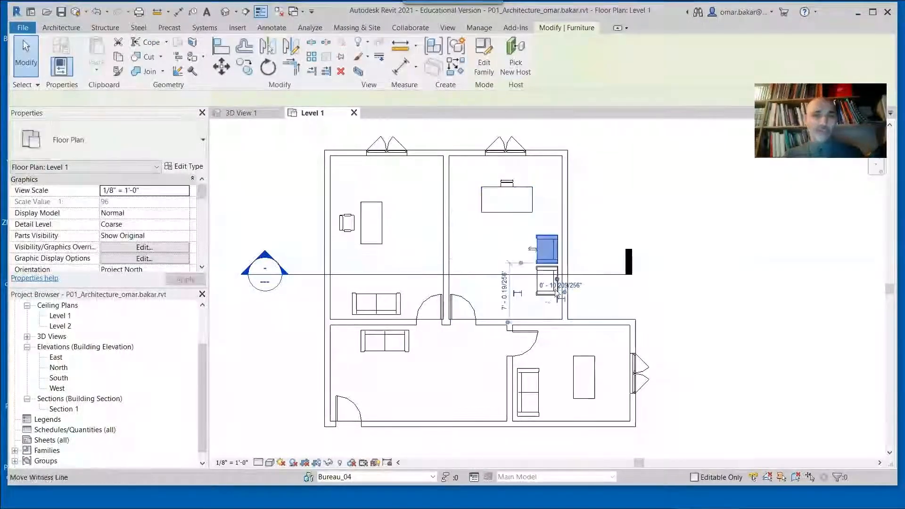
left_click(663, 293)
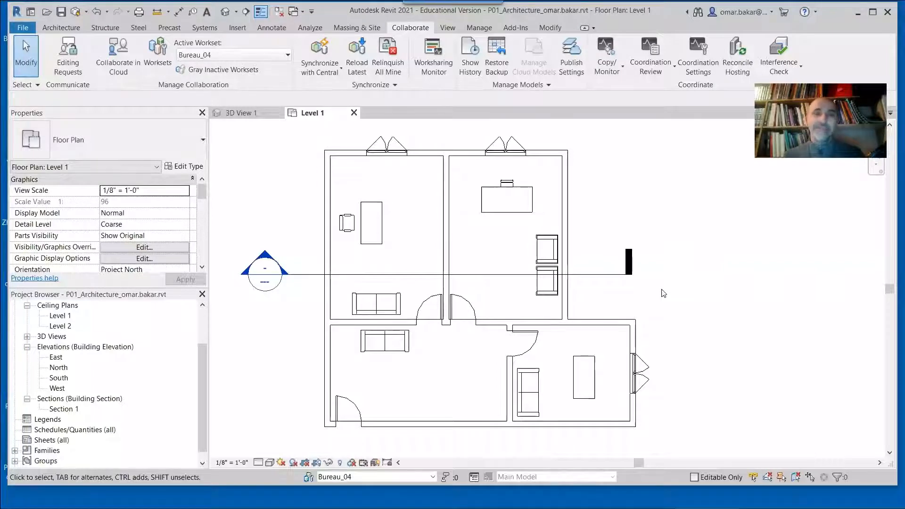
Check the workset assignment of the desk, an armchair and the Bois-franc floor in the upper-right room.
left_click(523, 208)
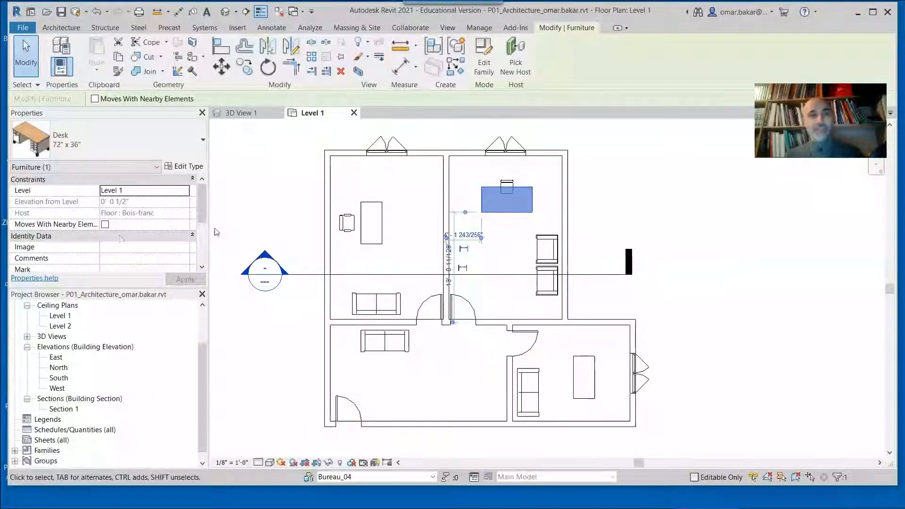
left_click_drag(200, 207, 203, 234)
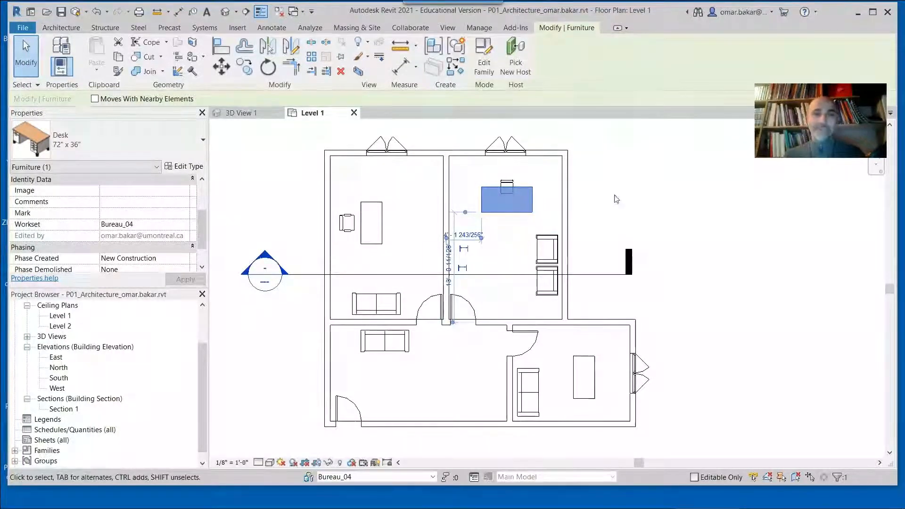
left_click(531, 237)
left_click(547, 243)
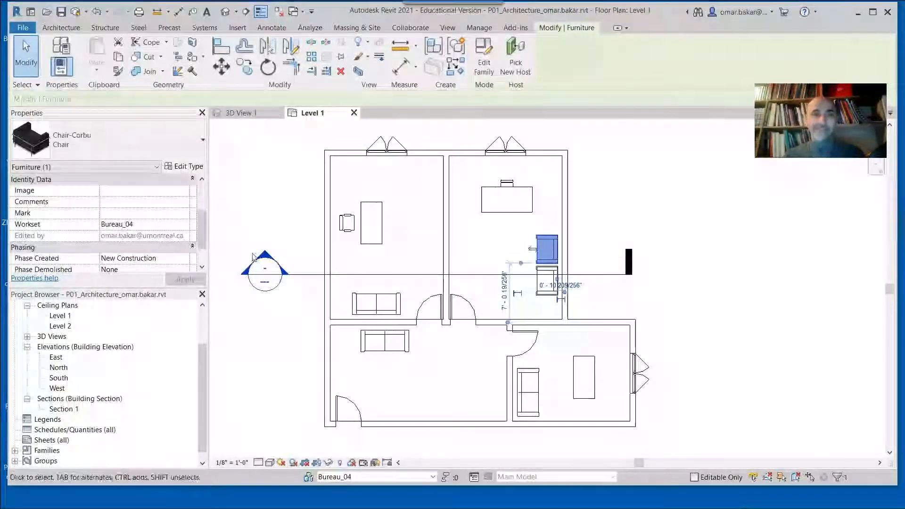
left_click(728, 209)
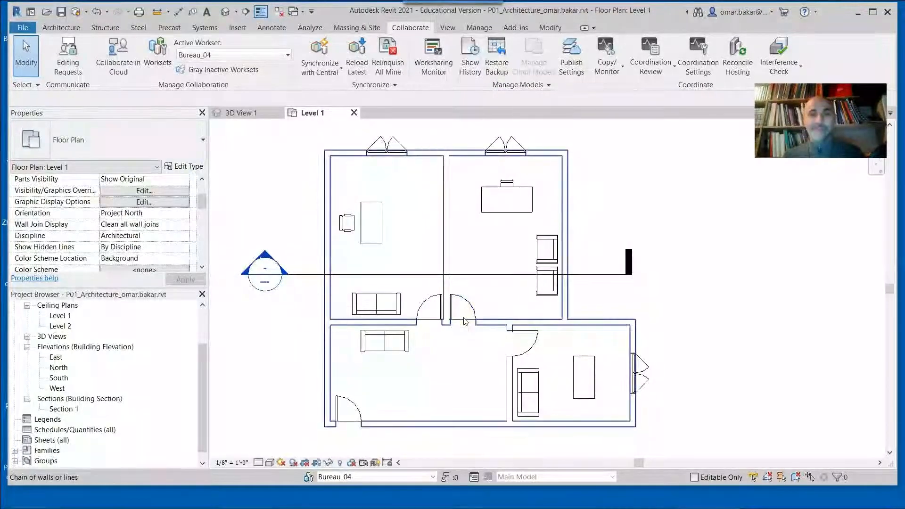
left_click(465, 321)
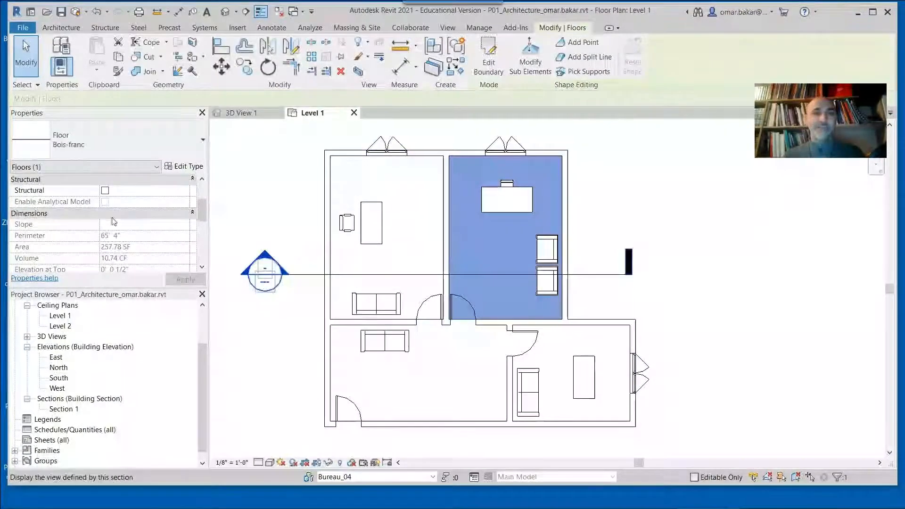
left_click_drag(203, 208, 202, 251)
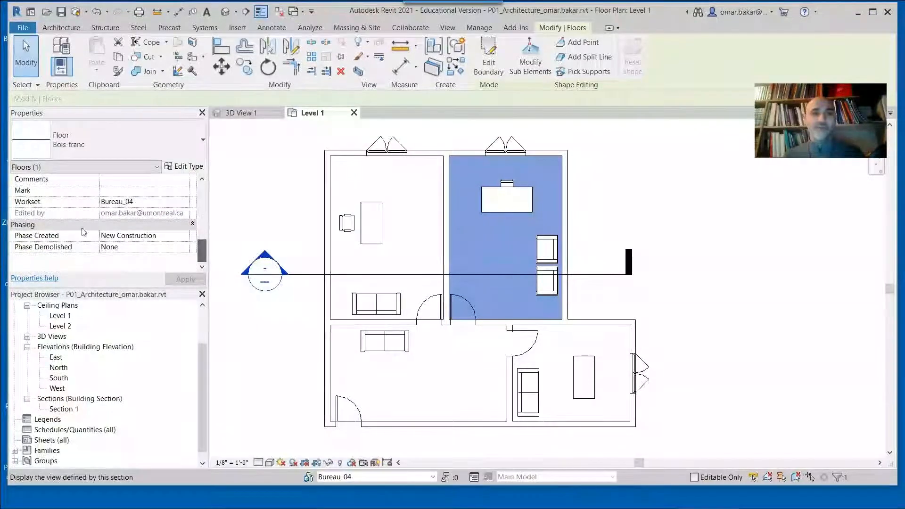
left_click(652, 178)
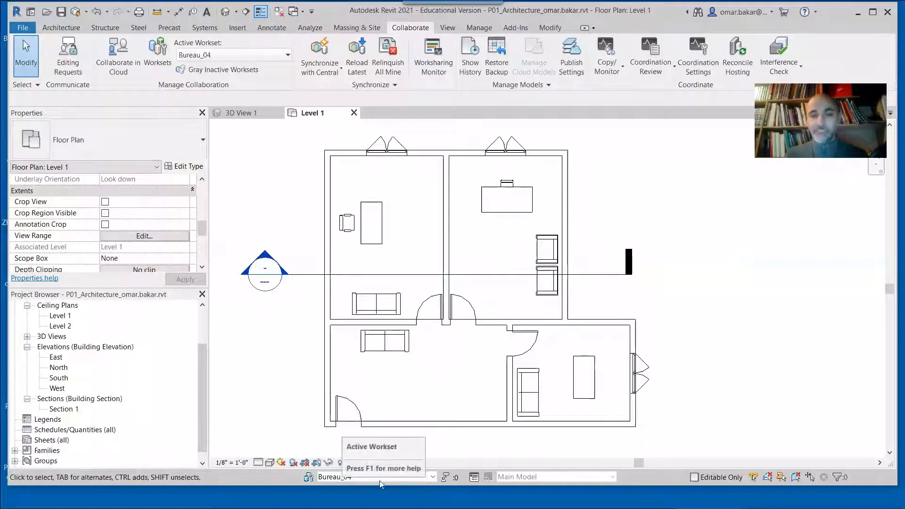
Turn off visibility in all views for the Bureau_04 workset.
left_click(432, 477)
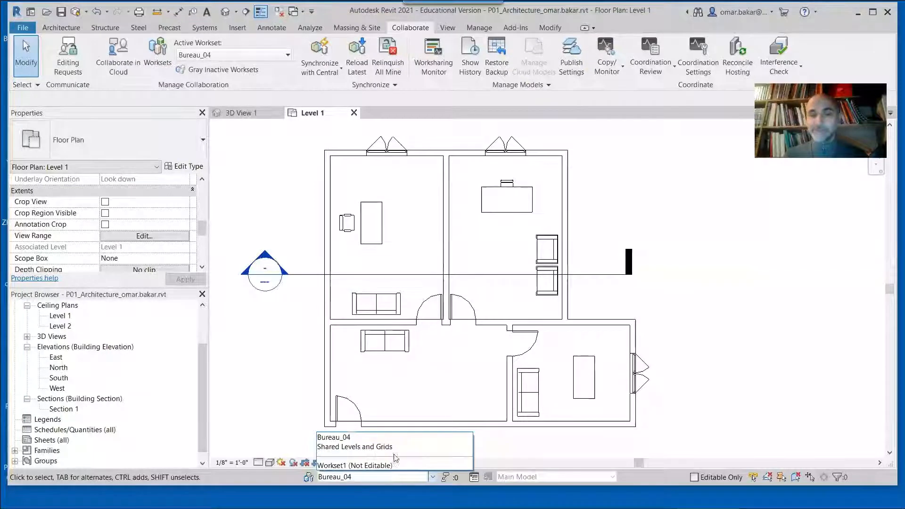
left_click(273, 480)
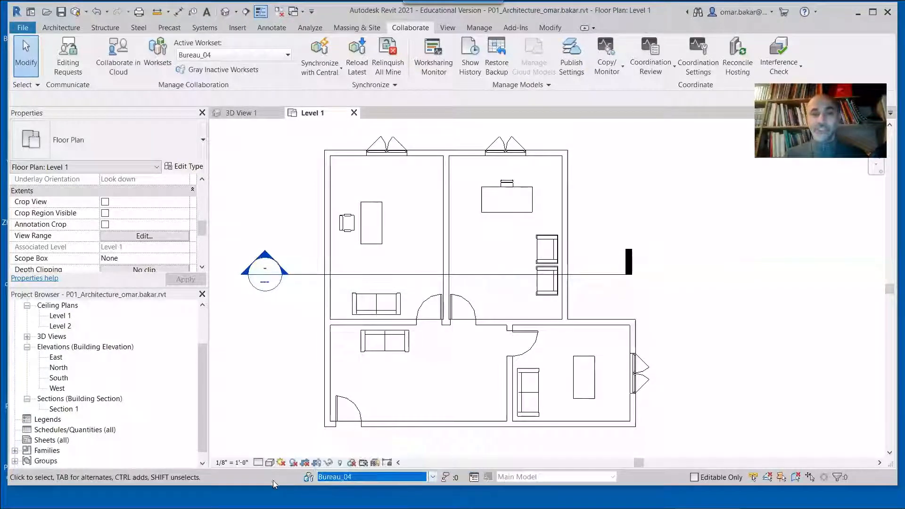
left_click(309, 476)
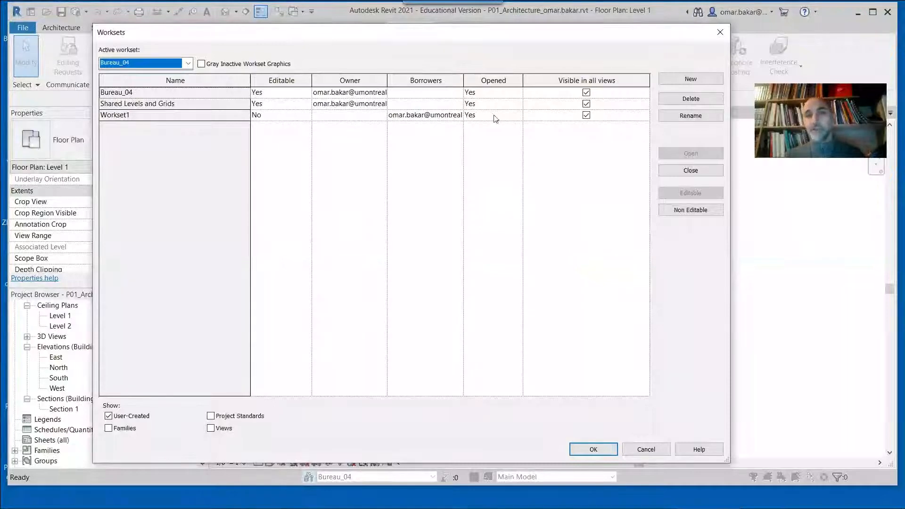
left_click(586, 93)
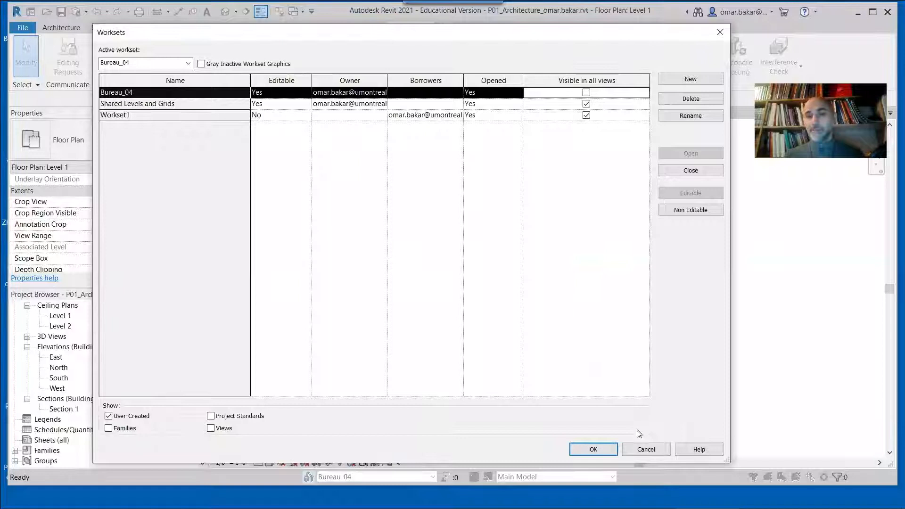
left_click(593, 449)
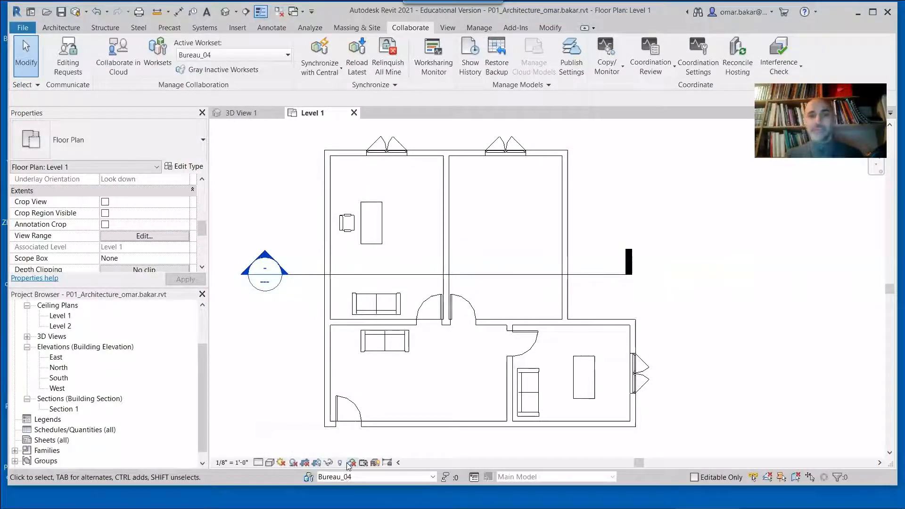
Create a workset named Bureau_3 that is visible in all views and make it the active workset.
left_click(307, 477)
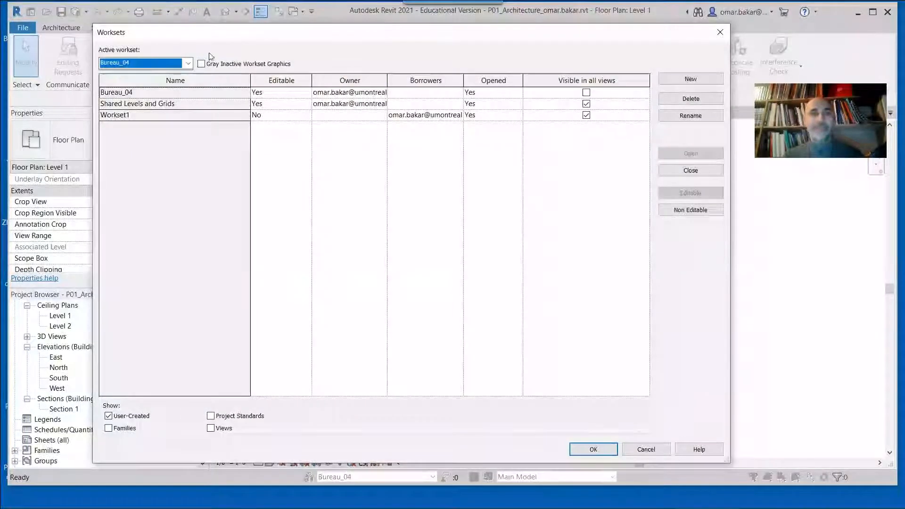
left_click(691, 79)
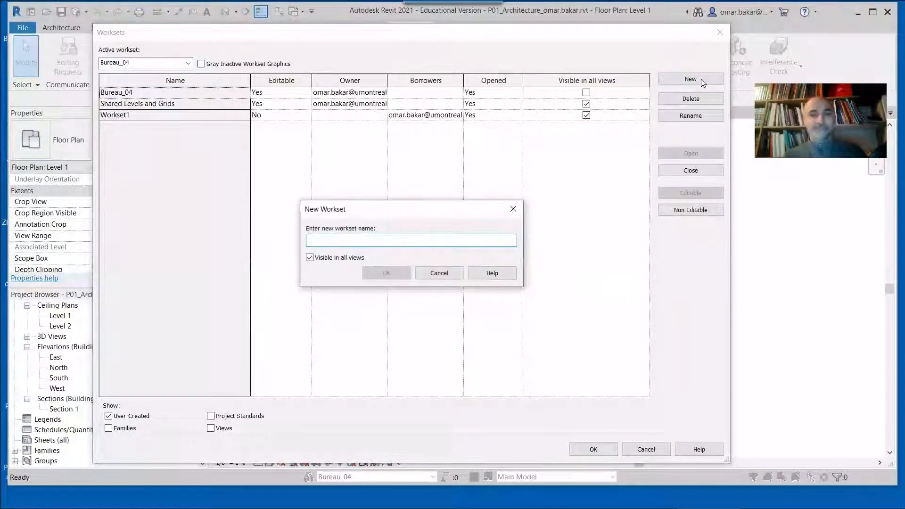
type("Bureau_3")
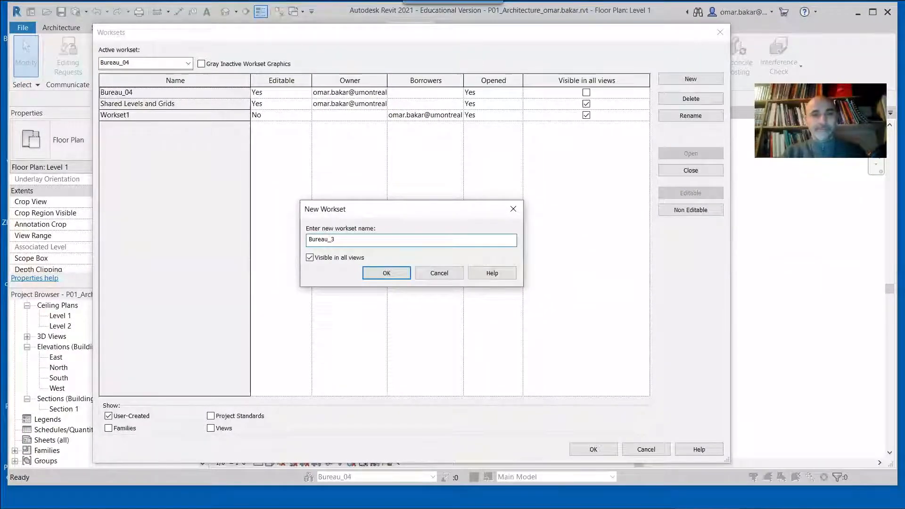
key("Return")
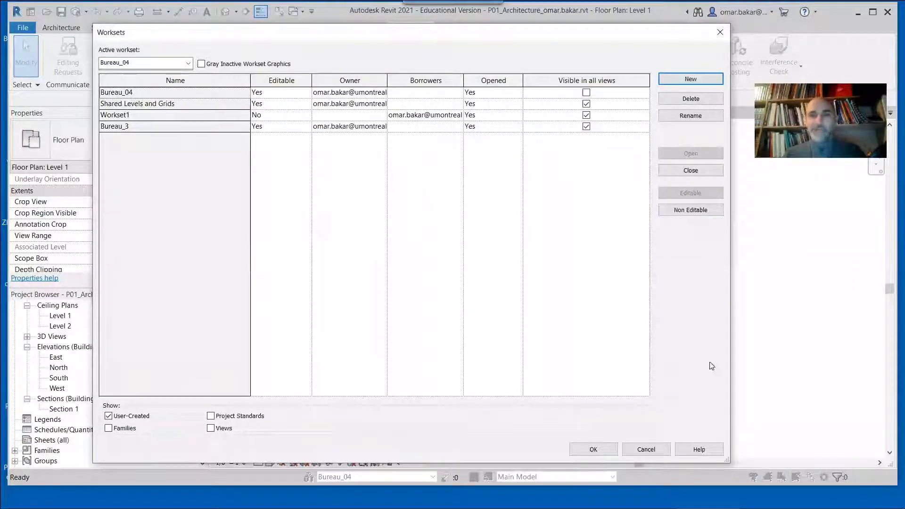
left_click(592, 450)
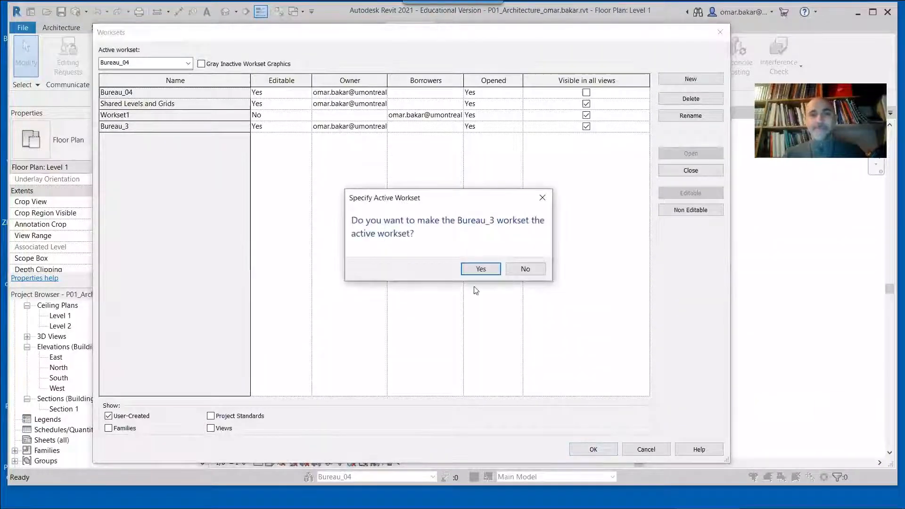
left_click(485, 269)
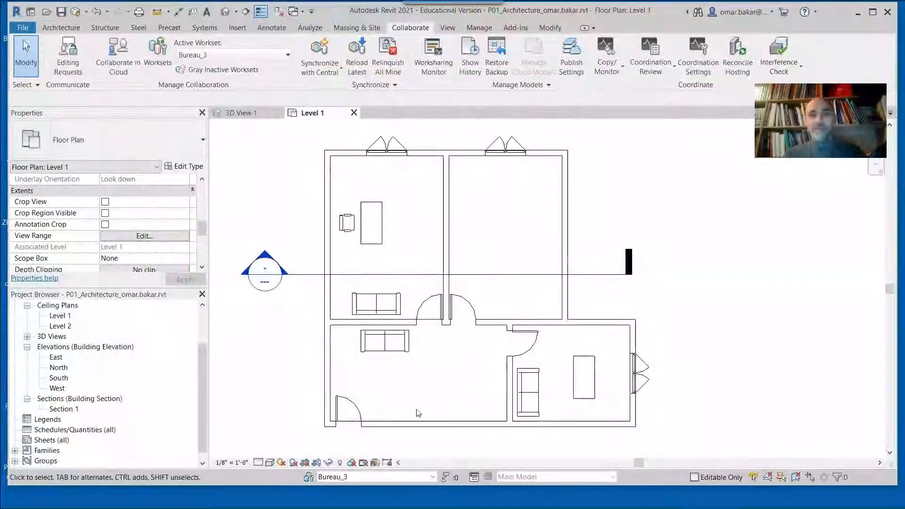
Check the workset of the sofa and of the linked model in the upper-left room.
left_click(398, 297)
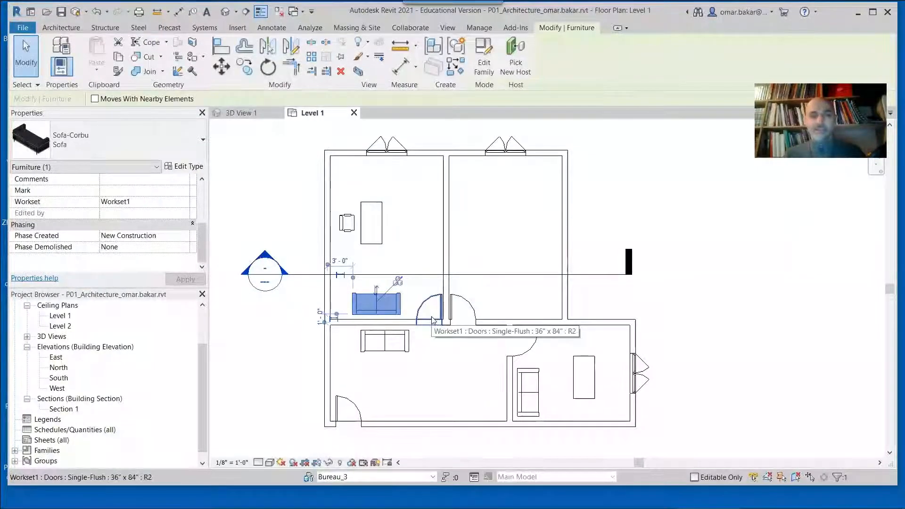
key("Tab")
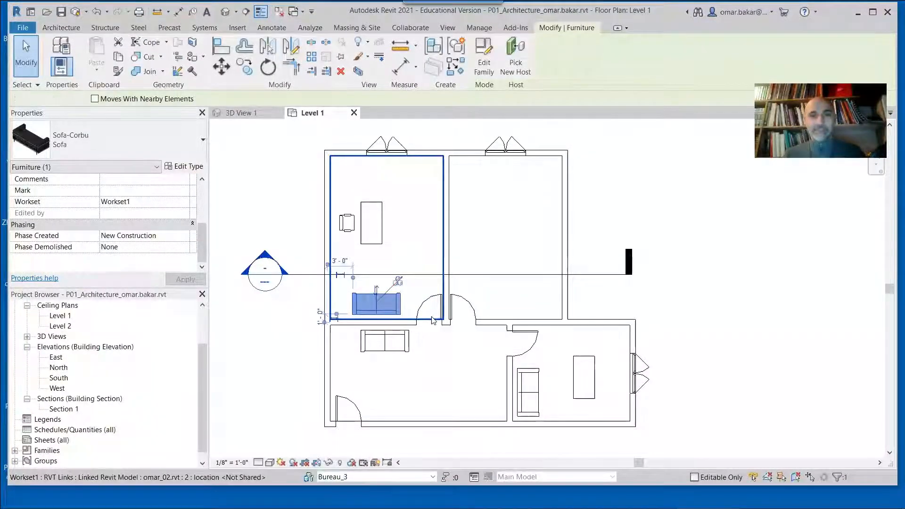
left_click(433, 320)
left_click(398, 300, "ctrl")
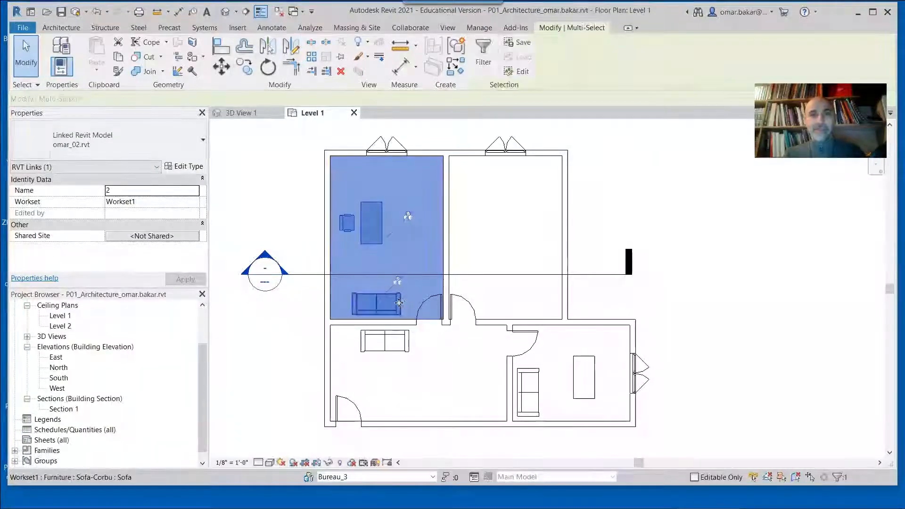
left_click(646, 209)
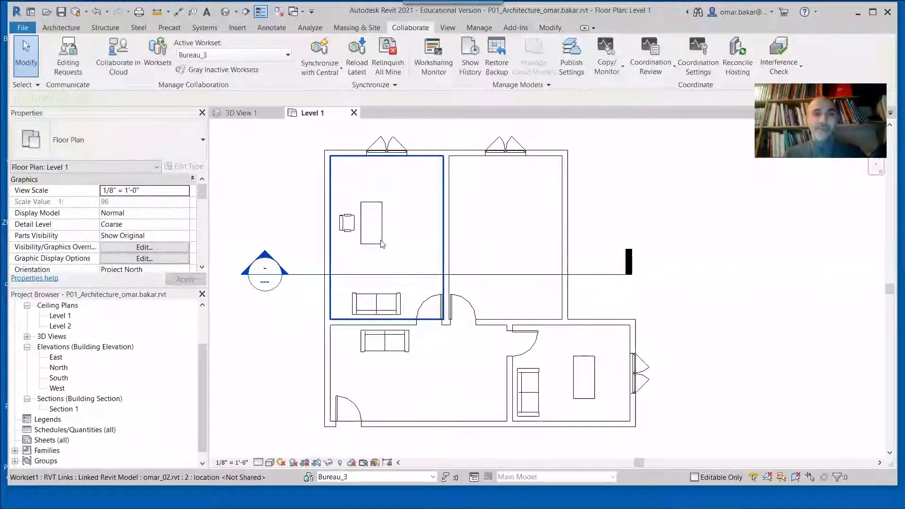
Bind the linked model omar_02.rvt in the upper-left room with attached details included and remove the leftover link.
left_click(381, 241)
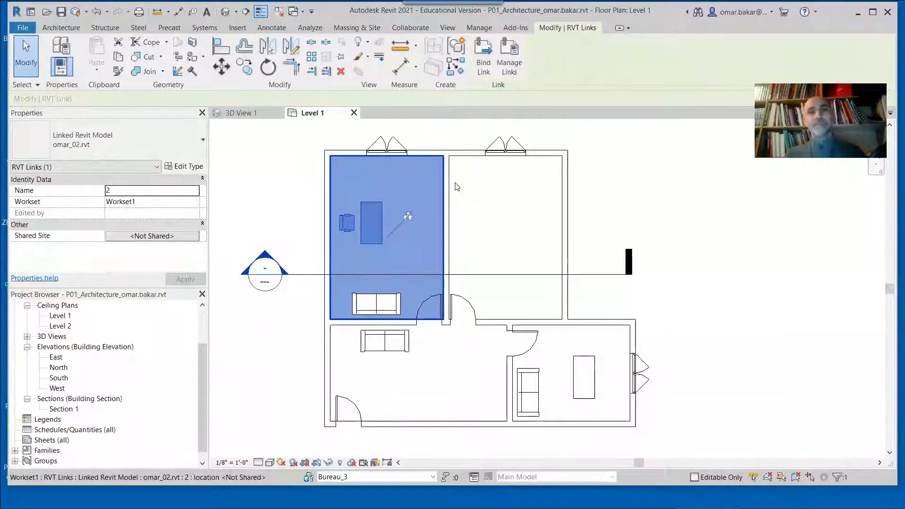
left_click(482, 66)
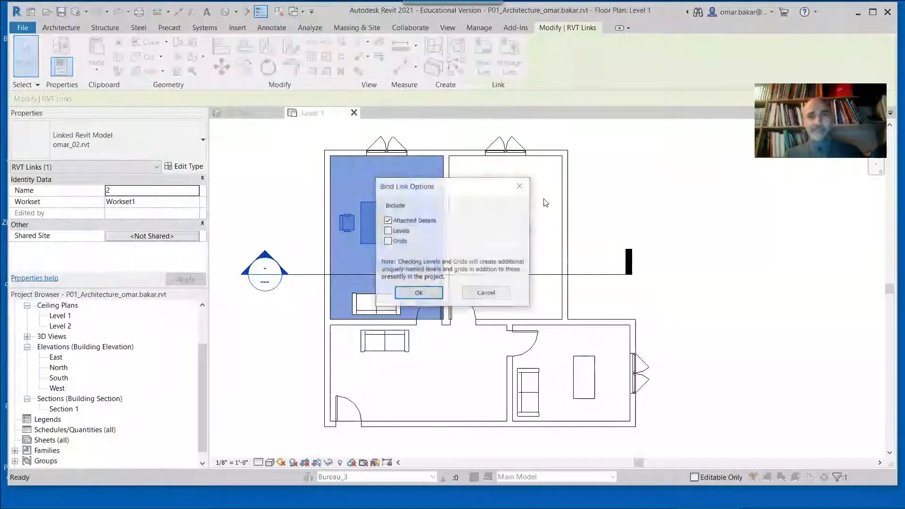
left_click(418, 293)
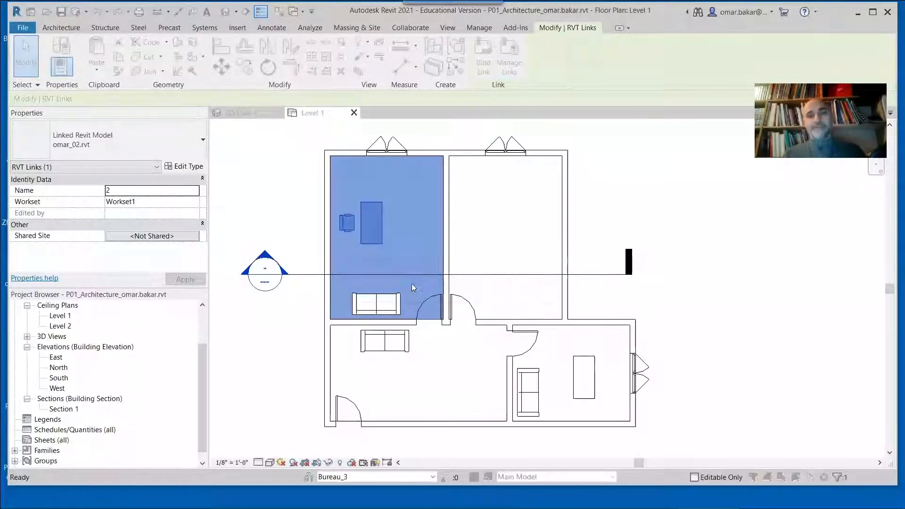
left_click(480, 288)
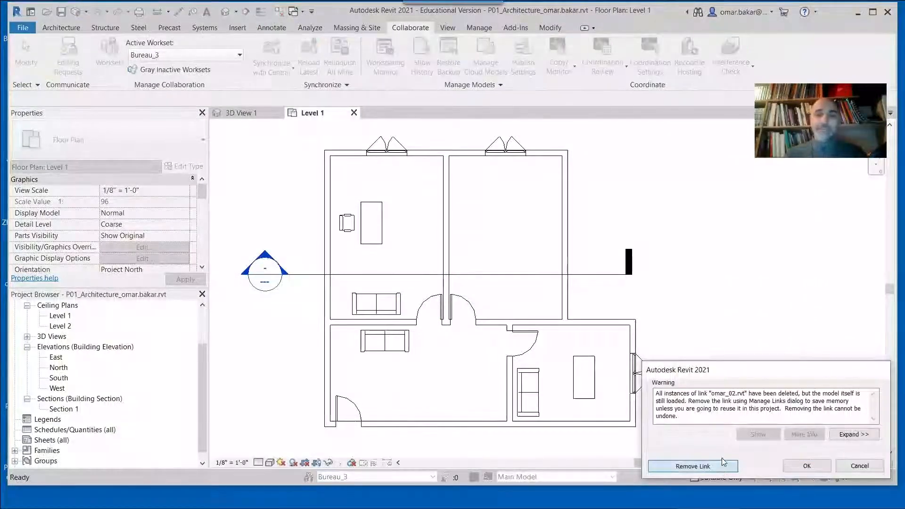
left_click(724, 461)
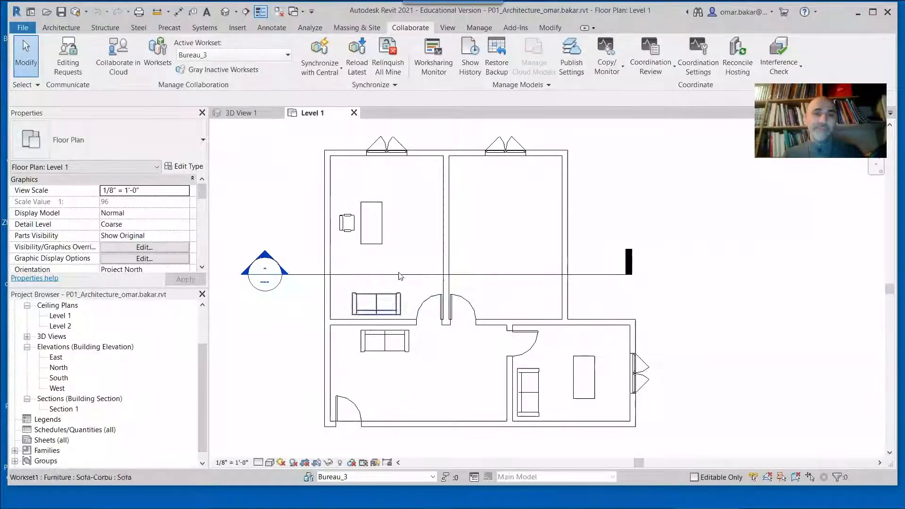
Ungroup the bound omar_02 model group containing the desk and chair in the upper-left room.
left_click(445, 240)
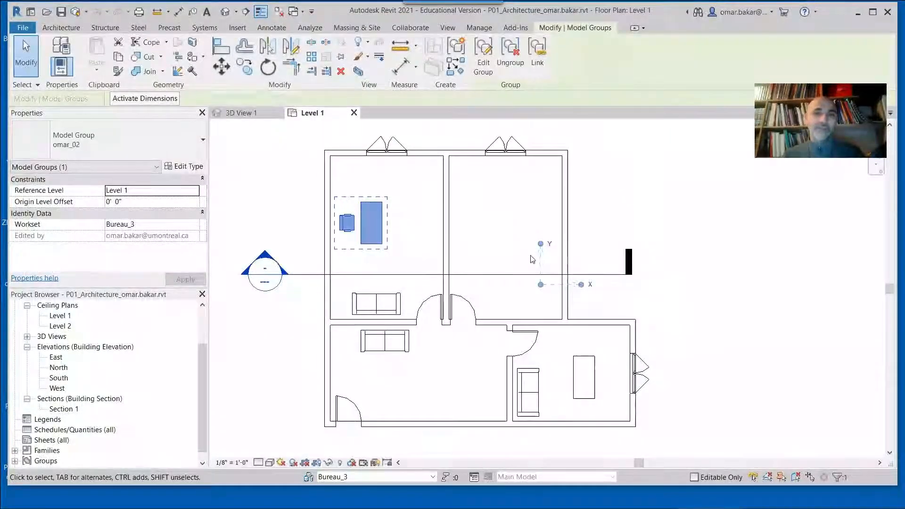
left_click(510, 51)
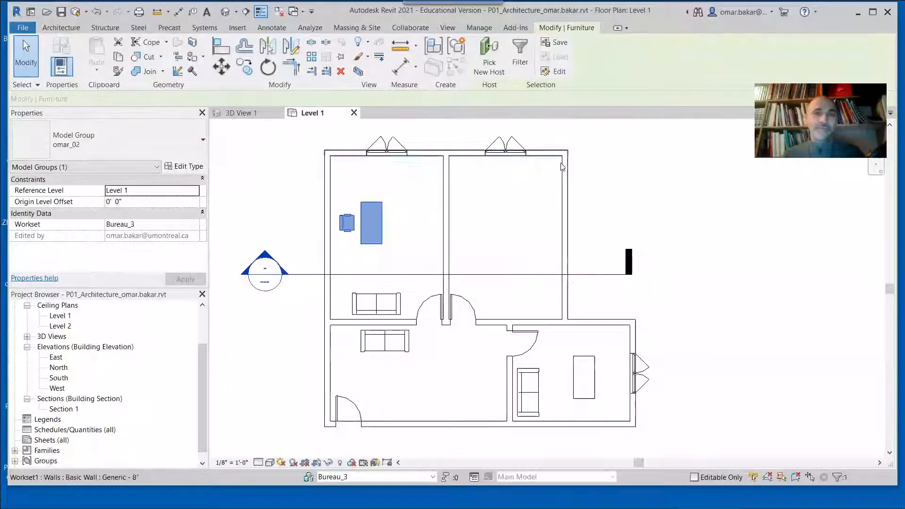
left_click(648, 189)
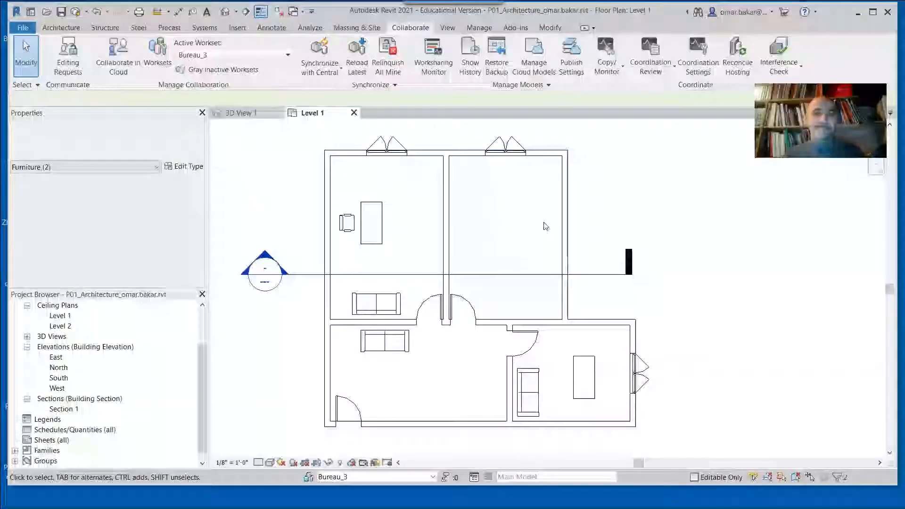
Check the workset assignment of the desk and the task chair in the upper-left room.
left_click(373, 237)
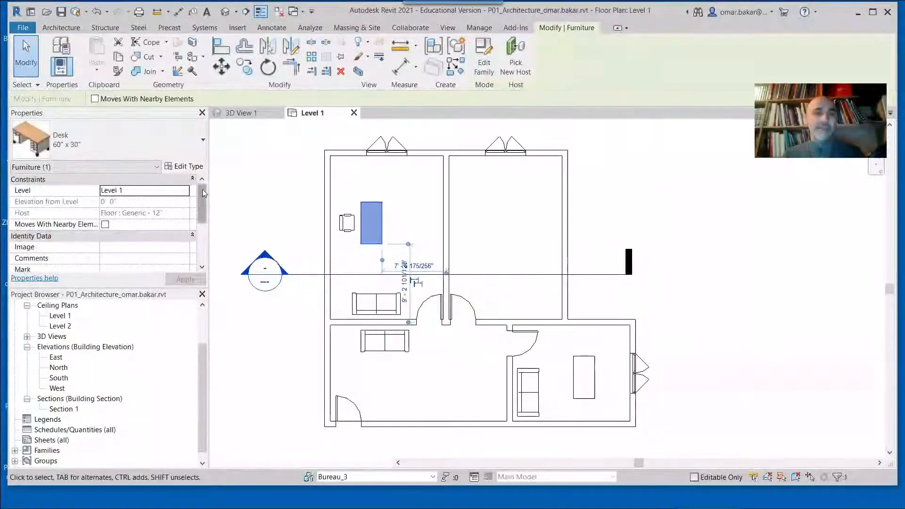
mouse_move(205, 198)
left_mouse_down()
mouse_move(207, 216)
mouse_move(204, 190)
left_mouse_up()
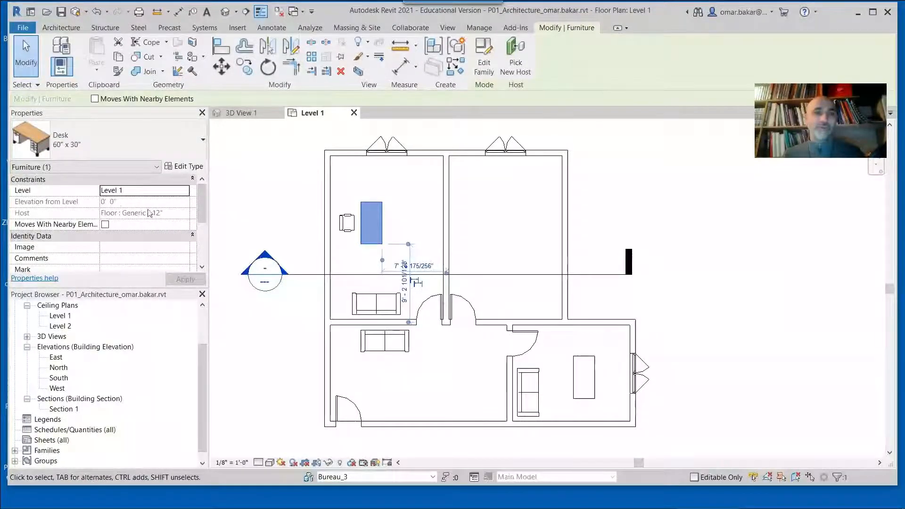
left_click(349, 232)
left_click_drag(199, 210, 199, 257)
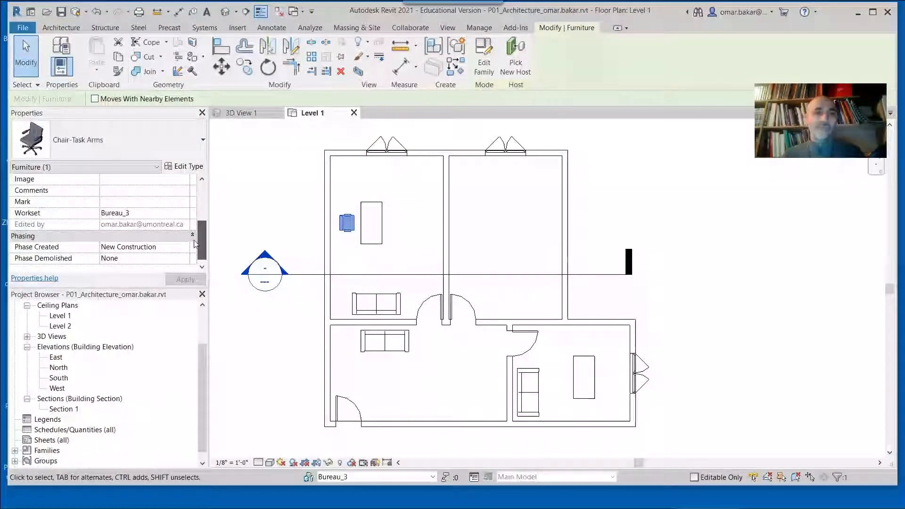
Reassign the sofa in the upper-left room to the Bureau_3 workset.
left_click(397, 308)
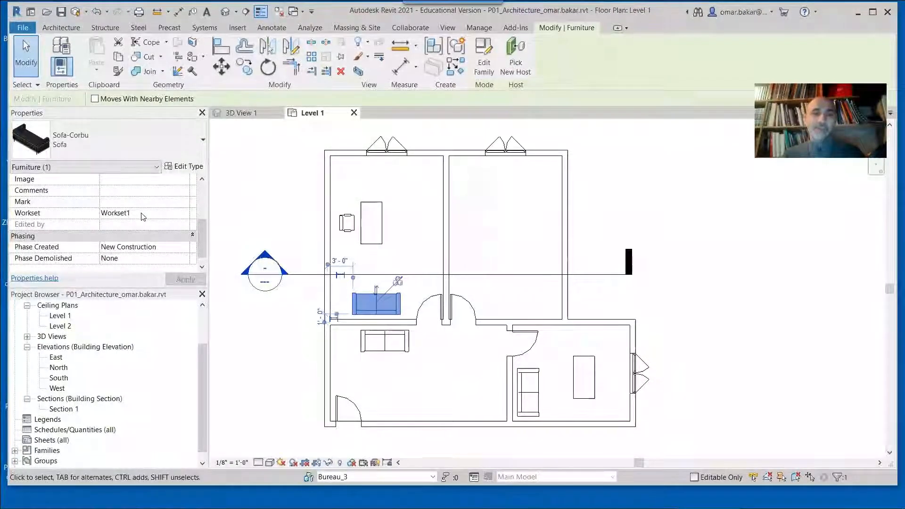
left_click(163, 218)
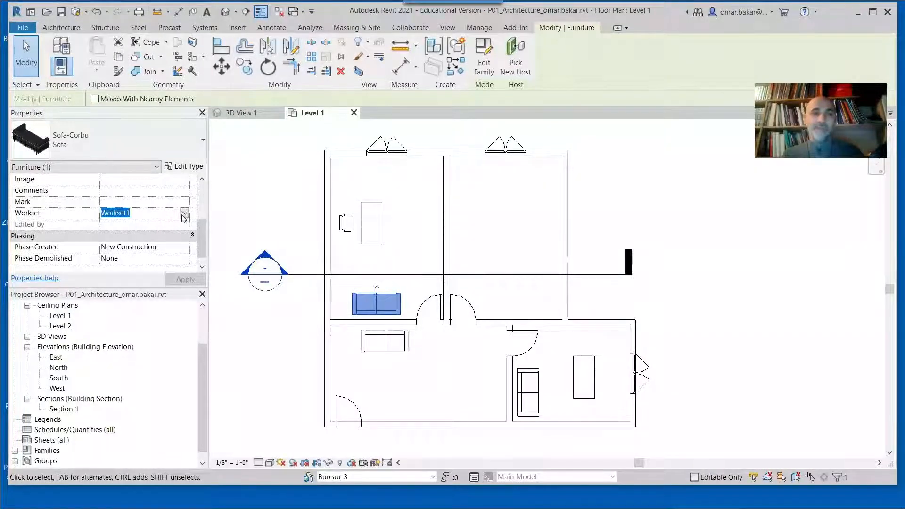
left_click(184, 215)
left_click(114, 234)
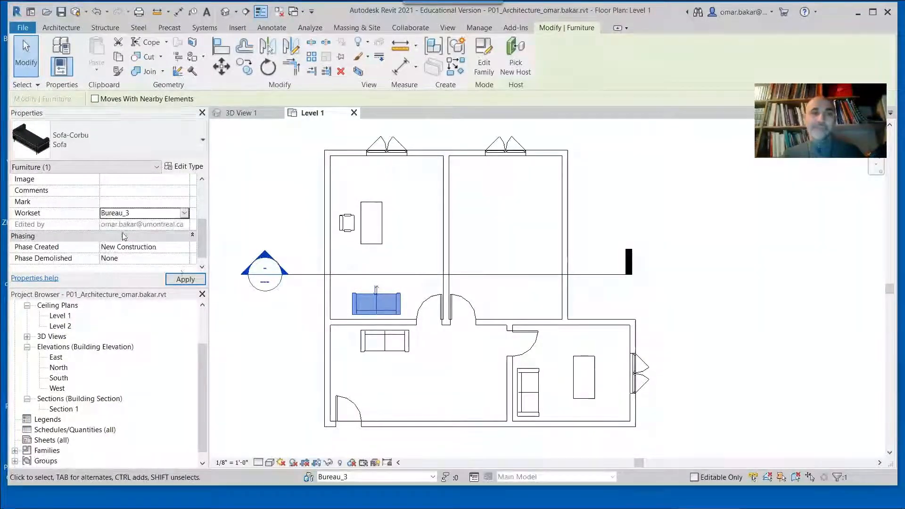
left_click(185, 279)
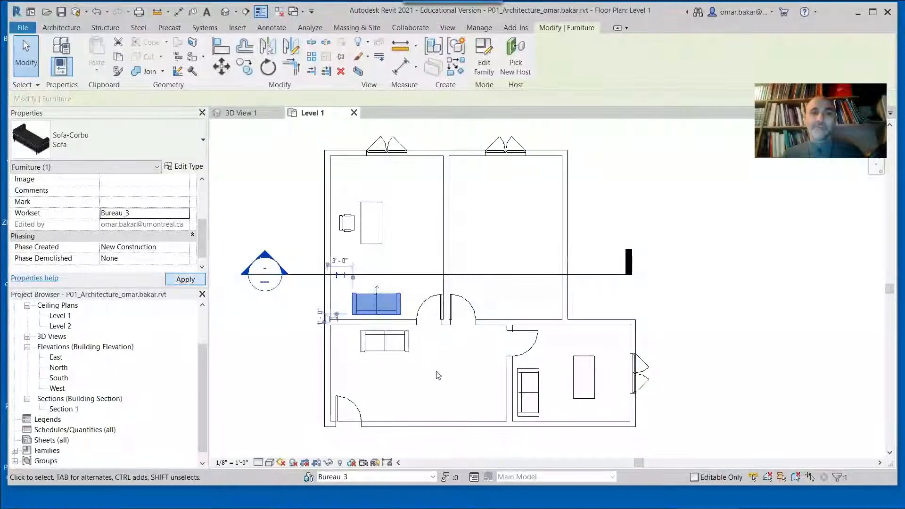
left_click(273, 344)
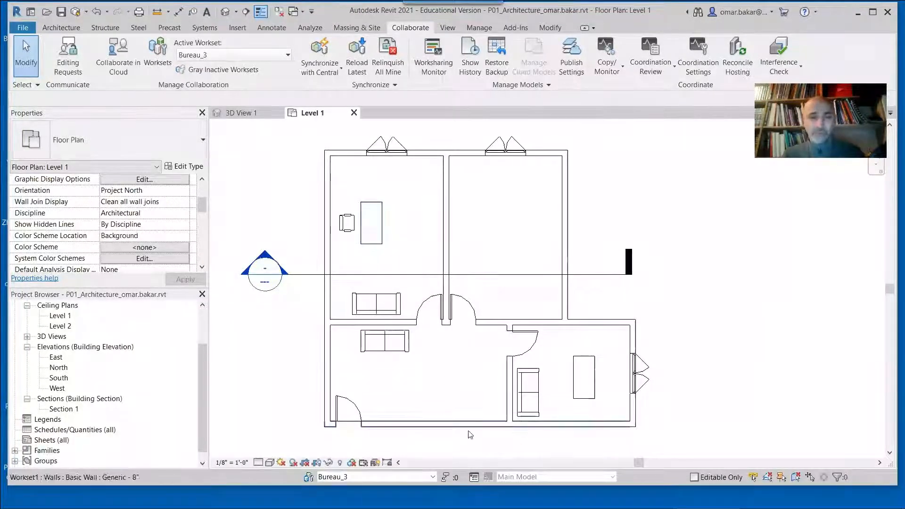
Turn on visibility in all views for the Bureau_04 workset.
left_click(309, 477)
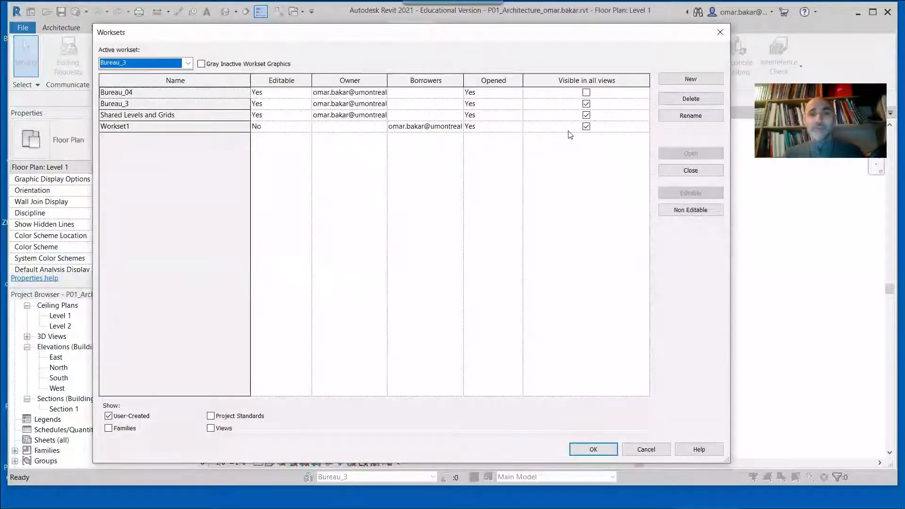
left_click(586, 93)
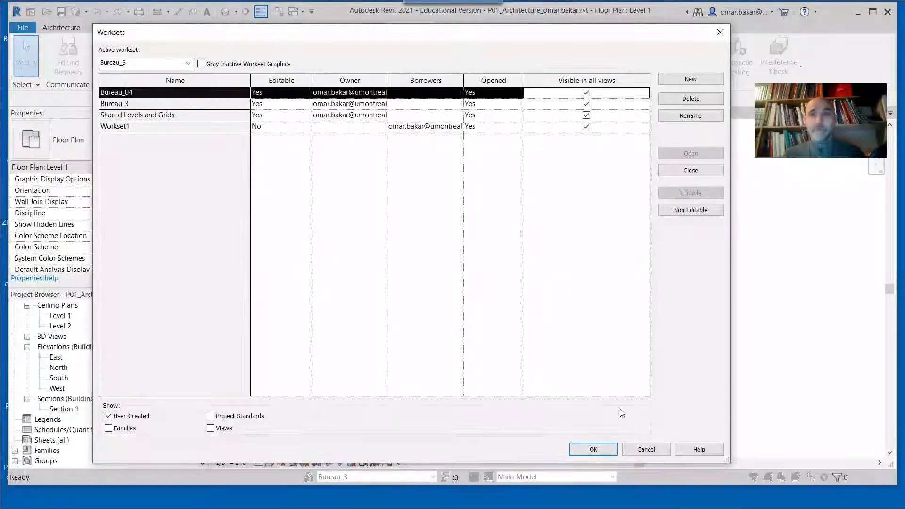
left_click(593, 449)
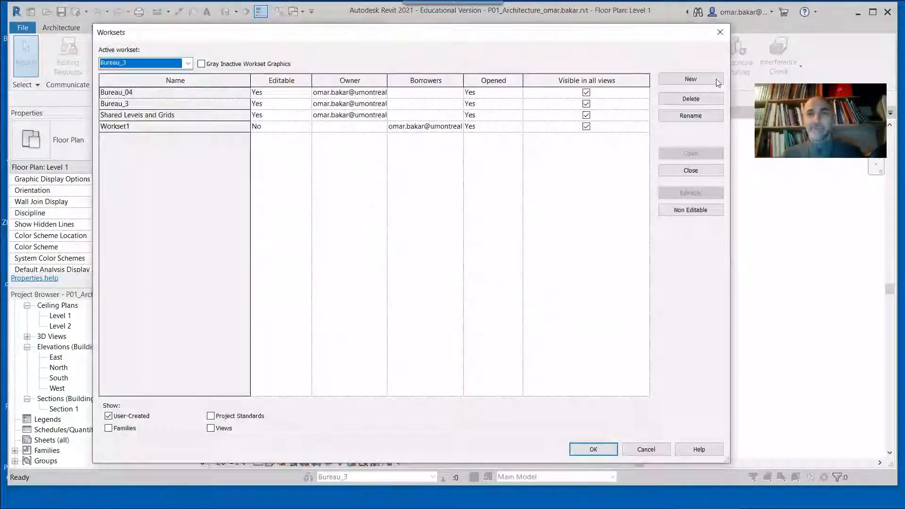
Make Workset1 editable in the project's workset settings.
left_click(714, 78)
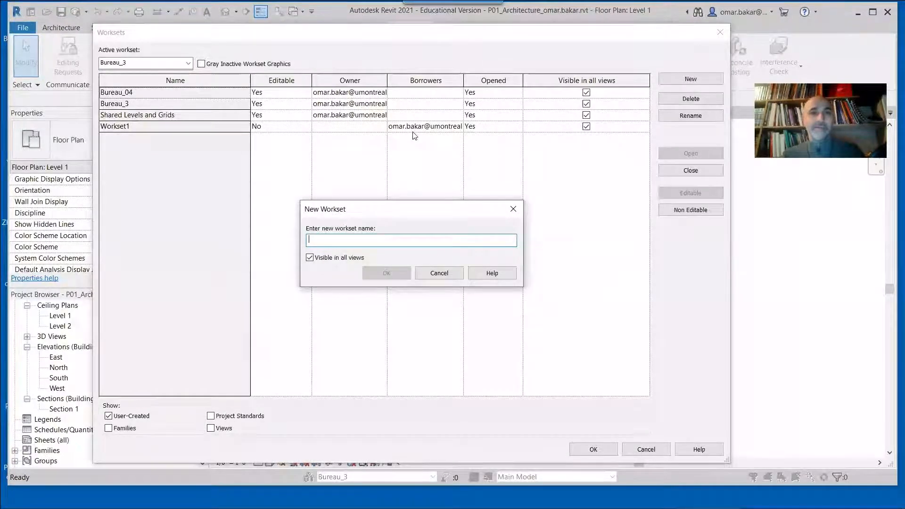
left_click(455, 273)
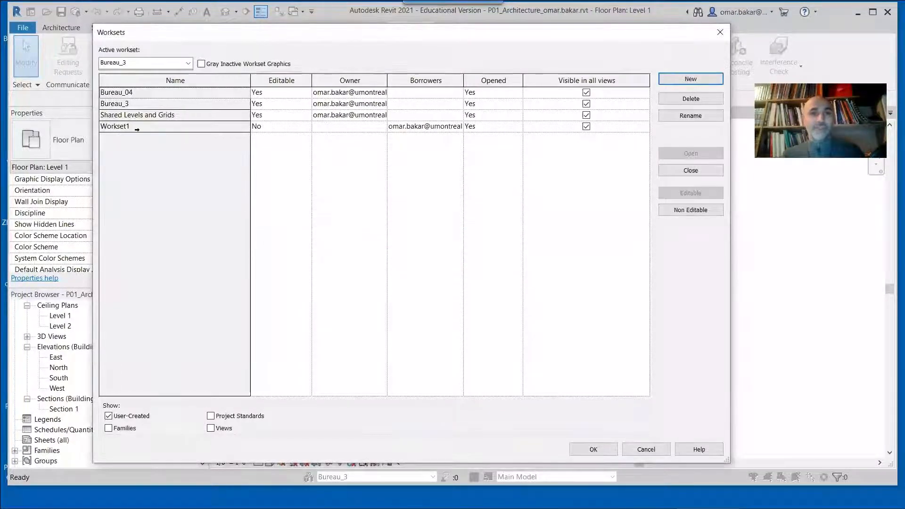
left_click(272, 126)
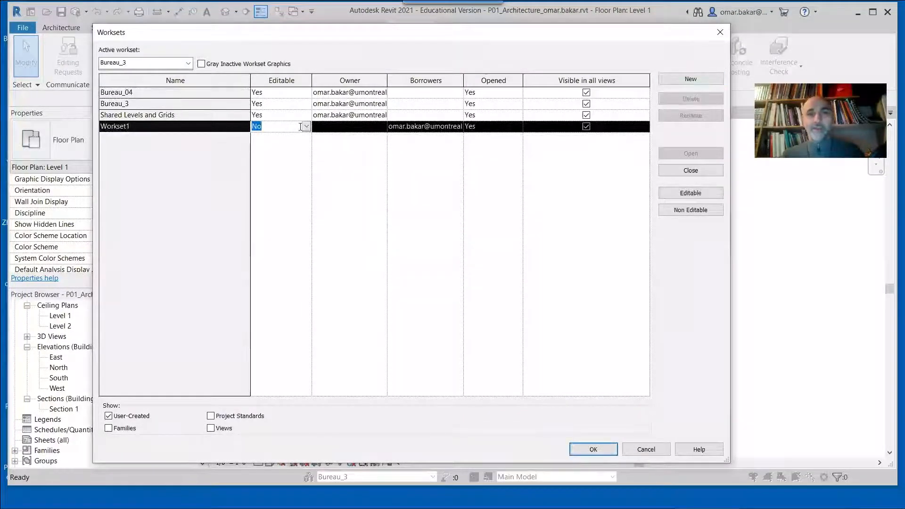
left_click(306, 126)
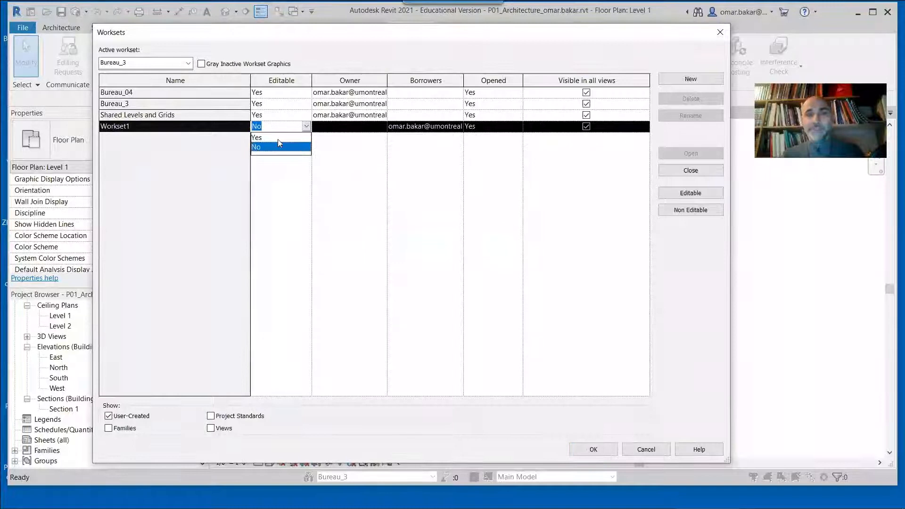
left_click(278, 138)
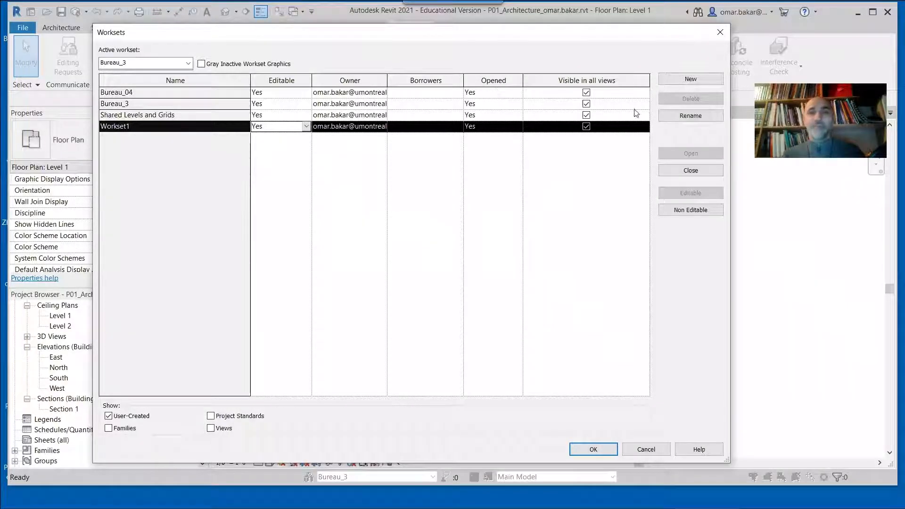
Create a workset named Architecture that is visible in all views and make it the active workset.
left_click(700, 76)
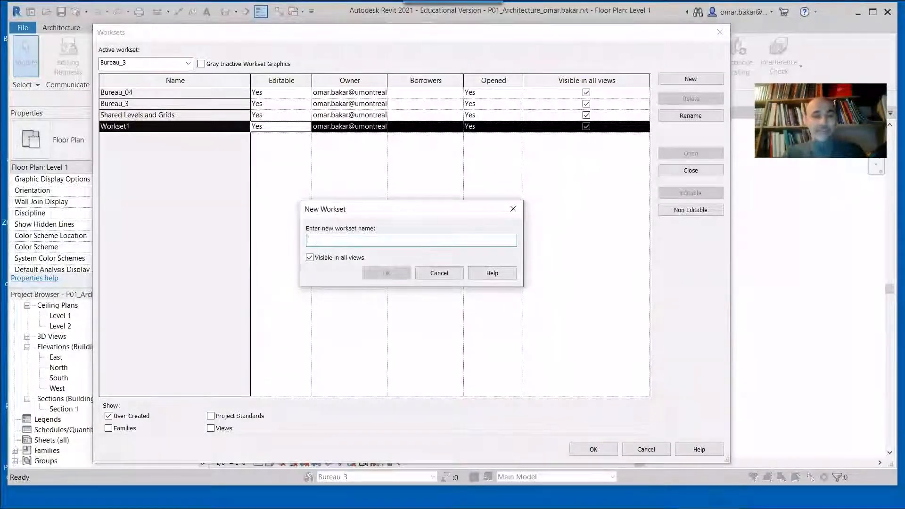
type("Architecture")
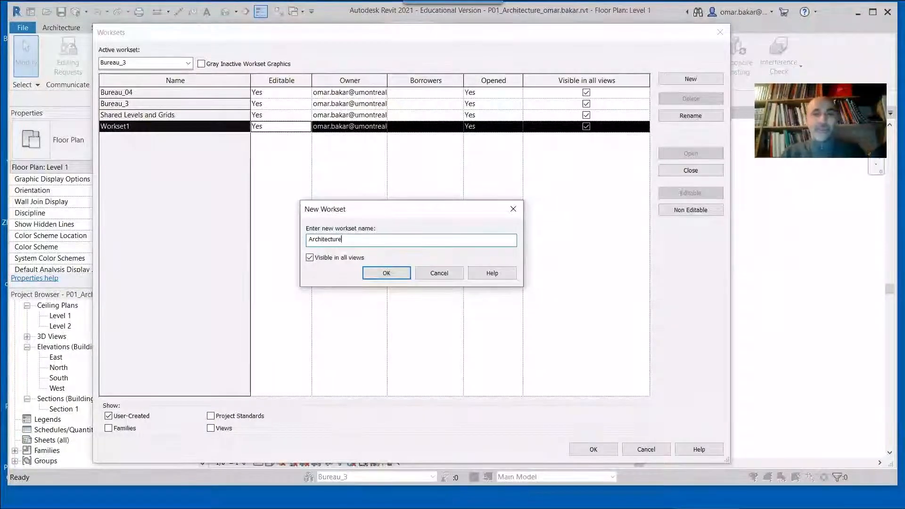
key("Return")
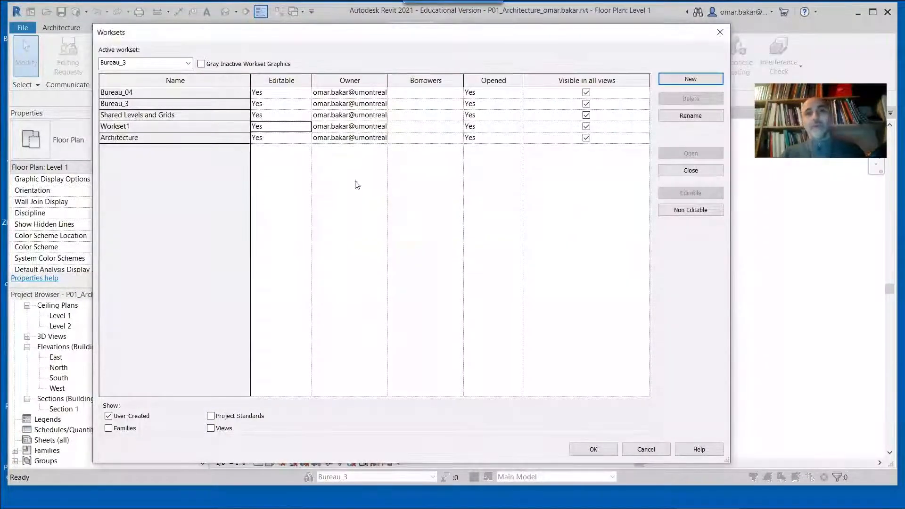
left_click(264, 138)
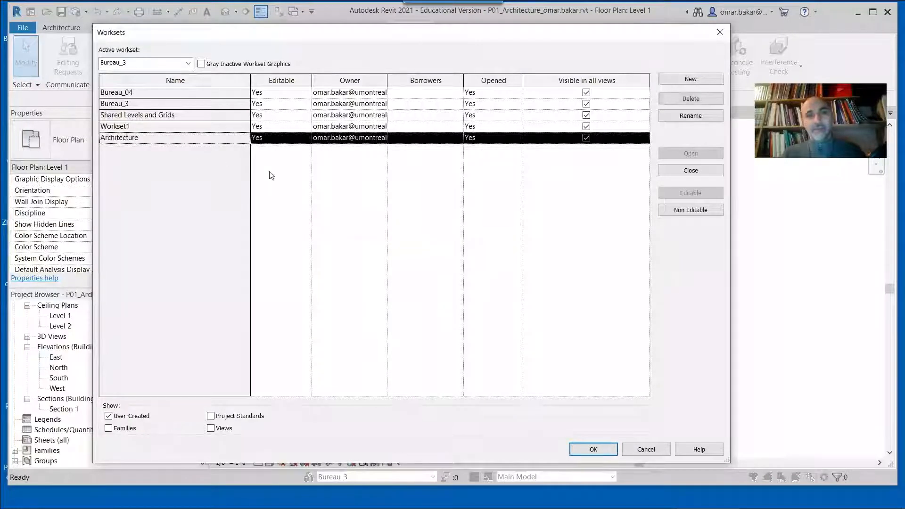
left_click(600, 449)
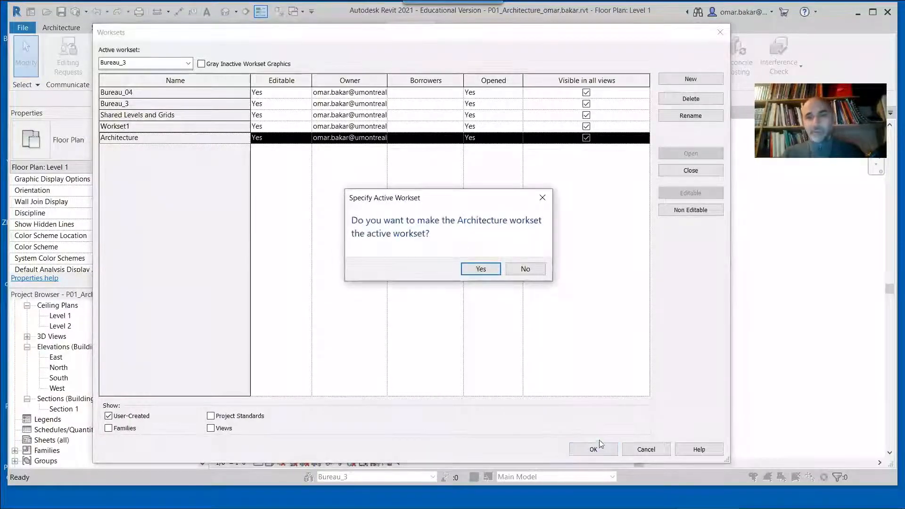
left_click(474, 270)
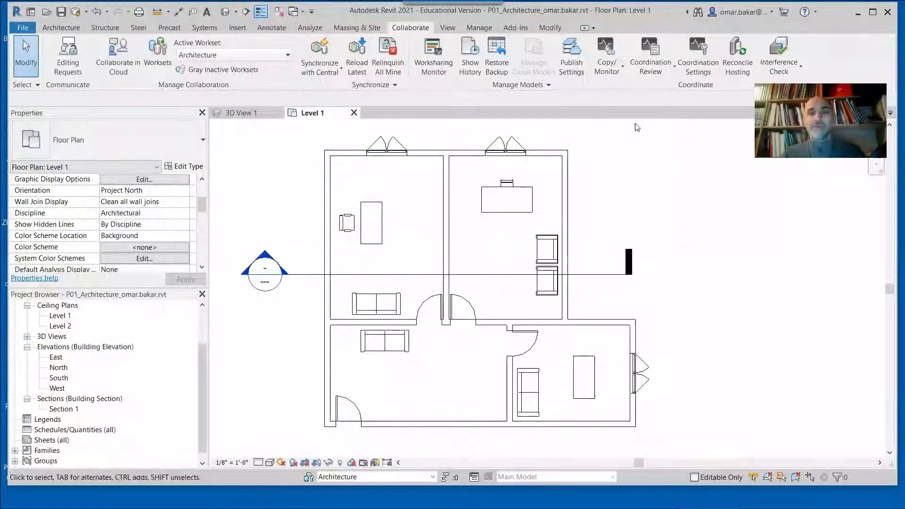
Assign the outer walls, dividing wall and windows of the two upper rooms to the Architecture workset.
left_click_drag(621, 135, 224, 158)
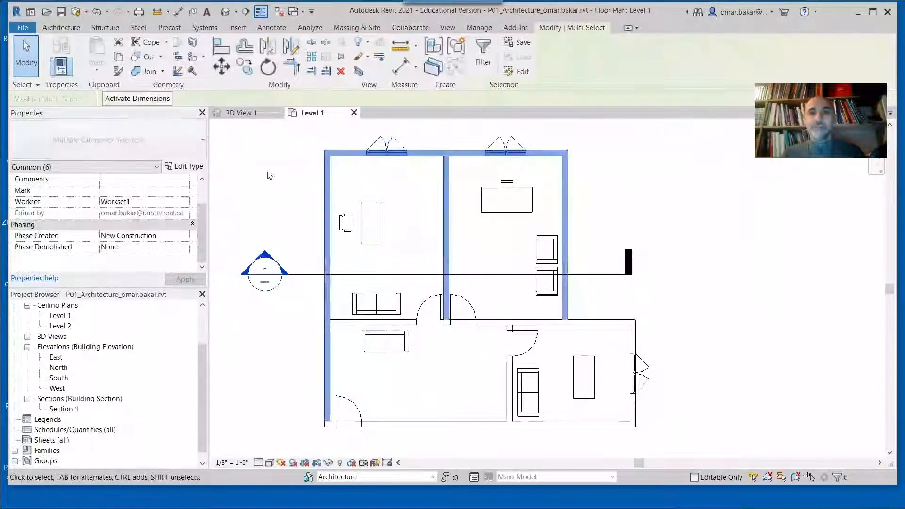
left_click(117, 201)
left_click(184, 202)
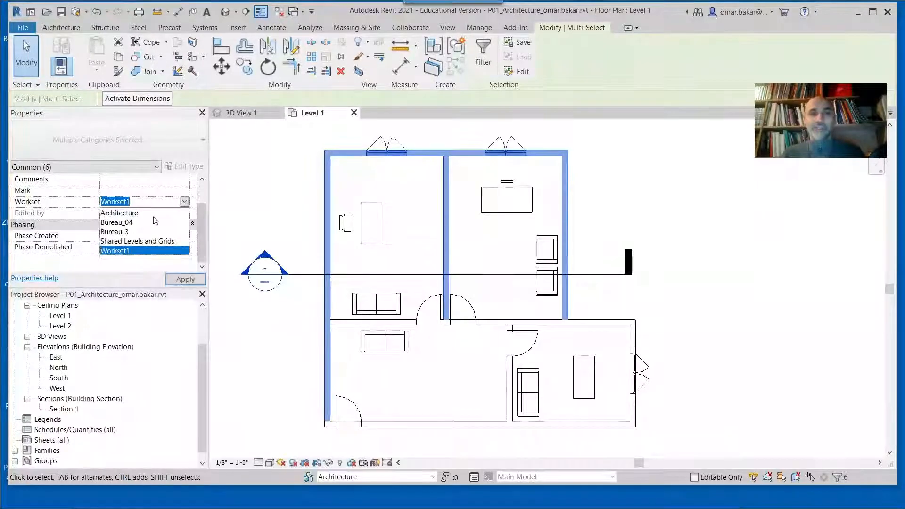
left_click(118, 214)
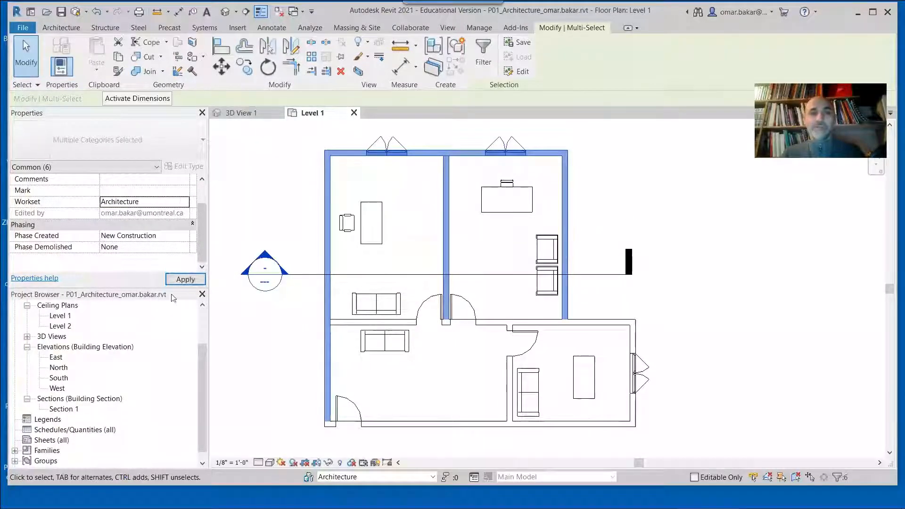
left_click(720, 314)
Assign the lower rooms' walls, partition, two doors and window to the Architecture workset.
left_click_drag(677, 298, 631, 450)
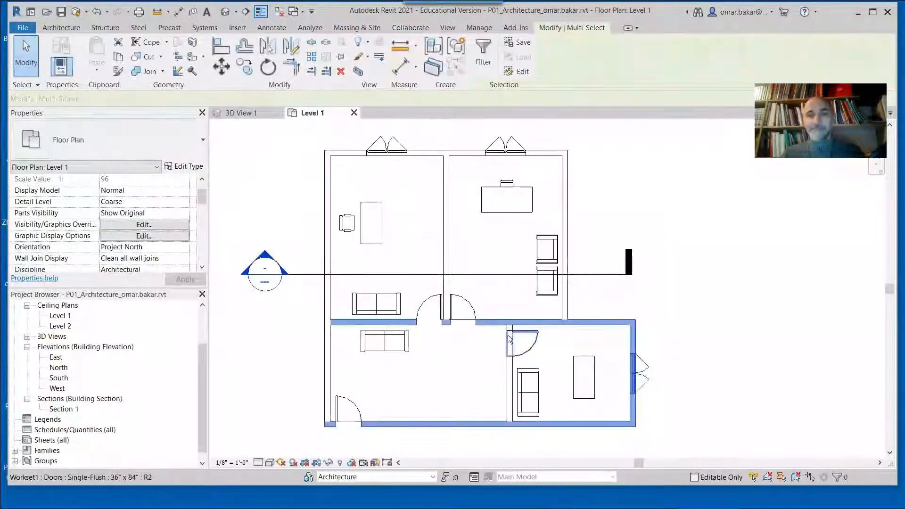
left_click(508, 382, "ctrl")
left_click(347, 412, "ctrl")
left_click(347, 411, "ctrl")
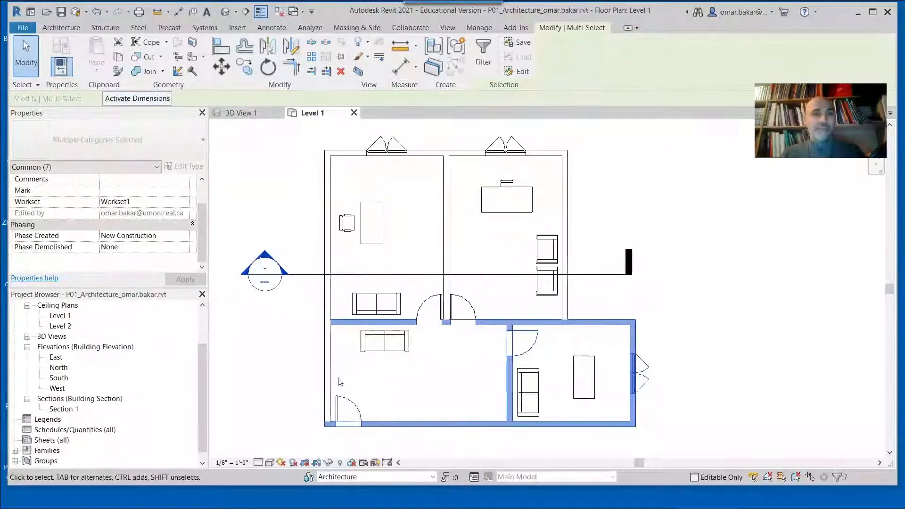
left_click(182, 203)
left_click(183, 203)
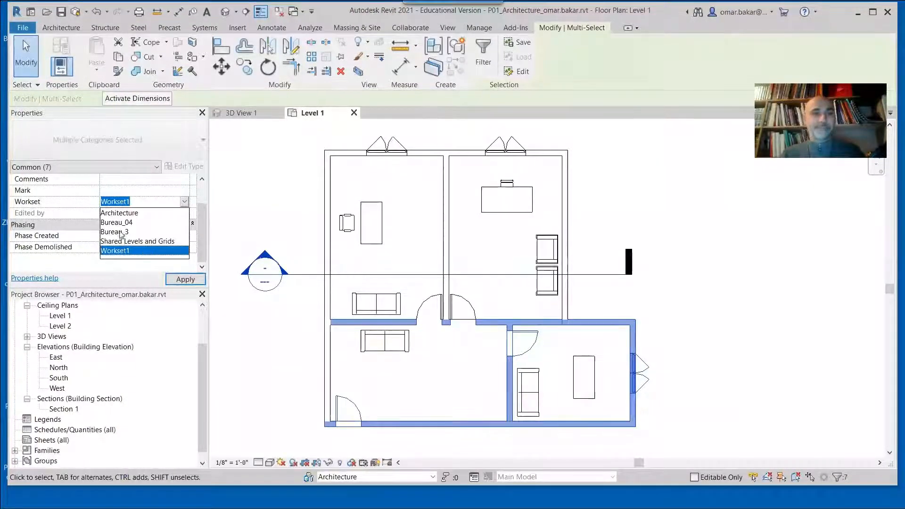
left_click(121, 213)
key("Escape")
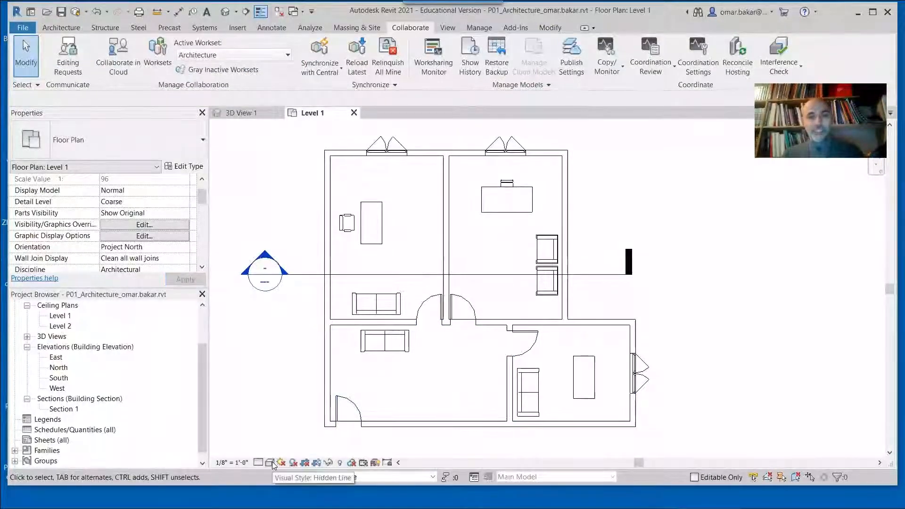
Turn off visibility in all views for the Architecture workset.
left_click(307, 477)
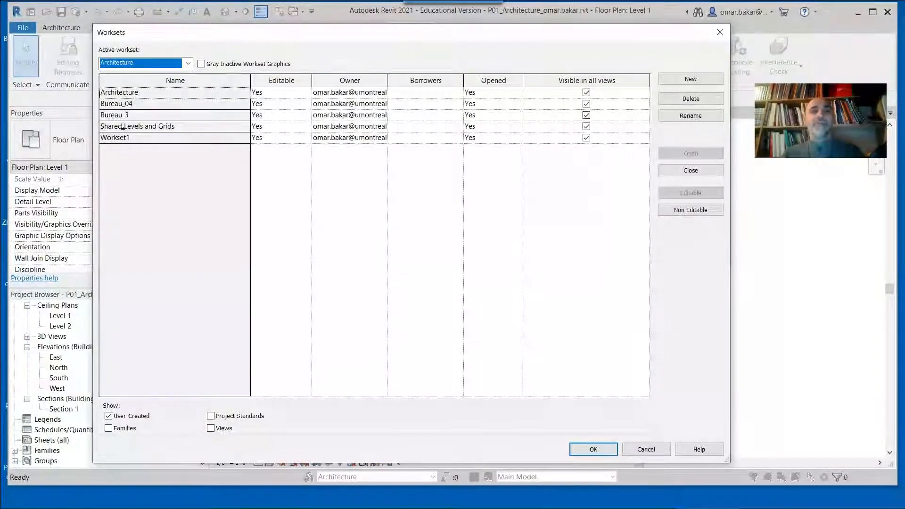
left_click(586, 93)
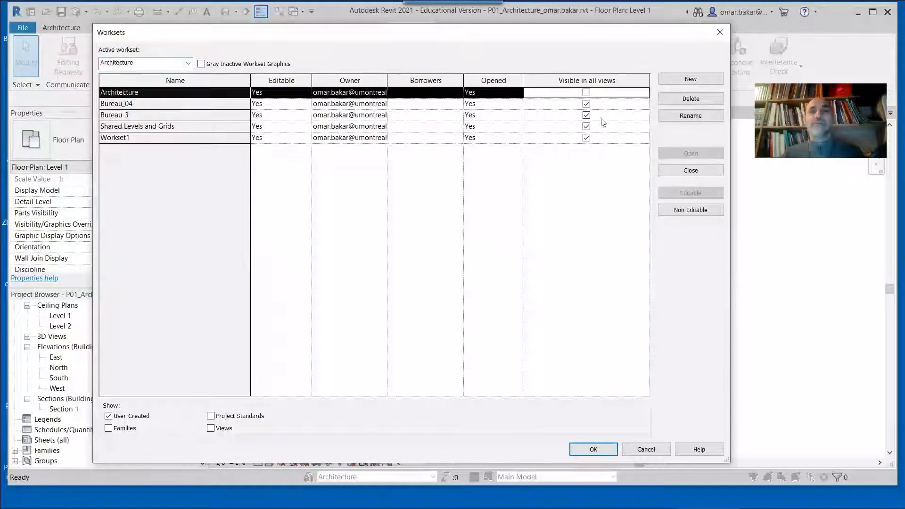
left_click(592, 449)
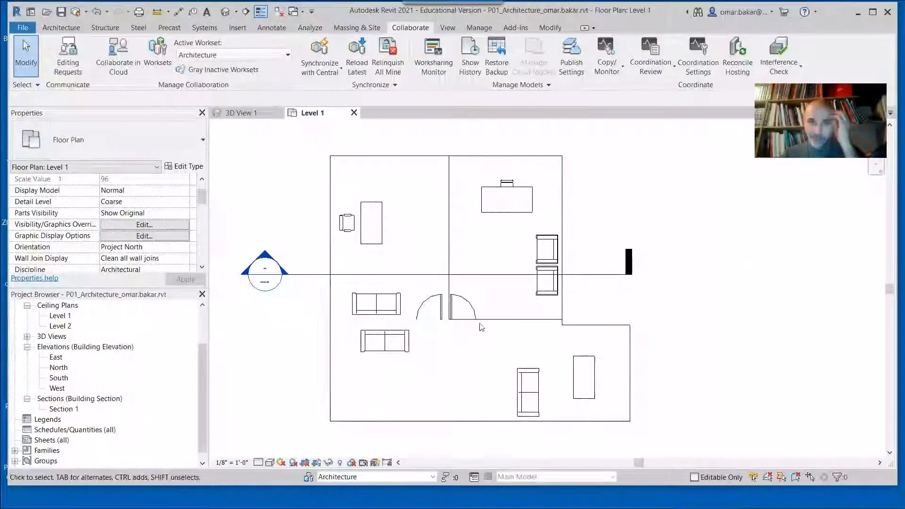
Assign the two doors of the upper rooms and the Generic - 12" floor to the Architecture workset.
left_click(473, 307)
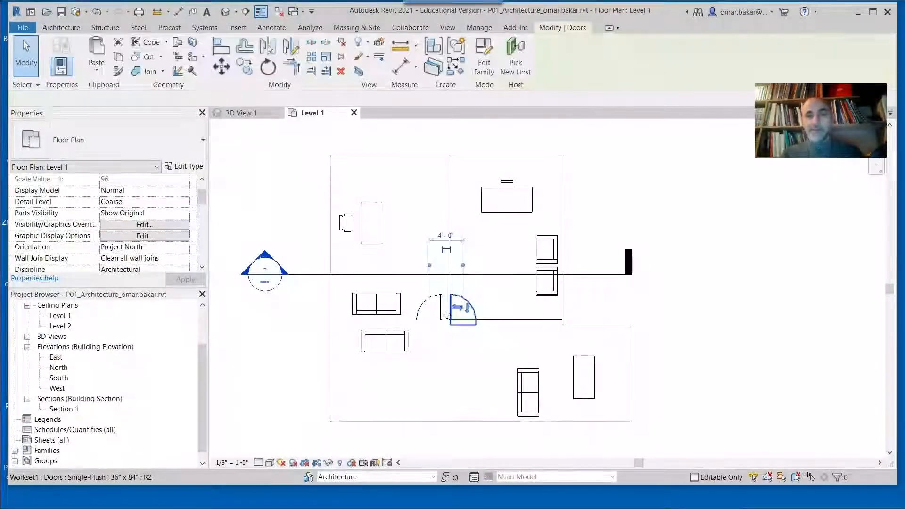
left_click(424, 303, "ctrl")
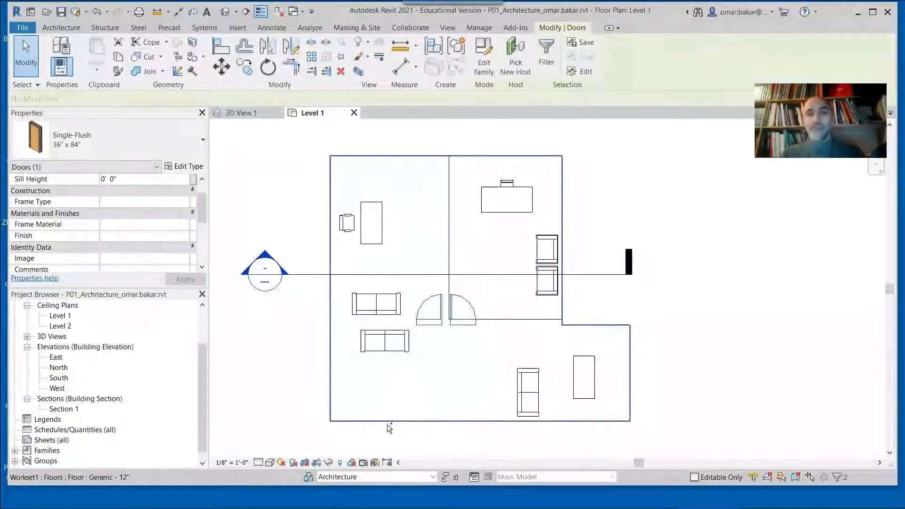
left_click(689, 393, "ctrl")
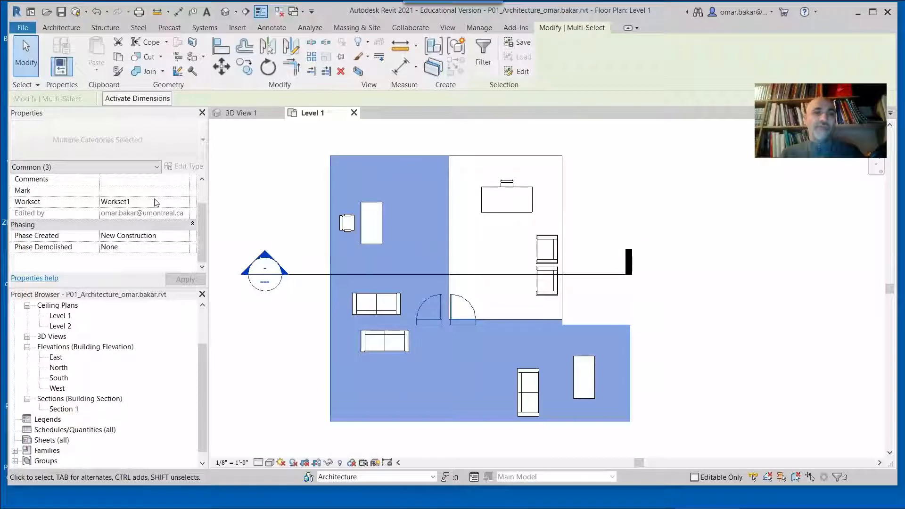
left_click(174, 203)
left_click(184, 202)
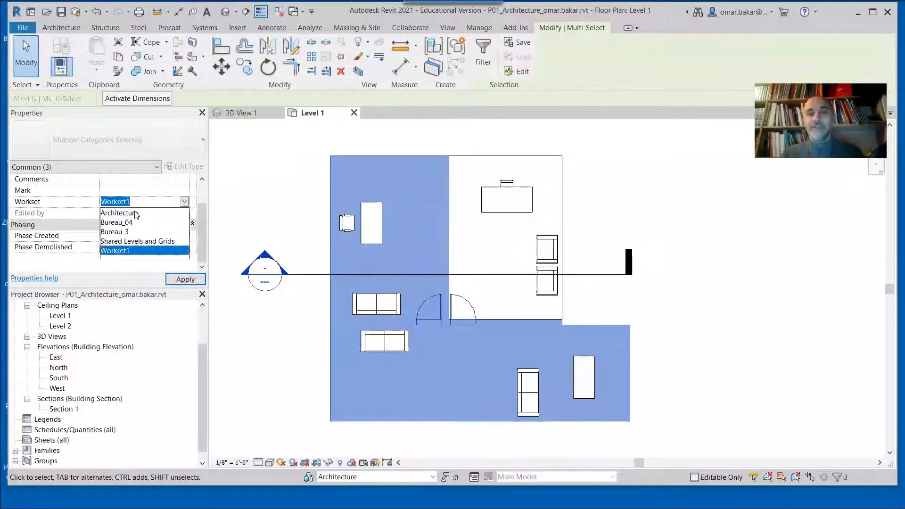
left_click(136, 214)
left_click(693, 351)
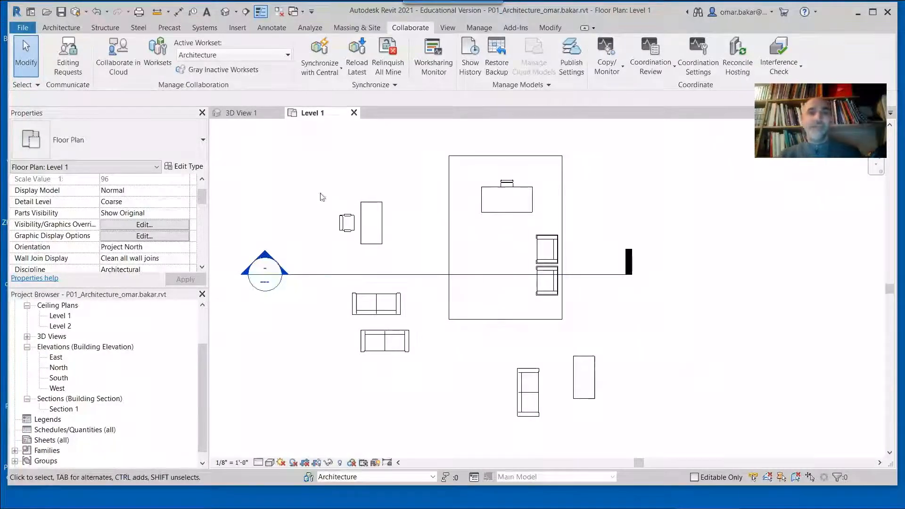
Open the view of the section line crossing the plan and examine the Bureau_04 desk's leg on the Bois-franc floor.
left_click(298, 276)
right_click(298, 276)
left_click(321, 275)
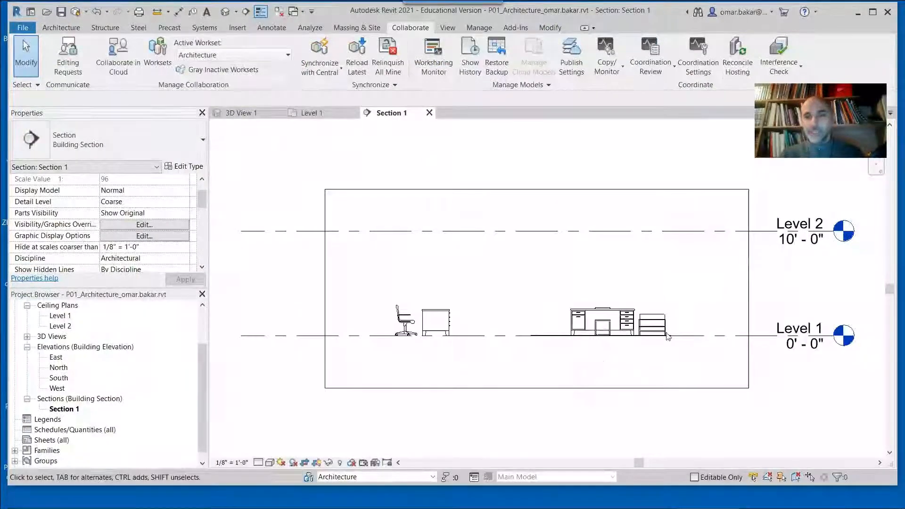
scroll(616, 336, "up", 6)
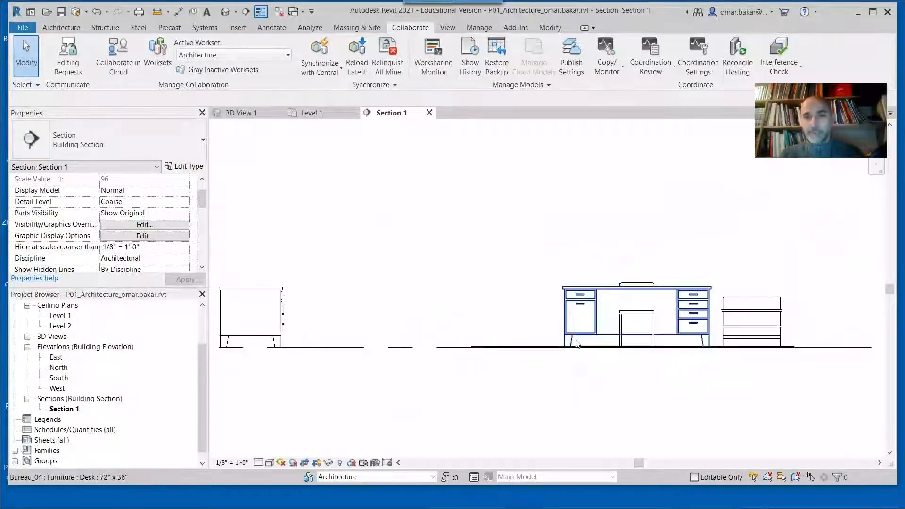
scroll(561, 363, "up", 2)
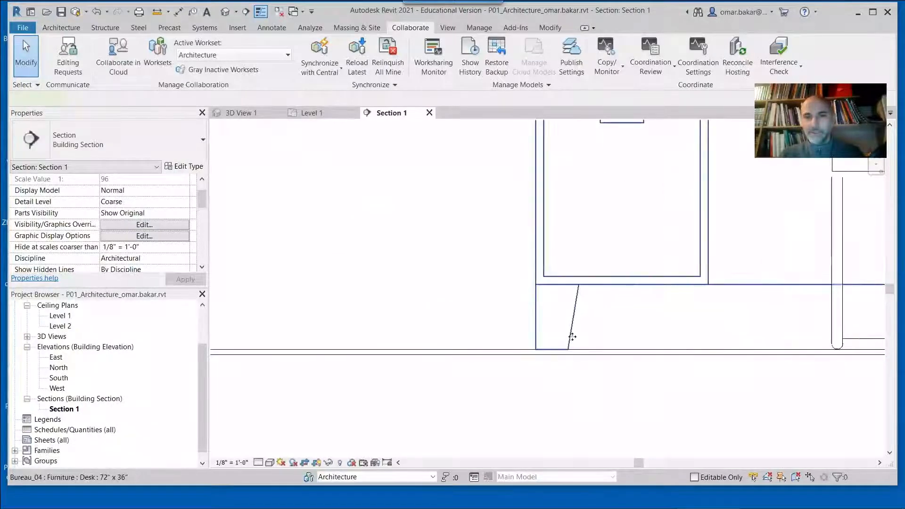
left_click(572, 336)
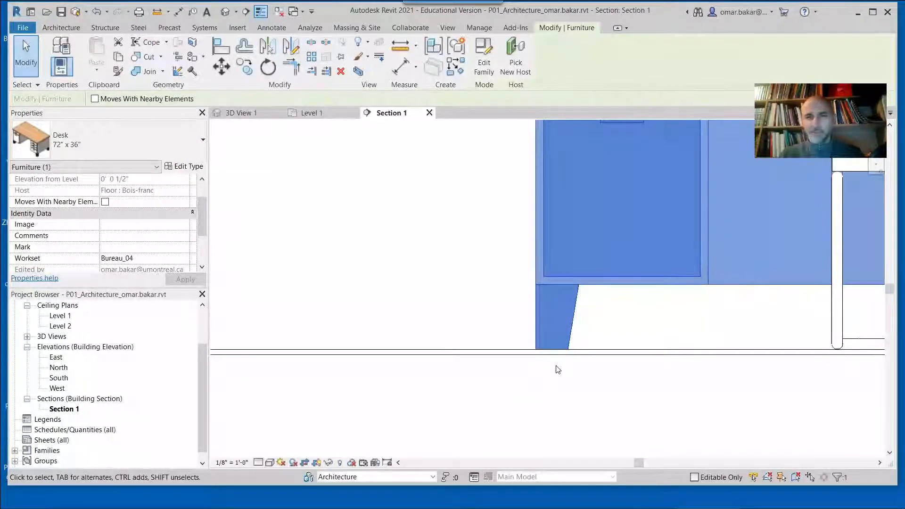
scroll(557, 368, "down", 1)
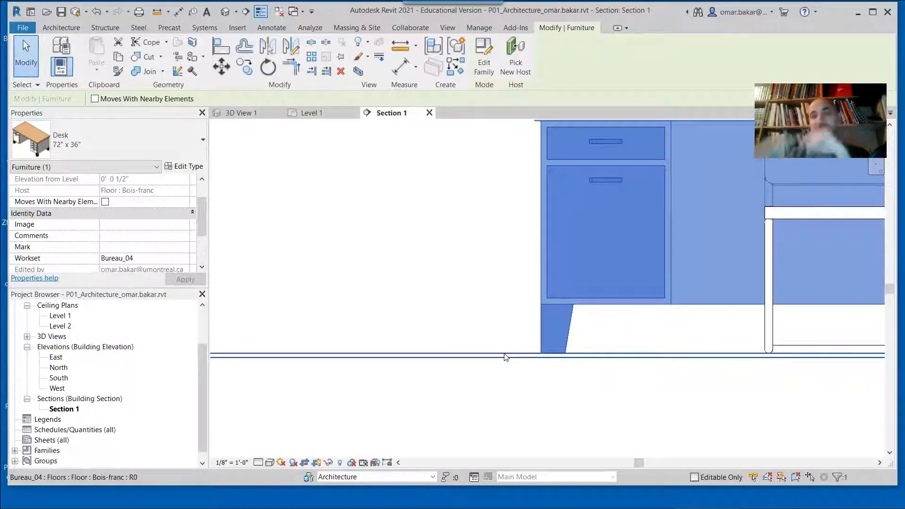
scroll(579, 354, "up", 5)
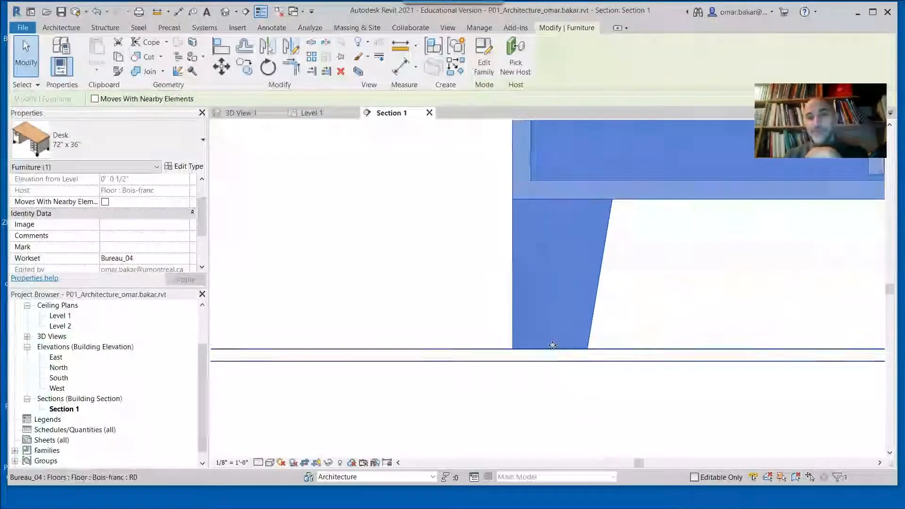
Set the section view's visual style to Shaded.
left_click(270, 463)
left_click(288, 406)
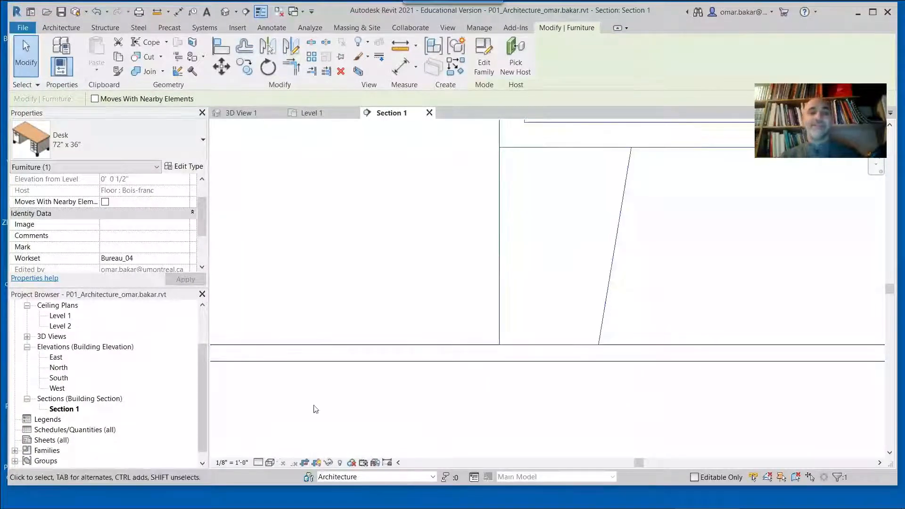
left_click(270, 463)
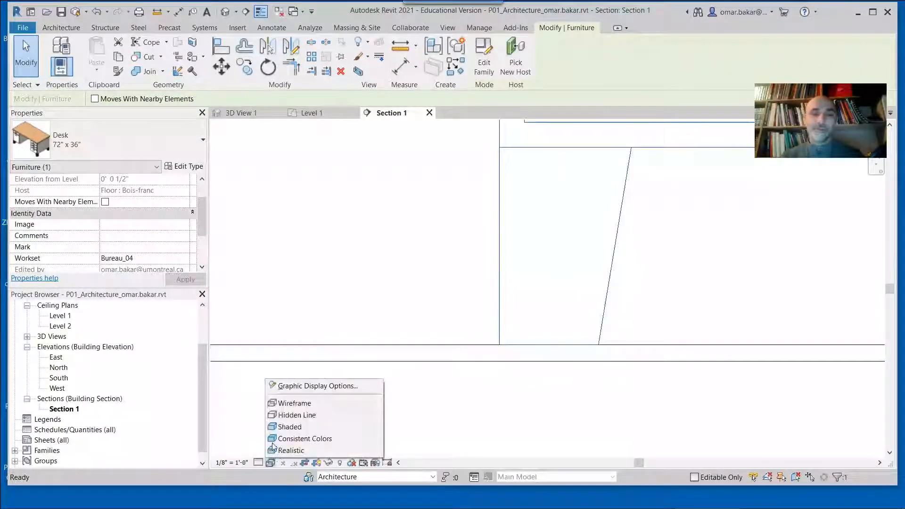
left_click(290, 427)
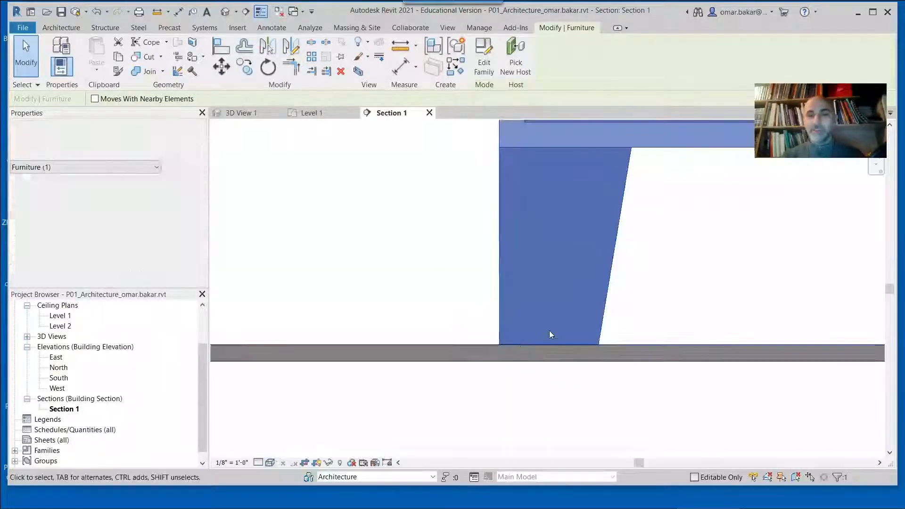
Examine in section how the Bureau_04 desk, chair and armchair rest on the Bois-franc floor.
scroll(550, 336, "down", 4)
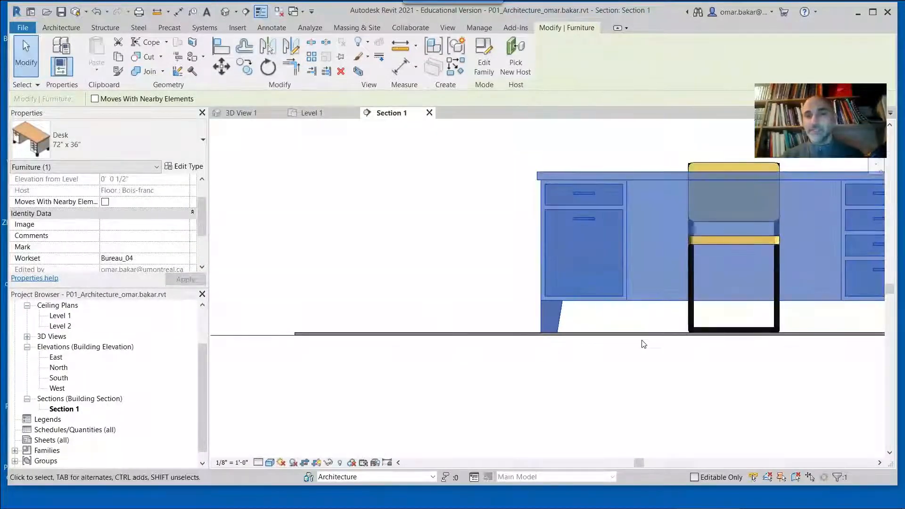
middle_click_drag(646, 344, 516, 352)
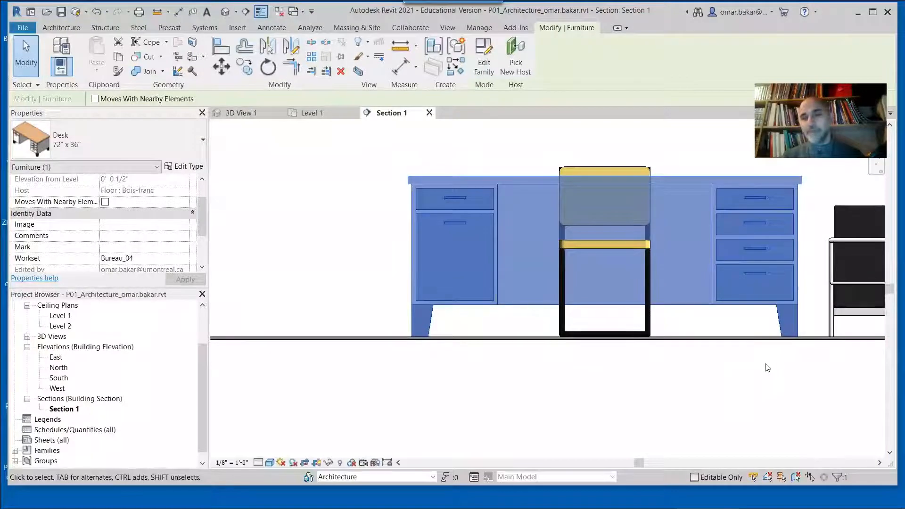
mouse_move(784, 354)
middle_mouse_down()
mouse_move(618, 366)
mouse_move(681, 361)
middle_mouse_up()
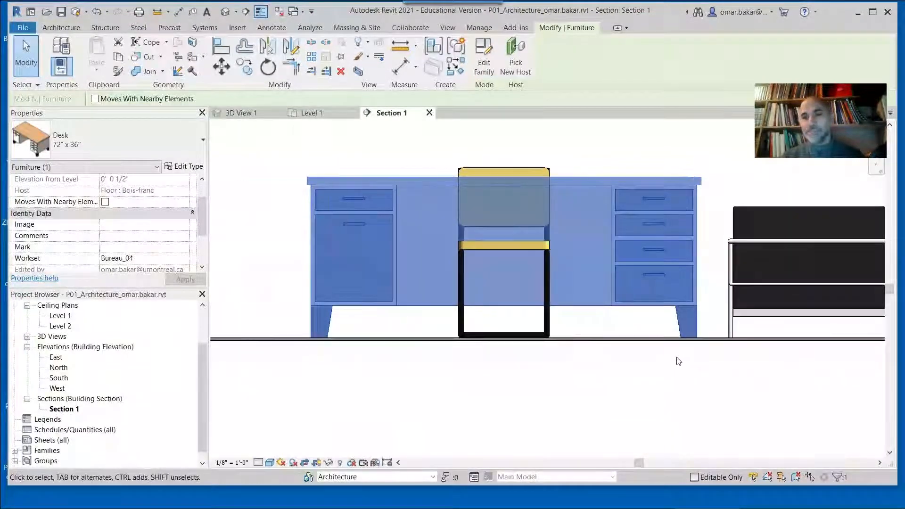
scroll(747, 327, "up", 3)
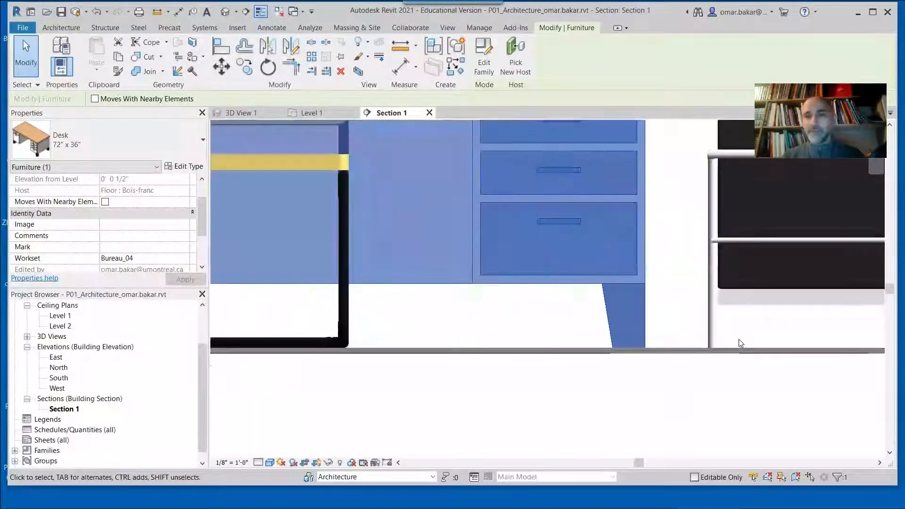
scroll(733, 343, "up", 3)
scroll(558, 341, "down", 2)
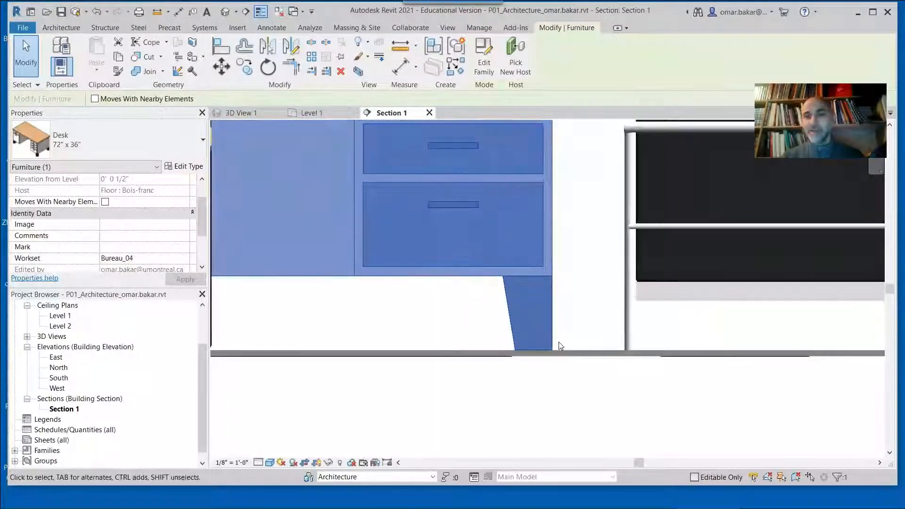
scroll(558, 341, "down", 5)
scroll(508, 375, "down", 2)
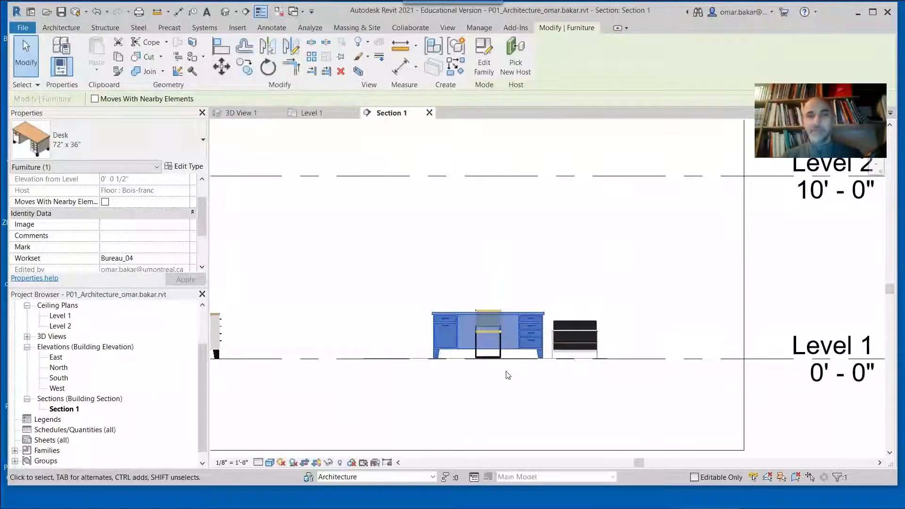
scroll(508, 375, "down", 3)
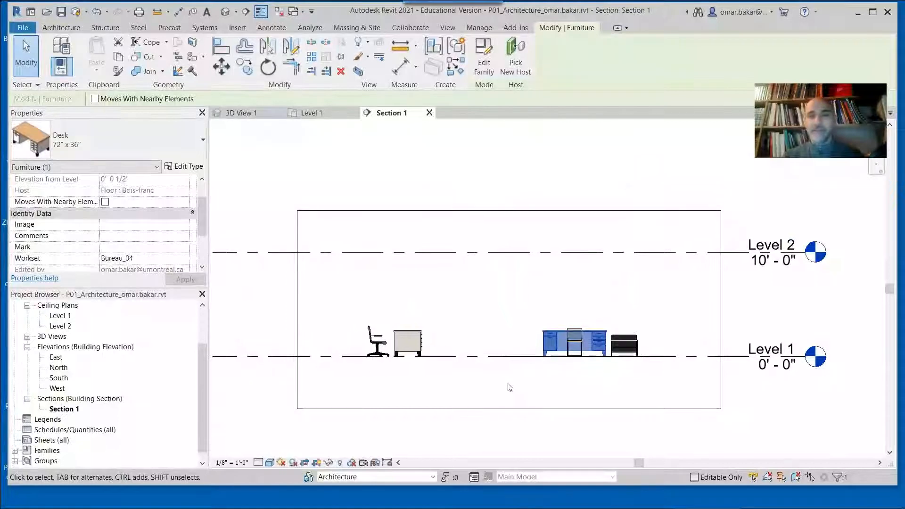
Compare the base of the other office's desk at Level 1 with the edge of the Bois-franc floor in Bureau_04.
scroll(417, 363, "up", 4)
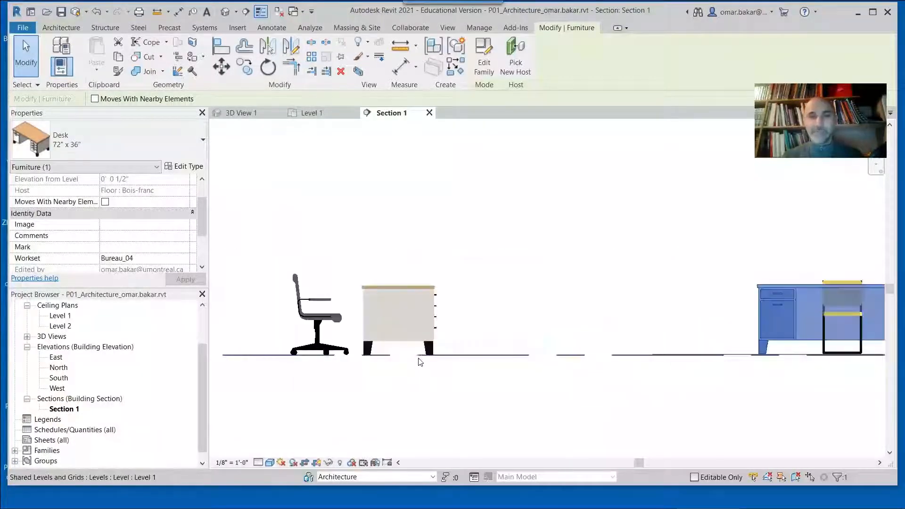
scroll(421, 361, "up", 5)
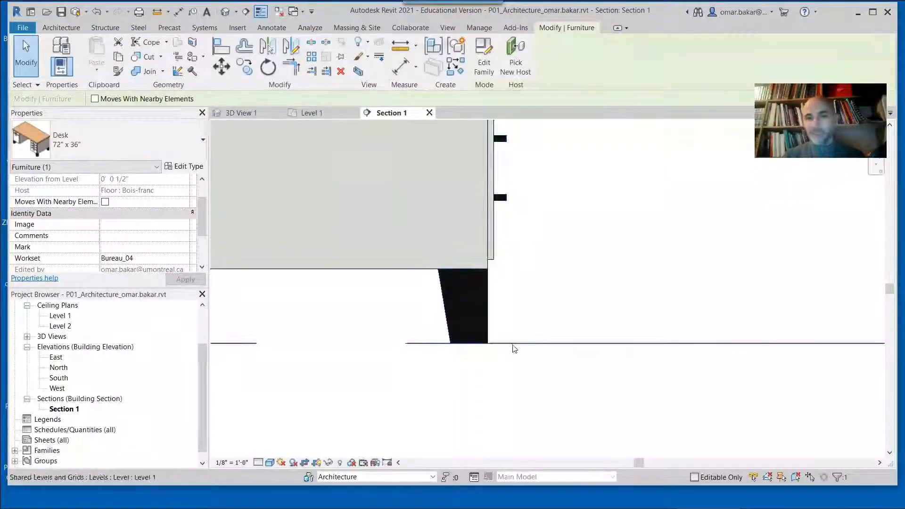
scroll(513, 344, "down", 2)
middle_click_drag(654, 360, 359, 360)
middle_click_drag(682, 356, 356, 362)
scroll(541, 344, "up", 3)
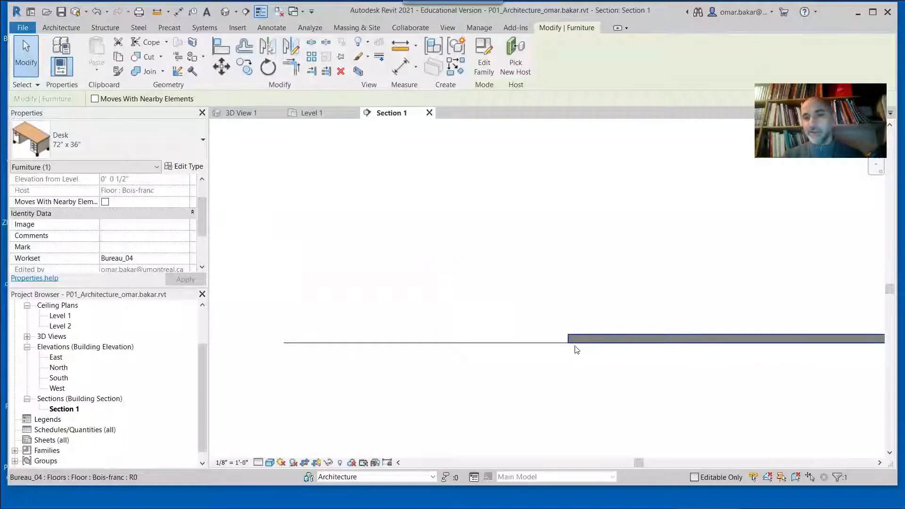
scroll(773, 388, "down", 2)
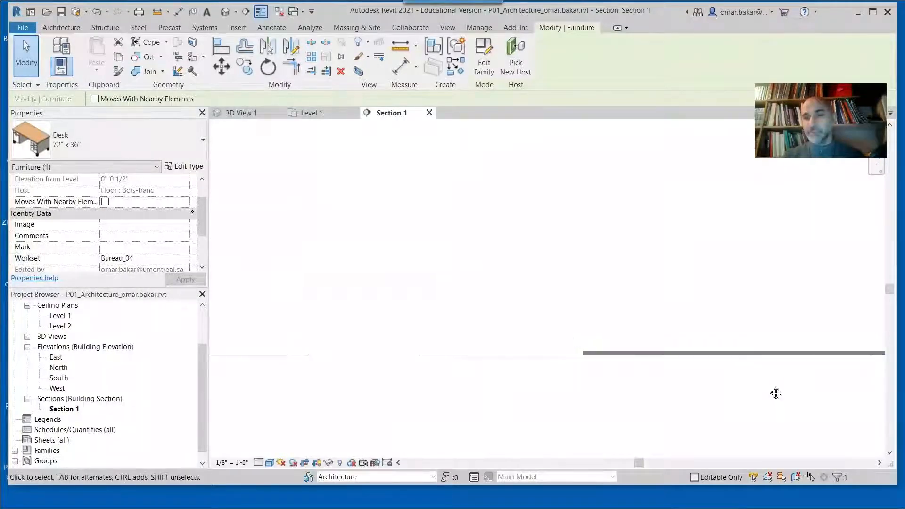
middle_click_drag(774, 388, 665, 373)
scroll(698, 348, "up", 3)
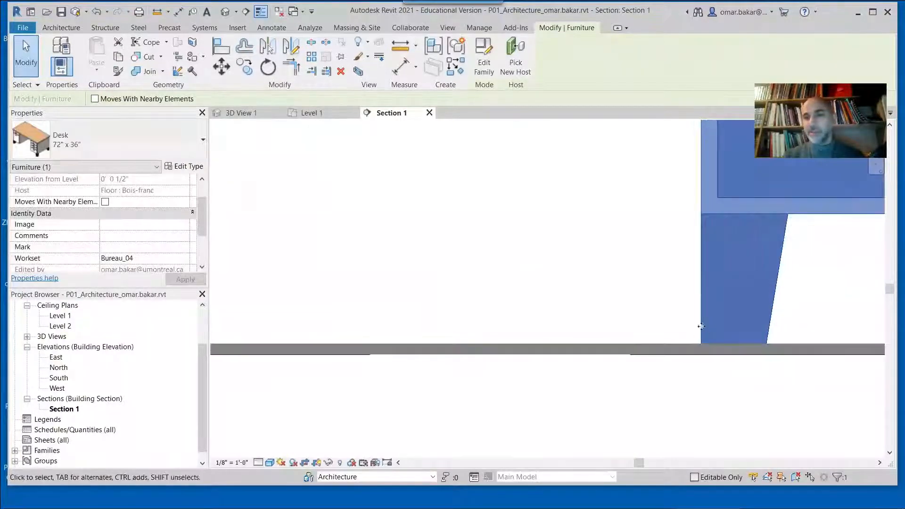
scroll(695, 346, "down", 4)
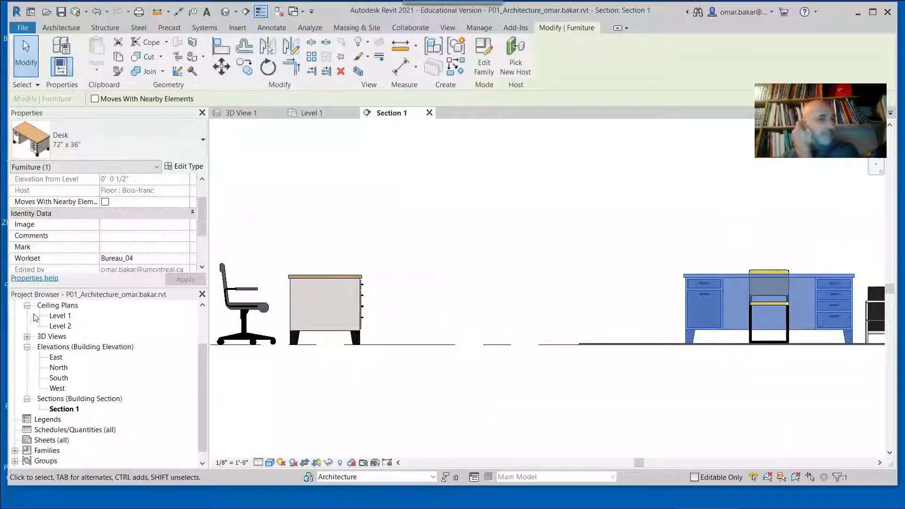
Return to the Level 1 floor plan and make the Architecture workset visible in all views.
scroll(94, 337, "up", 3)
double_click(69, 329)
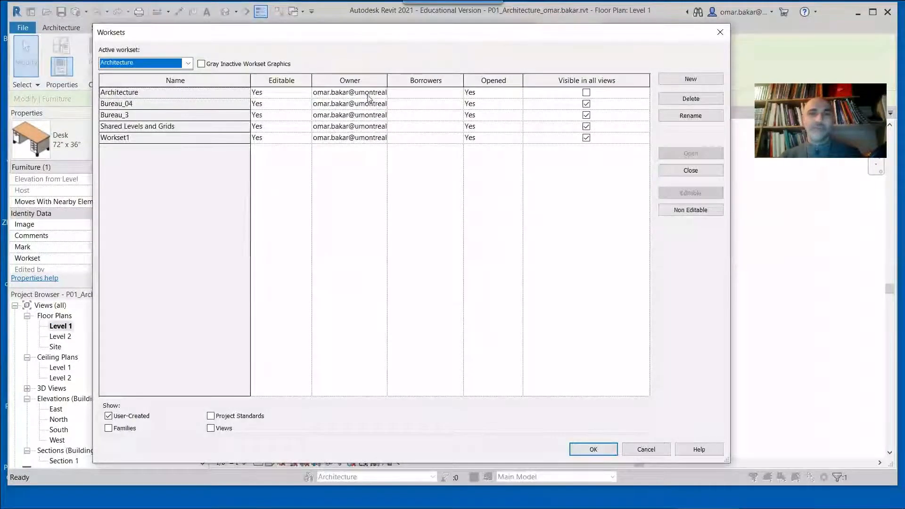
left_click(586, 92)
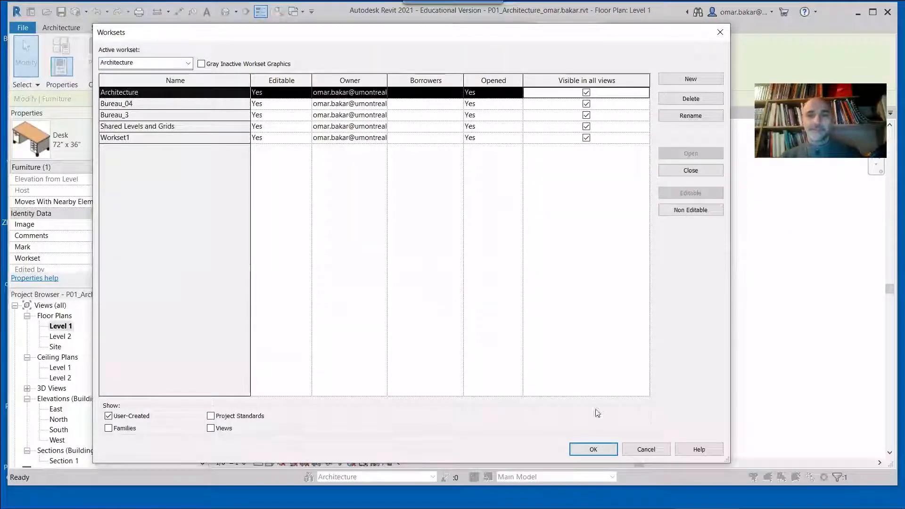
left_click(593, 449)
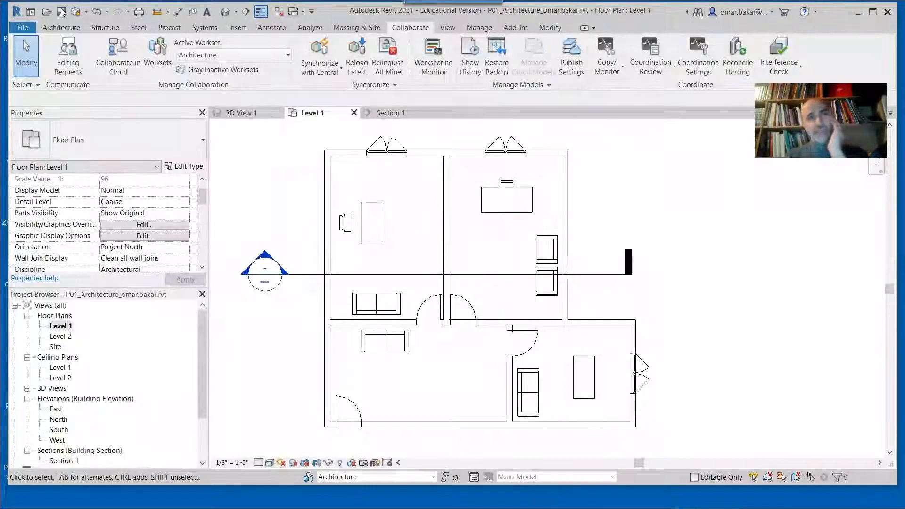
Save and synchronize the local model with central, and close it while relinquishing its elements and worksets.
left_click(61, 12)
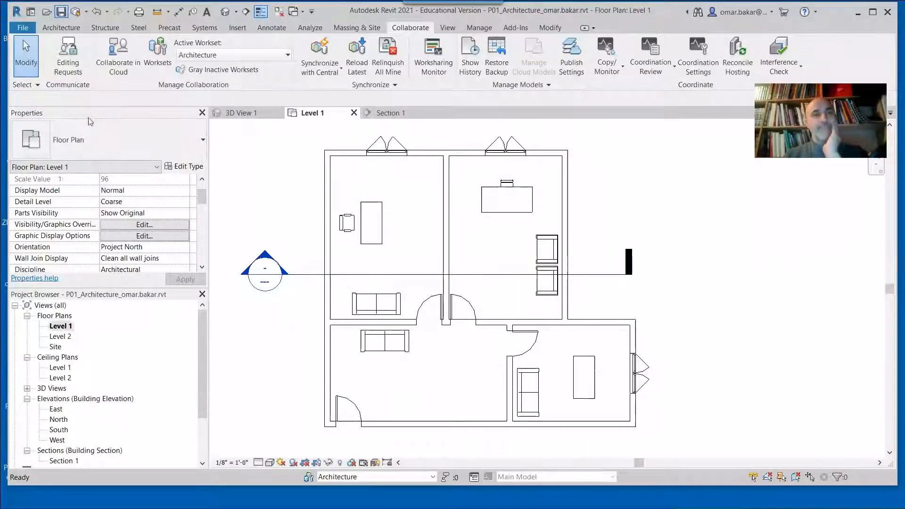
left_click(76, 13)
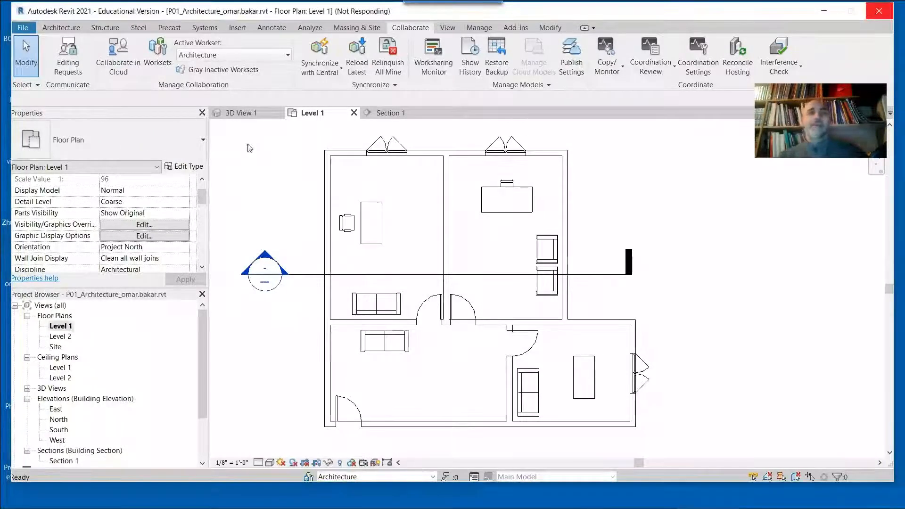
left_click(353, 112)
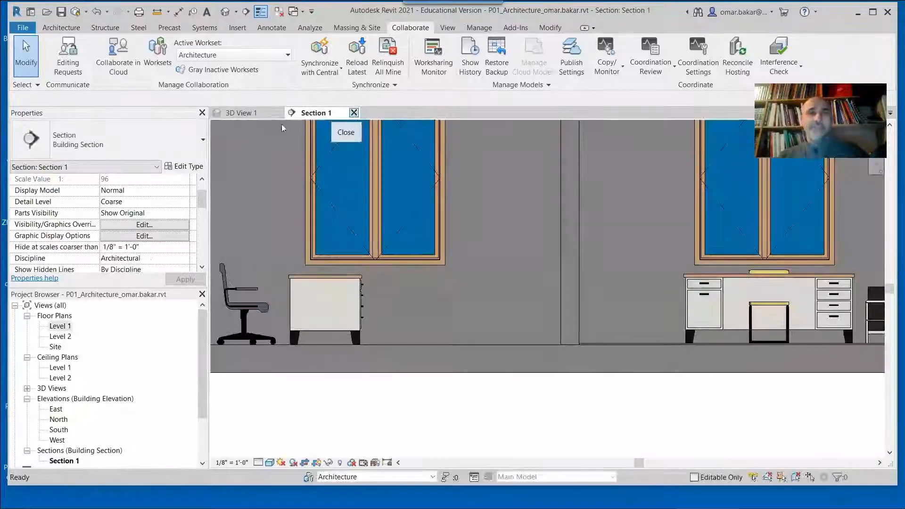
left_click(353, 113)
left_click(280, 112)
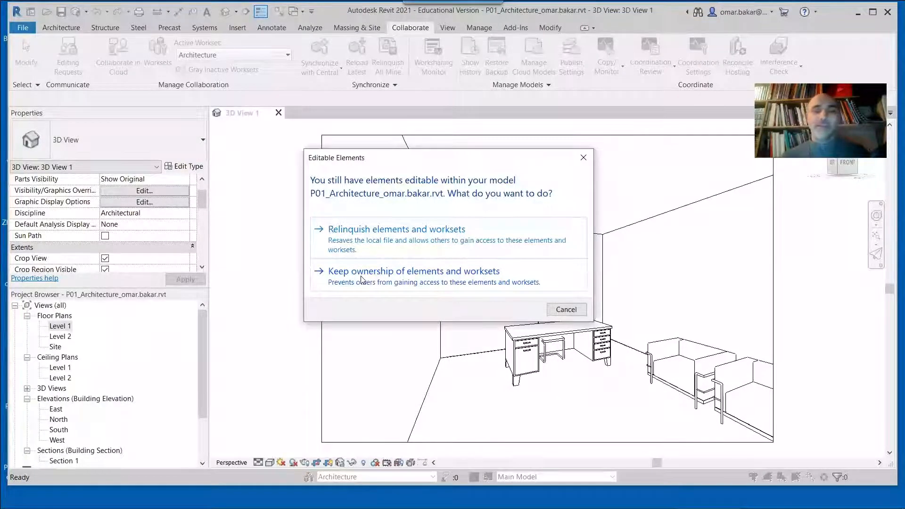
left_click(377, 241)
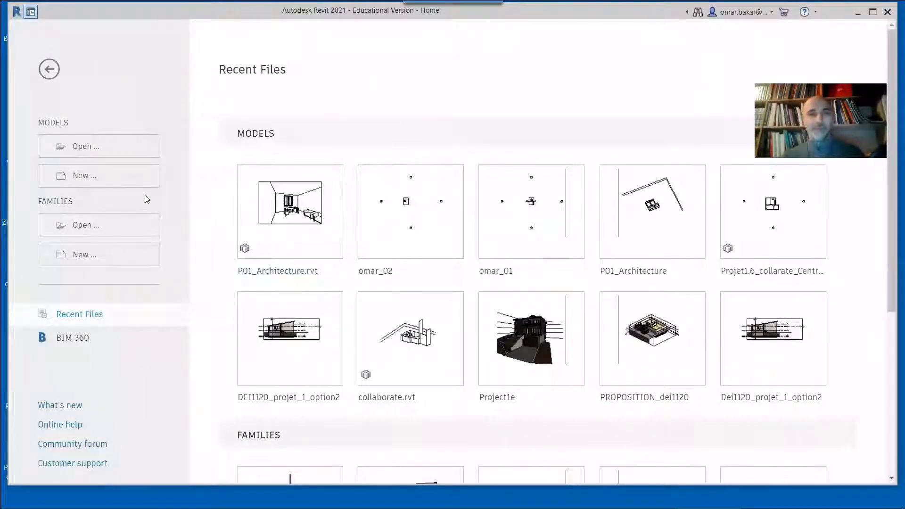
Open the second user's local model, P01_Architecture_pink-floyd.rvt, from the cours_6 folder and frame the office plan.
left_click(105, 149)
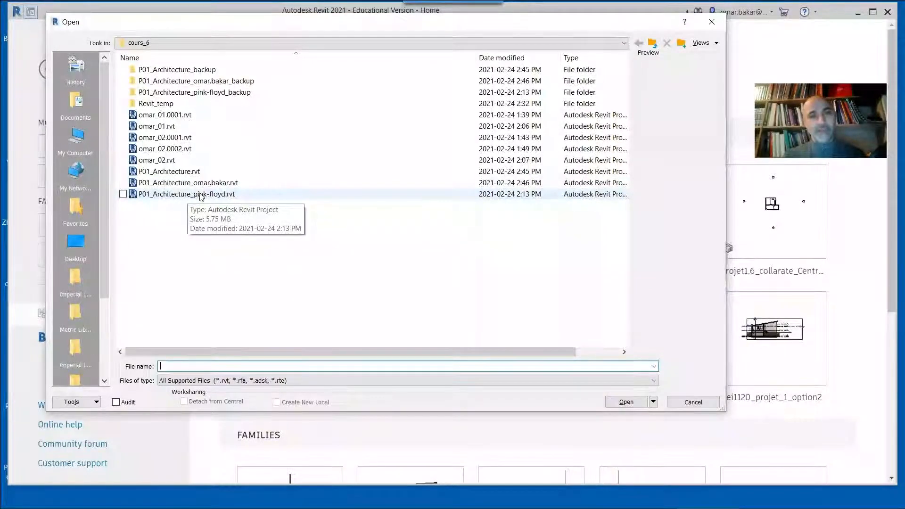
double_click(198, 194)
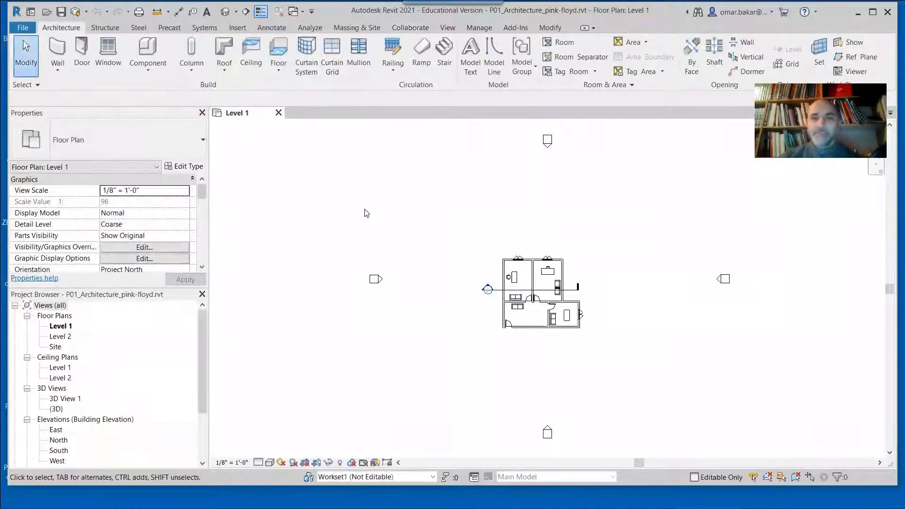
scroll(517, 323, "up", 5)
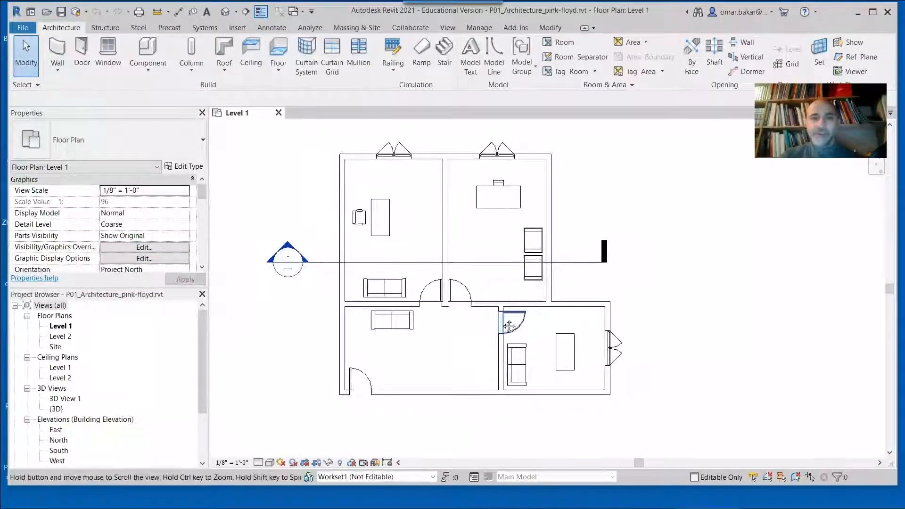
middle_click_drag(518, 324, 482, 336)
Synchronize the pink-floyd local model with central, checking its list of worksets before and after.
left_click(308, 477)
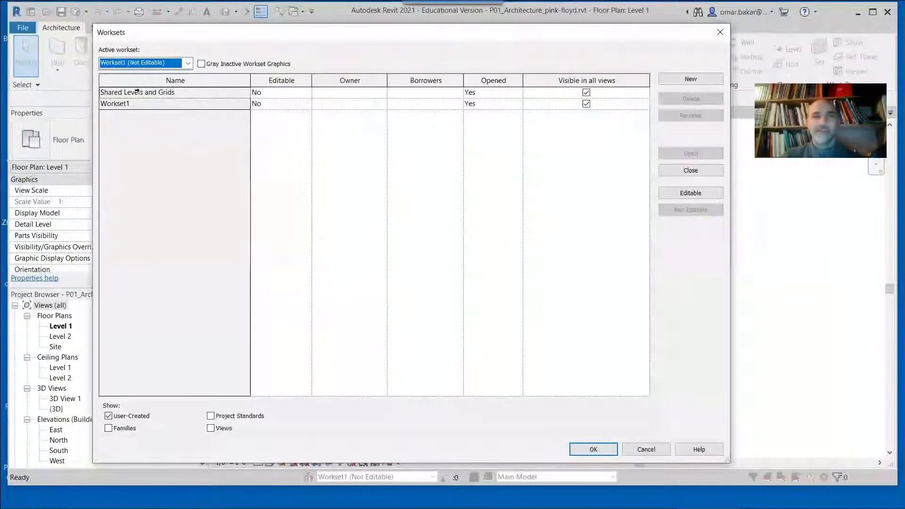
left_click(728, 32)
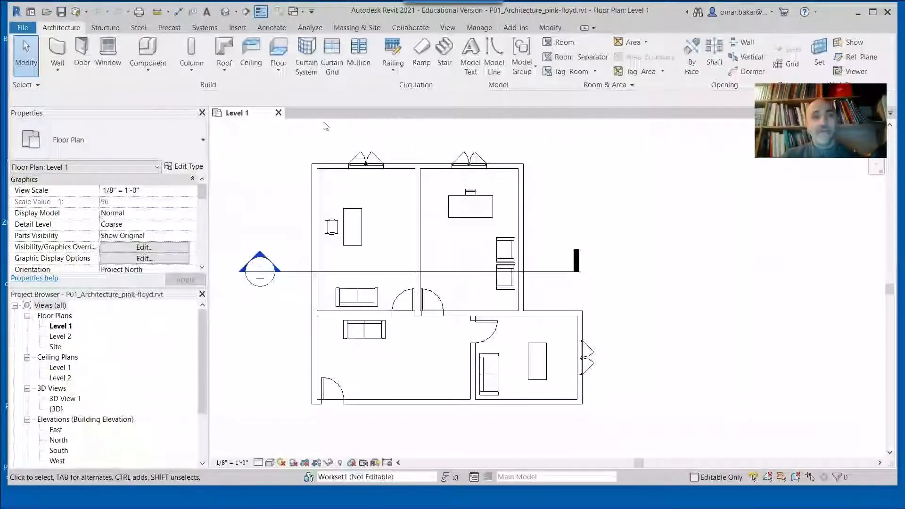
left_click(74, 12)
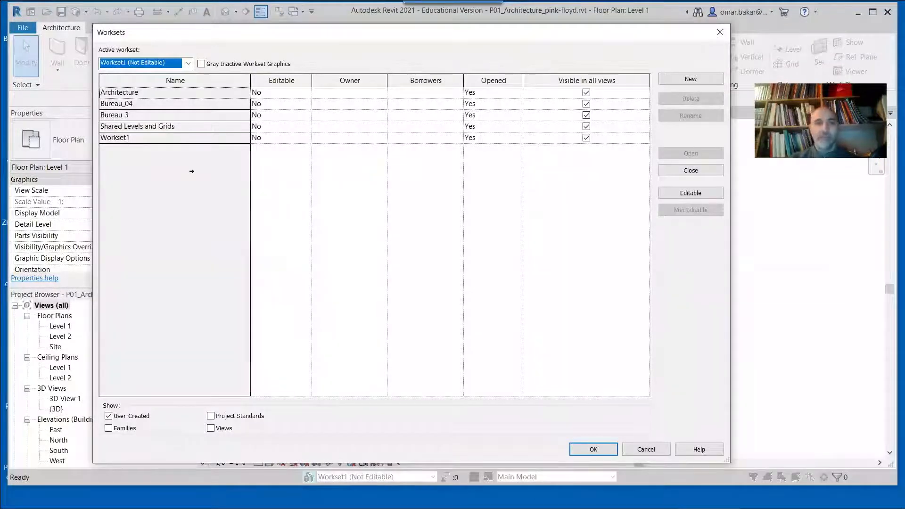
left_click(720, 31)
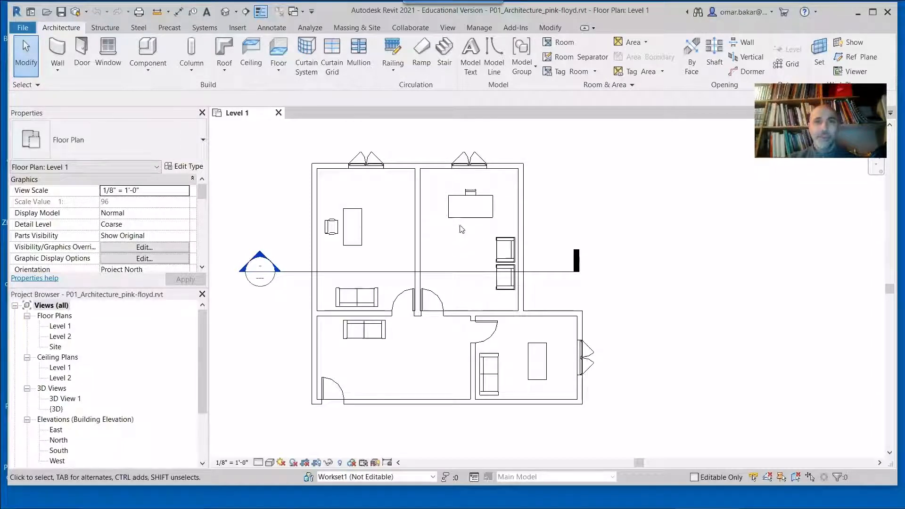
Examine the modification history of the other user's local copy of P01_Architecture.
left_click(409, 28)
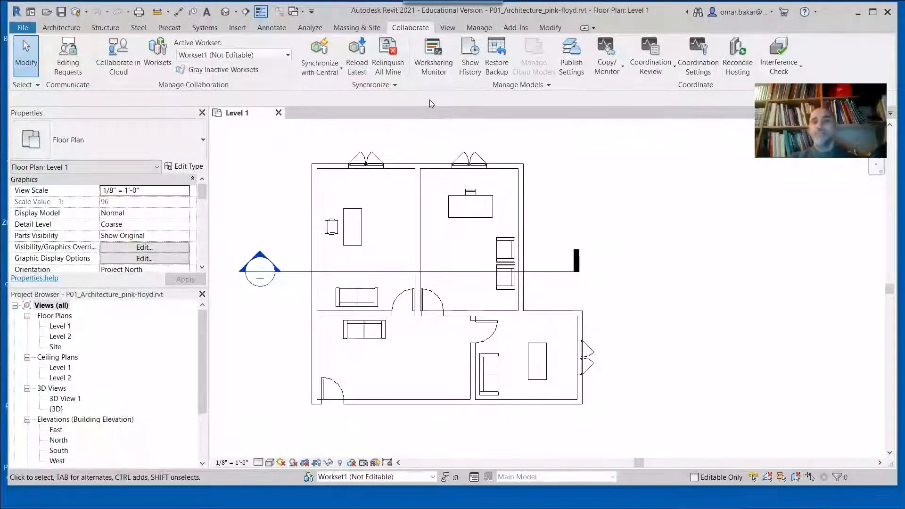
left_click(470, 53)
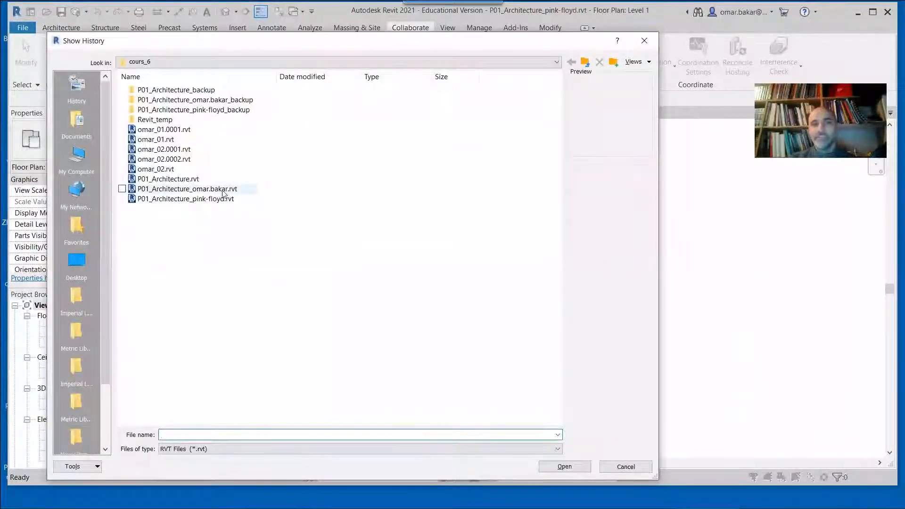
double_click(222, 193)
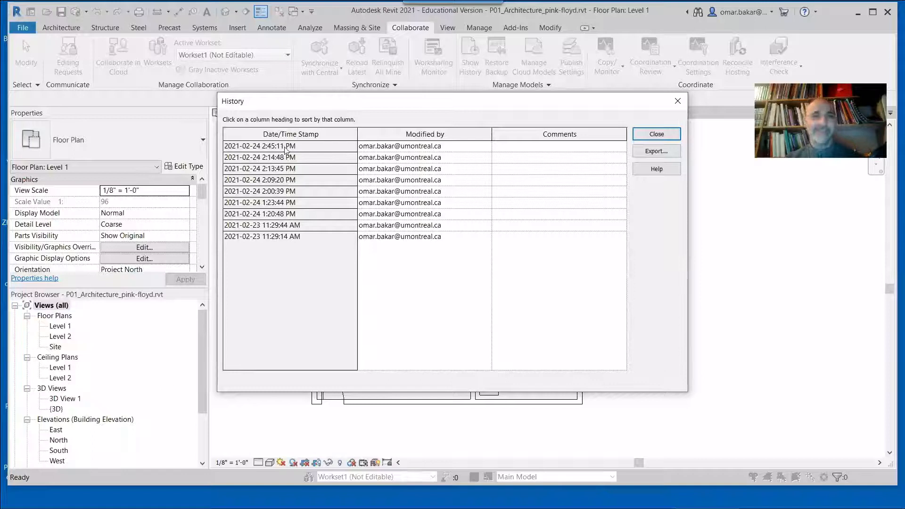
left_click(644, 136)
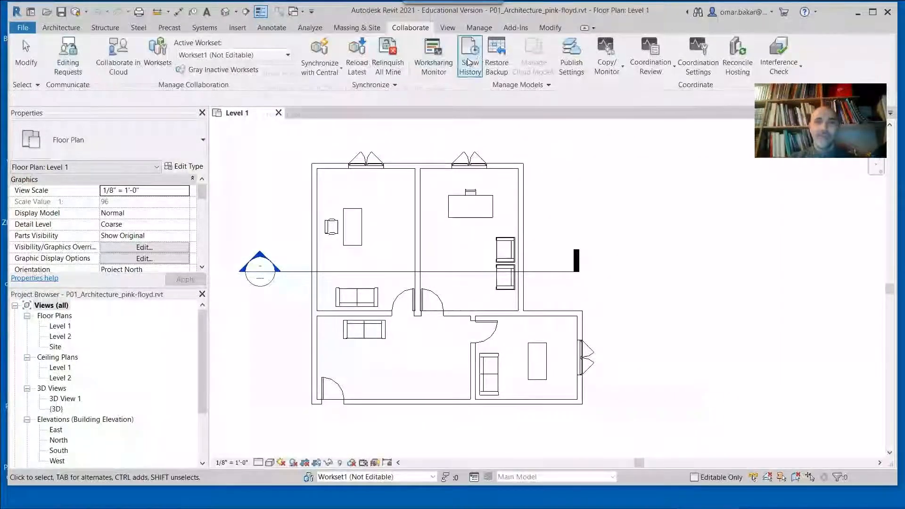
Examine the modification history of the central model P01_Architecture.rvt.
left_click(470, 59)
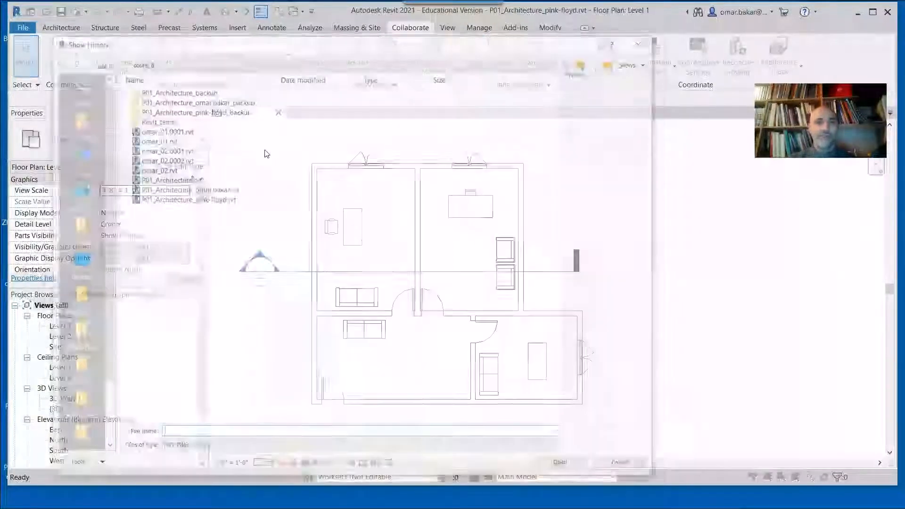
double_click(184, 179)
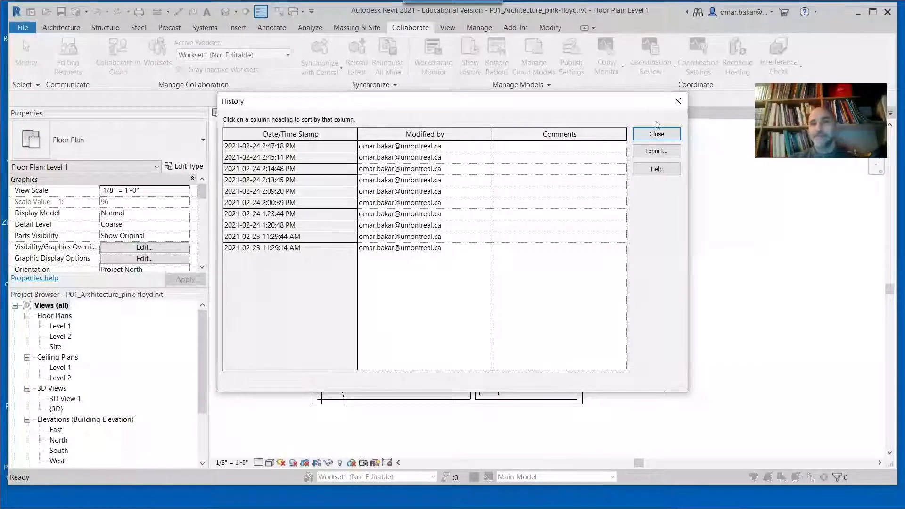
left_click(677, 101)
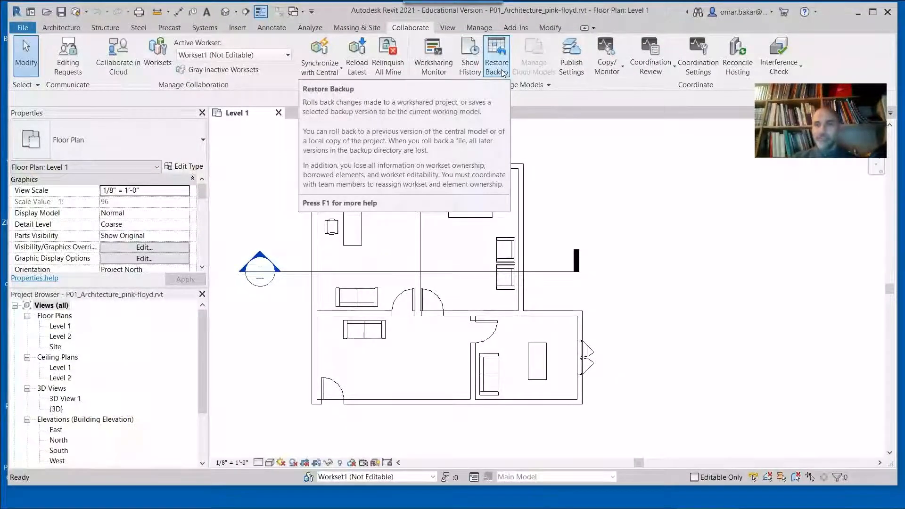
Look through both users' local backup folders in cours_6 for a version to restore, without restoring any.
left_click(496, 61)
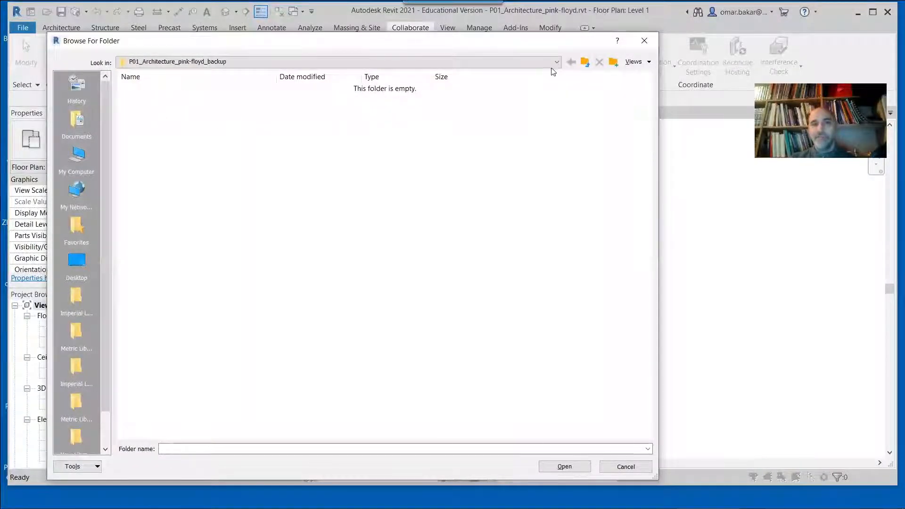
left_click(585, 62)
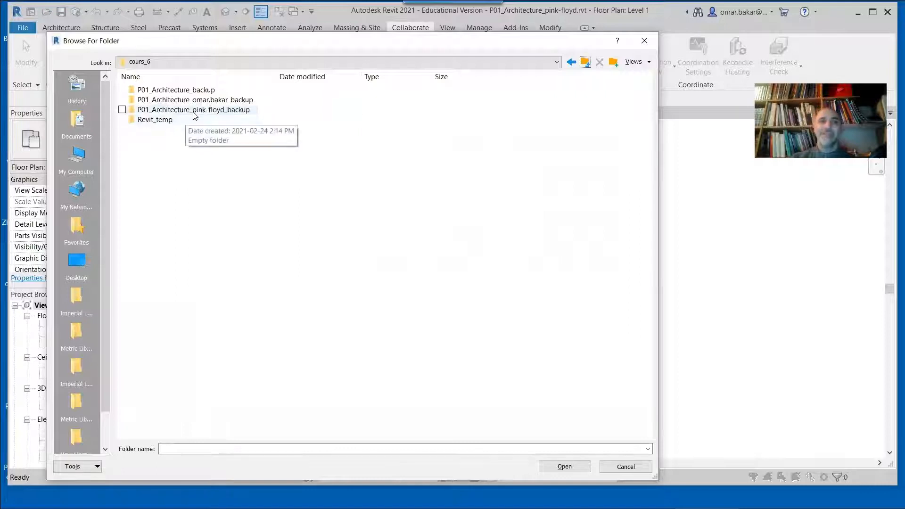
double_click(195, 112)
left_click(584, 62)
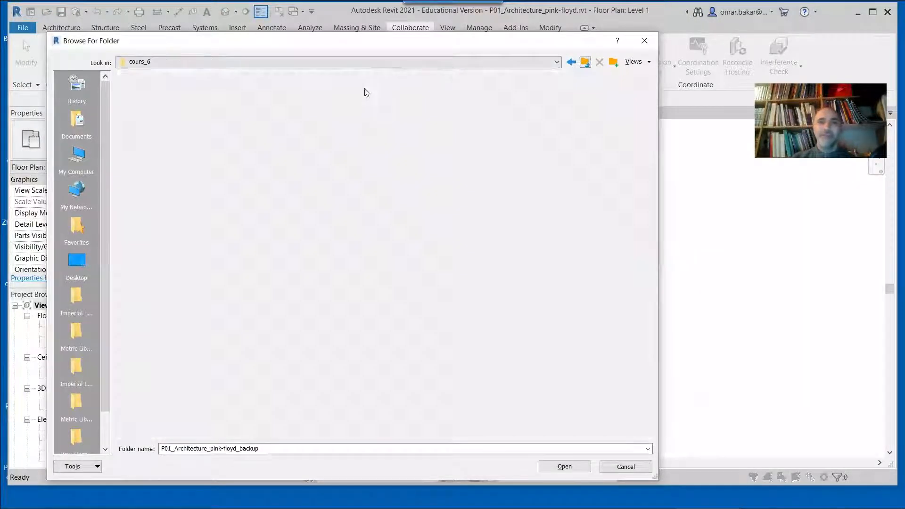
double_click(236, 101)
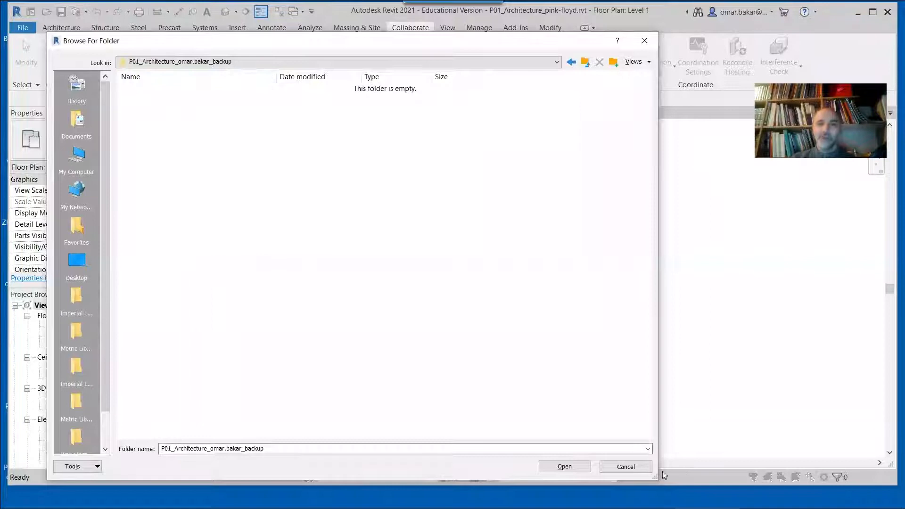
left_click(623, 466)
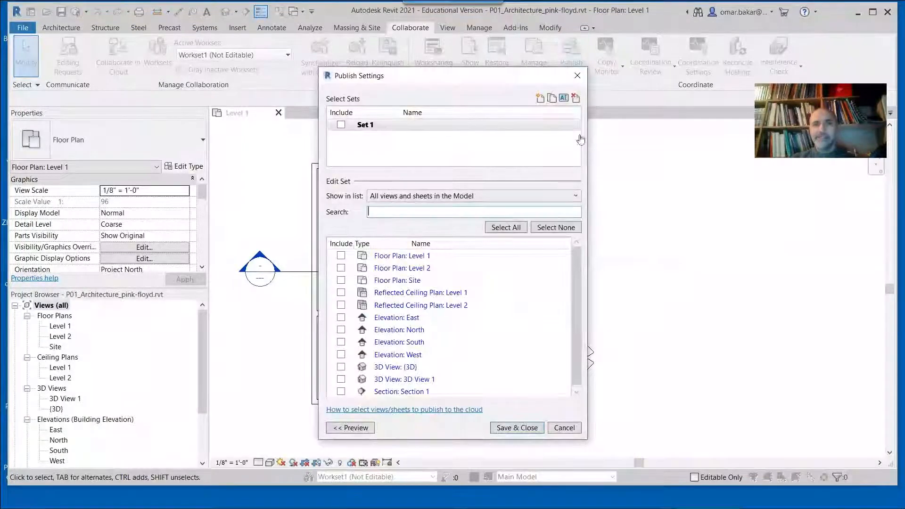
Review the cloud publish settings' view list with the preview shown, try including Set 1, and close without saving.
left_click_drag(582, 270, 581, 299)
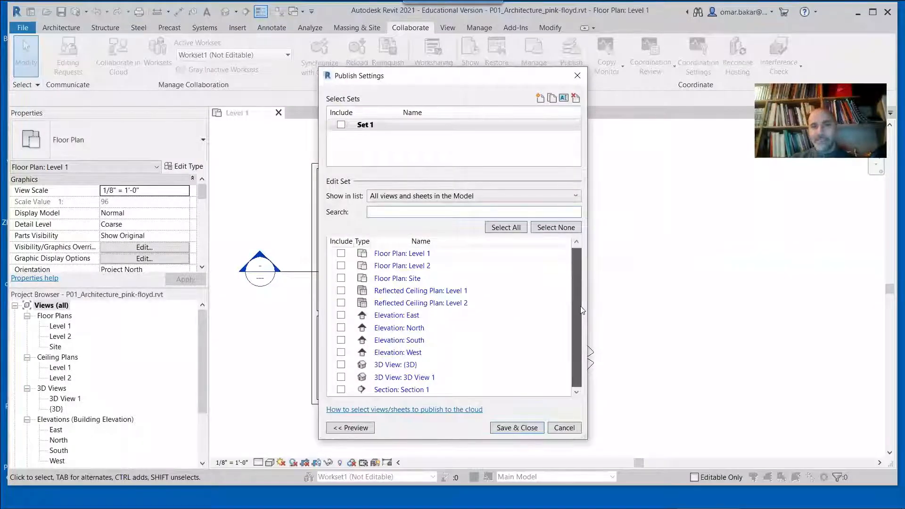
left_click_drag(579, 305, 561, 230)
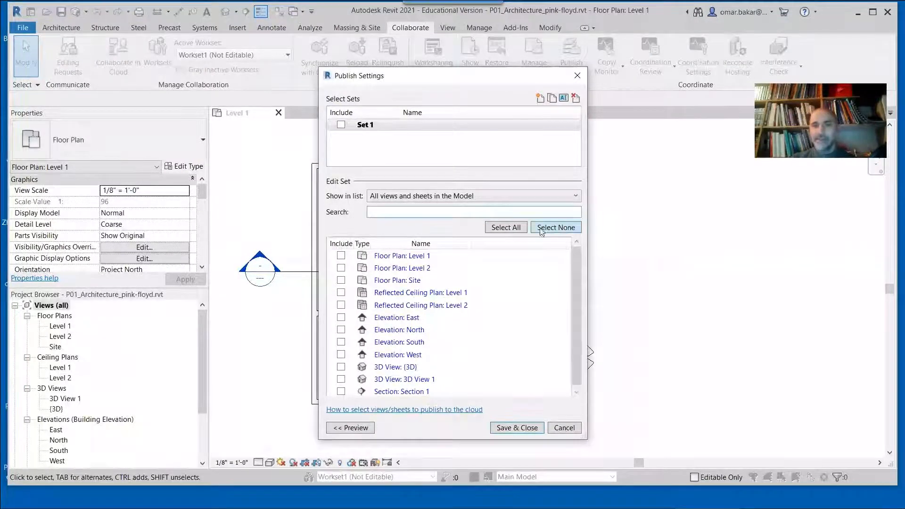
left_click(357, 430)
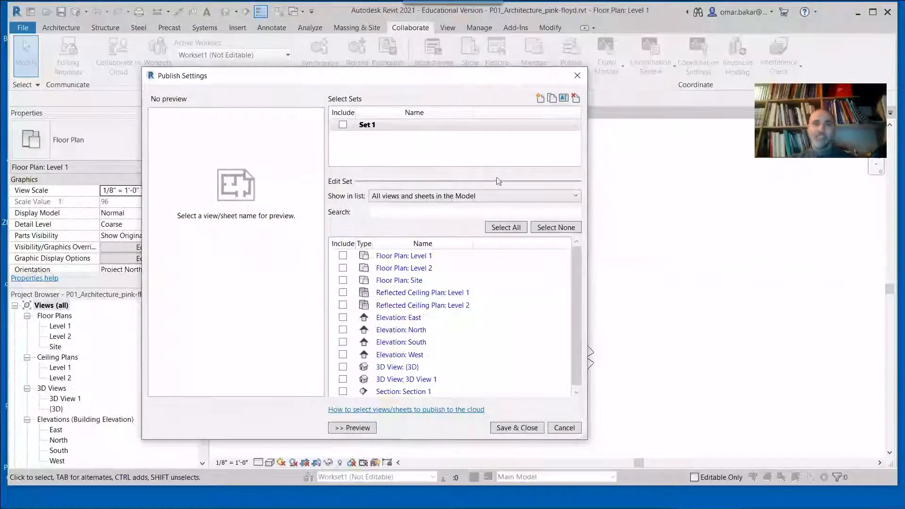
left_click(343, 125)
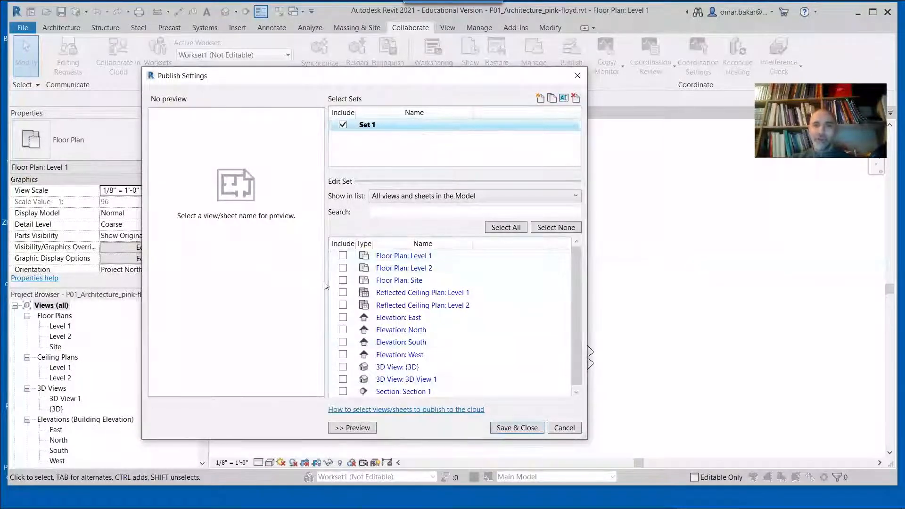
left_click(506, 195)
left_click(510, 196)
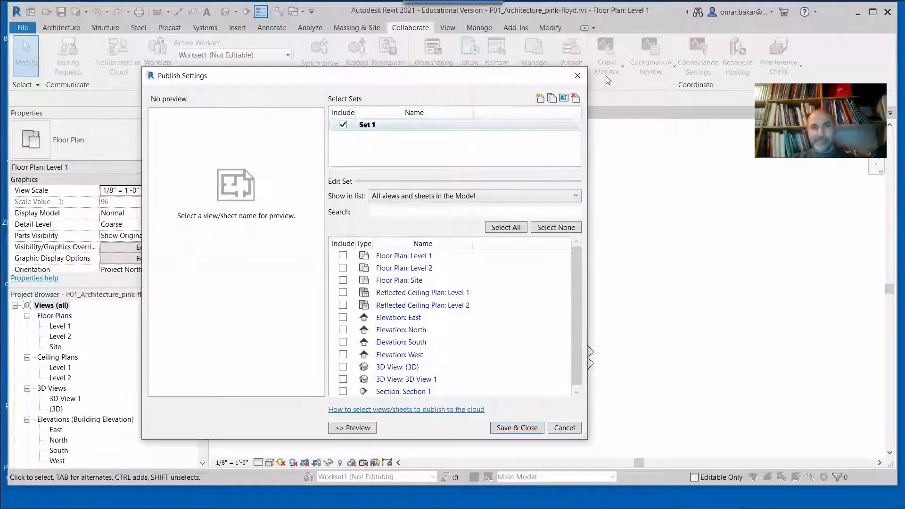
left_click(578, 75)
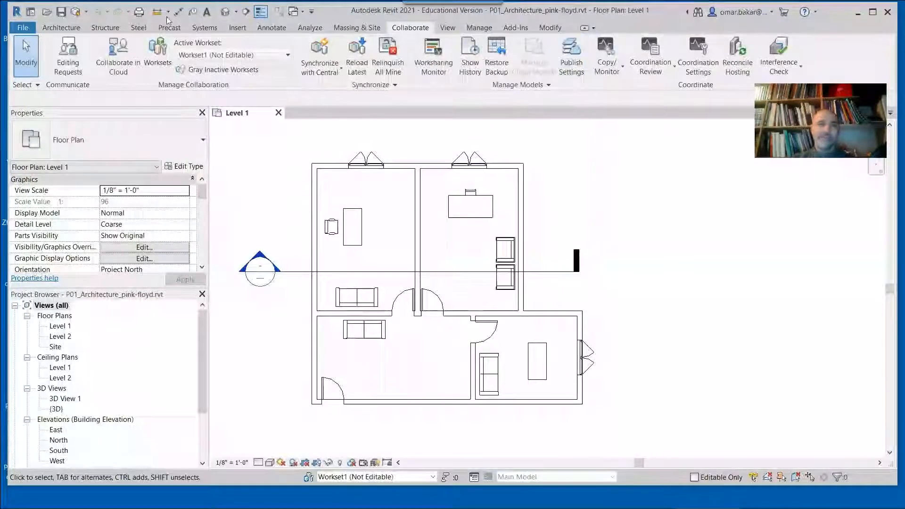
Configure the print job to use the Adobe PDF printer with the Selected views/sheets print range.
left_click(22, 27)
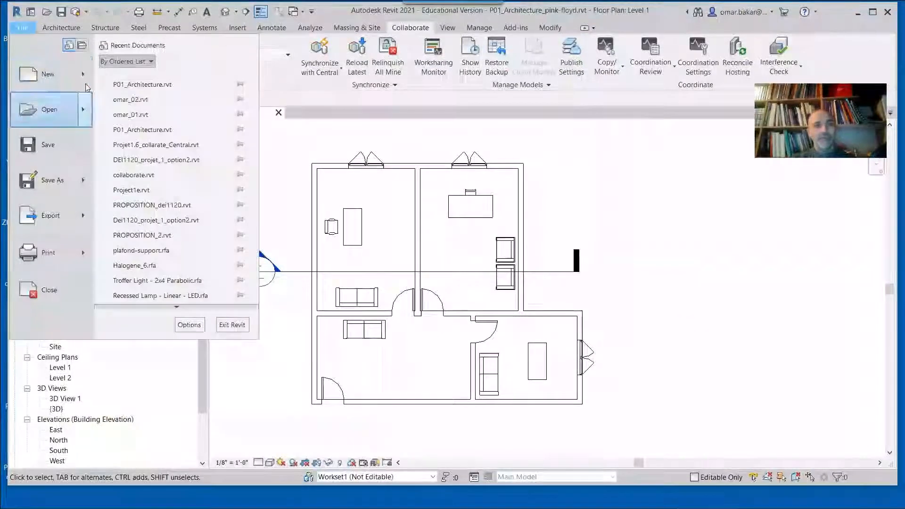
mouse_move(85, 254)
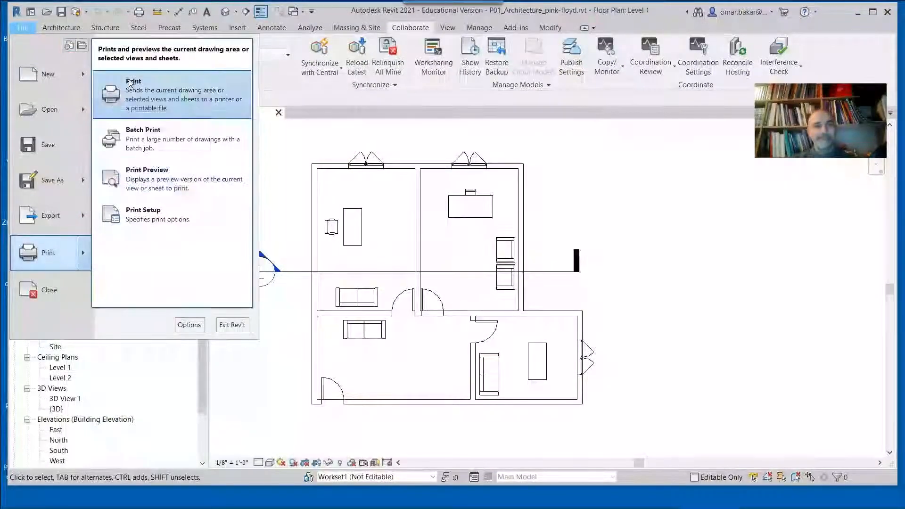
left_click(133, 84)
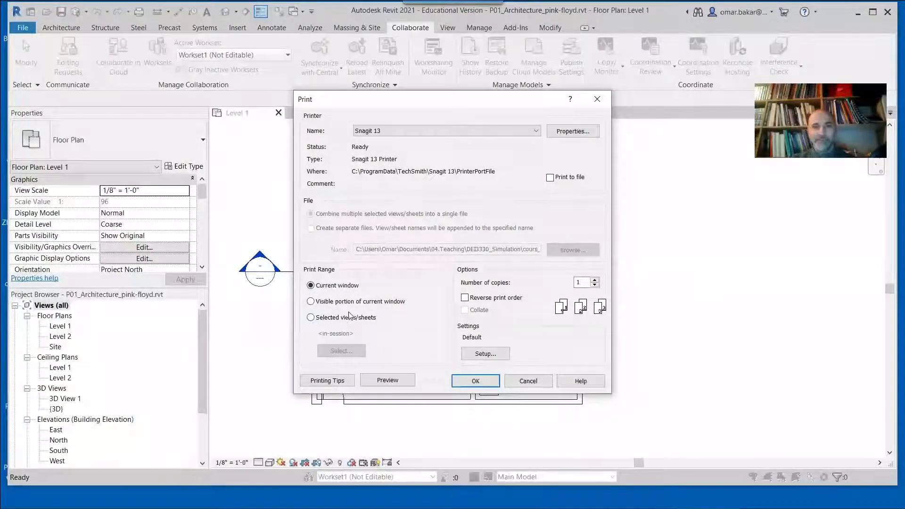
left_click(536, 129)
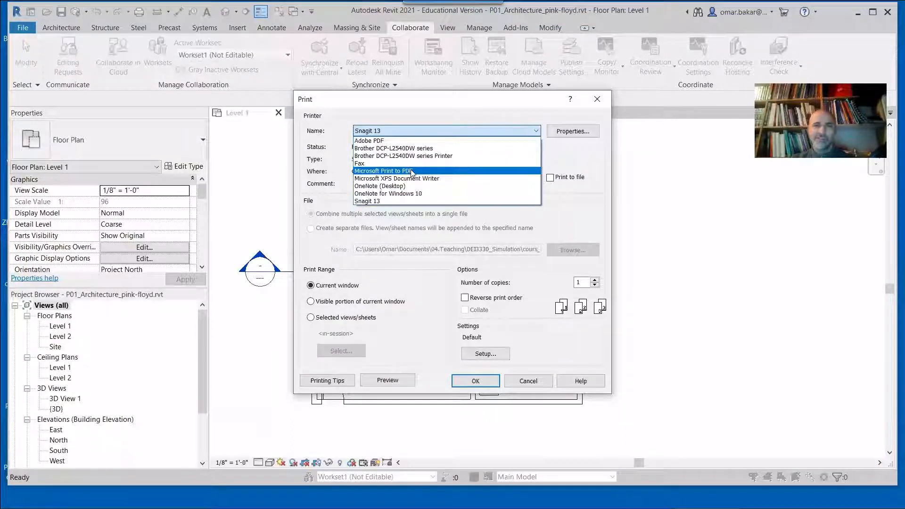
left_click(380, 141)
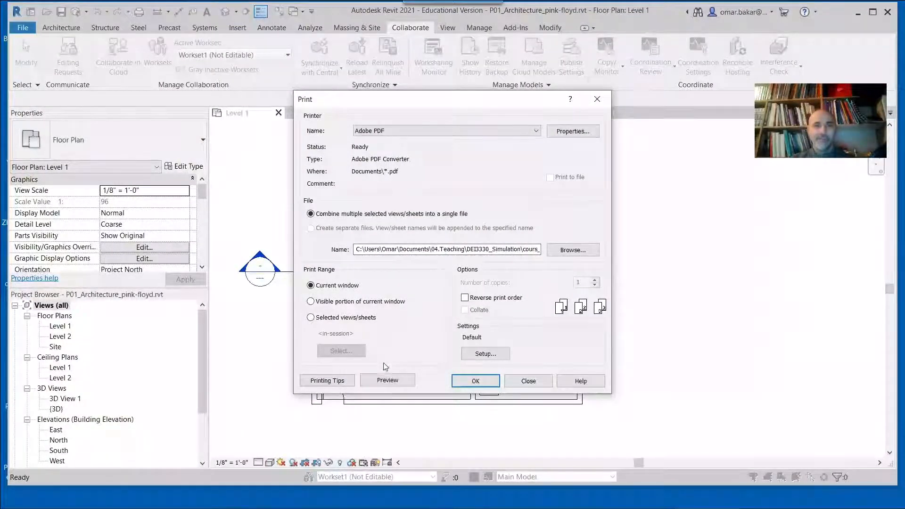
left_click(311, 317)
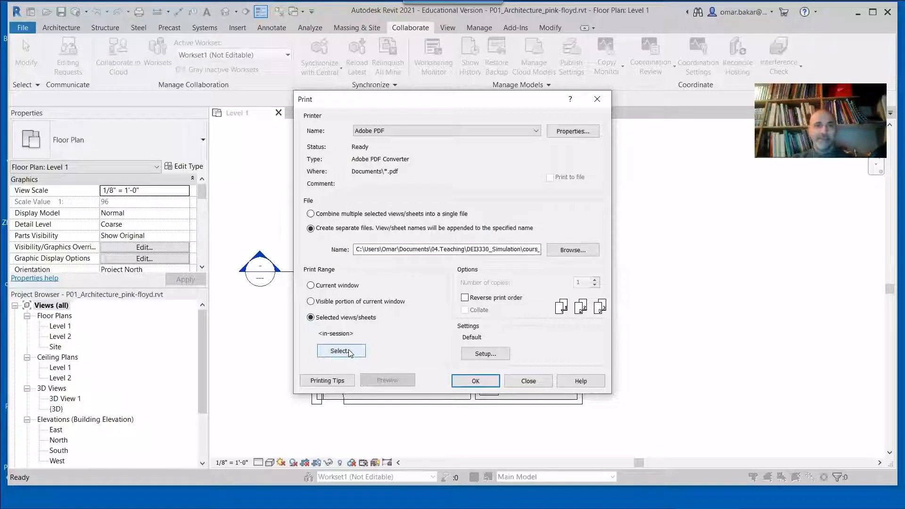
Review the in-session view/sheet set offered for printing, leave its selection unchanged, and close the print setup without printing.
left_click(350, 351)
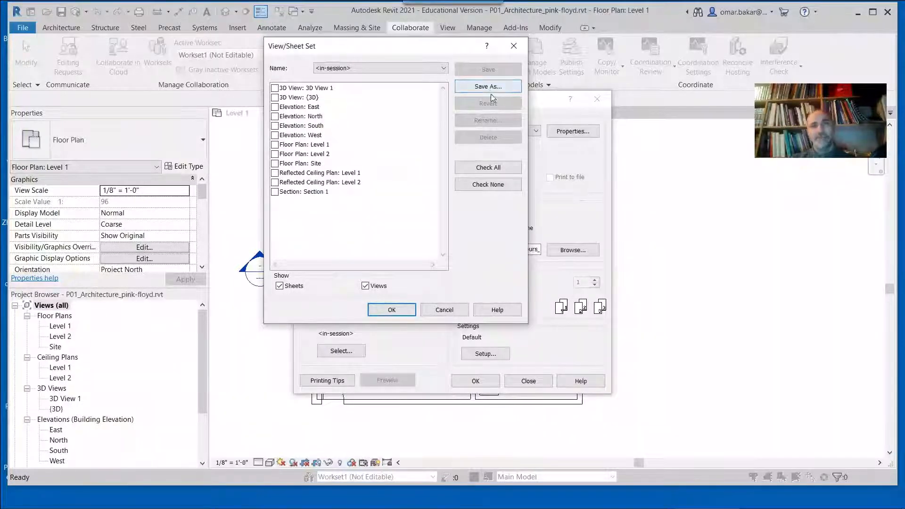
left_click(428, 68)
left_click(429, 68)
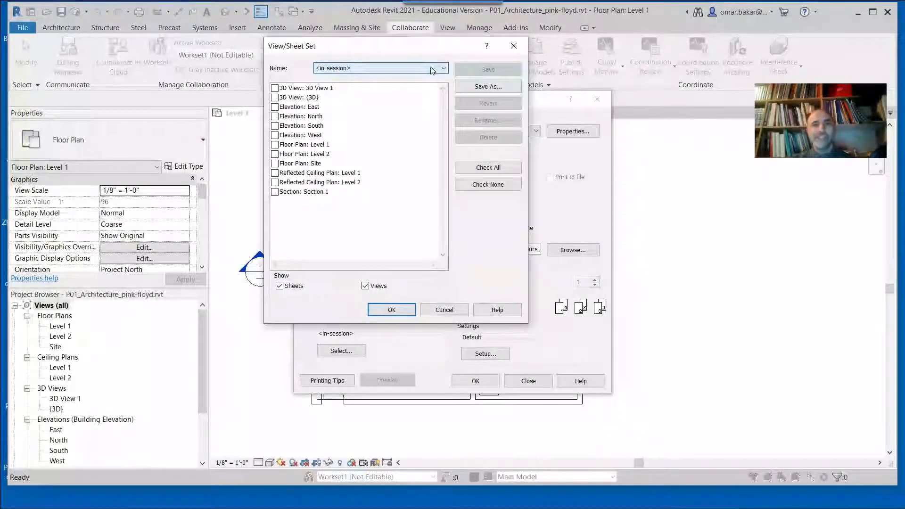
left_click(438, 70)
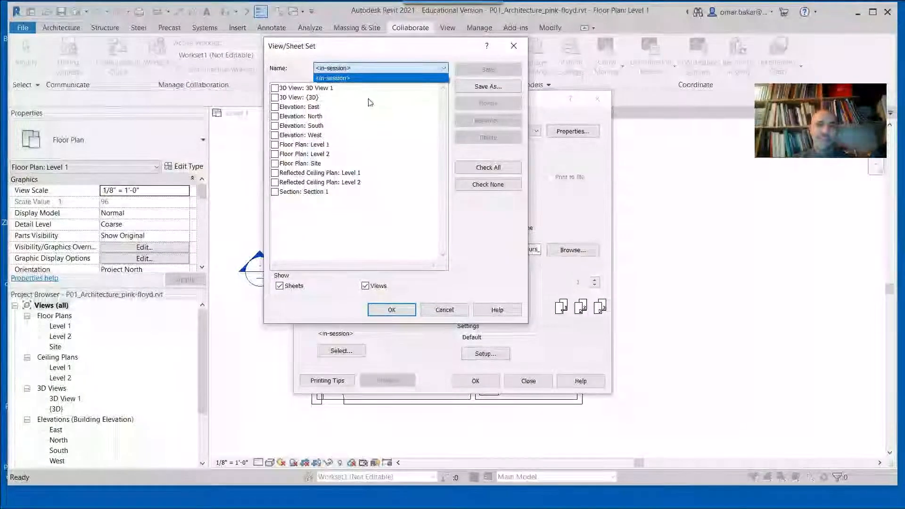
left_click(449, 311)
left_click(446, 310)
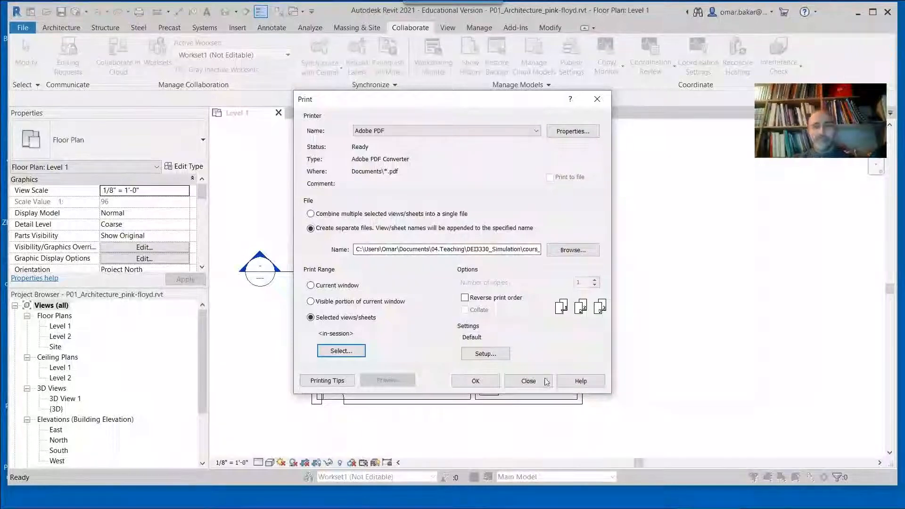
left_click(529, 380)
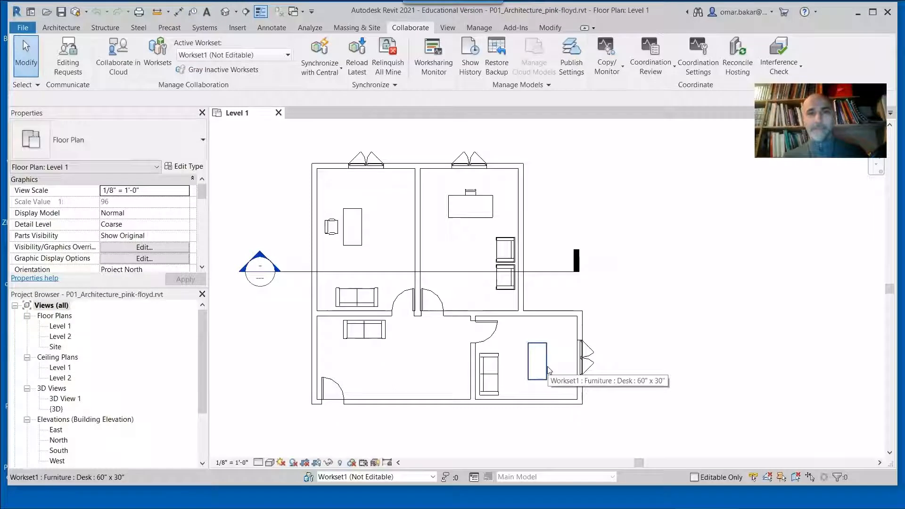
Make the Architecture, Bureau_04, Bureau_3, Shared Levels and Grids, and Workset1 worksets editable.
left_click(308, 477)
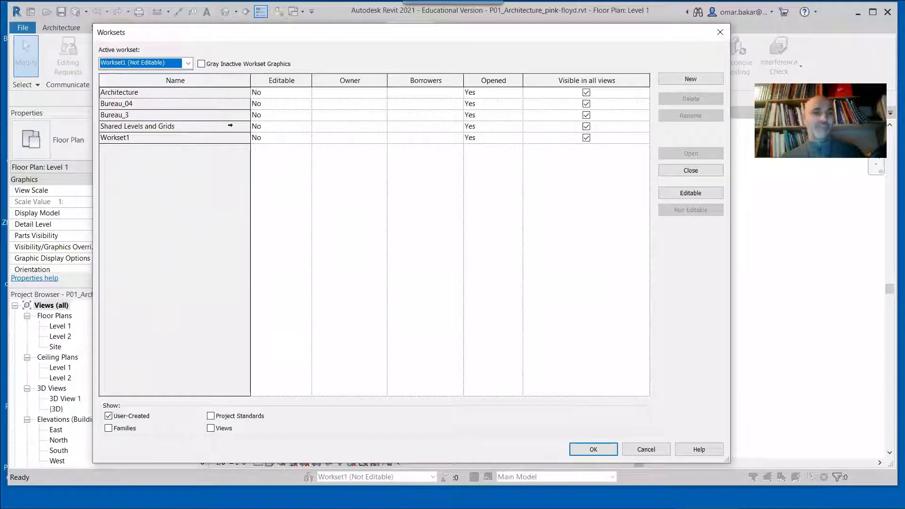
left_click(154, 94)
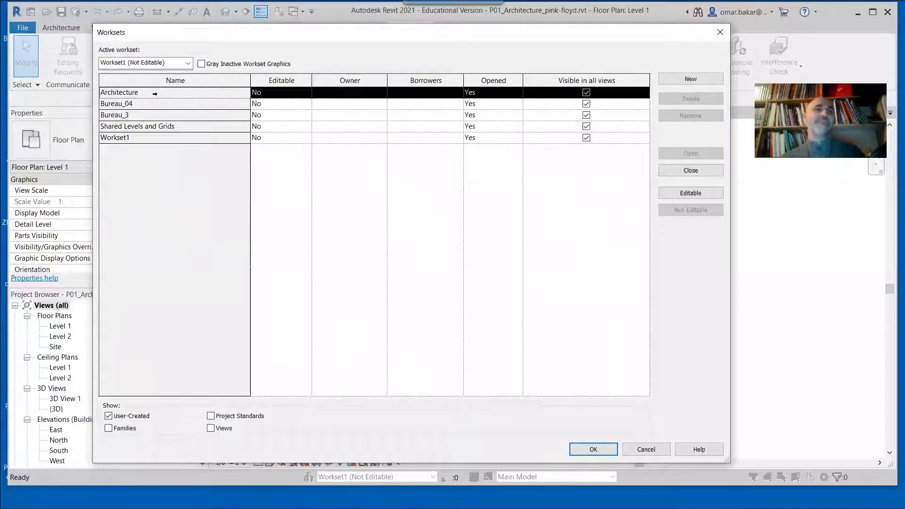
left_click(170, 140, "shift")
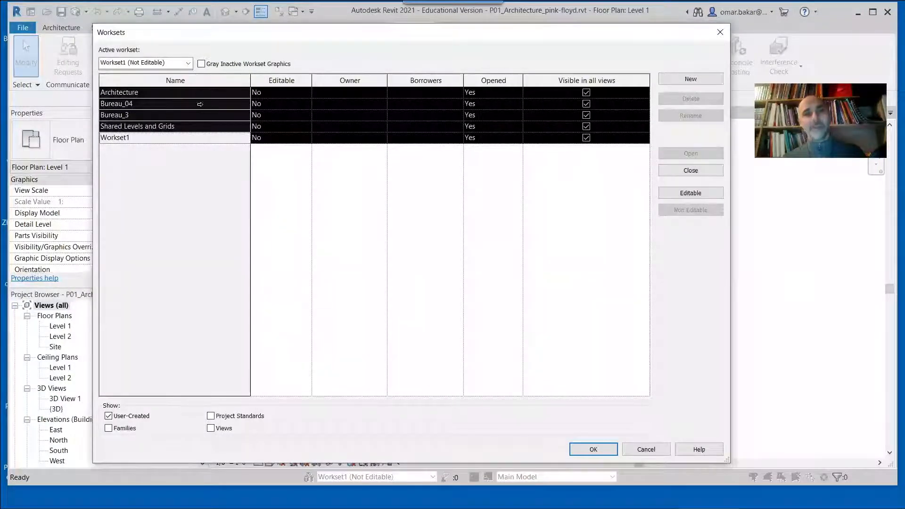
left_click(681, 193)
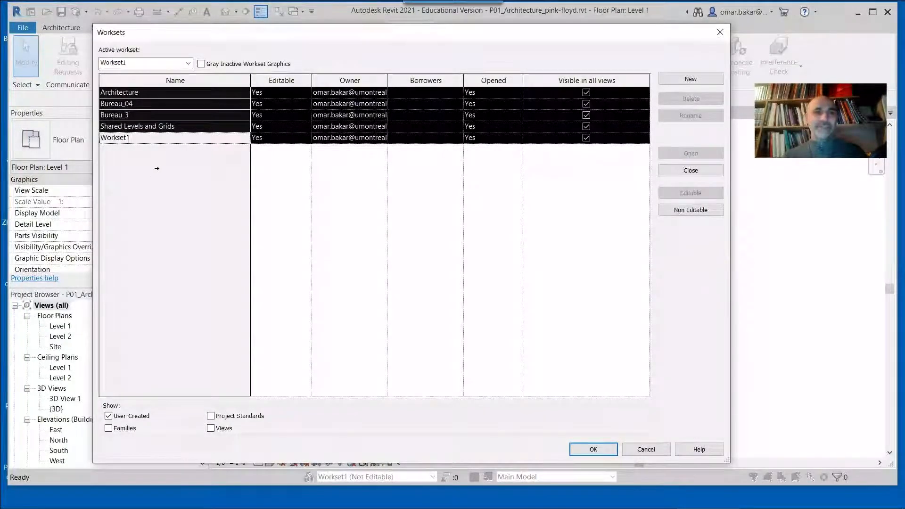
left_click(122, 103)
left_click(124, 115, "shift")
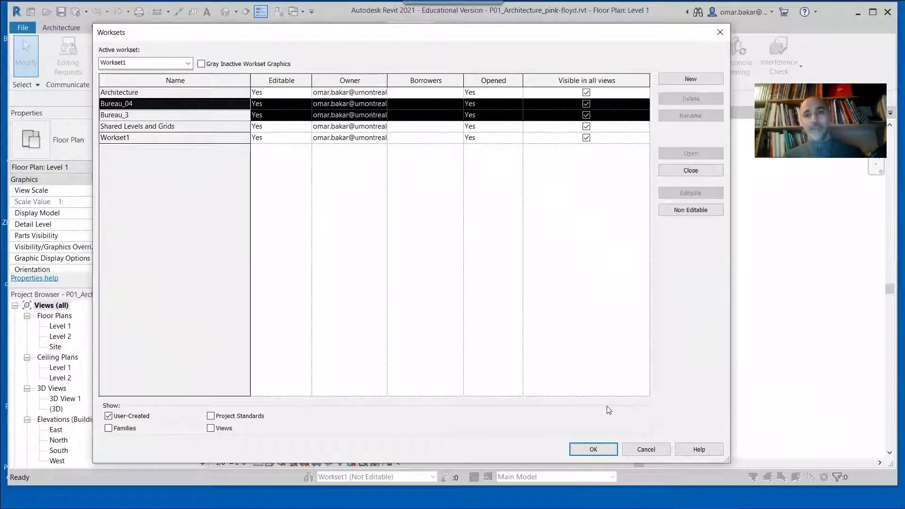
left_click(593, 449)
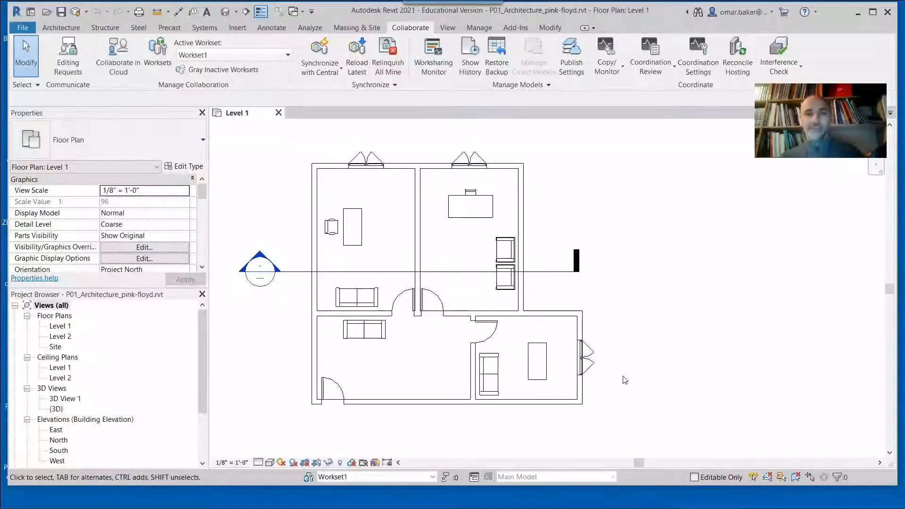
Open the default 3D view of the building and examine the exterior wall with two windows.
left_click(226, 13)
scroll(564, 307, "up", 6)
middle_click_drag(551, 306, 520, 288, "shift")
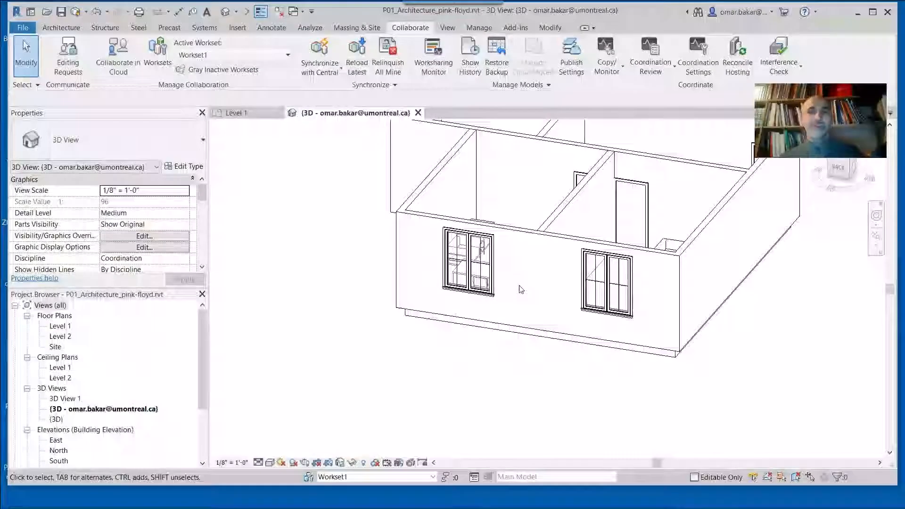
scroll(520, 285, "up", 2)
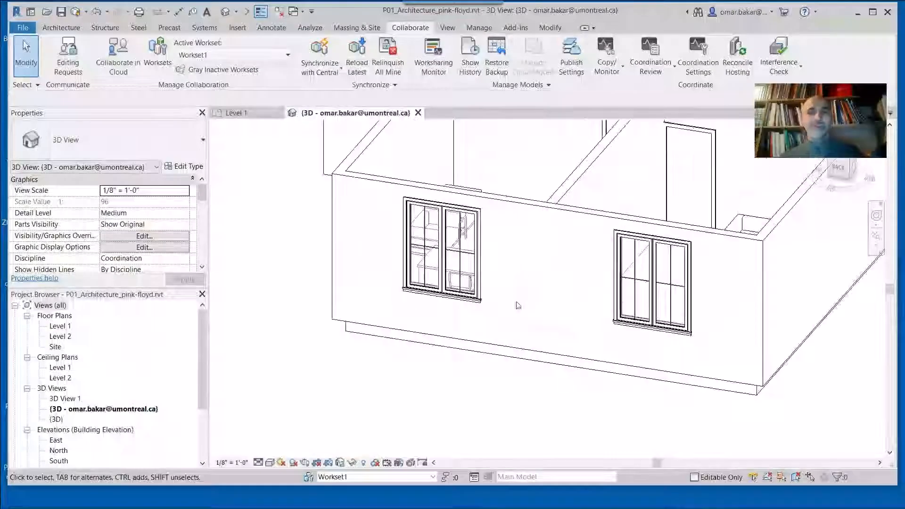
Create a design option set with a primary option and add a second option, Option 2, to it.
left_click(475, 478)
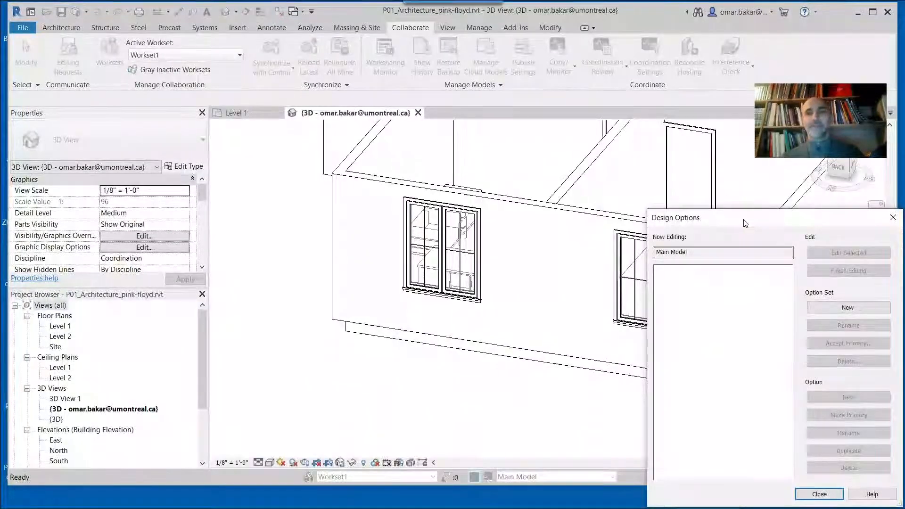
left_click_drag(745, 223, 162, 108)
left_click(273, 193)
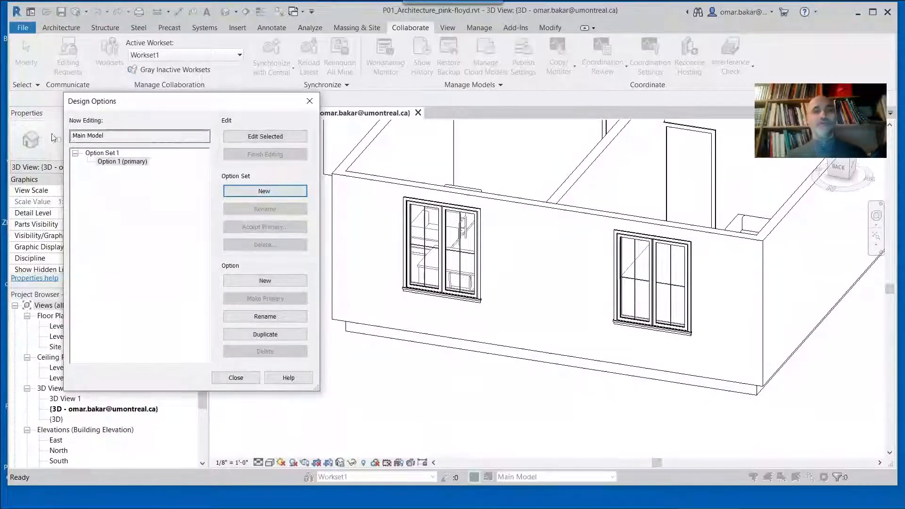
left_click(118, 161)
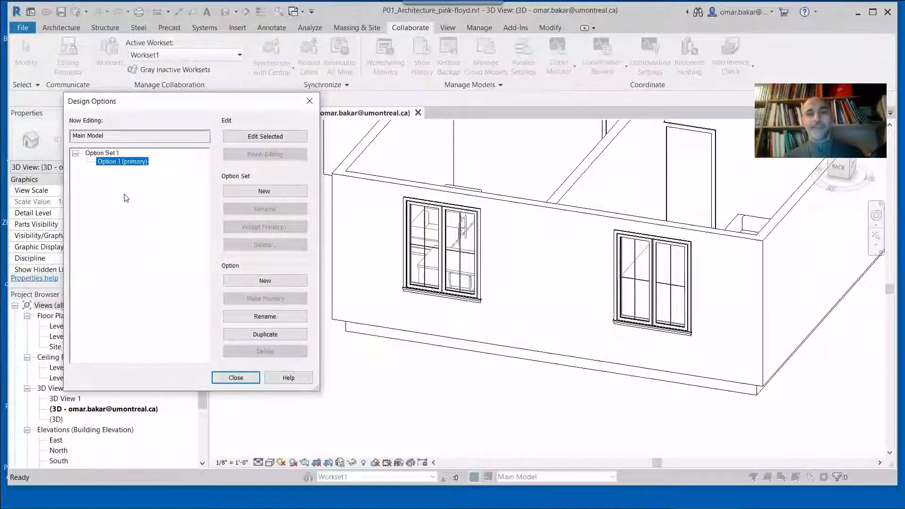
left_click(250, 283)
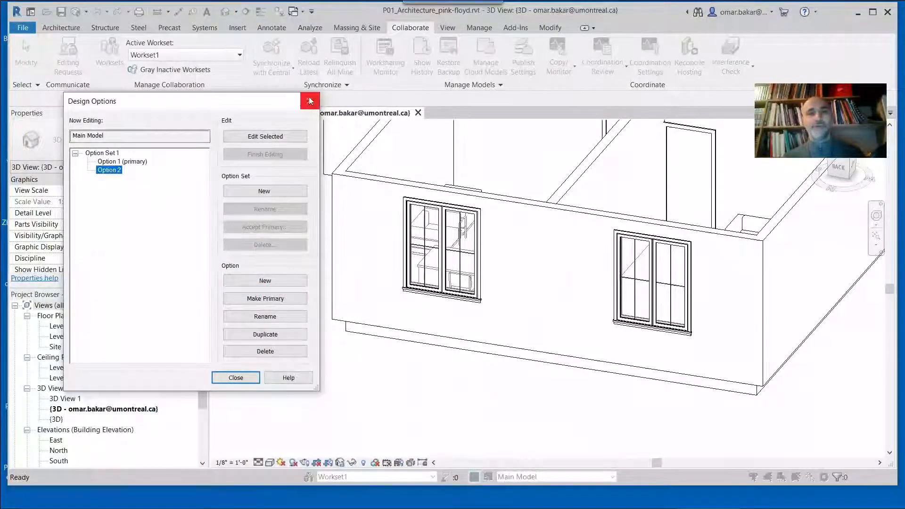
left_click(234, 379)
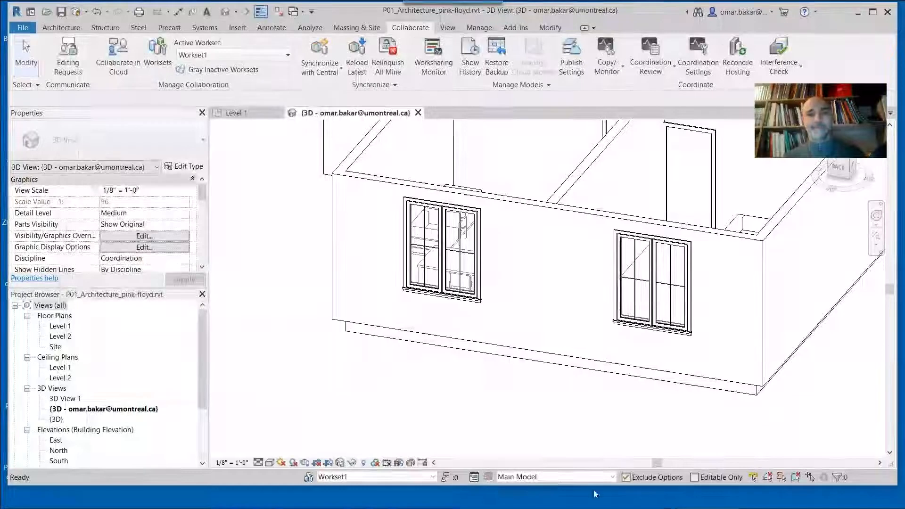
Activate Option 2 for editing and inspect the whole building and its furniture in the 3D view.
left_click(528, 477)
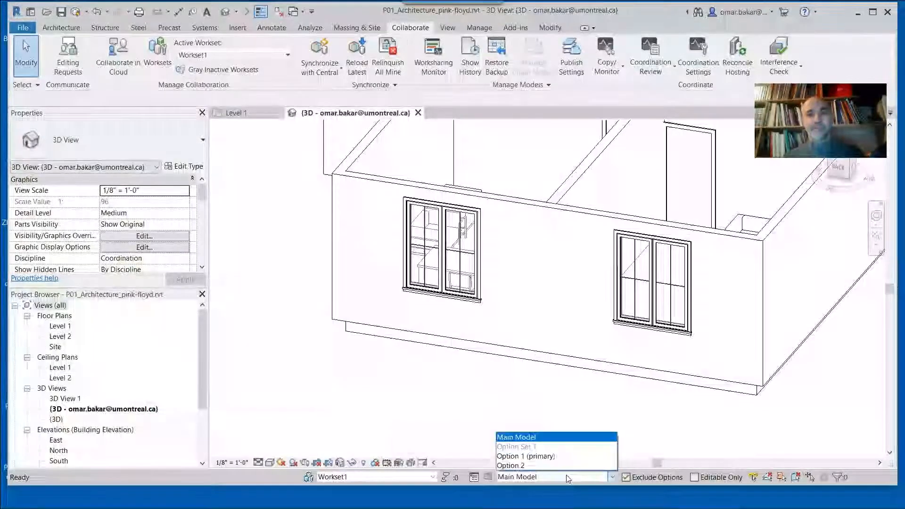
left_click(525, 466)
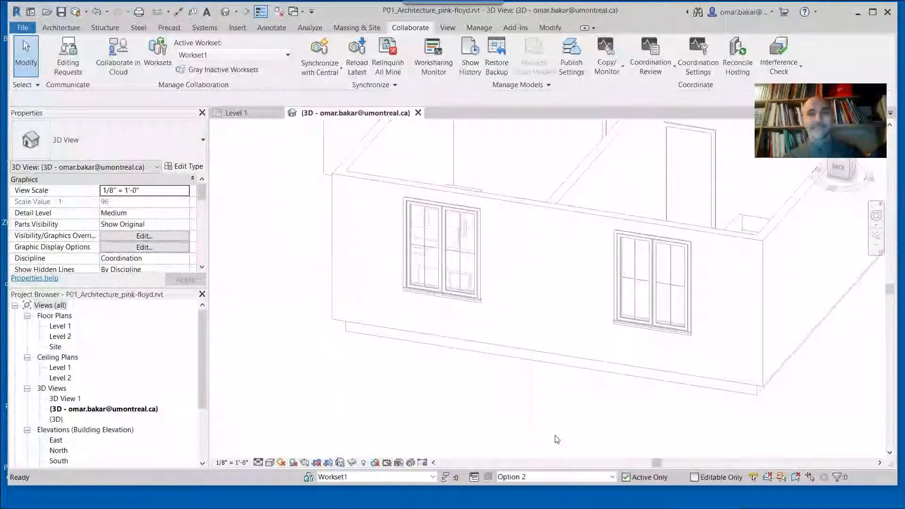
scroll(523, 253, "down", 3)
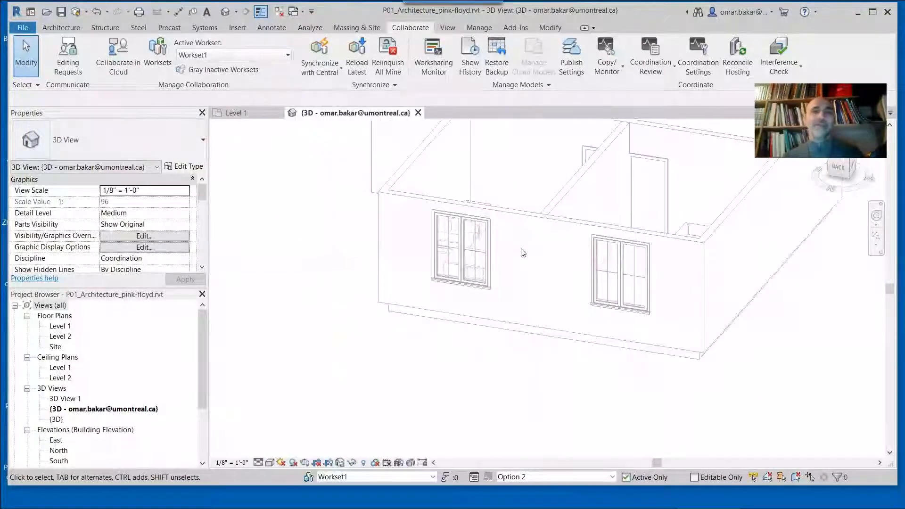
scroll(530, 271, "down", 1)
middle_click_drag(517, 303, 632, 330, "shift")
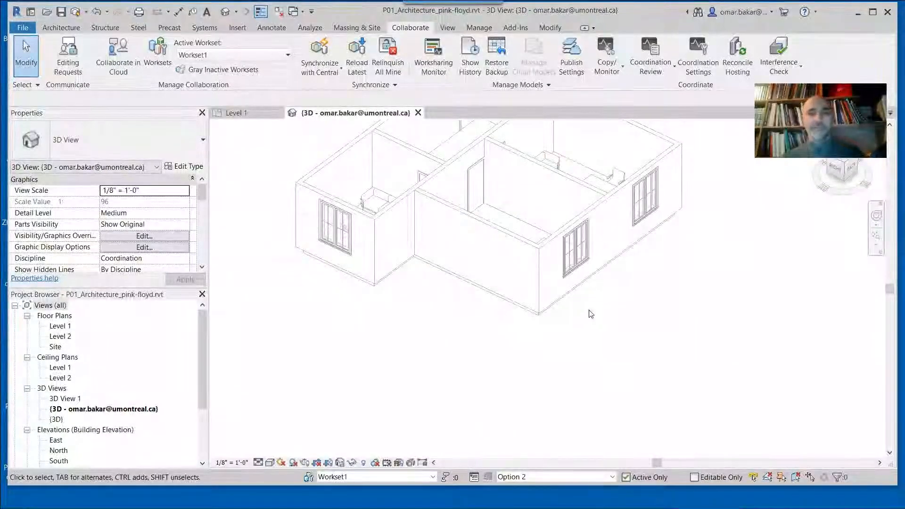
middle_click_drag(516, 283, 682, 406)
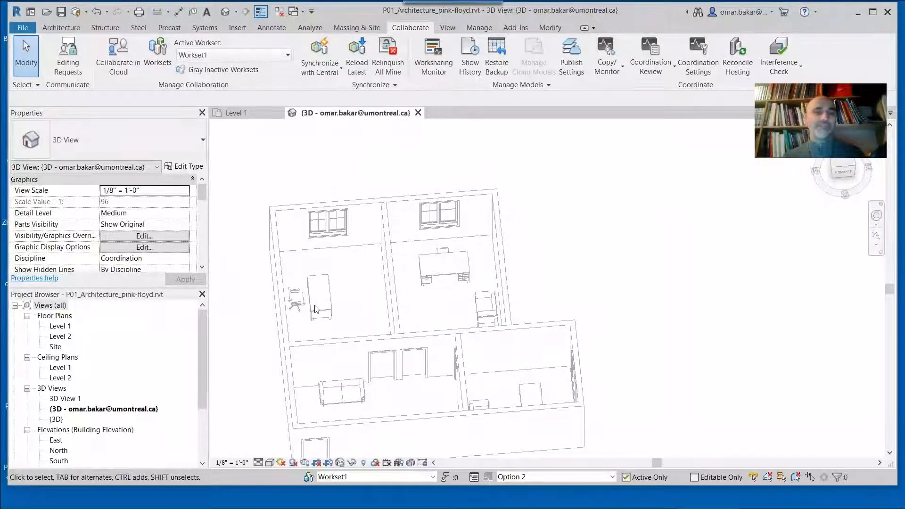
Open the Level 1 floor plan, try Option 1 (primary) as the active design option, and return to the Main Model.
double_click(60, 326)
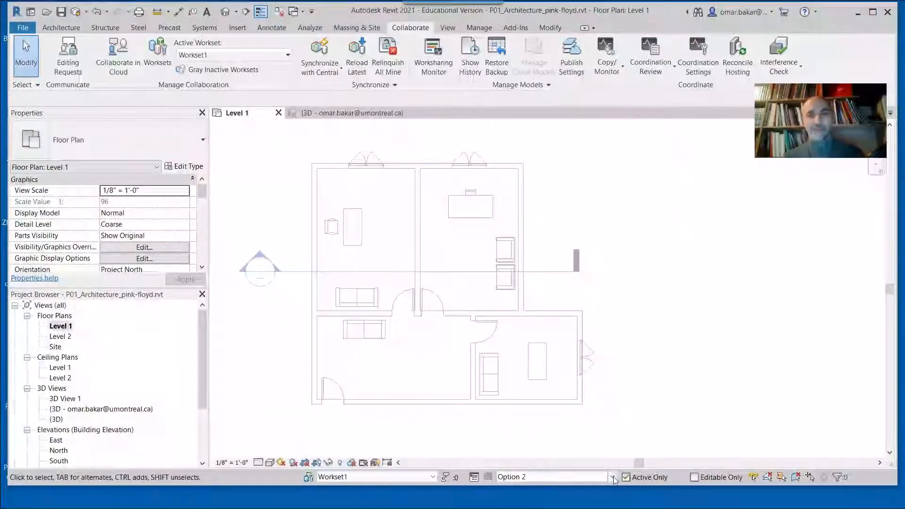
left_click(565, 476)
left_click(544, 450)
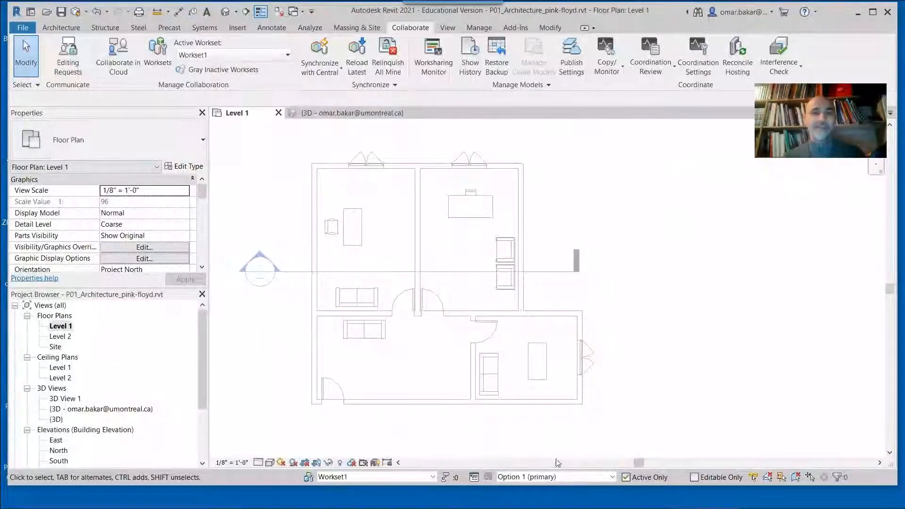
left_click(611, 476)
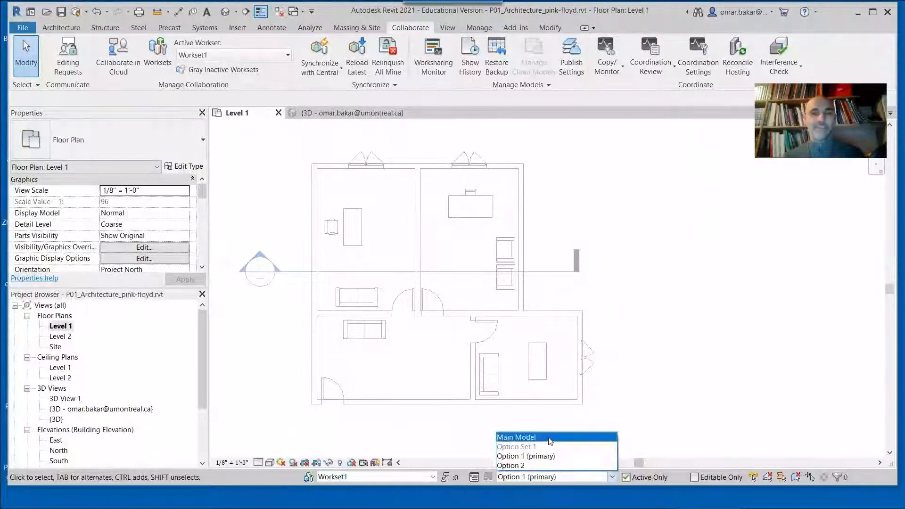
left_click(589, 435)
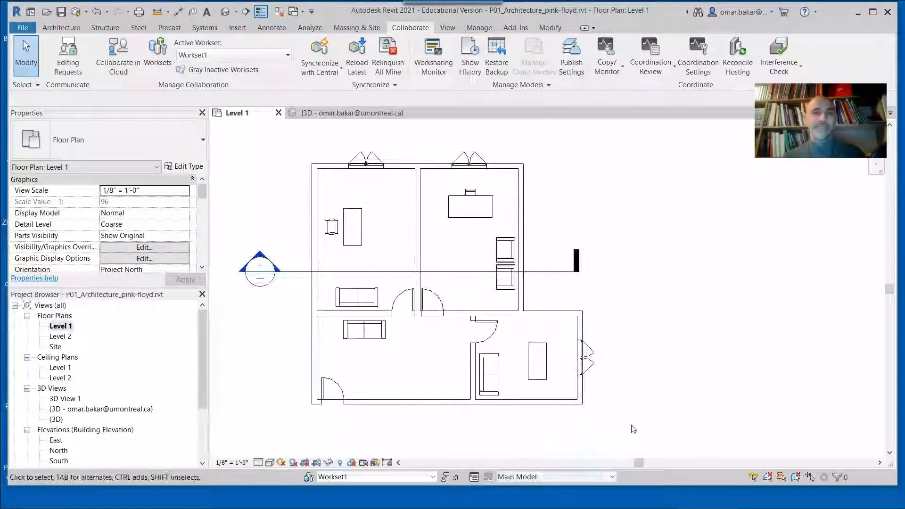
Select the desk, chair and sofa in the upper-left room and review their workset and design option properties.
left_click(356, 249)
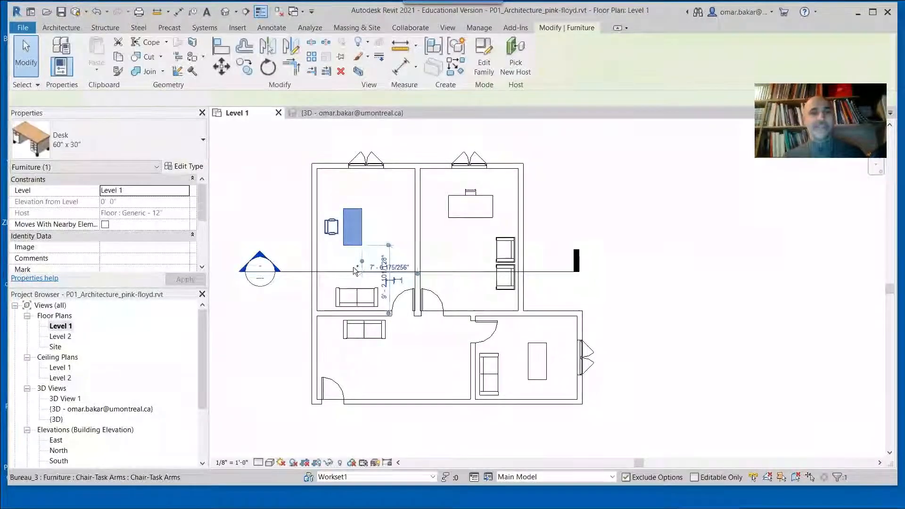
left_click(377, 303, "ctrl")
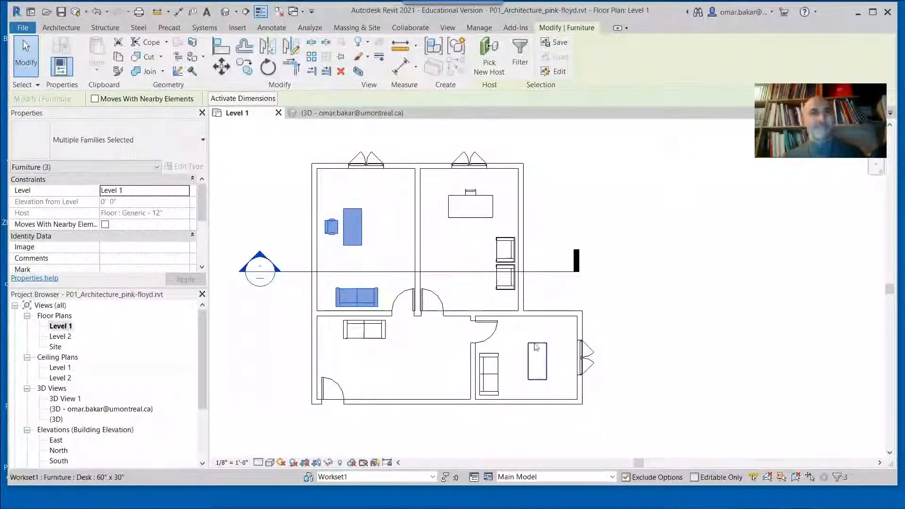
left_click_drag(203, 210, 203, 236)
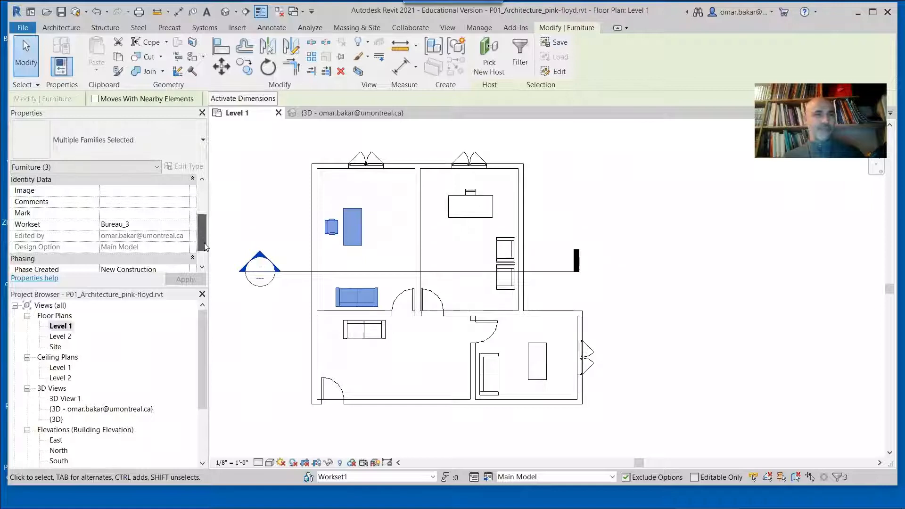
scroll(203, 250, "down", 1)
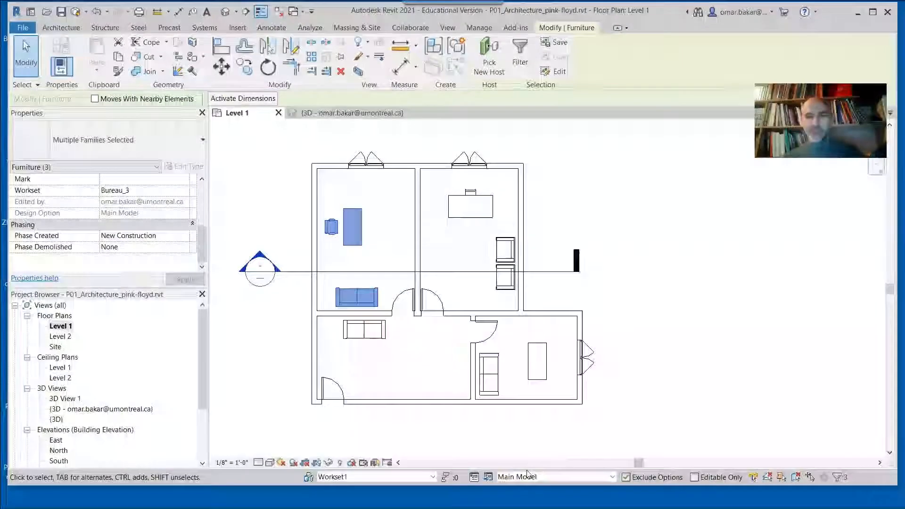
Try Option 1 (primary) as the active design option, turn off Active Only, and return to the Main Model.
left_click(612, 477)
left_click(548, 456)
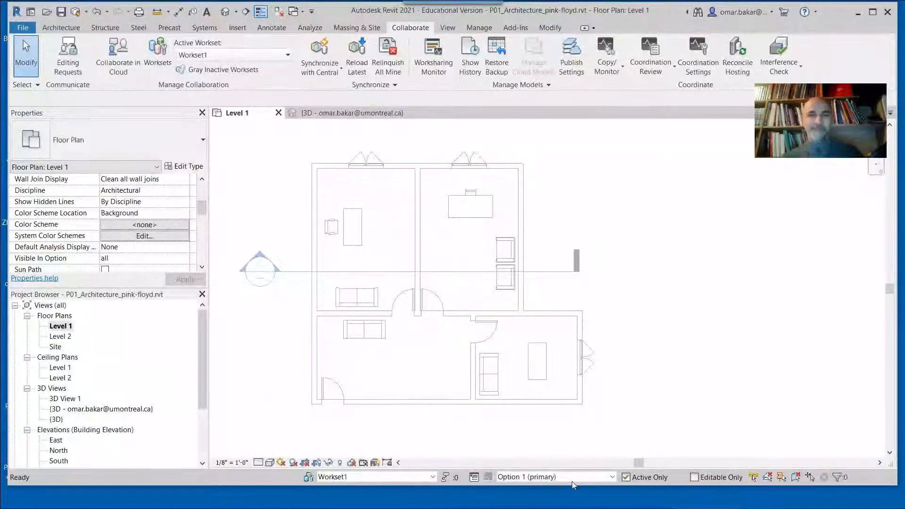
left_click(626, 477)
left_click(612, 476)
left_click(518, 437)
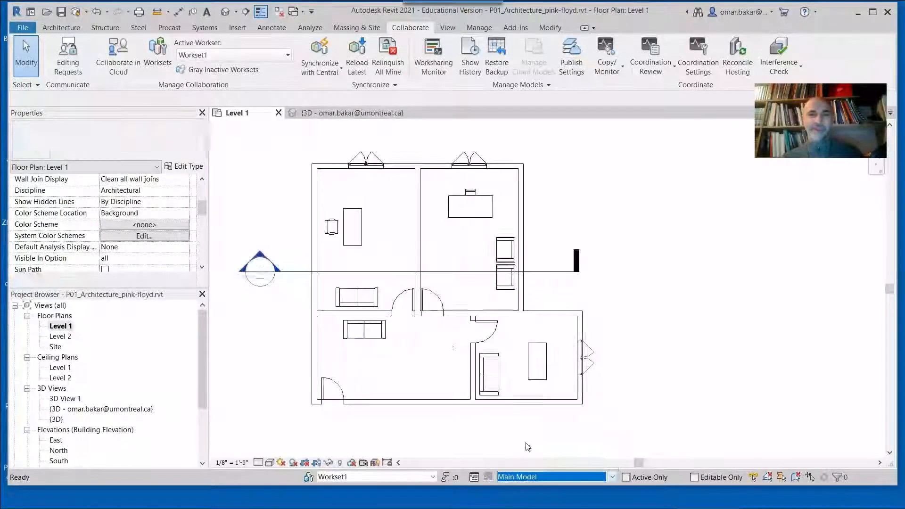
left_click(352, 231)
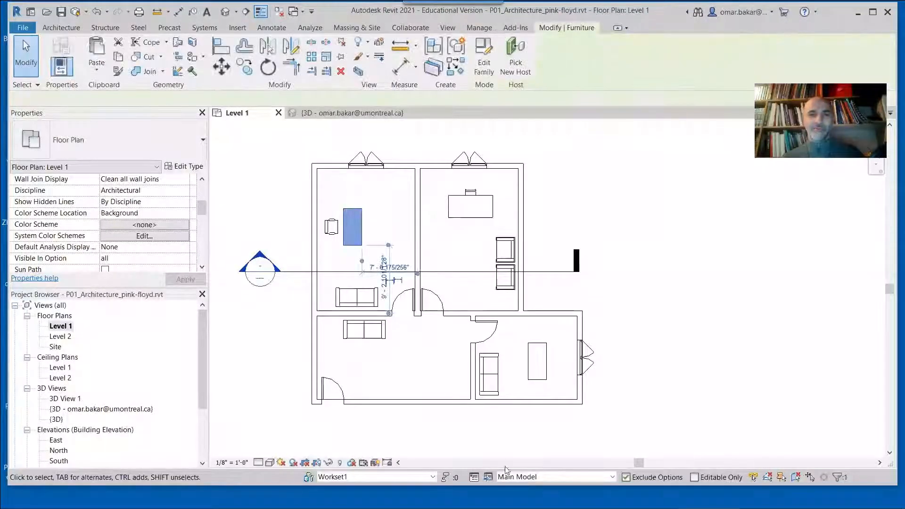
left_click(488, 477)
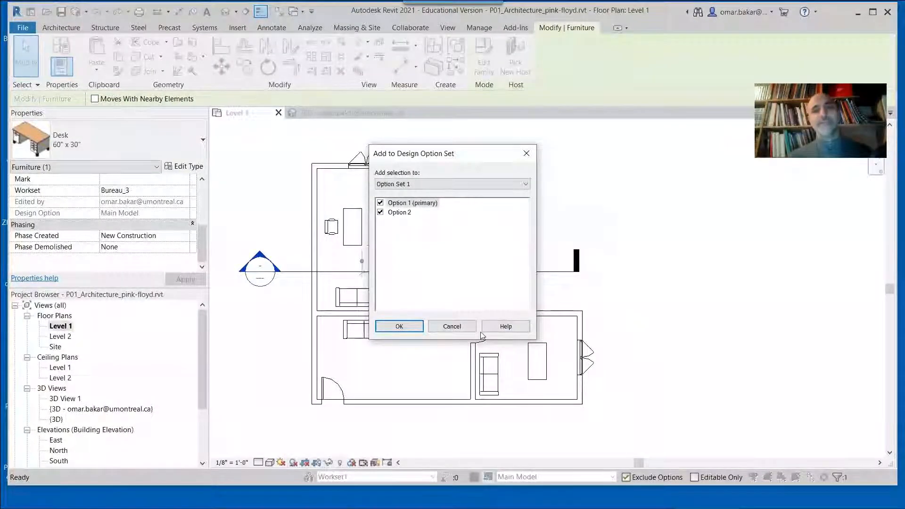
left_click(451, 326)
Add the upper-left room's desk, chair and sofa to only Option 1 (primary) of Option Set 1, and activate that option to check them.
left_click(352, 234)
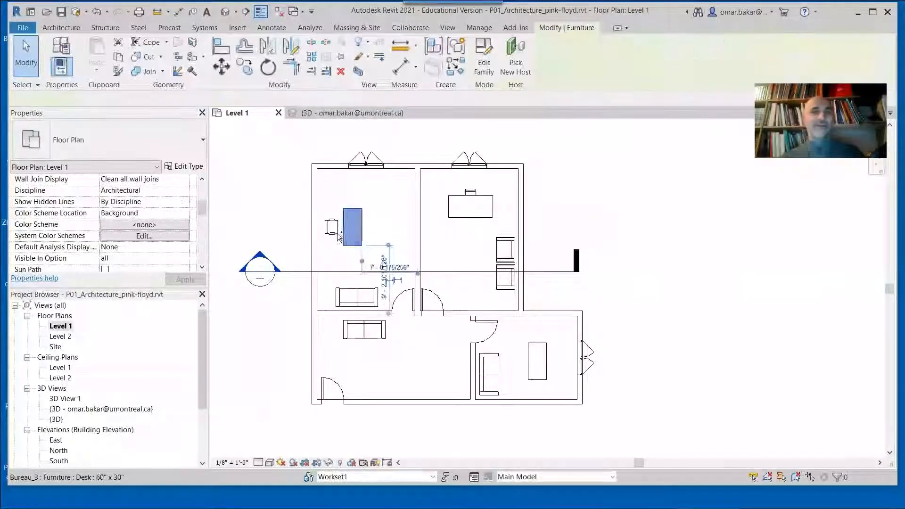
left_click(363, 304, "ctrl")
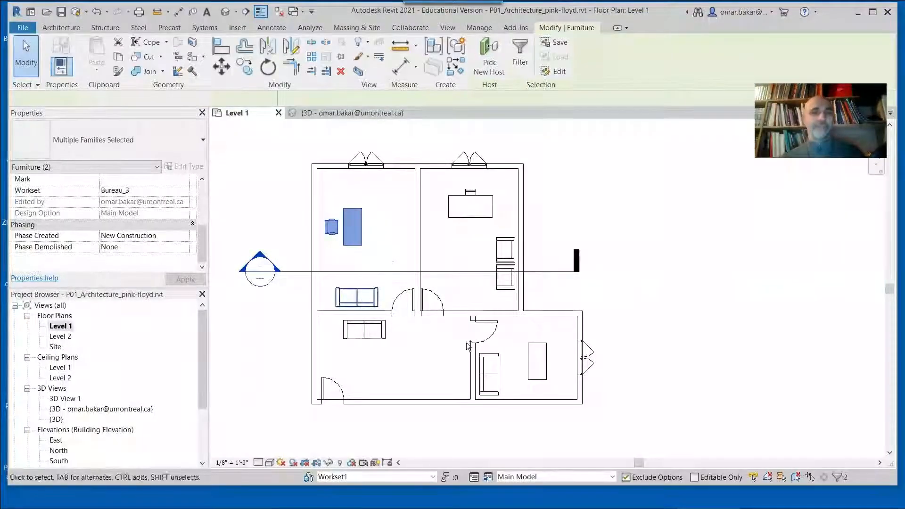
left_click(488, 476)
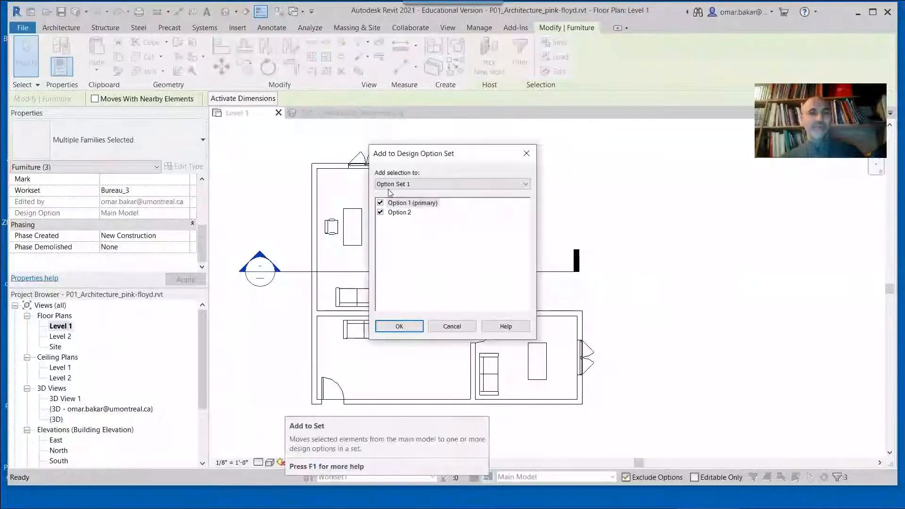
left_click(380, 212)
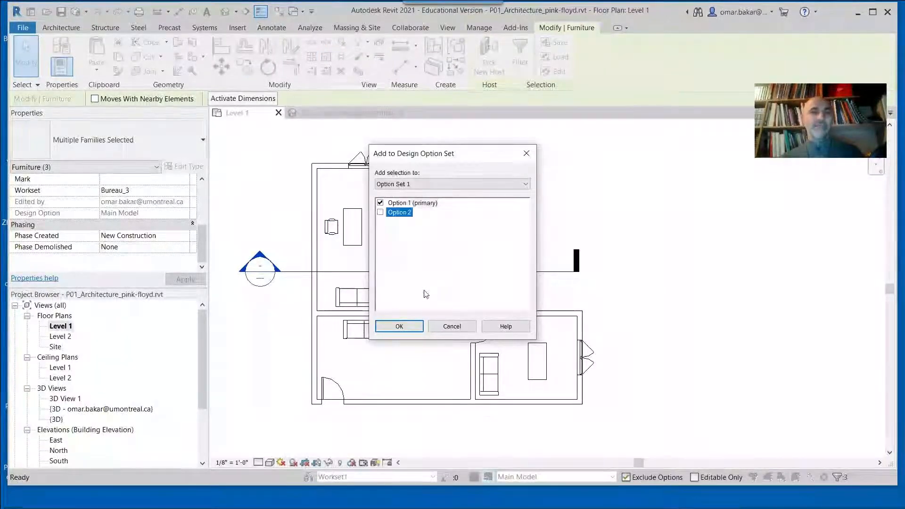
left_click(401, 326)
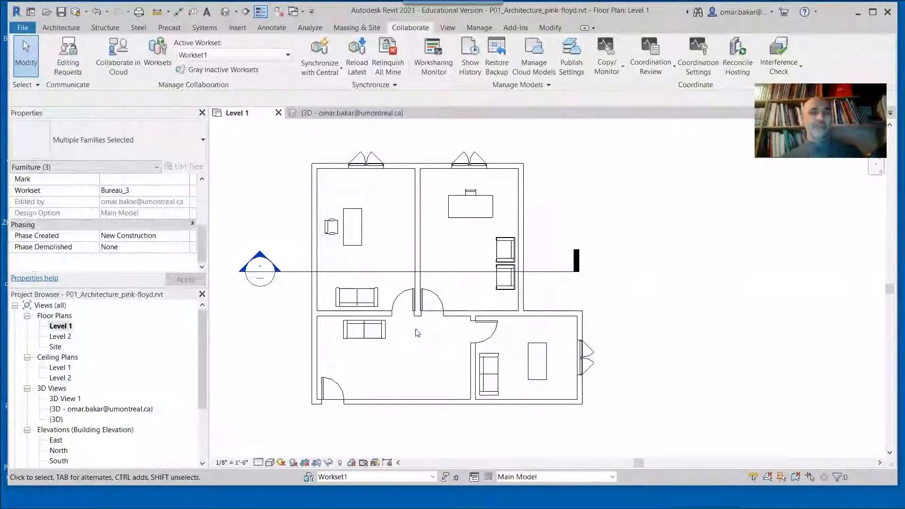
left_click(612, 477)
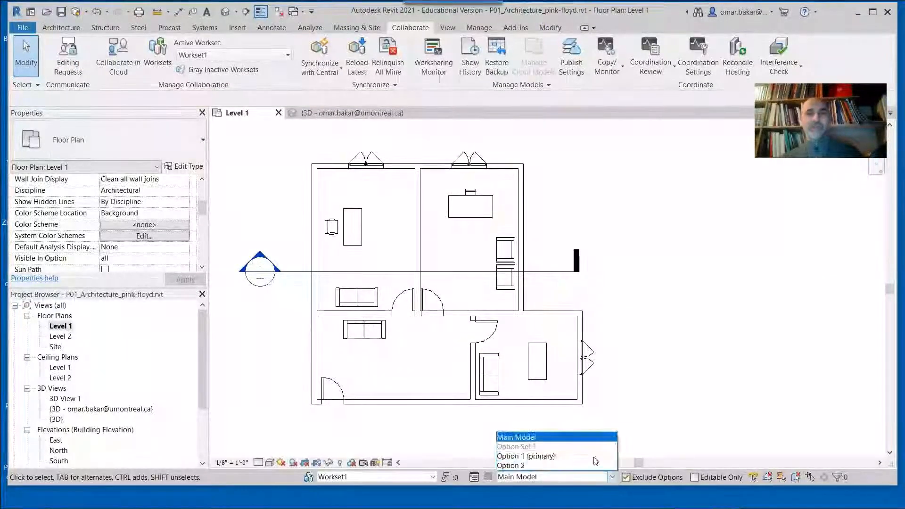
left_click(526, 457)
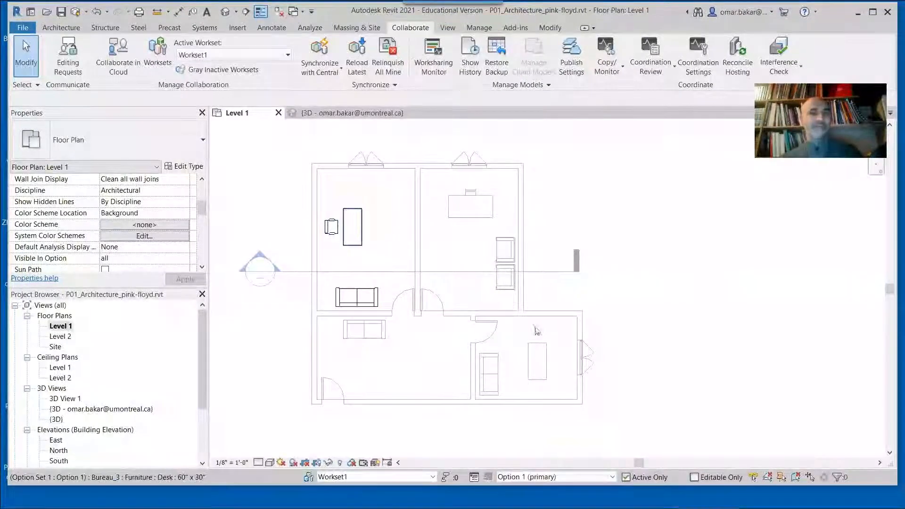
Activate Option 2 and place three Sofa-Corbu sofas in the upper-left room, one near the window and one along each side wall.
left_click(612, 477)
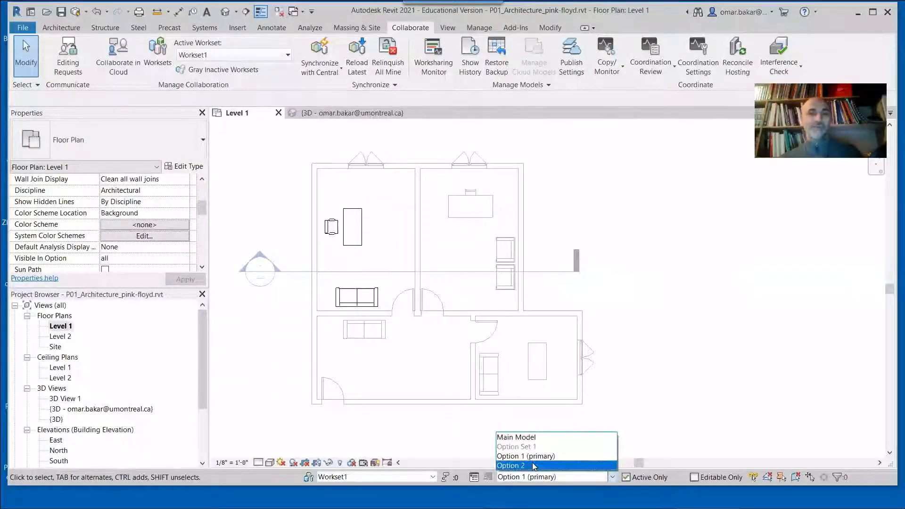
left_click(588, 465)
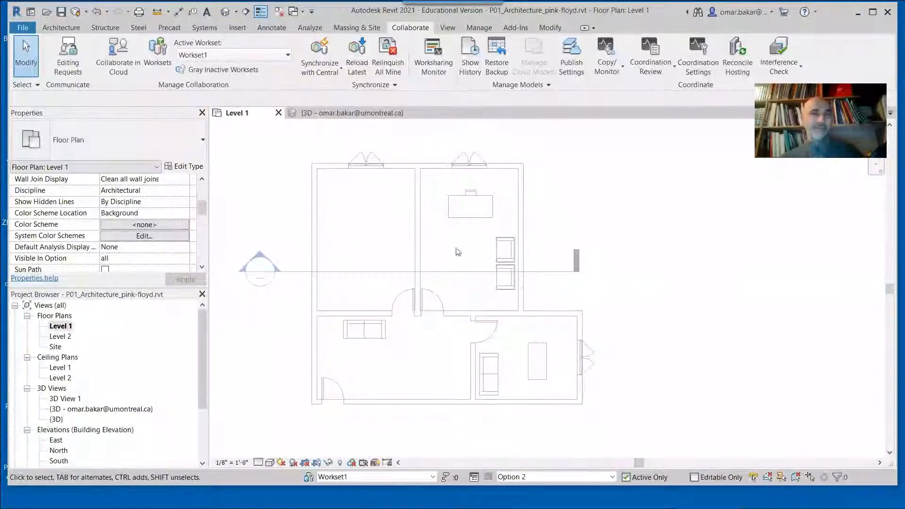
left_click(74, 28)
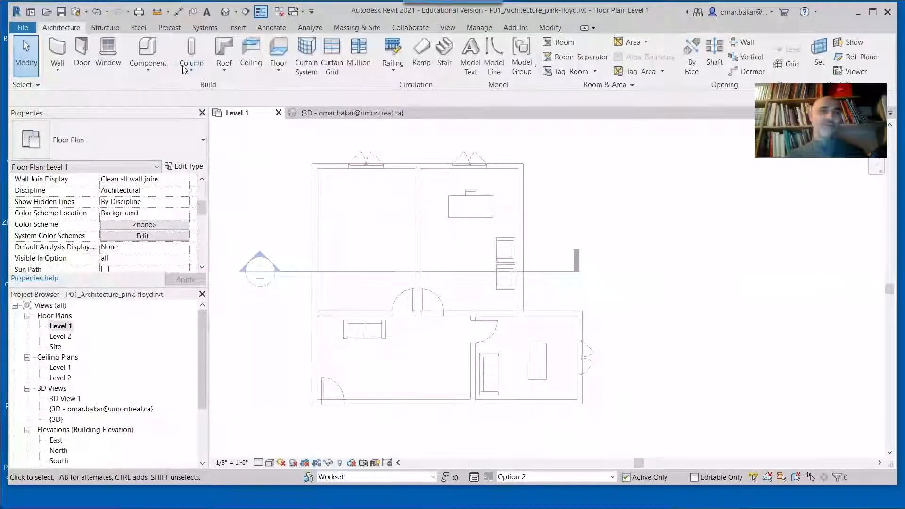
left_click(148, 71)
left_click(137, 91)
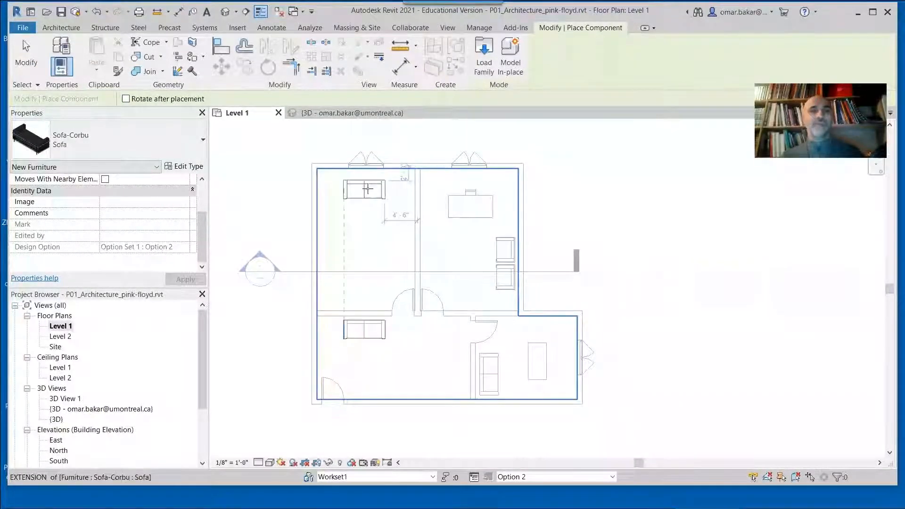
left_click(368, 188)
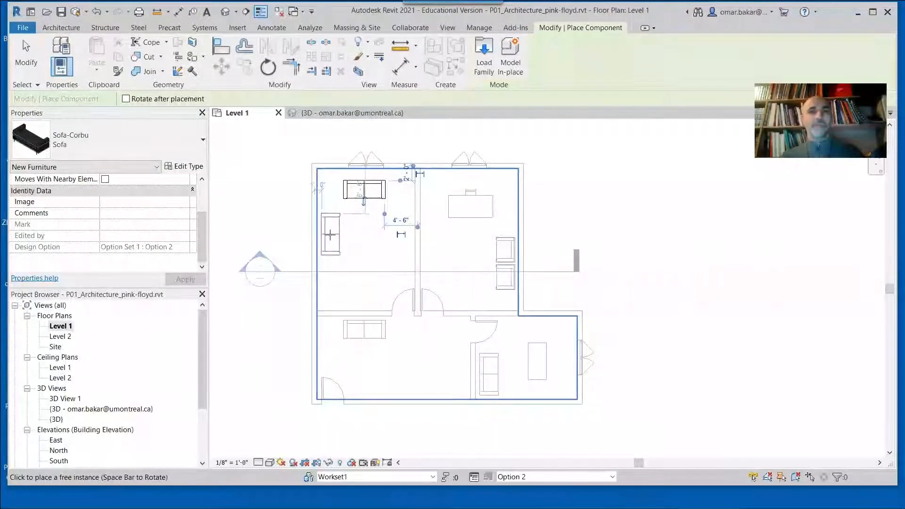
left_click(342, 240)
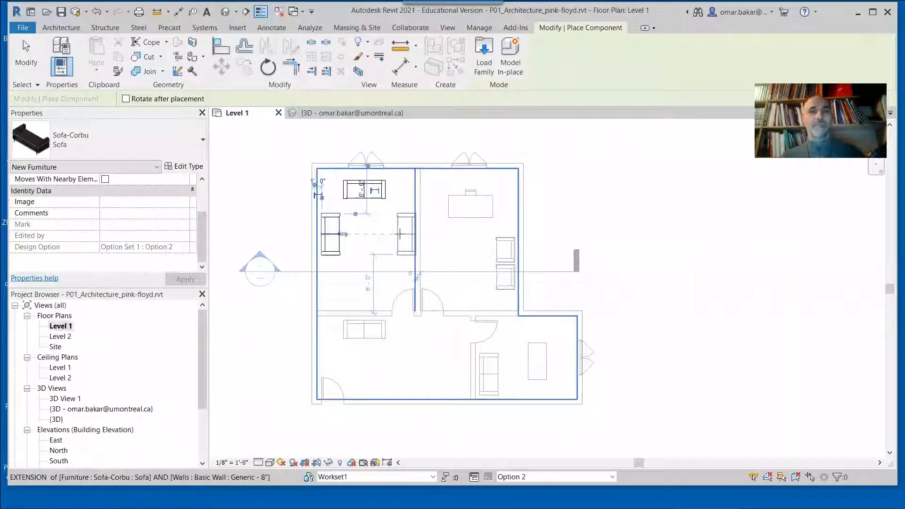
left_click(396, 235)
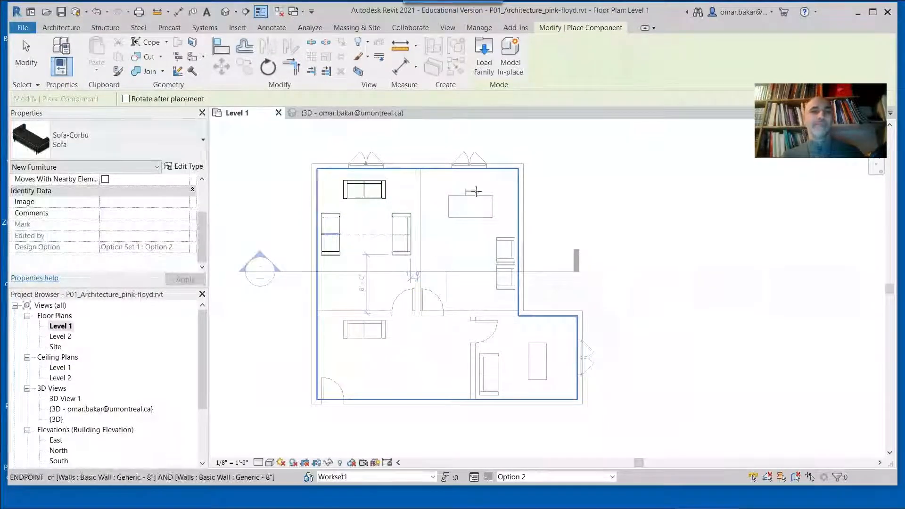
key("Escape")
key("Escape")
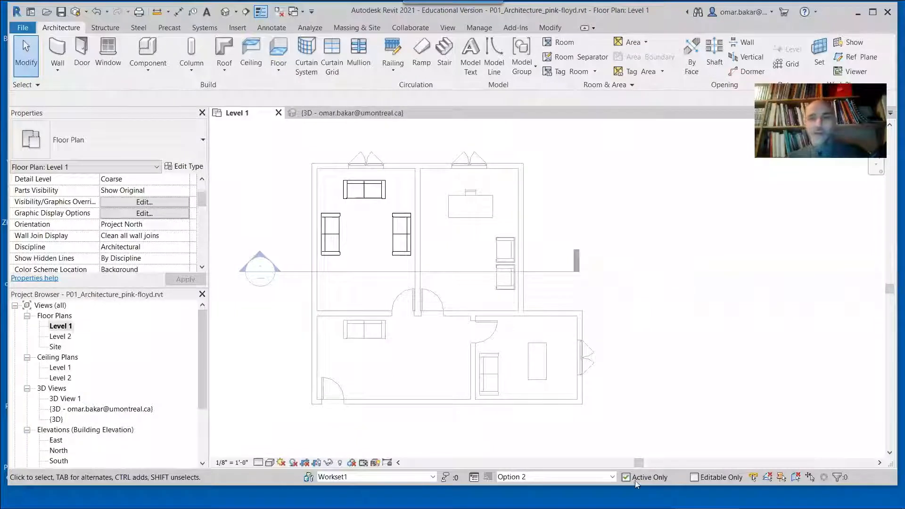
Compare the furniture layouts of Option 1 (primary), Option 2 and the Main Model, ending with the Main Model active.
left_click(608, 475)
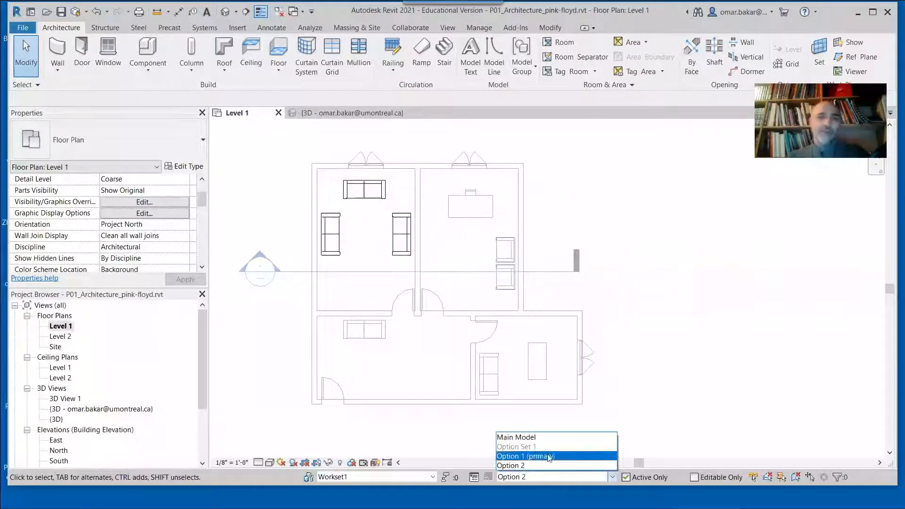
left_click(549, 456)
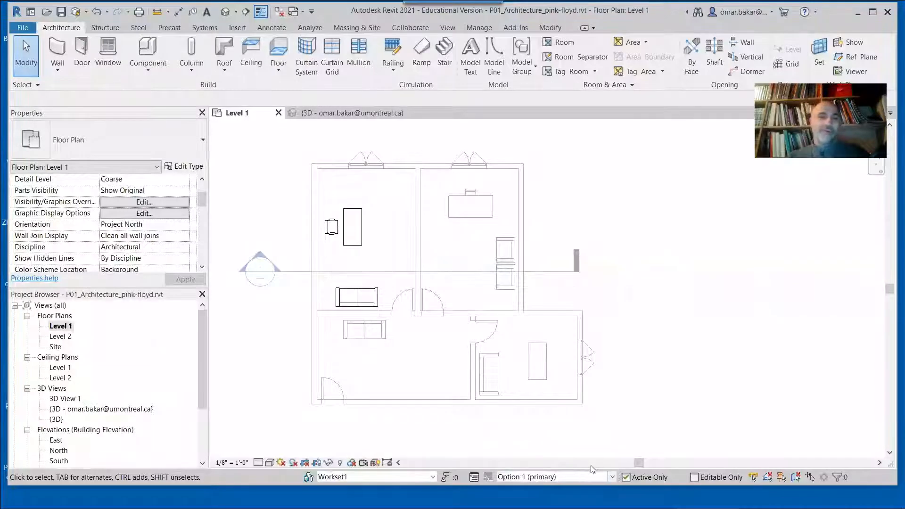
scroll(590, 467, "down", 1)
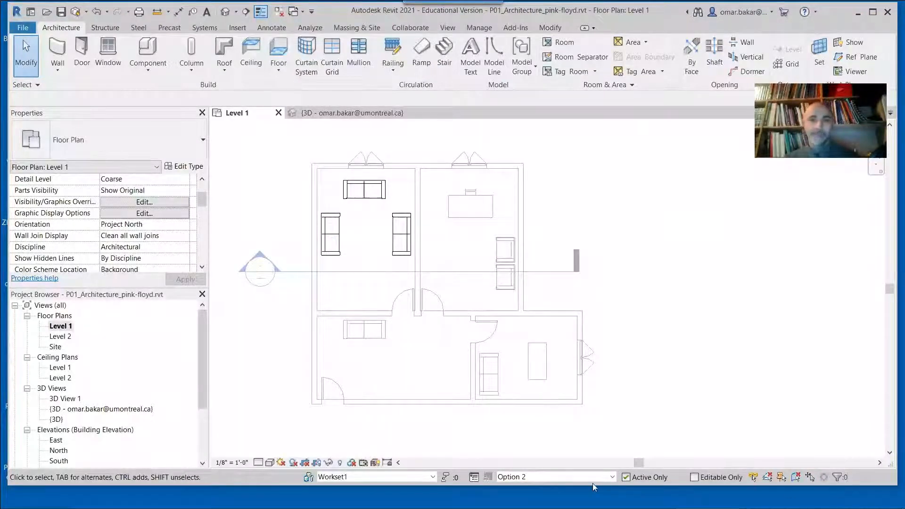
left_click(612, 477)
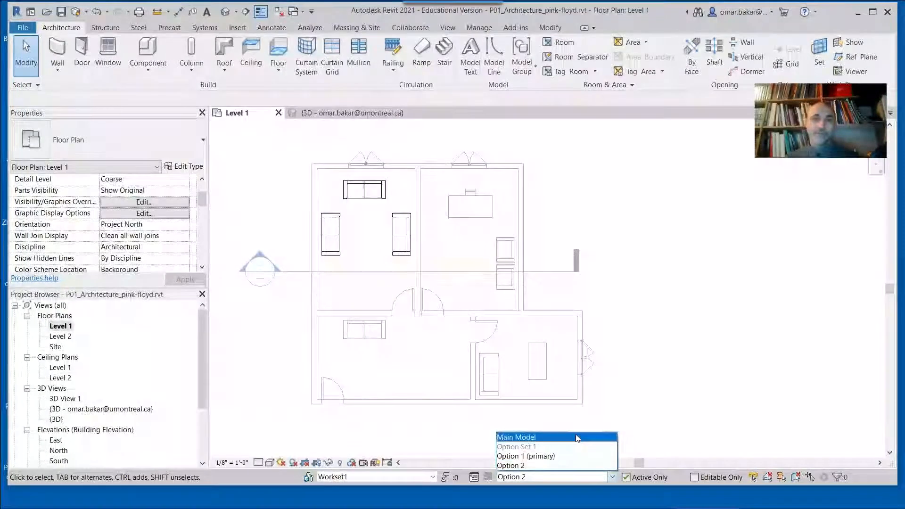
left_click(590, 440)
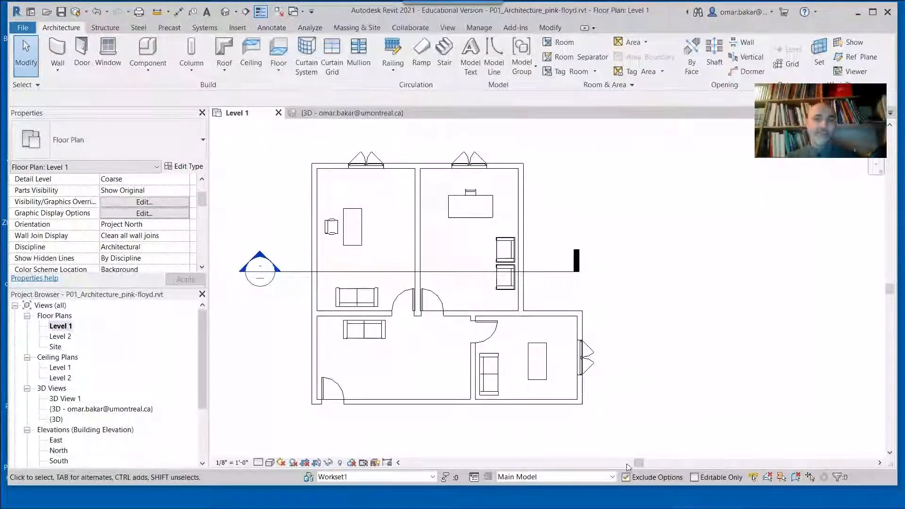
left_click(612, 477)
left_click(594, 456)
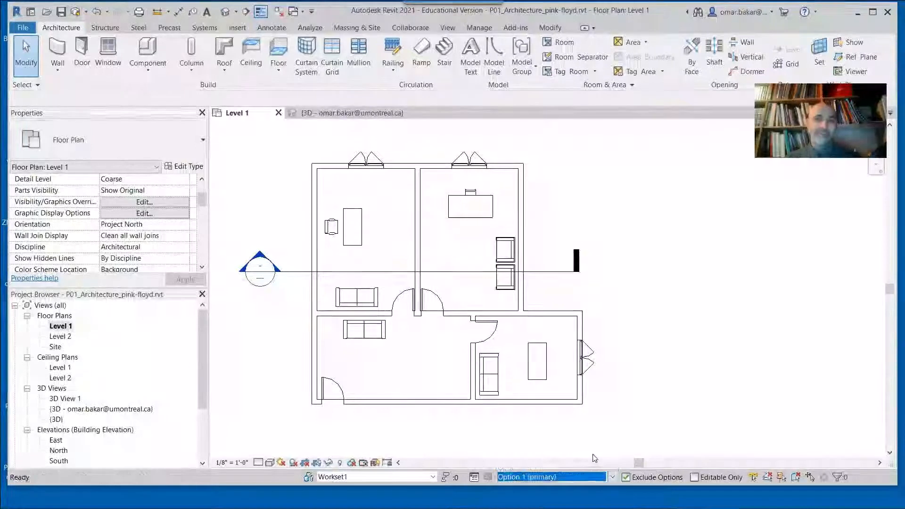
left_click(612, 476)
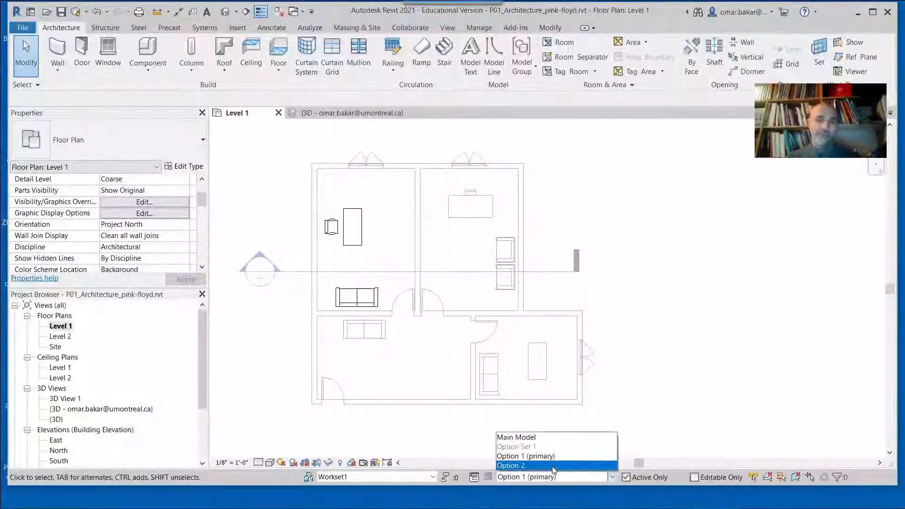
left_click(571, 465)
left_click(612, 477)
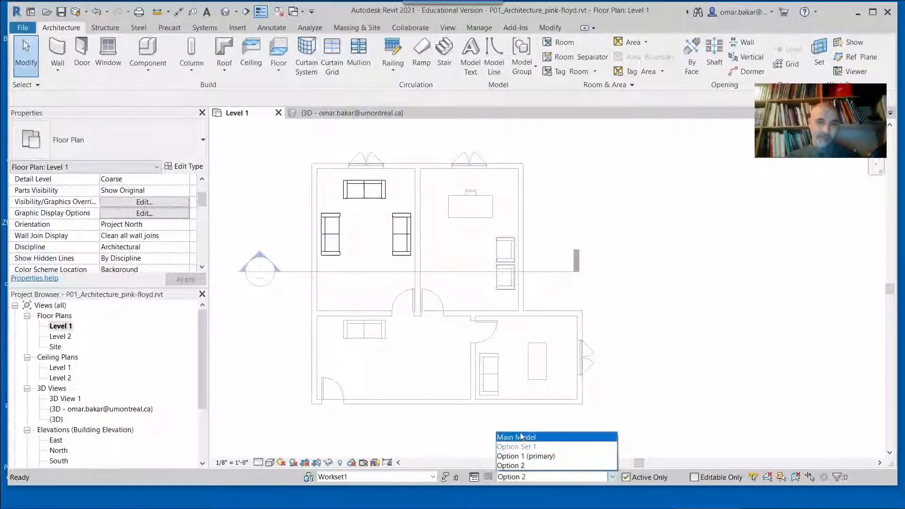
left_click(523, 438)
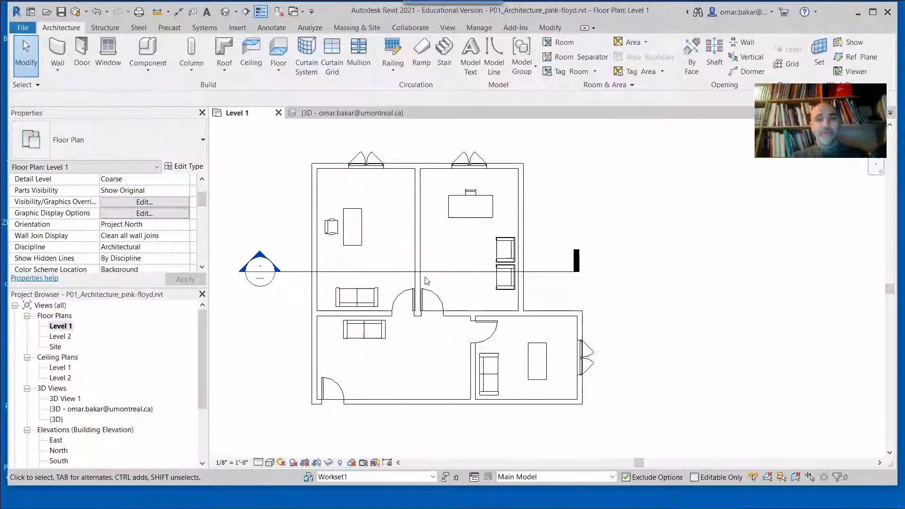
Add the dividing wall between the two upper rooms to only Option 1 (primary) of Option Set 1, and activate that option to check it.
left_click(416, 262)
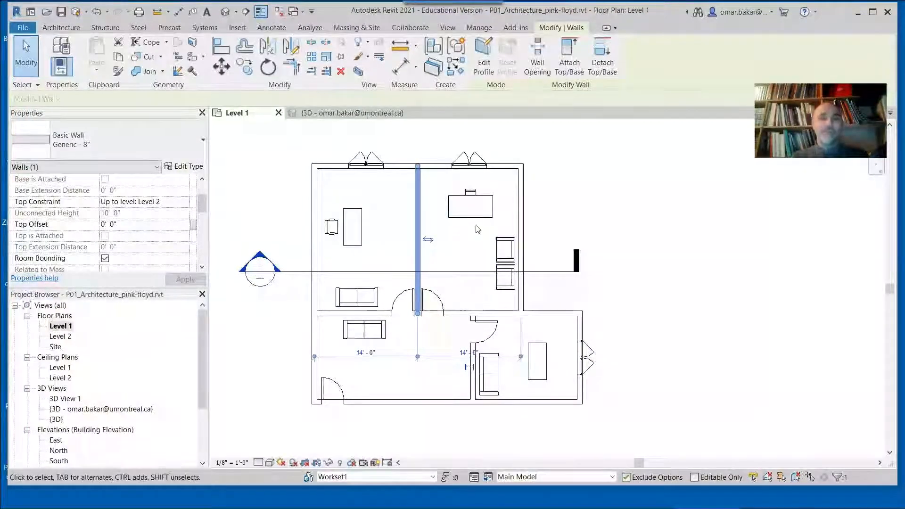
left_click(488, 477)
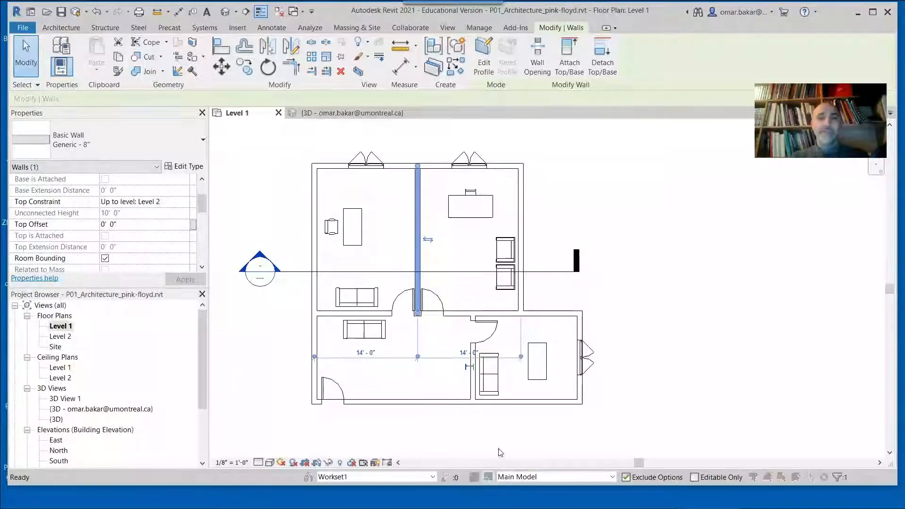
left_click(381, 213)
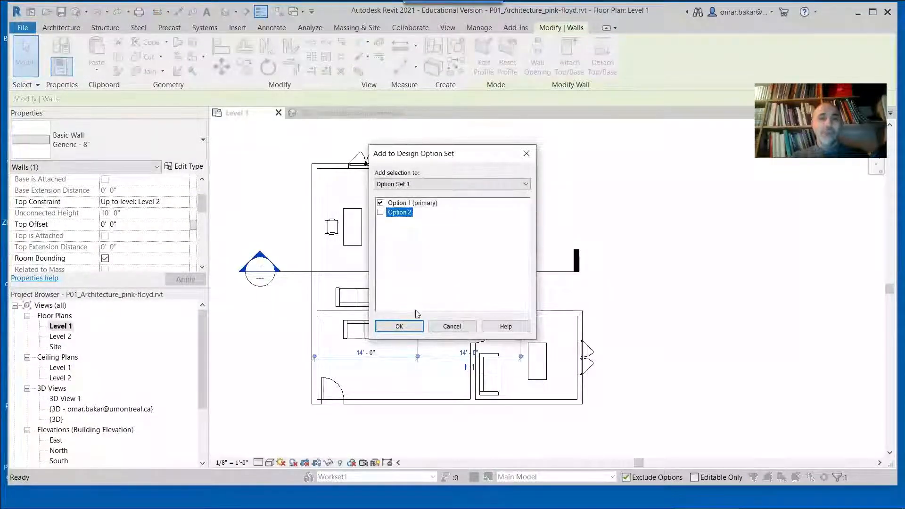
left_click(400, 326)
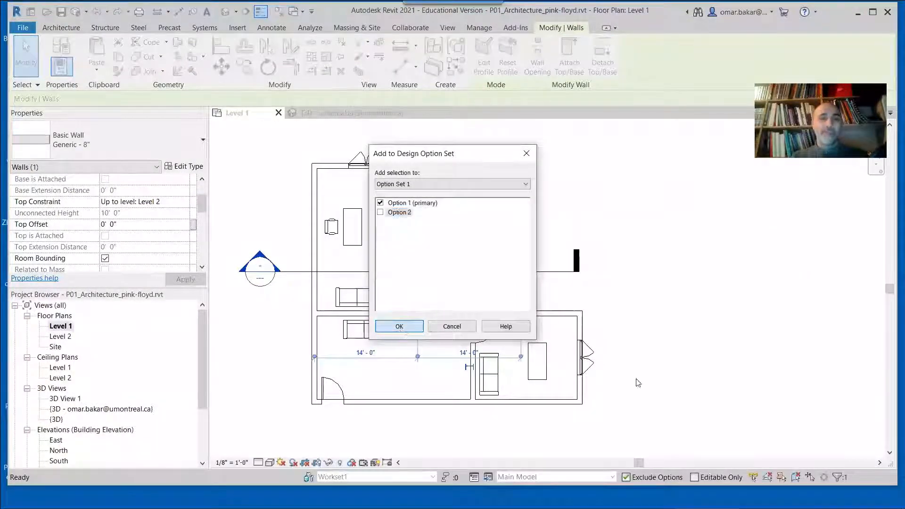
left_click(655, 406)
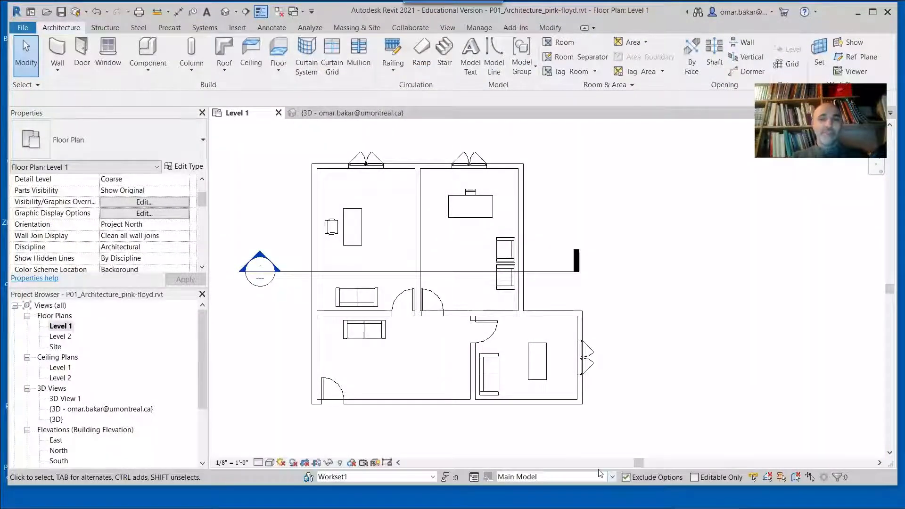
left_click(612, 477)
left_click(547, 455)
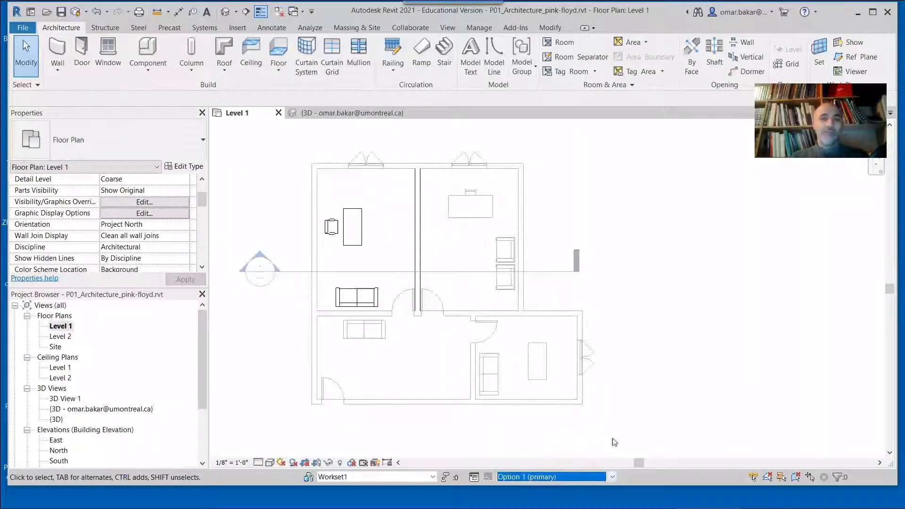
Activate Option 2 and draw an L-shaped Generic - 8" wall on the dividing line, with a short return into the upper-left room.
left_click(612, 476)
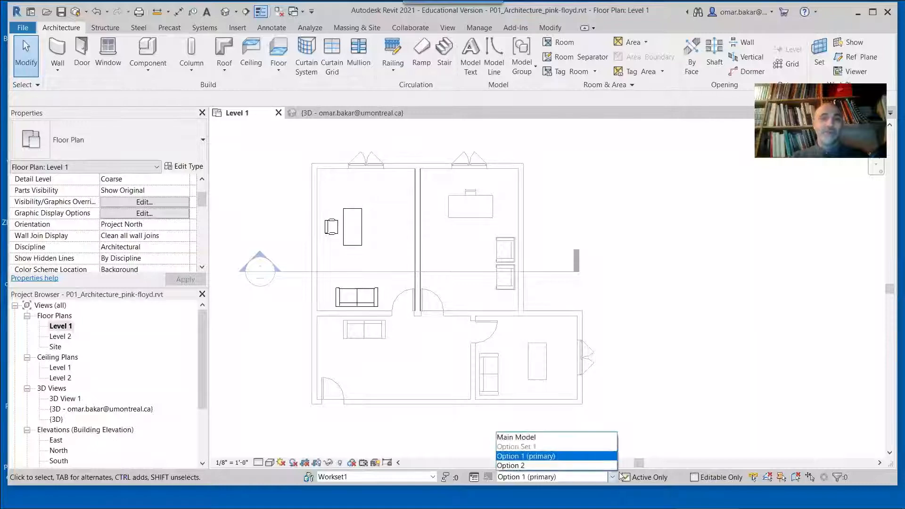
left_click(605, 465)
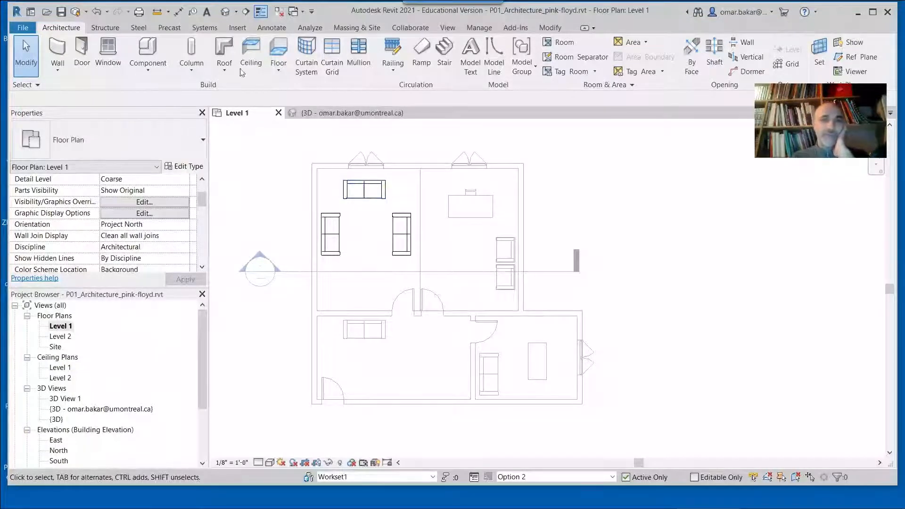
left_click(62, 46)
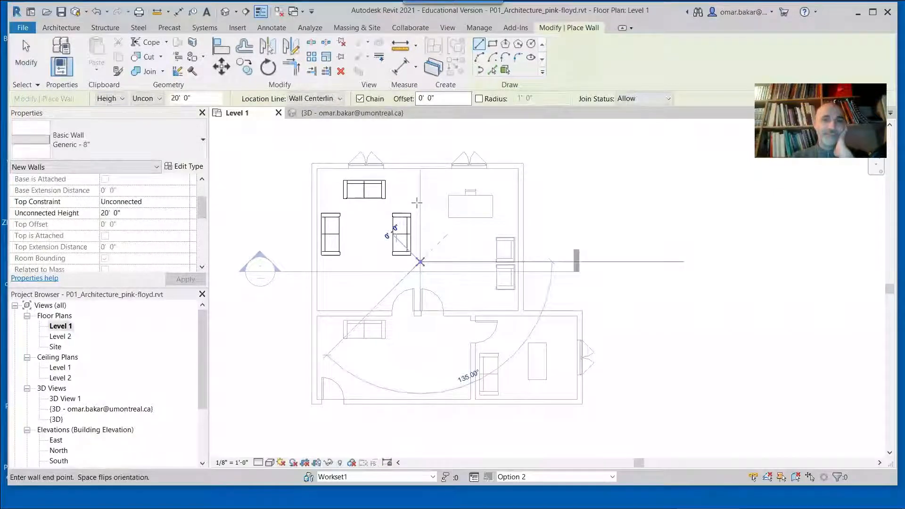
left_click(420, 261)
left_click(394, 201)
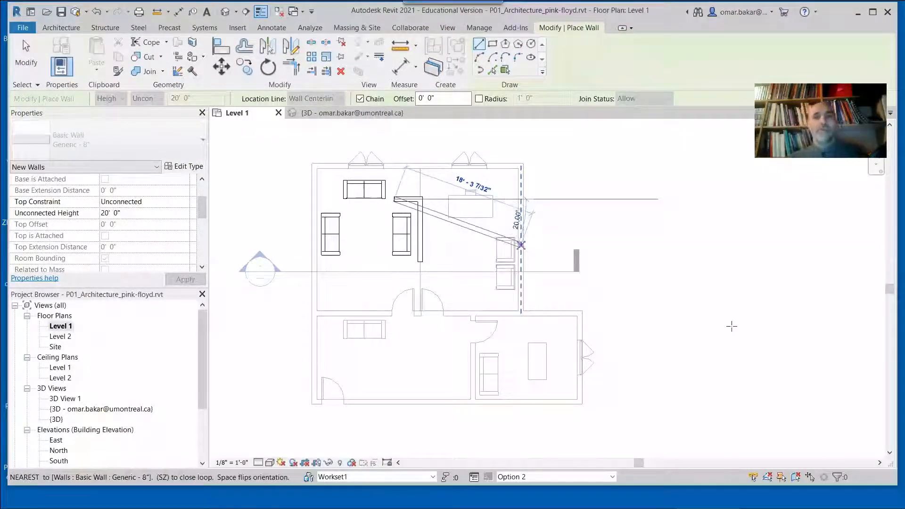
key("Escape")
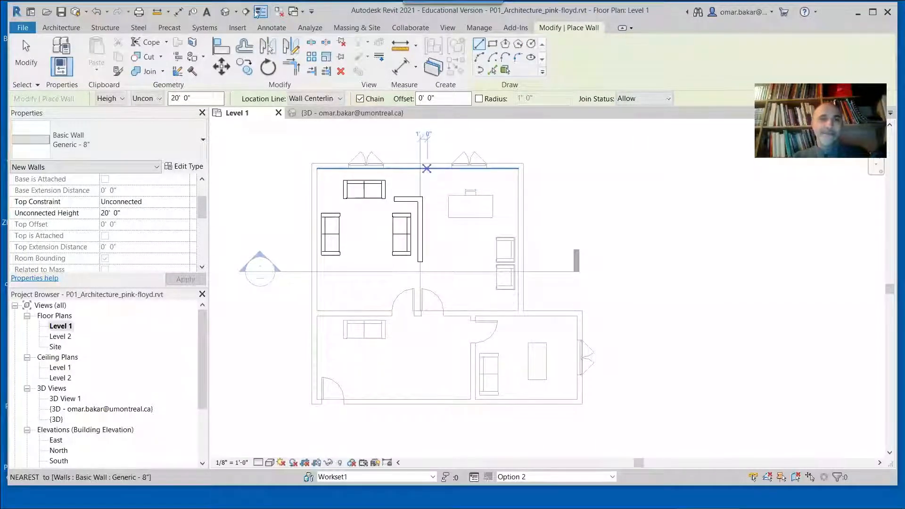
In the 3D view, set the top constraint of both segments of the L-shaped wall to Up to level: Level 2.
left_click(225, 12)
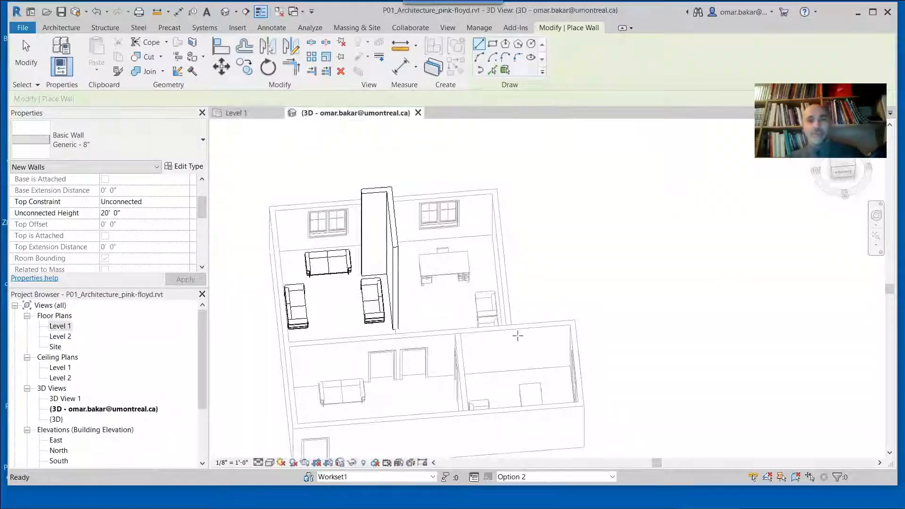
middle_click_drag(482, 186, 392, 144, "shift")
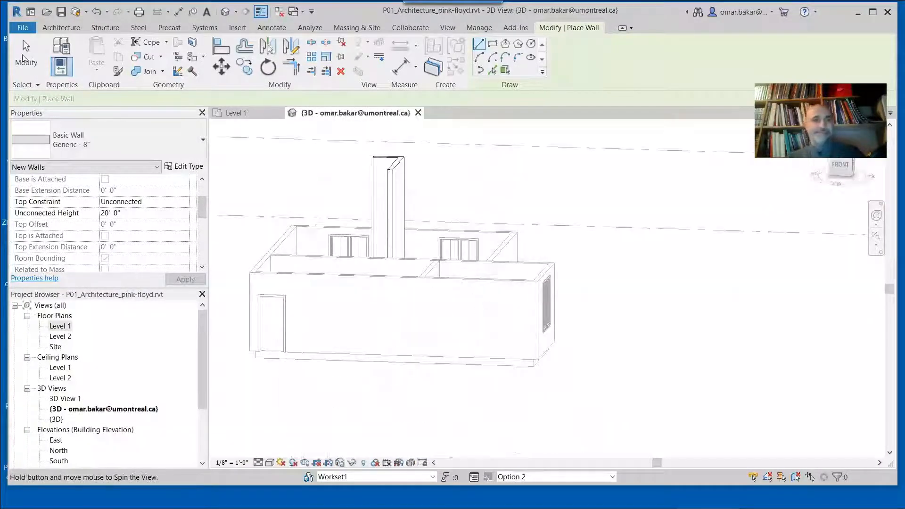
left_click(22, 55)
left_click_drag(430, 175, 339, 170)
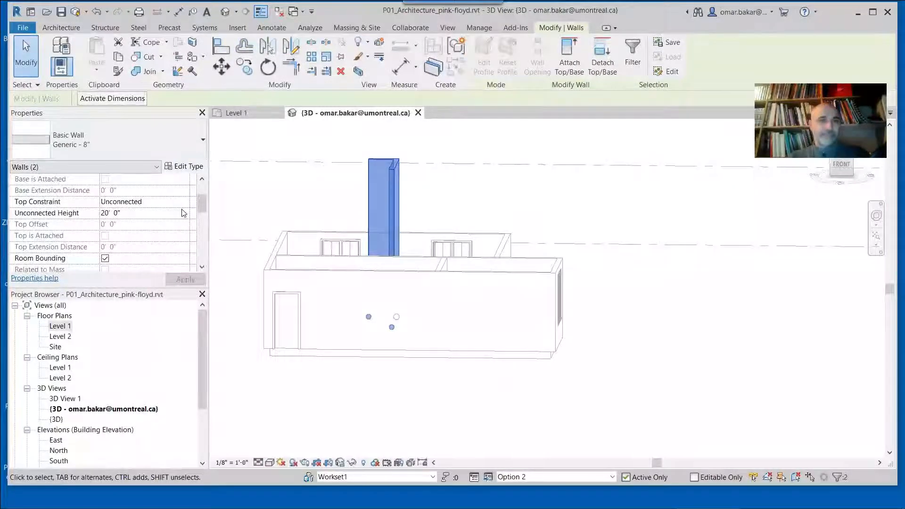
left_click(184, 203)
left_click(130, 231)
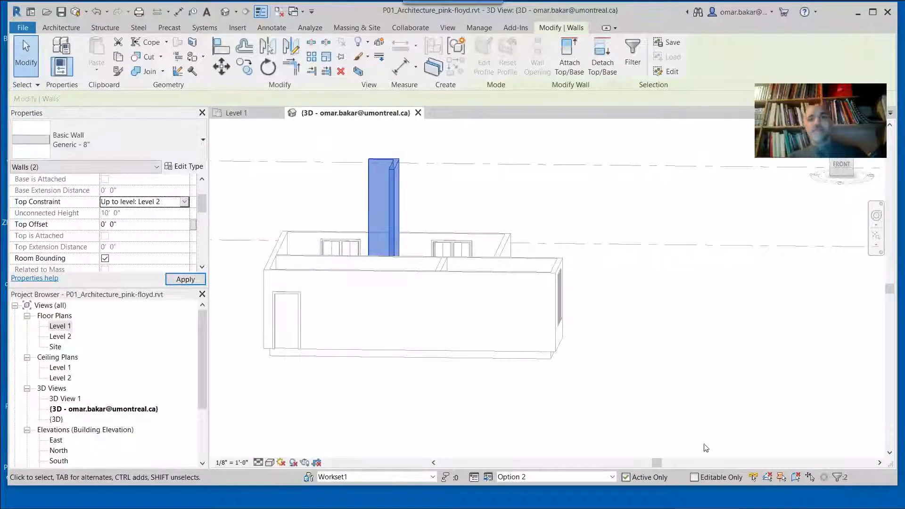
left_click(445, 380)
Compare the walls and furniture of Option 2, Option 1 (primary) and the Main Model in 3D, ending with the Main Model active.
middle_click_drag(542, 311, 516, 360, "shift")
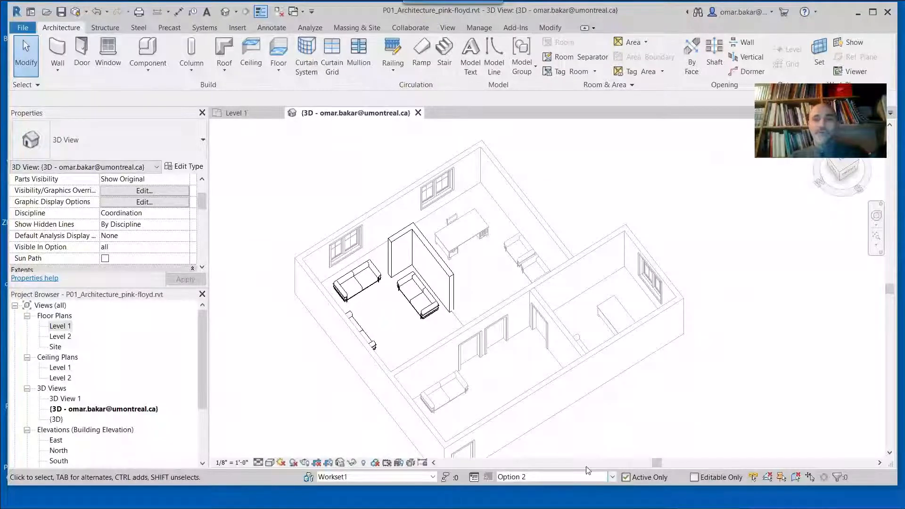
left_click(614, 480)
left_click(568, 456)
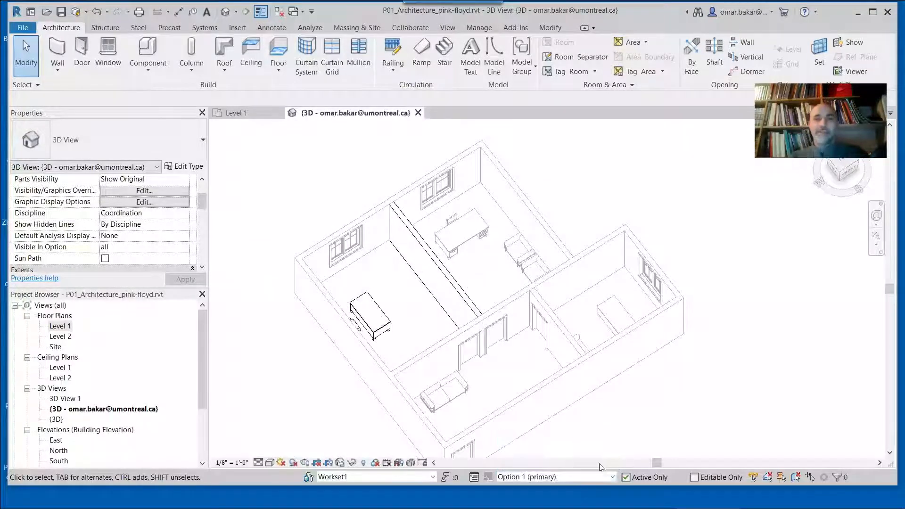
left_click(614, 478)
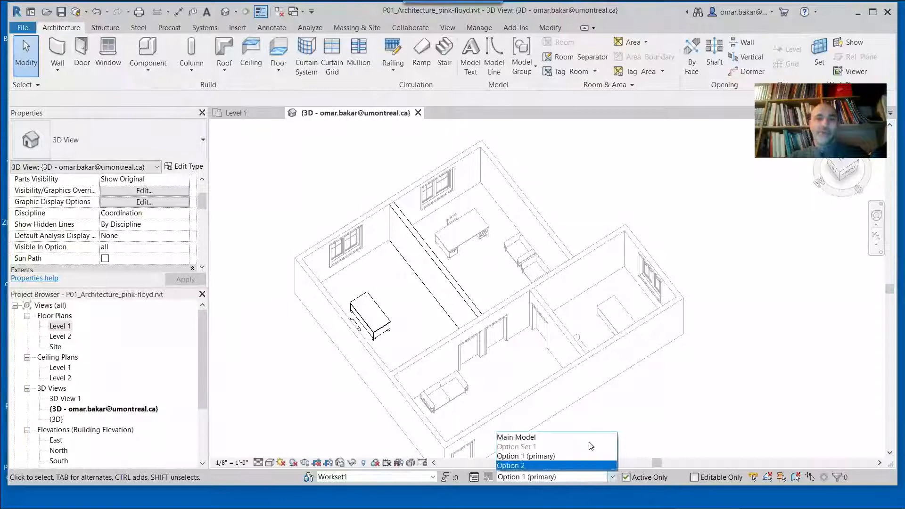
left_click(589, 439)
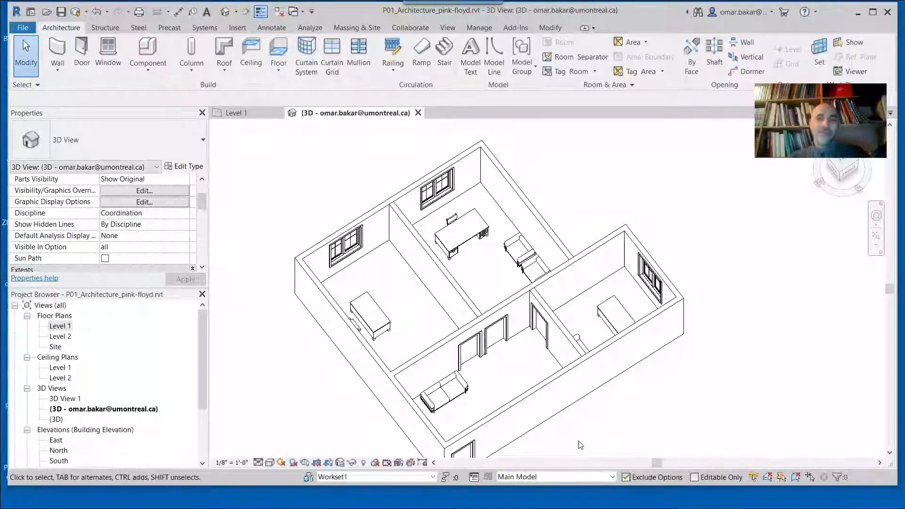
left_click(612, 477)
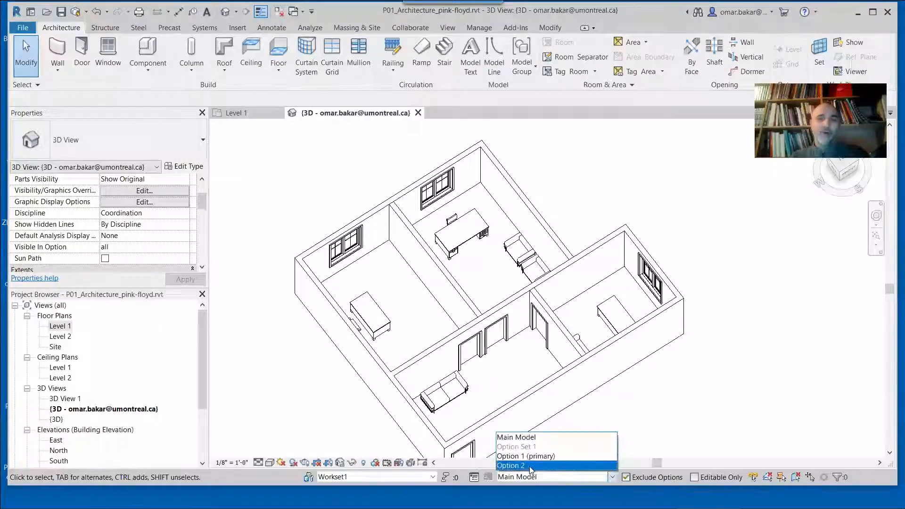
left_click(533, 470)
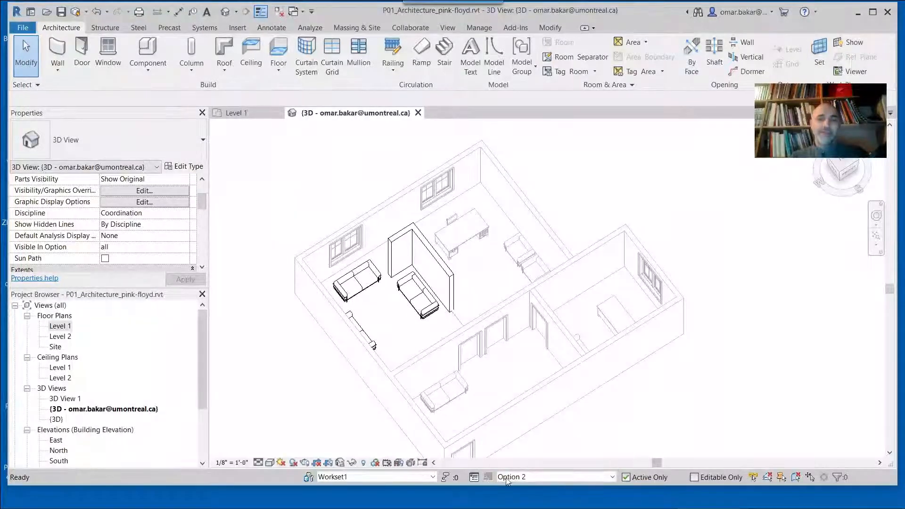
left_click(612, 476)
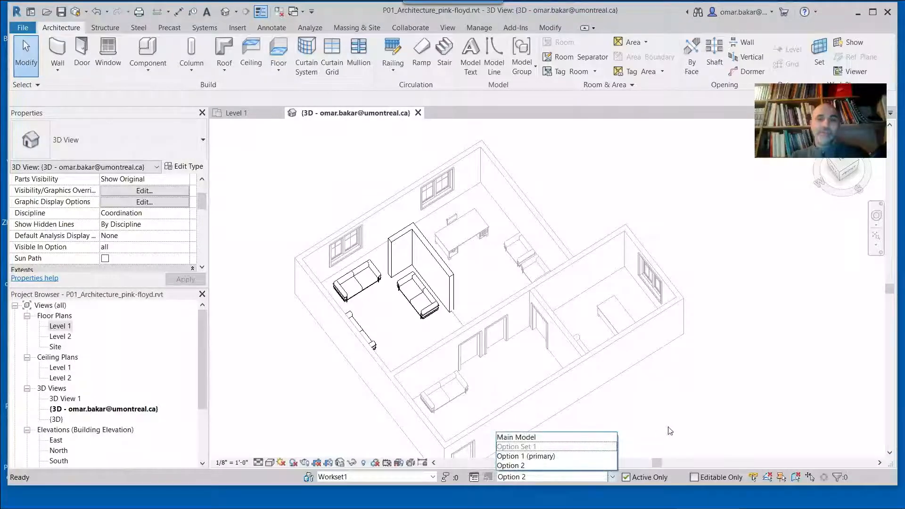
left_click(613, 476)
left_click(613, 476)
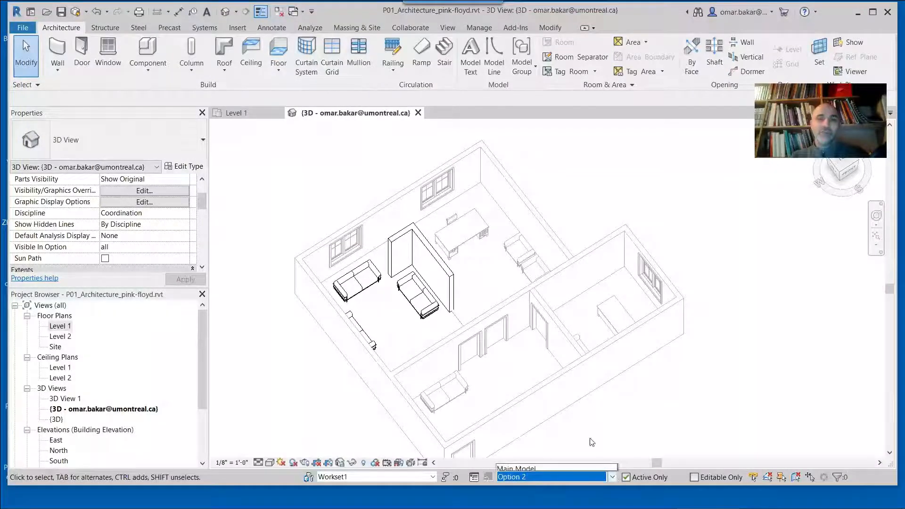
left_click(573, 467)
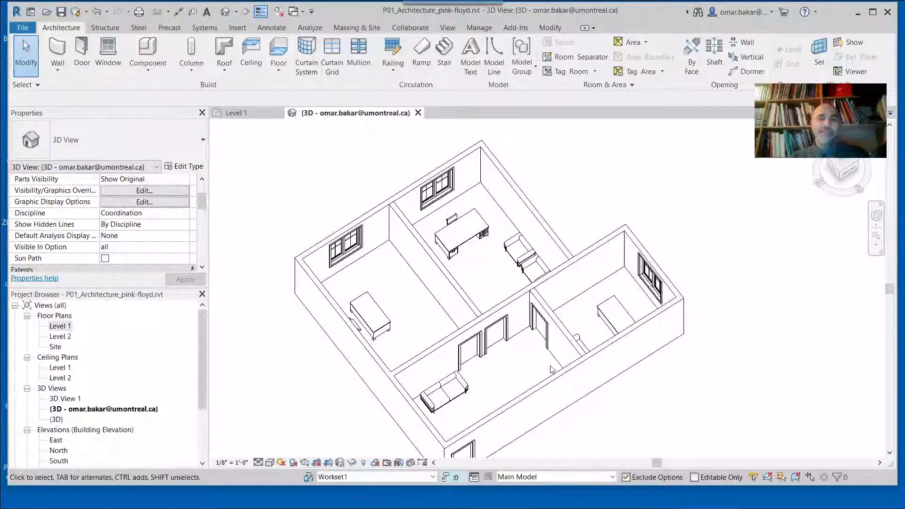
Add Option 3 and Option 4 to Option Set 1 in the design options.
left_click(474, 476)
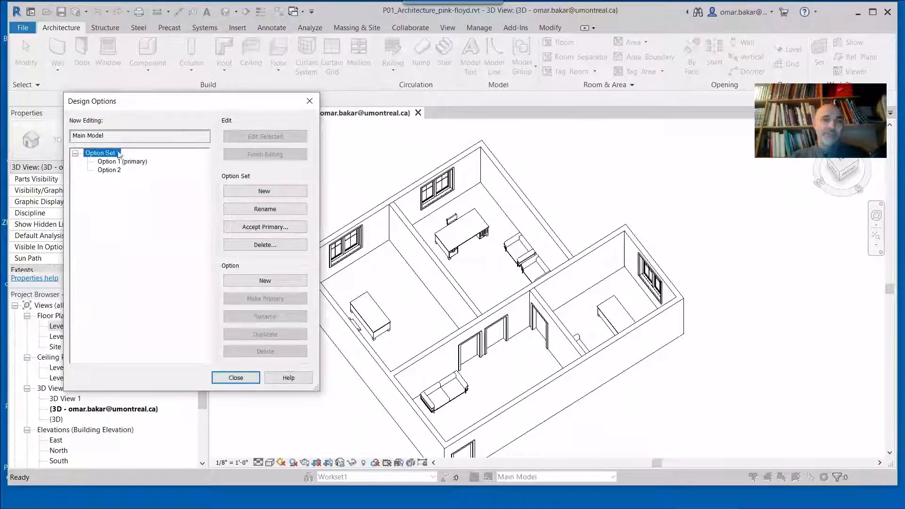
left_click(303, 282)
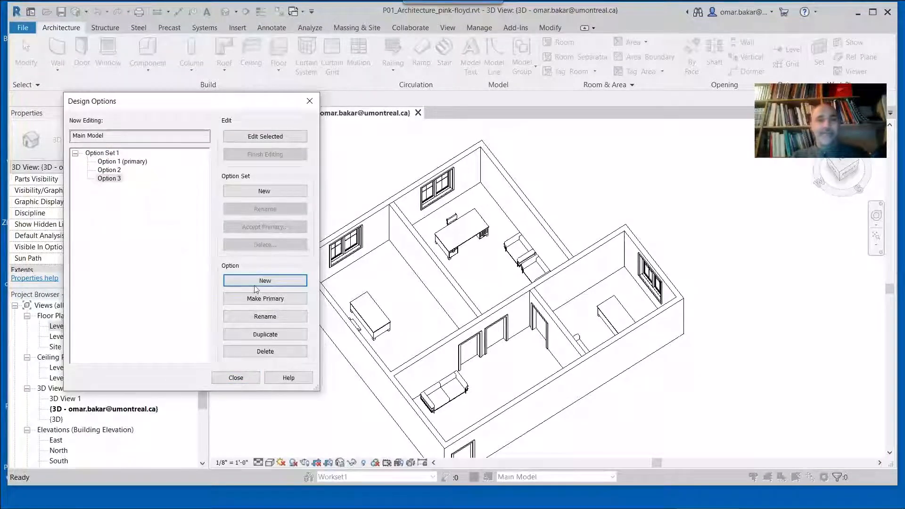
left_click(270, 283)
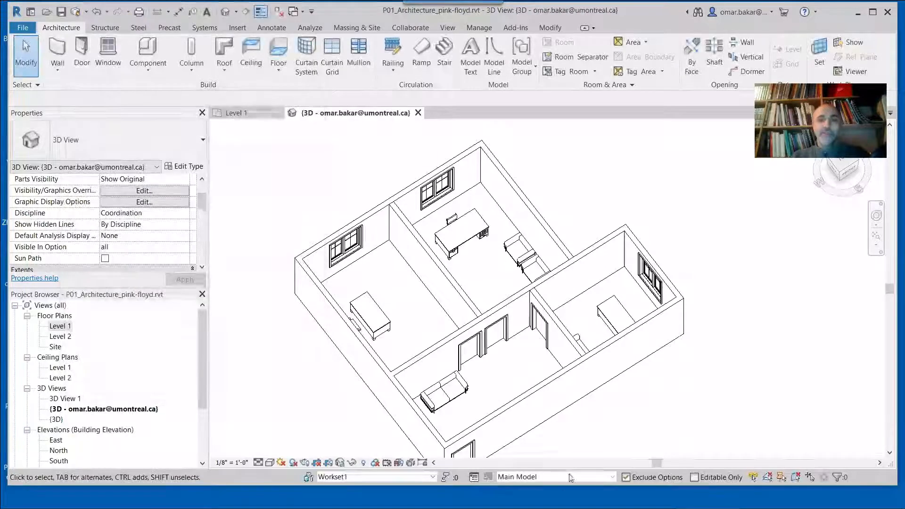
Activate Option 3 and place three Sofa-Corbu sofas: one between the windows, one along the outer side wall and one opposite the windows.
left_click(571, 476)
left_click(561, 446)
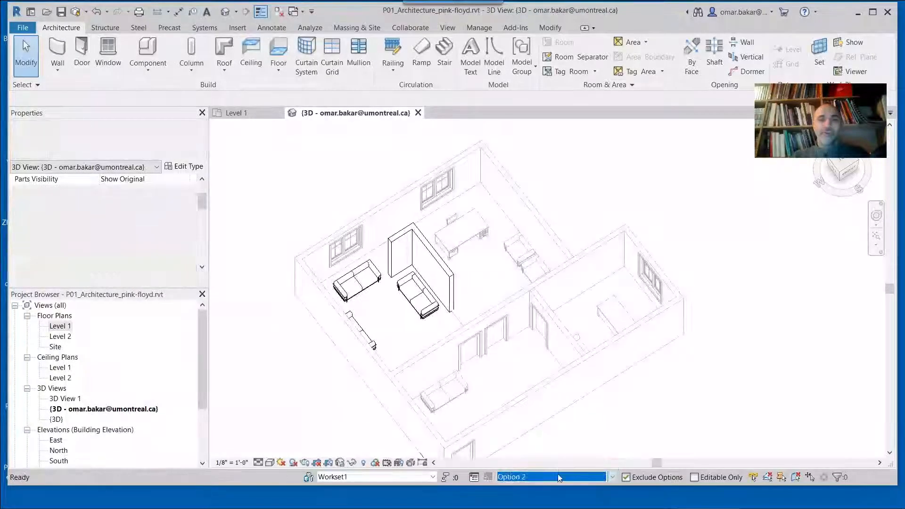
left_click(520, 457)
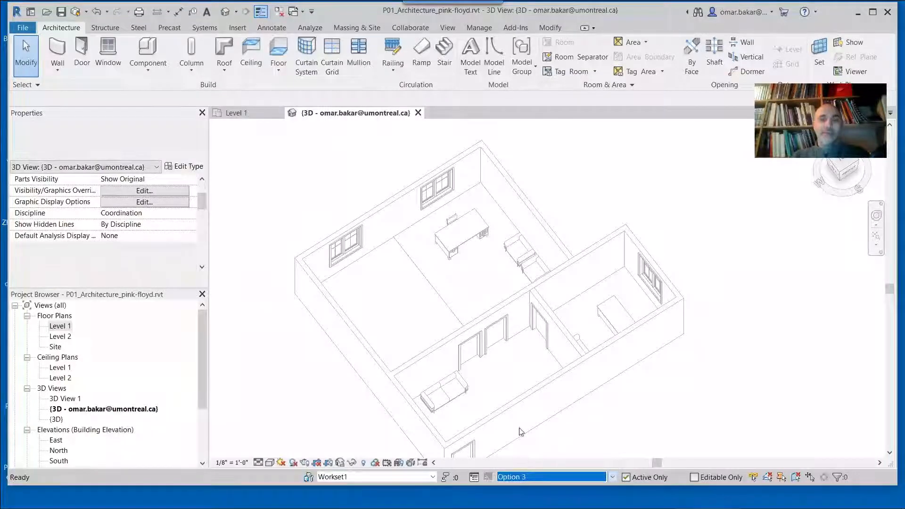
middle_click_drag(531, 376, 507, 338, "shift")
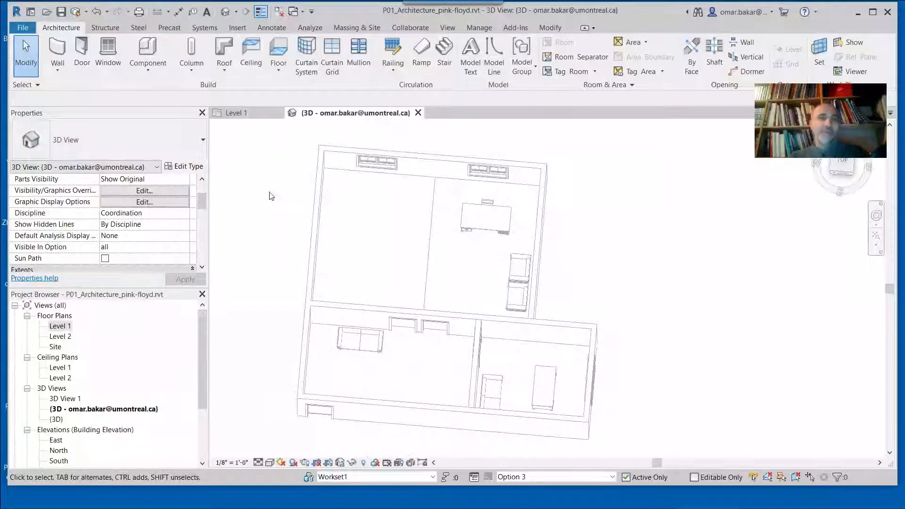
left_click(151, 52)
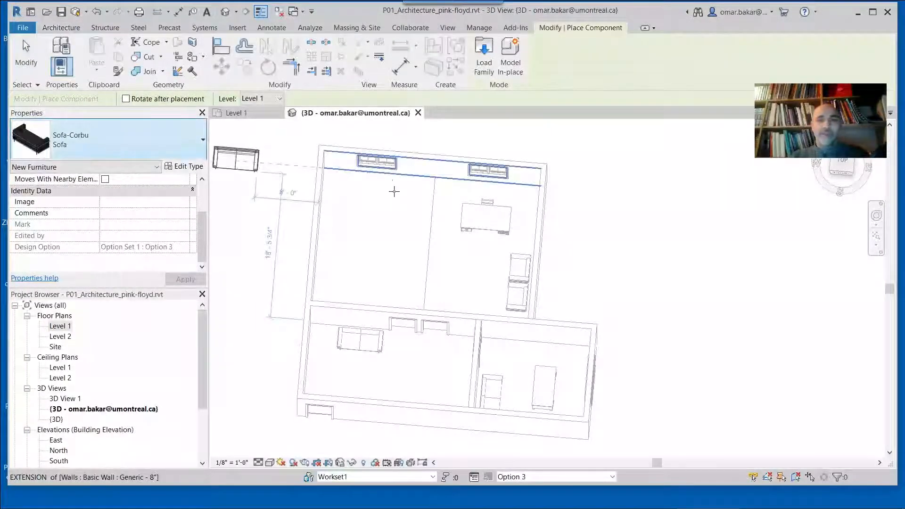
left_click(423, 190)
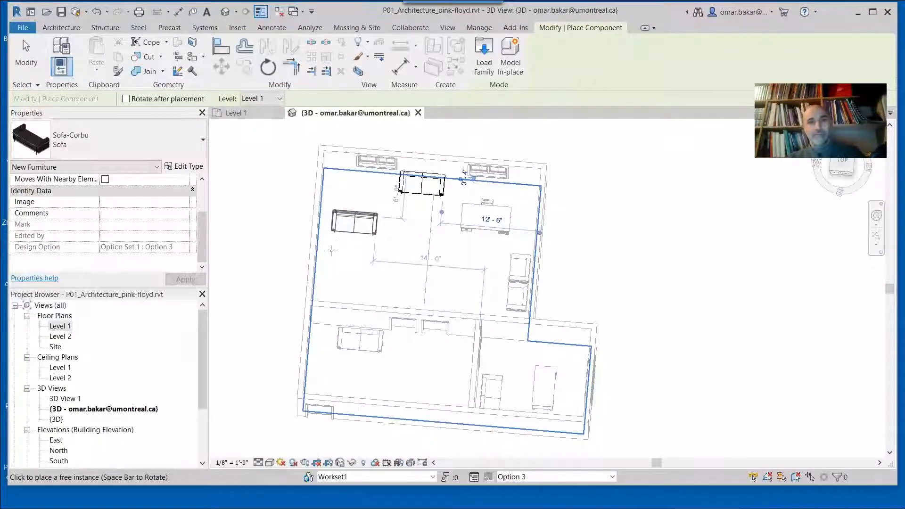
left_click(390, 290)
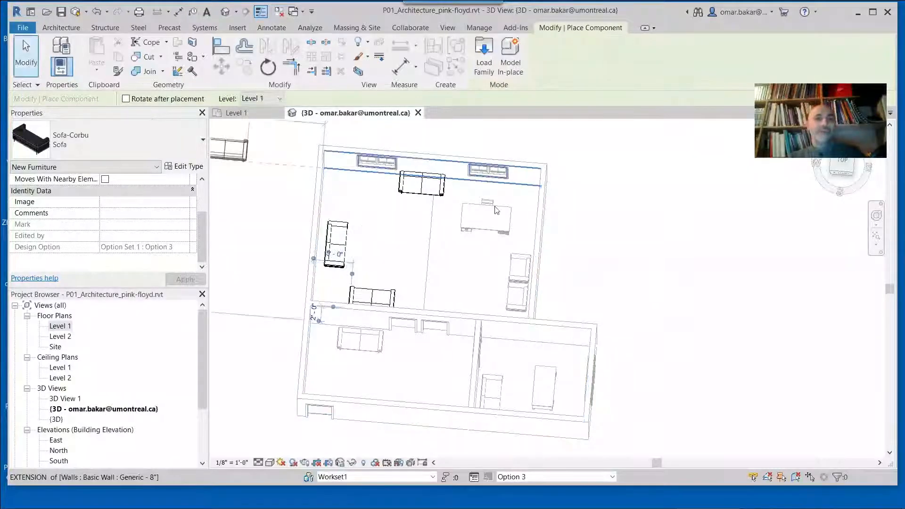
key("Escape")
key("Escape")
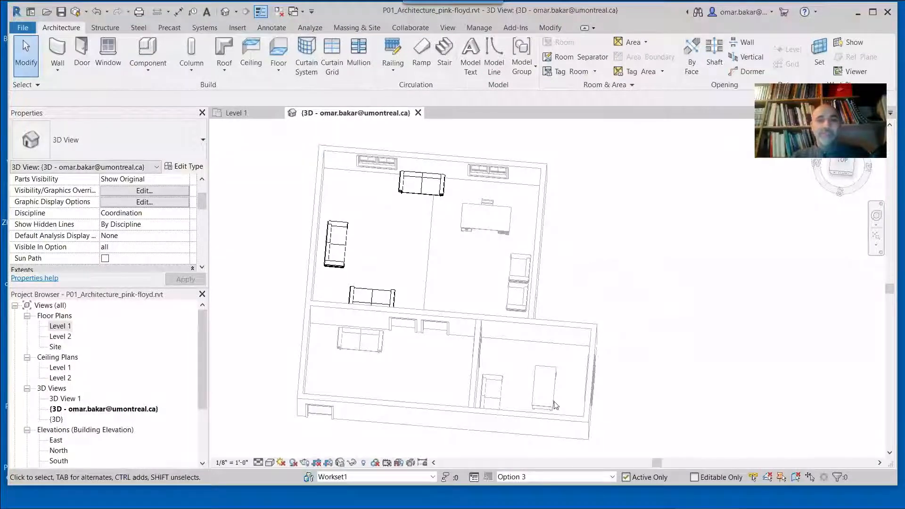
Activate Option 4 and draw a U-shaped run of three Generic - 8" walls in the large room, open toward the Bois-franc floor.
left_click(612, 477)
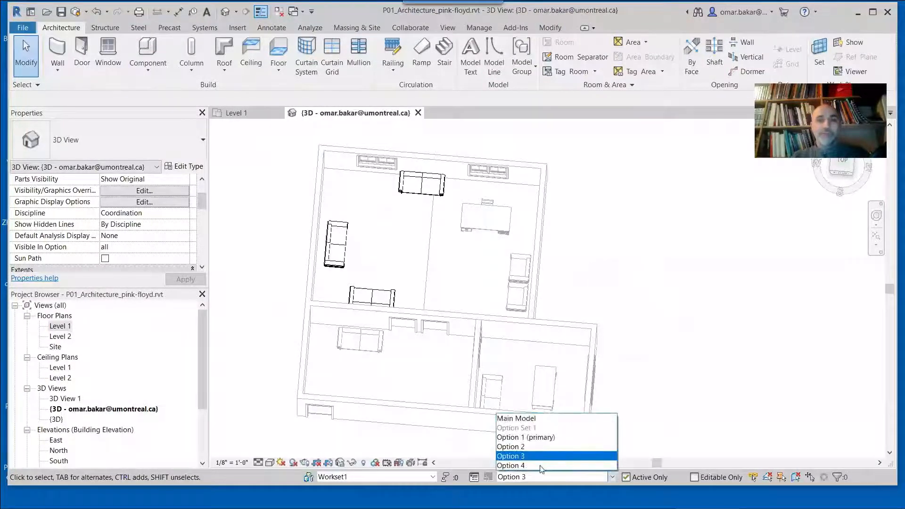
left_click(543, 466)
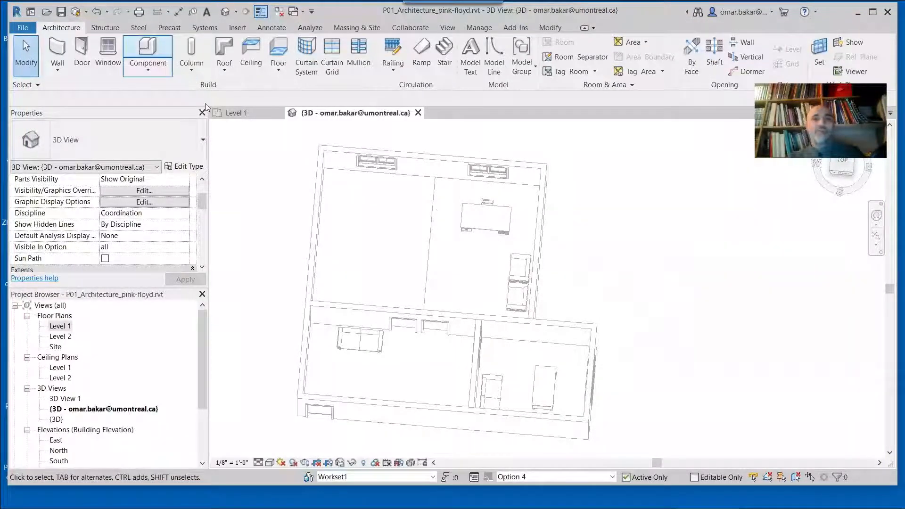
key("w")
key("a")
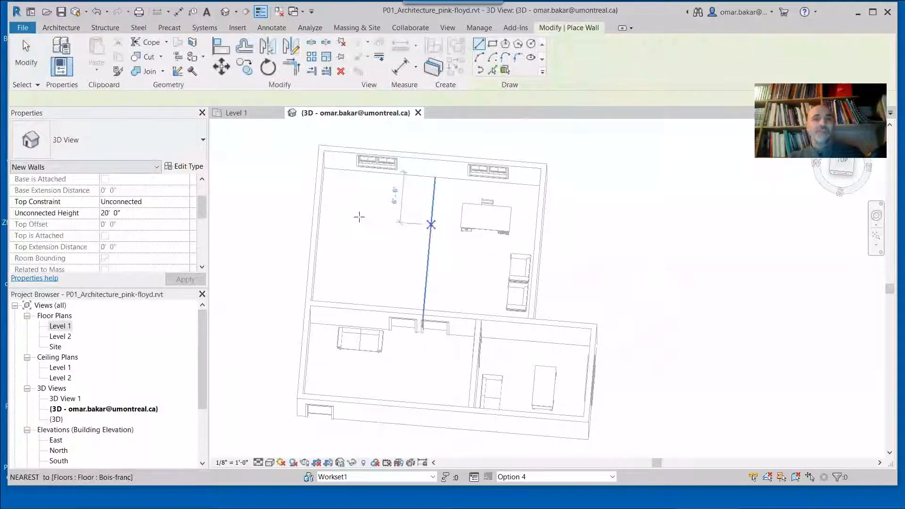
left_click(375, 220)
left_click(391, 221)
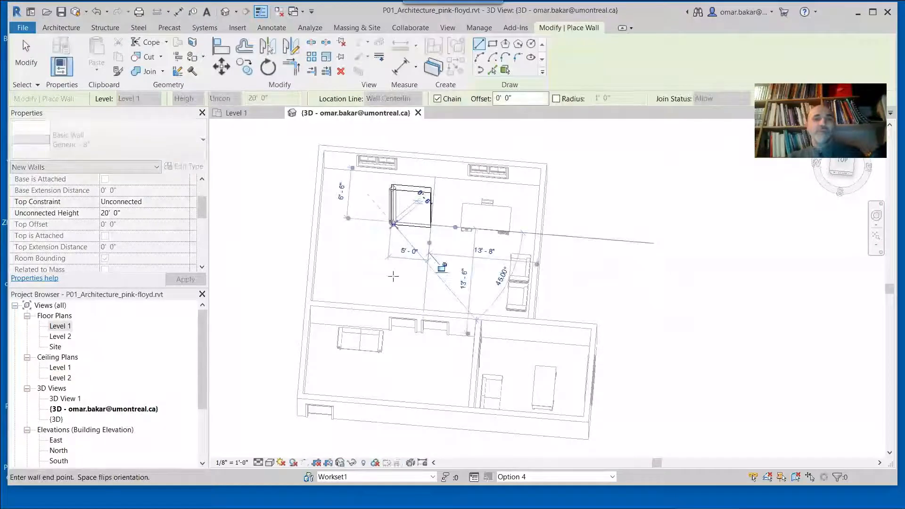
left_click(426, 267)
key("Escape")
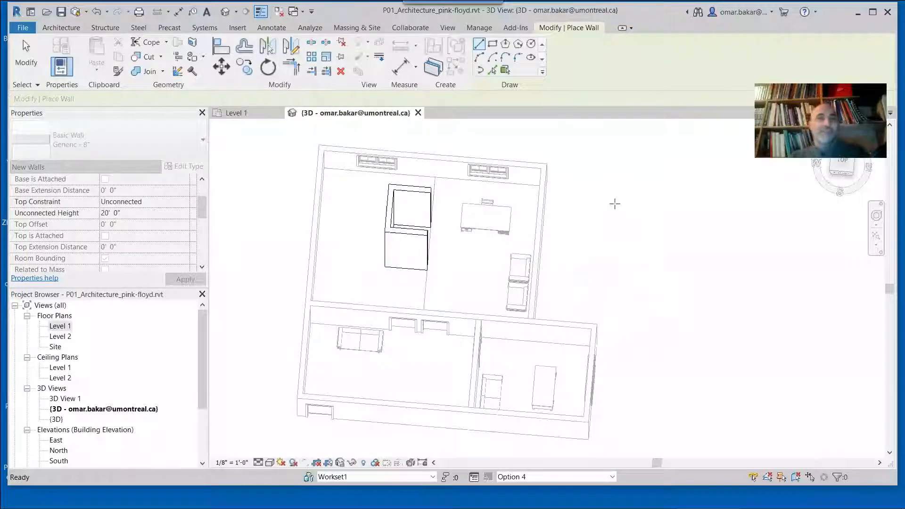
middle_click_drag(528, 252, 570, 113, "shift")
left_click(24, 57)
Set the top constraint of all three walls of the U-shaped enclosure to Up to level: Level 2.
middle_click_drag(470, 278, 467, 151, "shift")
left_click_drag(391, 151, 381, 160)
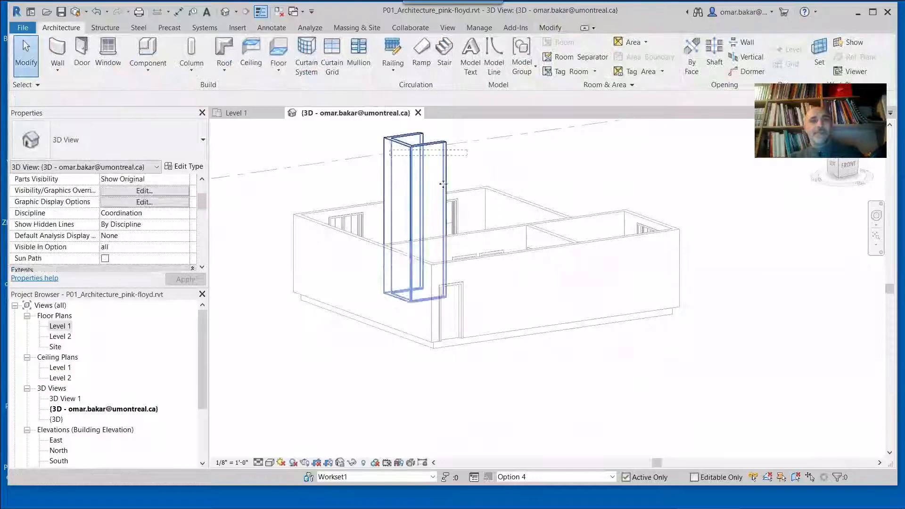
left_click_drag(442, 183, 443, 185)
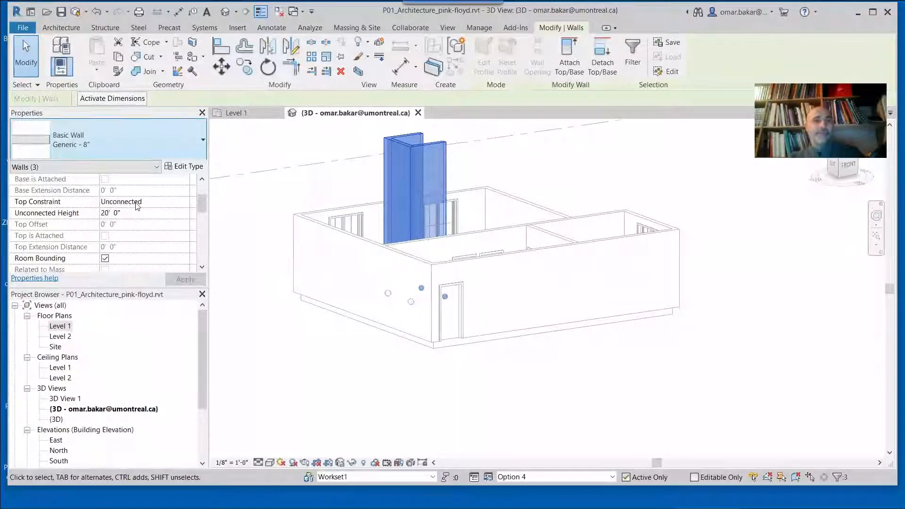
left_click(135, 201)
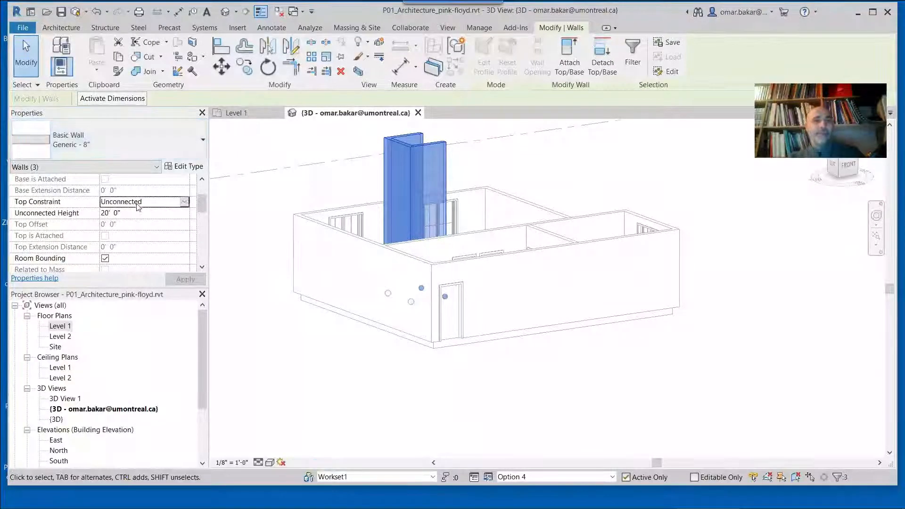
left_click(134, 233)
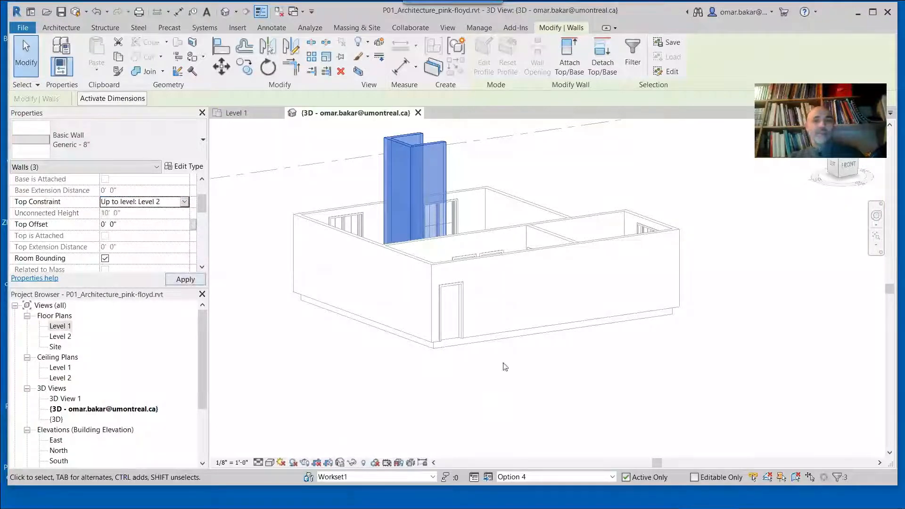
left_click(472, 387)
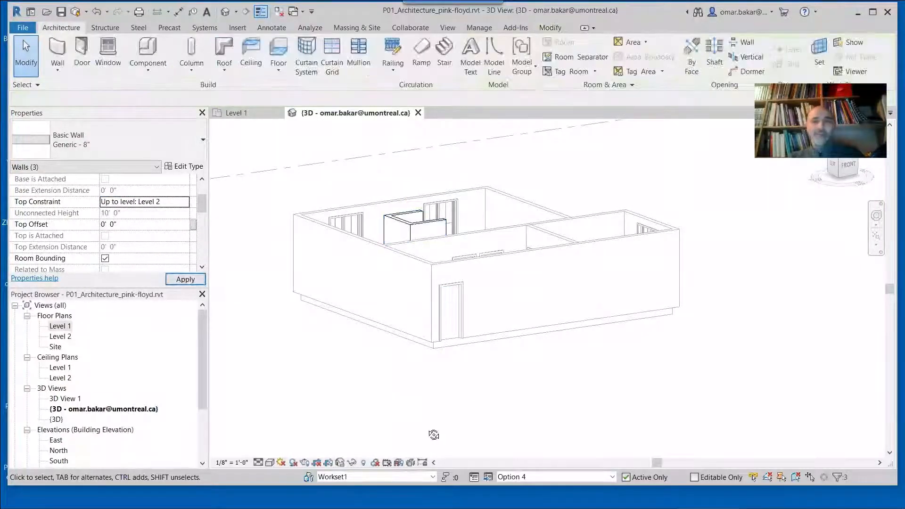
Orient the 3D view to look down into the rooms and set its visual style to Consistent Colors.
middle_click_drag(433, 434, 477, 339, "shift")
middle_click_drag(443, 255, 462, 268)
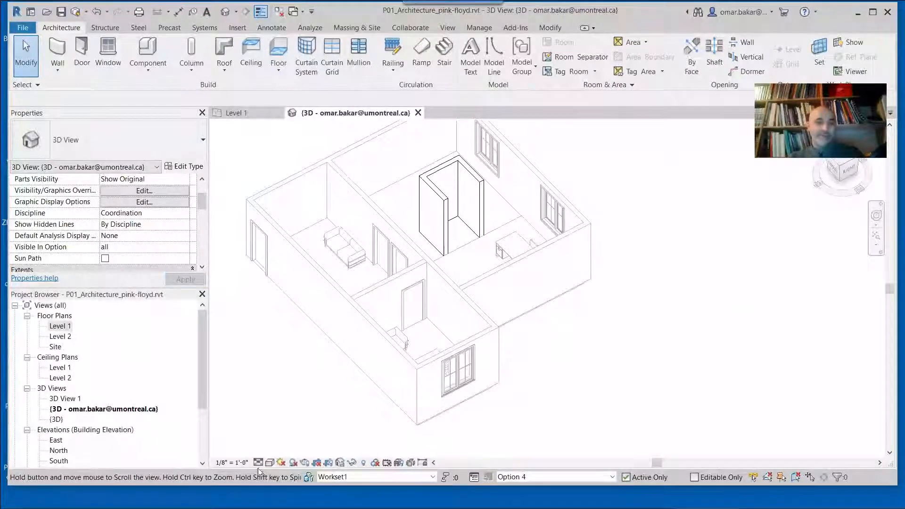
middle_click_drag(258, 468, 268, 463)
left_click(269, 463)
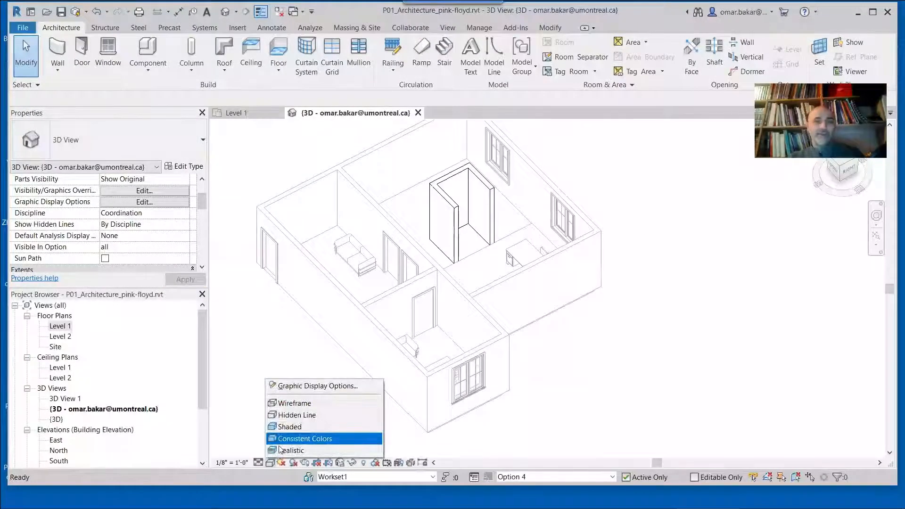
left_click(329, 439)
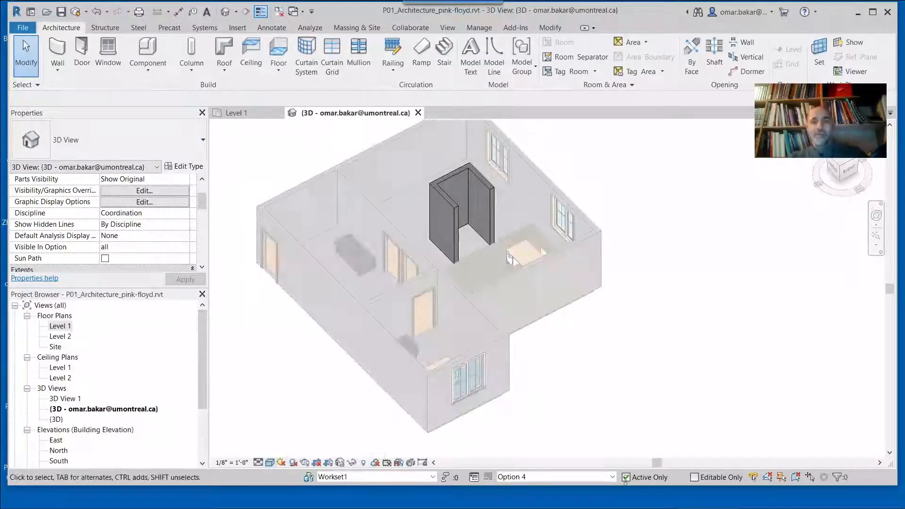
Compare Option 3, Option 2 and Option 1 (primary) in the 3D view, ending with Option 4 active.
left_click(614, 475)
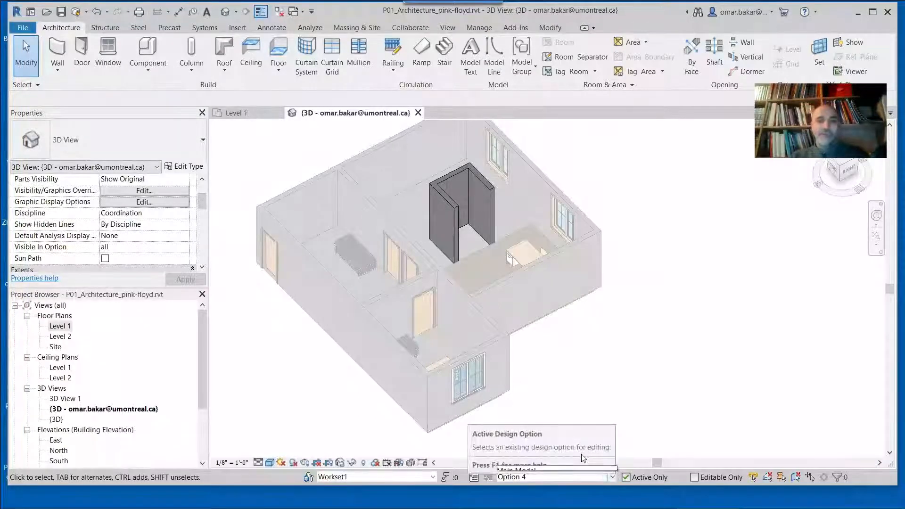
left_click(581, 453)
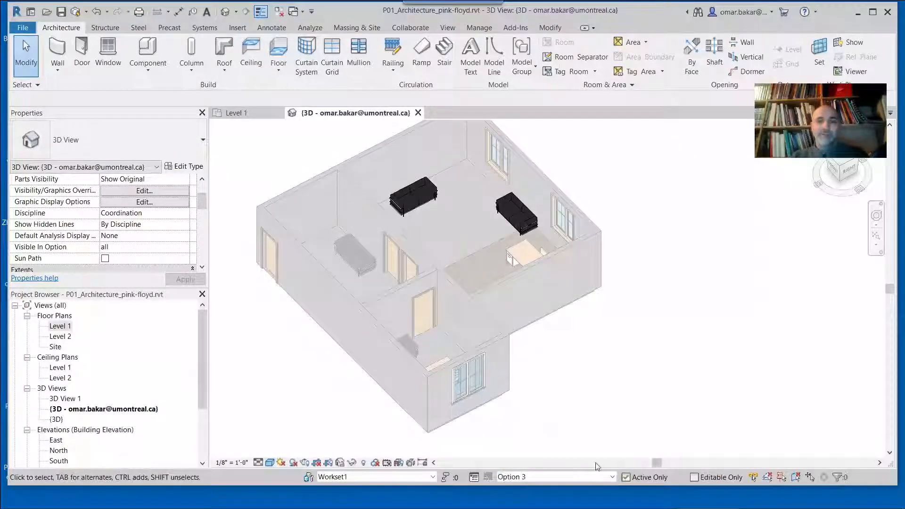
left_click(612, 476)
left_click(611, 476)
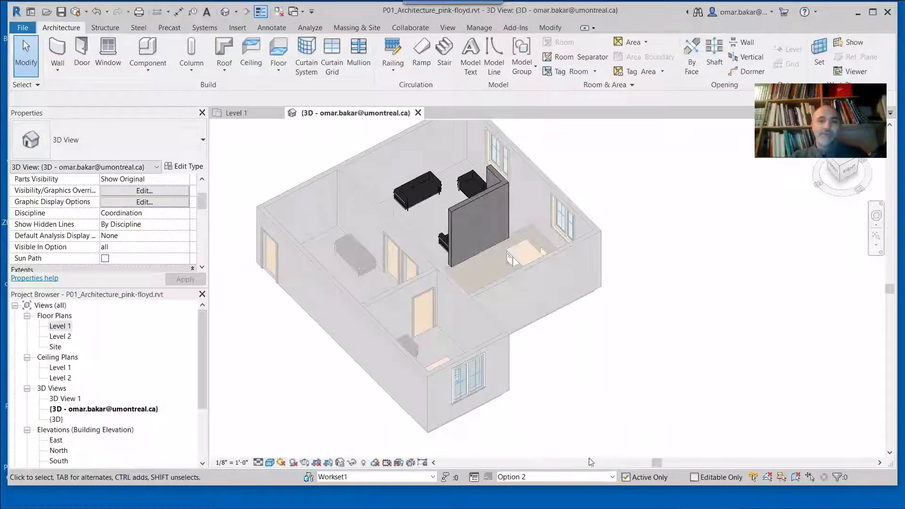
left_click(612, 476)
left_click(591, 437)
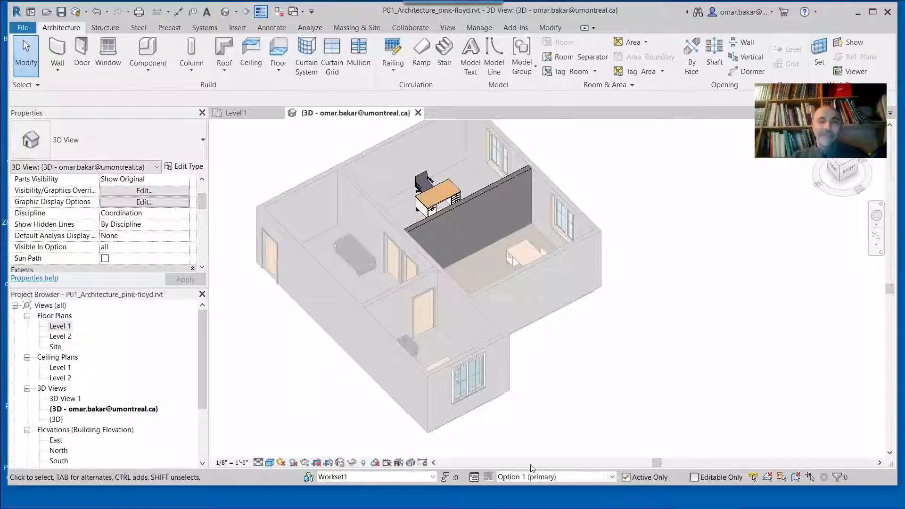
left_click(611, 477)
left_click(594, 463)
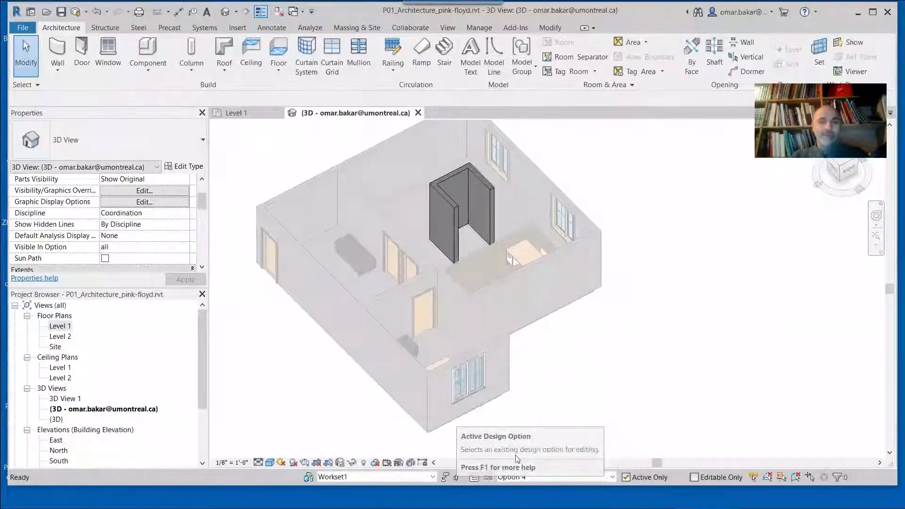
Finish editing Option 4 and make it the primary option of Option Set 1 in the design options.
left_click(488, 476)
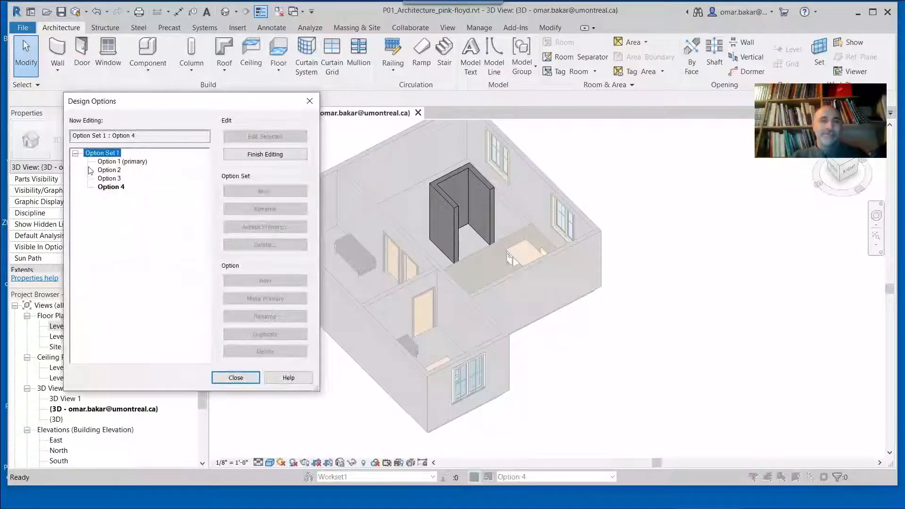
left_click(107, 187)
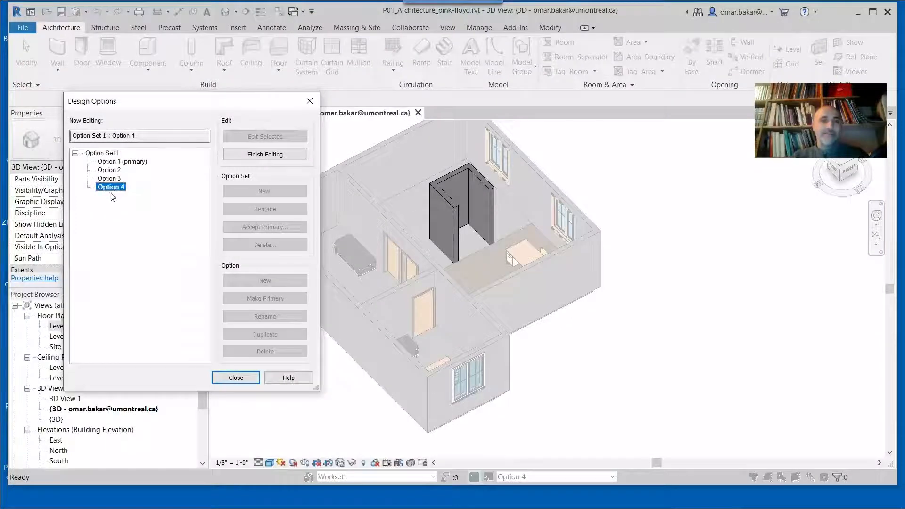
left_click(257, 158)
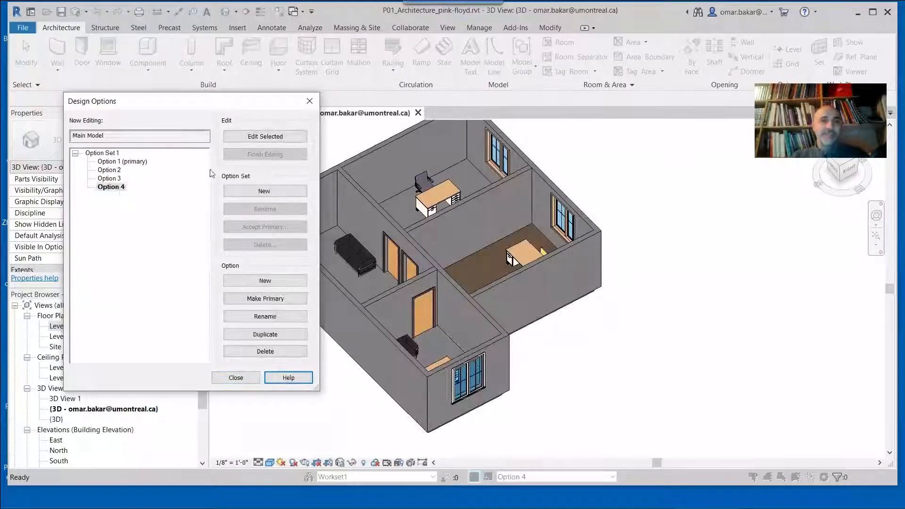
left_click(109, 188)
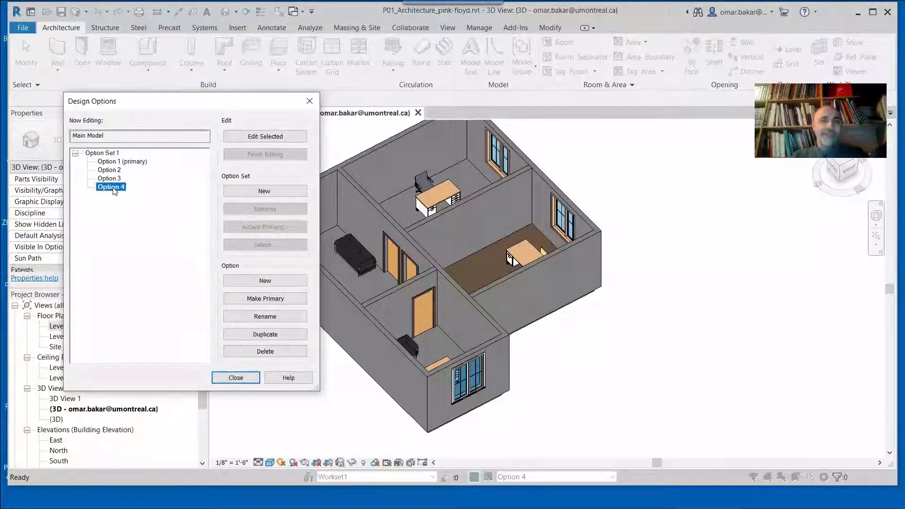
left_click(258, 299)
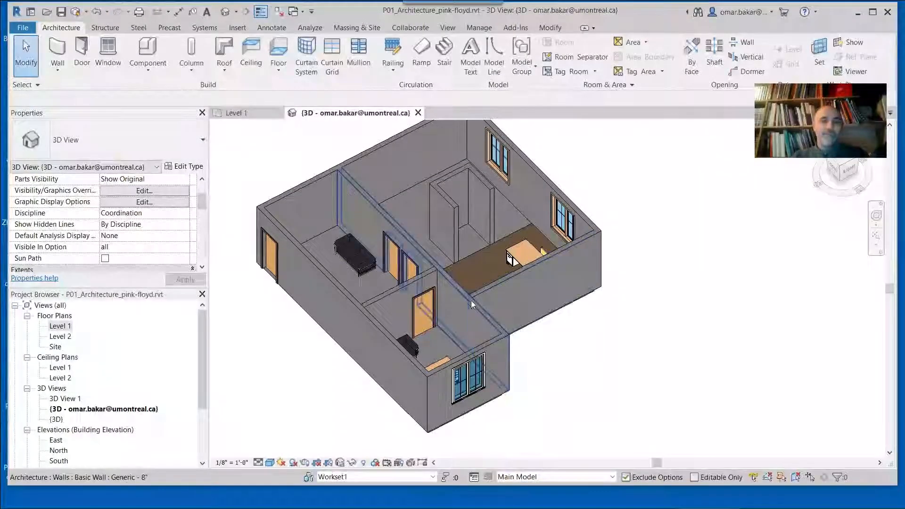
Review Option 1 and Option 2 in 3D, return to the Main Model and examine its walls and furniture from several sides.
left_click(613, 477)
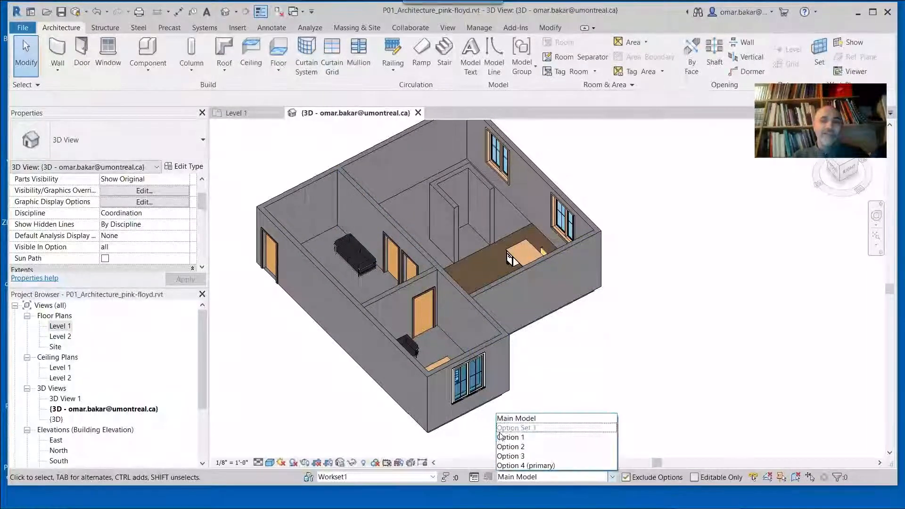
left_click(546, 443)
left_click(612, 477)
left_click(596, 454)
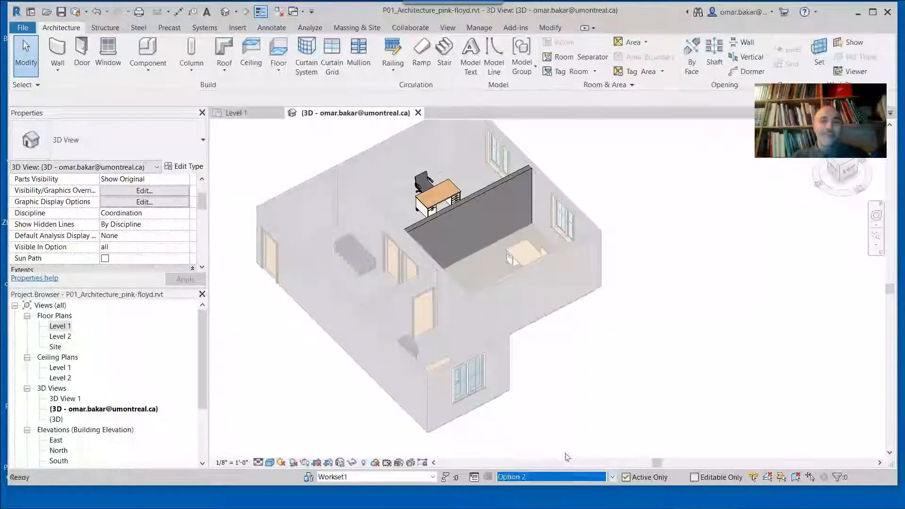
left_click(606, 476)
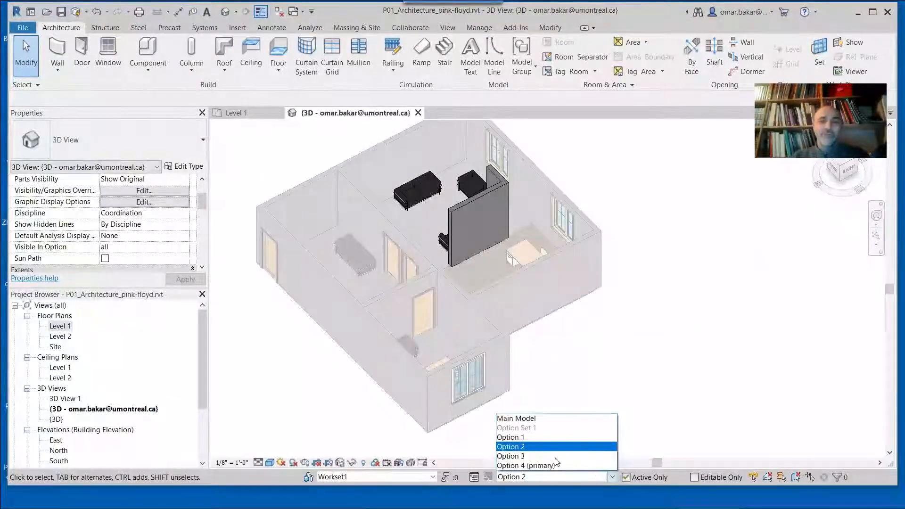
left_click(544, 420)
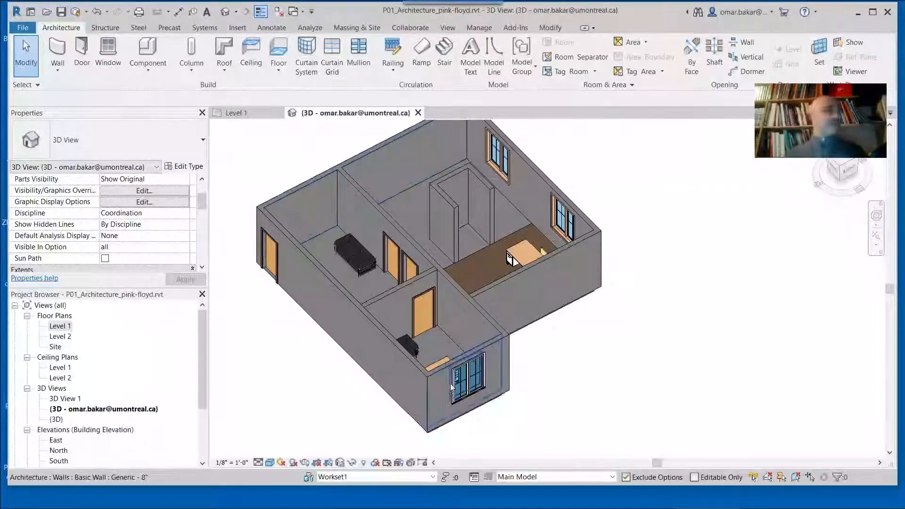
middle_click_drag(448, 391, 468, 298, "shift")
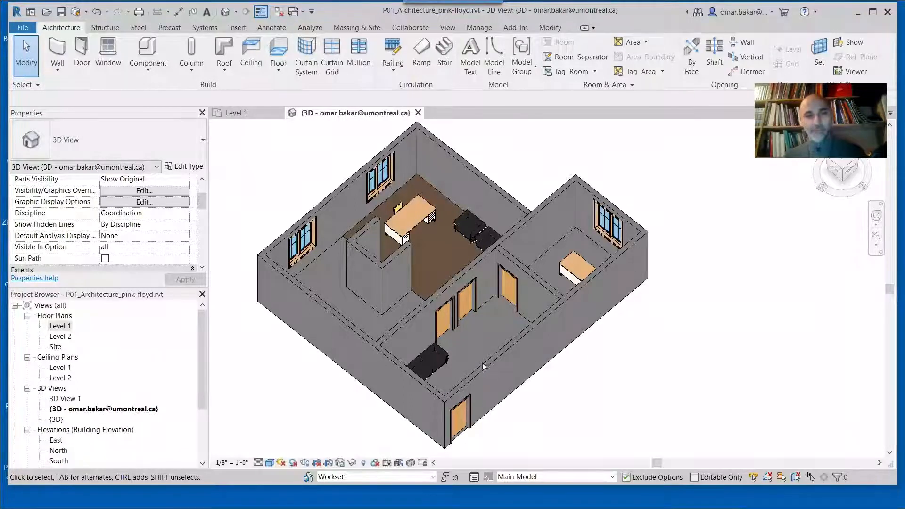
middle_click_drag(485, 364, 460, 326, "shift")
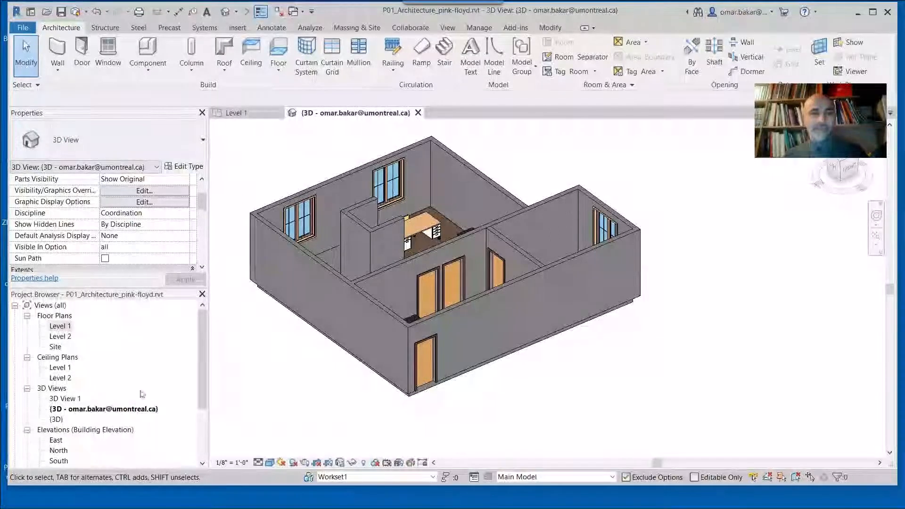
scroll(202, 392, "down", 3)
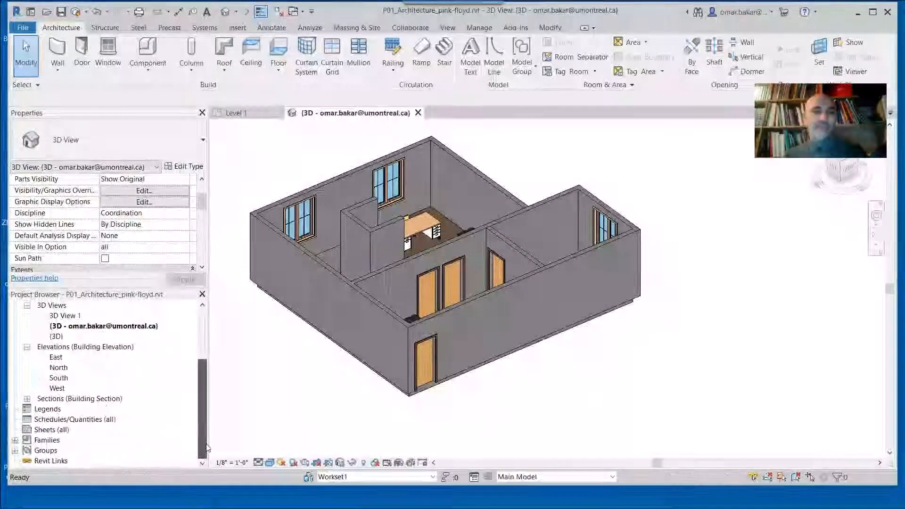